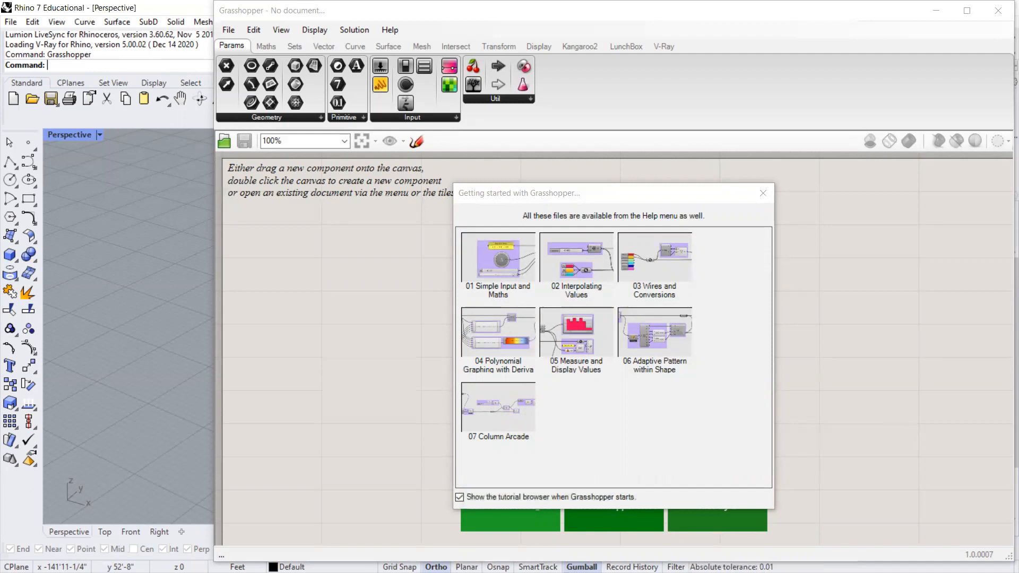
Dismiss the getting-started tutorial window and resize the Grasshopper window to sit beside the Rhino viewport.
left_click(218, 3)
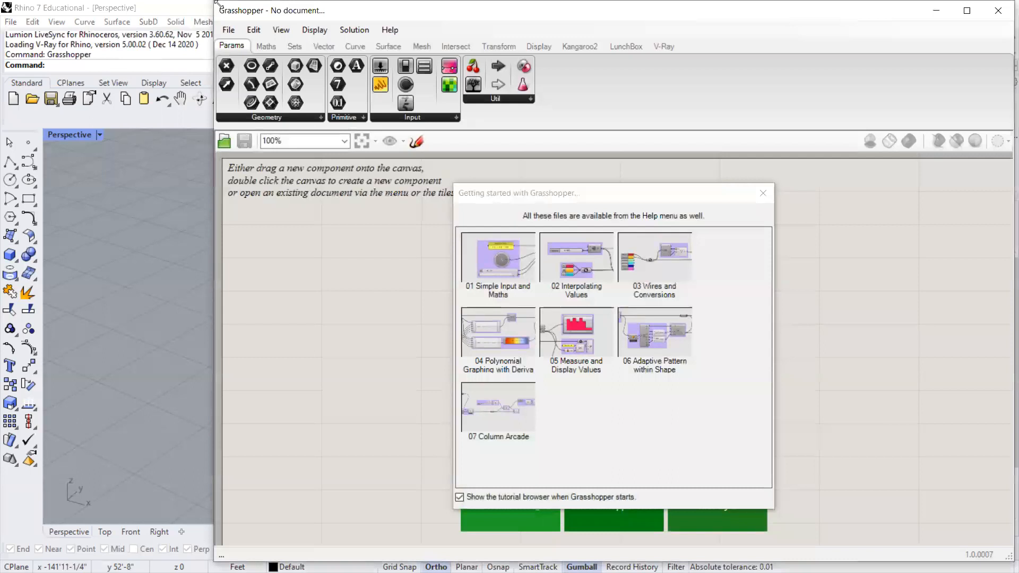
left_click_drag(216, 2, 469, 108)
left_click(762, 193)
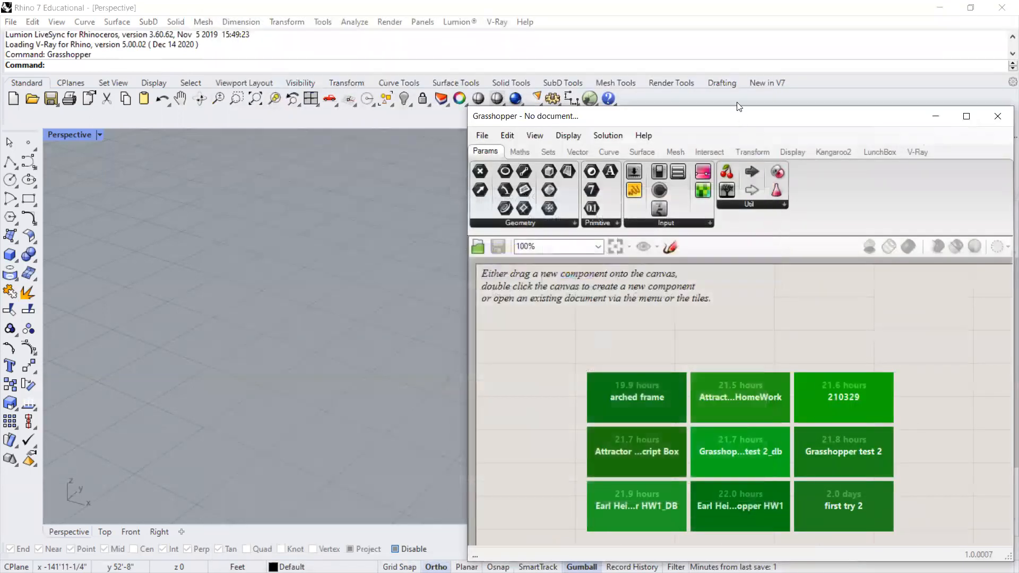
left_click_drag(737, 107, 737, 24)
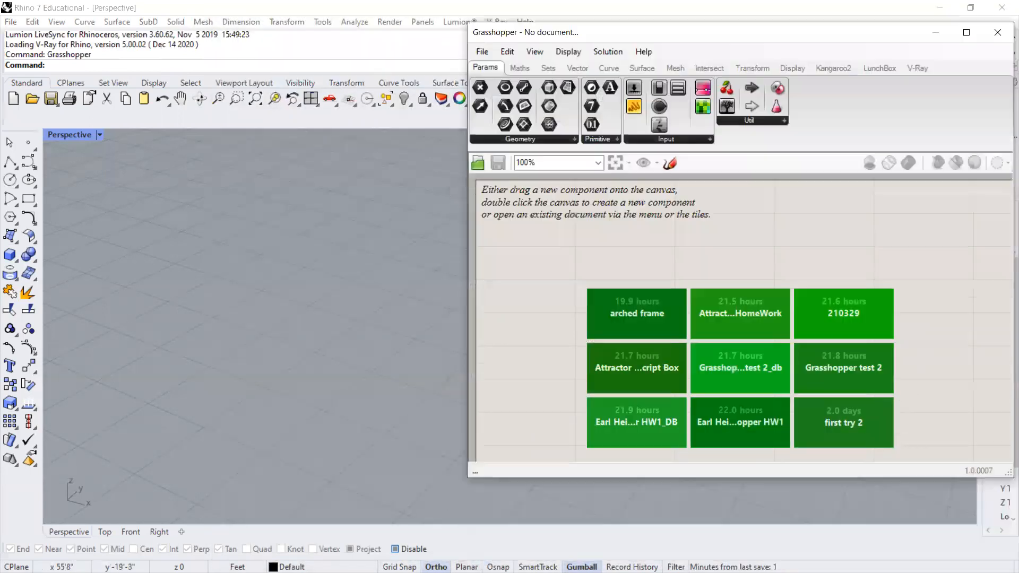
double_click(770, 477)
Create a new, empty Grasshopper document.
left_click(481, 30)
left_click(497, 47)
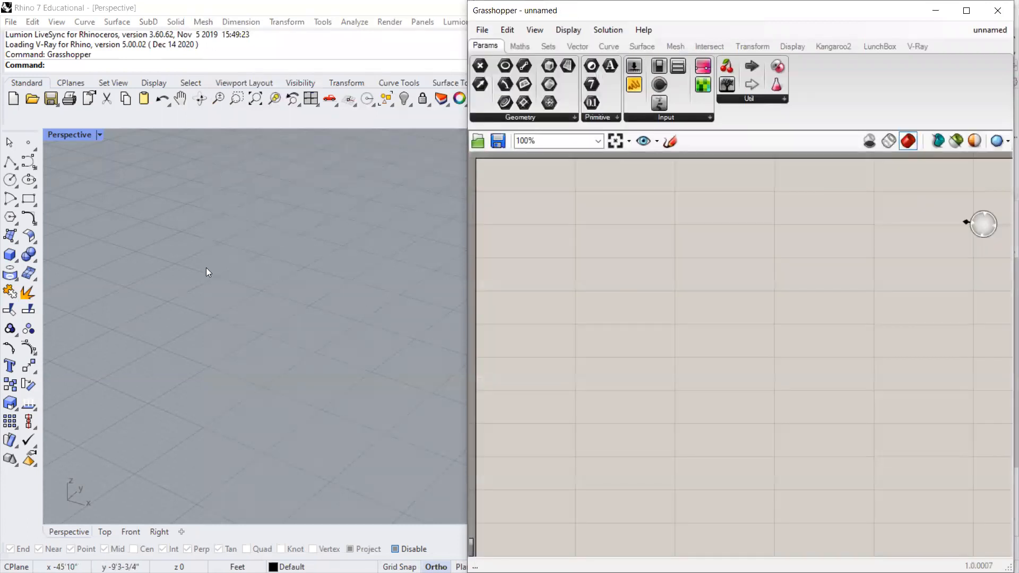
right_click_drag(140, 235, 155, 299)
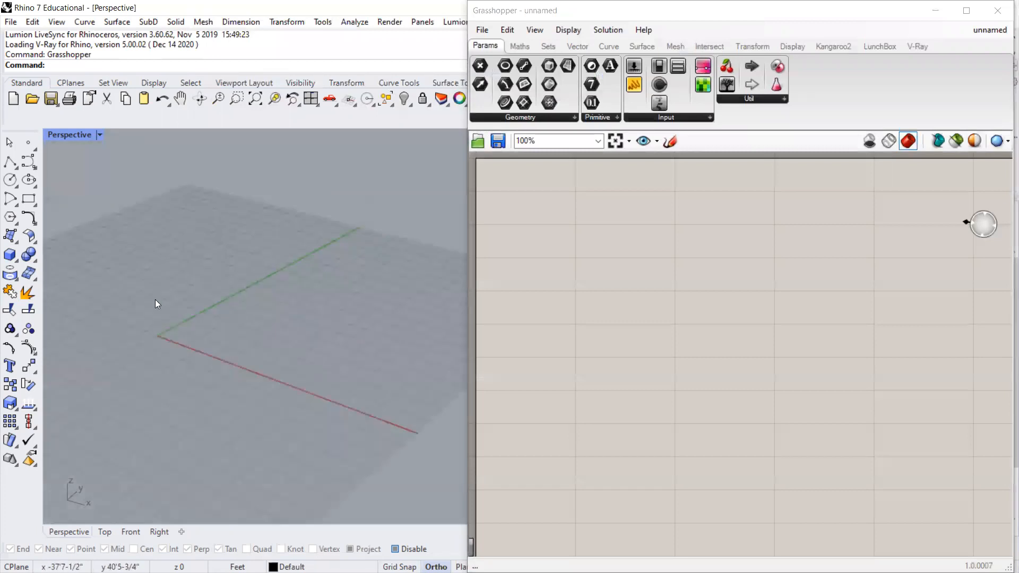
scroll(137, 322, "up", 2)
scroll(137, 322, "down", 6)
scroll(133, 318, "up", 2)
scroll(354, 295, "down", 4)
middle_click(213, 317)
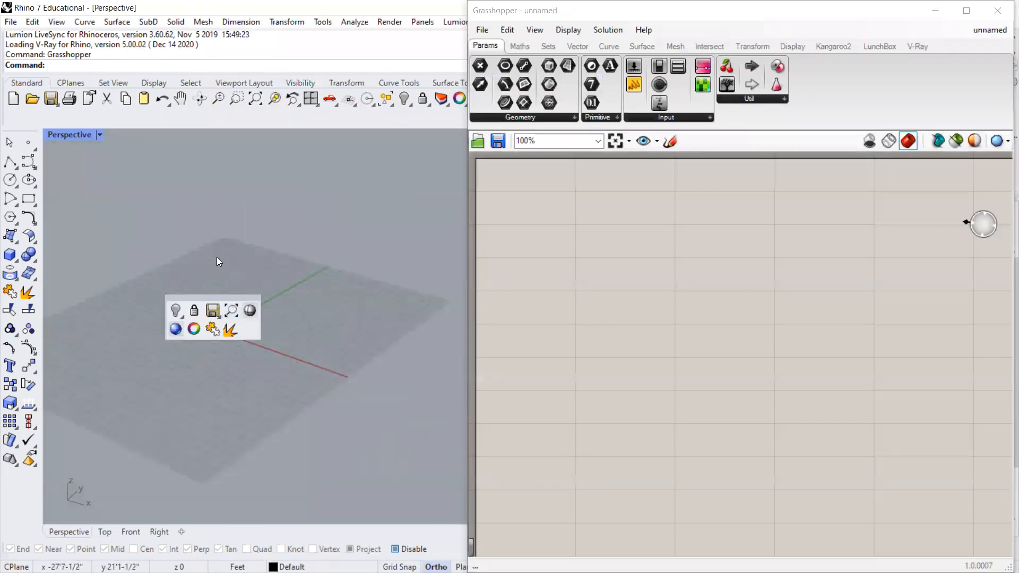
scroll(188, 356, "up", 3)
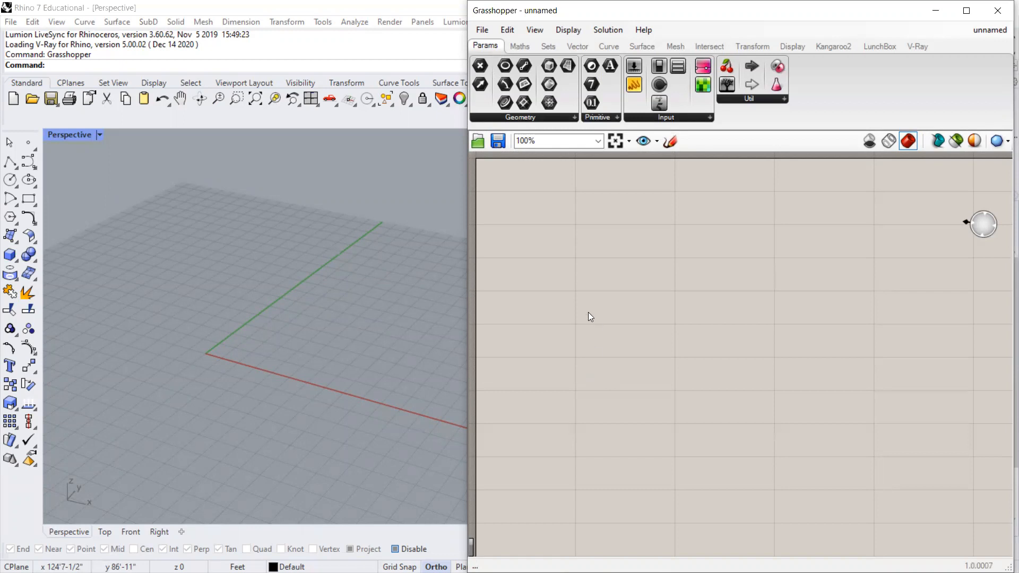
Place a Plane Surface component from the surface primitives on the canvas.
left_click(642, 47)
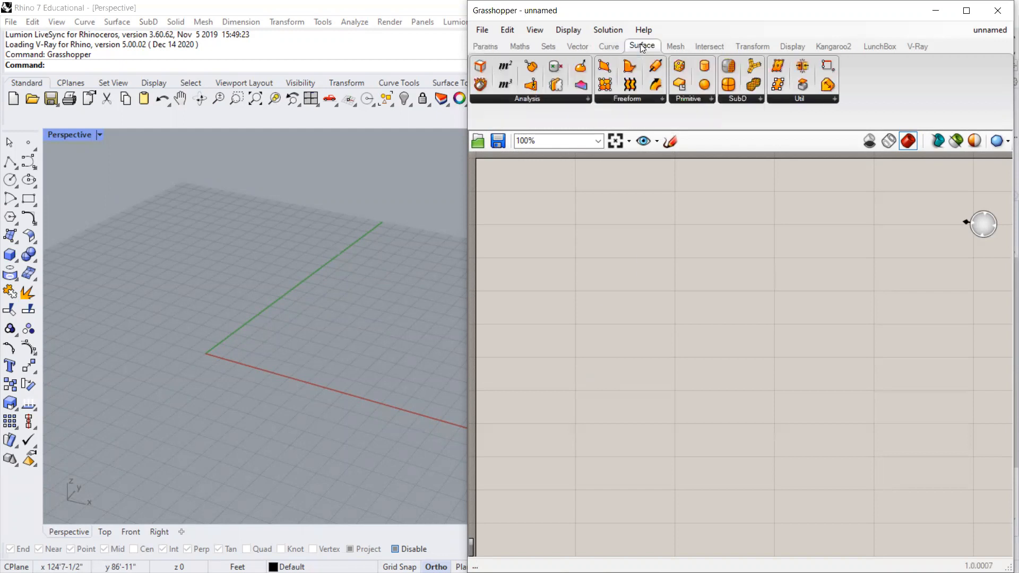
left_click(624, 99)
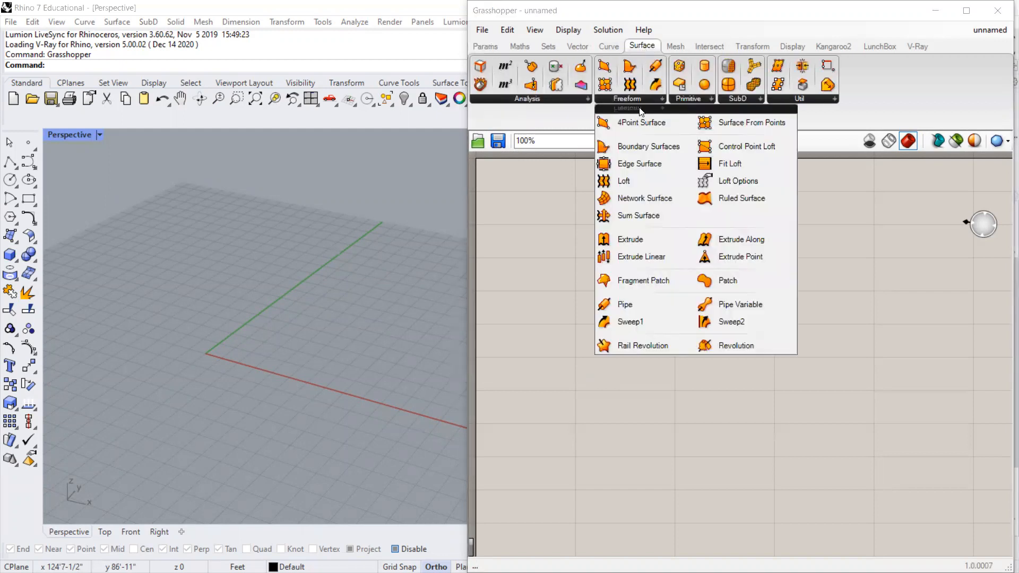
left_click(707, 100)
left_click_drag(706, 122, 650, 310)
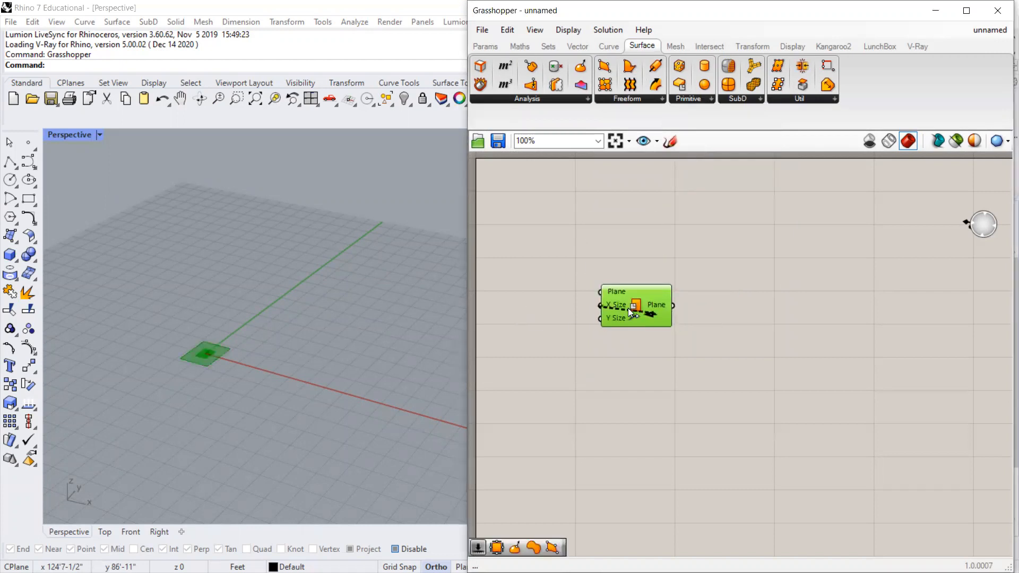
Add a Number Slider beside the Plane Surface component with integer rounding and a maximum of 100.
double_click(564, 298)
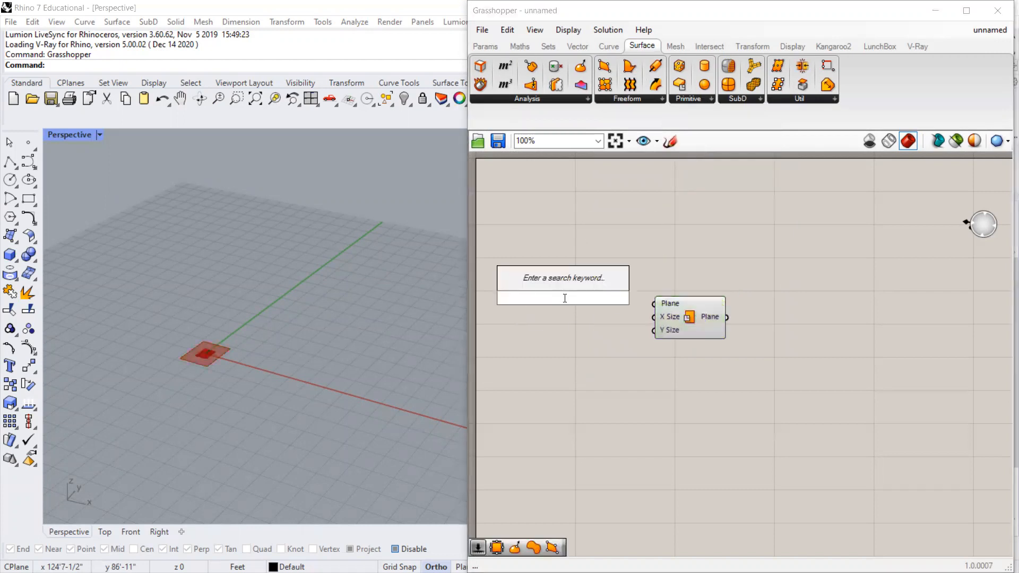
type("numb")
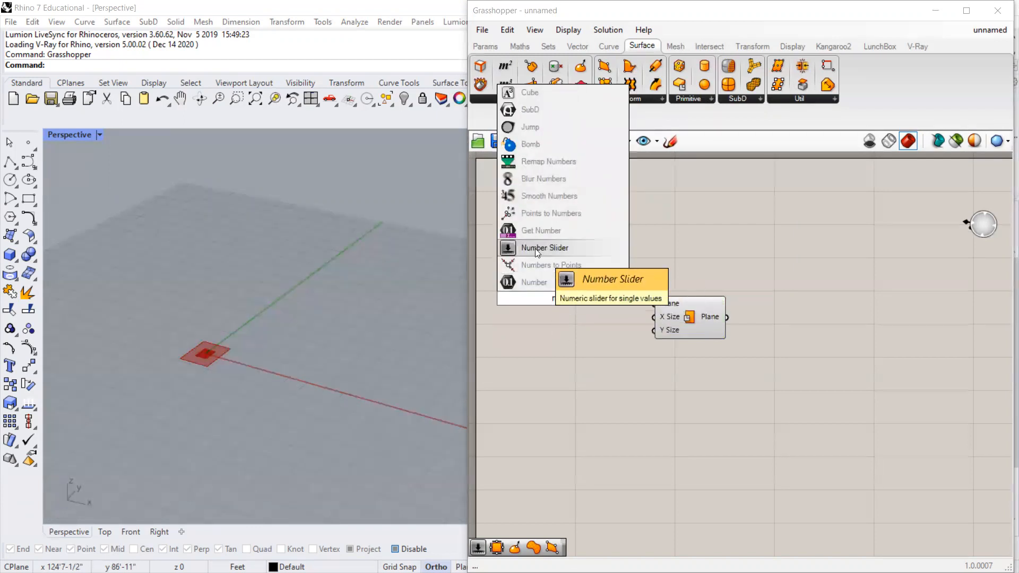
left_click(535, 248)
double_click(528, 298)
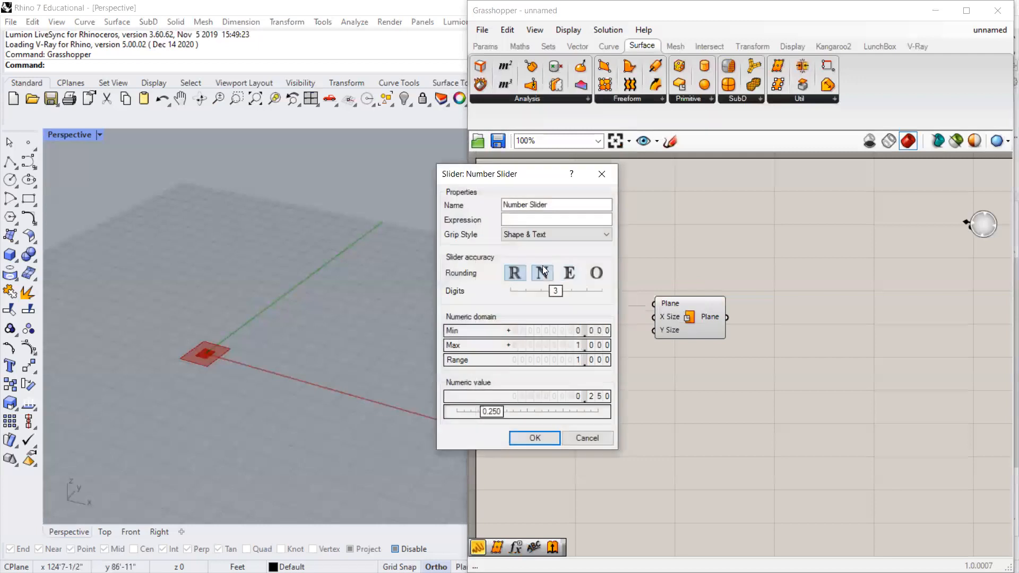
double_click(596, 346)
type("100")
key("Return")
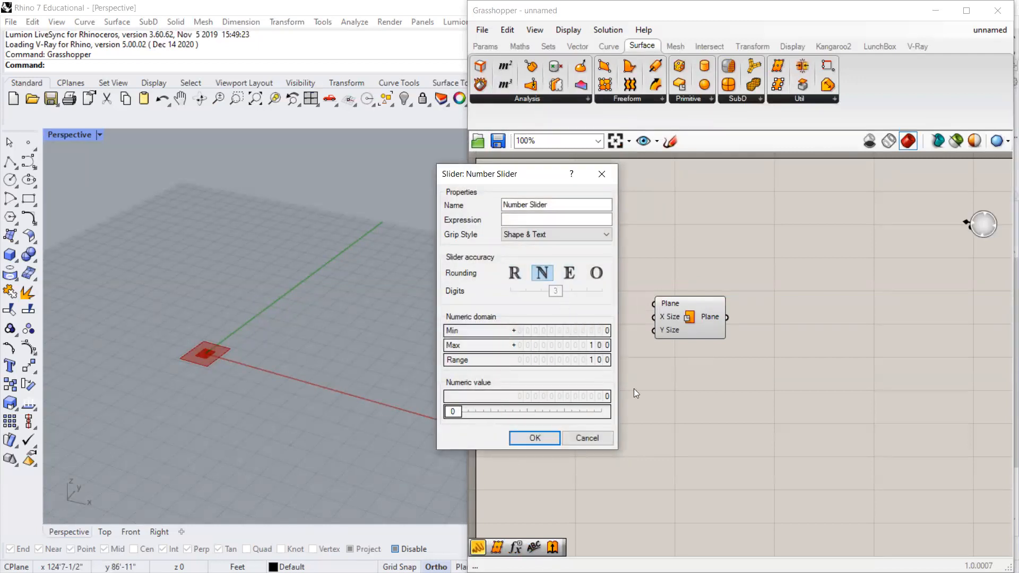
left_click(548, 436)
Connect the number slider to both the X Size and Y Size of the Plane Surface and set it to 26.
left_click_drag(689, 316, 711, 316)
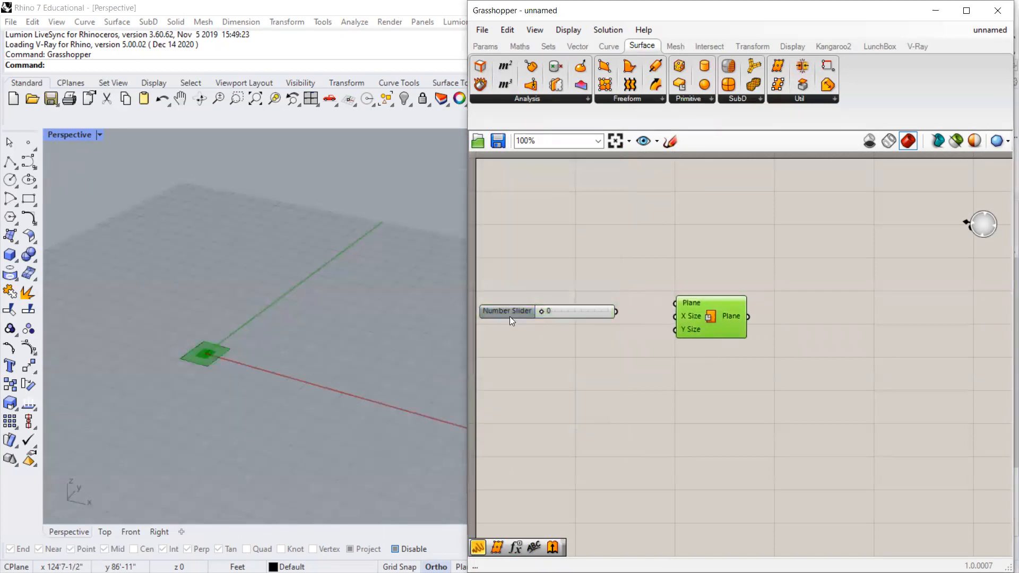
left_click_drag(509, 316, 521, 328)
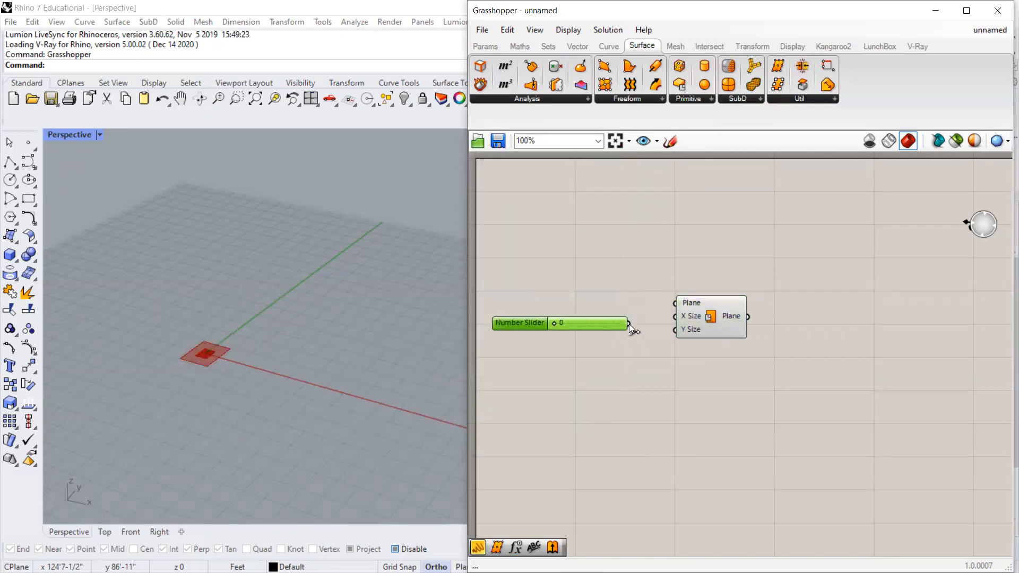
left_click_drag(629, 324, 673, 315)
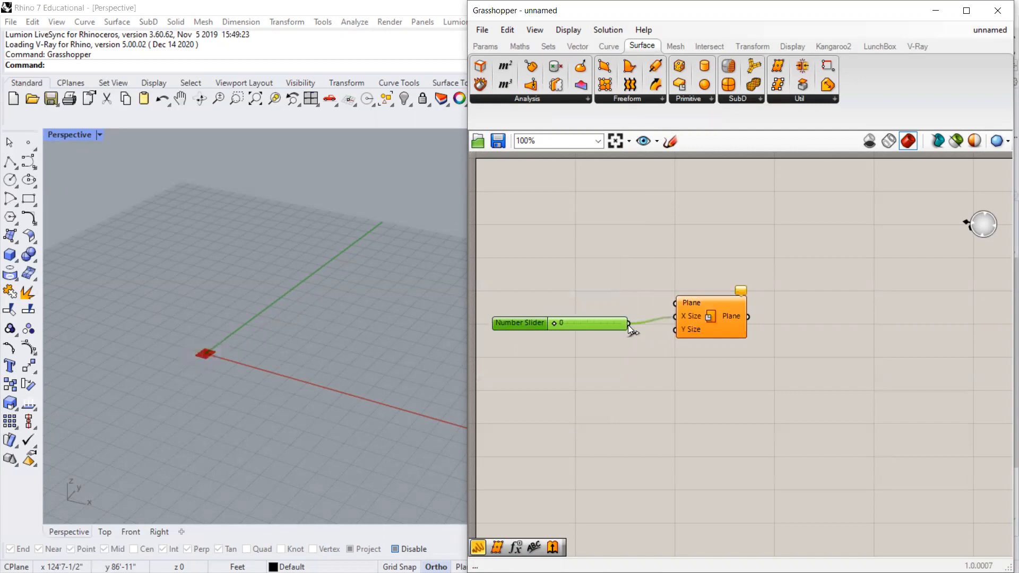
double_click(582, 324)
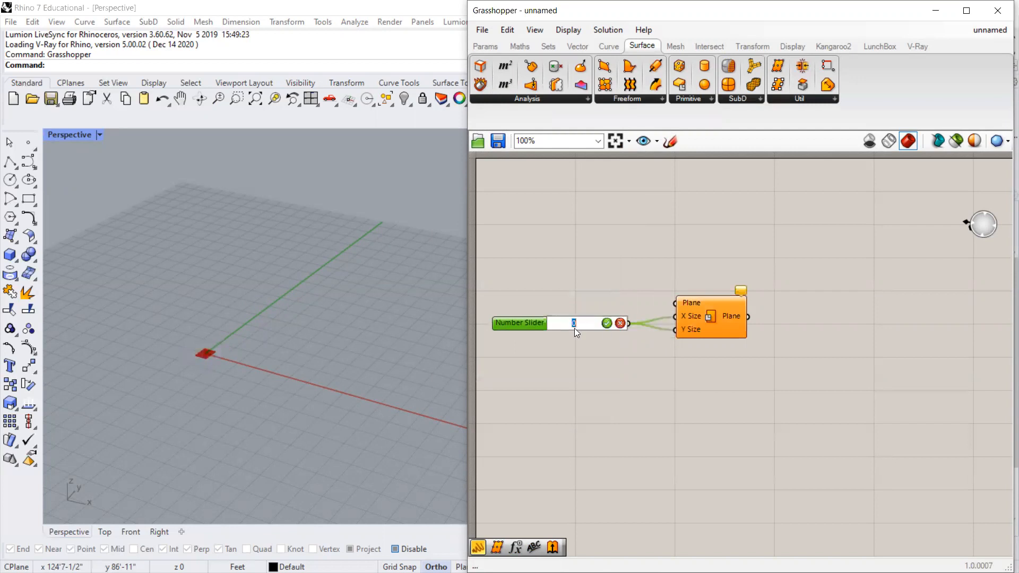
left_click(555, 341)
left_click_drag(557, 322, 534, 305)
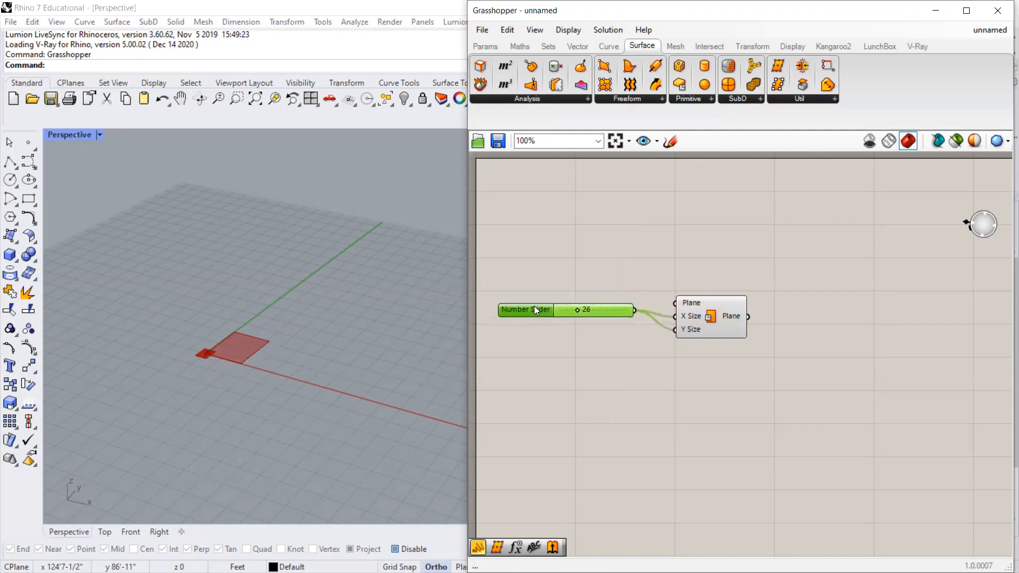
Tidy the layout by aligning the Plane Surface component with its number slider.
left_click_drag(714, 319, 714, 312)
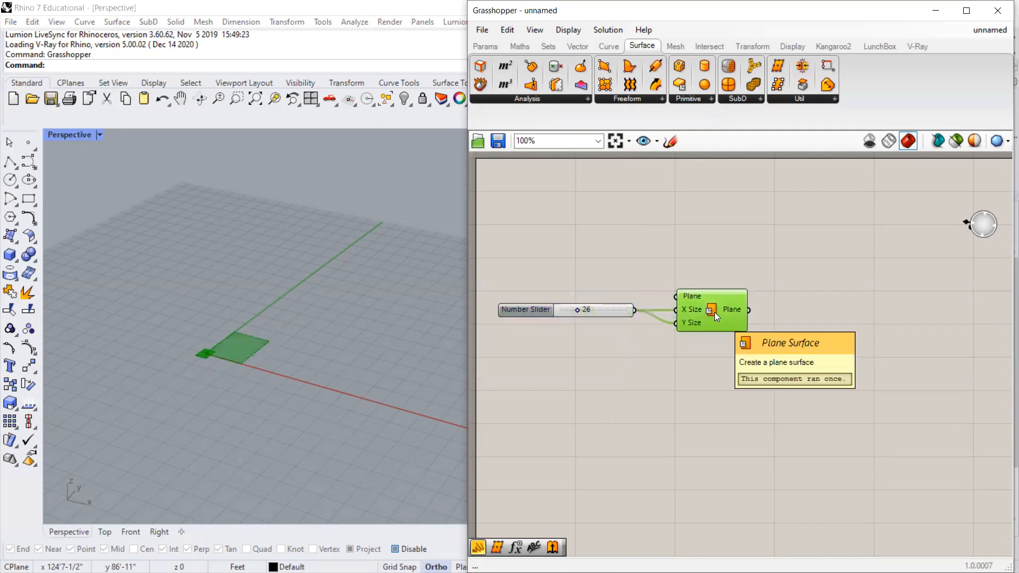
left_click_drag(711, 308, 700, 294)
left_click_drag(528, 310, 527, 305)
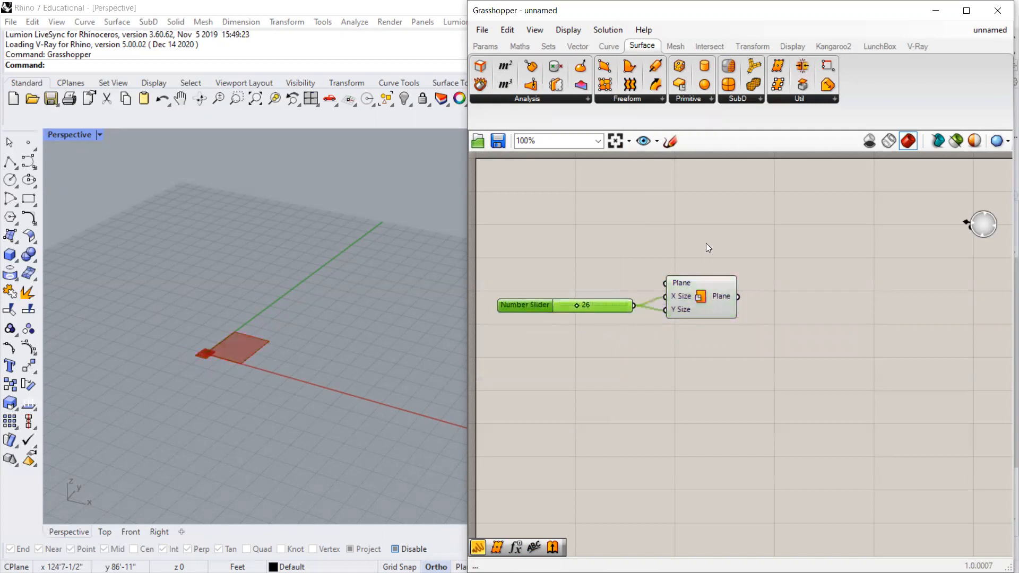
left_click_drag(703, 297, 697, 305)
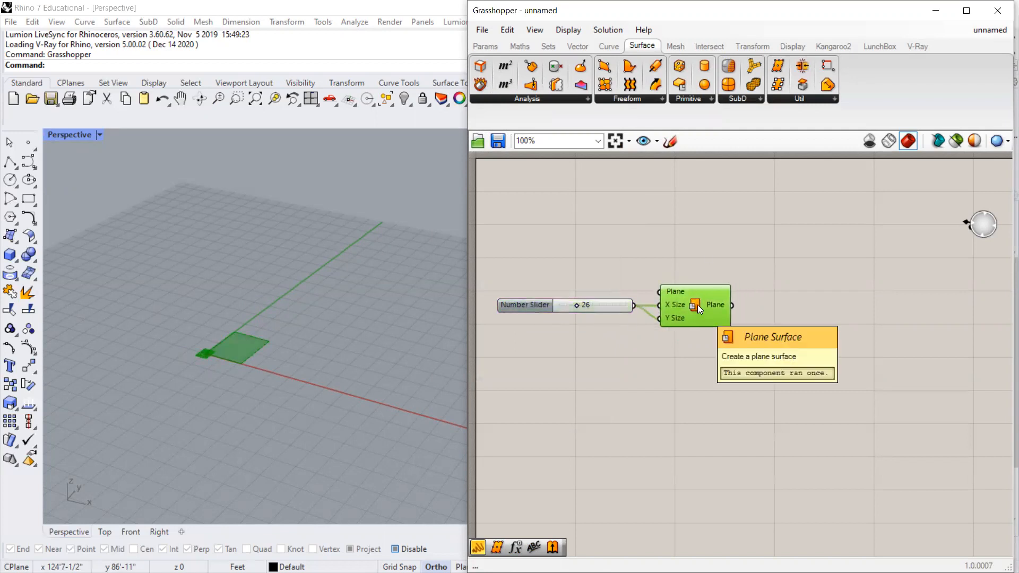
left_click(689, 264)
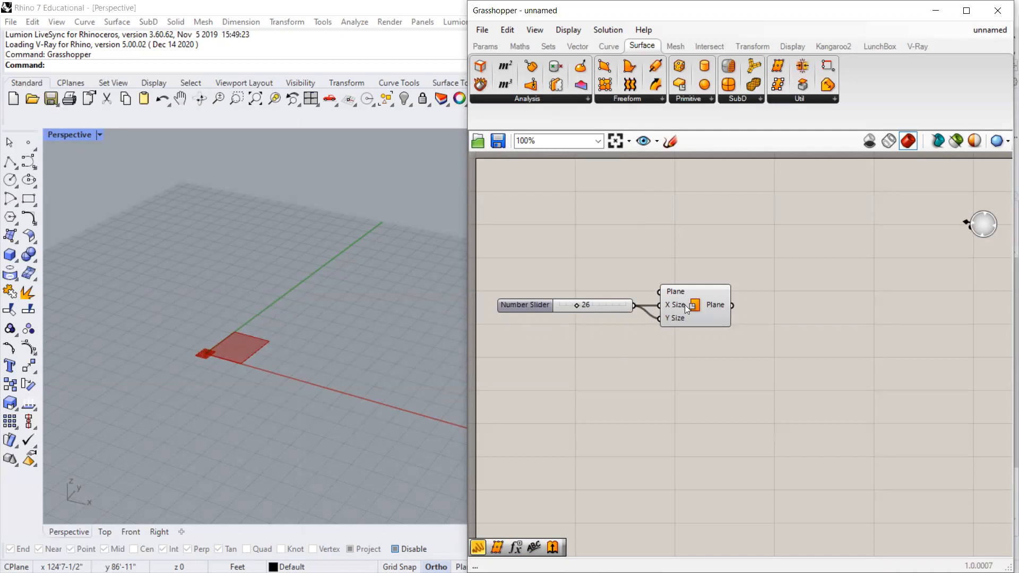
left_click_drag(685, 305, 684, 300)
Add an Extrude component and feed the Plane Surface output into its Base input.
double_click(763, 249)
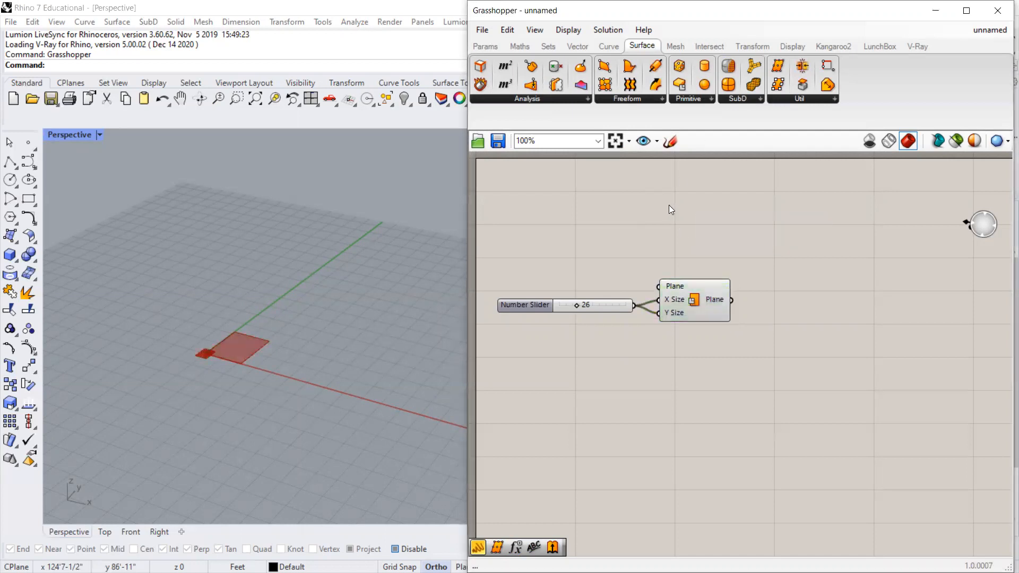
type("E")
double_click(663, 218)
type("extr")
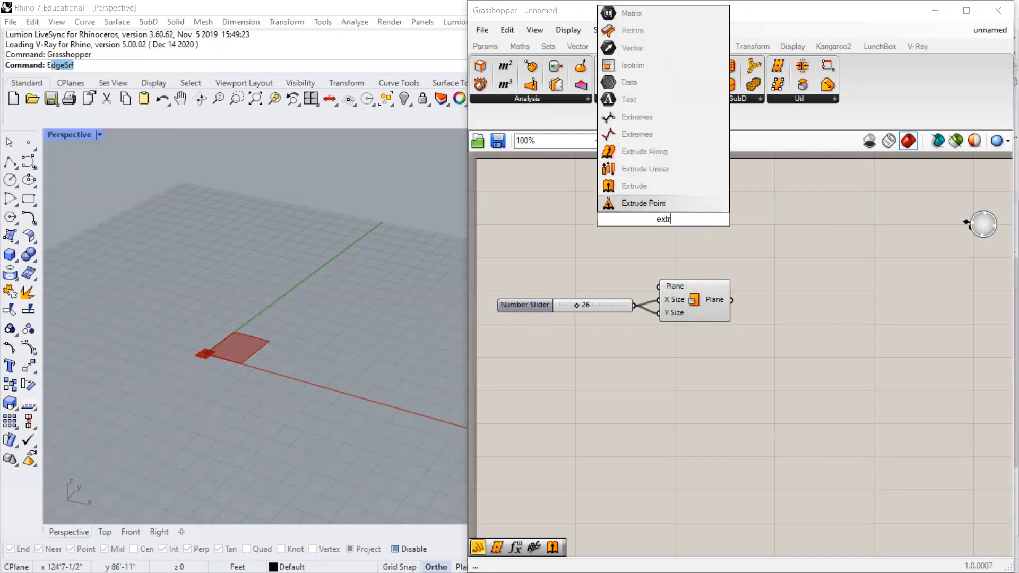
left_click(631, 184)
left_click_drag(685, 234, 782, 326)
left_click_drag(711, 316, 714, 314)
left_click(805, 356)
Add a Unit Z vector component and connect its output to the Direction input of Extrude.
scroll(323, 390, "up", 6)
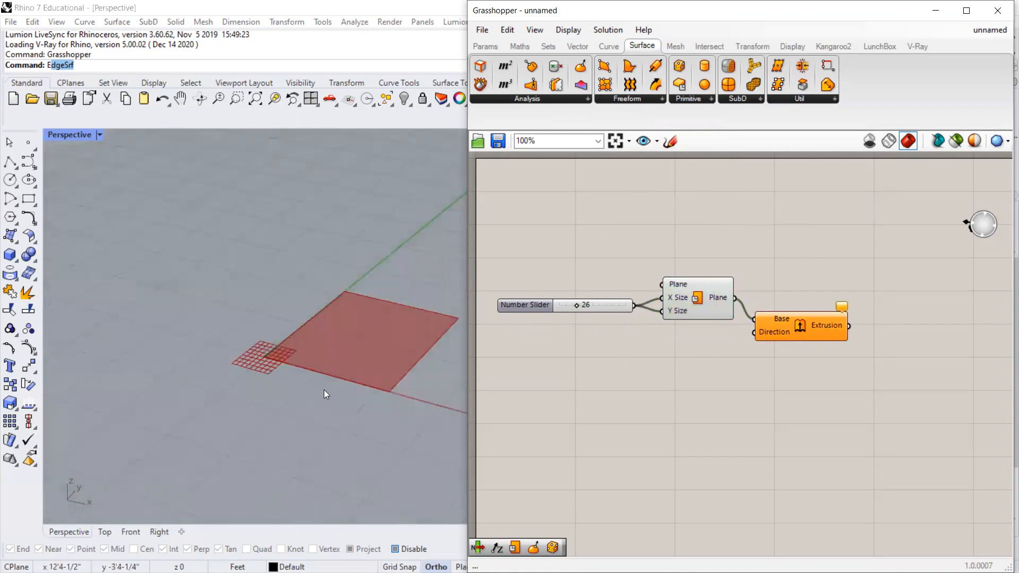
right_click_drag(327, 348, 311, 287)
scroll(250, 228, "down", 6)
scroll(248, 239, "down", 10)
scroll(245, 283, "up", 4)
left_click_drag(775, 337, 801, 329)
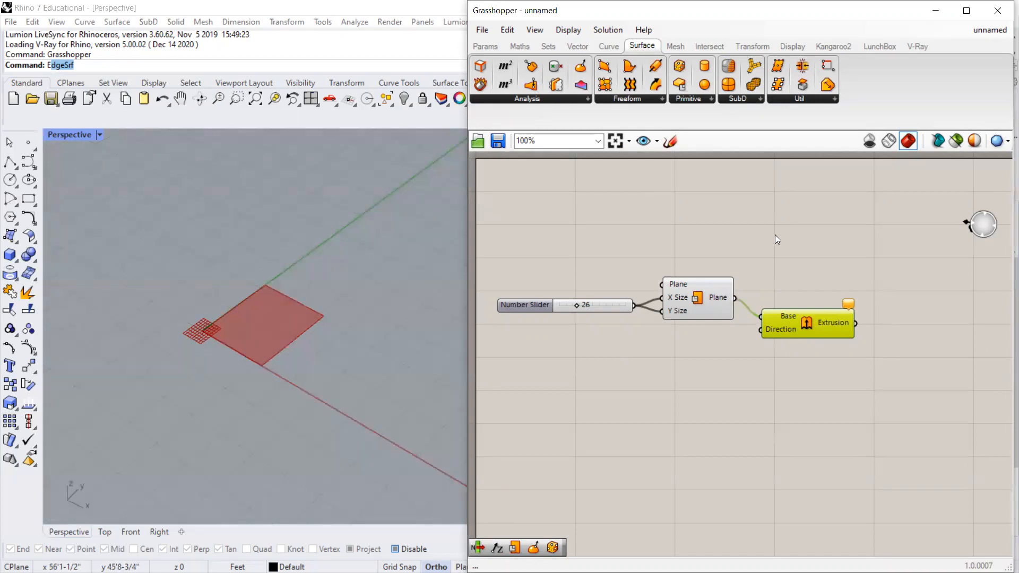
left_click(577, 46)
left_click(752, 101)
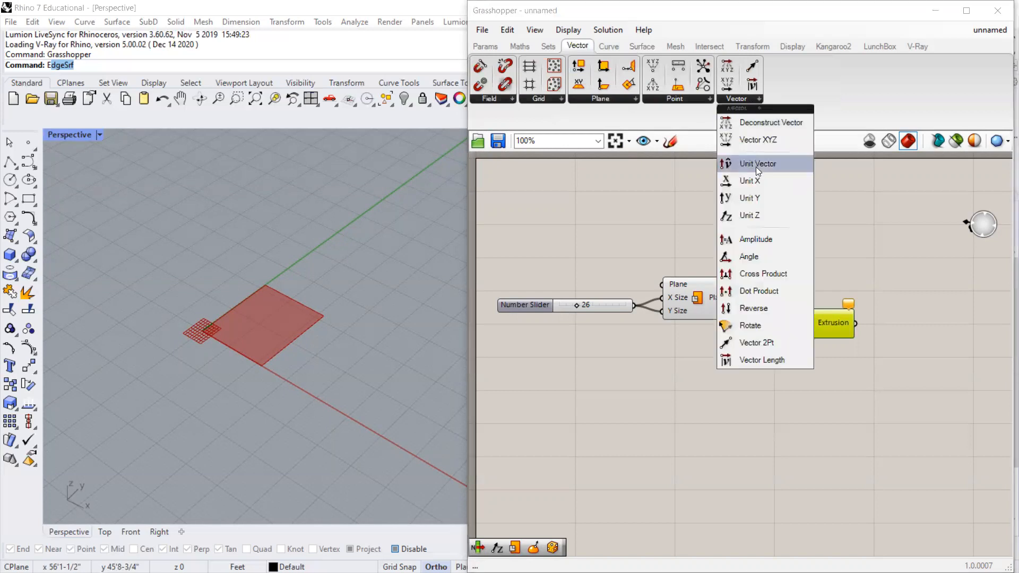
left_click_drag(753, 211, 760, 329)
left_click(802, 325)
left_click_drag(669, 370, 681, 361)
Duplicate the number slider and connect the copy to the Factor input of Unit Z.
left_click(529, 306)
key("ctrl+c")
key("ctrl+v")
left_click_drag(523, 309, 498, 382)
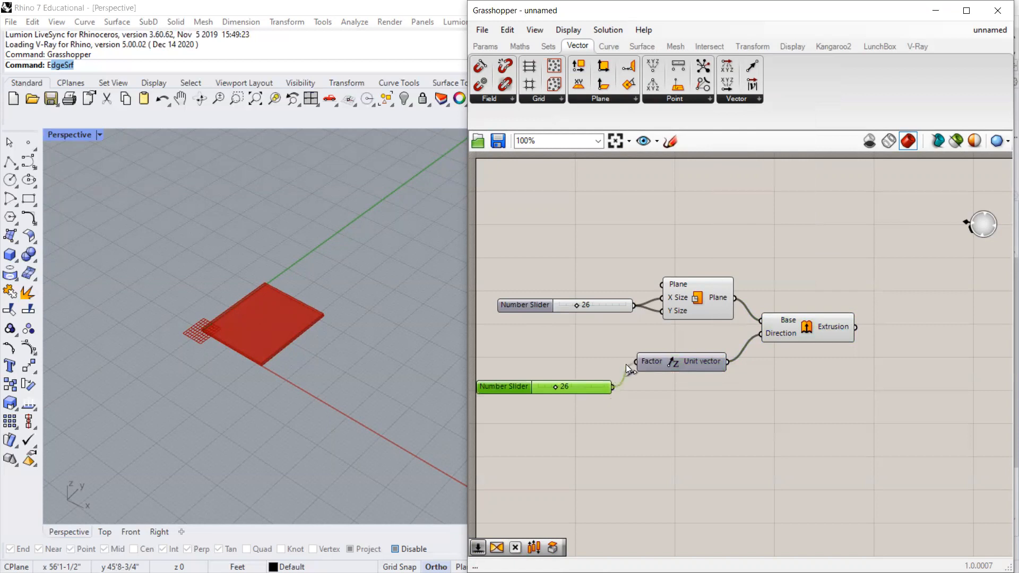
left_click_drag(625, 364, 627, 365)
left_click_drag(515, 387, 585, 359)
Set the extrusion height slider to 82 and the plane size slider to 20.
scroll(334, 372, "down", 6)
right_click_drag(335, 356, 374, 268)
left_click_drag(516, 359, 484, 373)
left_click_drag(559, 374, 576, 368)
double_click(504, 373)
scroll(562, 410, "up", 1)
left_click(511, 502)
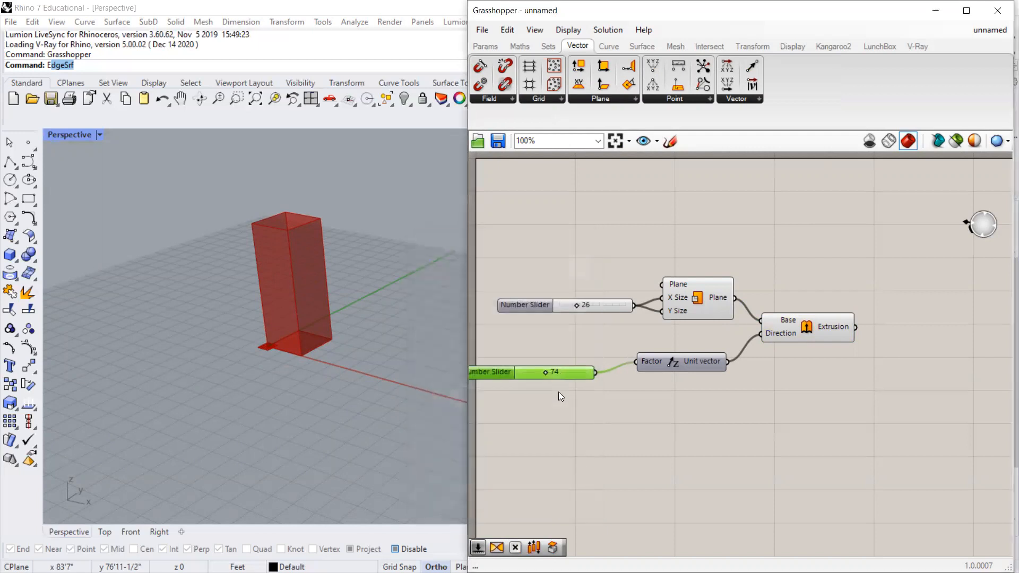
left_click_drag(549, 371, 560, 373)
right_click_drag(273, 406, 371, 310)
scroll(552, 312, "up", 1)
left_click_drag(597, 302, 593, 302)
left_click_drag(574, 380, 554, 372)
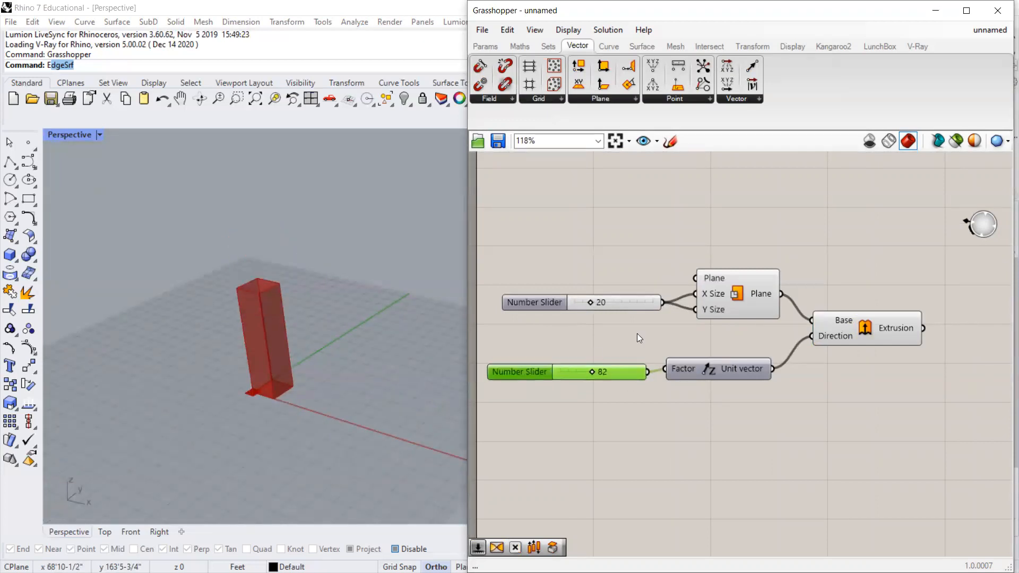
Move all the connected components together on the canvas, leaving free space beyond the Extrude component.
left_click_drag(866, 204, 580, 355)
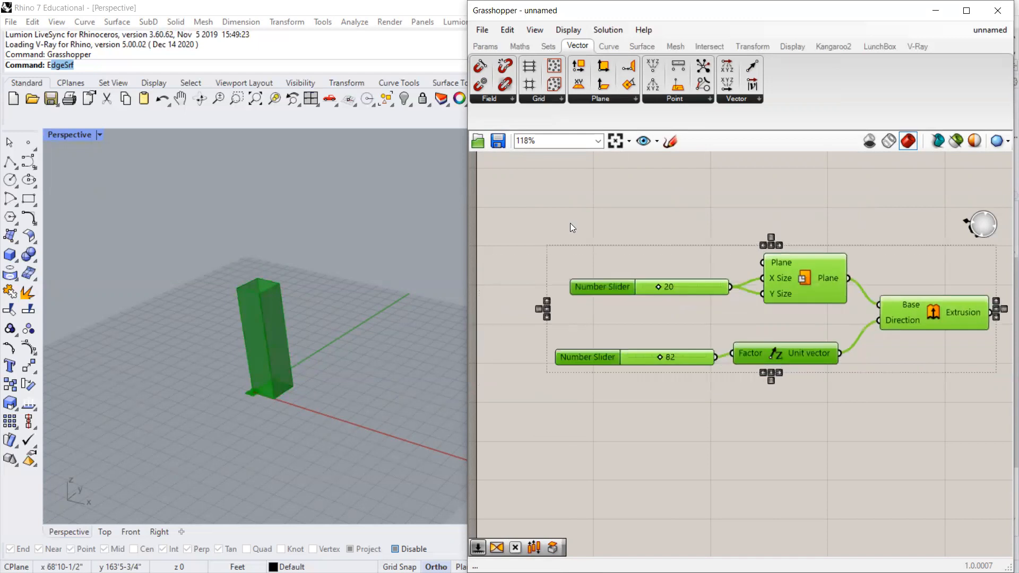
left_click(570, 224)
scroll(557, 259, "down", 3)
scroll(716, 279, "up", 3)
mouse_move(697, 313)
left_mouse_down()
mouse_move(719, 301)
mouse_move(703, 320)
left_mouse_up()
left_click(710, 220)
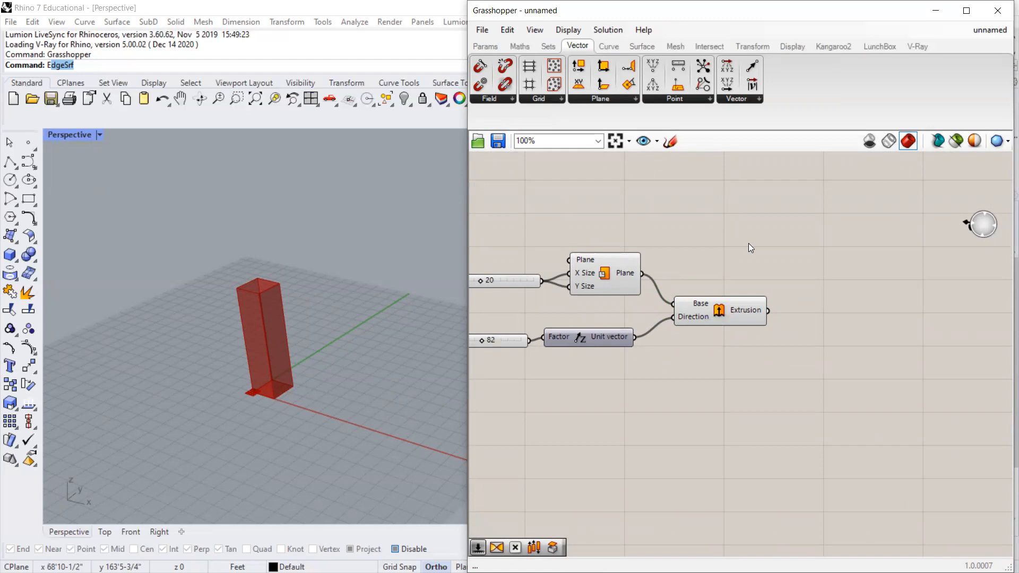
Add a Twist component near the Extrude component's output.
double_click(806, 268)
type("twi")
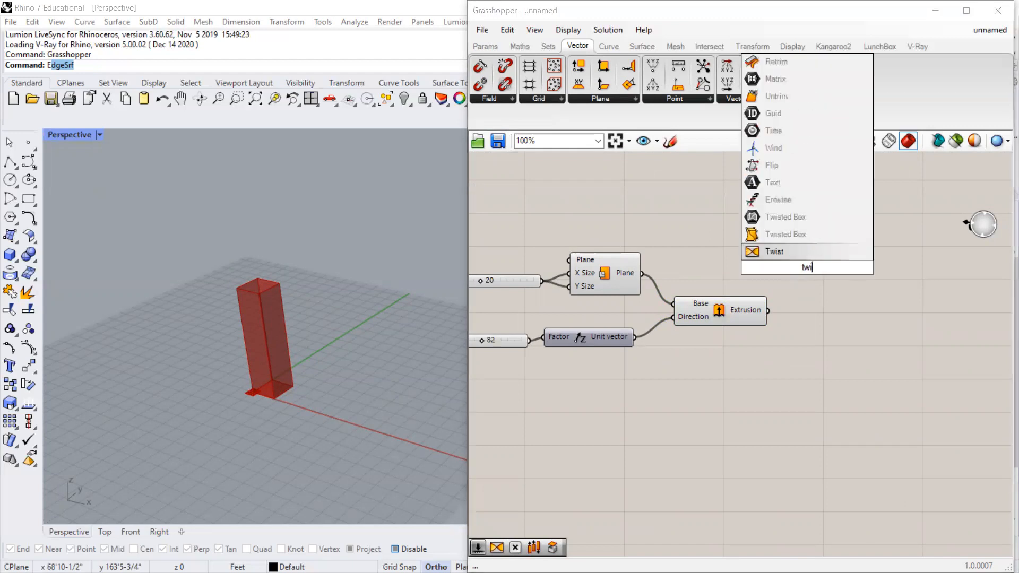
key("Return")
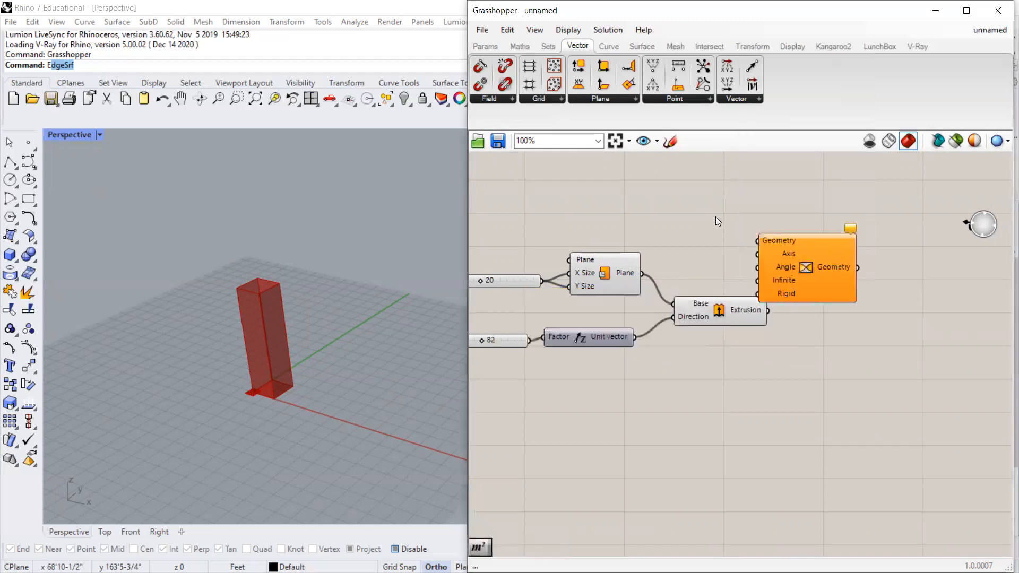
Move the Twist component clear of the Extrude component, leaving a gap between them on the canvas.
left_click_drag(815, 271, 842, 311)
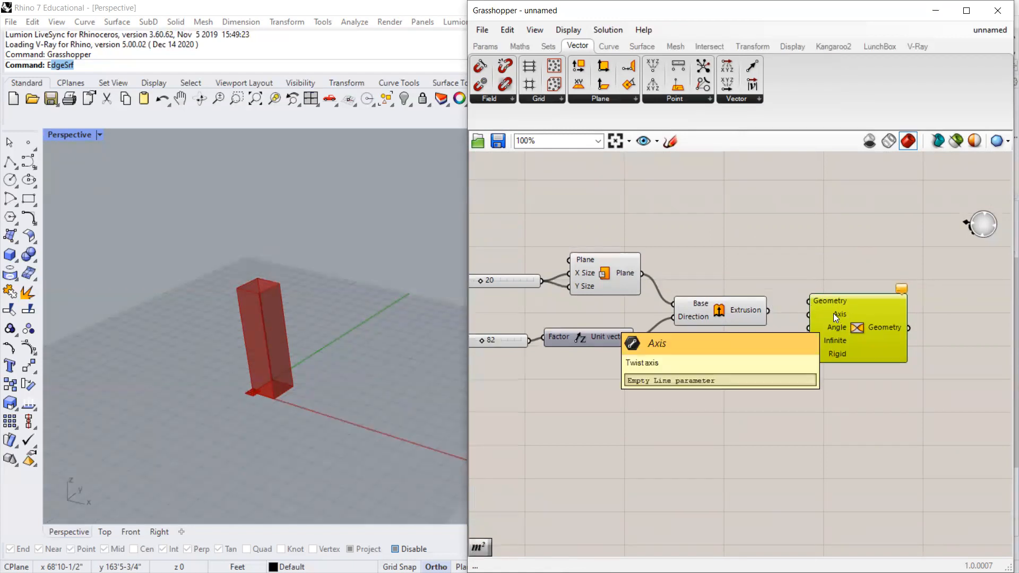
left_click_drag(854, 314, 852, 304)
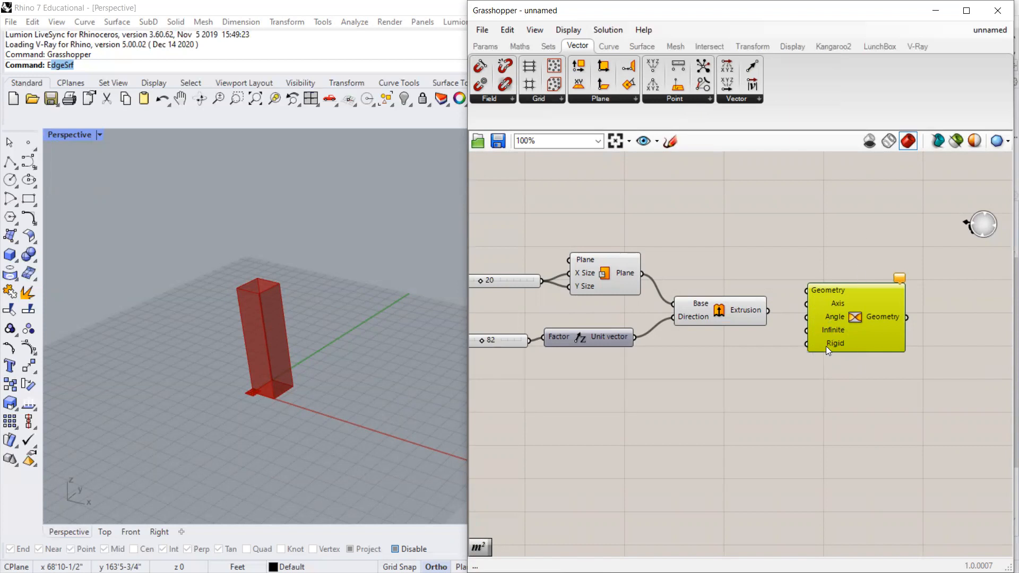
mouse_move(832, 343)
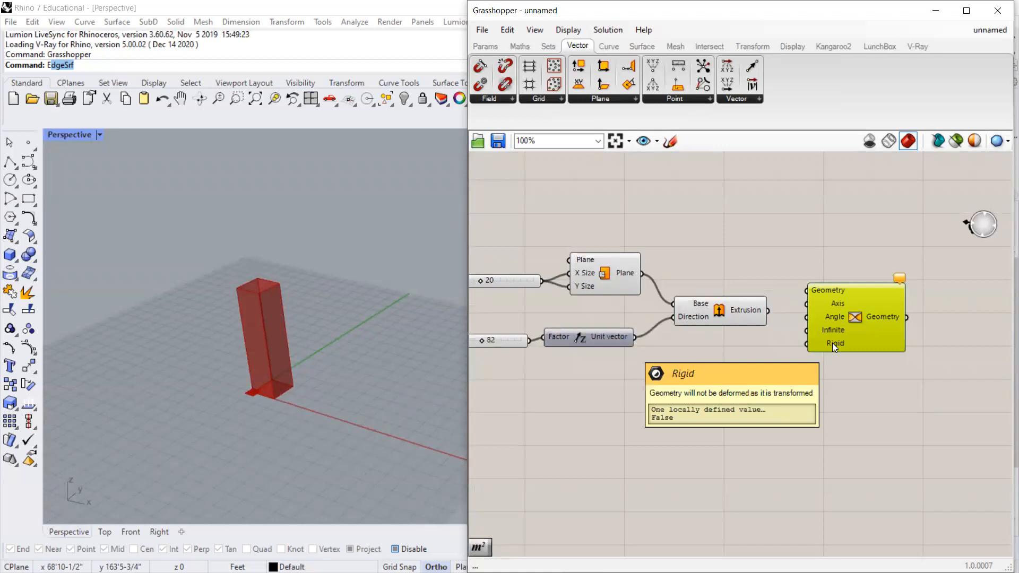
left_click(847, 242)
left_click_drag(860, 312, 862, 321)
left_click(859, 254)
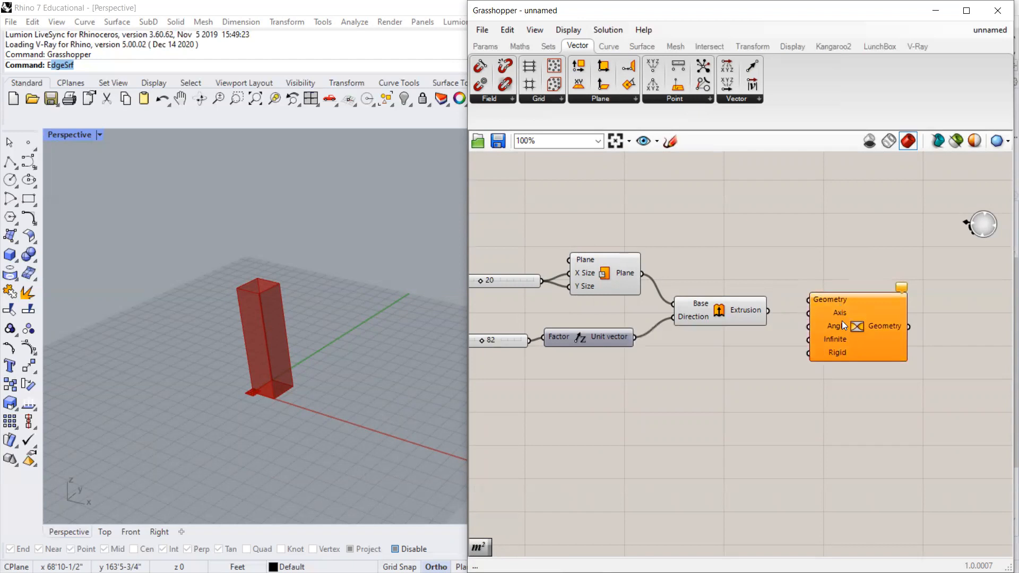
Connect the Extrude component's Extrusion output to the Geometry input of Twist and tidy the spacing of the two components.
left_click(769, 309)
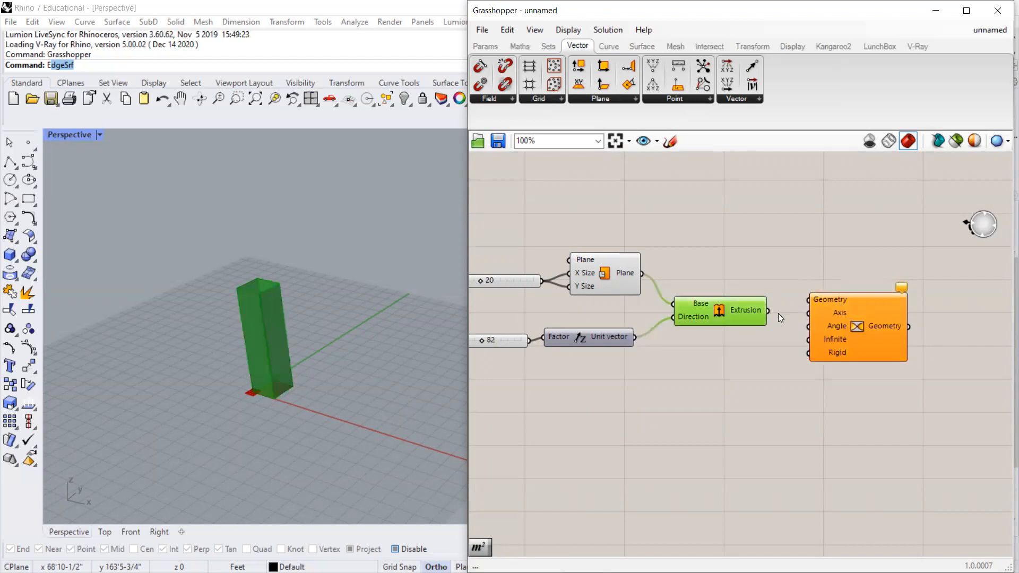
left_click_drag(815, 311, 821, 300)
left_click(805, 231)
left_click_drag(715, 312, 737, 307)
left_click_drag(871, 324, 835, 314)
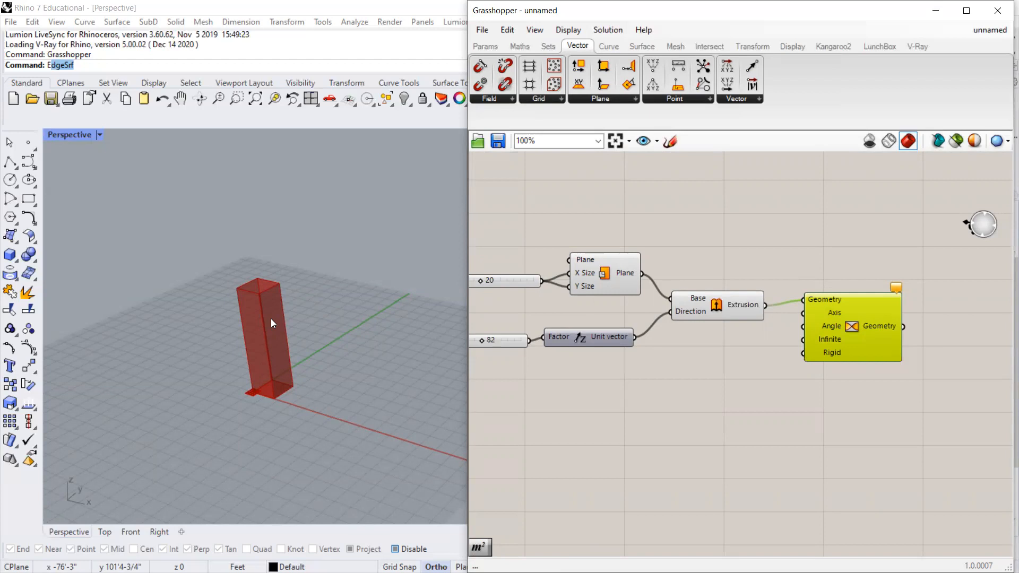
Add an Evaluate Surface component to the canvas below the Extrude component.
mouse_move(603, 273)
left_mouse_down()
mouse_move(586, 271)
mouse_move(608, 274)
left_mouse_up()
scroll(254, 393, "up", 5)
left_click(683, 230)
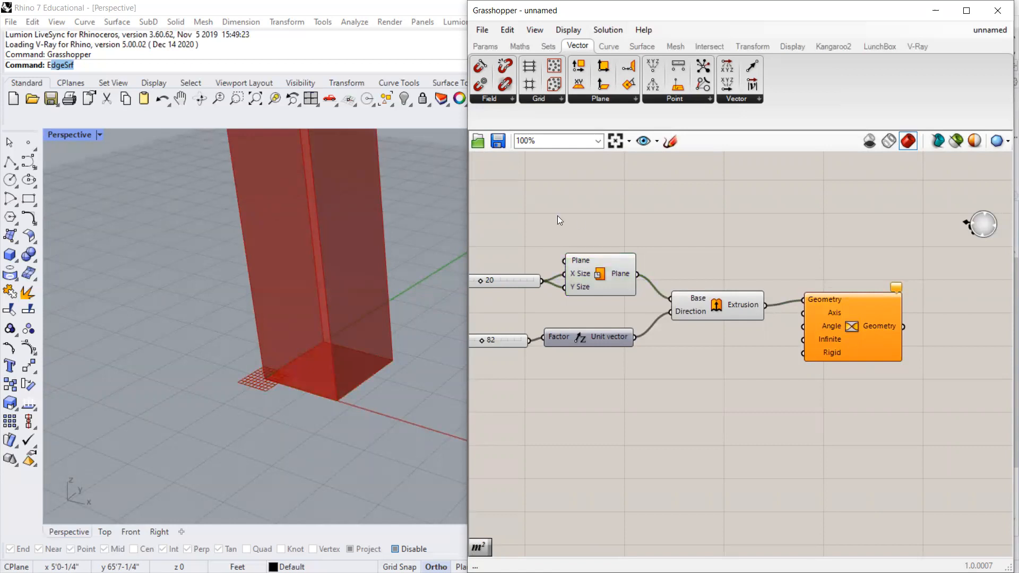
left_click(599, 47)
left_click(642, 46)
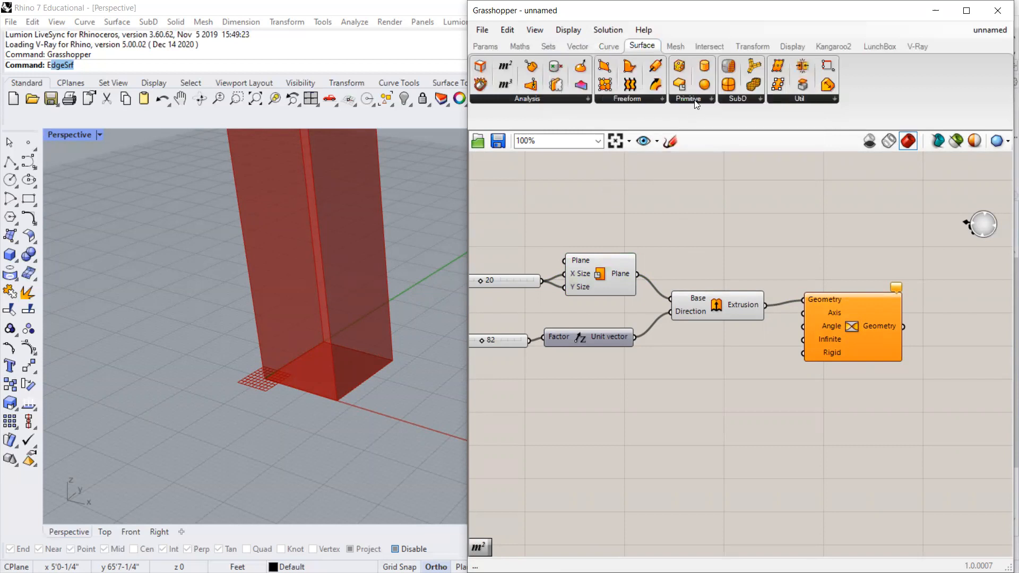
left_click(798, 100)
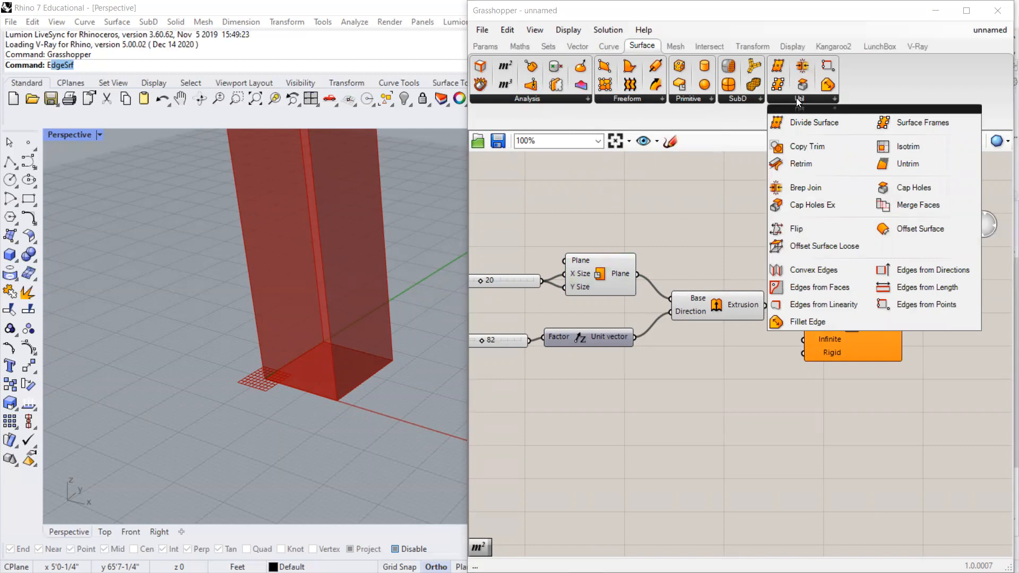
left_click(561, 99)
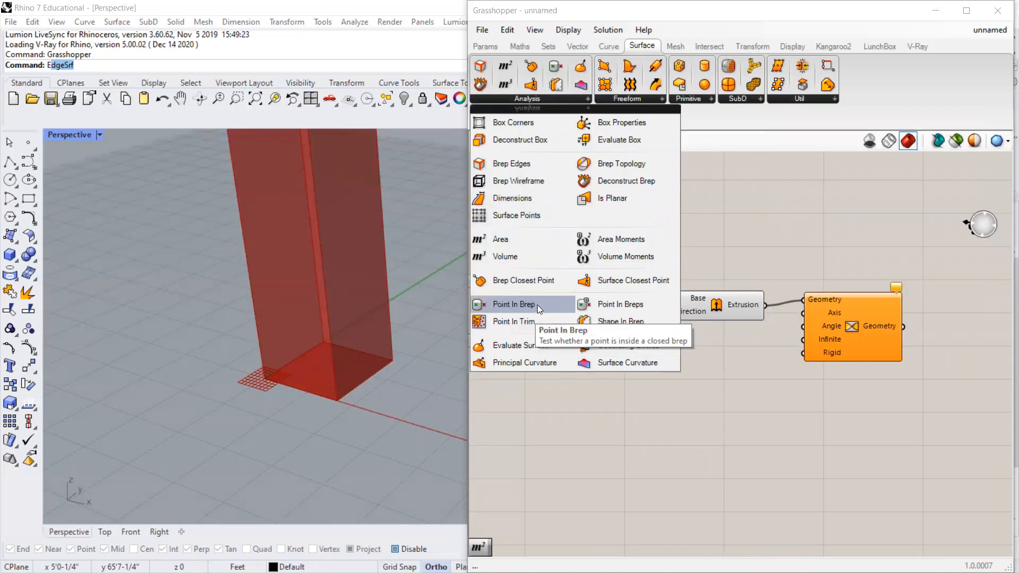
left_click(518, 345)
left_click(712, 480)
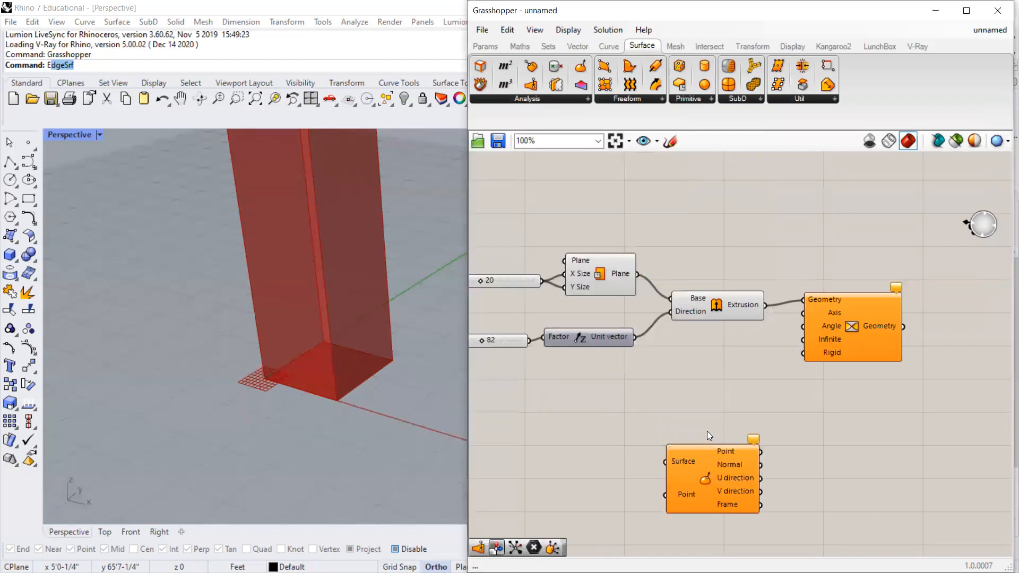
Move Evaluate Surface nearer to the Extrude component and connect the Plane output of Plane Surface to its Surface input.
left_click_drag(683, 495, 685, 416)
scroll(573, 445, "down", 2)
scroll(608, 428, "up", 2)
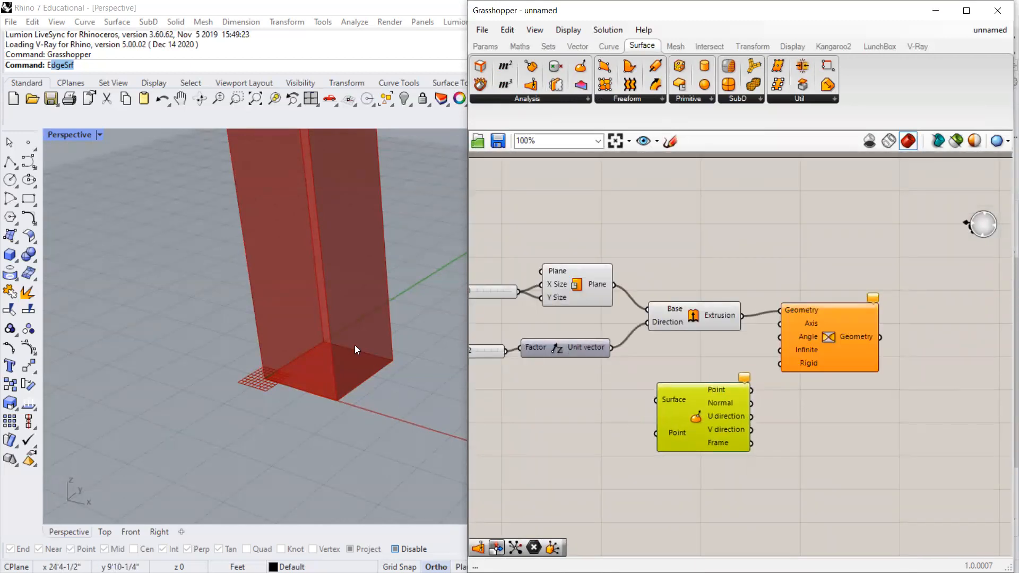
scroll(354, 345, "up", 5)
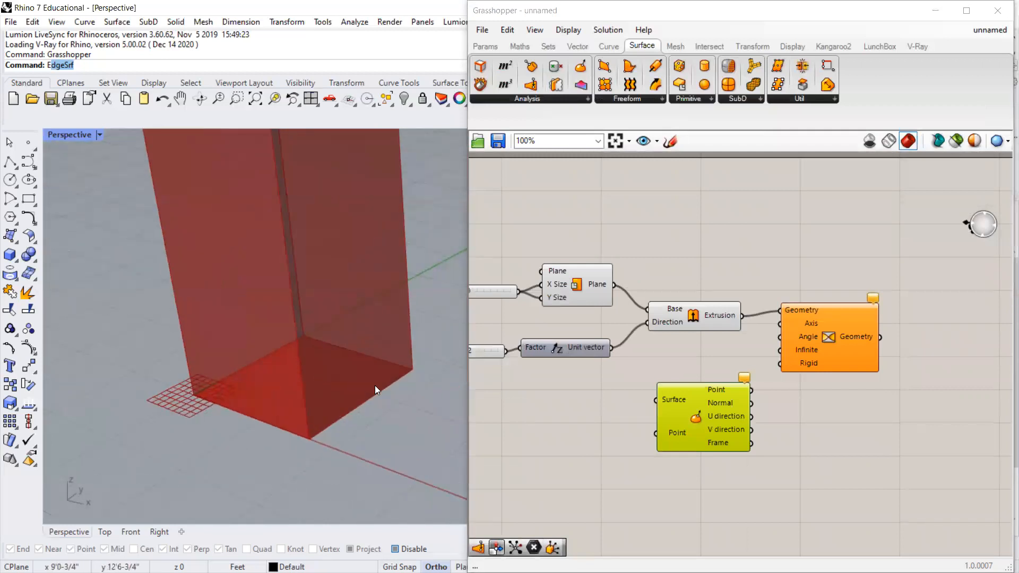
scroll(663, 396, "down", 1)
scroll(639, 291, "up", 1)
left_click_drag(632, 293, 655, 396)
left_click_drag(718, 425, 681, 440)
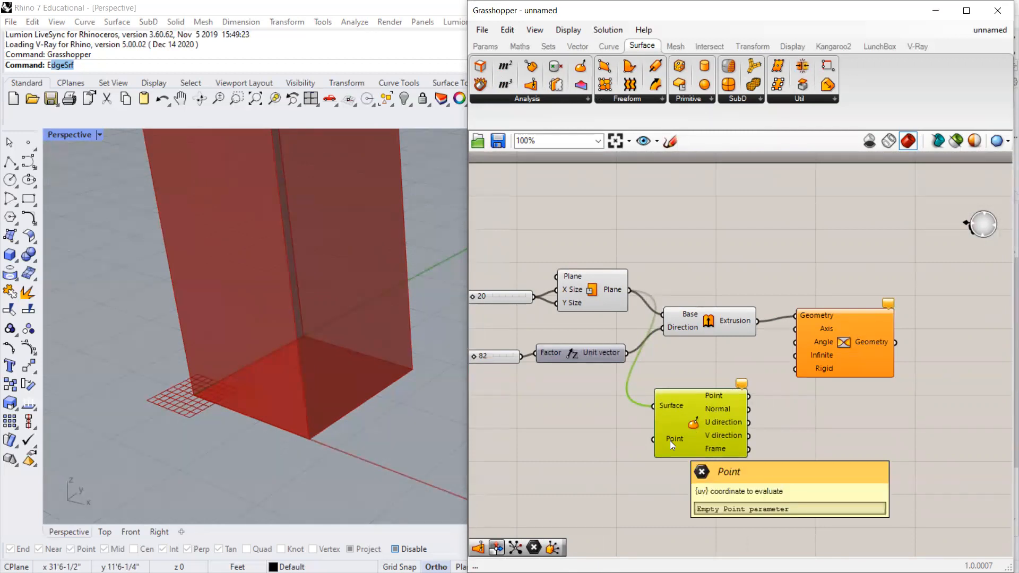
left_click_drag(670, 440, 674, 434)
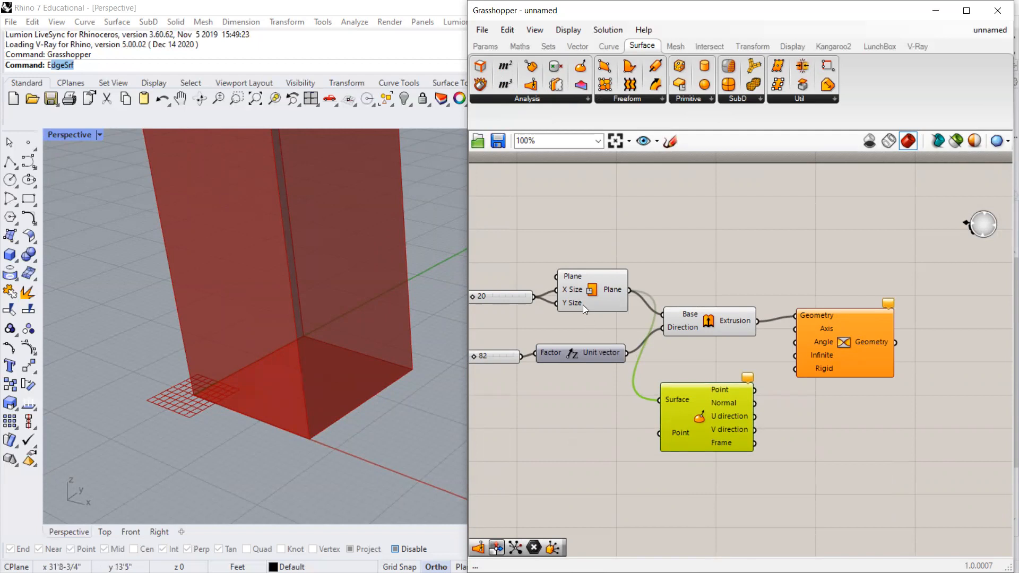
left_click_drag(582, 304, 579, 307)
left_click(675, 300)
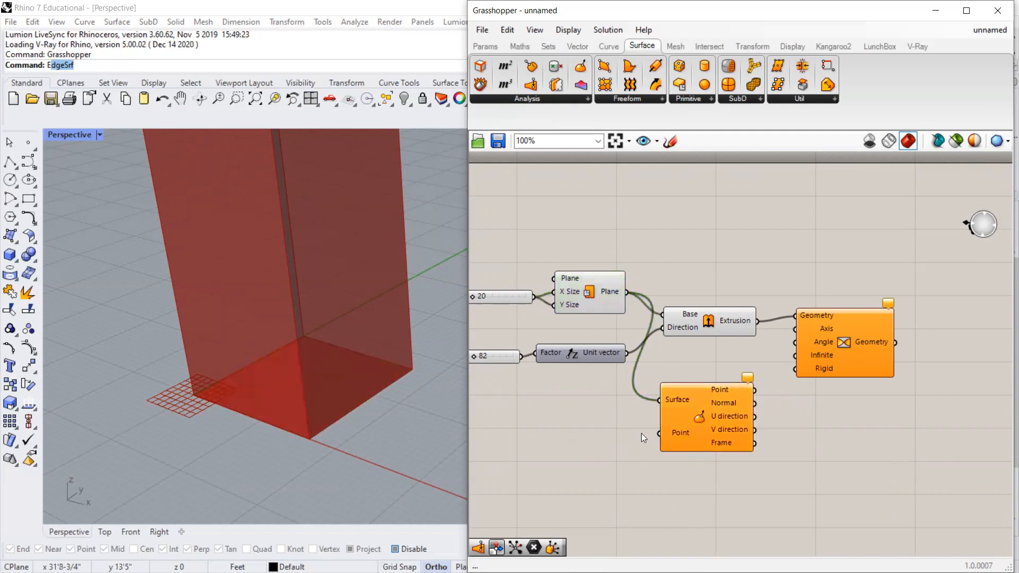
left_click(692, 417)
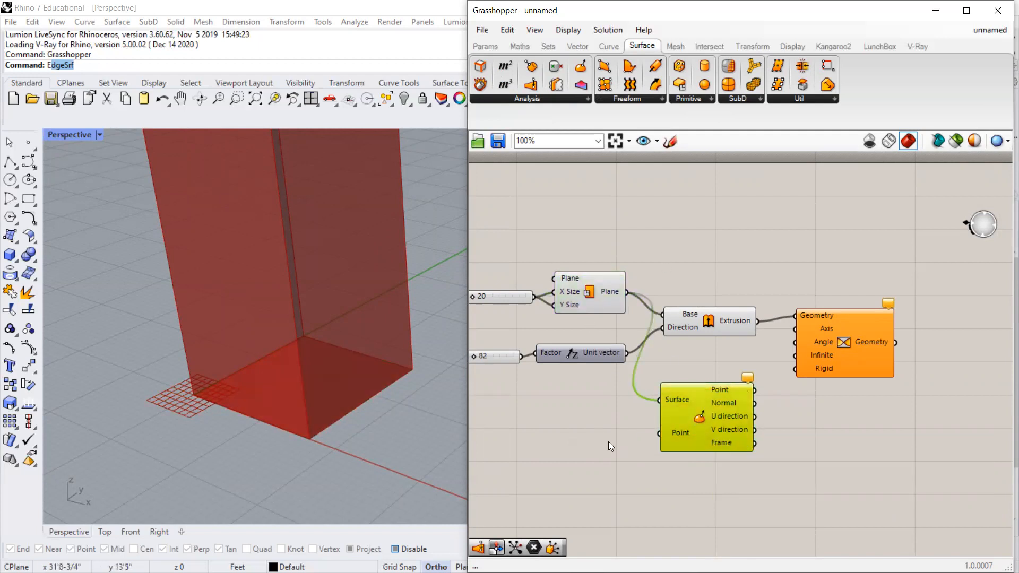
left_click(524, 47)
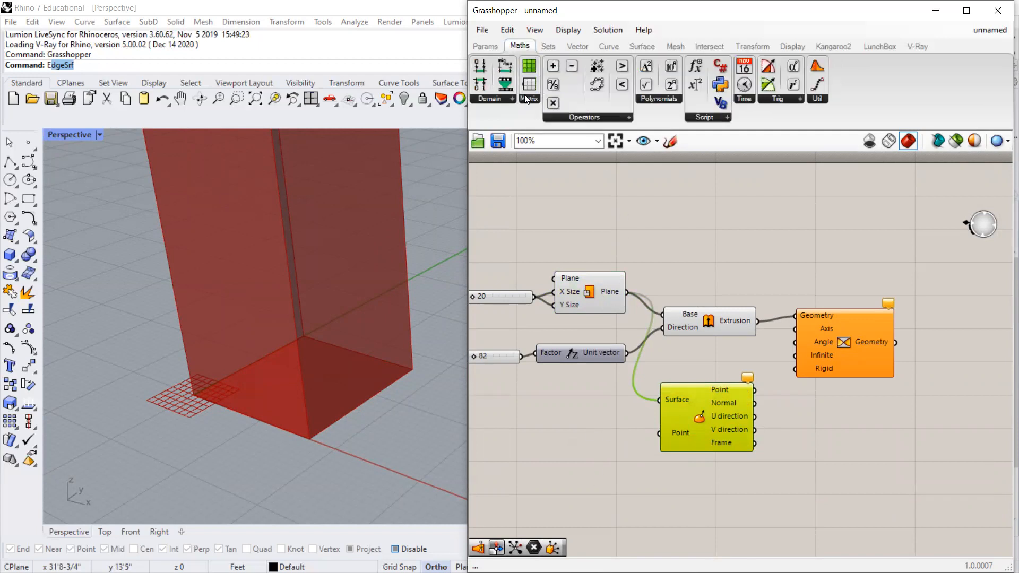
left_click(487, 48)
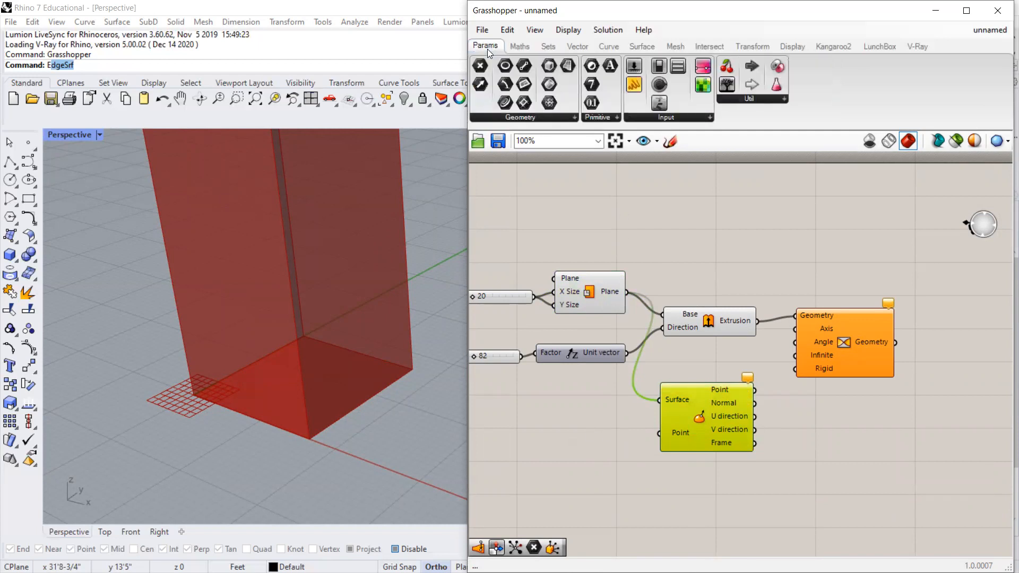
left_click(614, 118)
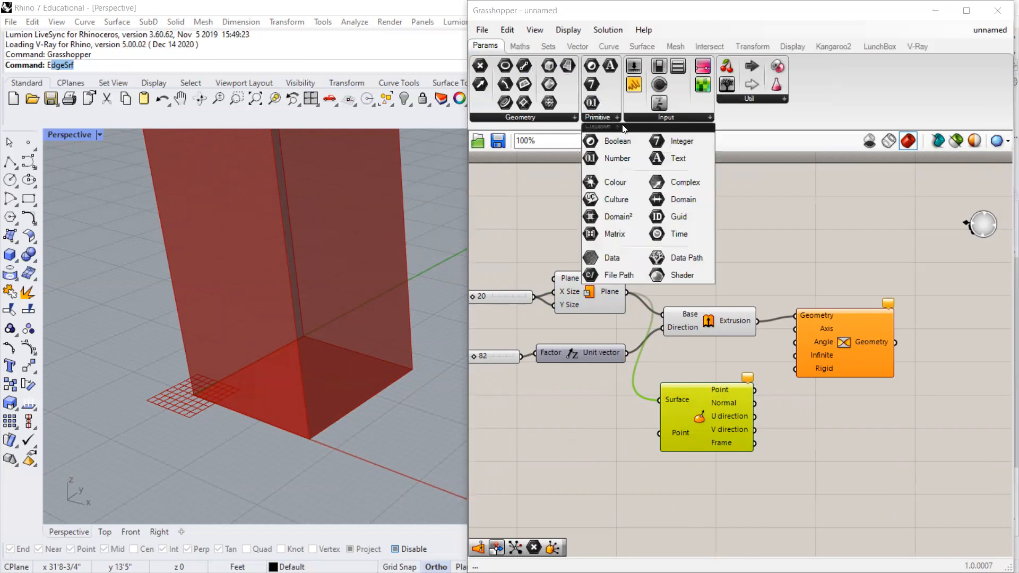
left_click(659, 118)
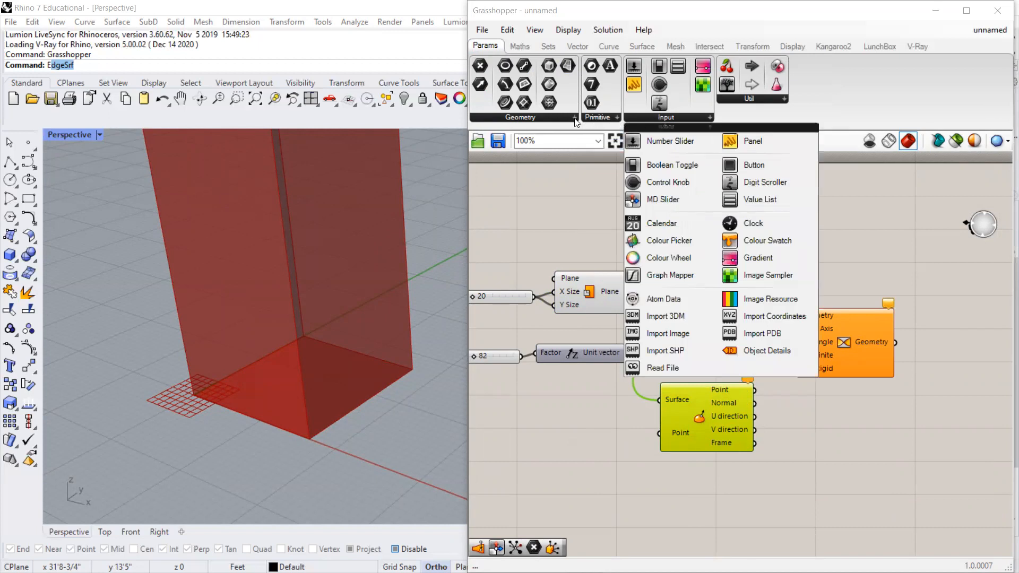
left_click(826, 101)
Rearrange the Extrude and Evaluate Surface components so that there is more vertical space between them.
left_click_drag(701, 420, 702, 411)
left_click_drag(685, 319, 690, 283)
left_click_drag(689, 383, 691, 377)
left_click(652, 261)
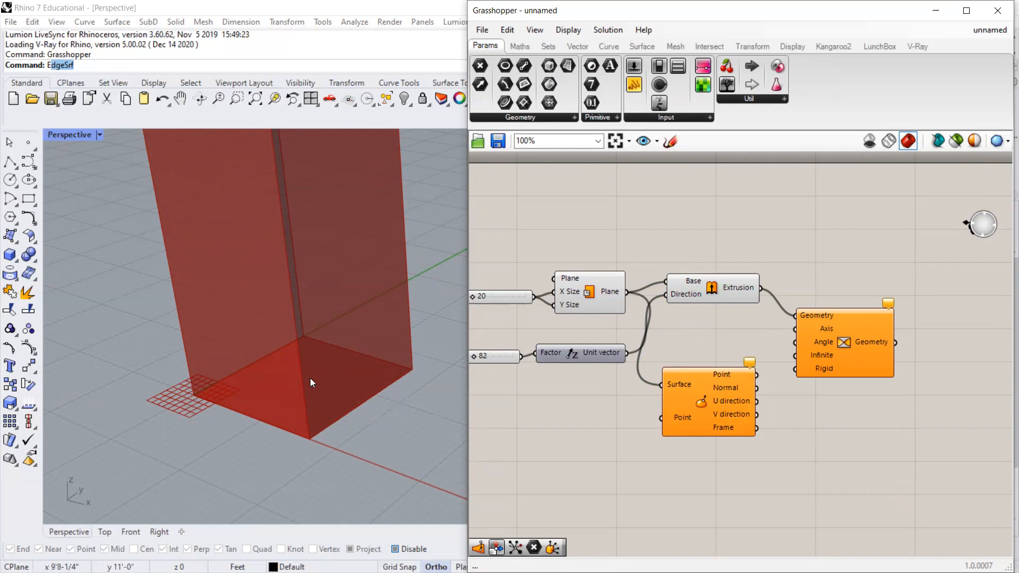
right_click_drag(296, 403, 330, 383)
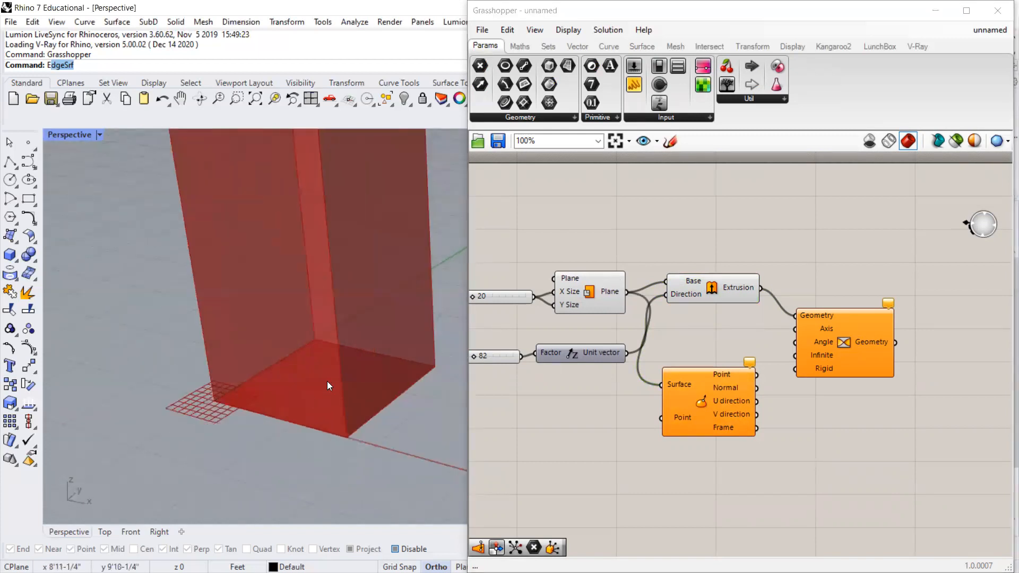
left_click_drag(714, 416, 713, 428)
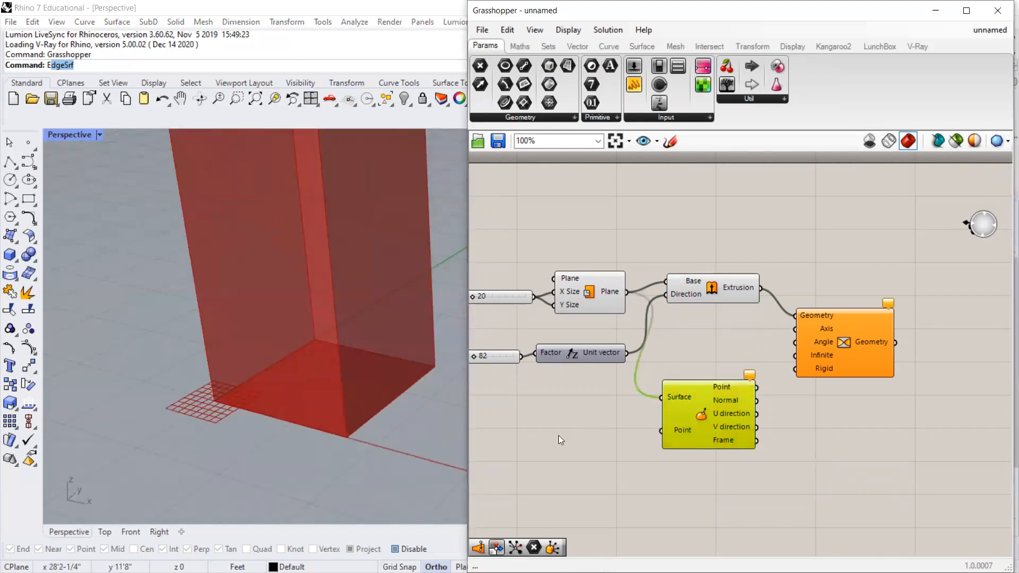
left_click(603, 115)
left_click(673, 142)
left_click(577, 408)
scroll(578, 412, "up", 2)
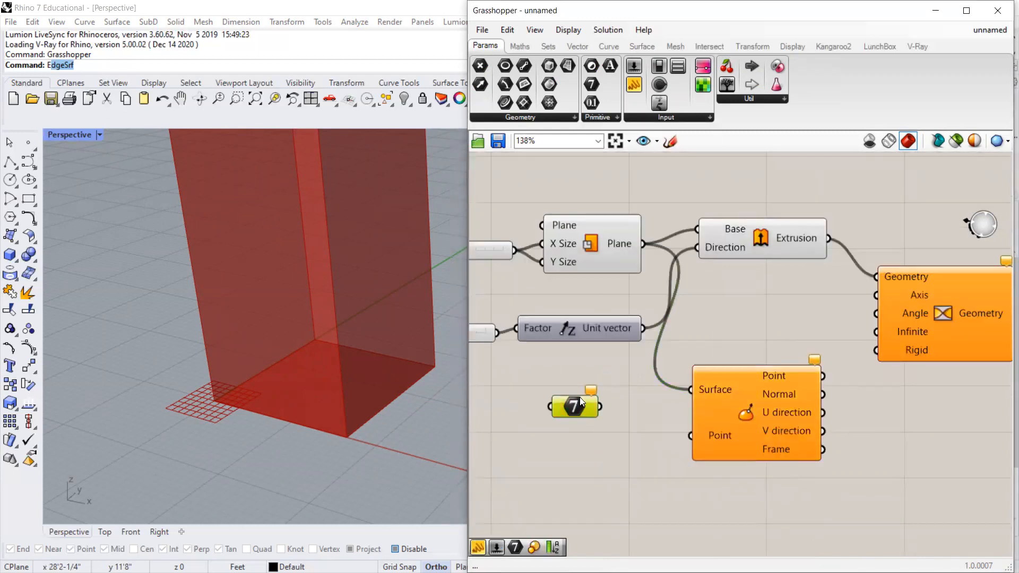
key("Delete")
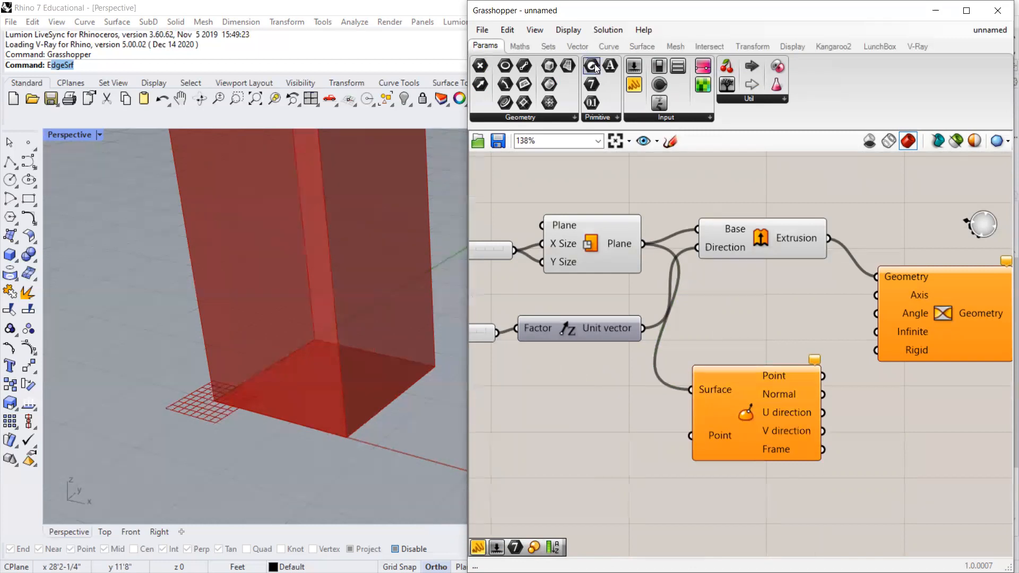
Add a Number parameter before the Point input of Evaluate Surface and set its value to 0.5.
left_click(599, 117)
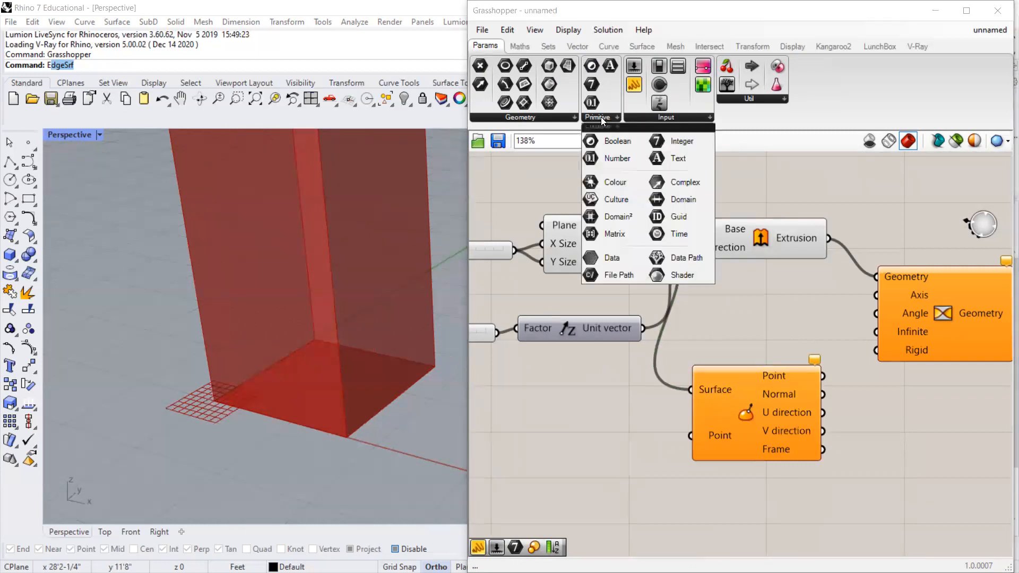
left_click(603, 158)
left_click_drag(567, 405, 587, 438)
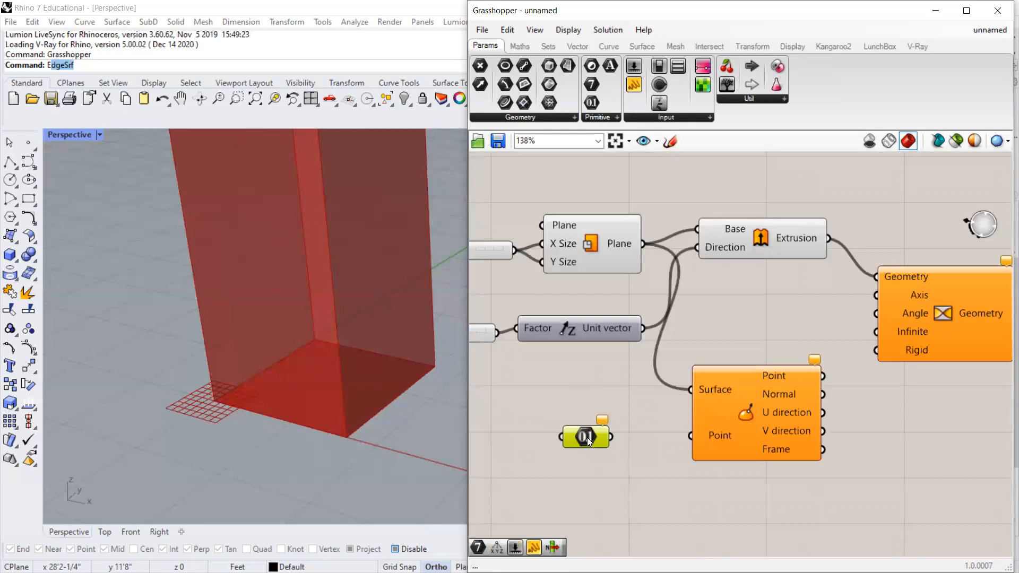
right_click(587, 437)
mouse_move(656, 470)
left_click(828, 472)
type("0.5")
left_click(812, 502)
left_click_drag(598, 437, 585, 439)
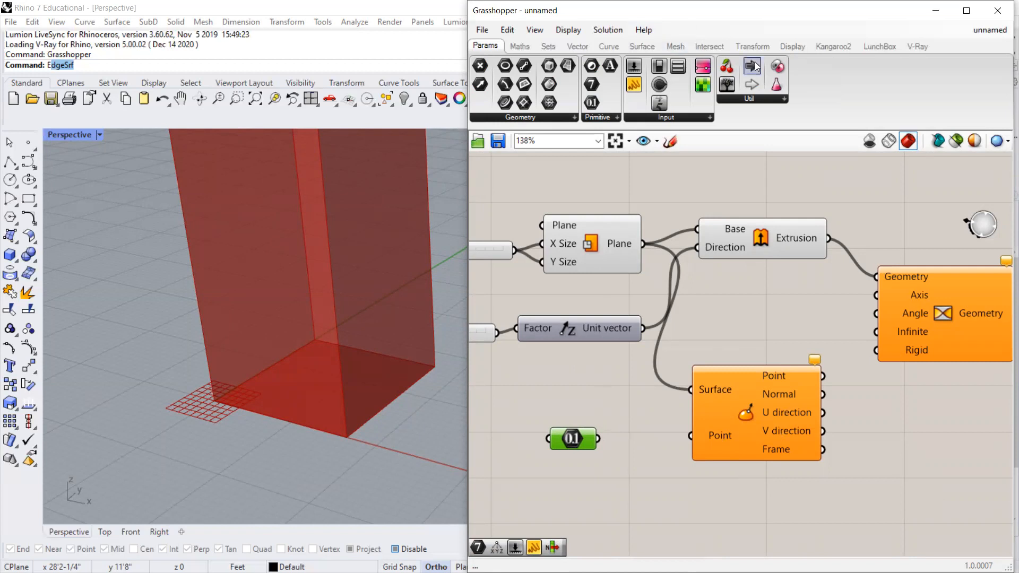
Search the available components for a UV point component.
left_click(577, 47)
left_click(740, 100)
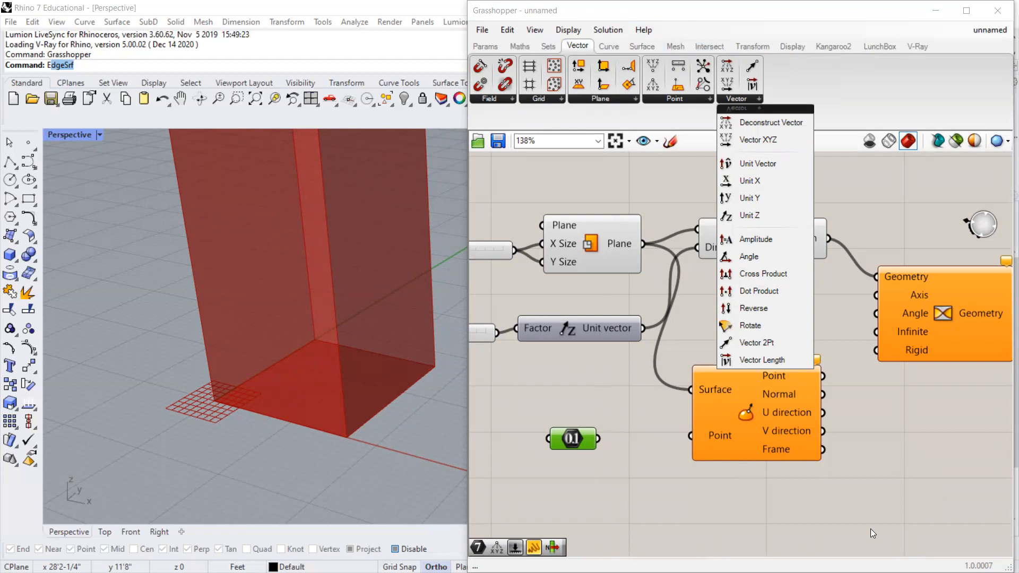
double_click(890, 451)
type("uv poin")
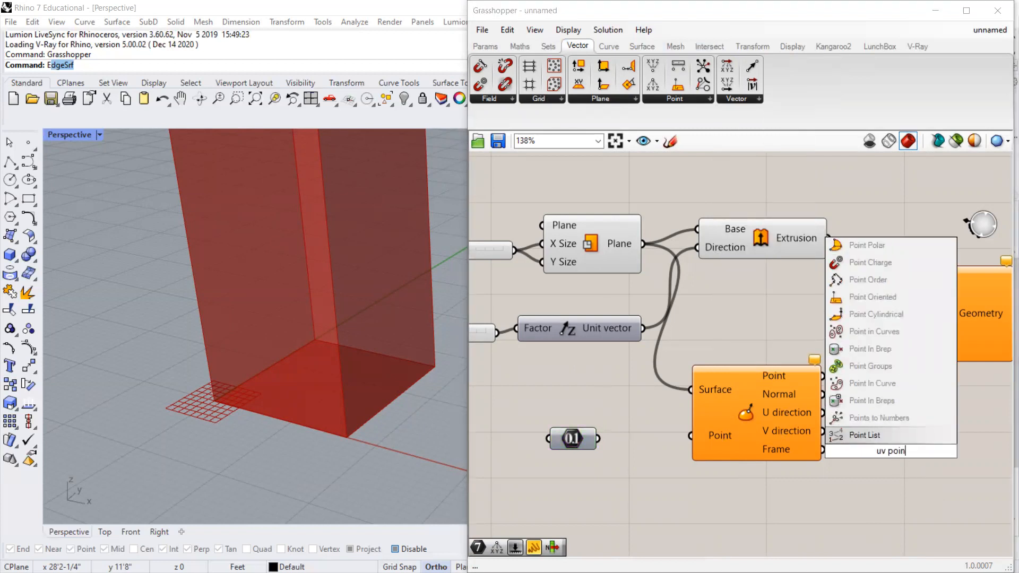
key("BackSpace")
key("BackSpace")
key("BackSpace")
key("BackSpace")
key("BackSpace")
type("po")
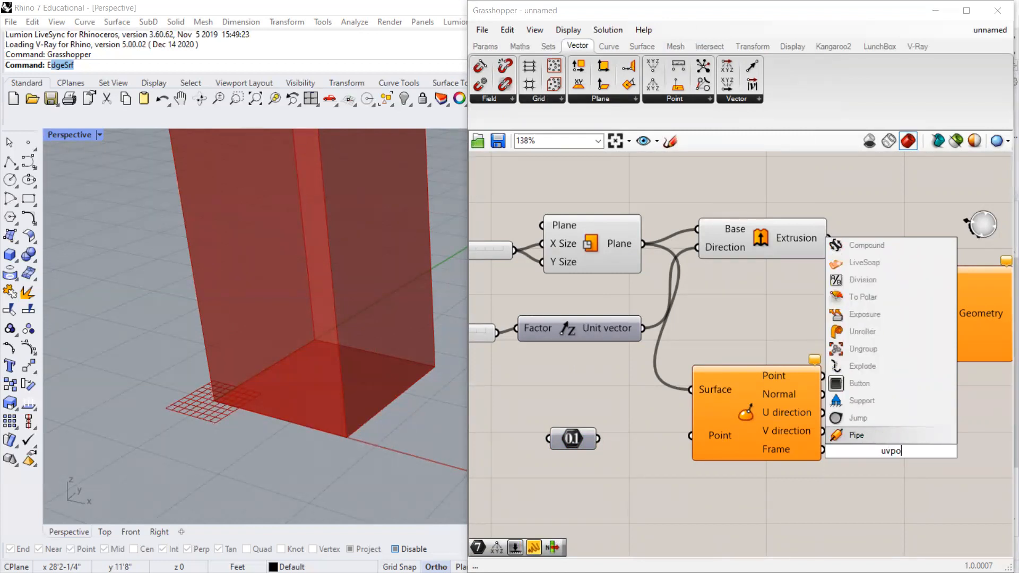
left_click(567, 383)
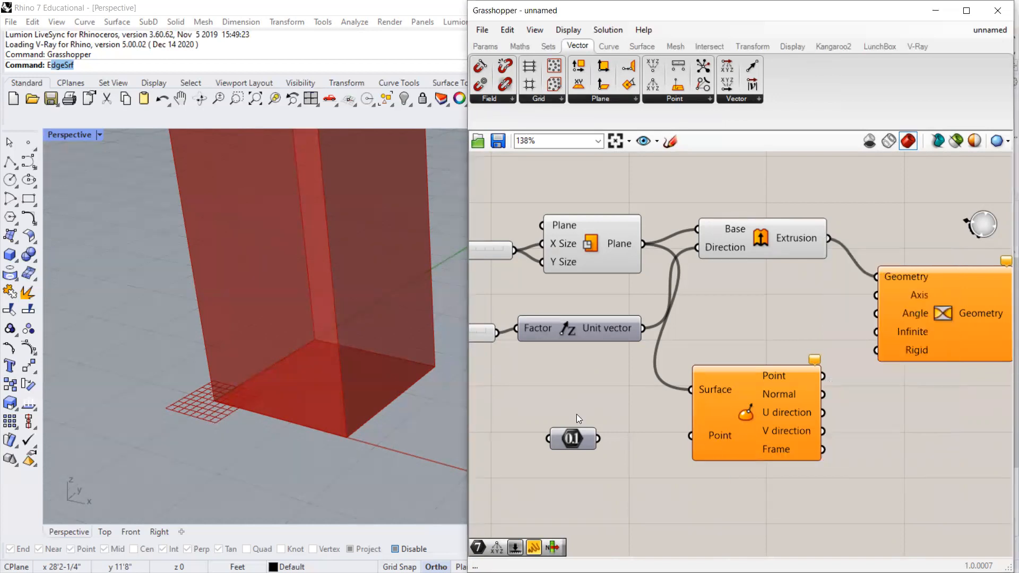
Connect the Number parameter to the Point input of Evaluate Surface and shift it slightly away from that component.
left_click_drag(598, 439, 690, 436)
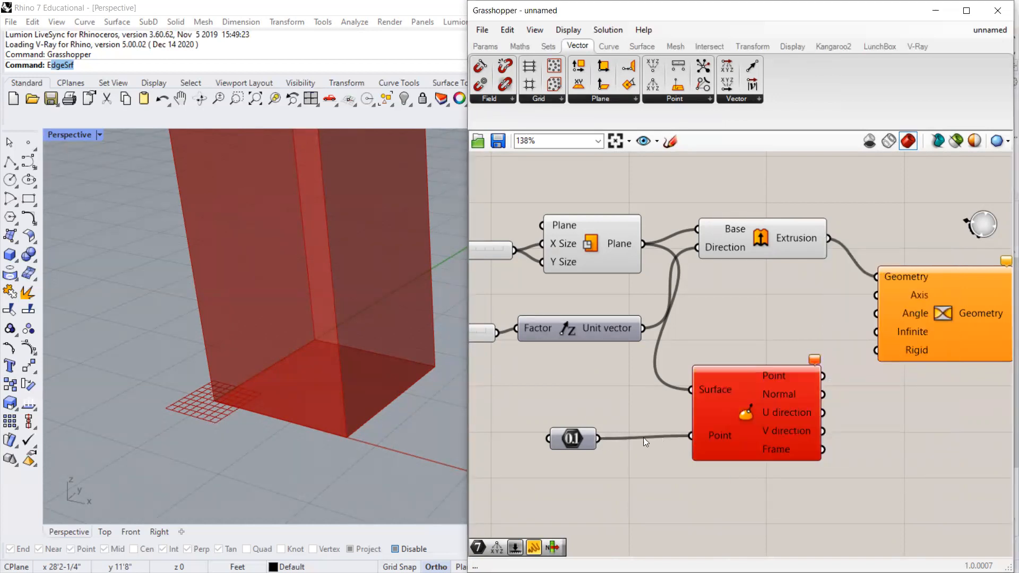
left_click_drag(571, 438, 563, 436)
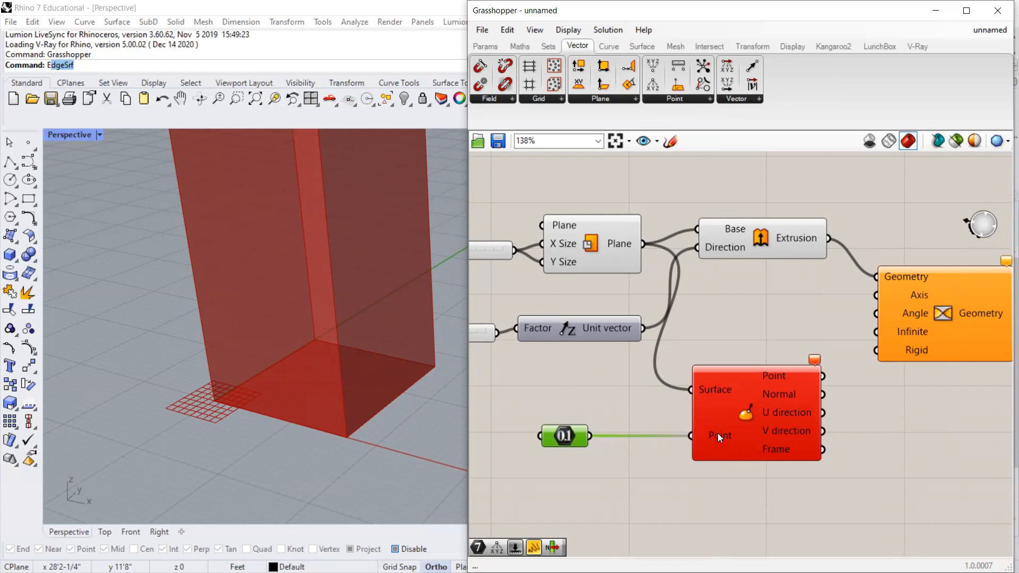
Try feeding the Number parameter into a new Point parameter placed below it, and delete that Point parameter.
mouse_move(717, 433)
left_click_drag(580, 433, 535, 400)
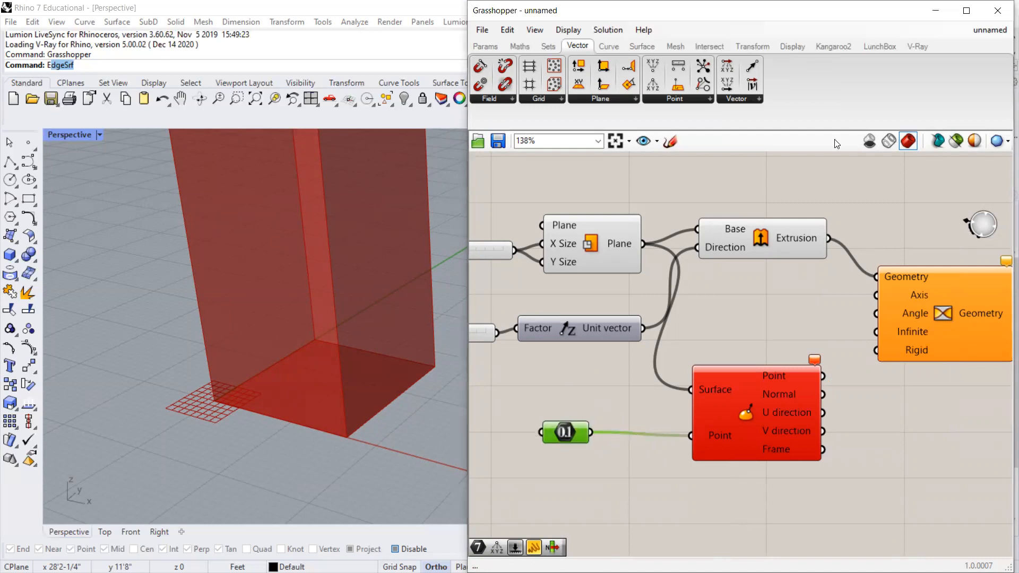
left_click(485, 46)
left_click_drag(480, 65, 594, 469)
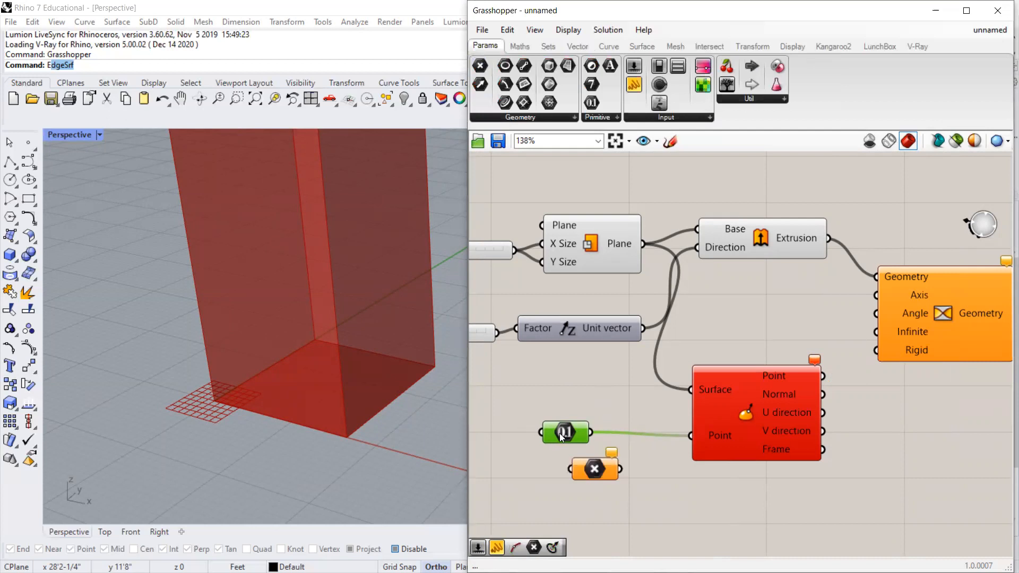
mouse_move(570, 409)
left_mouse_down()
mouse_move(571, 469)
mouse_move(553, 414)
left_mouse_up()
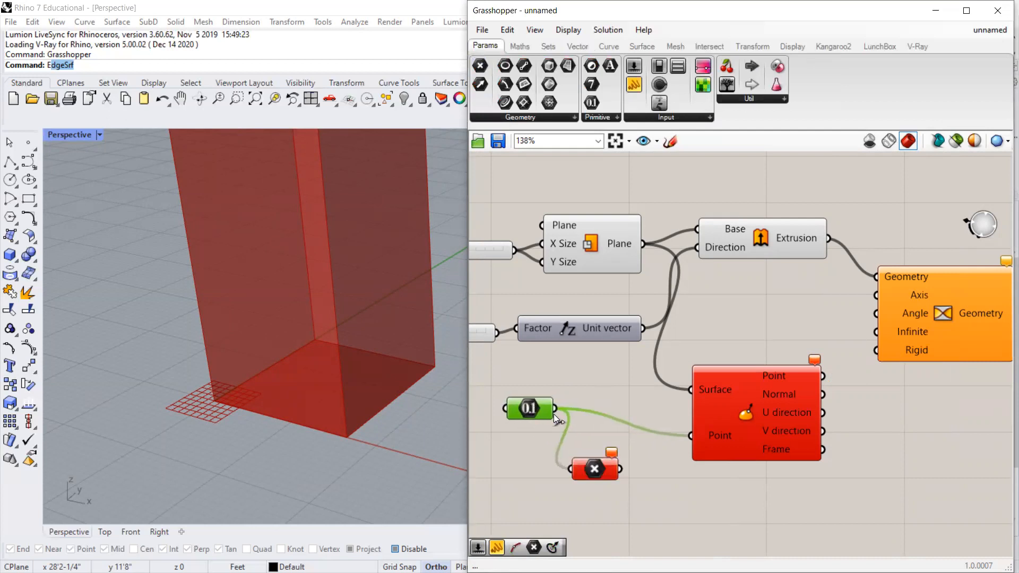
left_click_drag(594, 471, 598, 460)
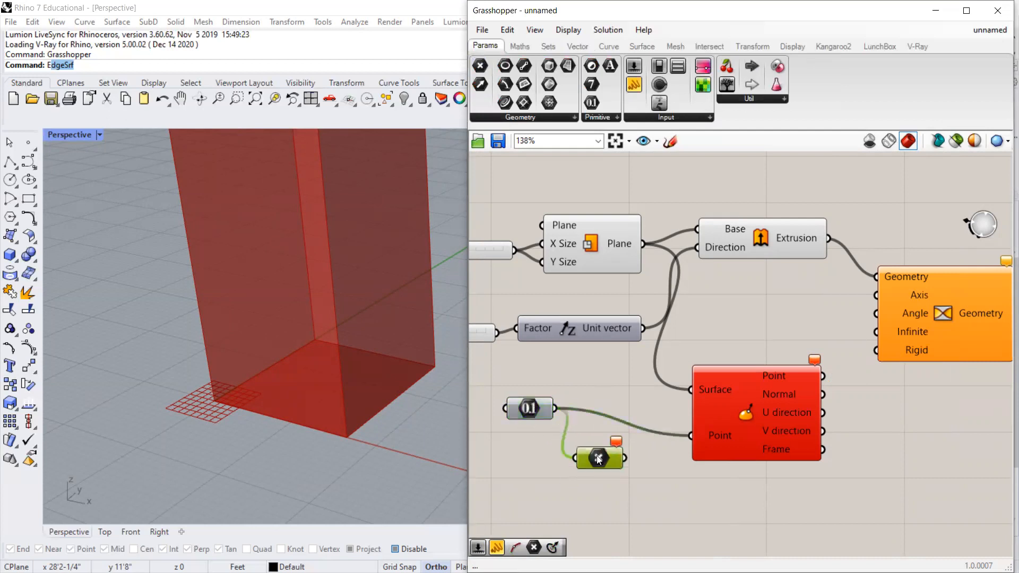
key("Delete")
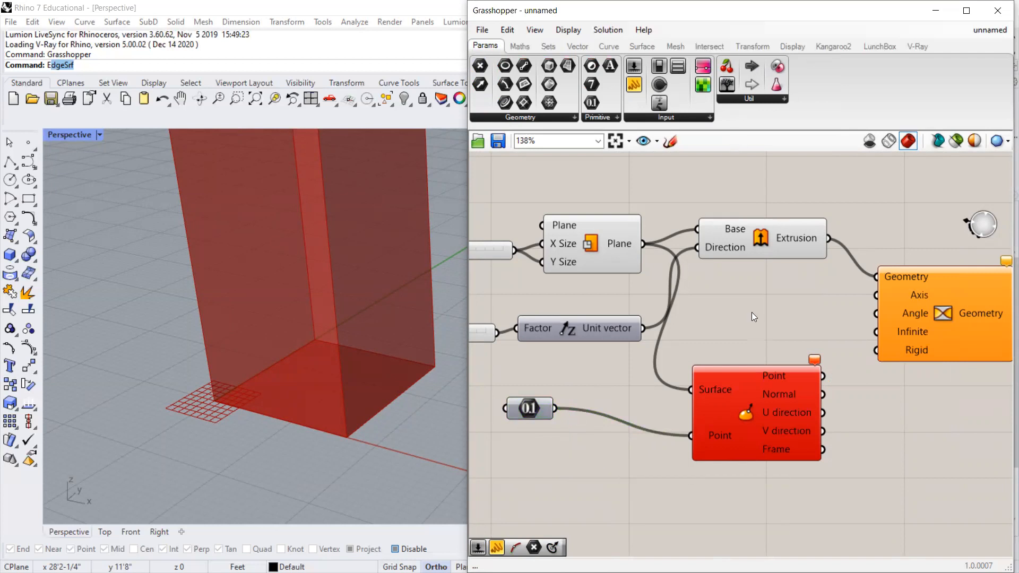
Search for a UV point component and look through the Display, Curve and Vector components for a suitable one.
type("EU")
left_click(771, 323)
double_click(770, 322)
type("uv poin")
left_click(802, 47)
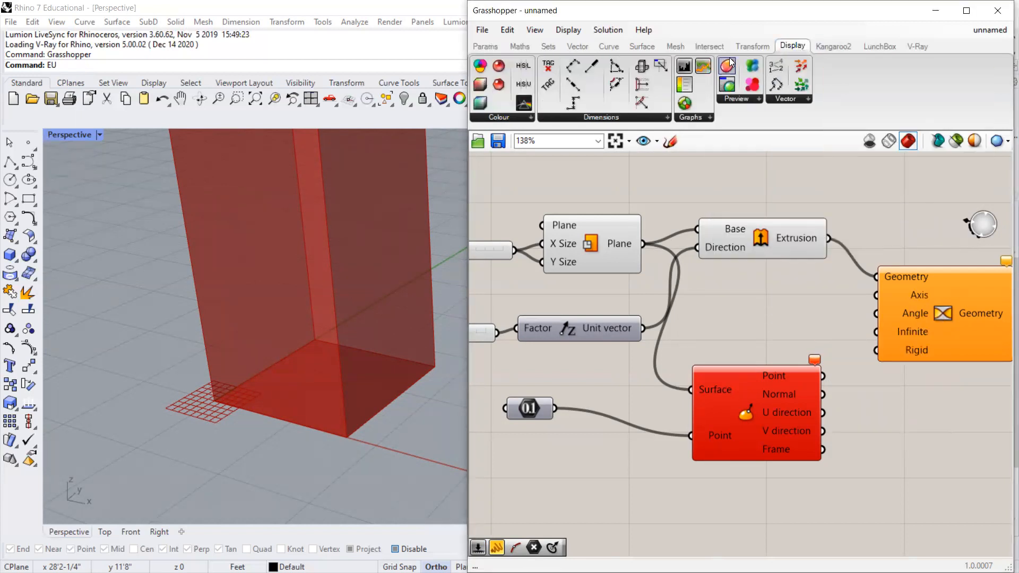
left_click(610, 46)
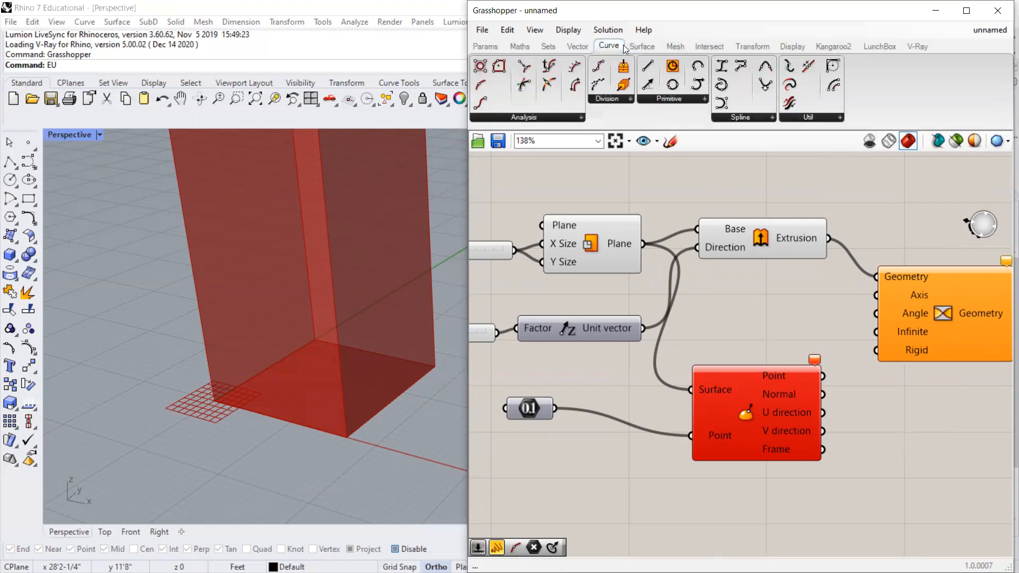
left_click(569, 48)
left_click(739, 101)
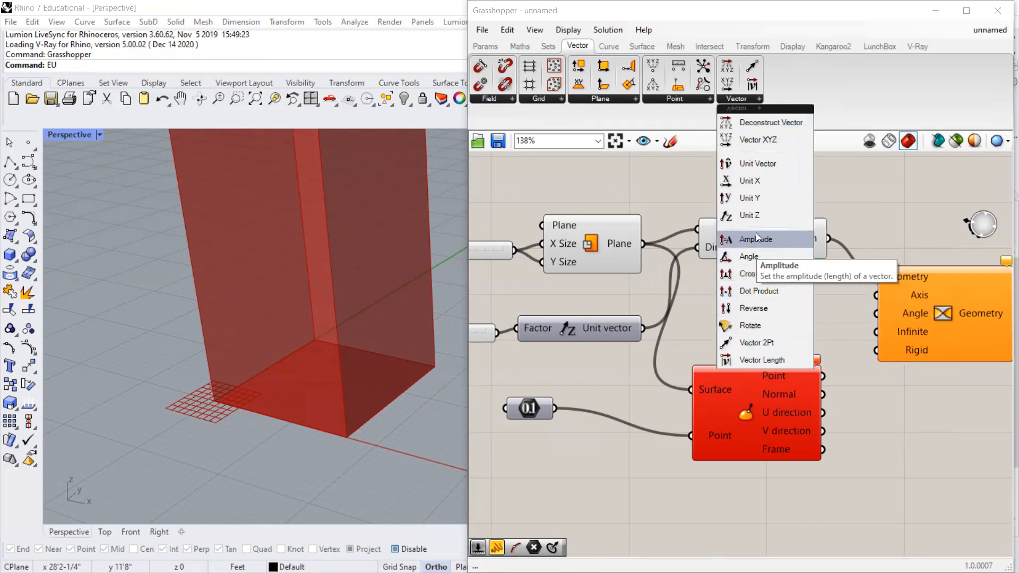
scroll(843, 180, "down", 2)
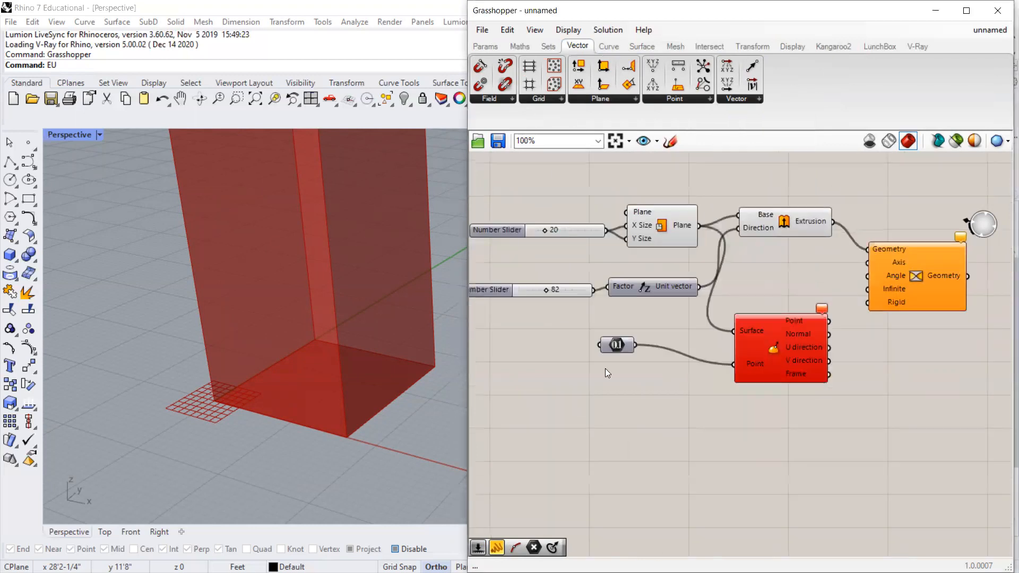
Shift the Number and Evaluate Surface components, add a Divide Surface component below them and connect the Plane output to its Surface input.
left_click_drag(615, 345, 588, 369)
left_click_drag(804, 335, 810, 340)
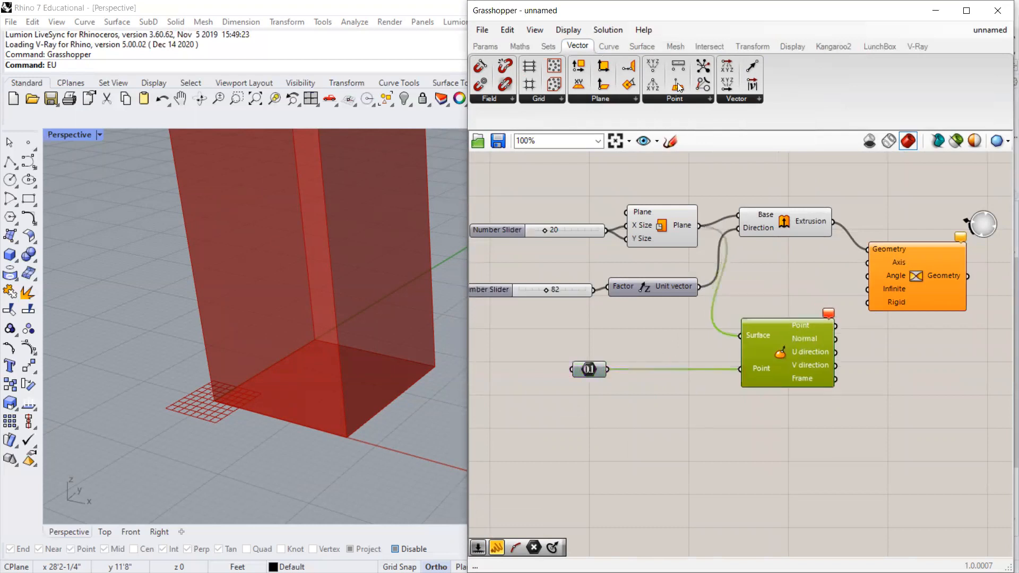
left_click(641, 46)
left_click(812, 100)
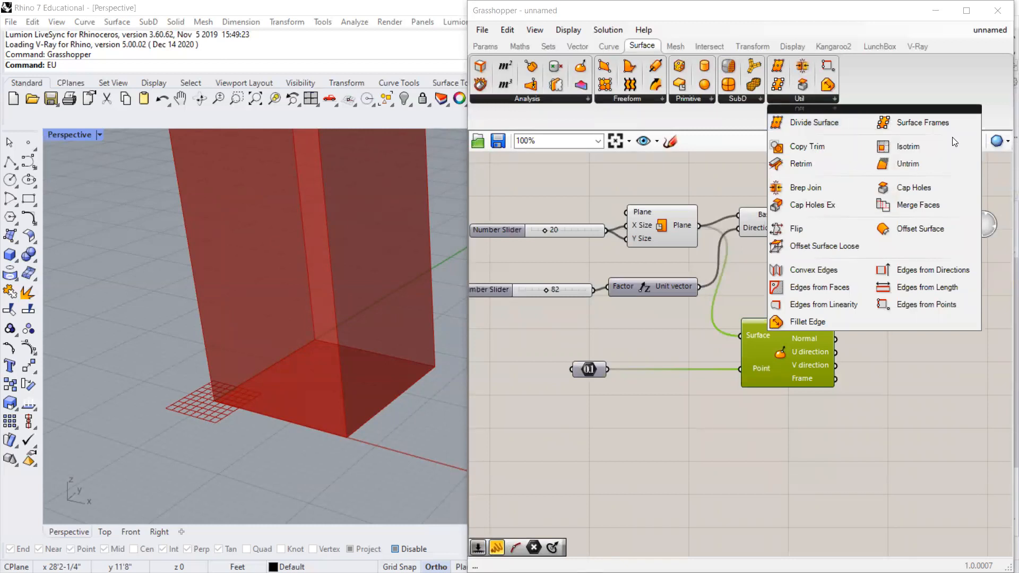
left_click(818, 126)
left_click(781, 483)
left_click_drag(700, 226, 667, 459)
Inspect the Parameters and Points outputs of Divide Surface and move the component closer to the Number parameter.
mouse_move(676, 441)
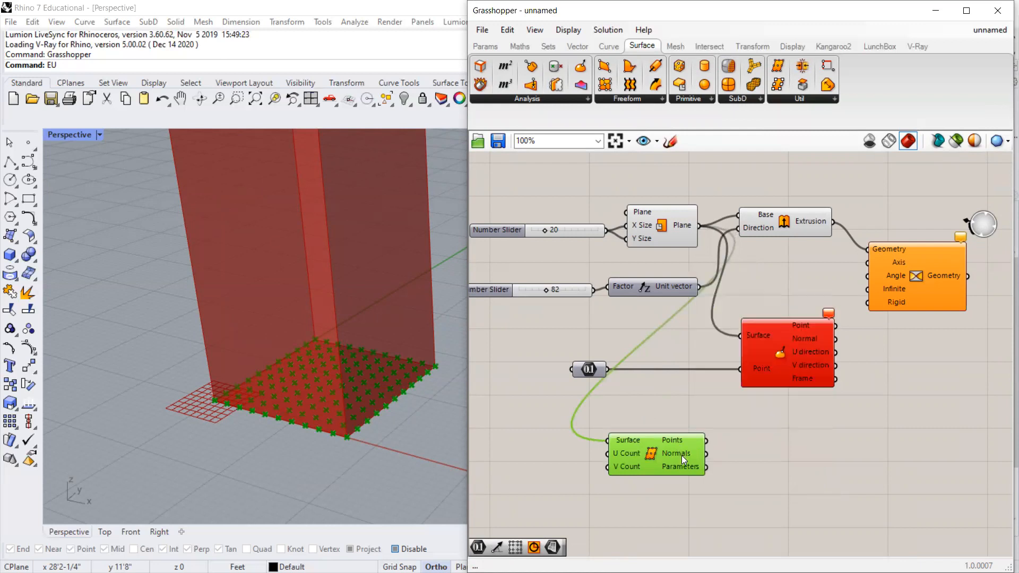
mouse_move(682, 468)
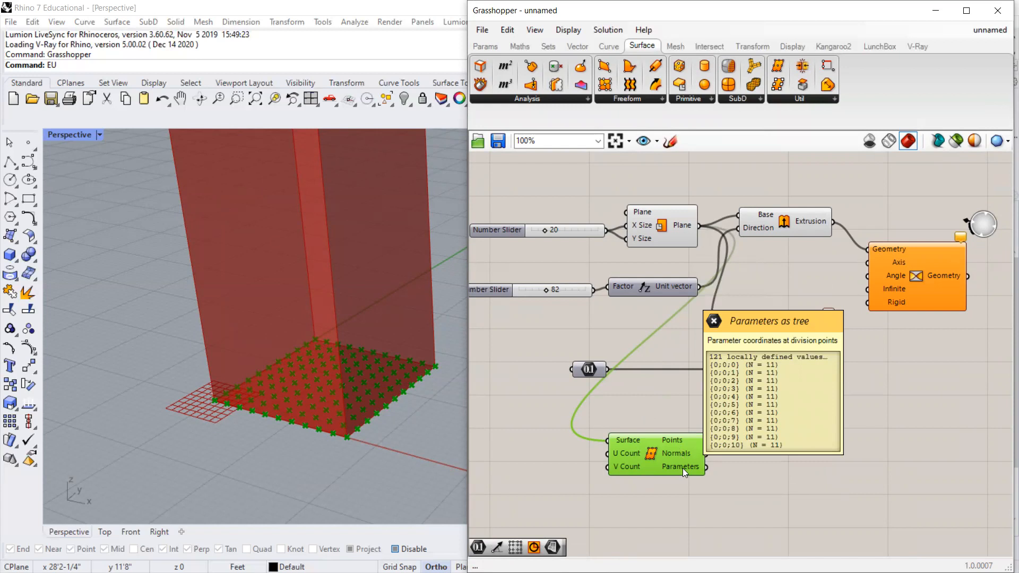
left_click_drag(683, 468, 644, 465)
mouse_move(647, 439)
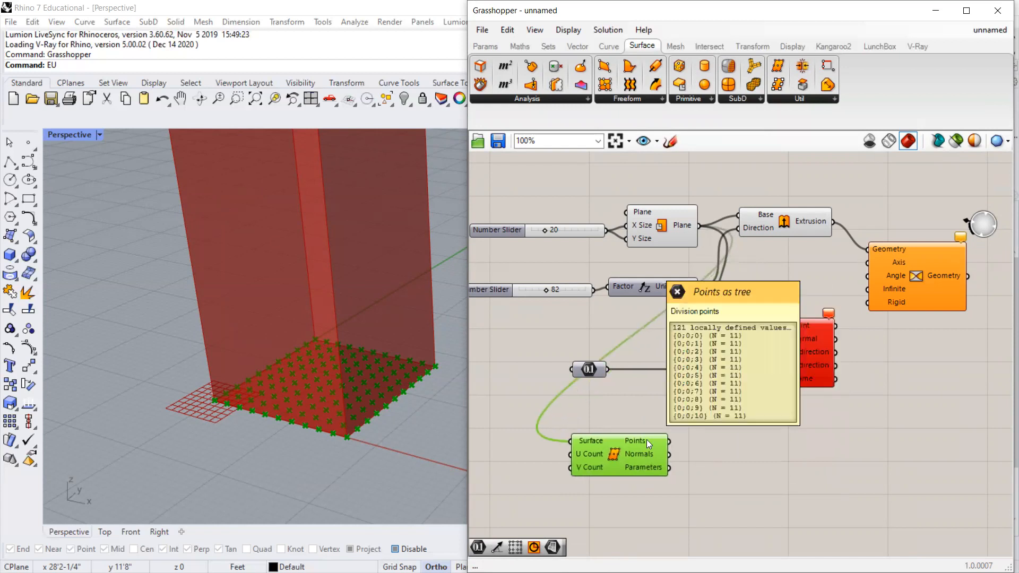
left_click_drag(618, 438, 612, 417)
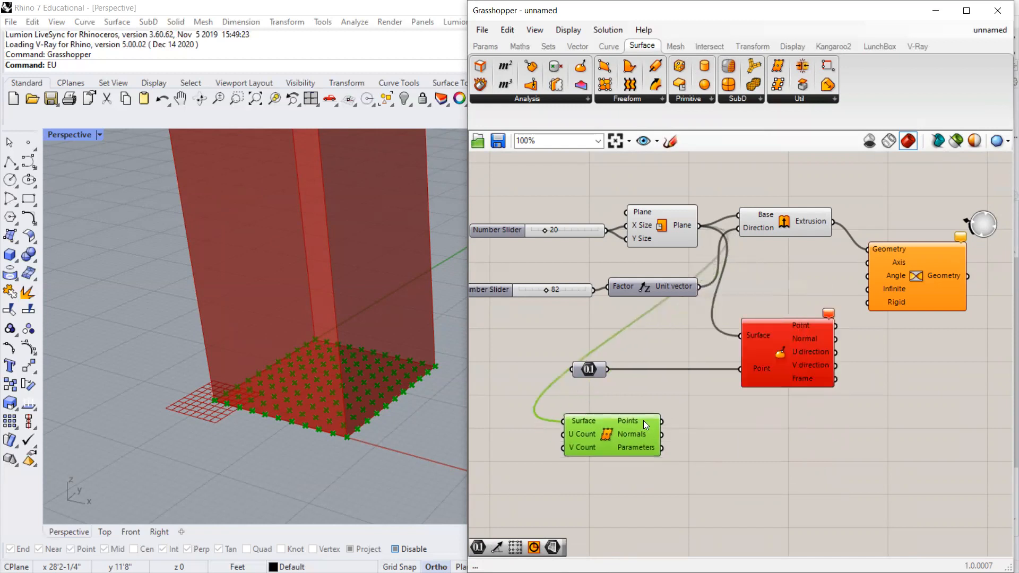
Look through the surface components, try placing a Surface Points component beside Divide Surface, and delete it.
left_click(754, 100)
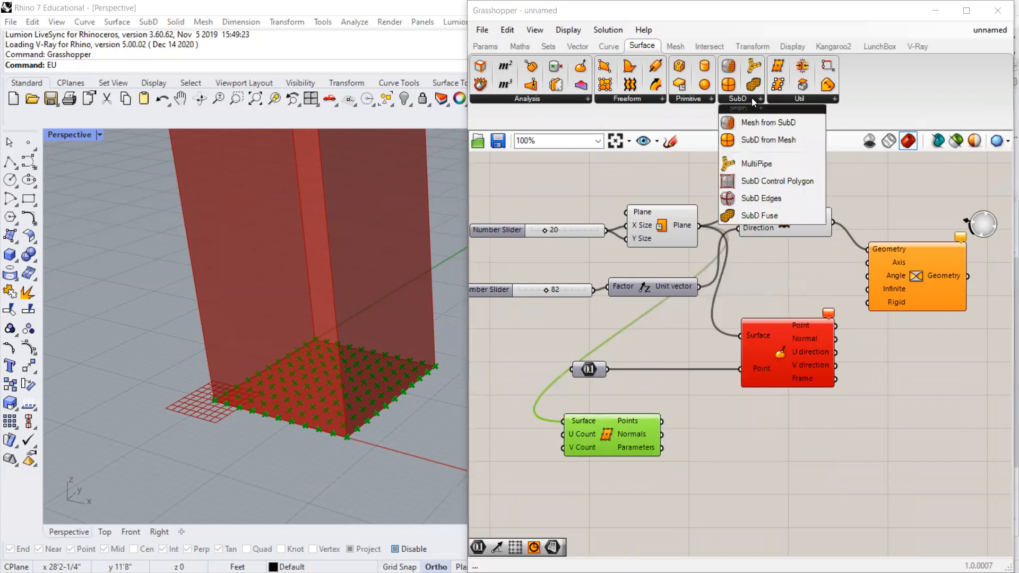
left_click(656, 100)
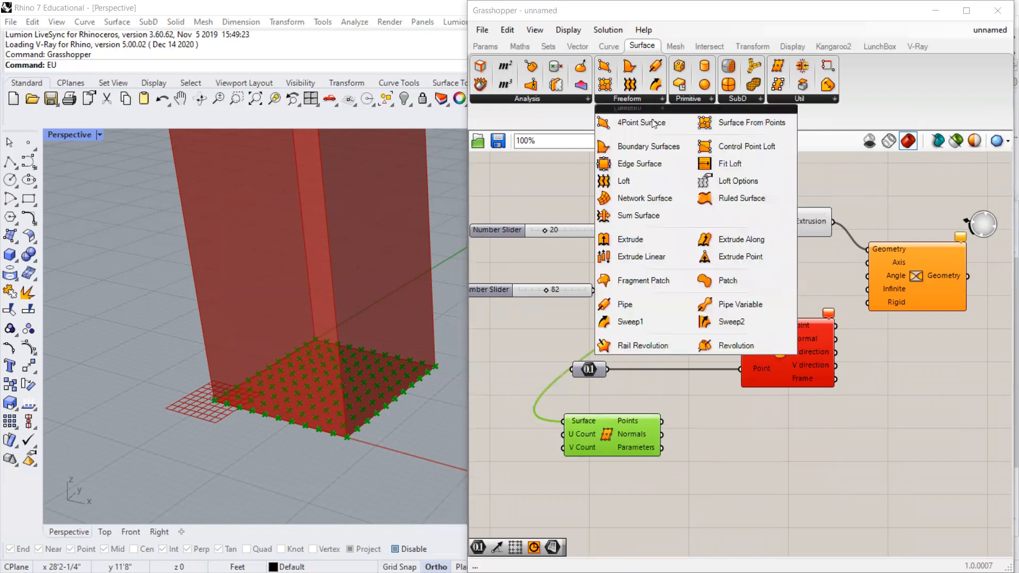
left_click(847, 381)
left_click(823, 100)
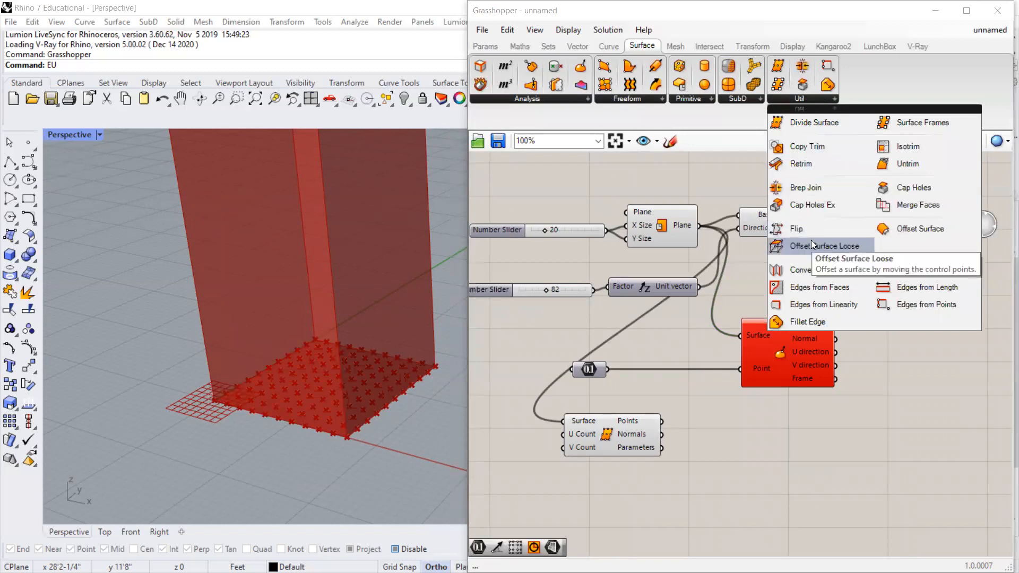
left_click(700, 98)
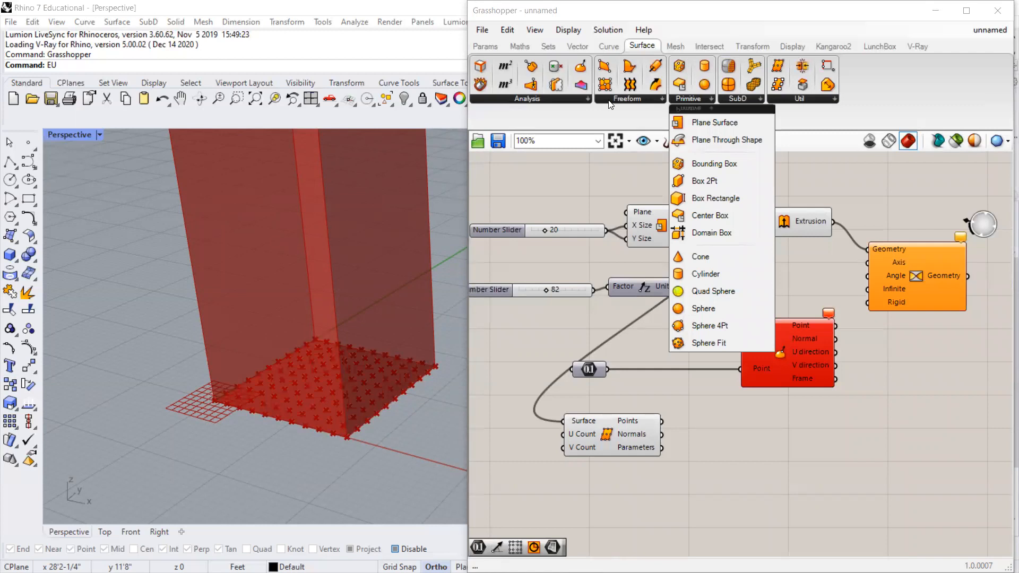
left_click(575, 100)
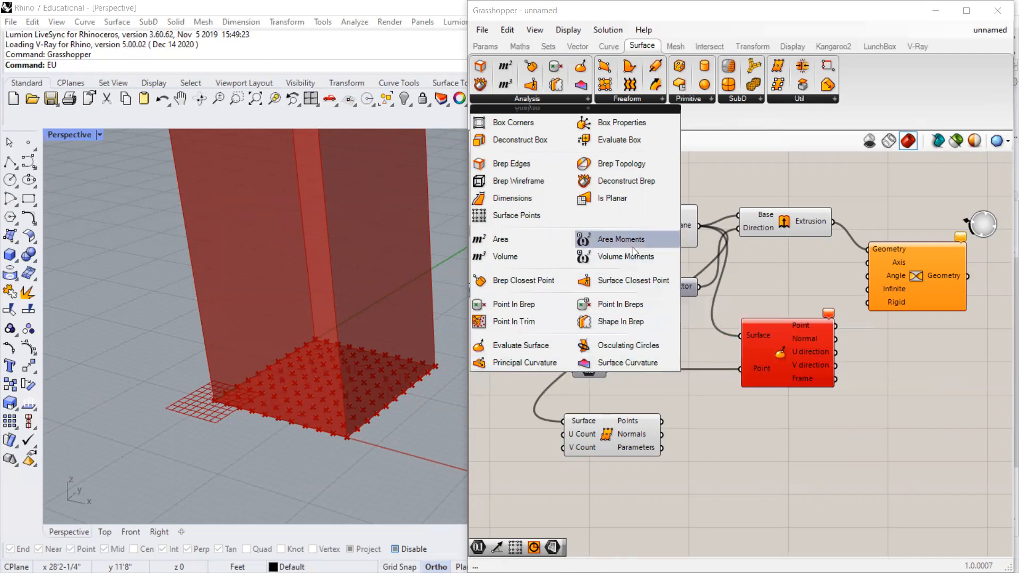
left_click(516, 215)
left_click(737, 458)
left_click_drag(736, 459, 740, 454)
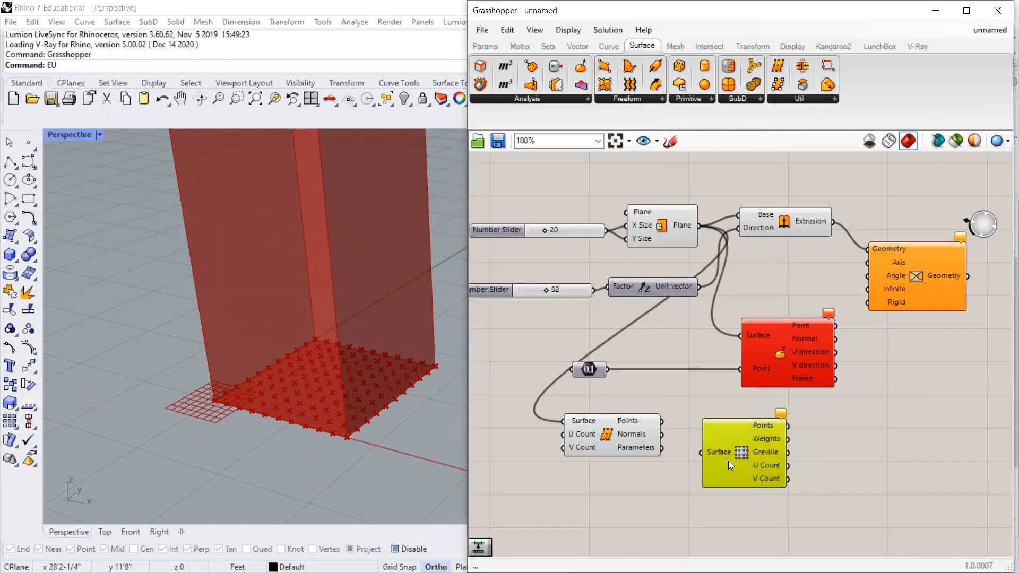
key("Delete")
scroll(775, 433, "down", 1)
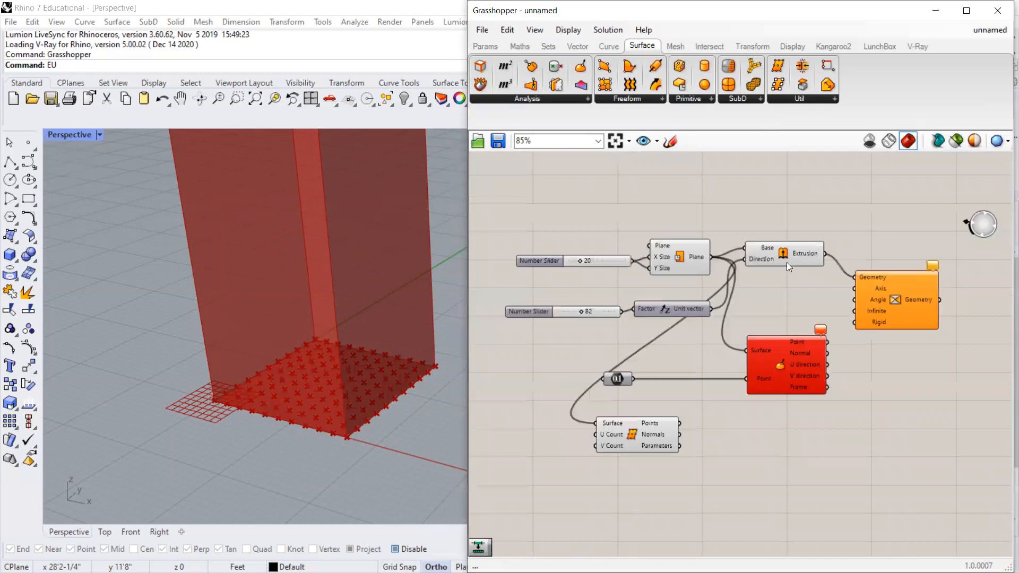
Delete the Number, Evaluate Surface and Divide Surface components from the definition.
left_click(811, 98)
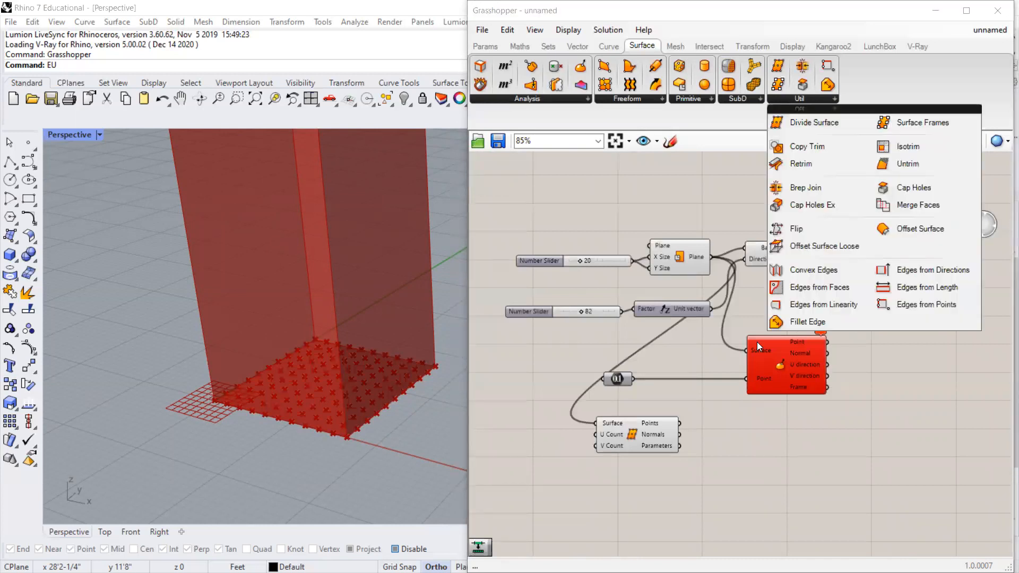
scroll(328, 383, "up", 4)
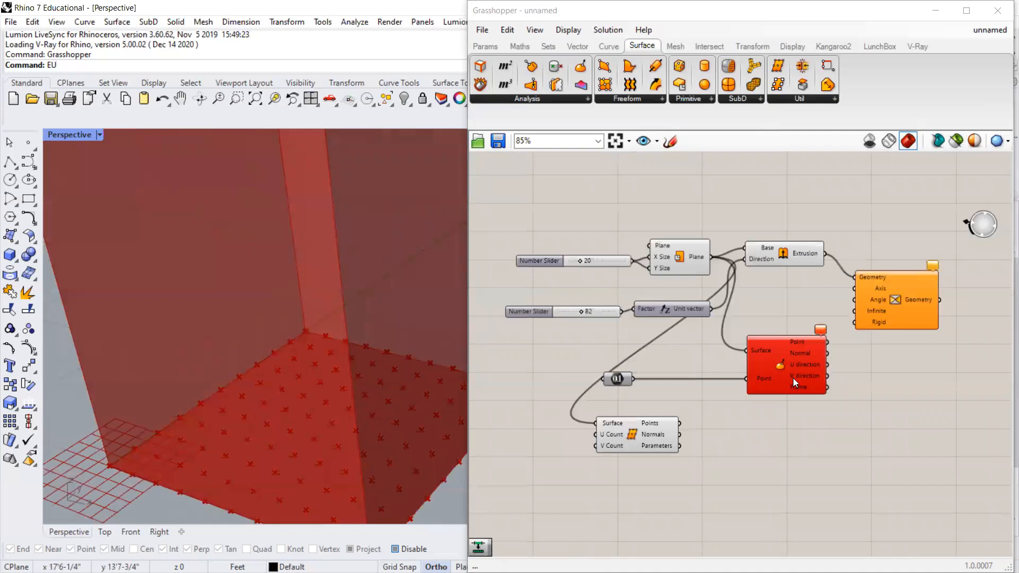
left_click_drag(793, 378, 759, 415)
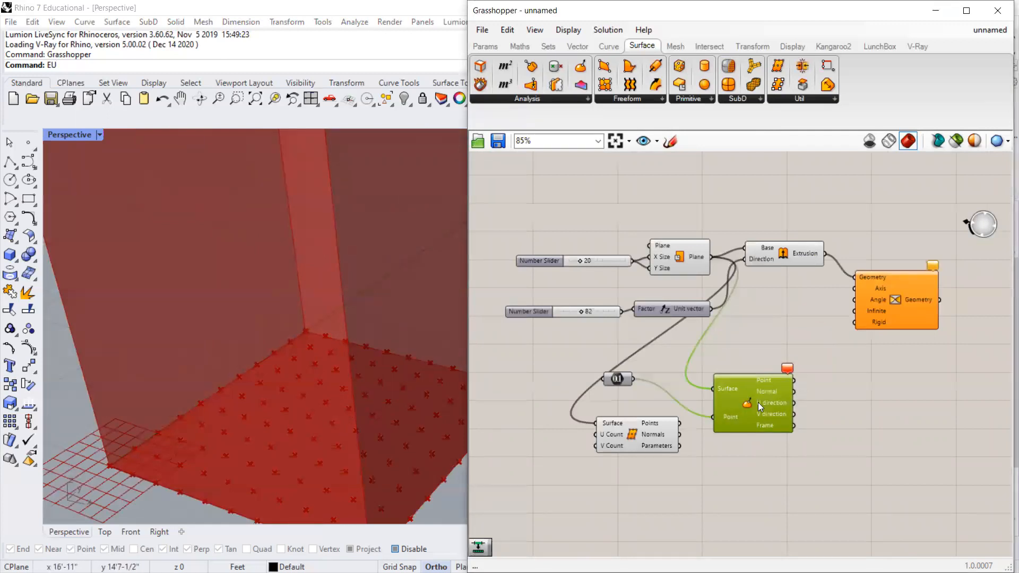
mouse_move(658, 443)
left_mouse_down()
mouse_move(655, 462)
mouse_move(643, 452)
left_mouse_up()
right_click_drag(179, 393, 266, 432)
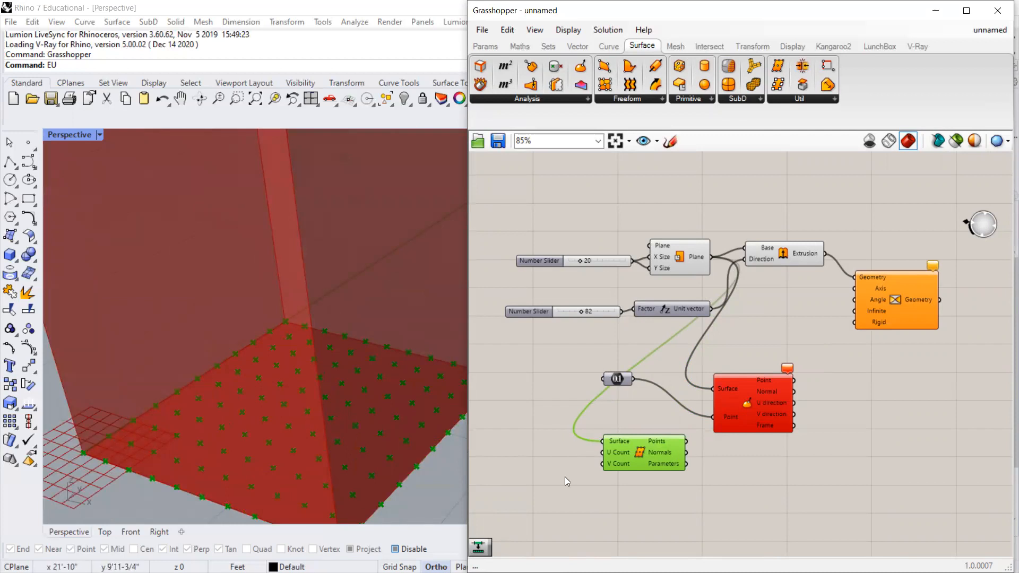
left_click_drag(819, 488, 525, 357)
key("Delete")
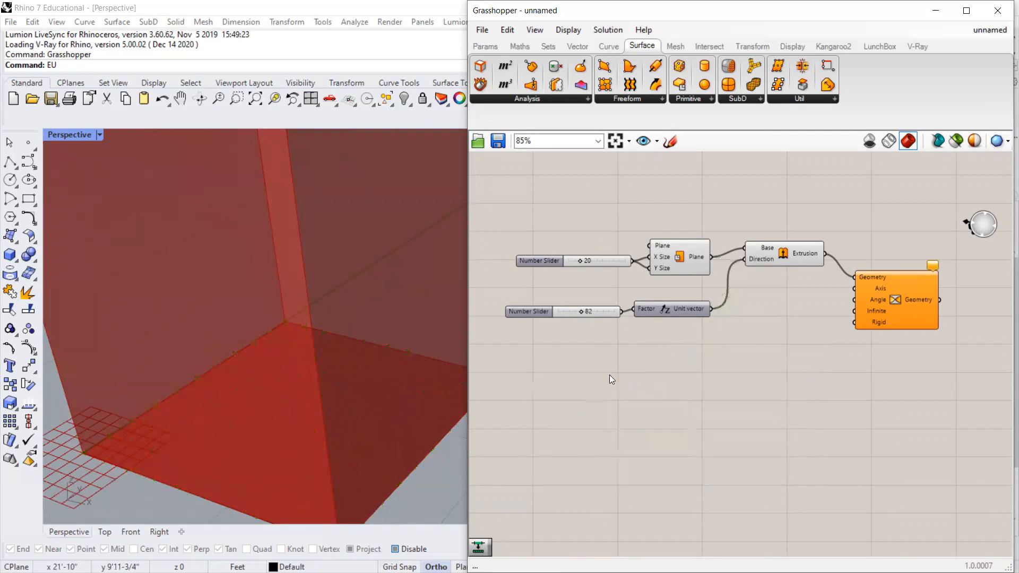
Add an Area component below Extrude and connect the Plane output of Plane Surface to its Geometry input.
double_click(761, 379)
type("area")
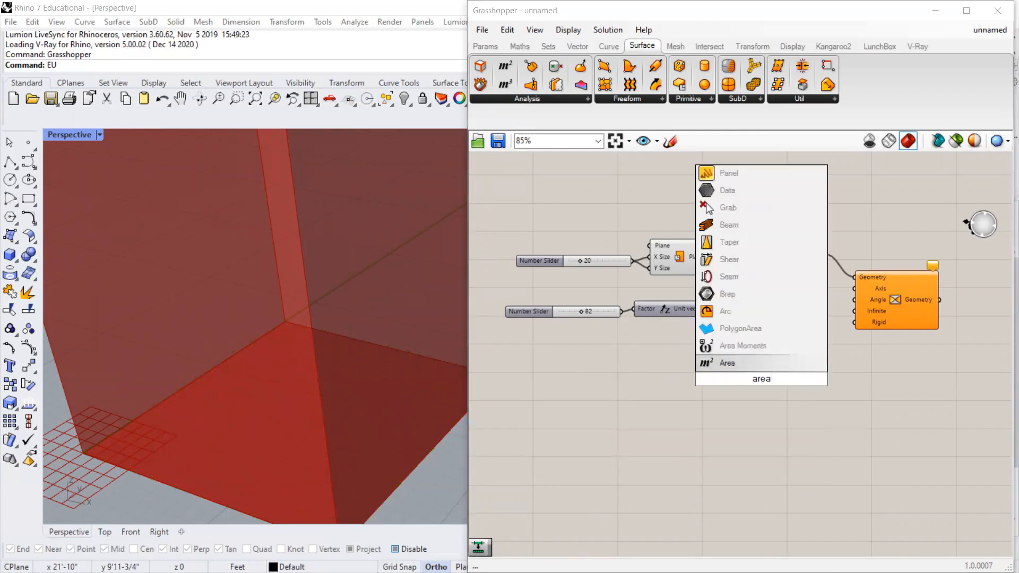
key("Return")
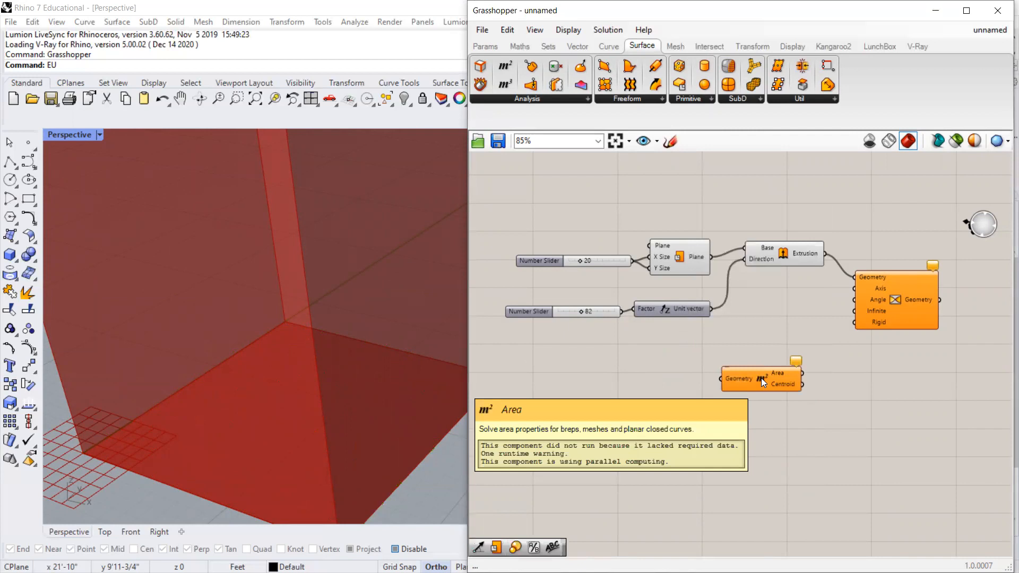
mouse_move(764, 379)
left_mouse_down()
mouse_move(779, 368)
mouse_move(767, 376)
left_mouse_up()
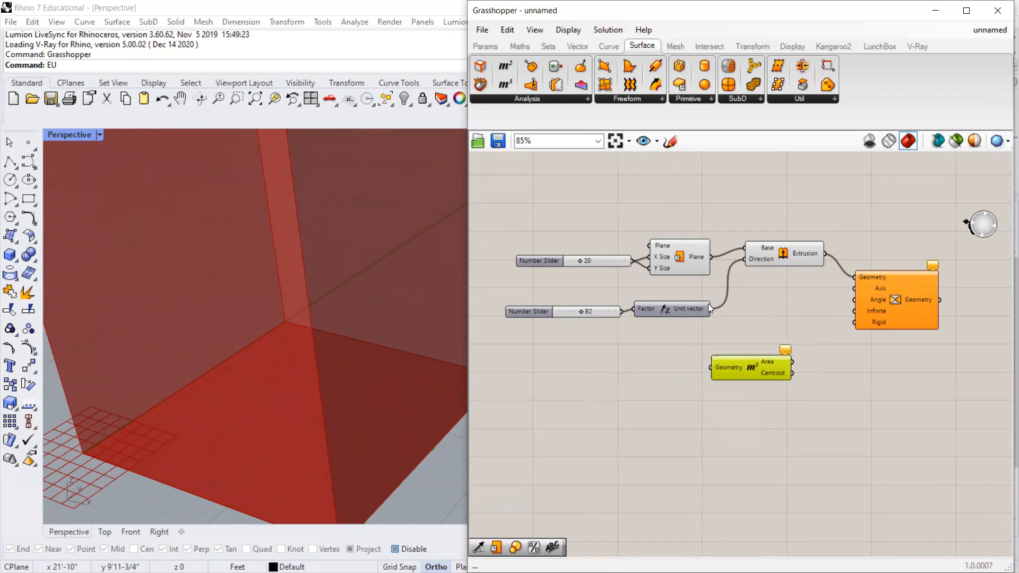
left_click(686, 257)
left_click_drag(712, 257, 711, 367)
left_click_drag(674, 255, 679, 255)
left_click_drag(753, 370, 766, 362)
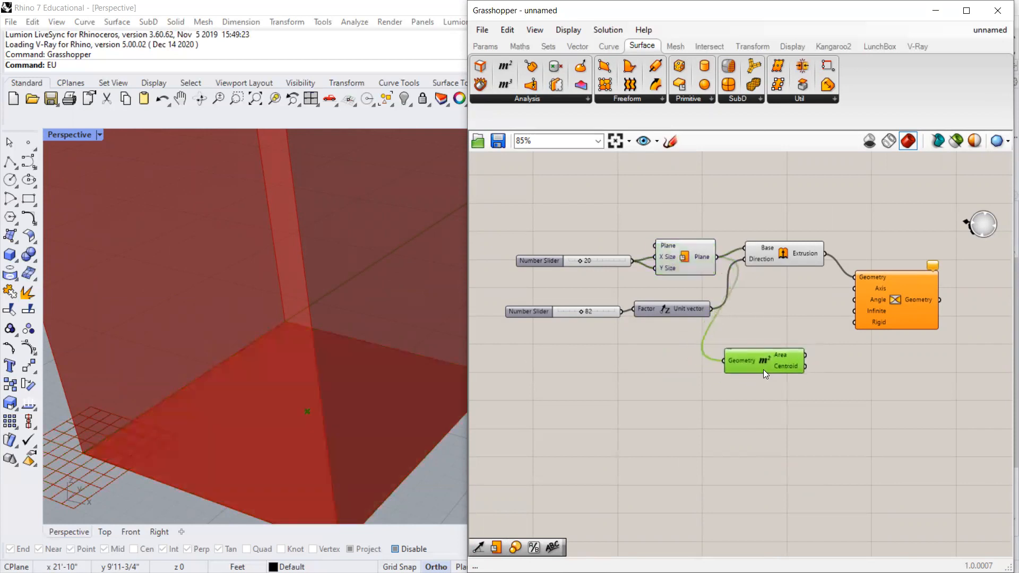
Examine the Area component's centroid point on the tower's base in the Perspective view, and adjust the component's position slightly.
left_click(685, 458)
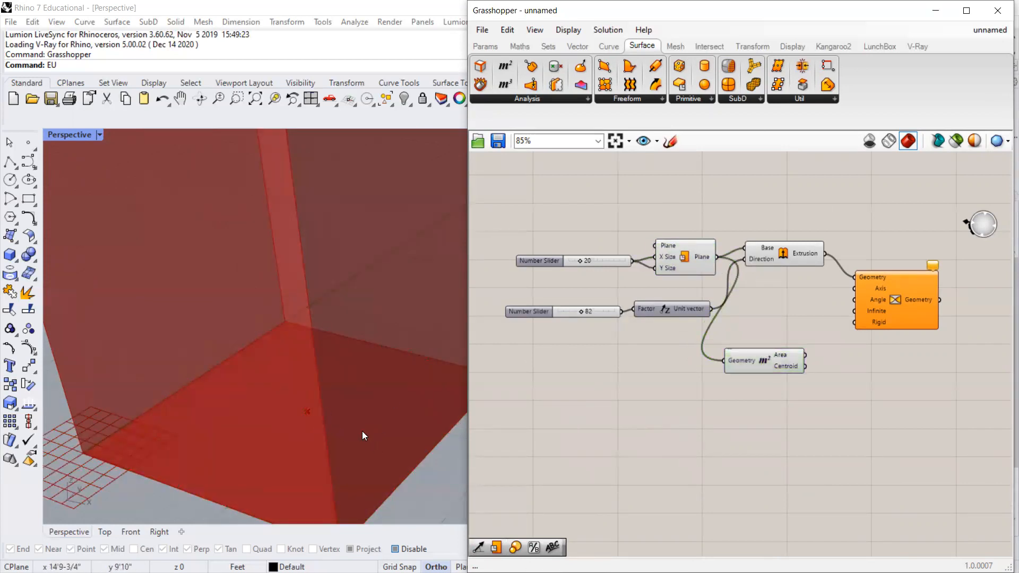
left_click(755, 367)
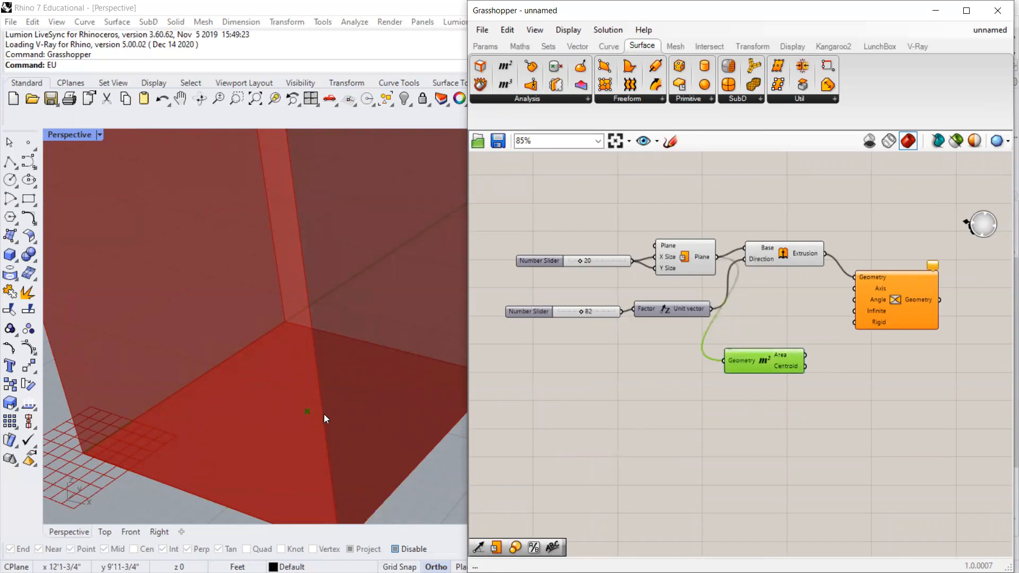
mouse_move(311, 417)
right_mouse_down()
mouse_move(295, 436)
mouse_move(349, 408)
right_mouse_up()
left_click(771, 368)
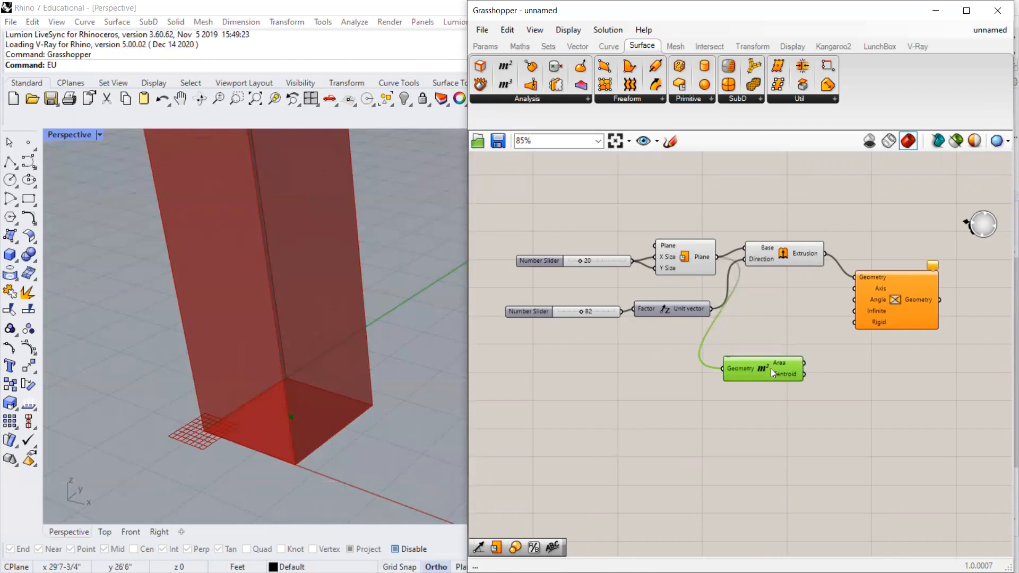
scroll(741, 365, "up", 1)
left_click_drag(745, 357, 742, 363)
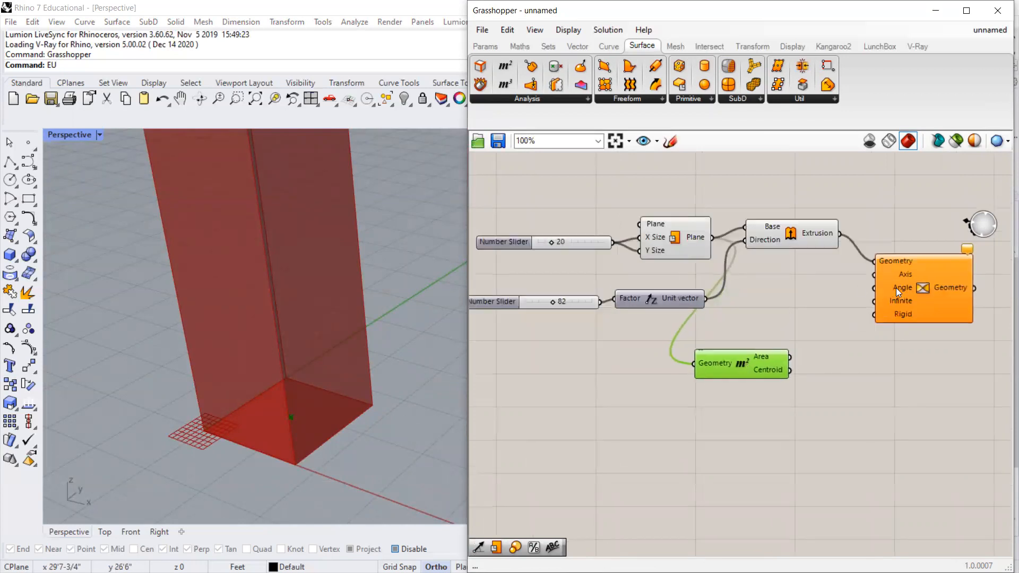
Reposition the Twist component beyond Extrude and place the Area component just below Extrude.
left_click_drag(902, 278, 907, 283)
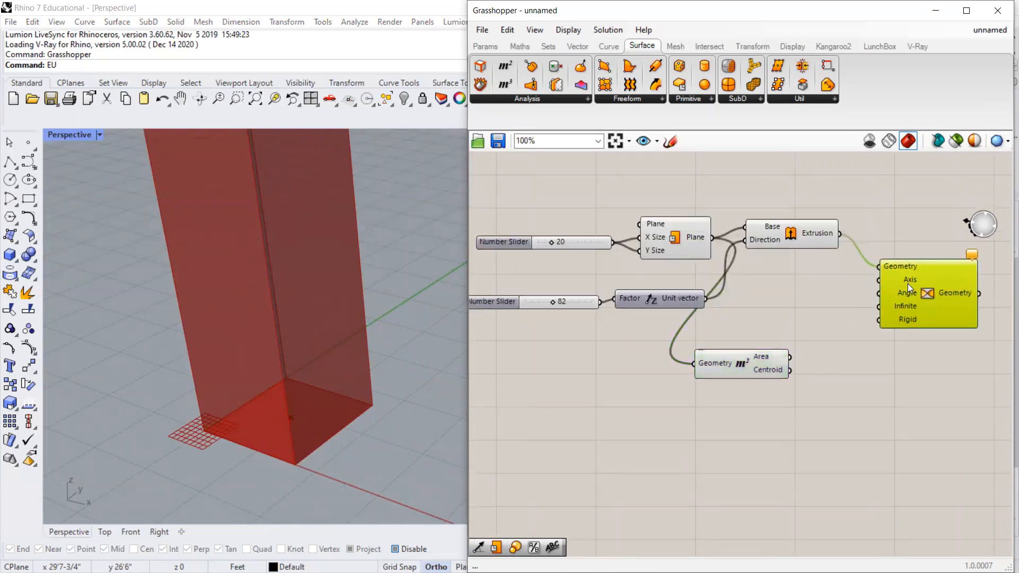
left_click_drag(754, 372, 742, 381)
mouse_move(905, 281)
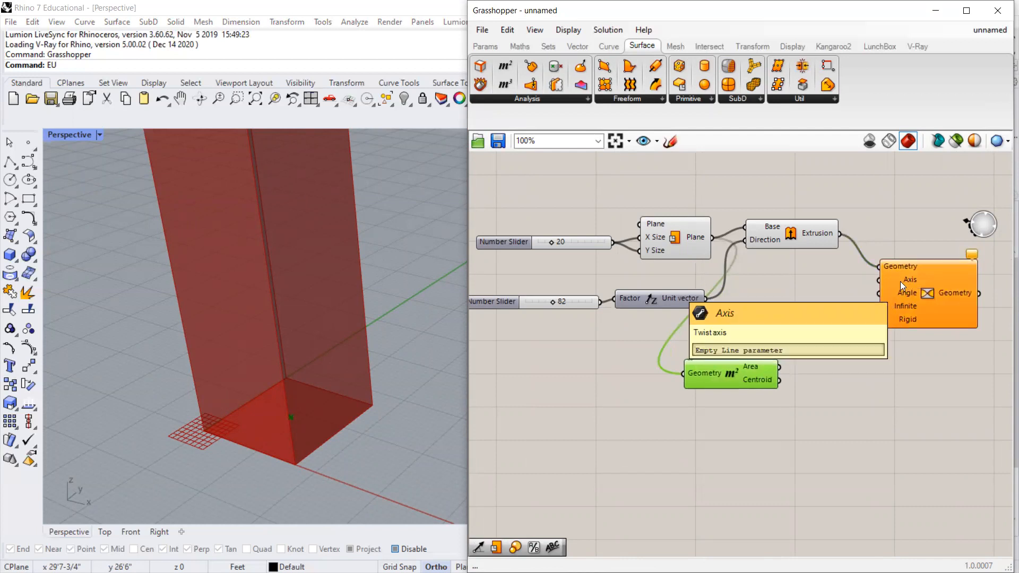
left_click_drag(743, 368, 737, 369)
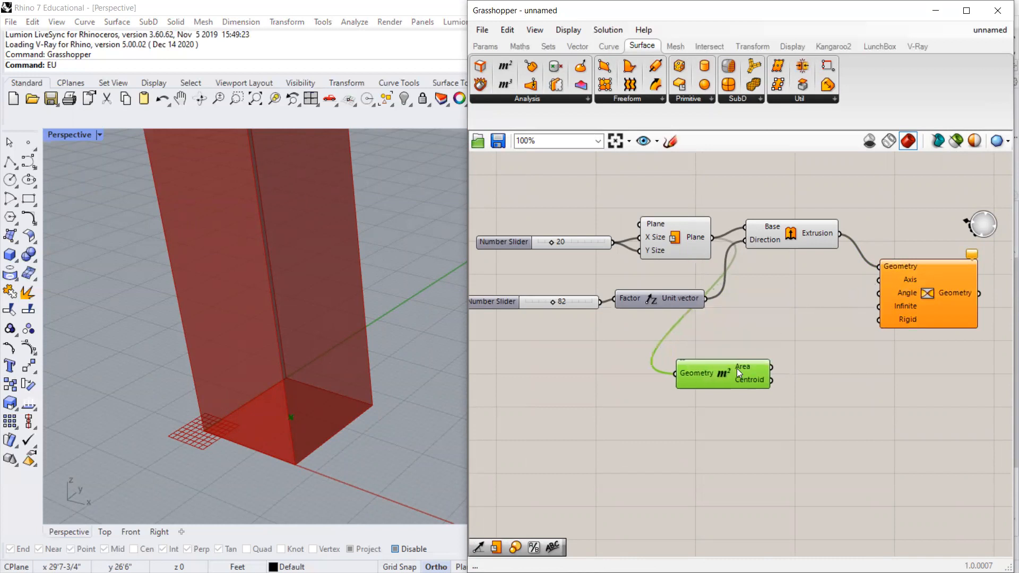
mouse_move(737, 368)
left_click(785, 344)
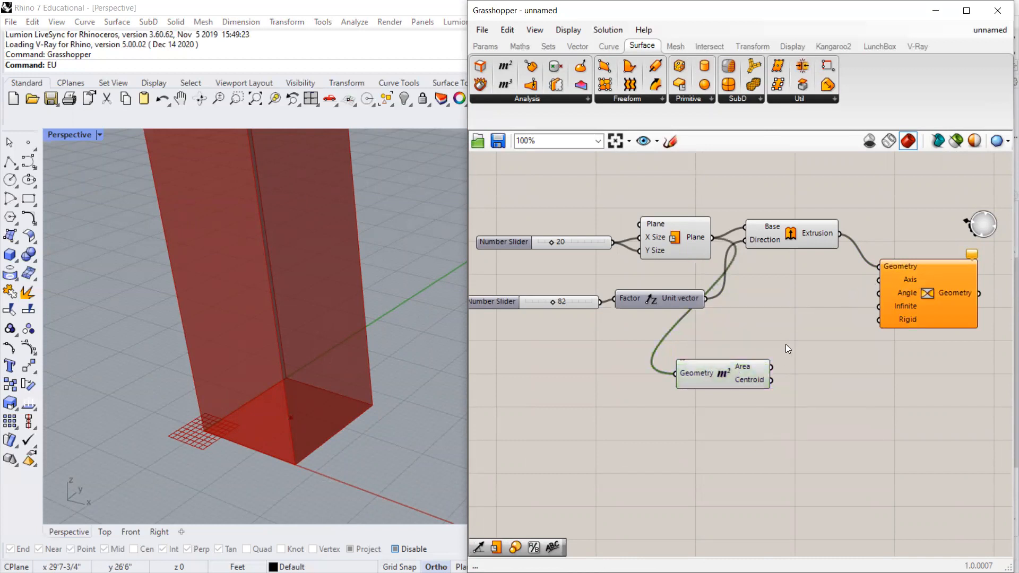
left_click_drag(725, 374, 852, 301)
scroll(674, 392, "down", 3)
scroll(865, 281, "up", 1)
left_click_drag(703, 356, 734, 341)
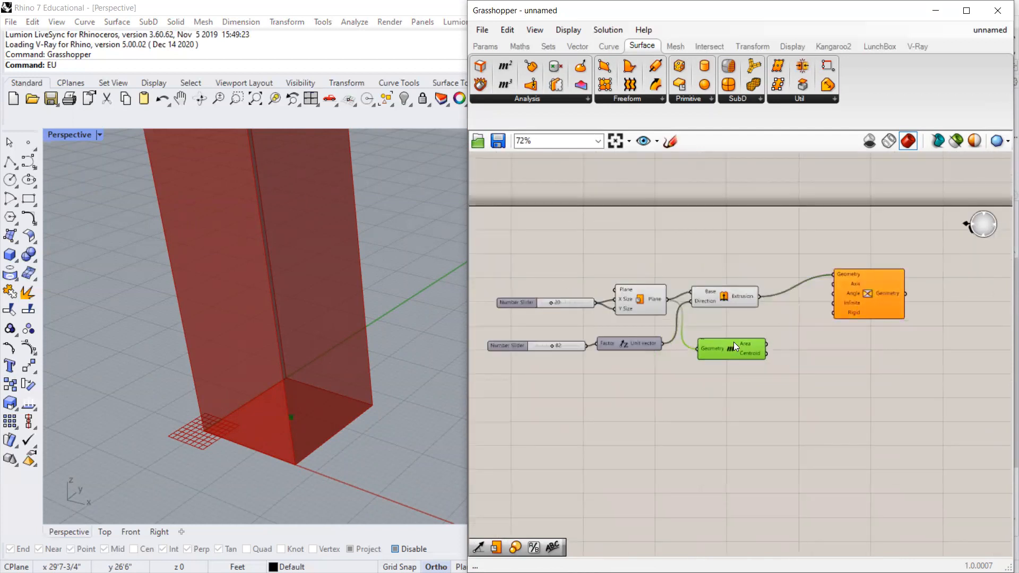
Add a Line SDL component from the curve primitives and place it beside the Area component.
left_click(779, 404)
double_click(780, 401)
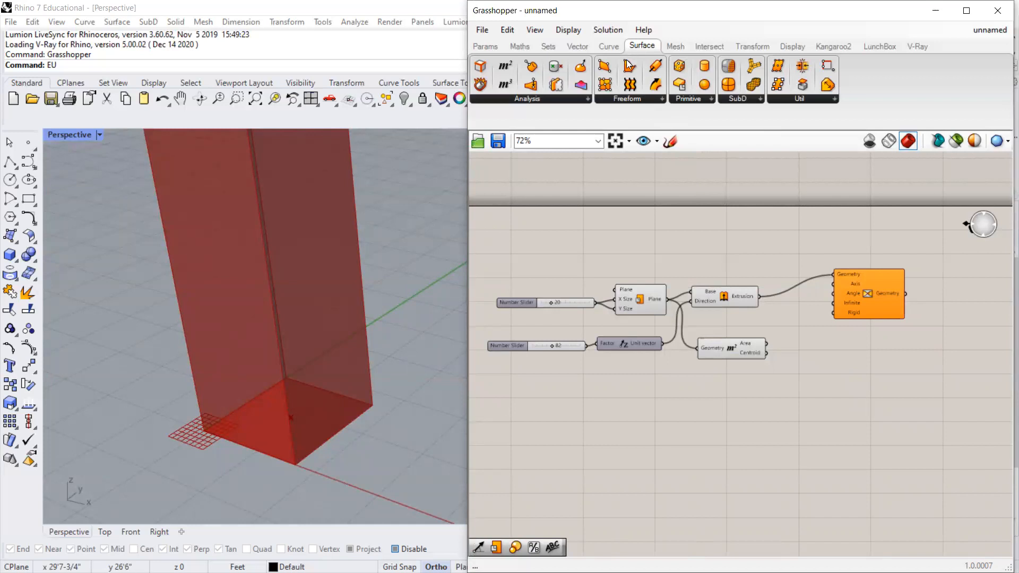
left_click(614, 48)
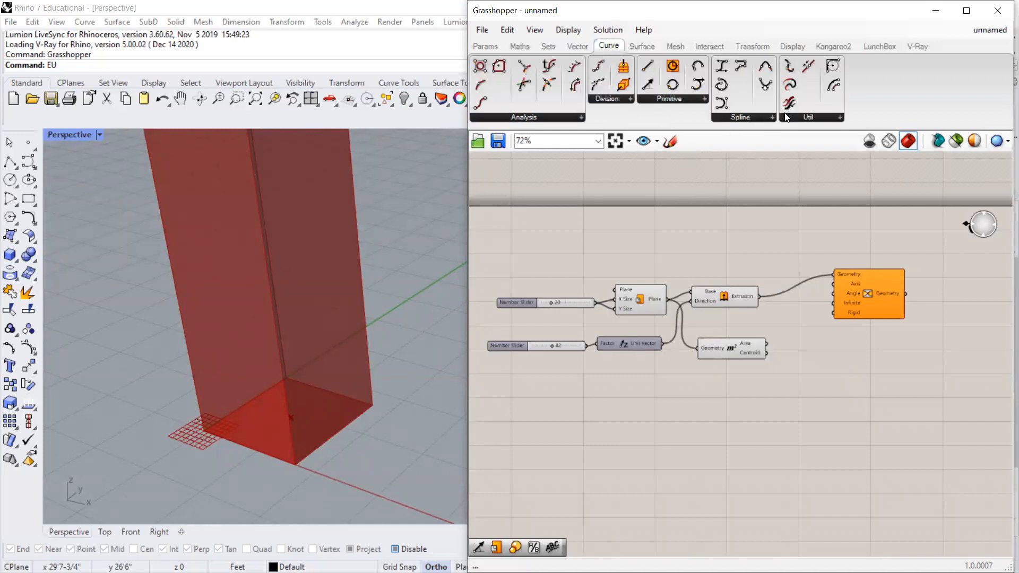
left_click(680, 100)
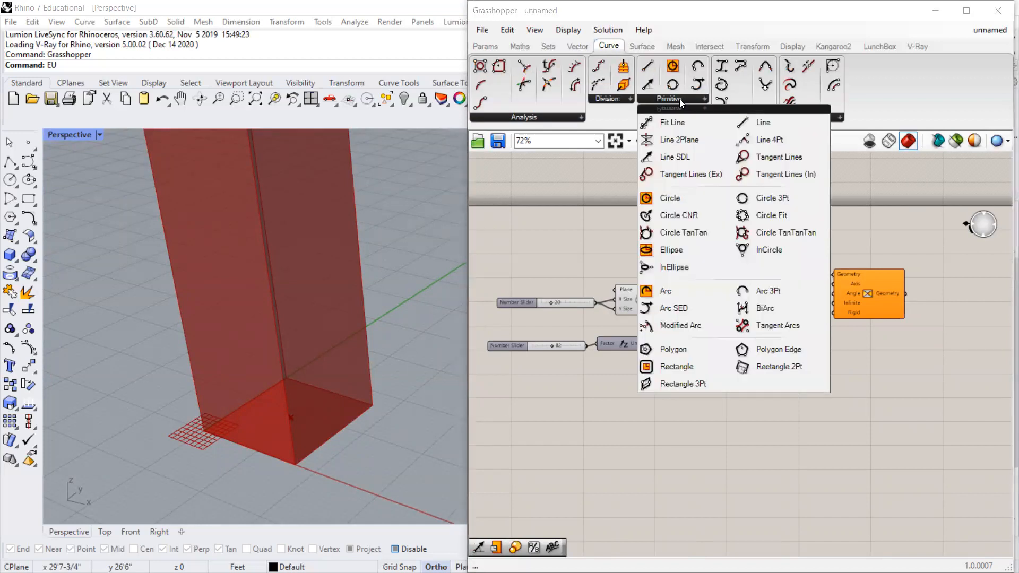
left_click(677, 162)
left_click(799, 401)
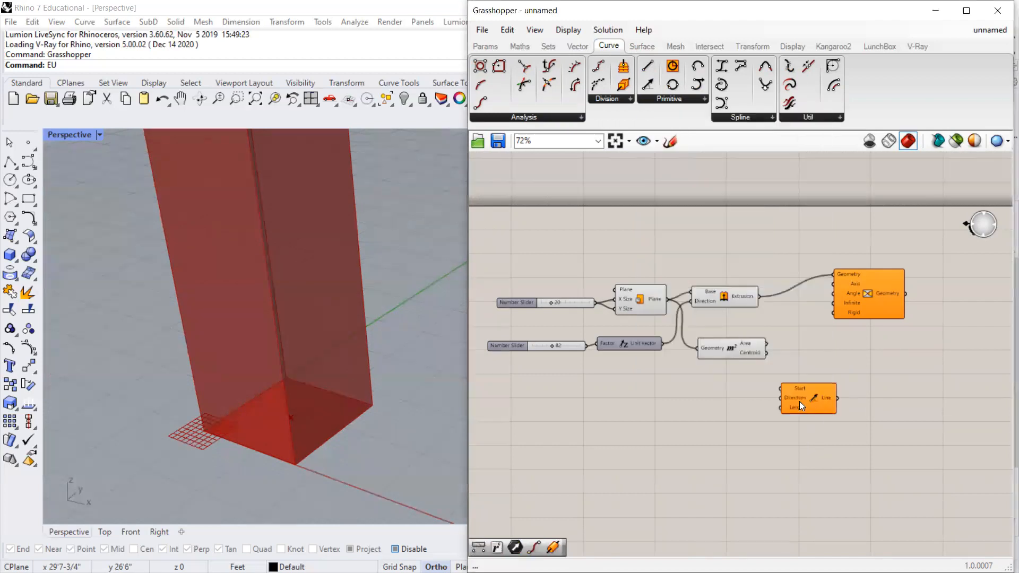
left_click_drag(810, 369, 801, 359)
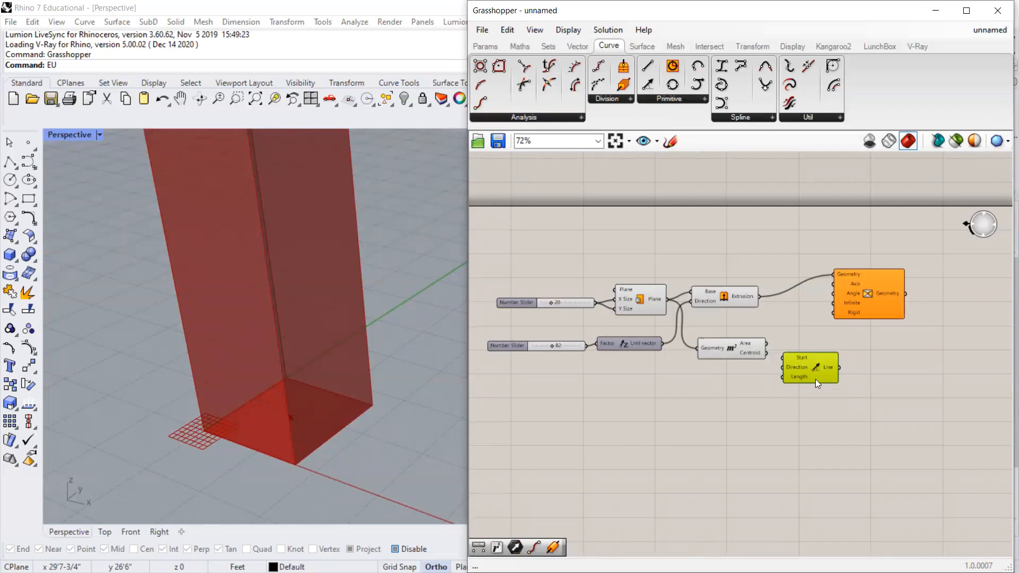
Connect the Area component's Centroid output to the Start input of Line SDL and inspect the line at the tower's base.
scroll(816, 374, "up", 2)
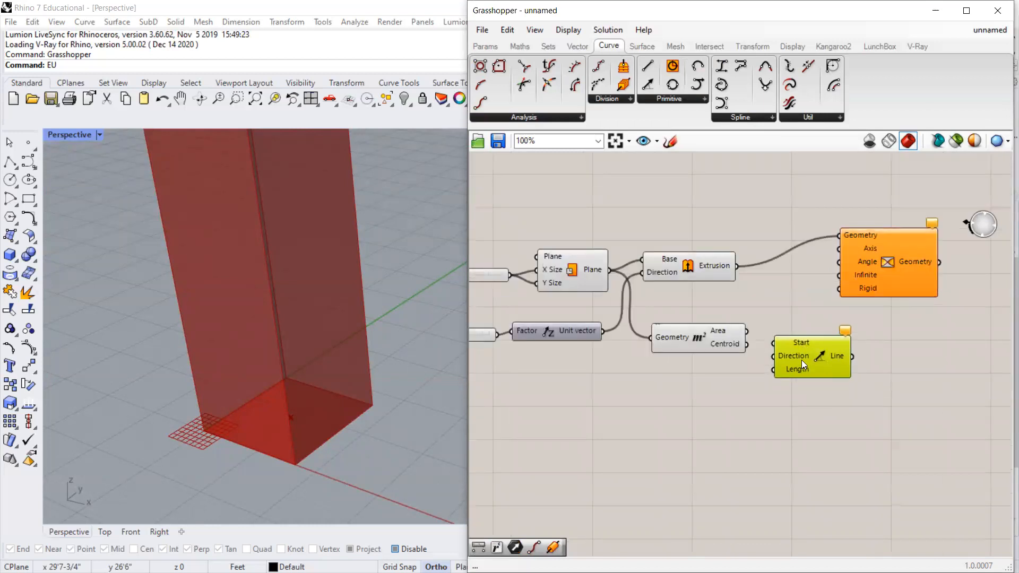
left_click_drag(805, 368, 802, 368)
left_click_drag(708, 347, 694, 360)
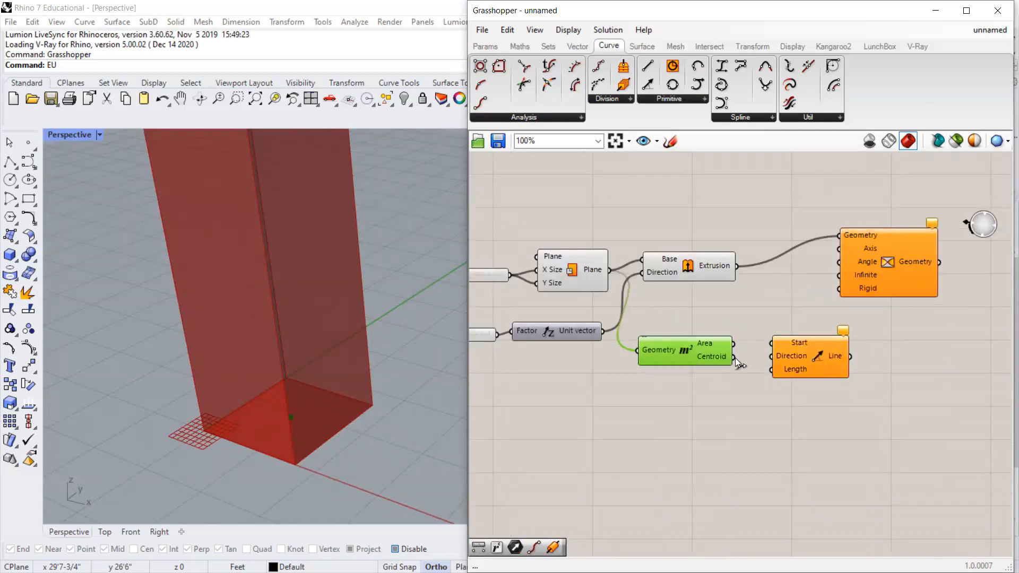
left_click_drag(762, 347, 762, 346)
scroll(264, 430, "up", 4)
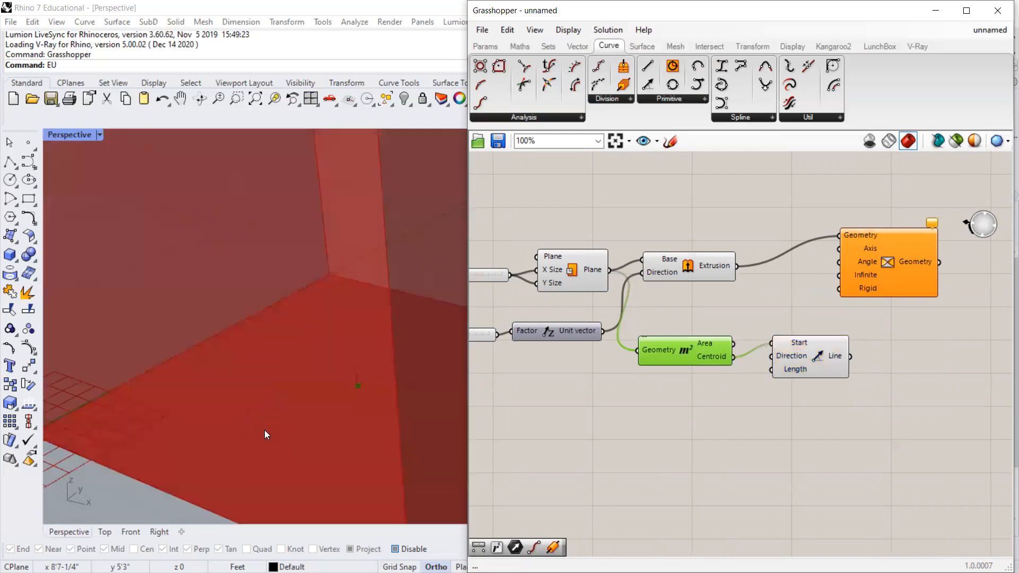
left_click(807, 358)
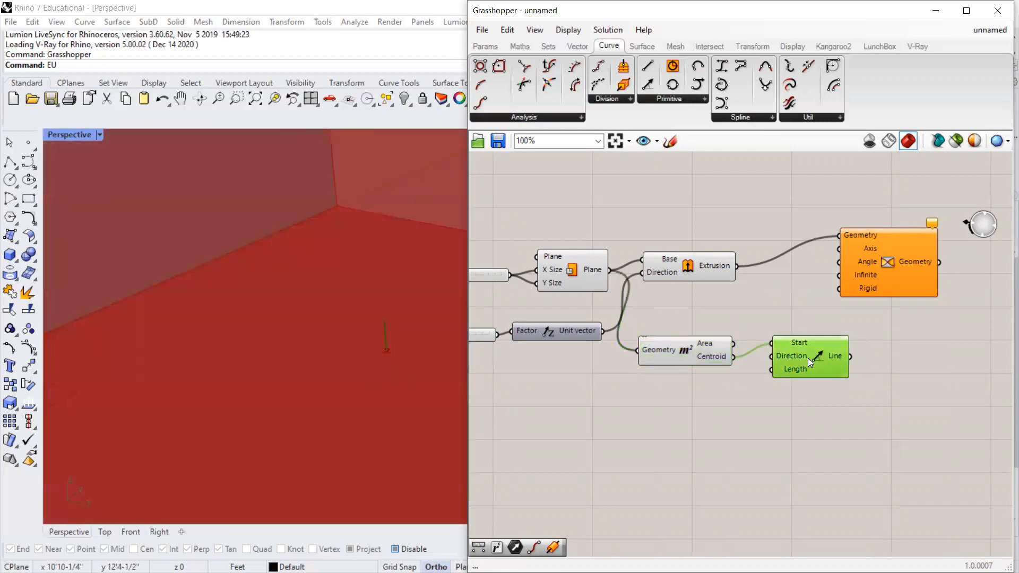
Connect the tower height slider to the Length input of Line SDL and reposition both components to make room.
scroll(686, 385, "down", 3)
scroll(387, 350, "down", 8)
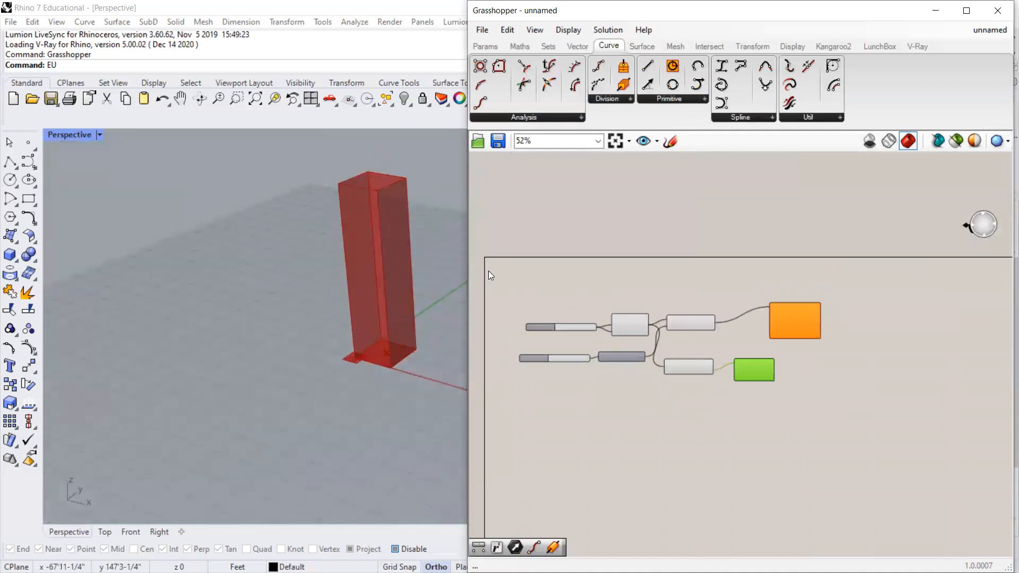
scroll(612, 322, "up", 3)
scroll(371, 243, "up", 3)
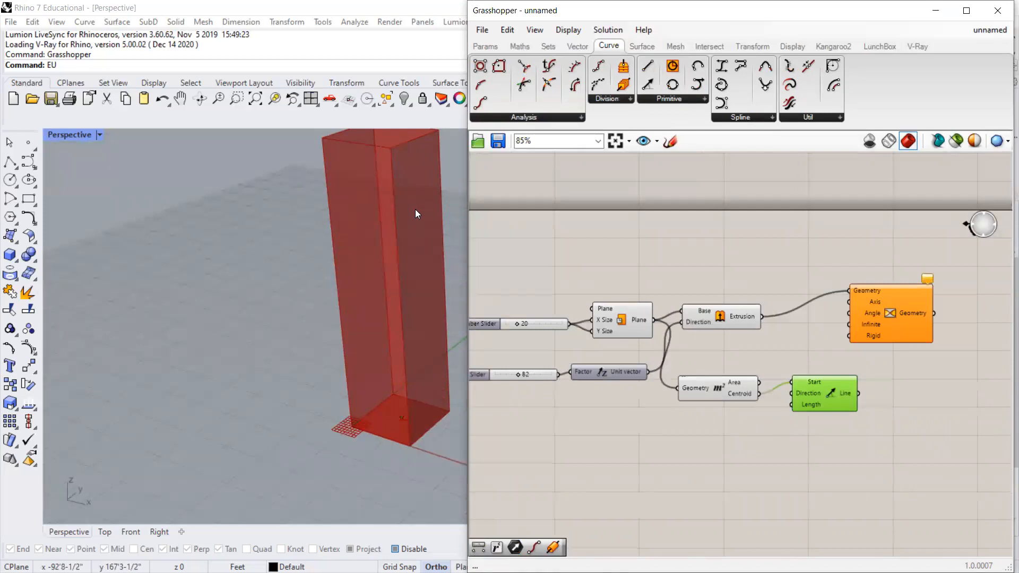
left_click_drag(532, 378, 516, 383)
left_click_drag(813, 398, 808, 424)
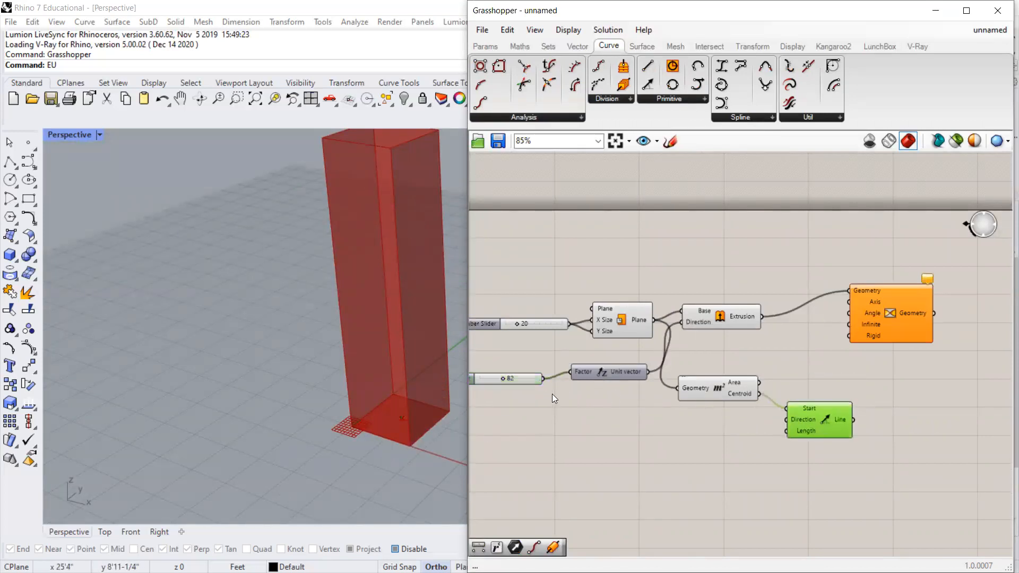
left_click_drag(543, 380, 779, 435)
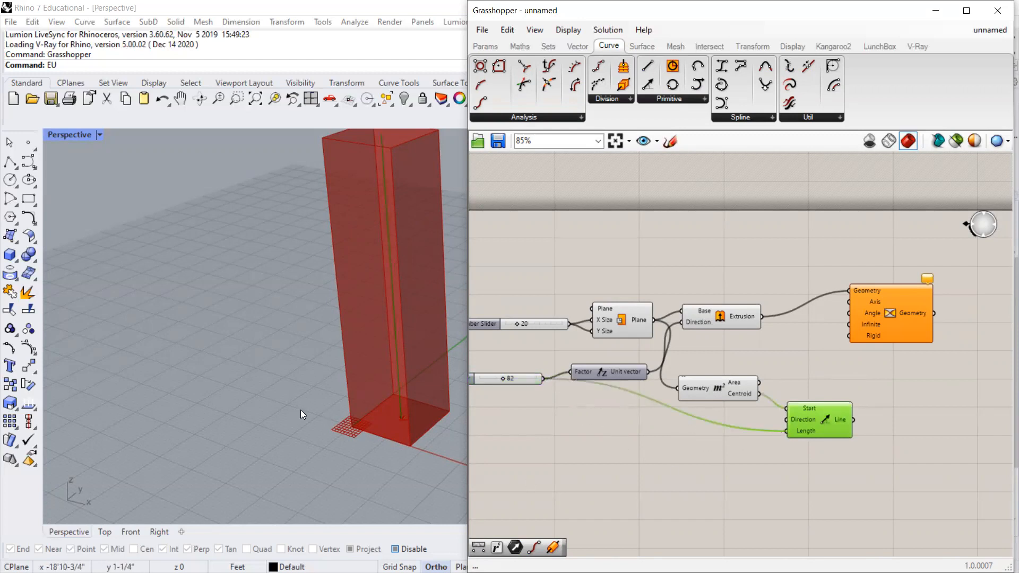
Set the tower height slider to 91 and the base size slider to 18.
scroll(663, 412, "down", 3)
scroll(639, 366, "up", 3)
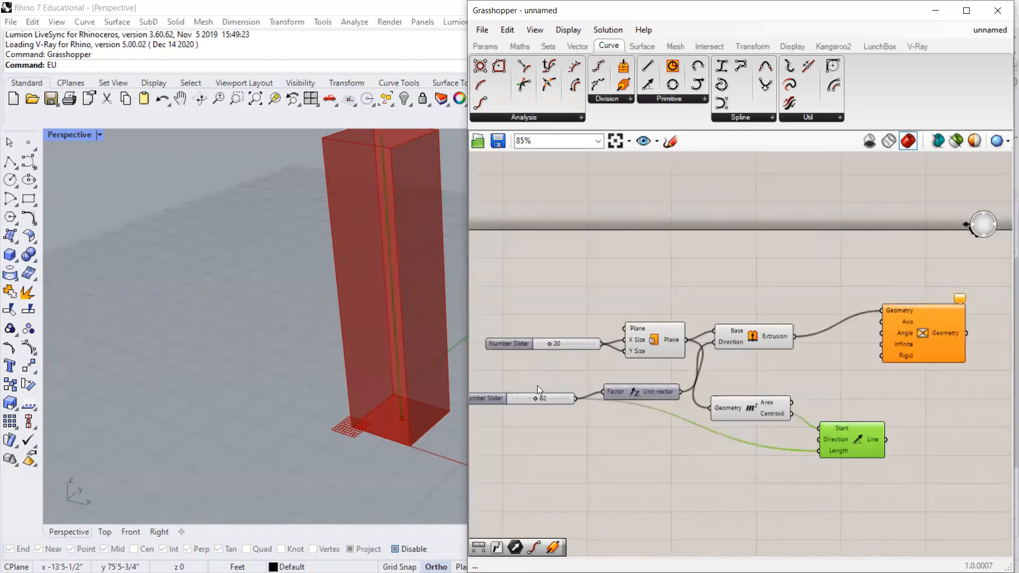
mouse_move(537, 396)
left_mouse_down()
mouse_move(528, 402)
mouse_move(538, 398)
left_mouse_up()
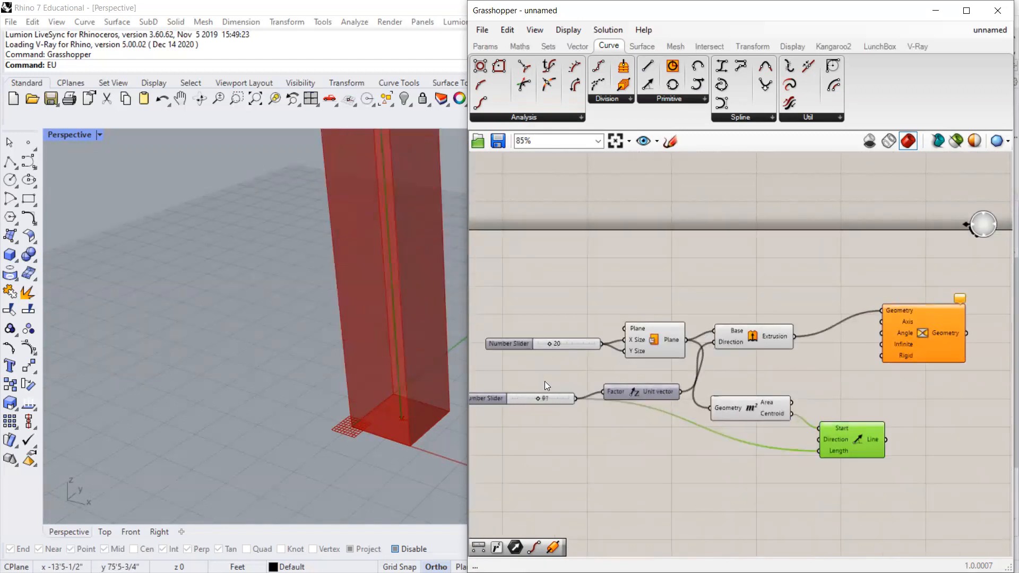
left_click_drag(551, 343, 550, 349)
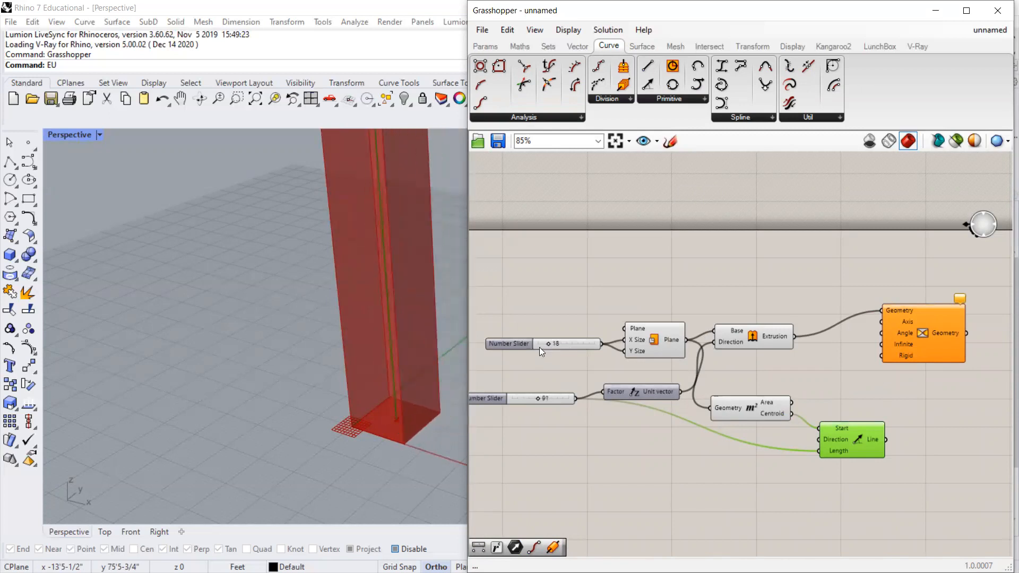
scroll(340, 353, "down", 3)
scroll(340, 354, "up", 2)
Connect the Line output of Line SDL to the Twist component's Axis input and adjust both components' positions.
left_click_drag(855, 439, 850, 432)
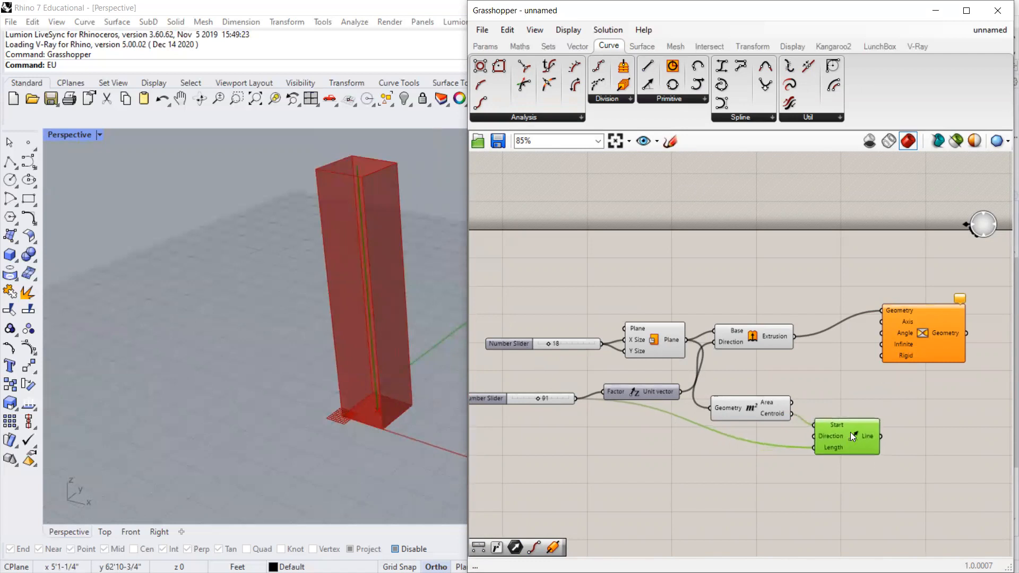
left_click_drag(905, 359, 913, 392)
left_click_drag(881, 438, 888, 343)
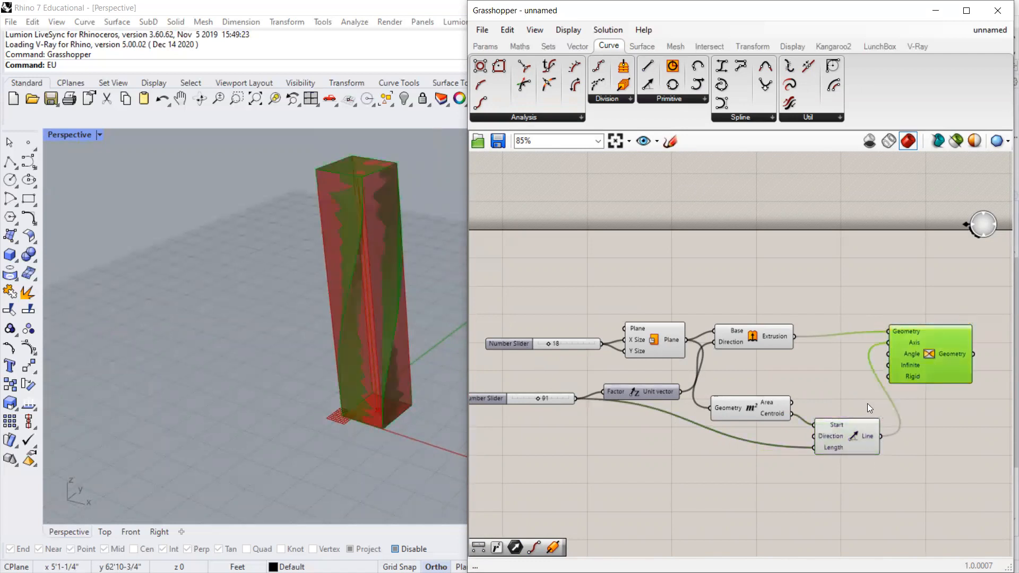
left_click_drag(842, 436, 838, 431)
Turn off the Extrude component's preview and view the twisted tower alone in the Perspective view.
left_click(755, 340)
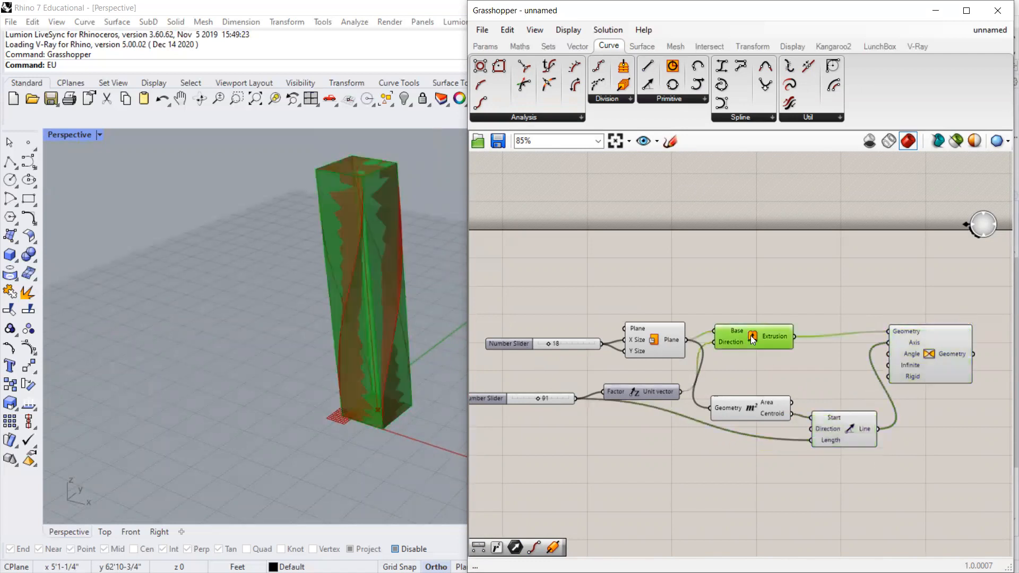
right_click(754, 340)
left_click(784, 363)
scroll(355, 345, "down", 5)
right_click_drag(355, 349, 402, 345)
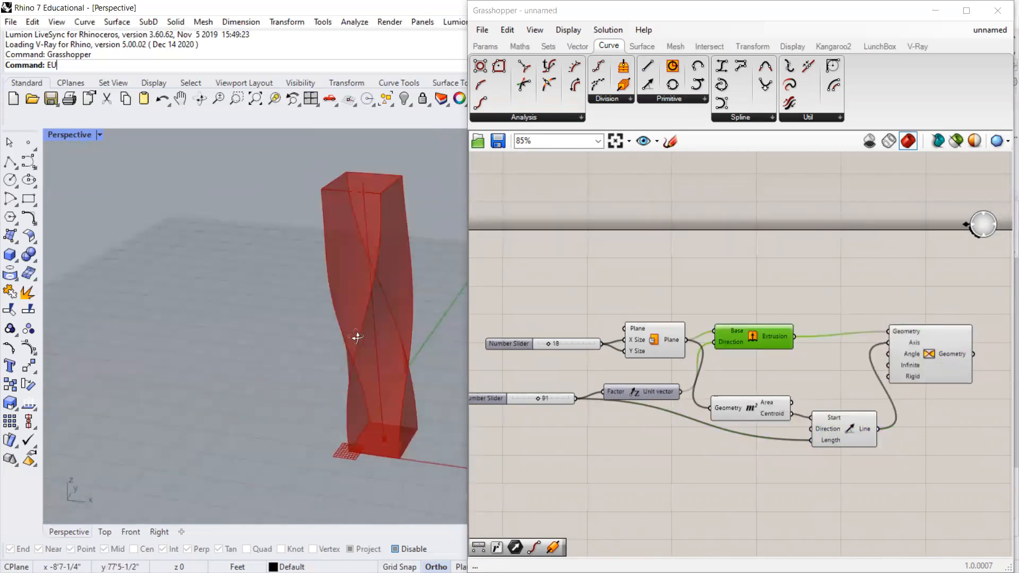
scroll(355, 337, "up", 3)
Rearrange the Area, Line SDL and Twist components, placing Line SDL close to Area and Twist lower on the canvas.
left_click_drag(772, 407, 771, 393)
mouse_move(321, 335)
right_mouse_down()
mouse_move(371, 287)
mouse_move(331, 318)
right_mouse_up()
left_click_drag(834, 430, 832, 424)
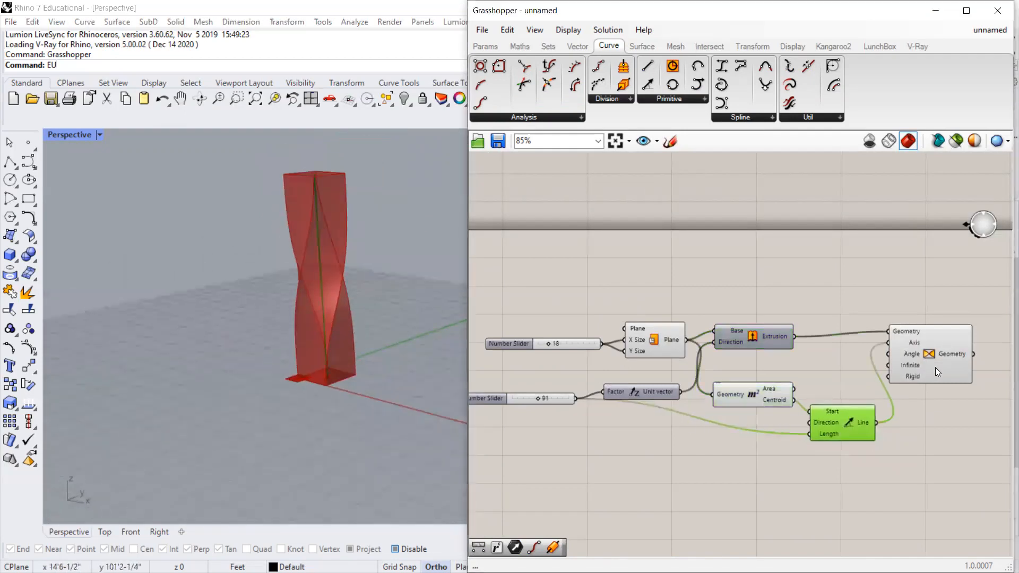
left_click_drag(935, 368, 935, 392)
left_click_drag(735, 399, 728, 393)
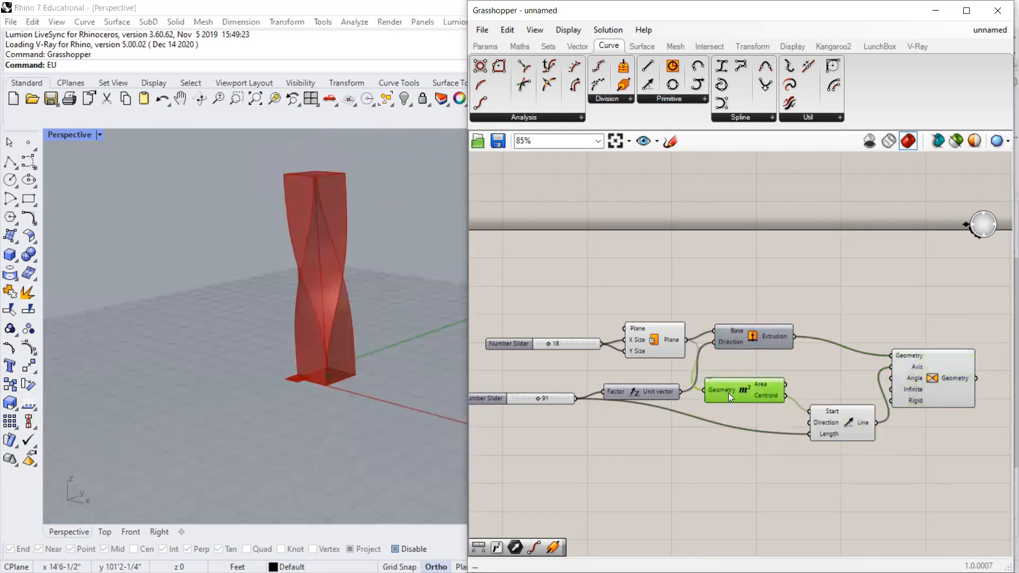
left_click_drag(858, 428, 816, 403)
scroll(899, 383, "up", 2)
scroll(816, 403, "down", 2)
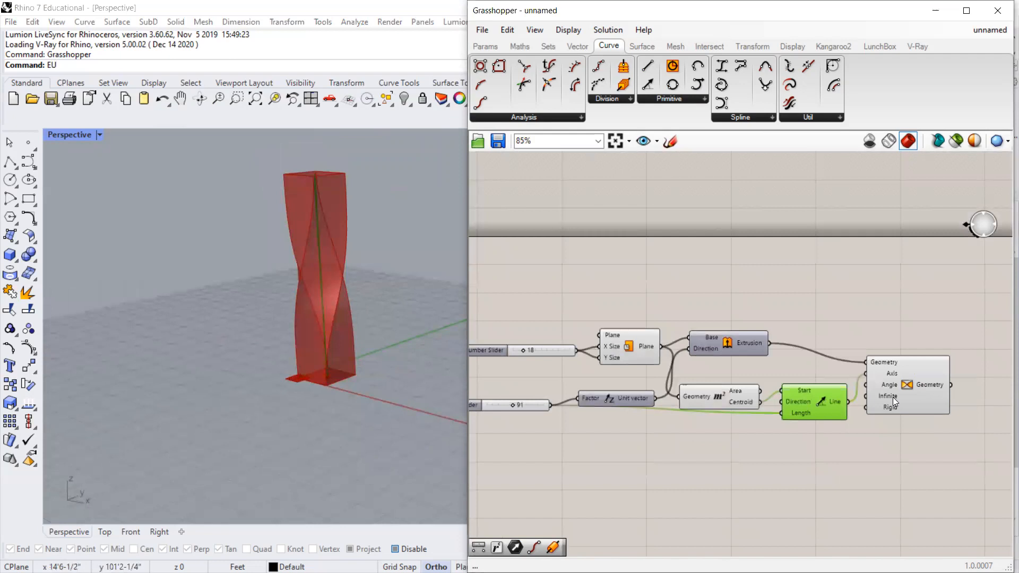
left_click_drag(893, 397, 897, 457)
Check the Twist component's Angle input description and shift Line SDL and Twist slightly lower.
scroll(894, 457, "up", 3)
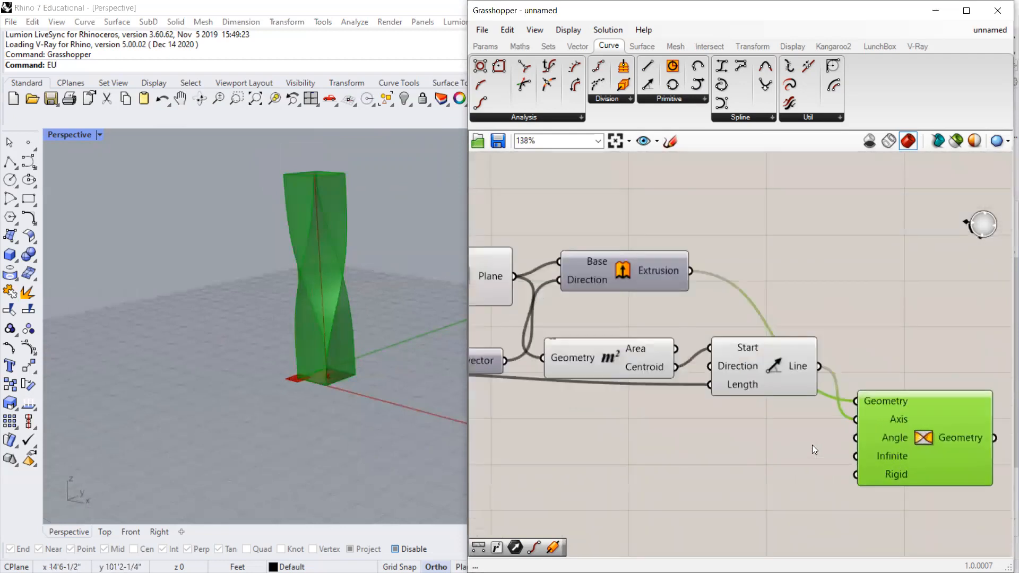
mouse_move(884, 442)
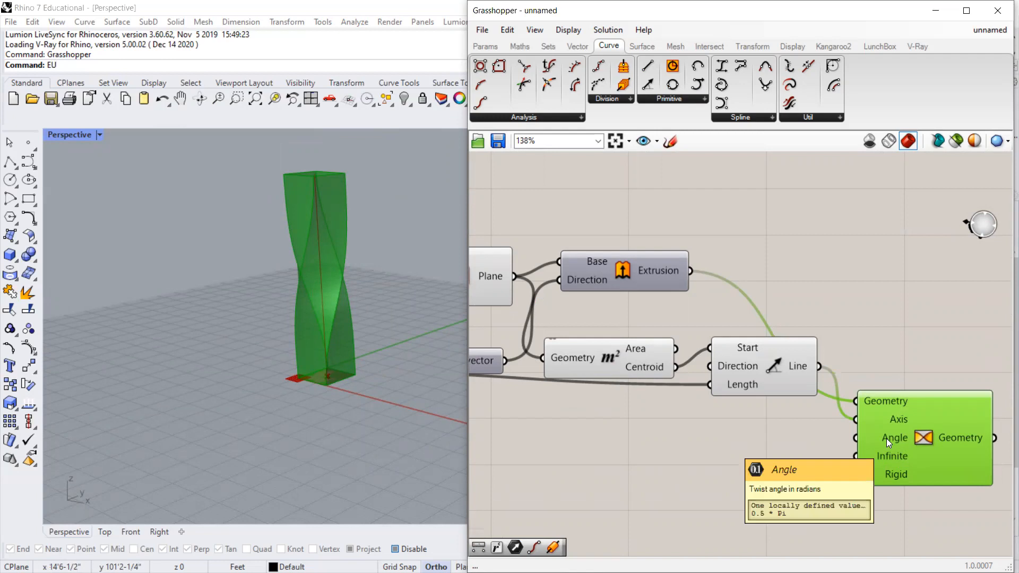
left_click_drag(752, 383, 716, 386)
left_click_drag(866, 412, 861, 431)
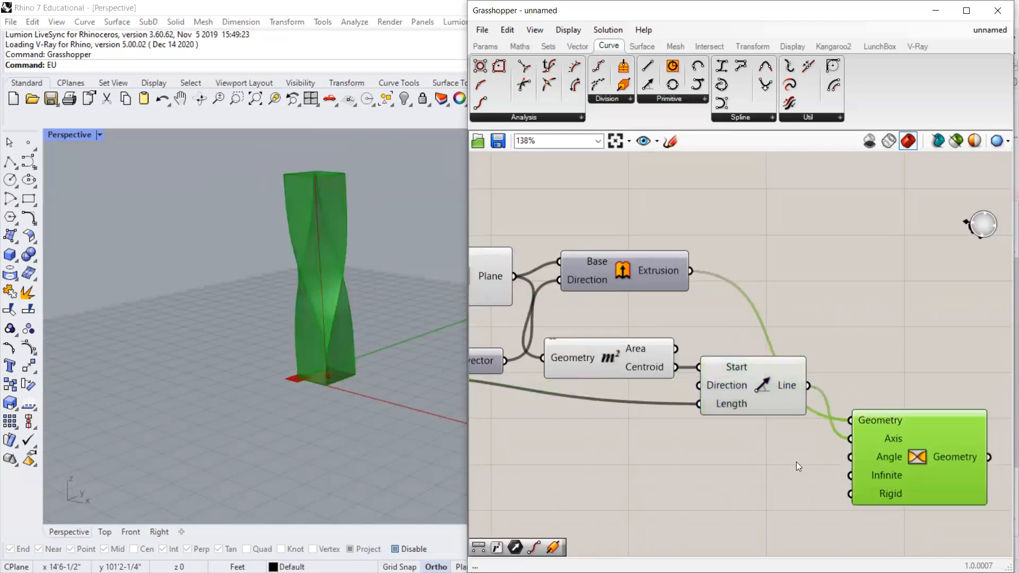
right_click_drag(793, 398, 766, 395)
left_click(754, 395)
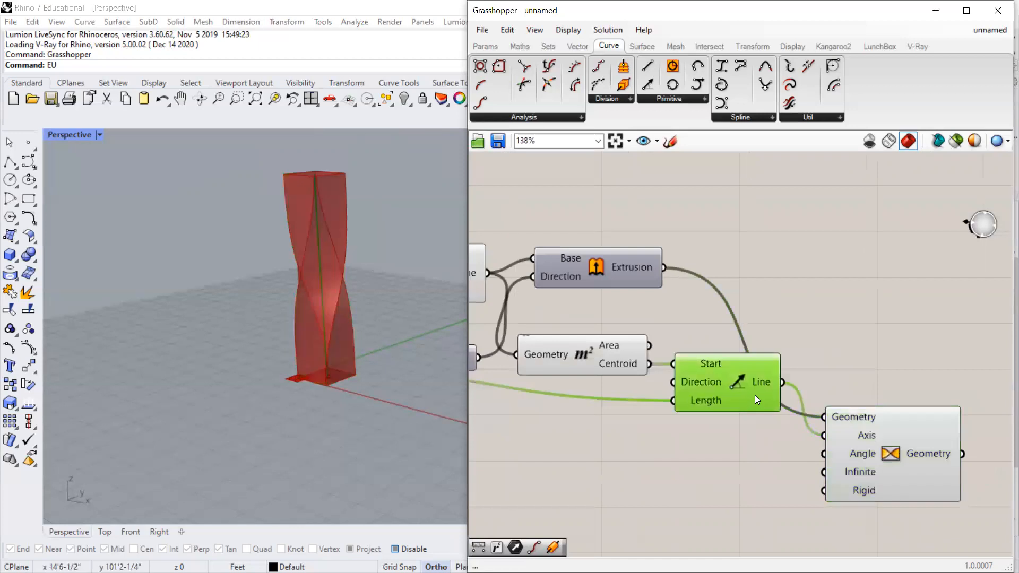
Add a Radians component below Line SDL and position it beside the Twist component.
scroll(754, 358, "down", 2)
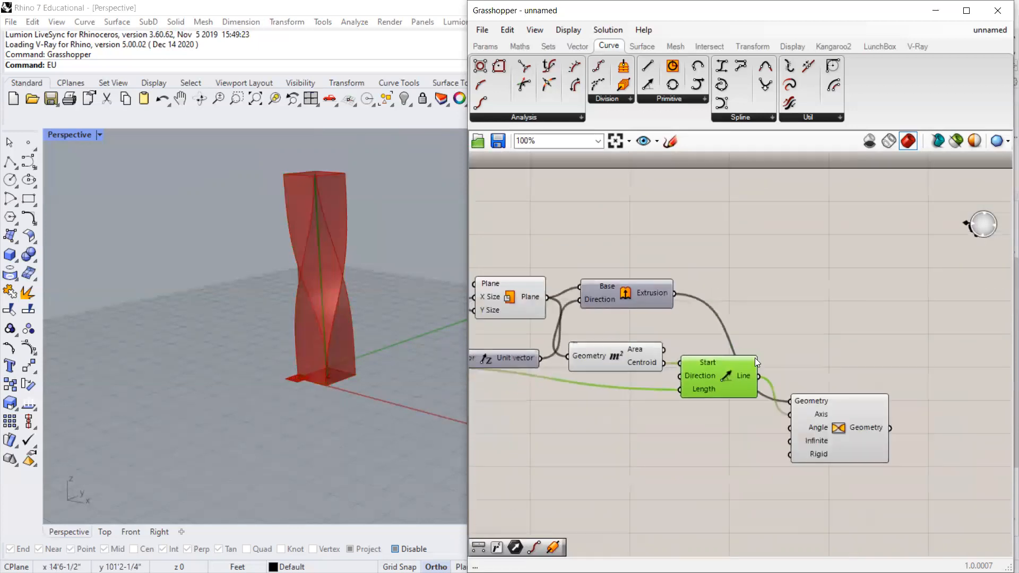
scroll(754, 358, "up", 2)
double_click(661, 451)
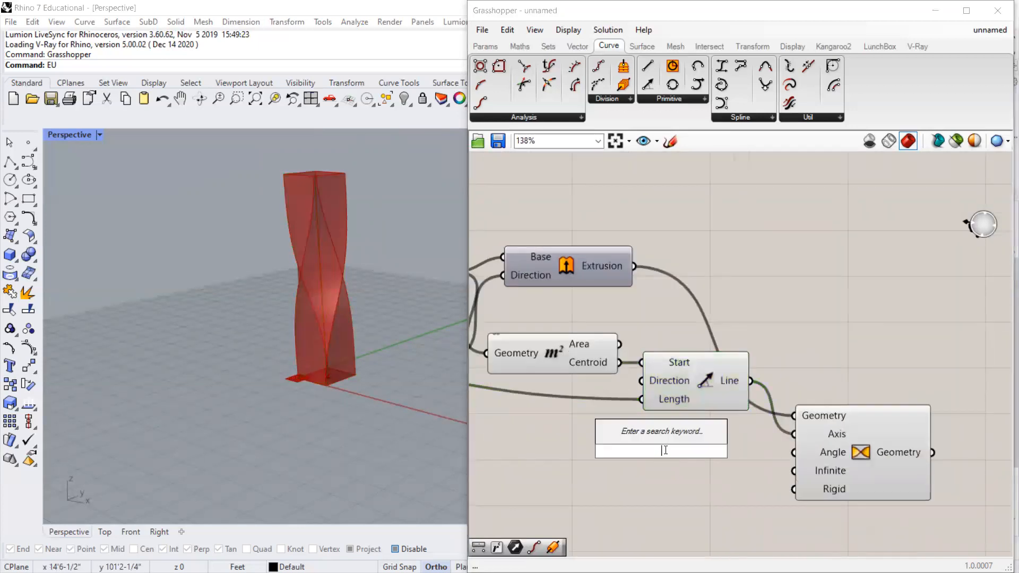
type("ra")
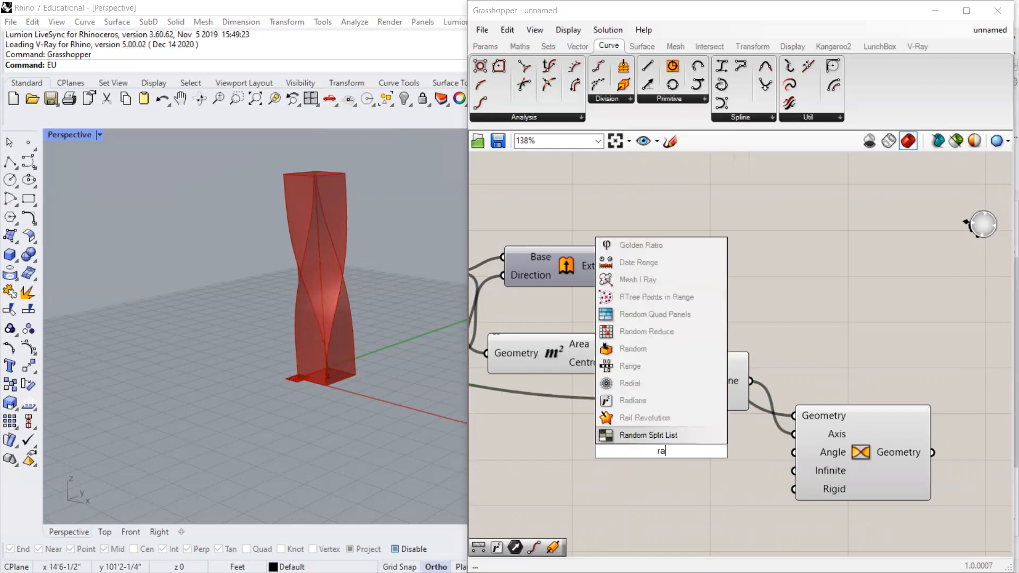
left_click(636, 406)
left_click(614, 449)
left_click_drag(659, 459, 680, 467)
scroll(765, 441, "down", 3)
scroll(606, 457, "up", 2)
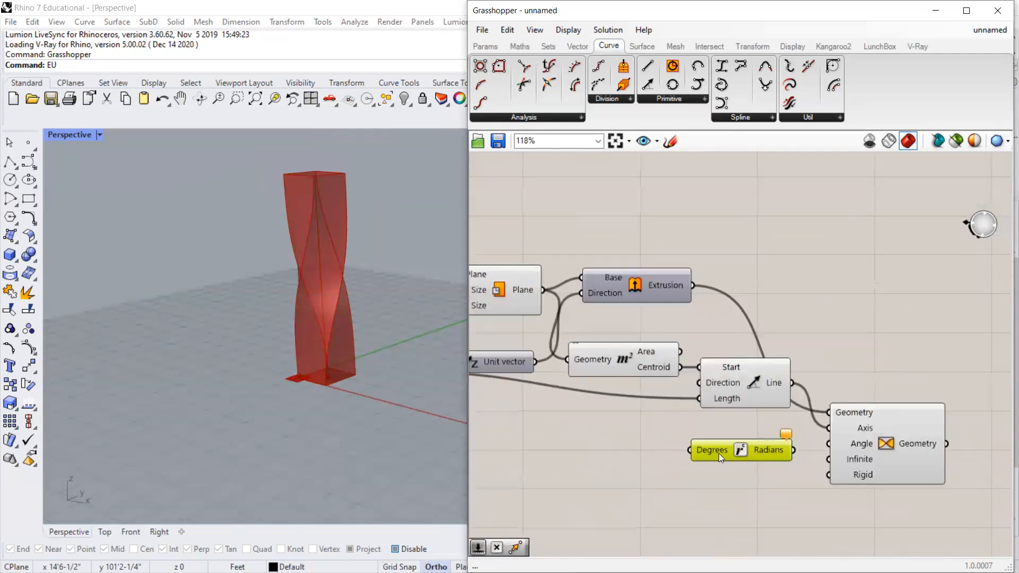
Add a number slider with value 360 beside the Radians component and set its maximum to 360.
double_click(605, 455)
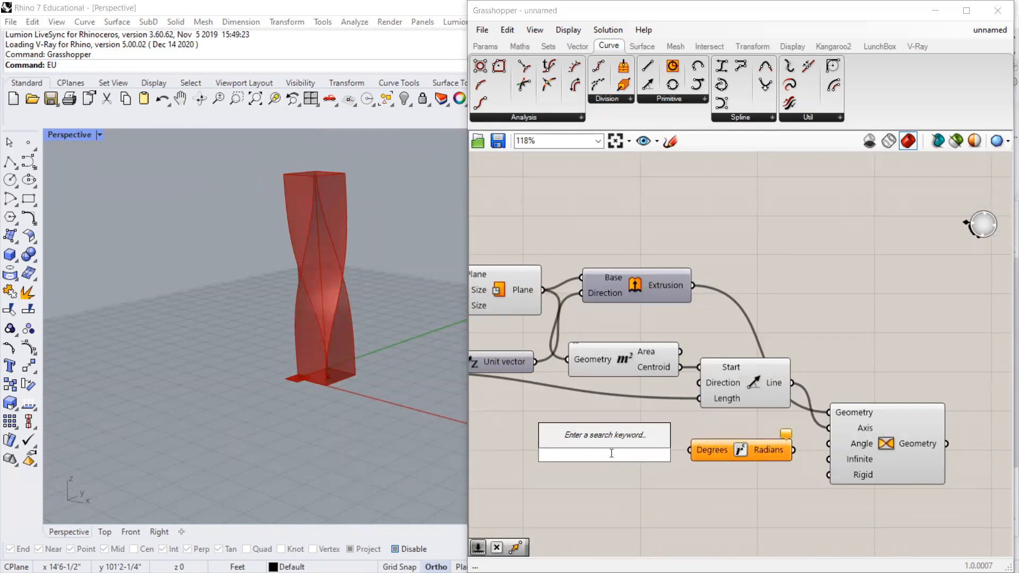
type("360")
key("Return")
left_click(563, 456)
double_click(544, 455)
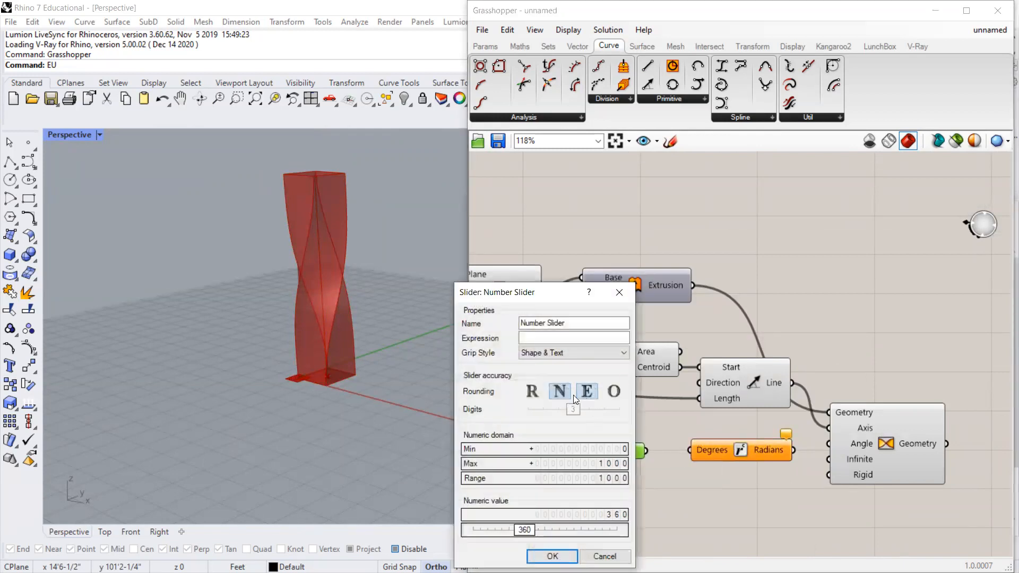
double_click(608, 463)
type("360")
key("Return")
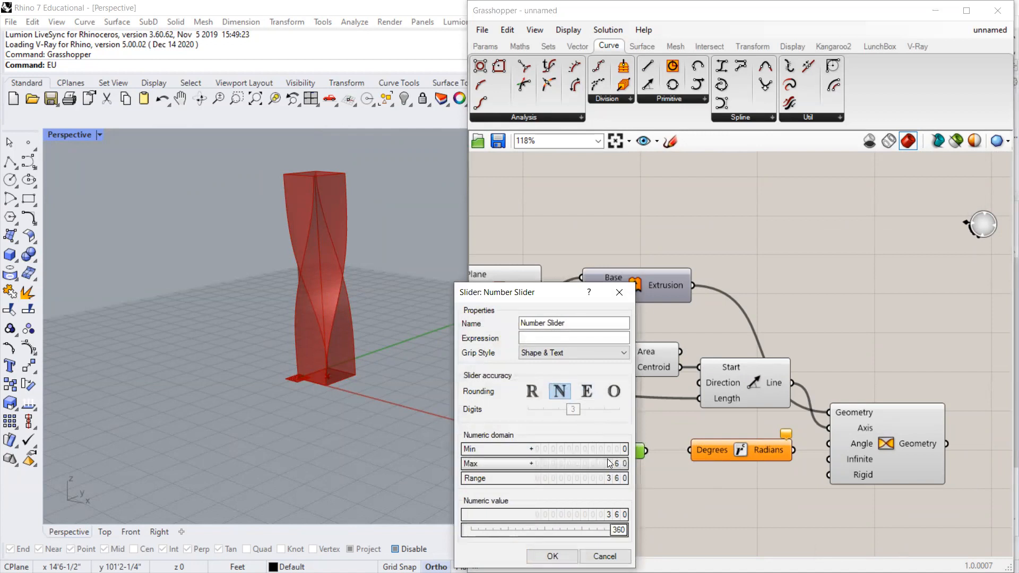
left_click(552, 556)
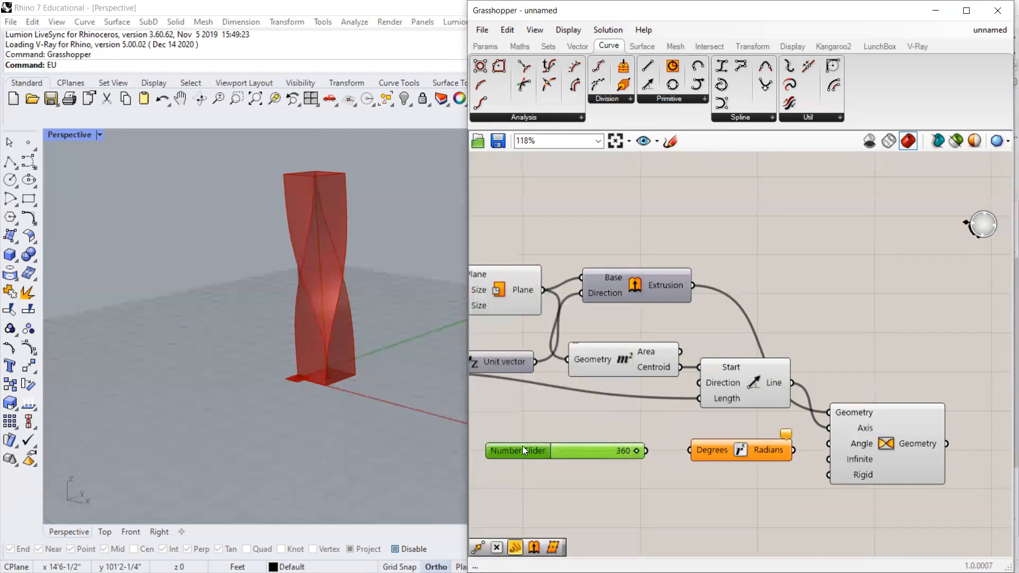
Connect the new slider to the Degrees input and the Radians output to Twist's Angle input.
left_click_drag(523, 447, 534, 446)
left_click_drag(684, 449, 718, 447)
left_click_drag(788, 450, 828, 443)
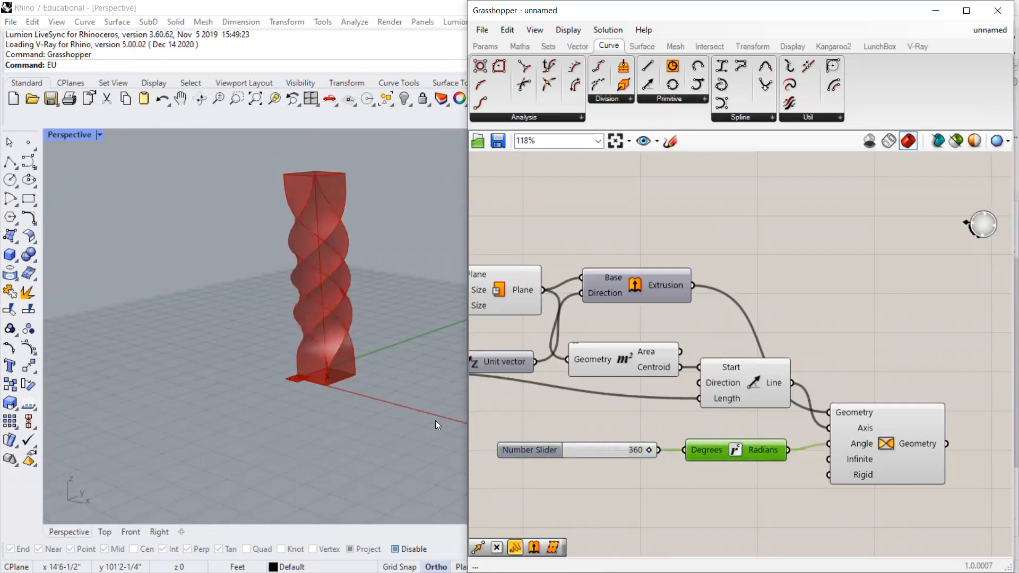
Set the sliders for twist angle to 202, tower height to 86 and base size to 16.
right_click_drag(371, 367, 409, 393)
left_click_drag(648, 450, 612, 460)
scroll(328, 334, "down", 6)
scroll(307, 316, "up", 8)
right_click_drag(307, 316, 305, 352)
scroll(770, 315, "down", 5)
scroll(614, 311, "up", 5)
left_click_drag(651, 350, 650, 352)
left_click_drag(667, 275, 664, 276)
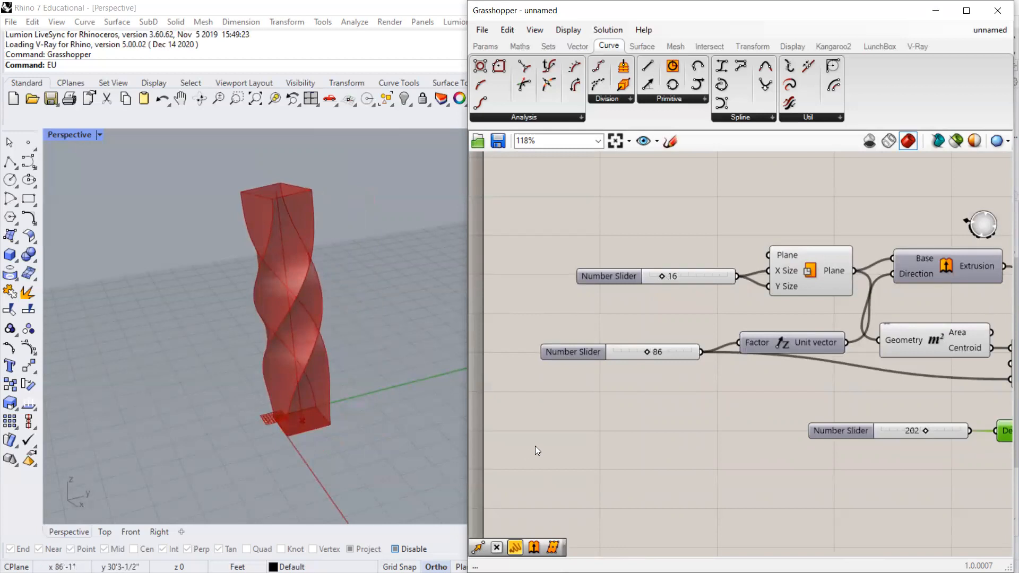
Bake the Twist component's geometry to Layer 02.
scroll(535, 446, "down", 4)
scroll(750, 420, "up", 2)
left_click(735, 415)
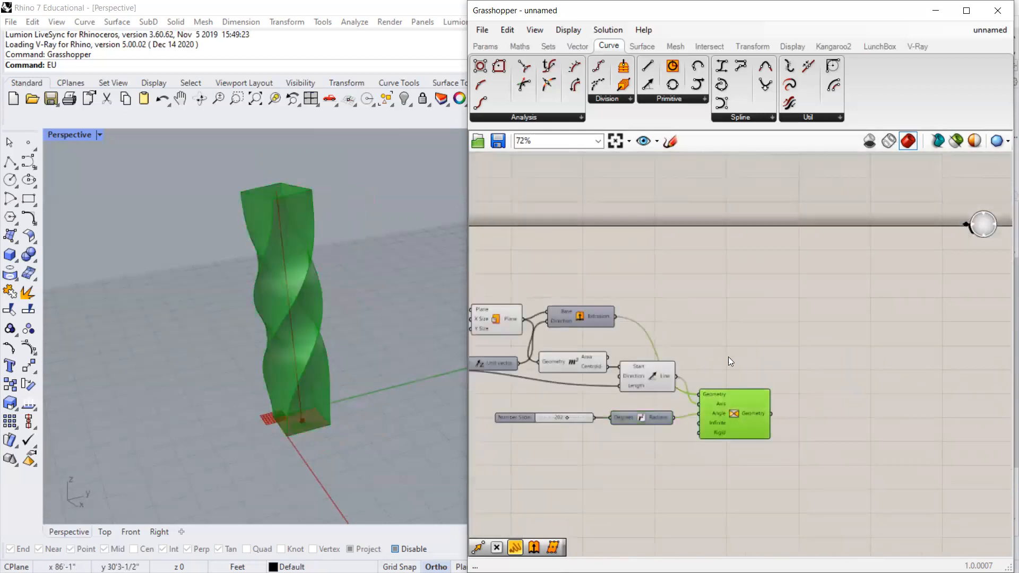
right_click(743, 408)
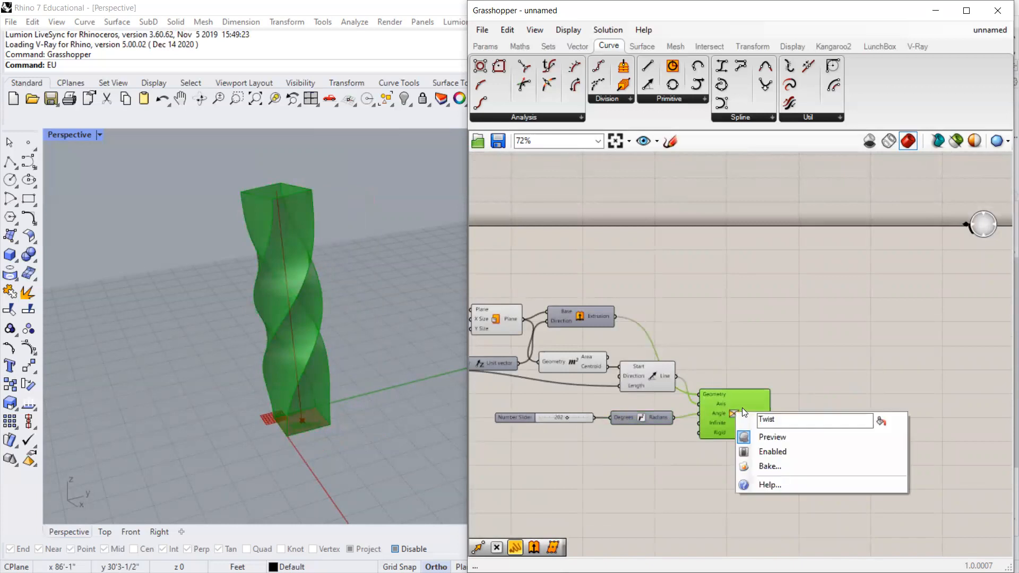
left_click(772, 466)
left_click(765, 354)
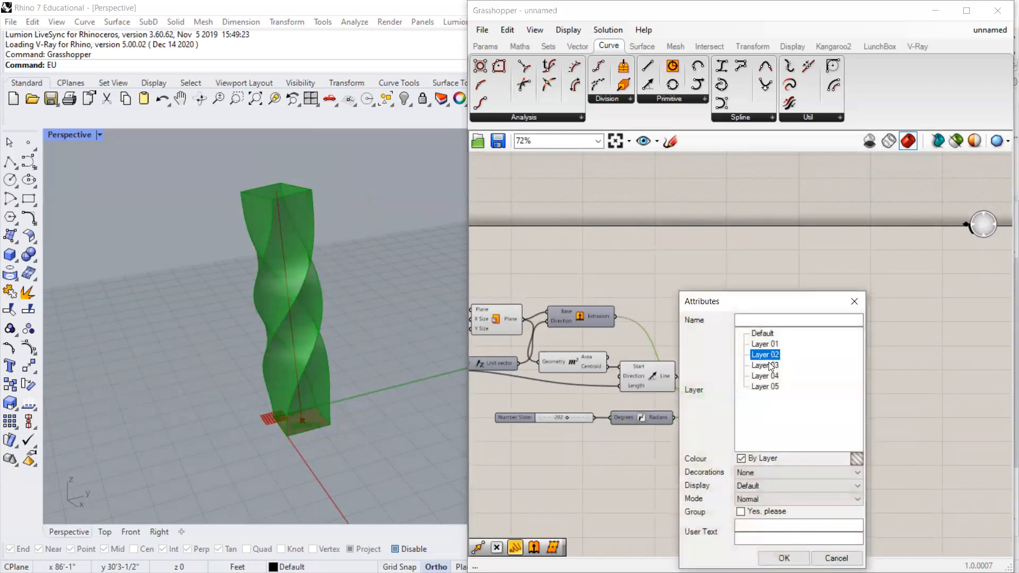
left_click(783, 558)
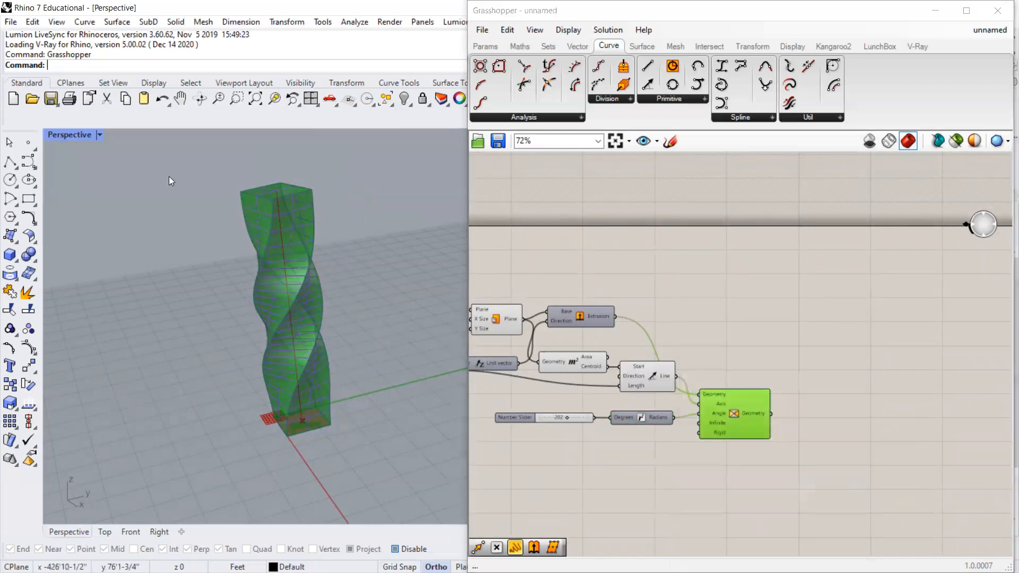
Set the Perspective view to Shaded and move the baked tower out of the Grasshopper preview.
left_click(100, 134)
left_click(153, 119)
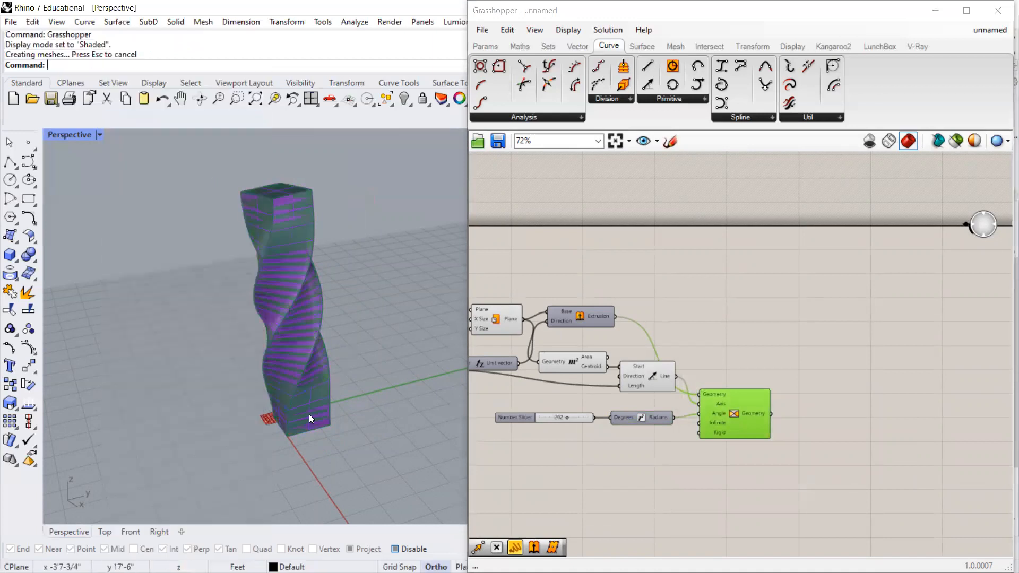
left_click(308, 416)
mouse_move(302, 335)
left_mouse_down()
mouse_move(337, 305)
mouse_move(433, 297)
left_mouse_up()
left_click(178, 367)
scroll(178, 367, "down", 3)
right_click_drag(338, 328, 271, 282)
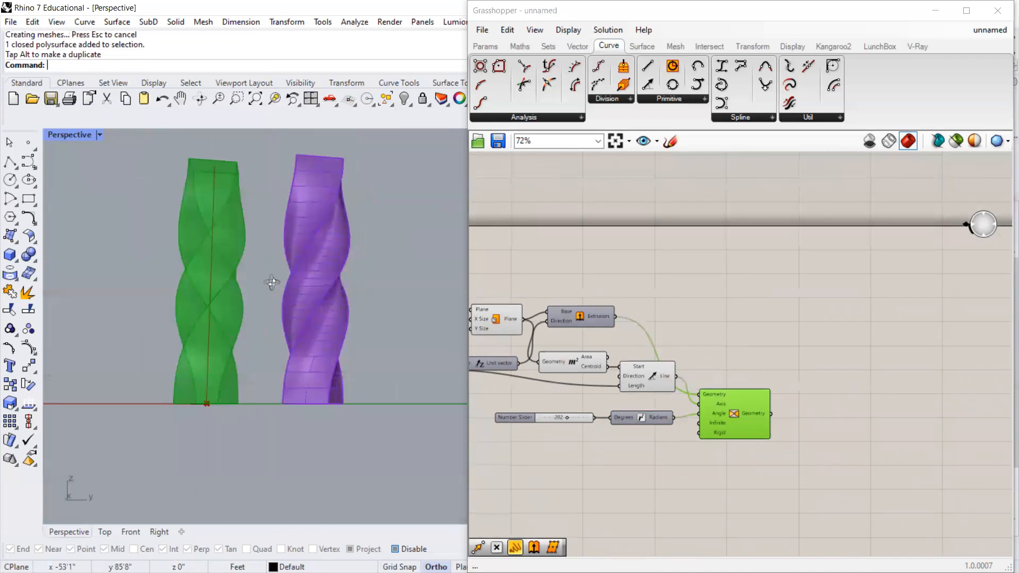
scroll(327, 261, "up", 4)
right_click_drag(318, 366, 307, 411)
scroll(302, 414, "down", 3)
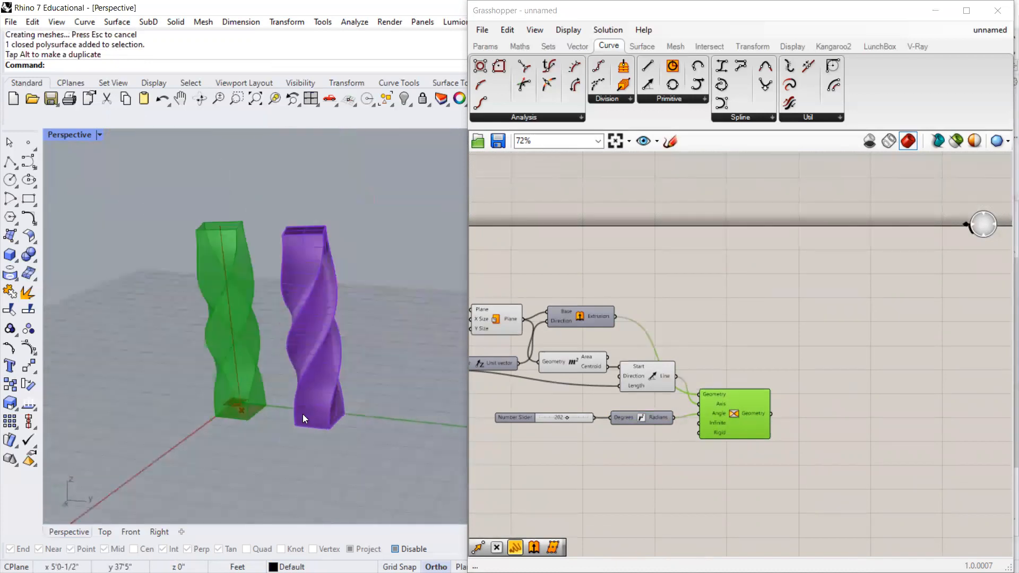
Move the baked tower farther from the Grasshopper preview along the green axis.
left_click(303, 414)
left_click_drag(351, 345, 409, 365)
left_click(306, 400)
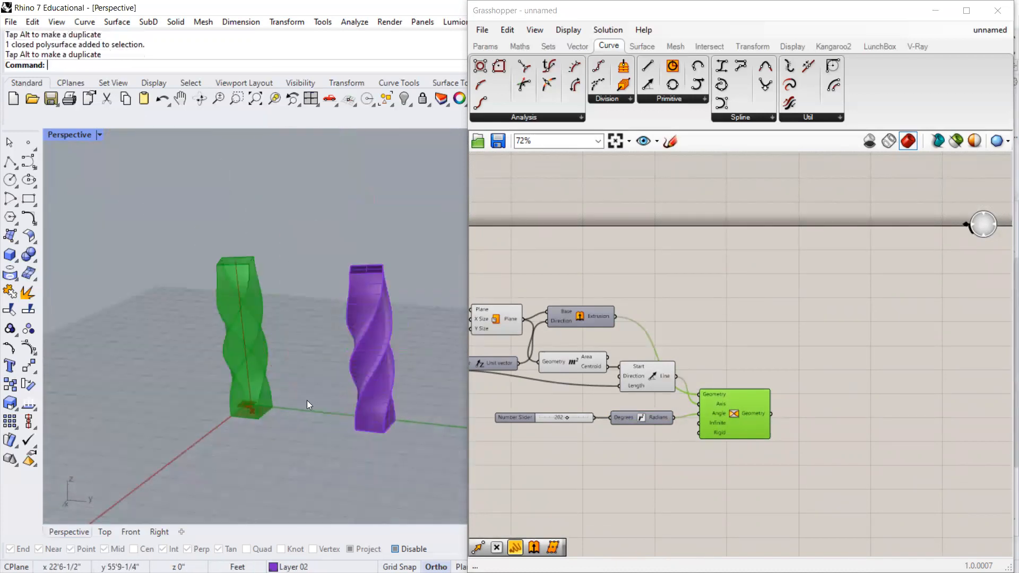
Compare the baked tower with the Grasshopper preview from several viewing angles.
scroll(380, 366, "up", 5)
right_click_drag(314, 368, 334, 413)
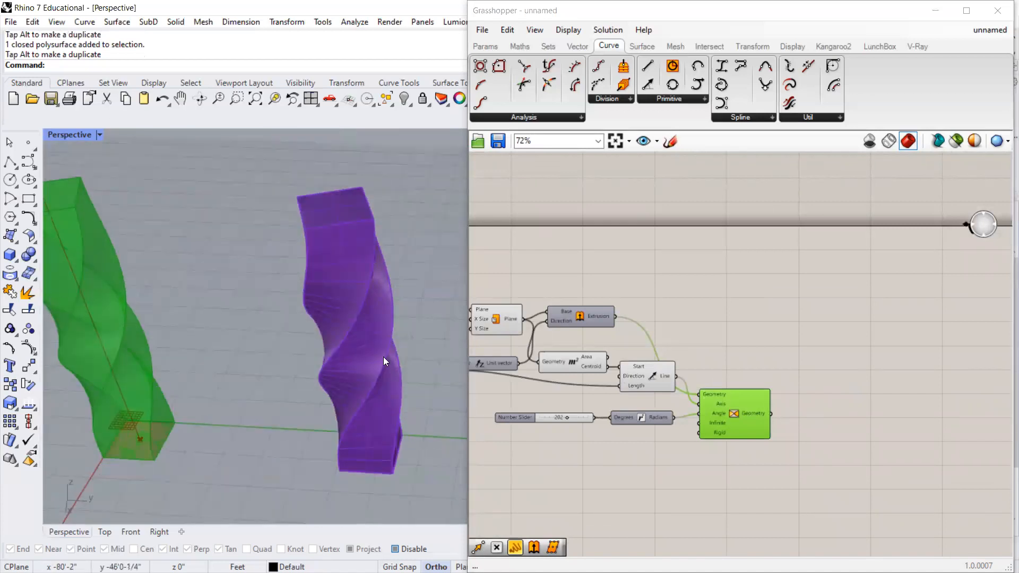
scroll(371, 353, "down", 3)
scroll(185, 336, "up", 2)
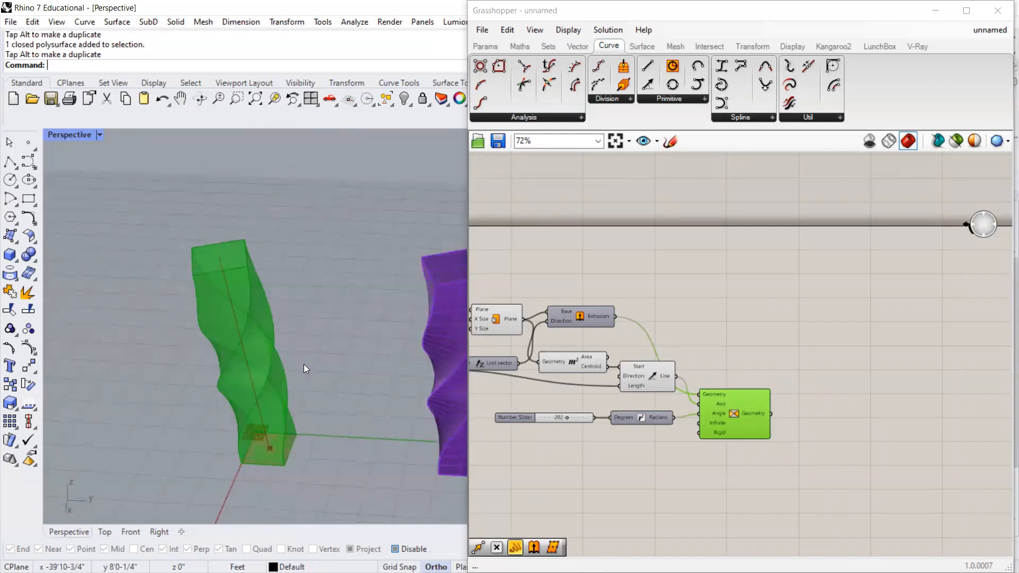
scroll(251, 319, "down", 2)
right_click_drag(249, 347, 284, 287)
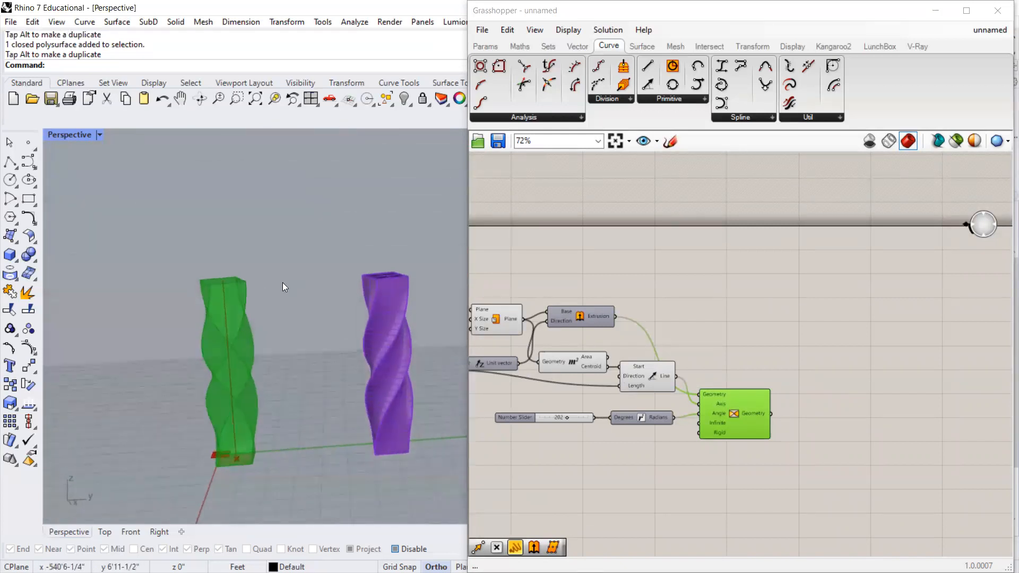
scroll(240, 289, "up", 2)
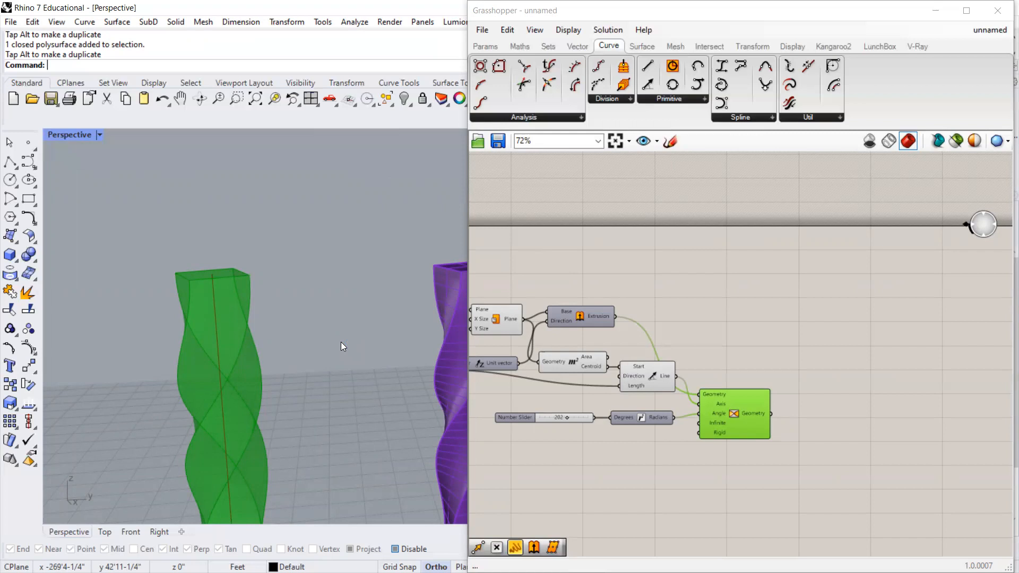
Turn on the preview of all components and view the straight extrusion overlapping the twisted tower.
scroll(766, 344, "down", 1)
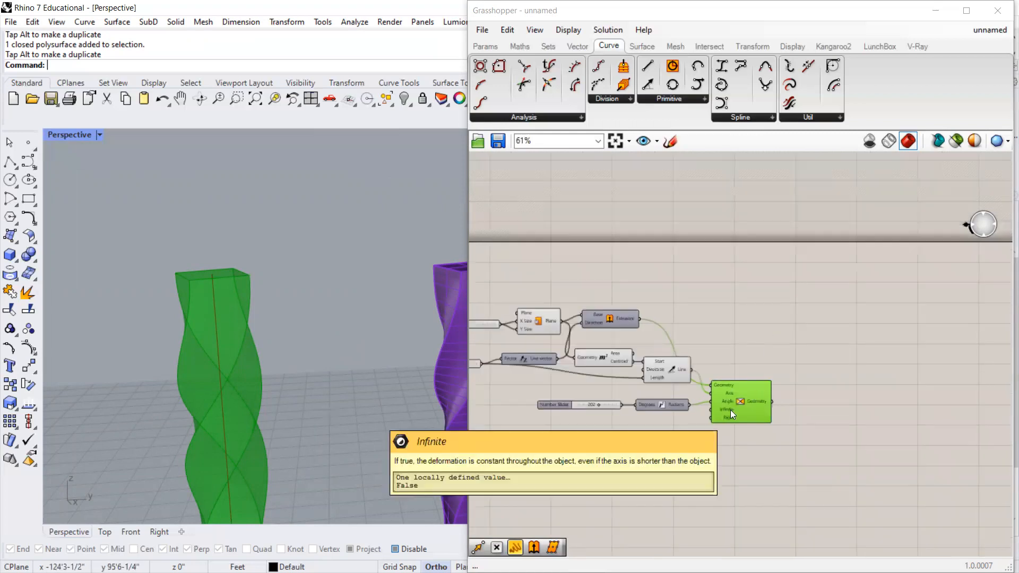
scroll(818, 371, "down", 2)
left_click_drag(828, 312, 568, 411)
middle_click(643, 349)
left_click(670, 326)
left_click(681, 316)
scroll(227, 307, "down", 4)
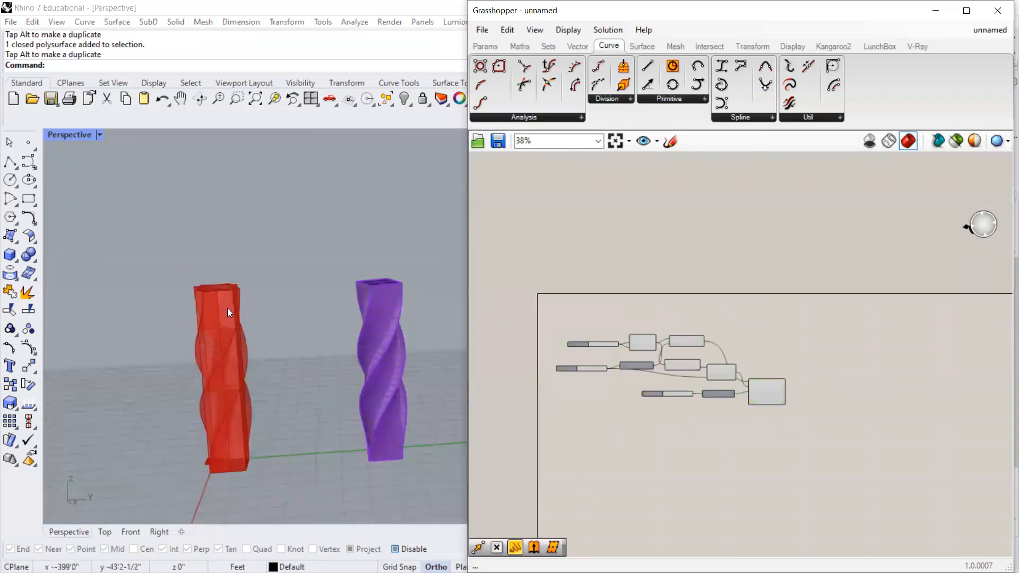
right_click_drag(228, 308, 209, 357)
scroll(220, 320, "up", 10)
right_click_drag(251, 306, 297, 296)
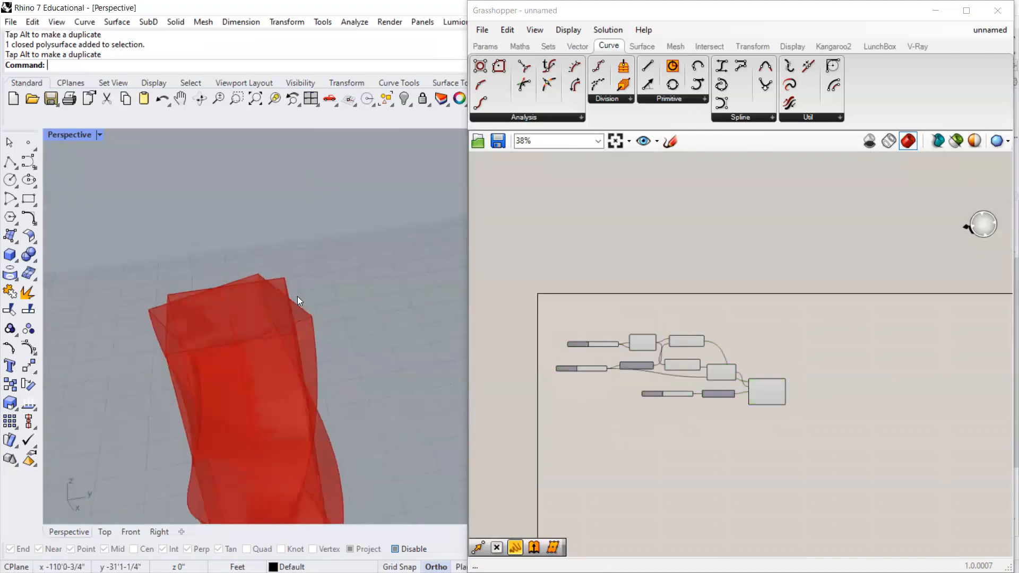
scroll(690, 326, "up", 5)
Highlight the Plane Surface, Extrude, Area, Line SDL and Twist components in turn to examine the geometry each one displays.
left_click(672, 314)
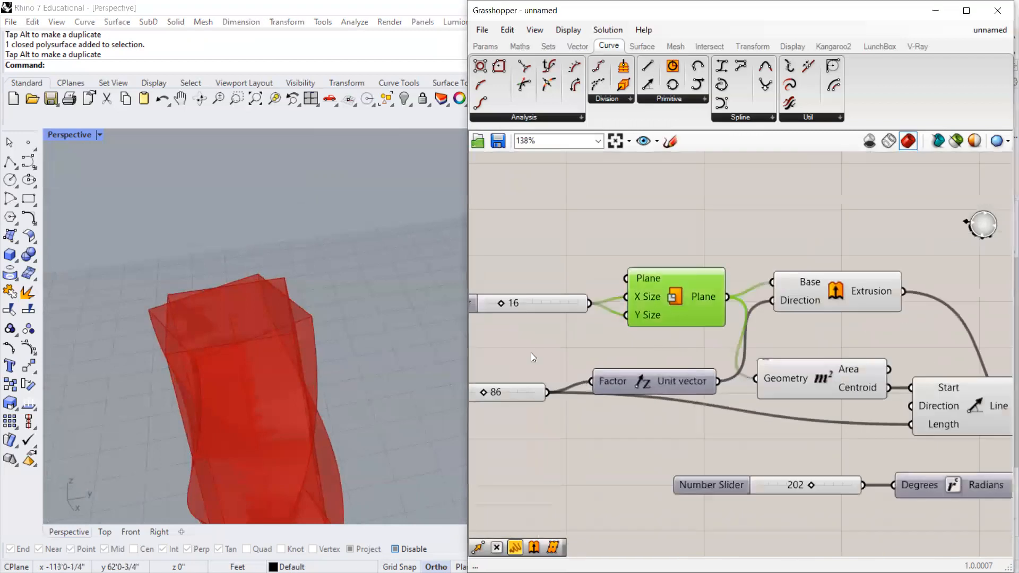
scroll(397, 419, "down", 3)
scroll(397, 420, "up", 3)
left_click(822, 293)
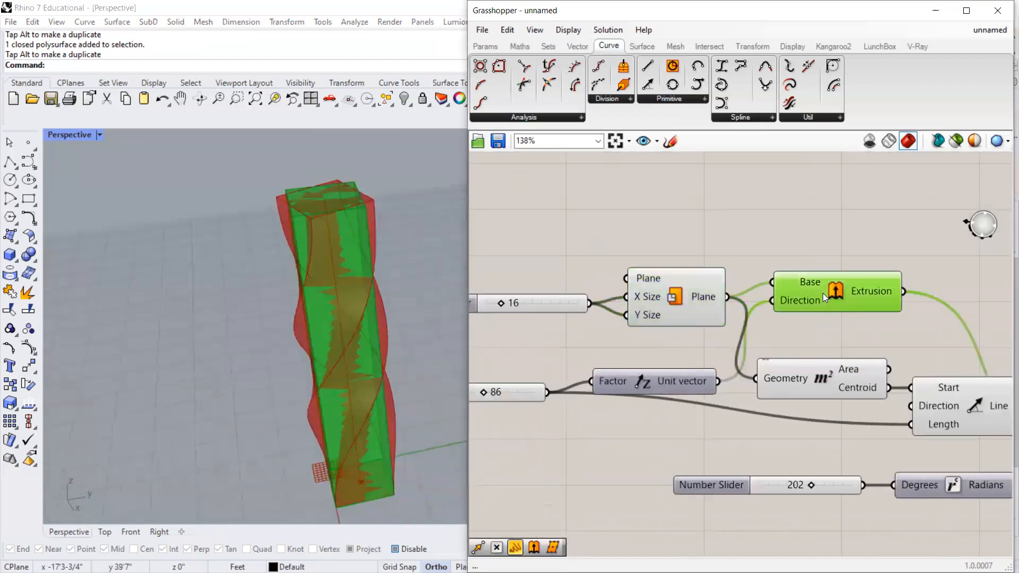
left_click(828, 386)
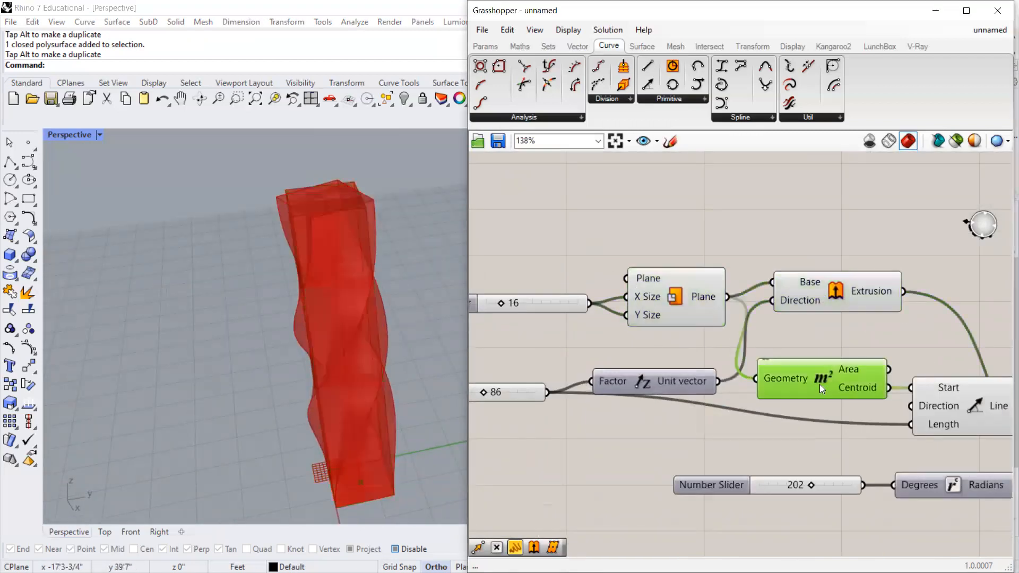
left_click(982, 403)
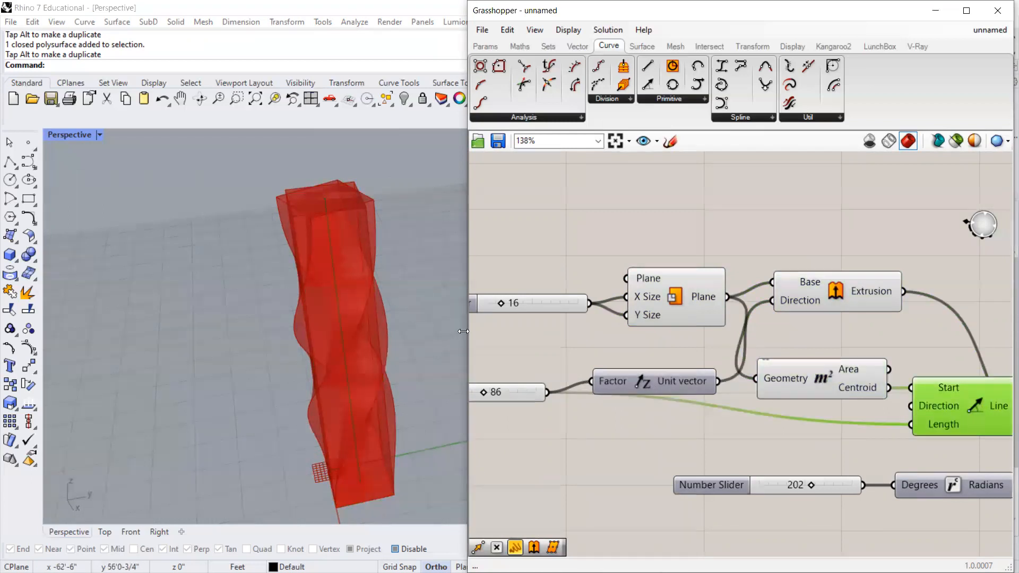
scroll(624, 340, "down", 3)
scroll(912, 423, "up", 3)
left_click(955, 429)
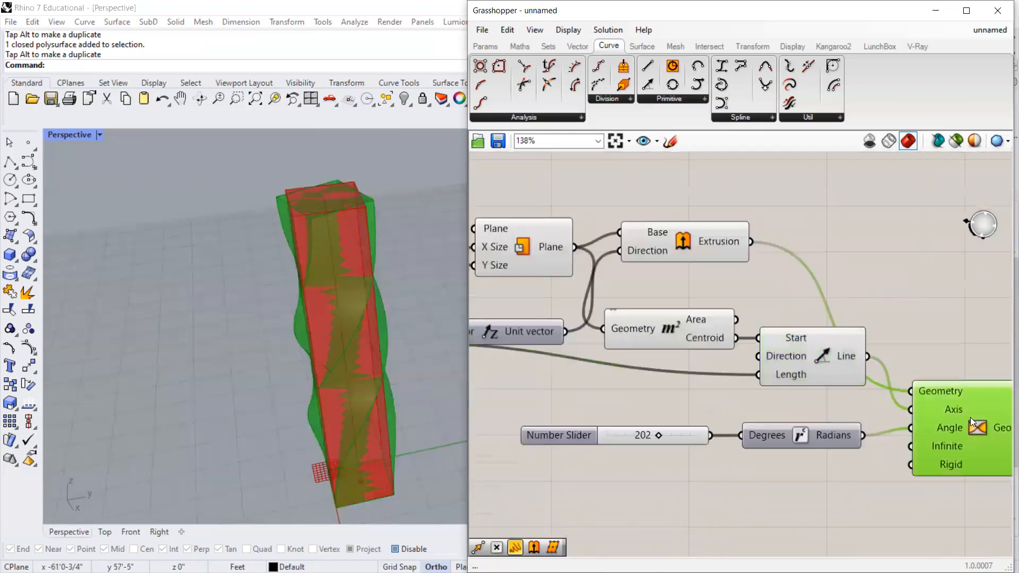
scroll(539, 280, "down", 1)
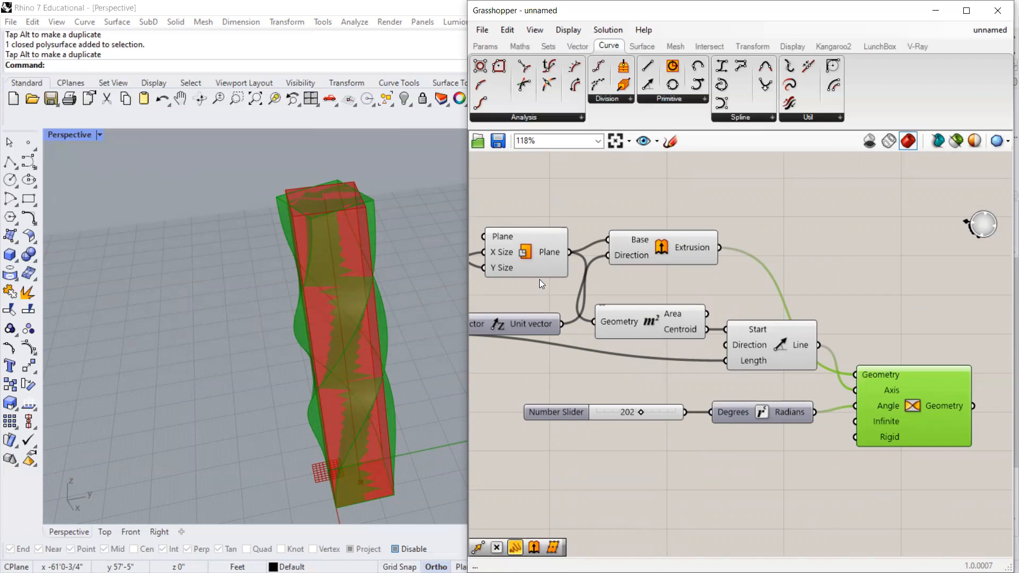
scroll(650, 240, "down", 2)
scroll(605, 235, "up", 2)
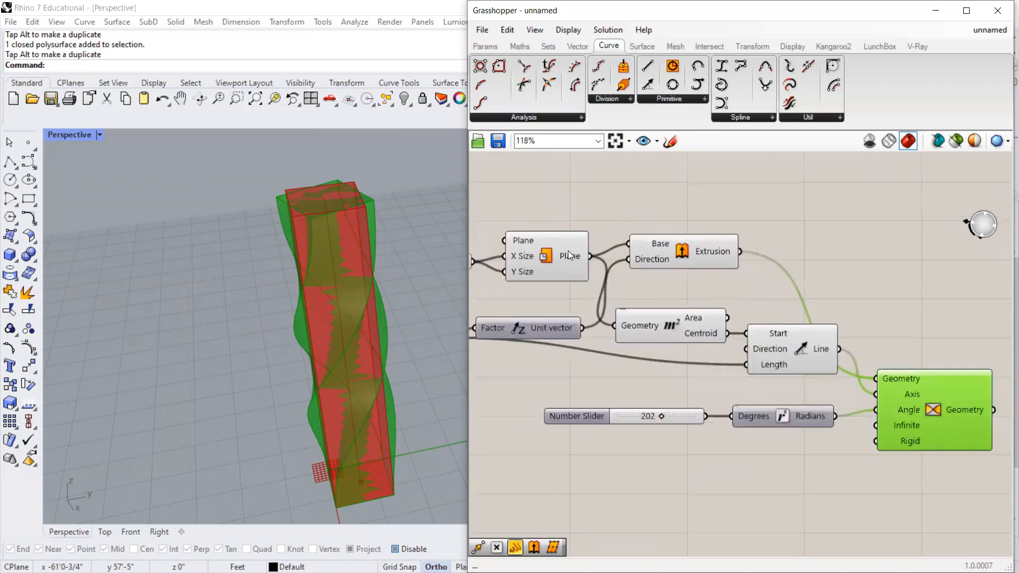
left_click(685, 208)
Turn off the preview of every component except Twist so only the twisted tower is displayed.
scroll(625, 268, "down", 2)
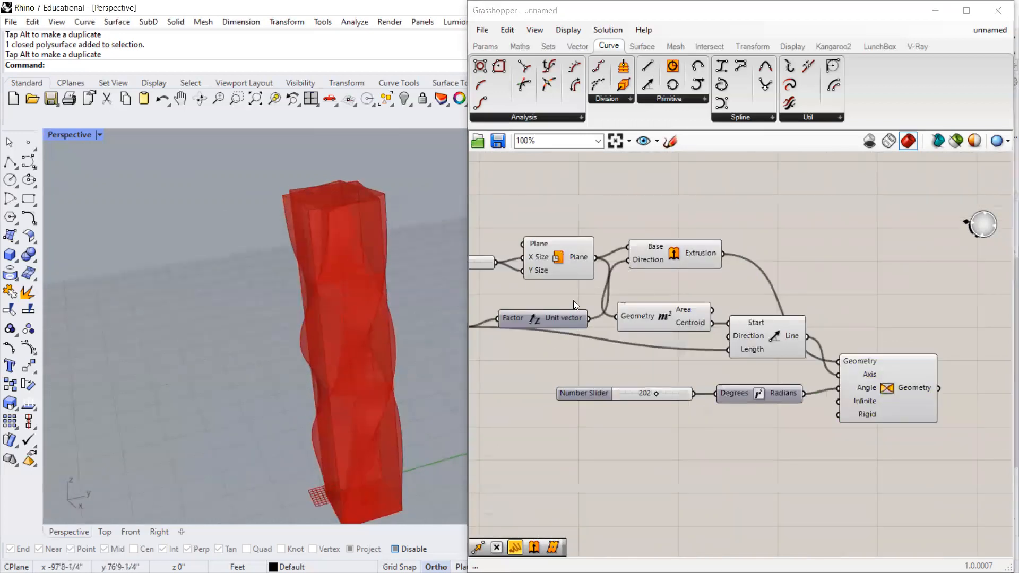
scroll(562, 239, "up", 2)
right_click(623, 272)
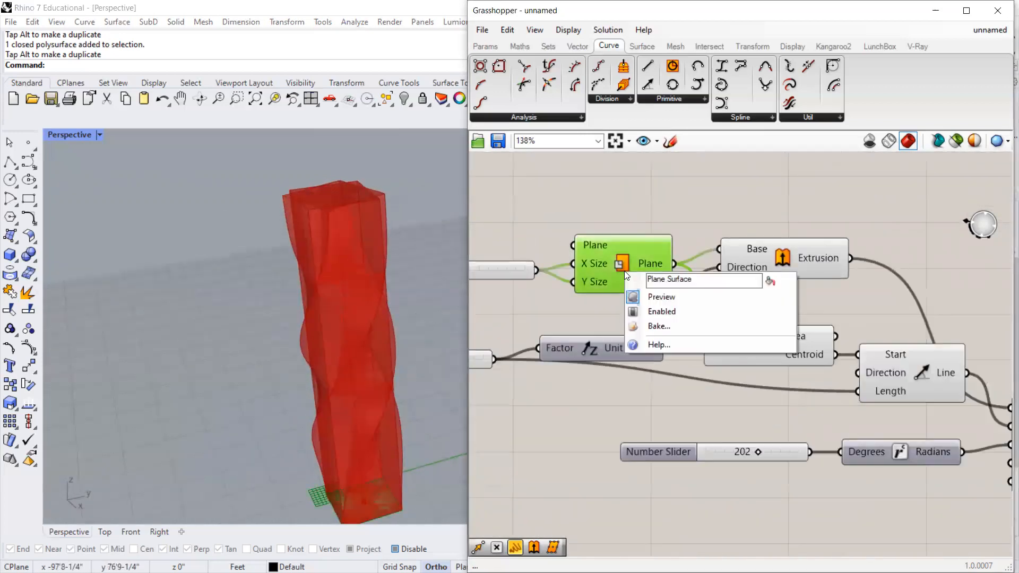
scroll(707, 219, "down", 6)
left_click(788, 224)
left_click_drag(791, 216, 560, 365)
scroll(671, 255, "up", 3)
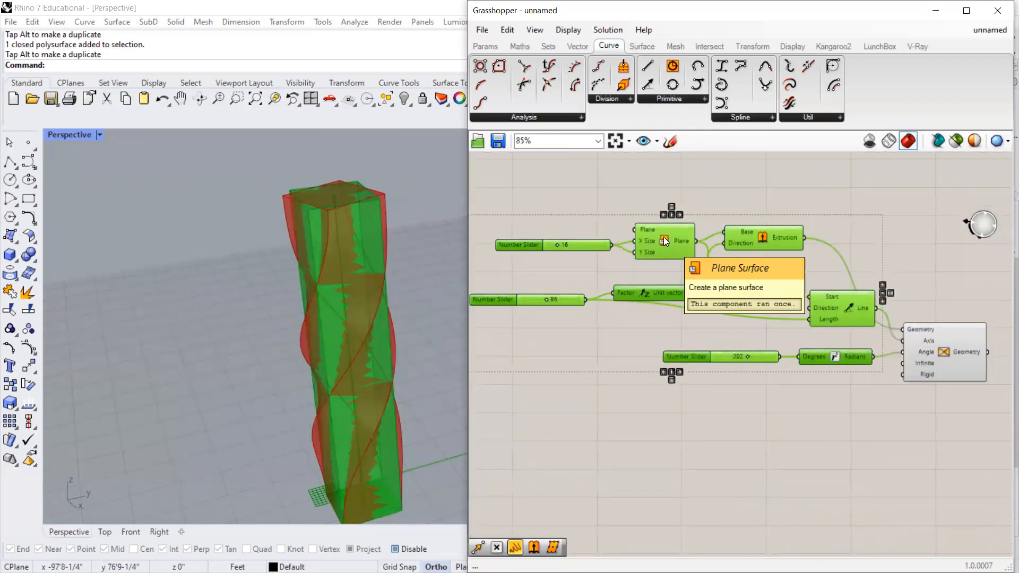
middle_click(663, 237)
left_click(705, 199)
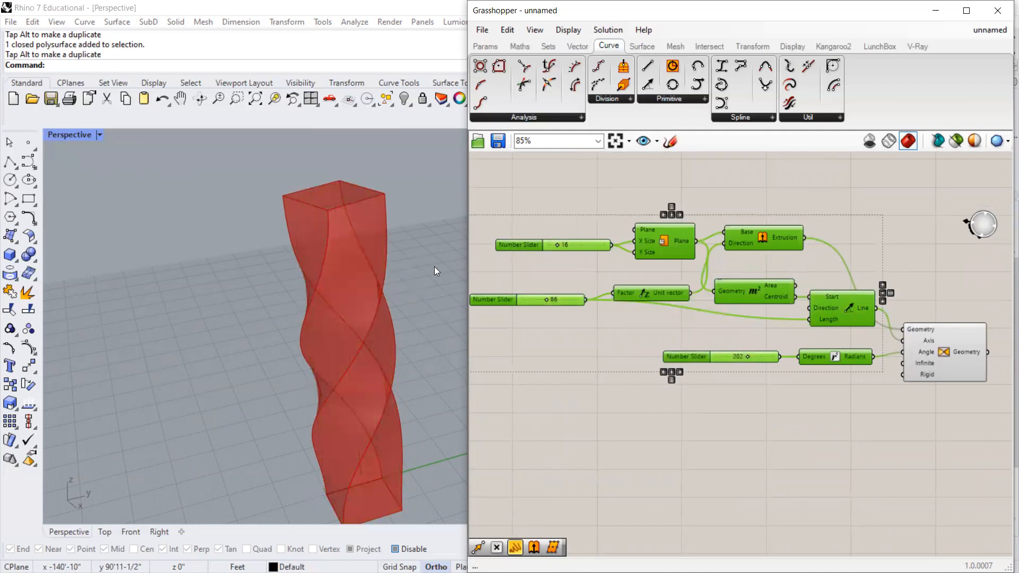
Clear the component selection and shift the Twist component slightly closer to Line SDL.
right_click_drag(372, 295, 311, 334)
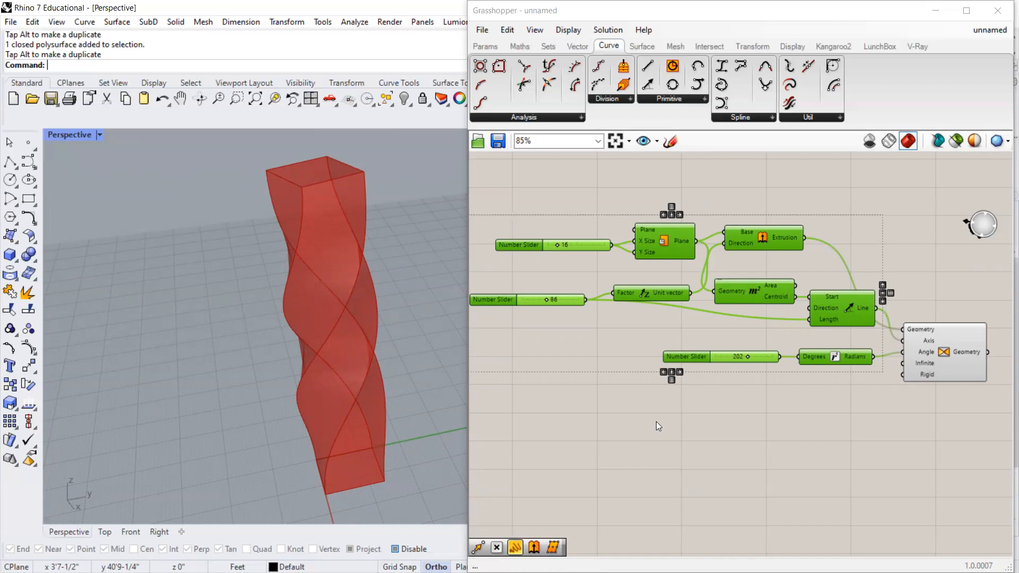
scroll(656, 421, "down", 3)
scroll(807, 371, "up", 3)
left_click_drag(724, 330, 740, 324)
left_click(766, 262)
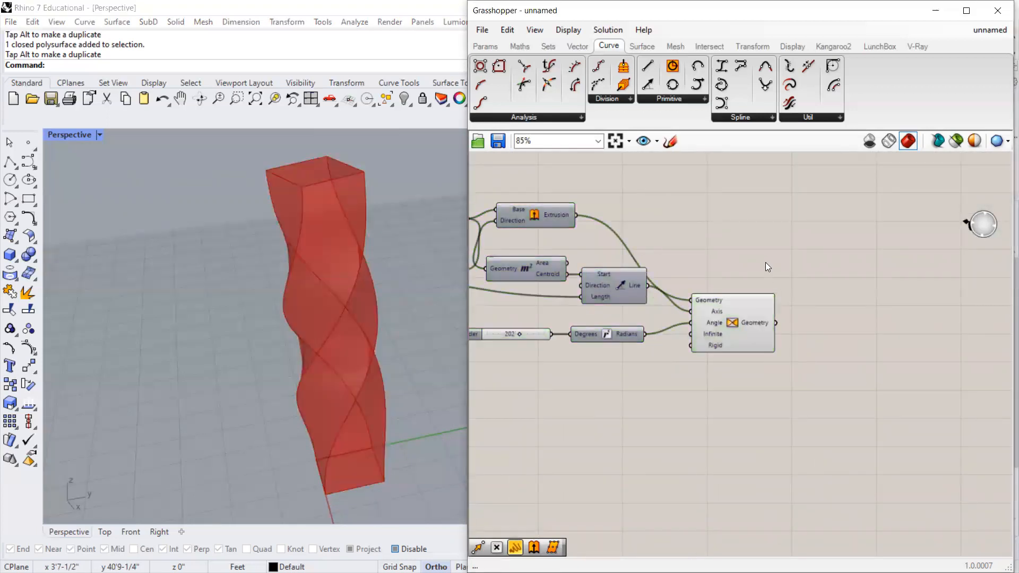
left_click_drag(728, 332, 716, 333)
left_click(704, 242)
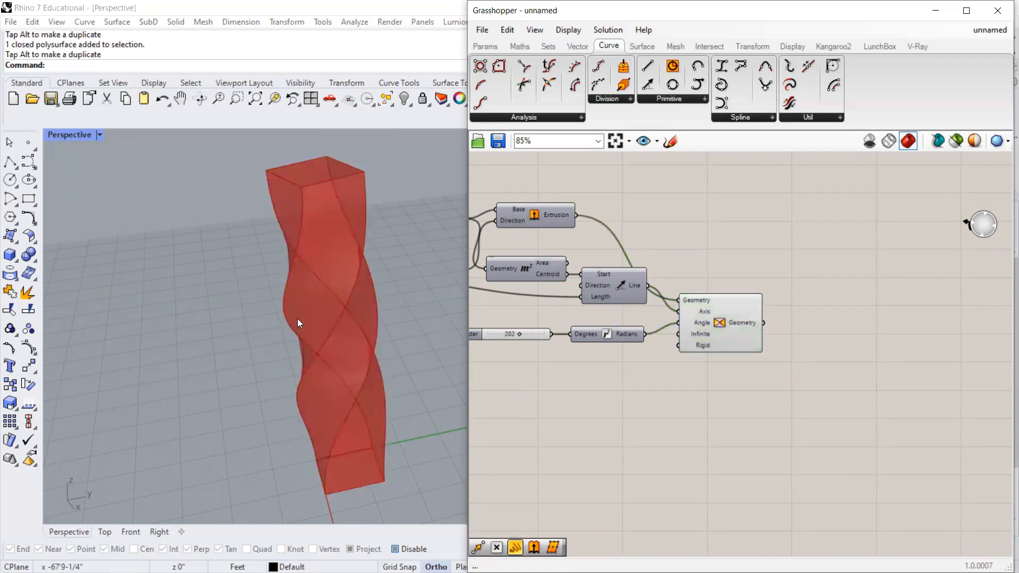
Add a Contour (ex) component for Brep or Mesh contours beside the Twist component.
scroll(301, 321, "down", 6)
right_click_drag(307, 324, 319, 324)
scroll(700, 275, "up", 3)
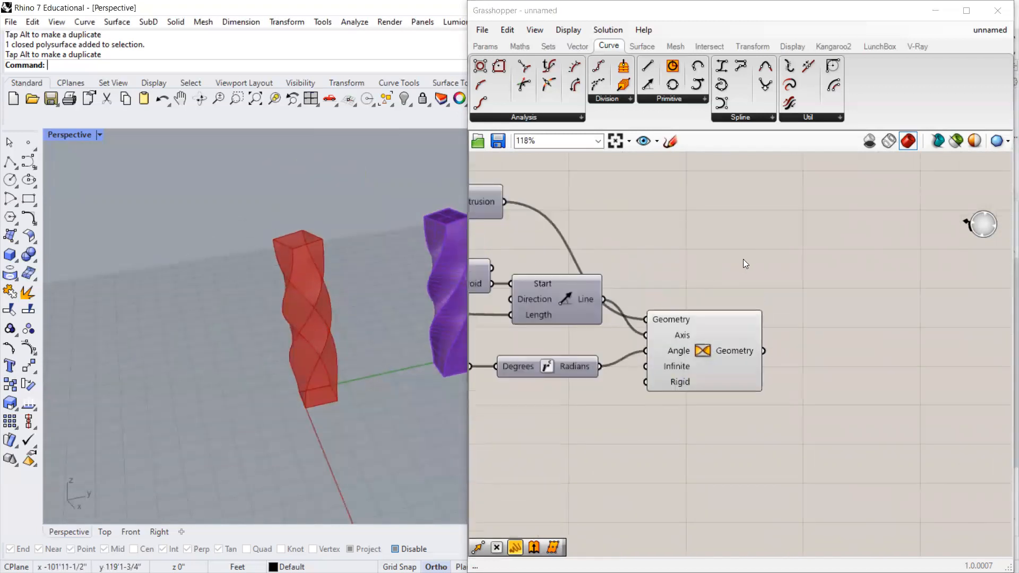
scroll(316, 302, "up", 5)
mouse_move(336, 296)
right_mouse_down()
mouse_move(272, 325)
mouse_move(325, 296)
right_mouse_up()
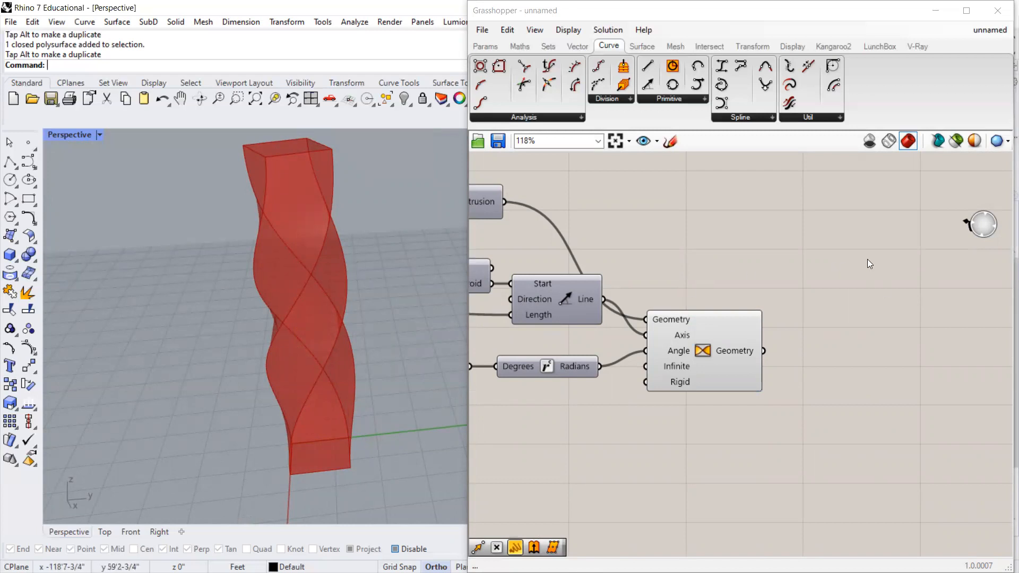
double_click(786, 261)
type("co")
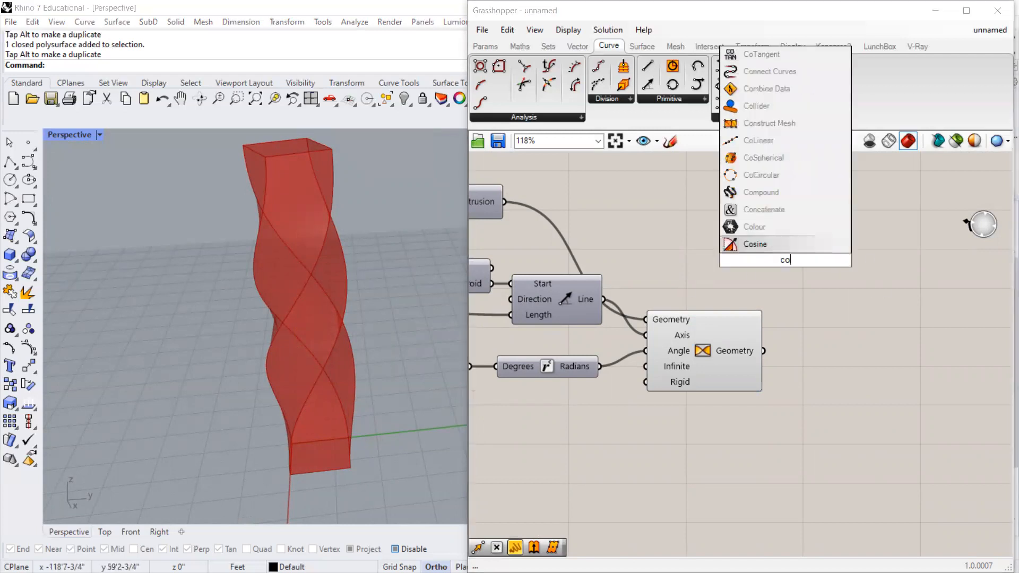
type("nto")
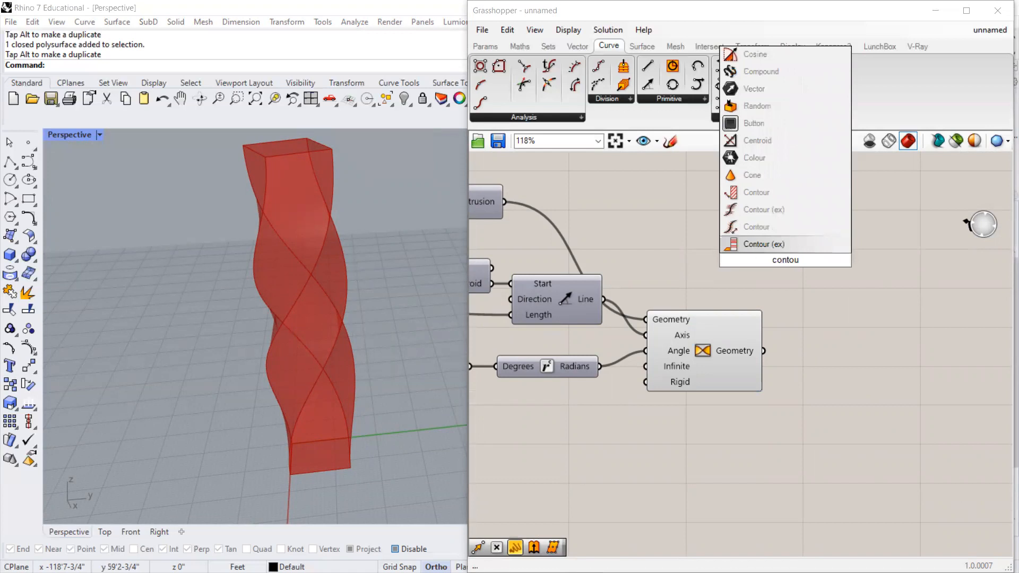
type("u")
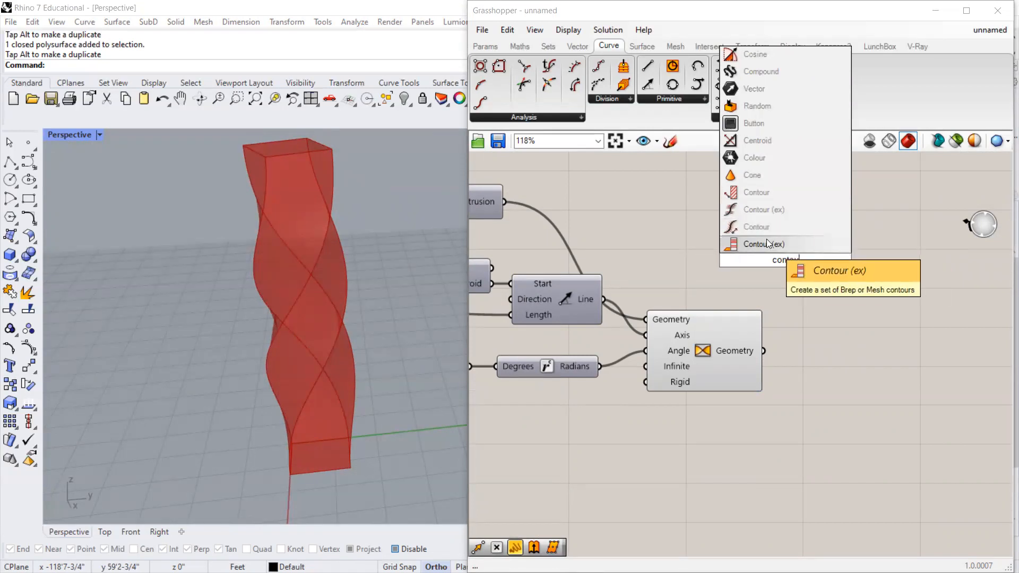
left_click(766, 238)
left_click_drag(788, 275, 862, 392)
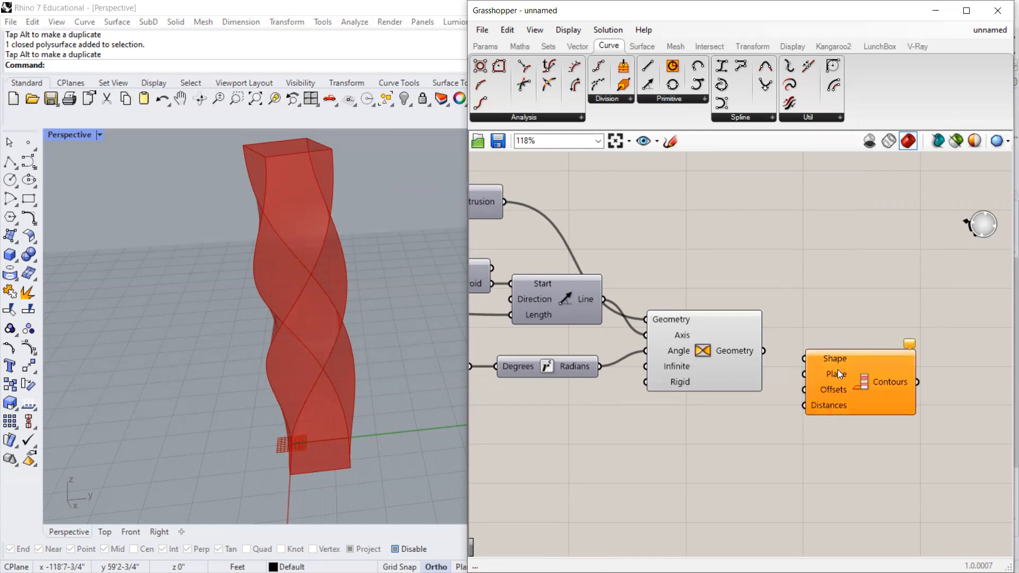
Connect the Twist component's Geometry output to the Shape input of Contour (ex).
mouse_move(836, 390)
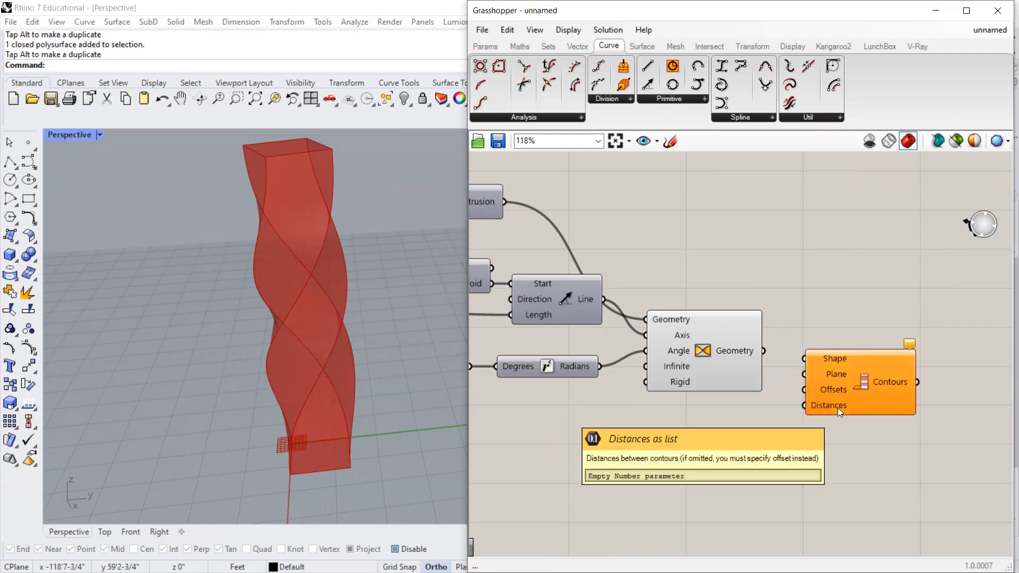
mouse_move(858, 372)
left_mouse_down()
mouse_move(855, 385)
mouse_move(862, 362)
left_mouse_up()
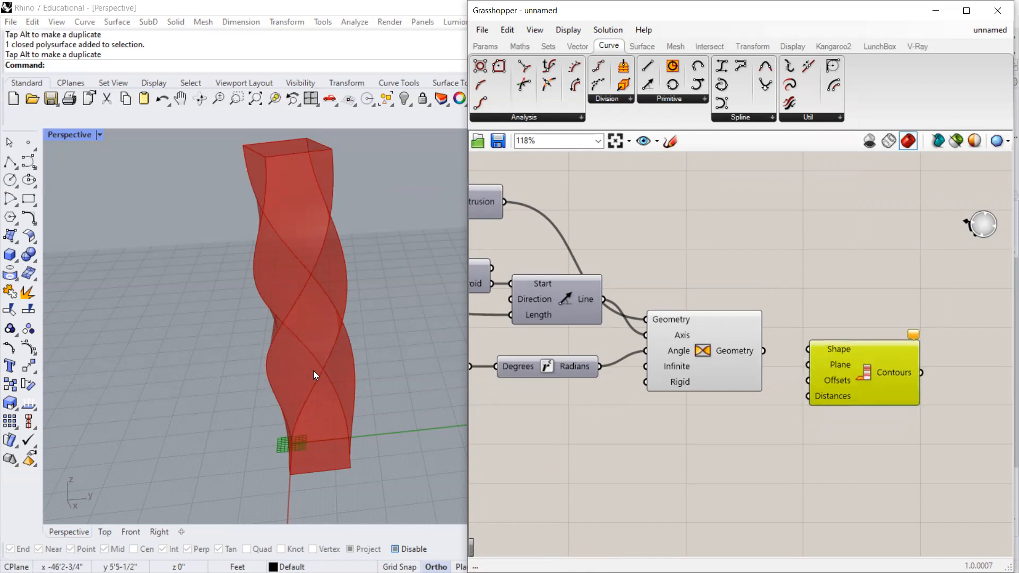
left_click(764, 341)
left_click_drag(763, 348, 807, 349)
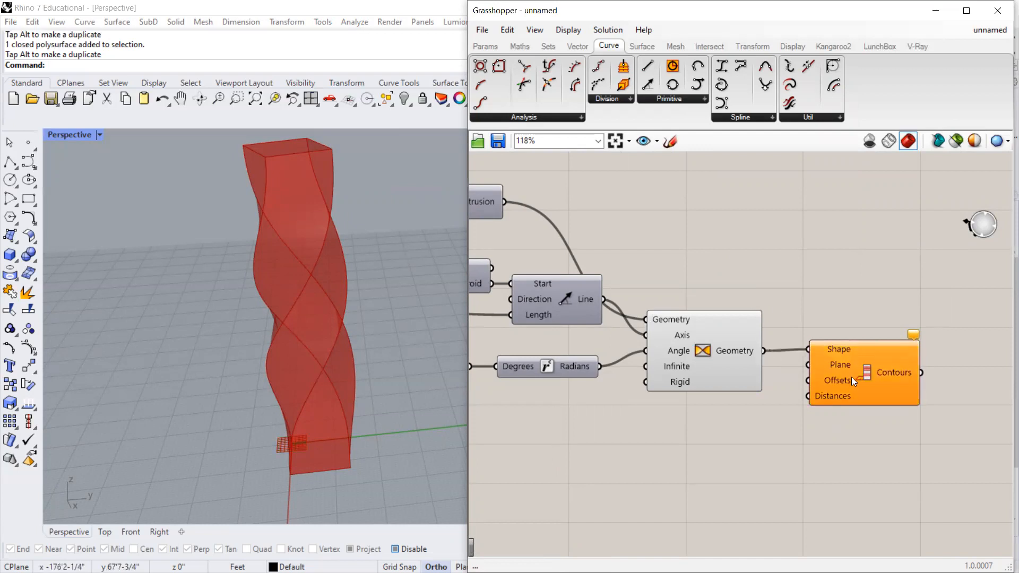
Reposition Contour (ex) slightly lower beside Twist and check what its Offsets and Distances inputs expect.
left_click_drag(851, 377, 846, 393)
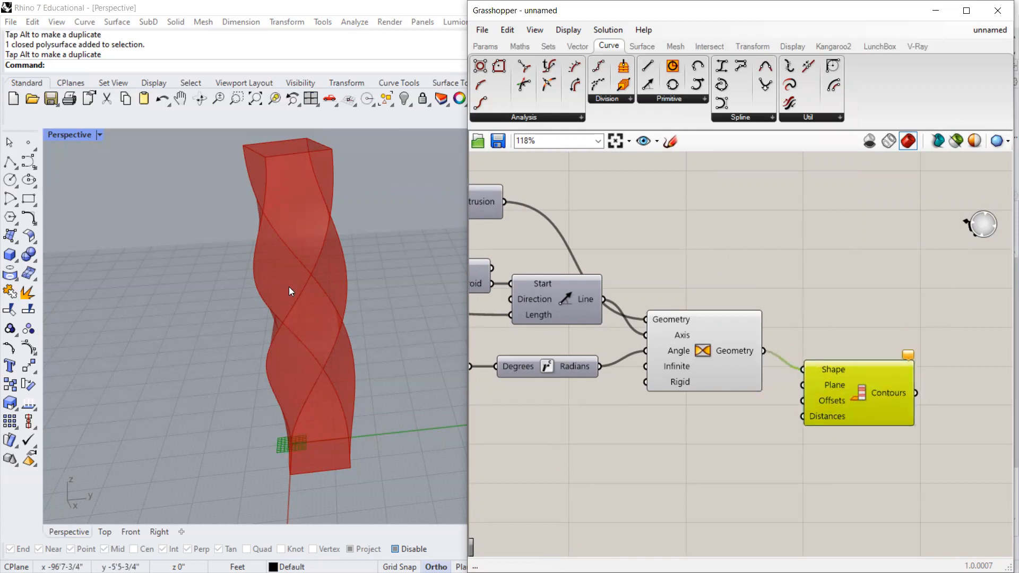
left_click(740, 363)
left_click(756, 260)
right_click_drag(855, 463, 848, 434)
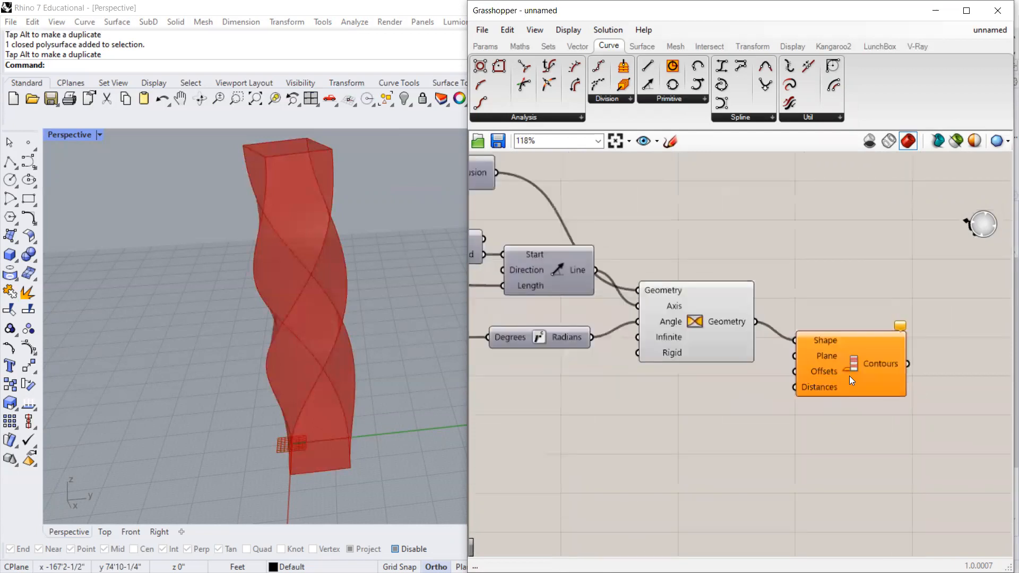
left_click_drag(849, 376, 848, 392)
mouse_move(822, 373)
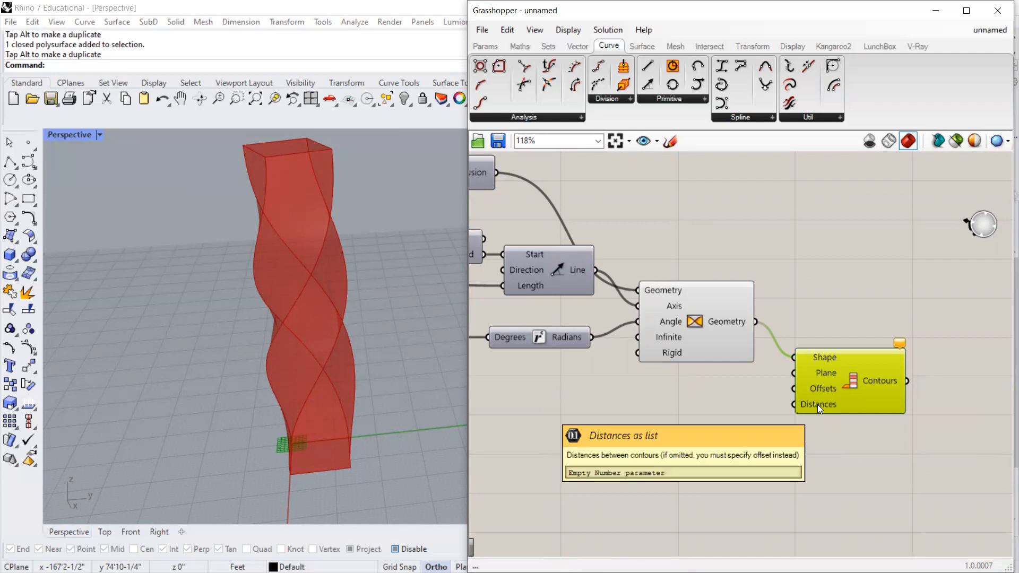
left_click(823, 335)
left_click_drag(837, 393, 834, 399)
Duplicate the twist angle slider, set the copy's upper limit to 50 and connect it to the Distances input of Contour (ex).
scroll(864, 306, "down", 3)
scroll(831, 332, "up", 2)
scroll(878, 388, "down", 2)
left_click(597, 348)
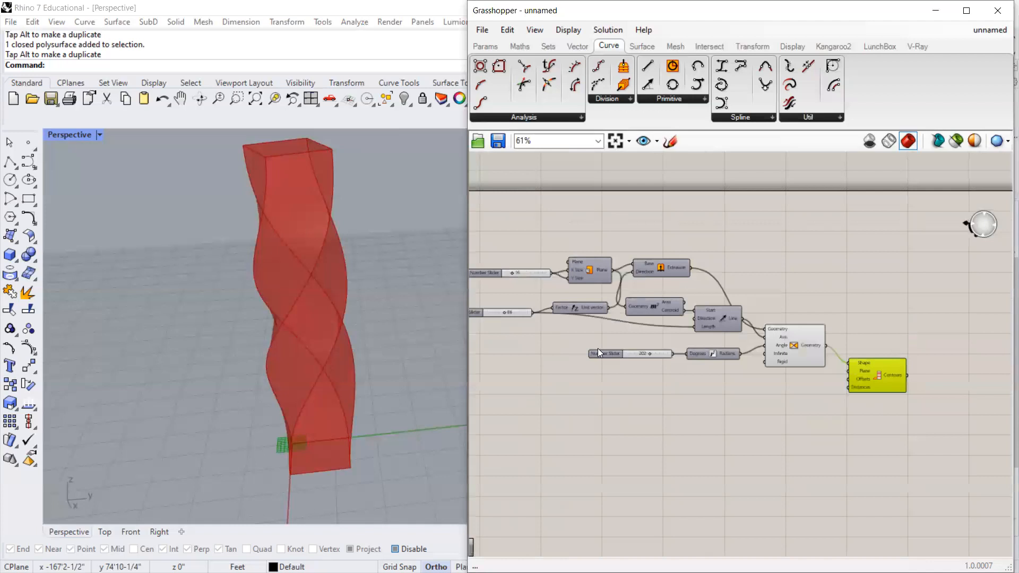
left_click_drag(600, 353, 748, 413, "alt")
scroll(827, 390, "up", 4)
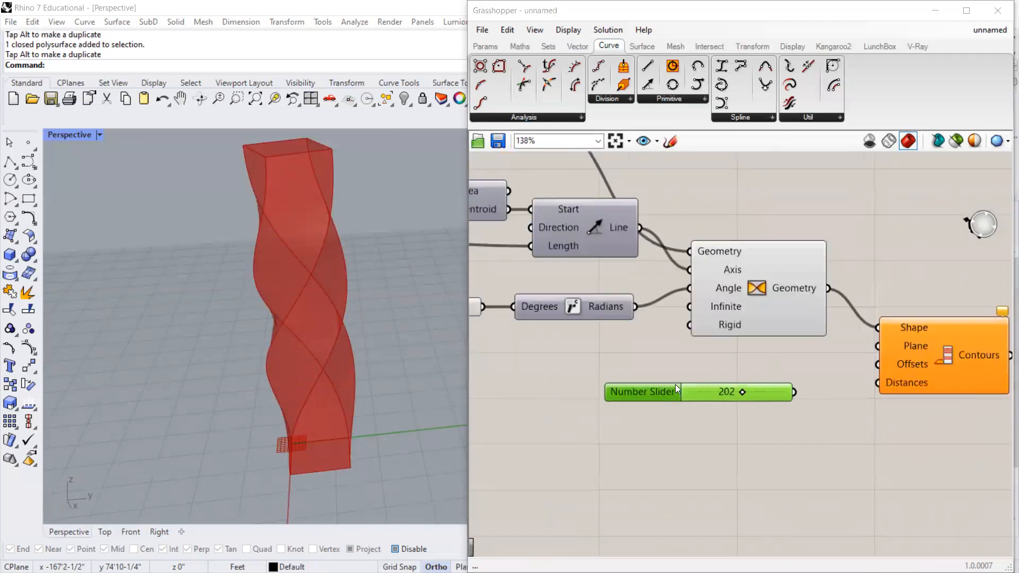
double_click(675, 391)
double_click(730, 428)
type("50")
key("Return")
left_click(674, 521)
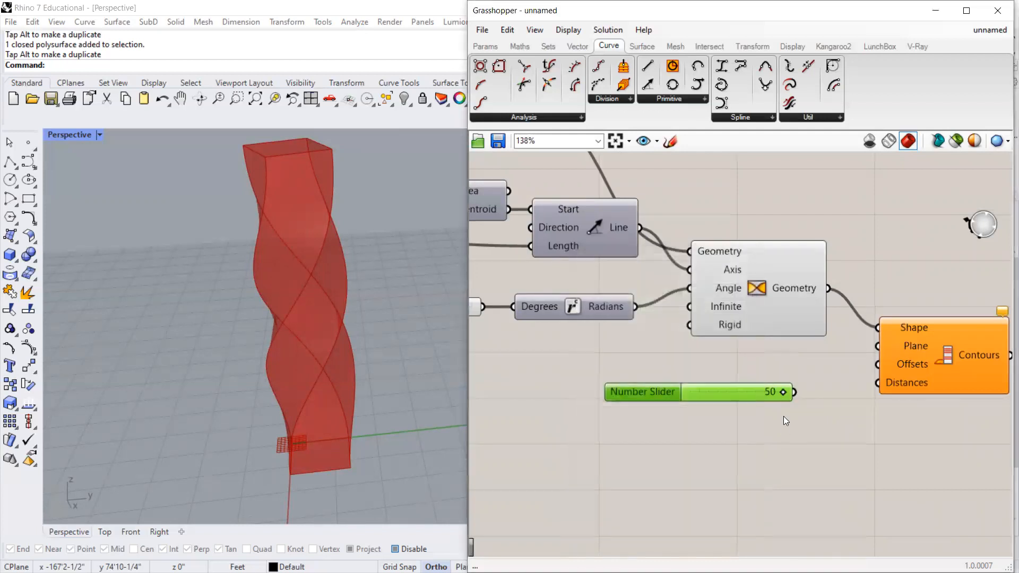
left_click_drag(794, 394, 877, 383)
Copy the Distances slider, connect the copy to the Offsets input of Contour (ex) and set it to 15.
left_click_drag(673, 397, 651, 367)
key("ctrl+c")
key("ctrl+v")
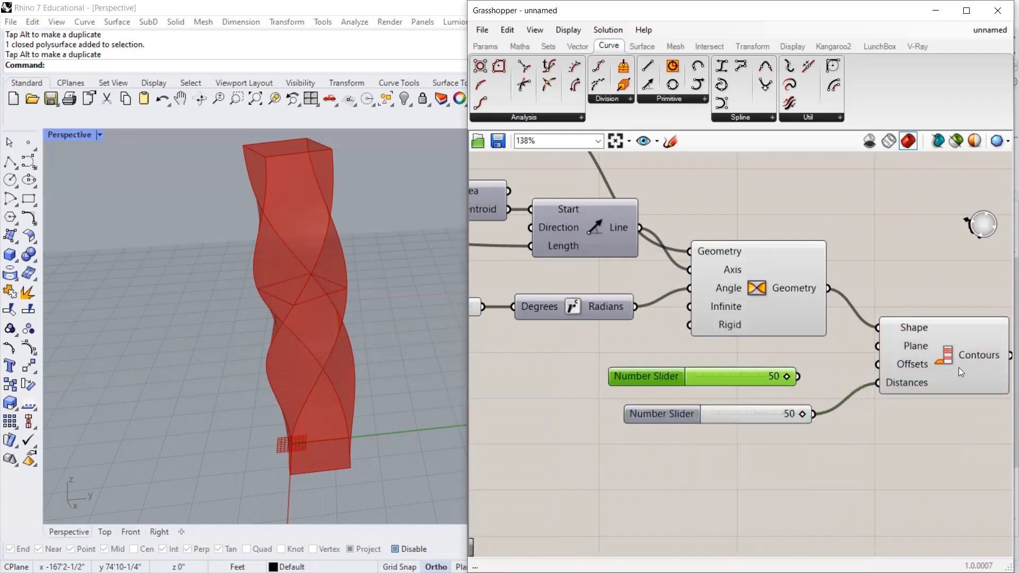
left_click_drag(801, 371, 875, 364)
left_click_drag(783, 376, 717, 377)
scroll(717, 376, "down", 2)
left_click(873, 359)
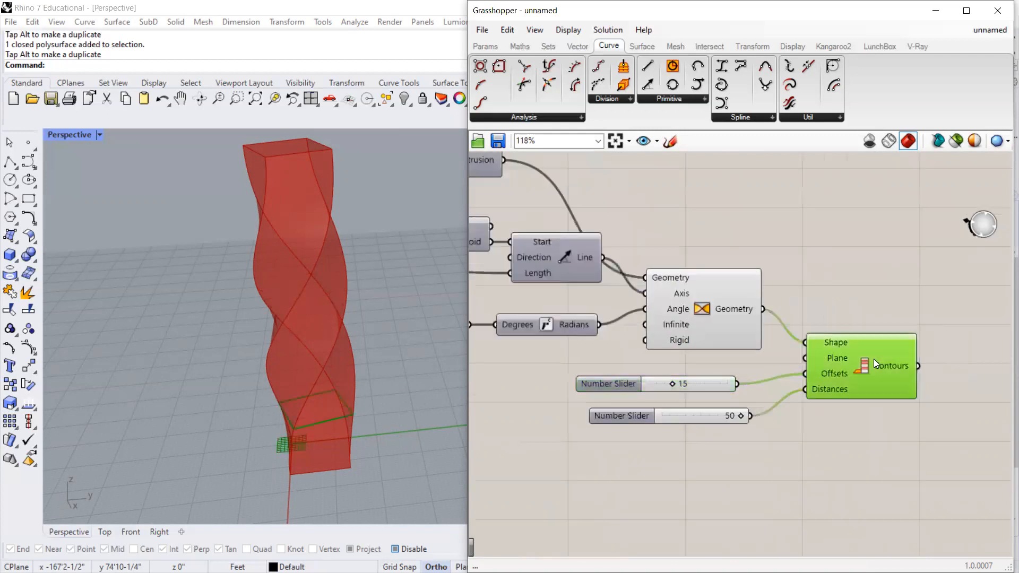
double_click(795, 219)
type("cont")
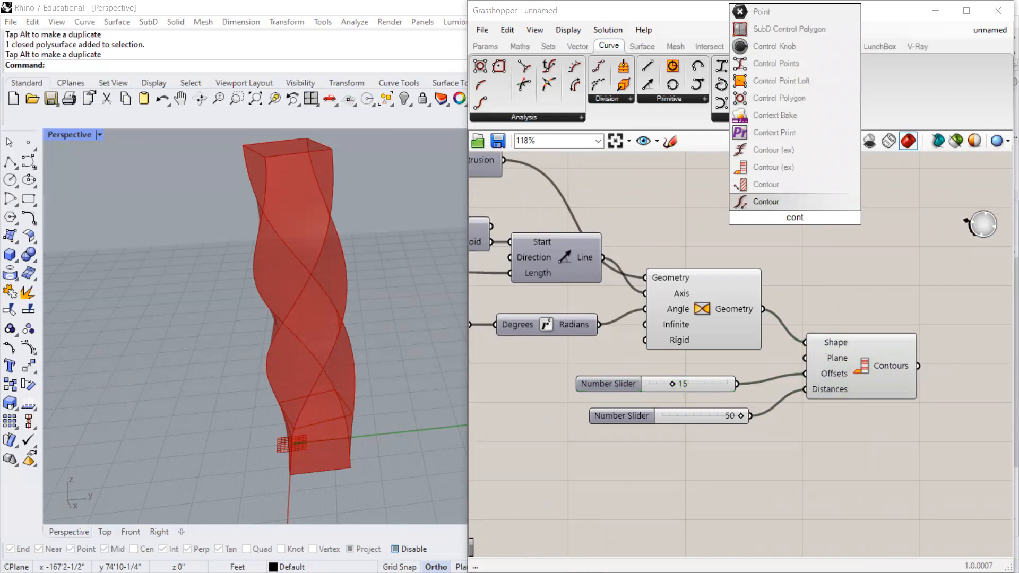
type("rou")
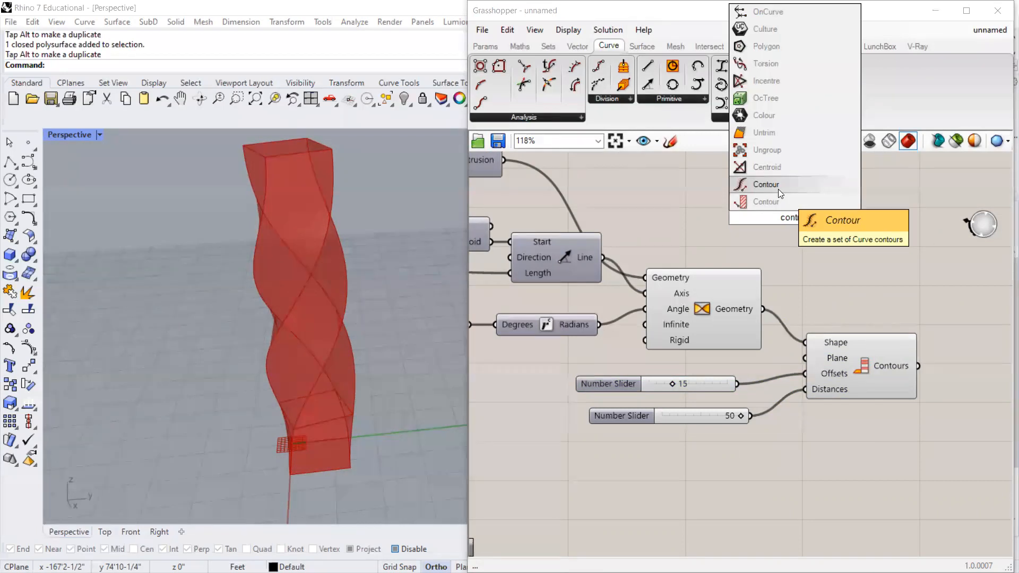
Set the Offsets slider to 29 and the Distances slider to 13, placing the Distances slider slightly lower.
scroll(804, 385, "down", 2)
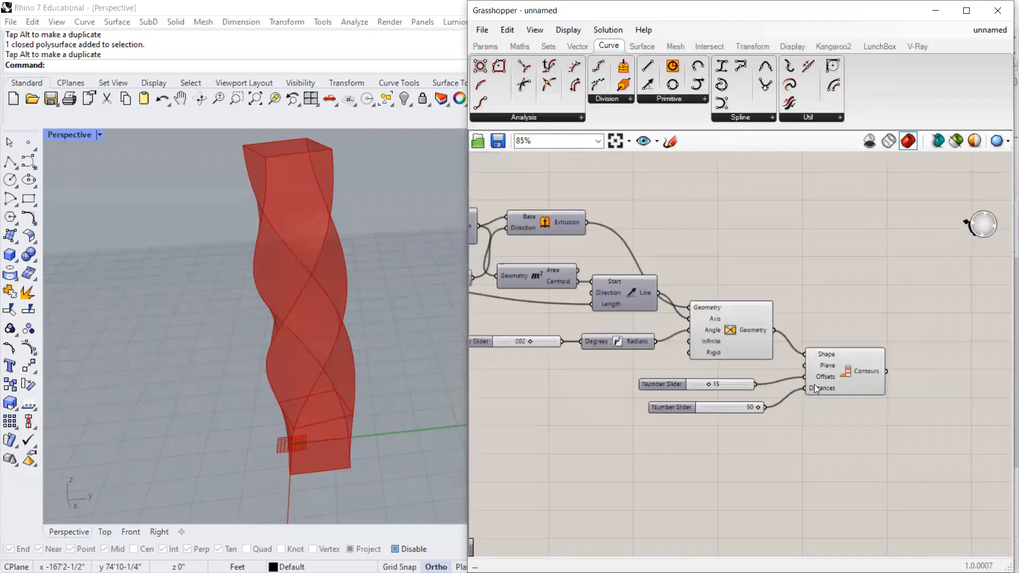
scroll(814, 384, "up", 3)
left_click(601, 375)
left_click_drag(613, 385, 642, 394)
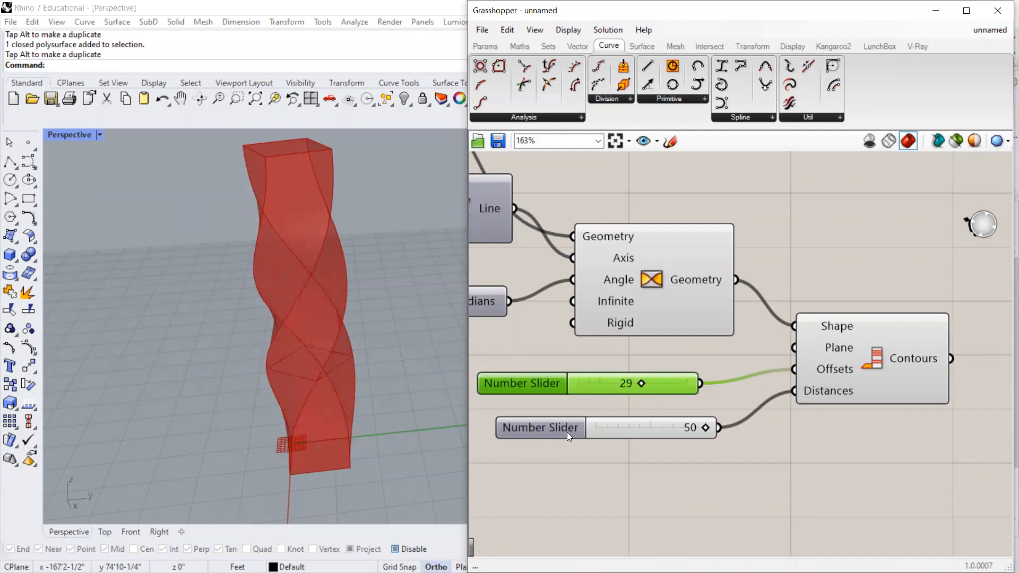
left_click_drag(592, 422, 586, 441)
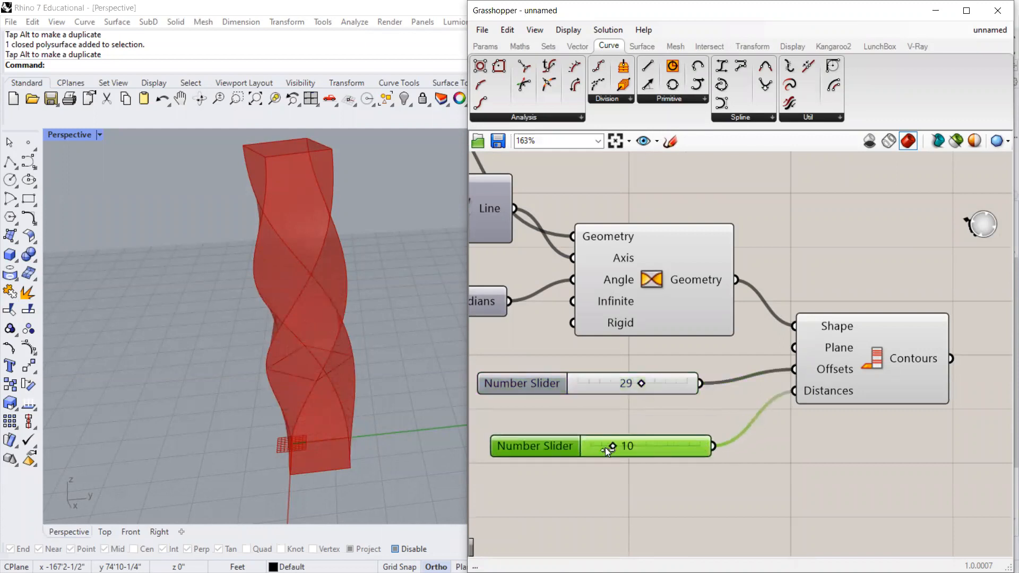
left_click_drag(593, 444, 622, 445)
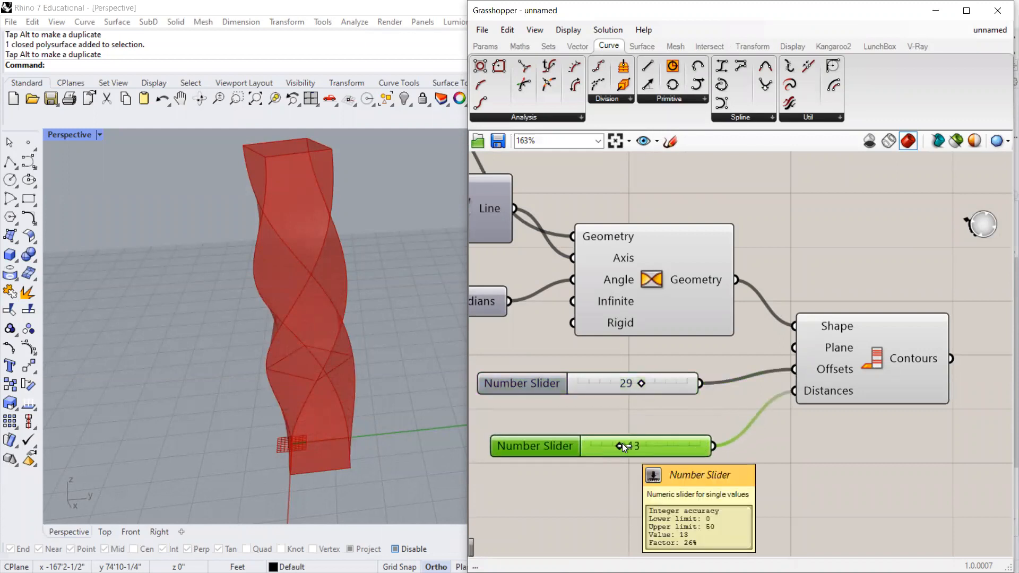
left_click(619, 421)
Highlight Contour (ex) and examine the section curves it produces on the twisted tower.
scroll(295, 389, "down", 8)
scroll(297, 391, "up", 8)
scroll(308, 399, "down", 8)
scroll(340, 395, "up", 4)
left_click(840, 381)
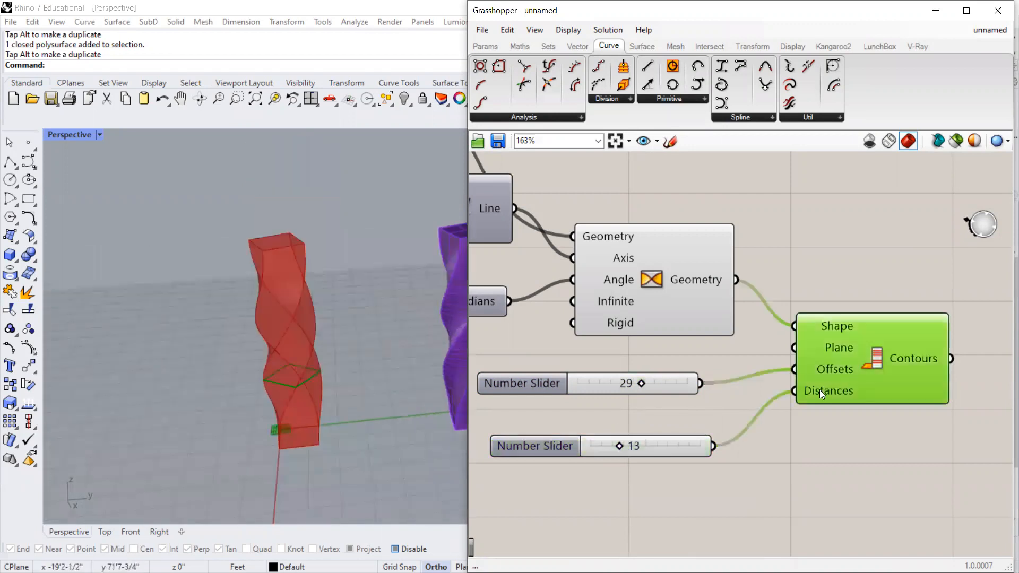
scroll(284, 435, "up", 5)
scroll(318, 425, "down", 2)
left_click_drag(845, 370, 851, 352)
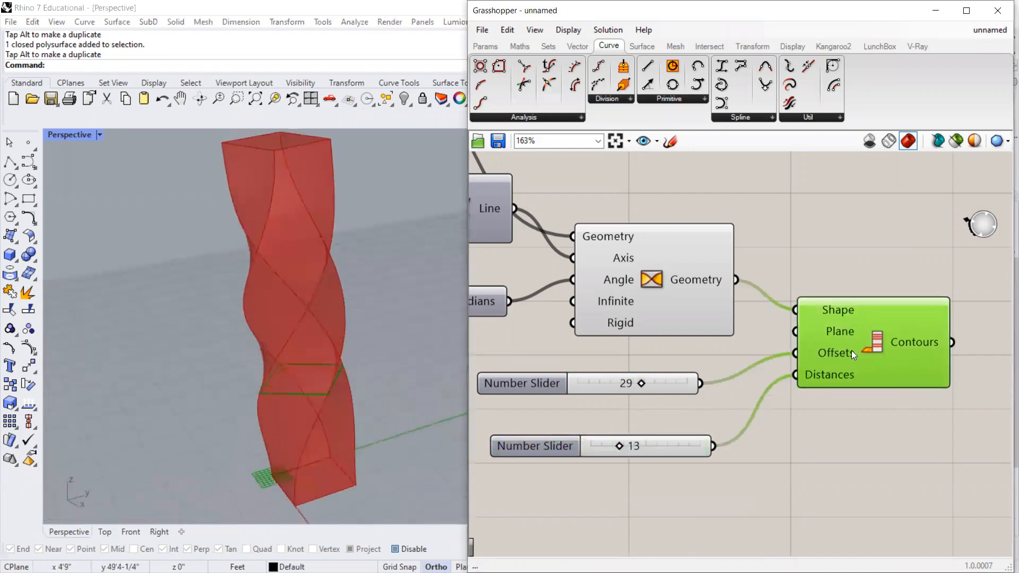
Disconnect the slider from the Offsets input and highlight Contour (ex) to check the contours driven by Distances alone.
double_click(719, 195)
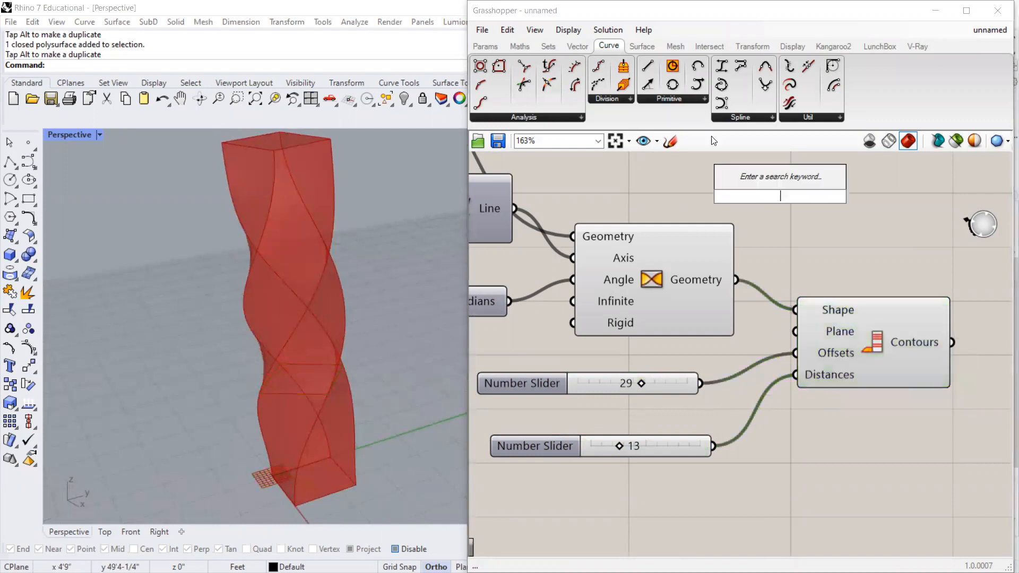
type("cont")
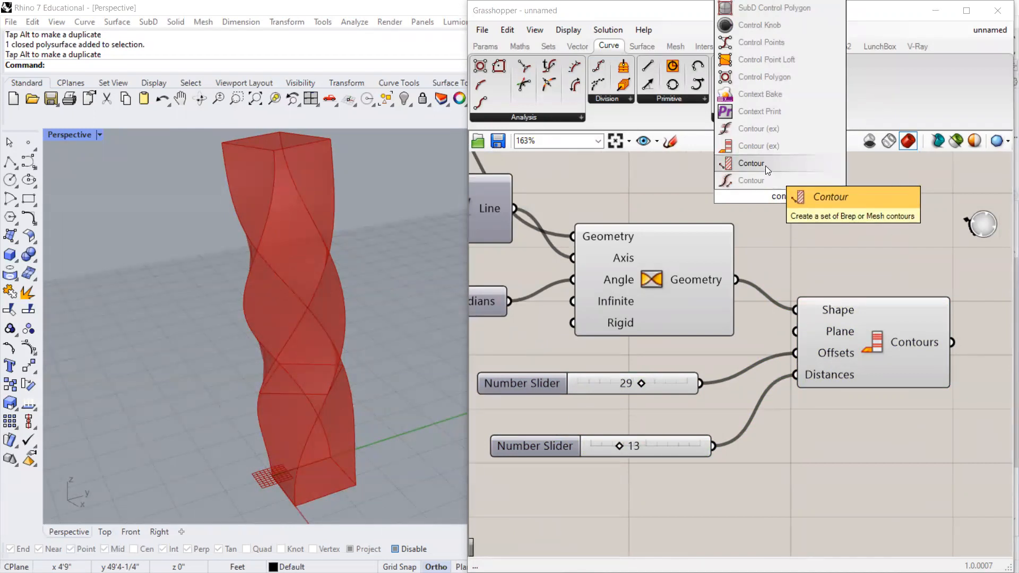
left_click_drag(797, 354, 696, 382, "ctrl")
left_click_drag(623, 384, 634, 374)
left_click(861, 364)
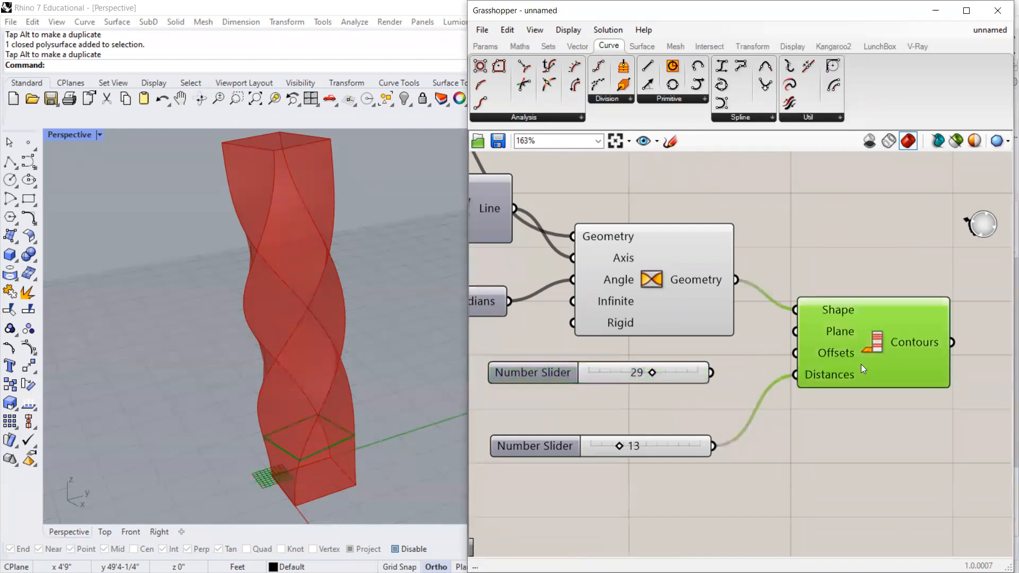
Move Contour (ex) lower, connect the 29 slider to its Offsets input and set the Distances slider to 5.
left_click_drag(860, 364, 877, 413)
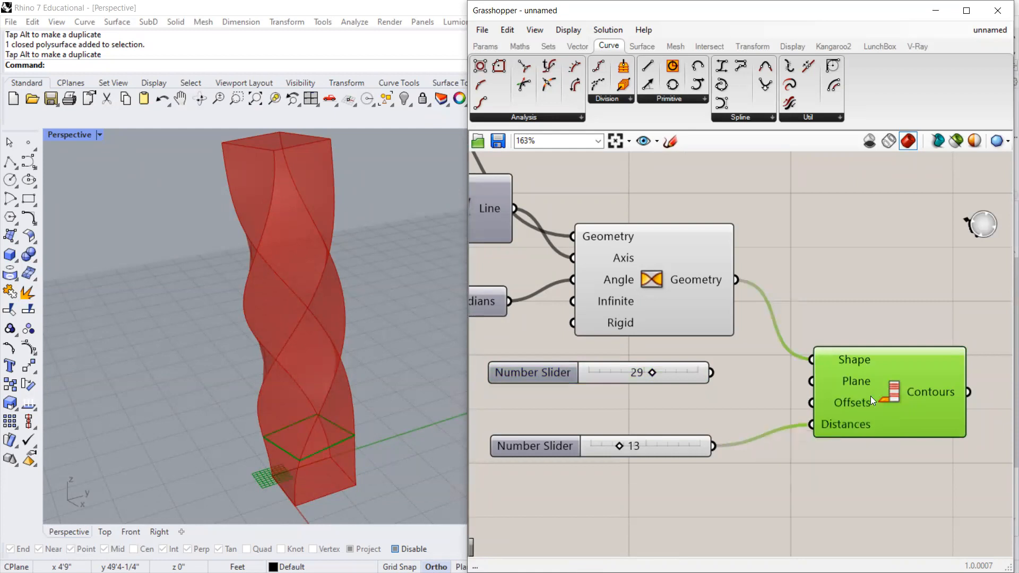
left_click_drag(712, 373, 812, 403)
left_click_drag(585, 451, 615, 455)
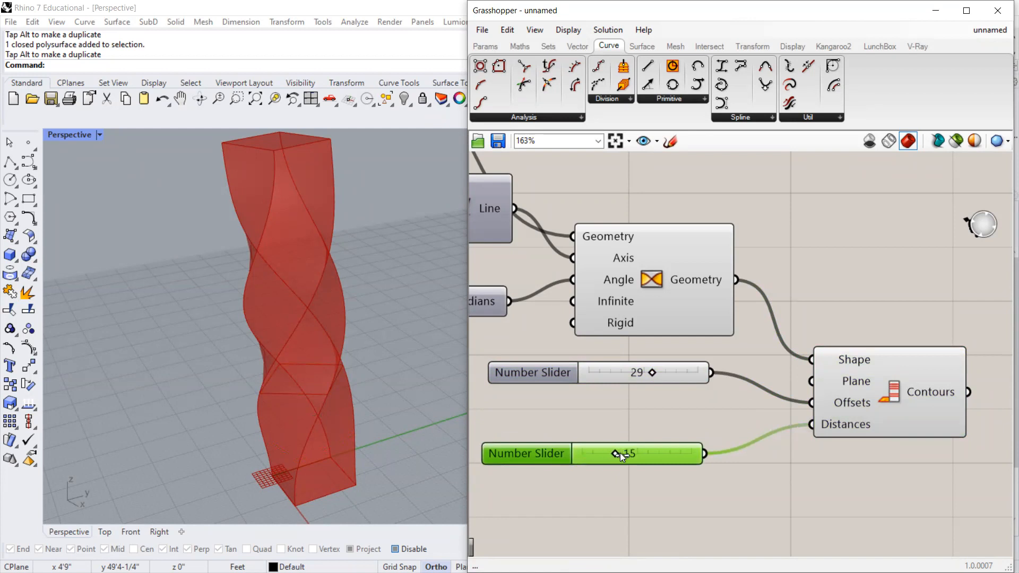
left_click_drag(625, 454, 593, 453)
left_click(637, 412)
Add the surface Contour component with a Distance input and place it above Contour (ex).
double_click(835, 271)
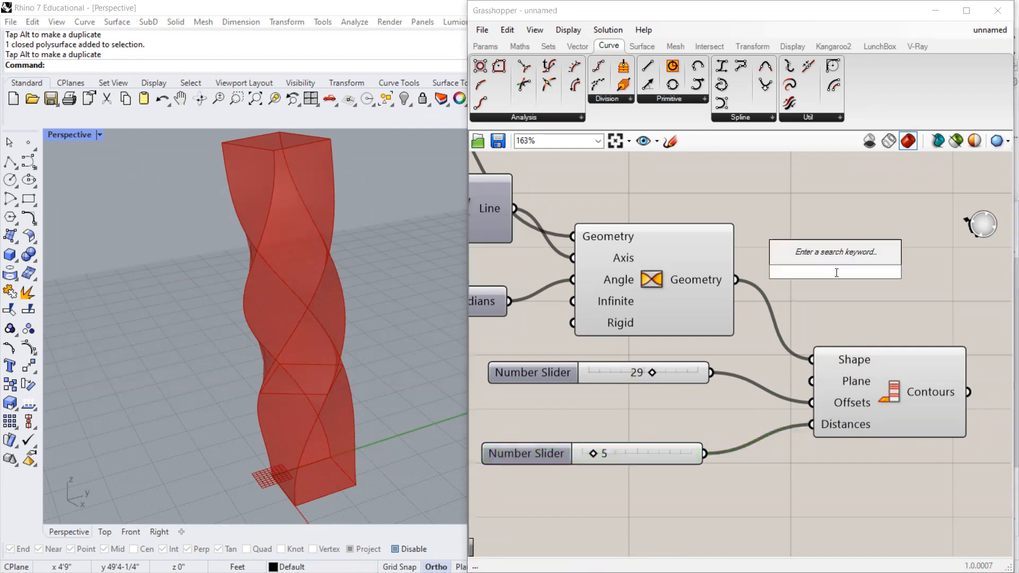
type("cont")
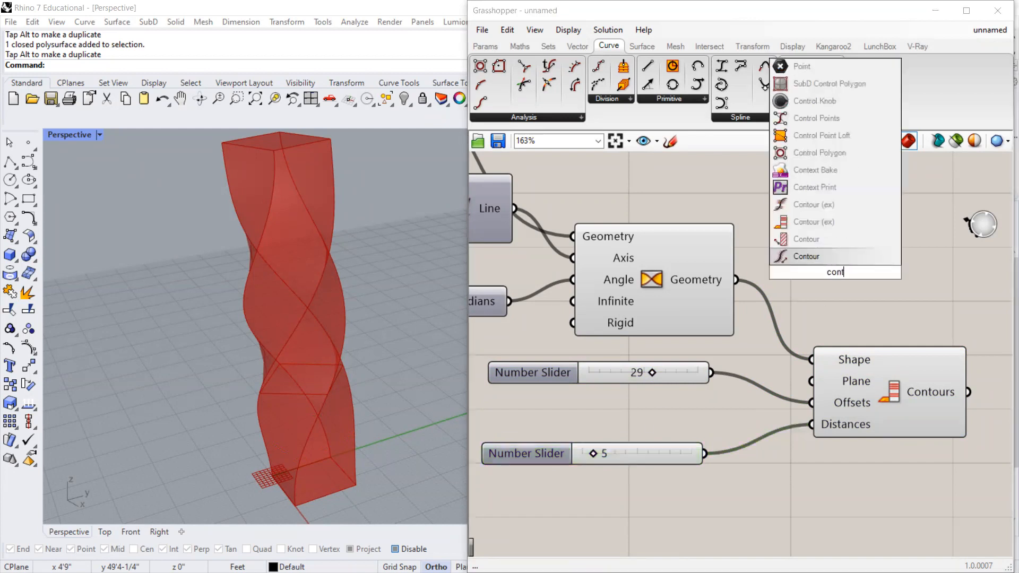
left_click(815, 238)
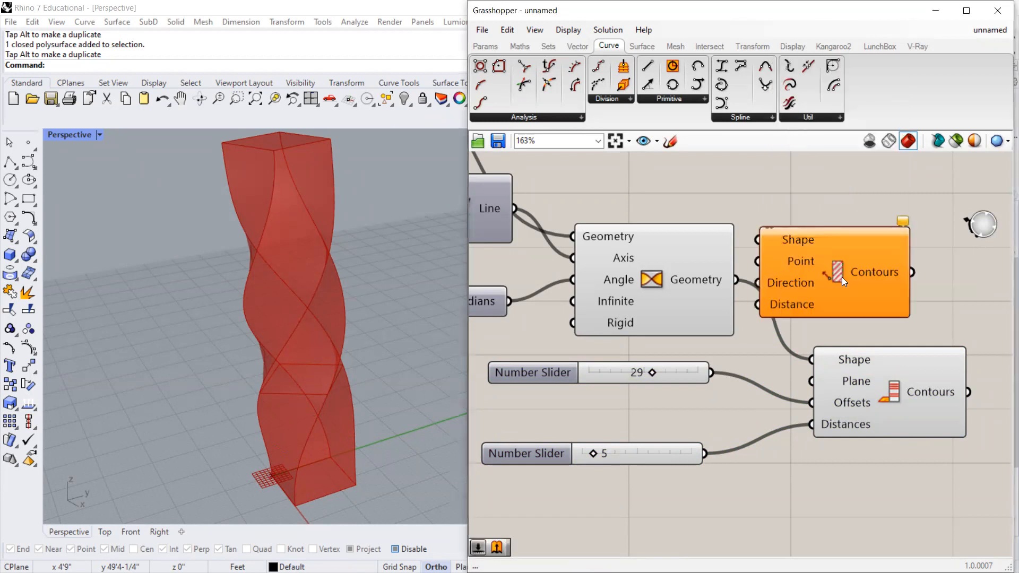
left_click_drag(841, 277, 901, 282)
Highlight Contour (ex) and set its Offsets slider to 38 and its Distances slider to 10.
left_click_drag(850, 399, 843, 414)
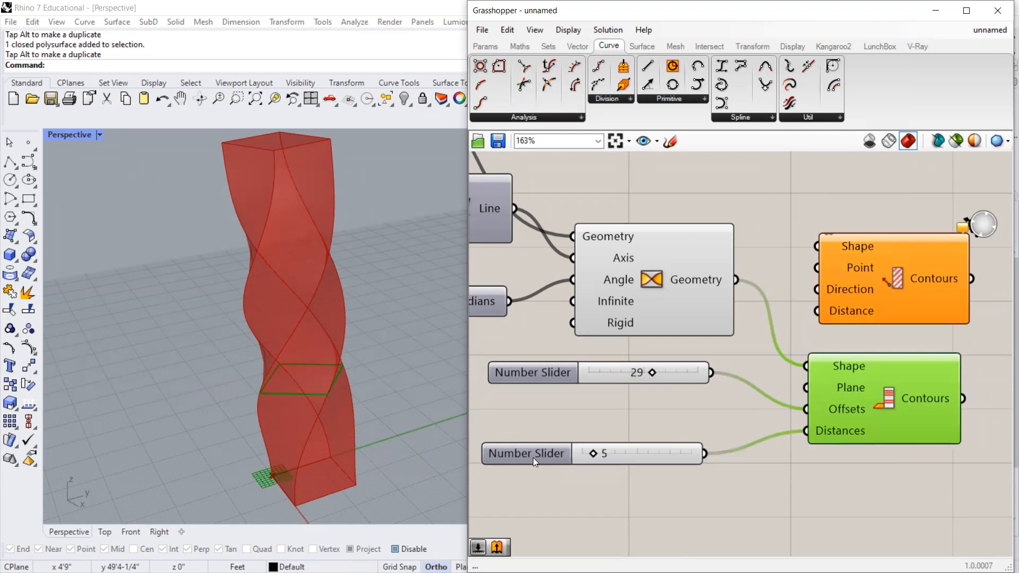
left_click_drag(651, 372, 628, 374)
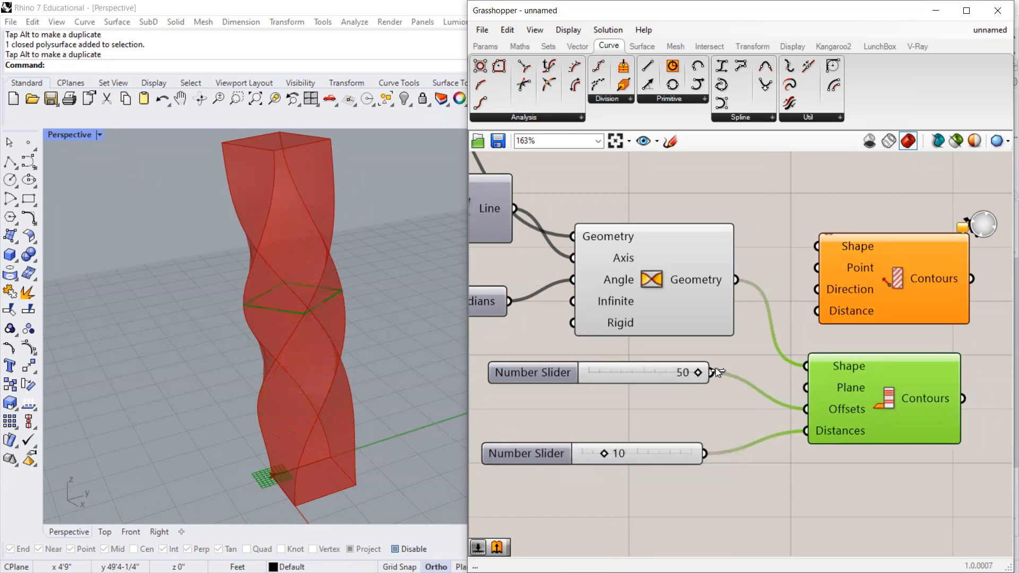
left_click_drag(850, 402, 852, 407)
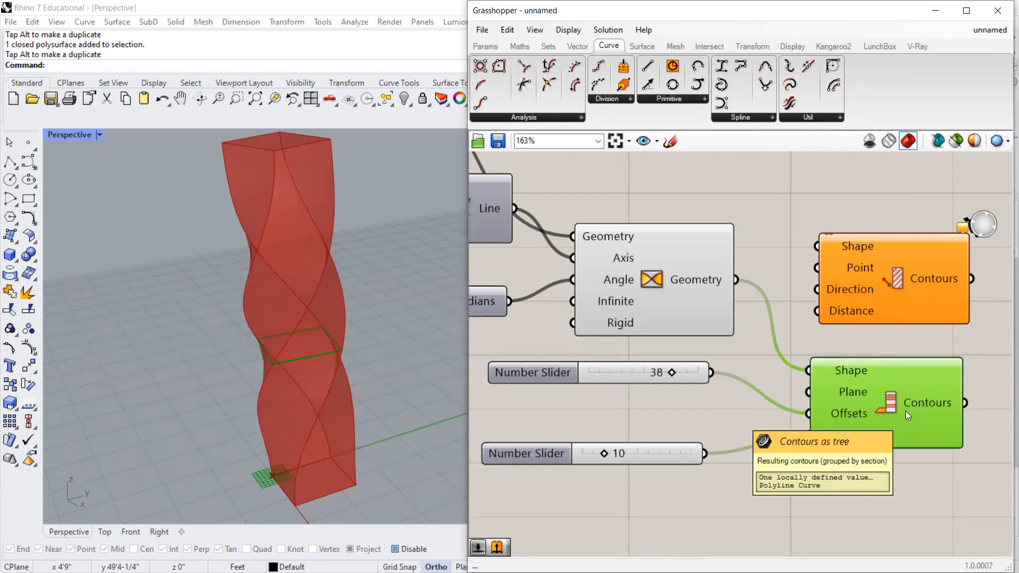
Replace Contour (ex) with the new Contour component, connecting the Twist Geometry output to its Shape input.
left_click_drag(905, 411, 889, 418)
key("Delete")
left_click_drag(887, 320, 863, 437)
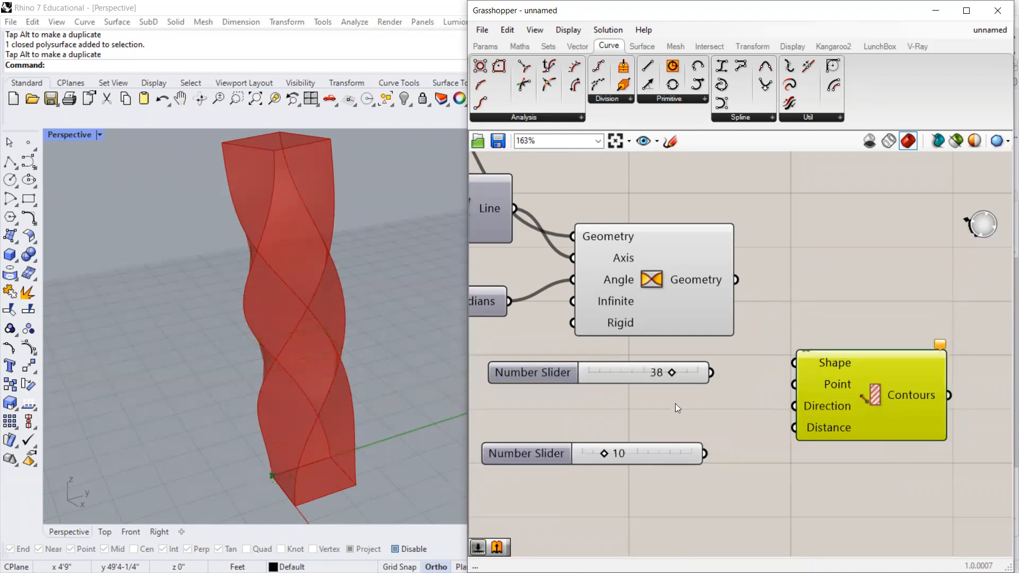
left_click_drag(737, 281, 824, 368)
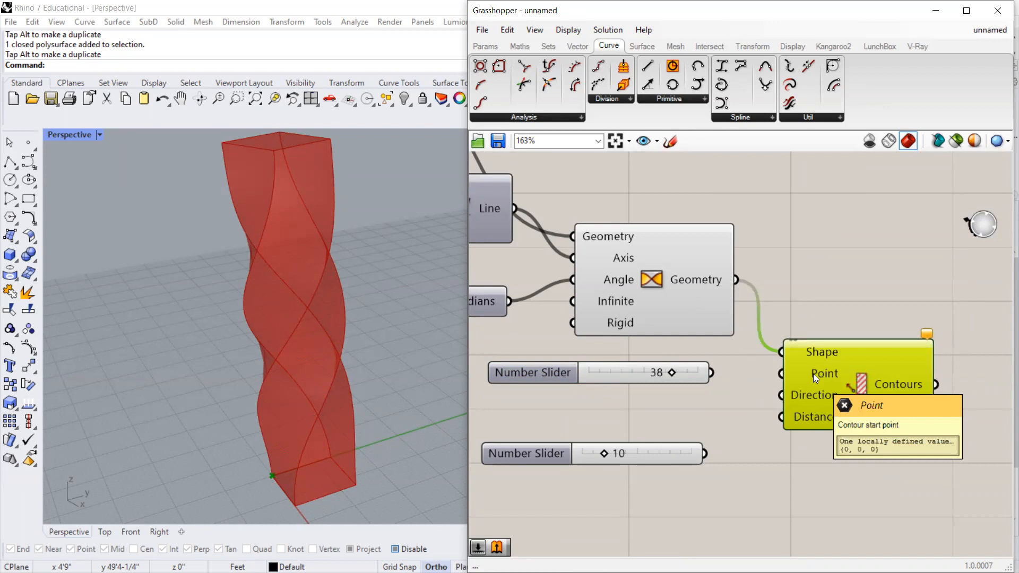
Delete the unused 38 slider and connect the remaining slider, moved closer, to the Distance input of Contour.
left_click_drag(647, 374, 639, 402)
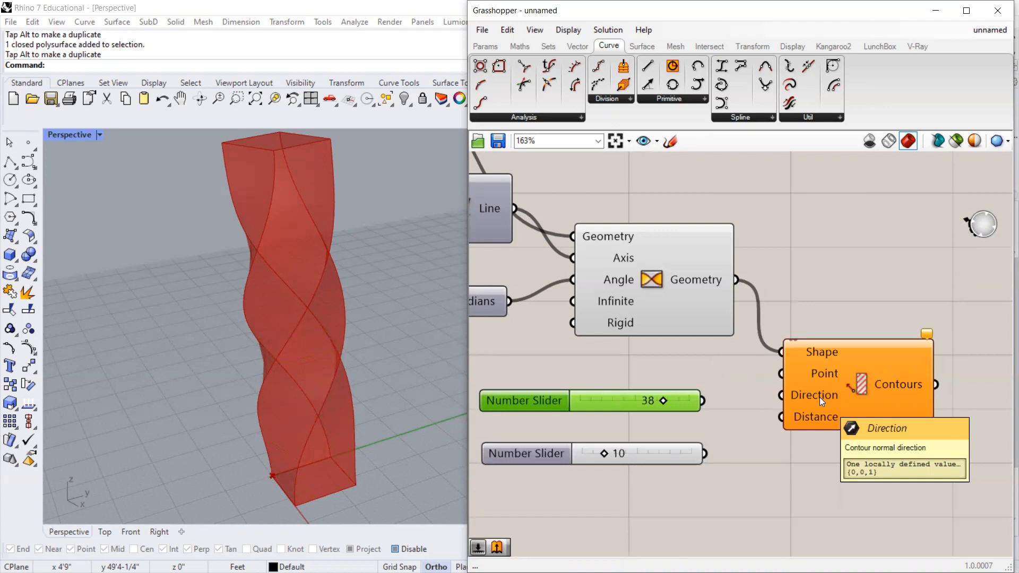
left_click_drag(622, 398, 635, 395)
key("Delete")
left_click_drag(571, 447, 591, 426)
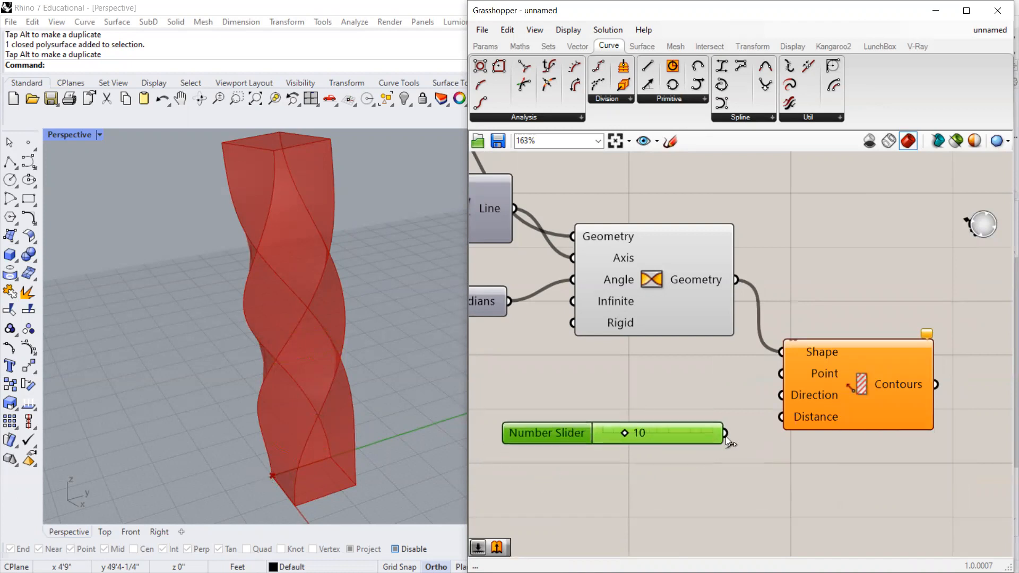
left_click_drag(725, 433, 781, 417)
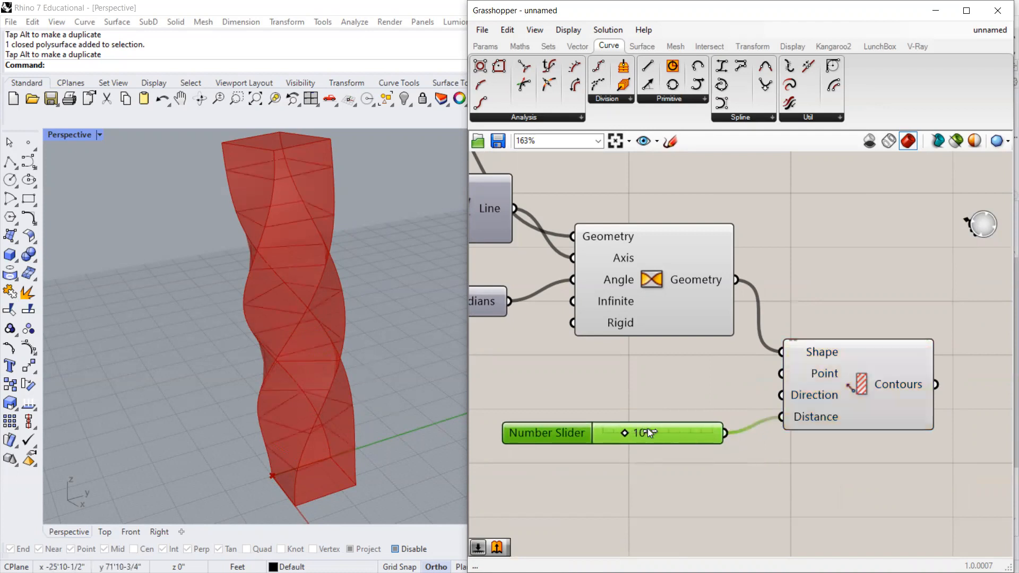
Set the contour Distance slider to 3 and turn off the preview of the Twist component.
left_click_drag(648, 429, 606, 429)
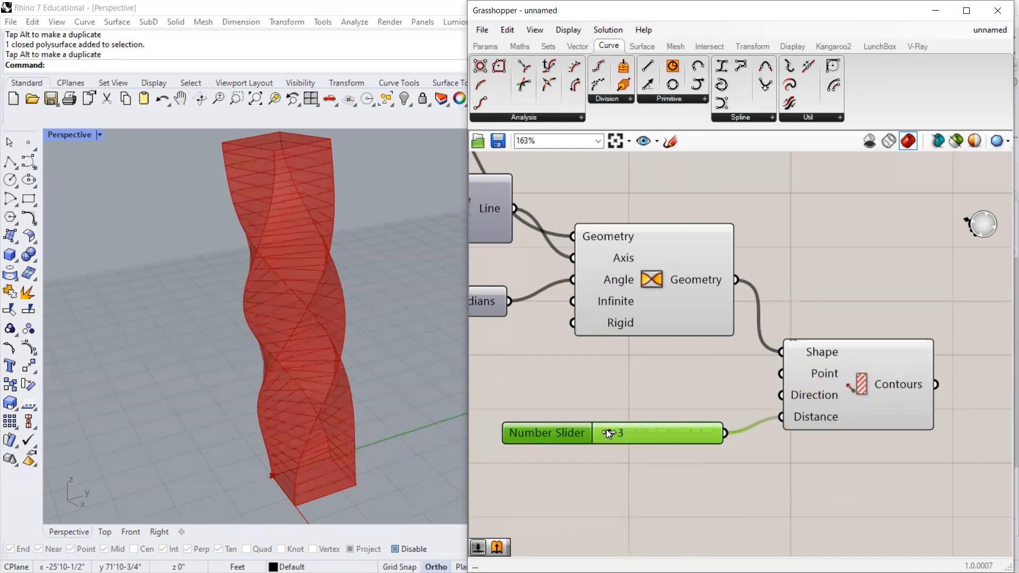
scroll(611, 336, "down", 2)
right_click(651, 299)
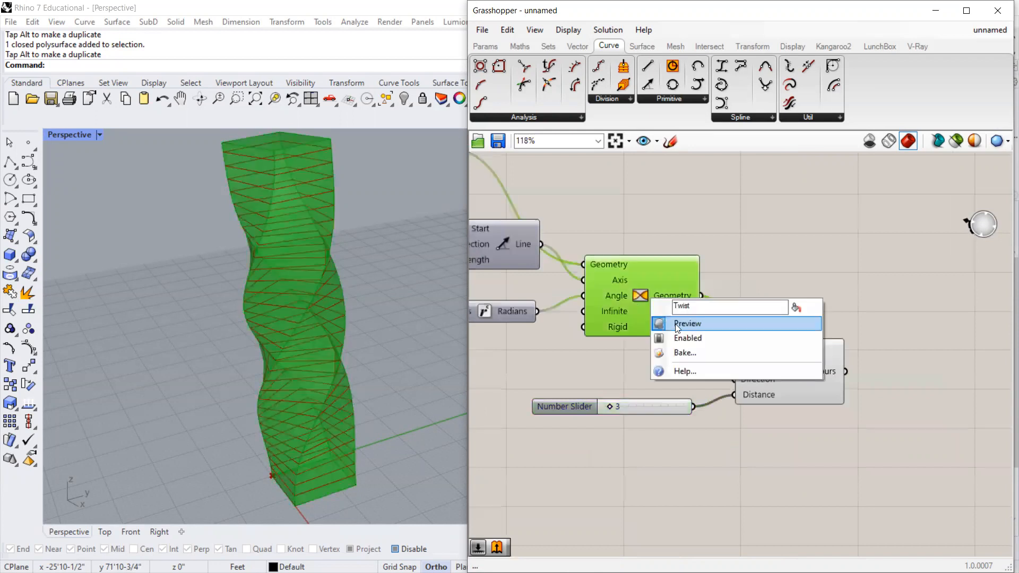
left_click(663, 322)
Examine the stacked contour curves of the twisted tower from several angles and distances.
scroll(297, 347, "down", 4)
right_click_drag(297, 347, 366, 373)
scroll(297, 298, "up", 3)
scroll(304, 277, "down", 4)
scroll(305, 278, "up", 4)
scroll(724, 285, "down", 1)
scroll(770, 312, "down", 3)
scroll(506, 265, "up", 2)
scroll(526, 264, "up", 3)
Set the base size slider to 28 and the tower height slider to 53.
left_click(659, 229)
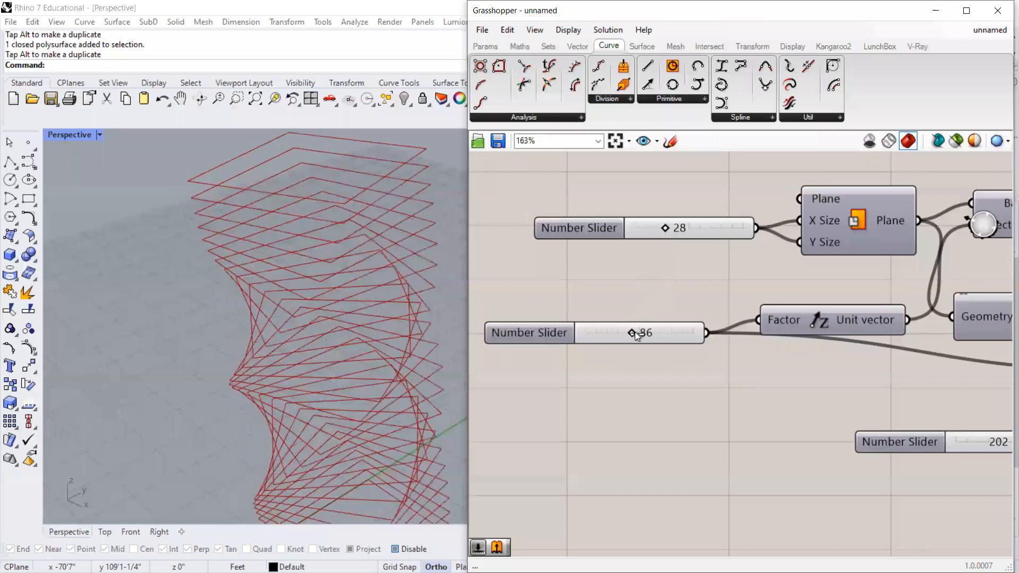
left_click_drag(617, 332, 613, 332)
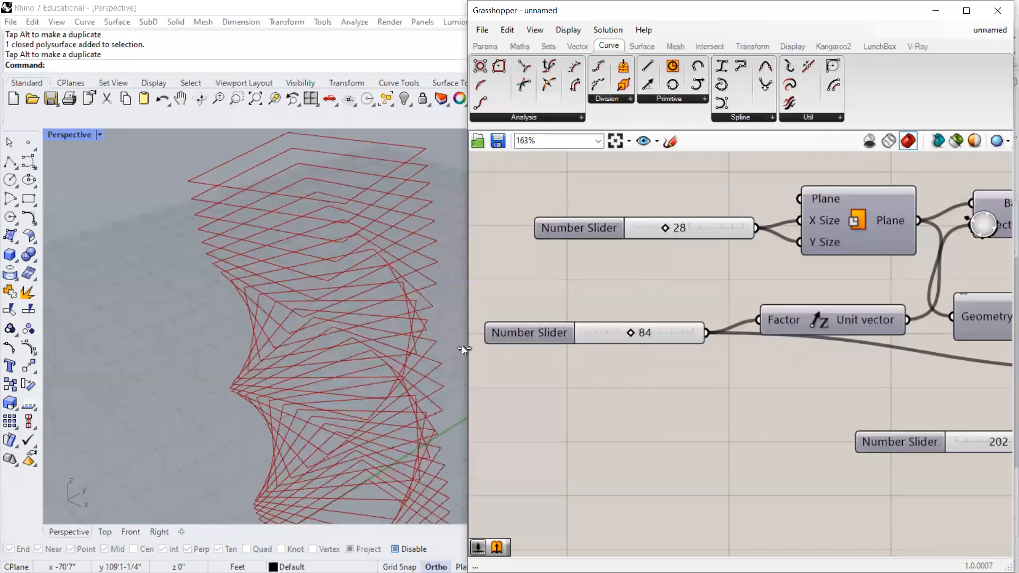
scroll(253, 323, "down", 3)
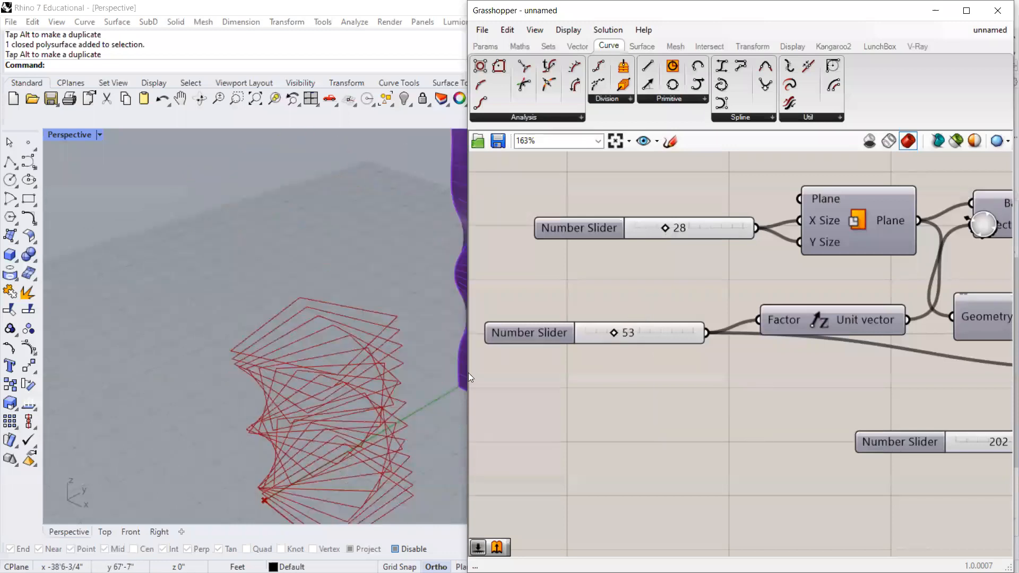
scroll(505, 371, "down", 2)
Set the contour Distance slider to 9 to space the section curves farther apart.
scroll(986, 484, "up", 4)
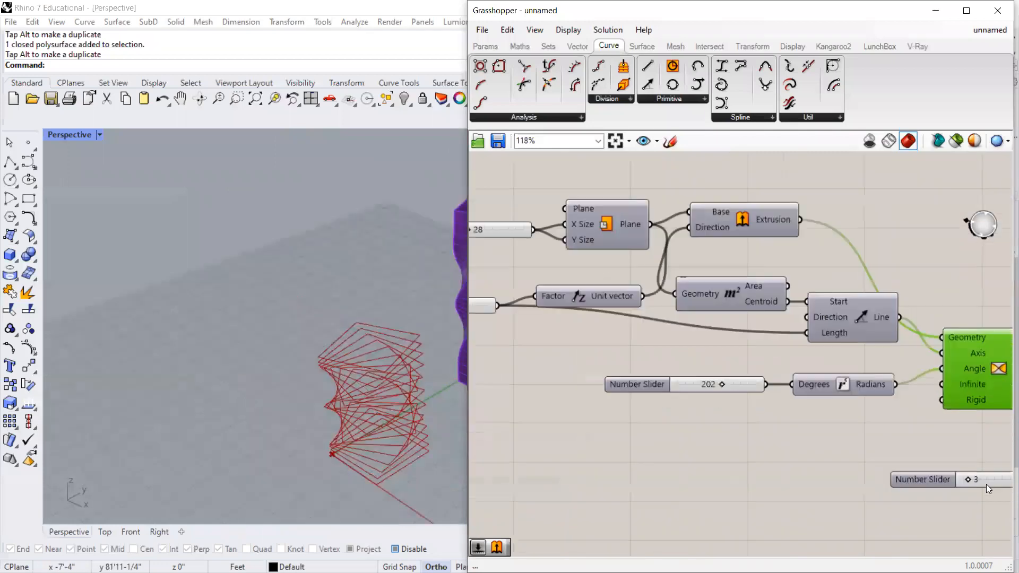
left_click_drag(956, 476, 972, 476)
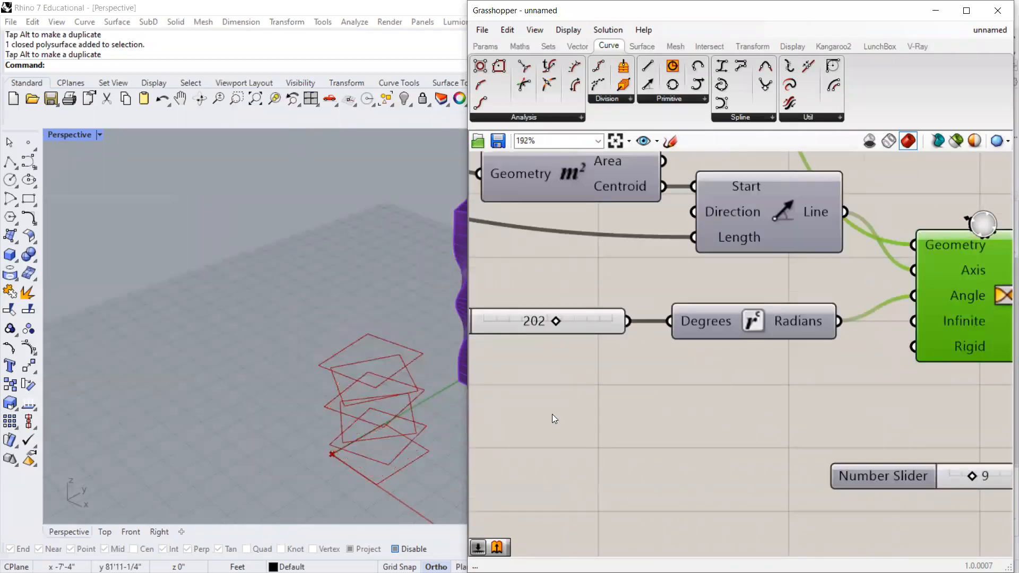
scroll(553, 312, "up", 2)
scroll(631, 342, "down", 3)
Set the tower height slider to 124 and reduce the base size slider to make the tower narrower.
scroll(639, 350, "down", 6)
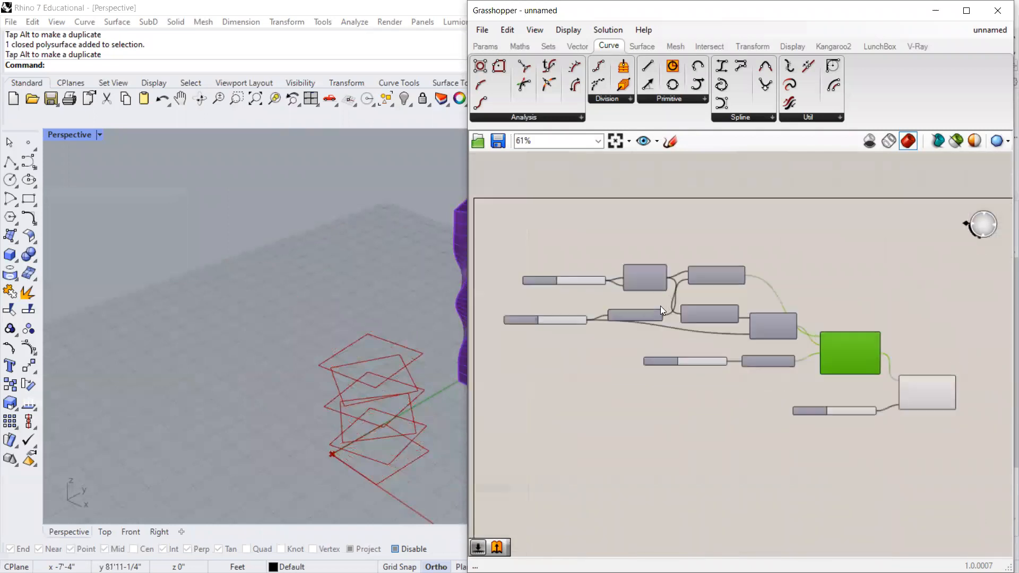
scroll(523, 332, "up", 8)
left_click_drag(524, 332, 542, 333)
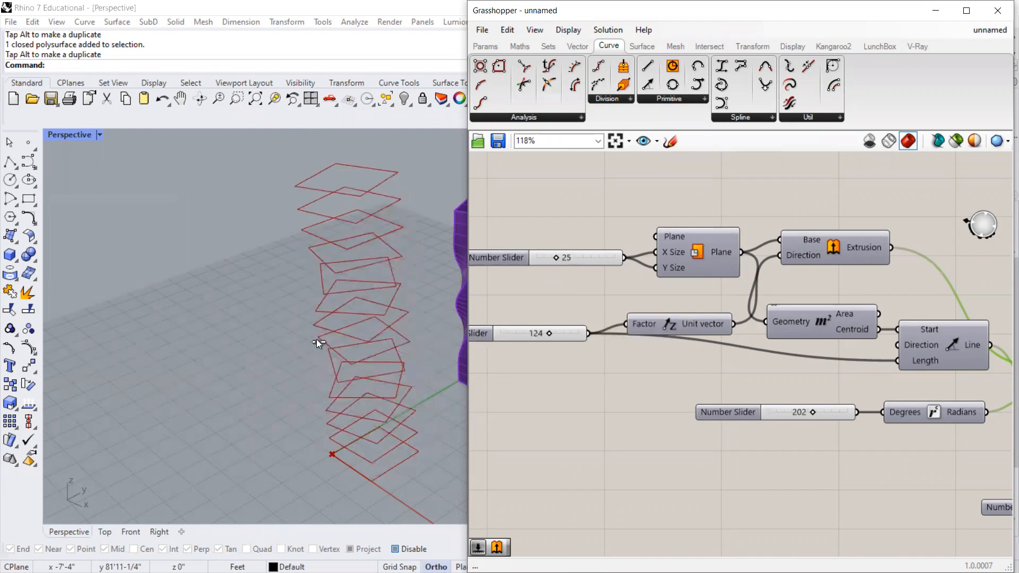
Set the twist angle slider feeding the Radians component to 154.
scroll(830, 412, "down", 3)
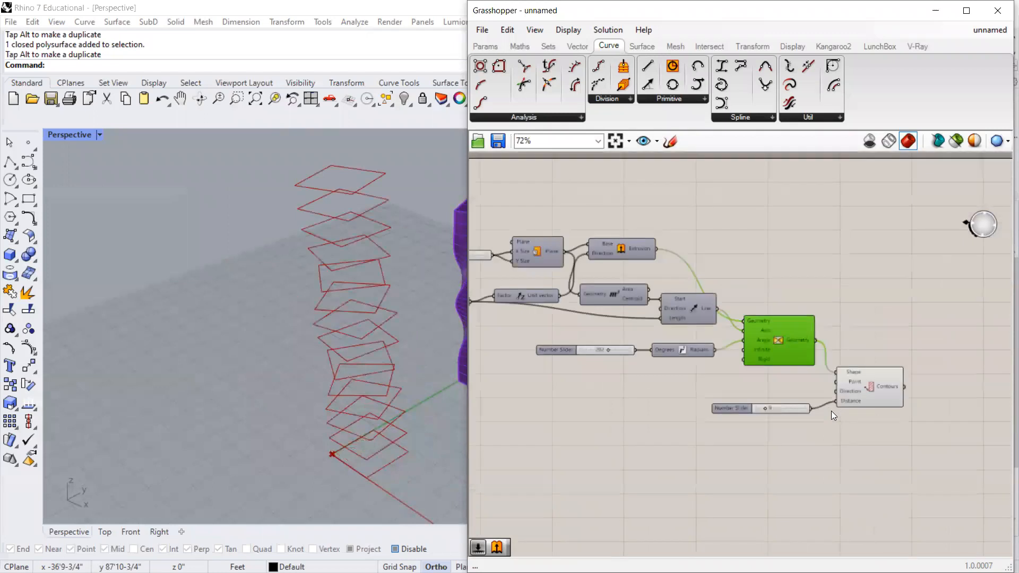
scroll(610, 388, "up", 3)
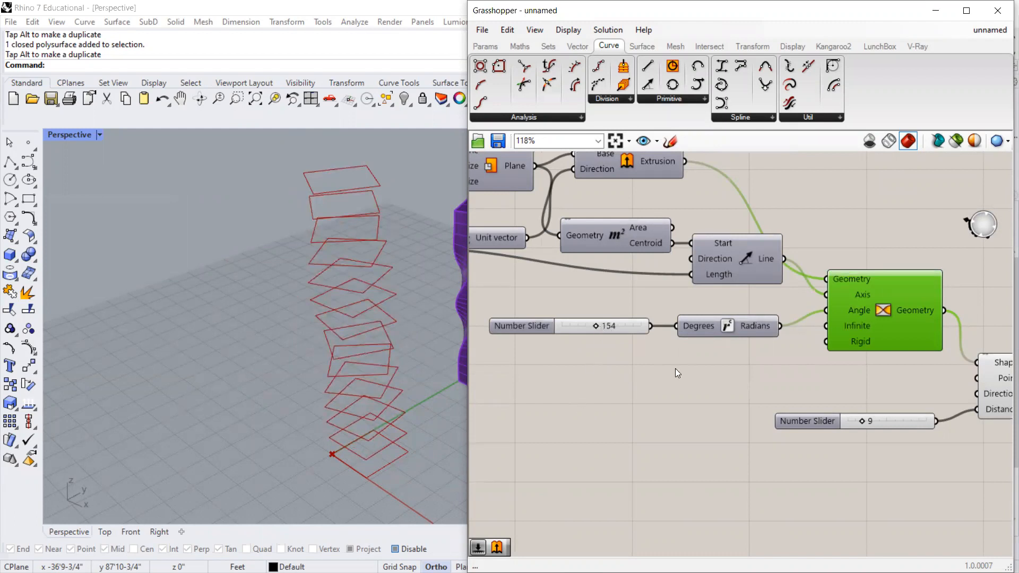
scroll(724, 421, "down", 4)
scroll(743, 408, "up", 4)
Add an Extrude component after Contour and connect the Contours output to its Base input.
left_click_drag(747, 401, 749, 389)
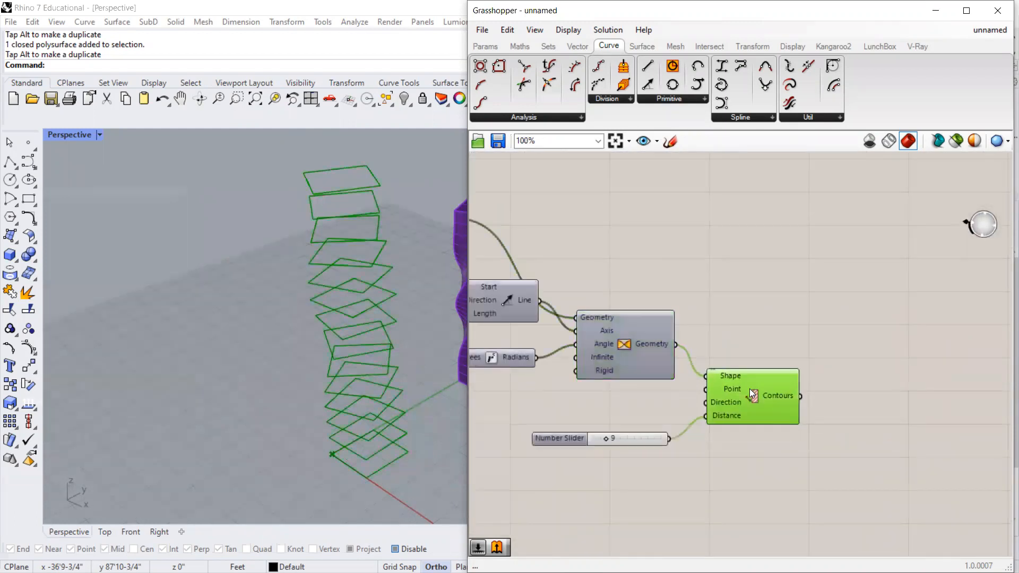
left_click(761, 291)
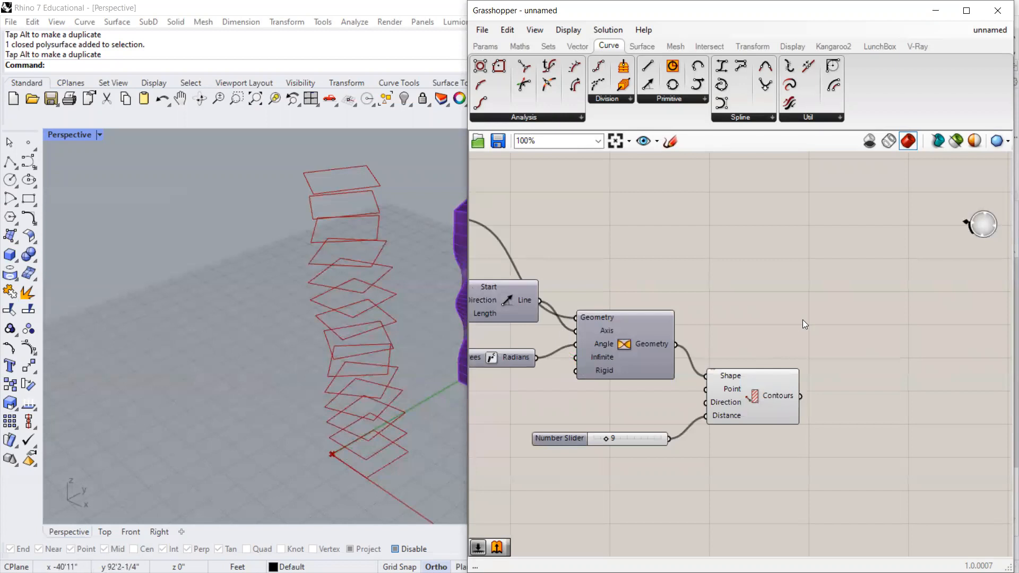
double_click(774, 297)
type("ext")
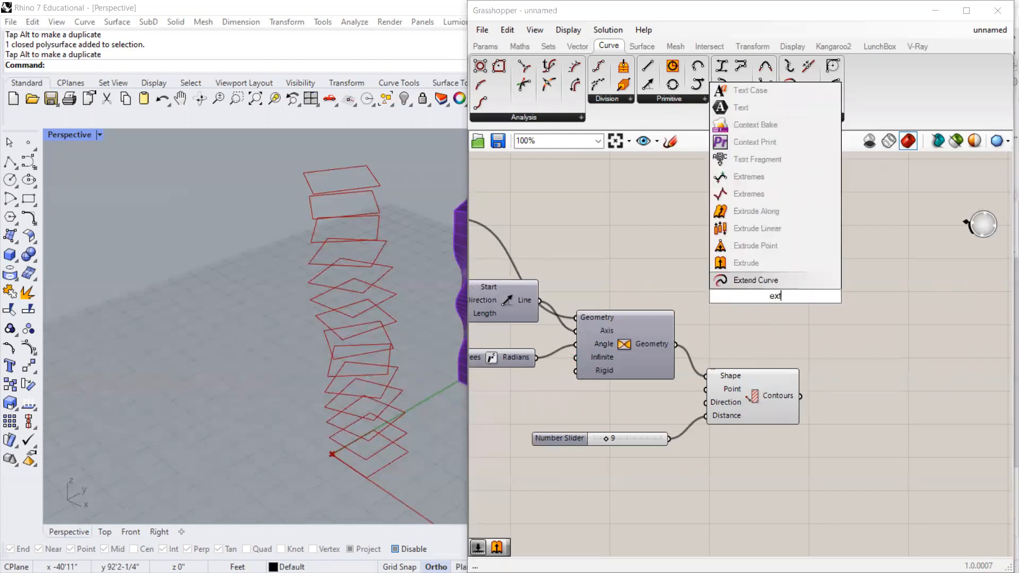
left_click(748, 263)
left_click_drag(775, 294, 918, 407)
left_click_drag(801, 396, 909, 410)
Copy the Unit Z component and place the copy below the Contour component, near the new Extrude.
scroll(744, 432, "down", 3)
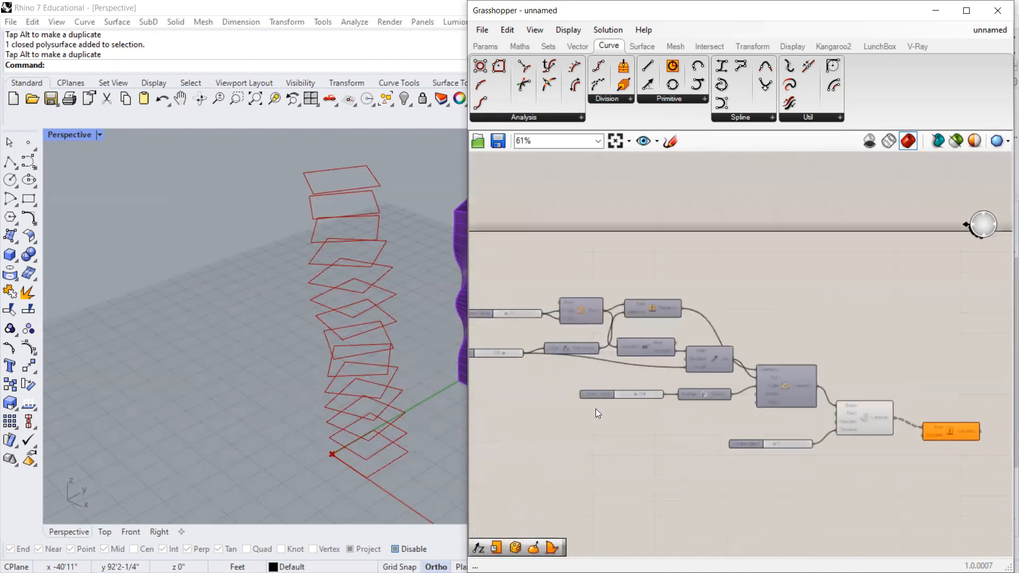
scroll(596, 408, "up", 2)
left_click(564, 307)
scroll(566, 306, "down", 3)
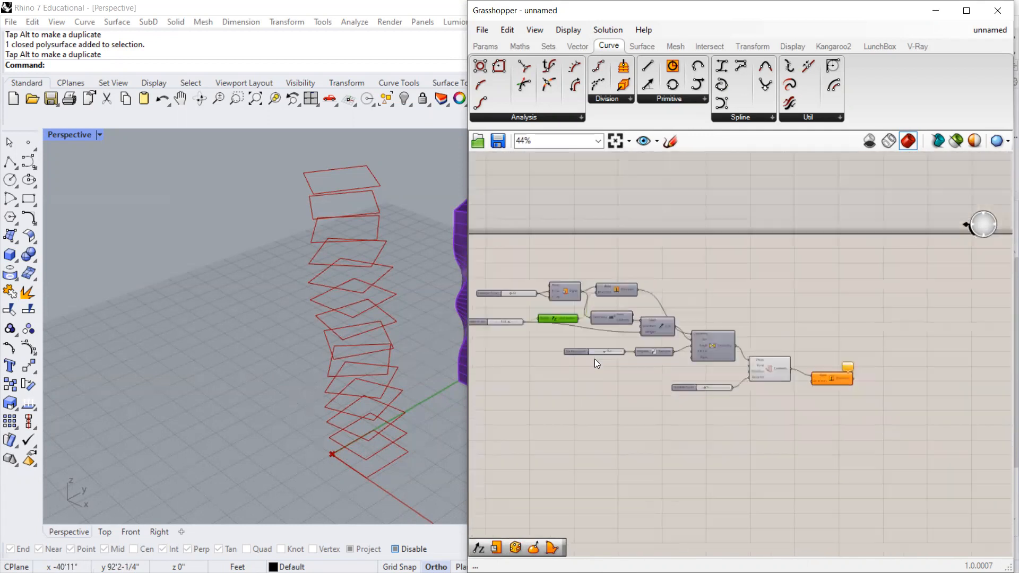
scroll(753, 382, "up", 2)
left_click_drag(490, 289, 778, 399)
scroll(778, 399, "up", 2)
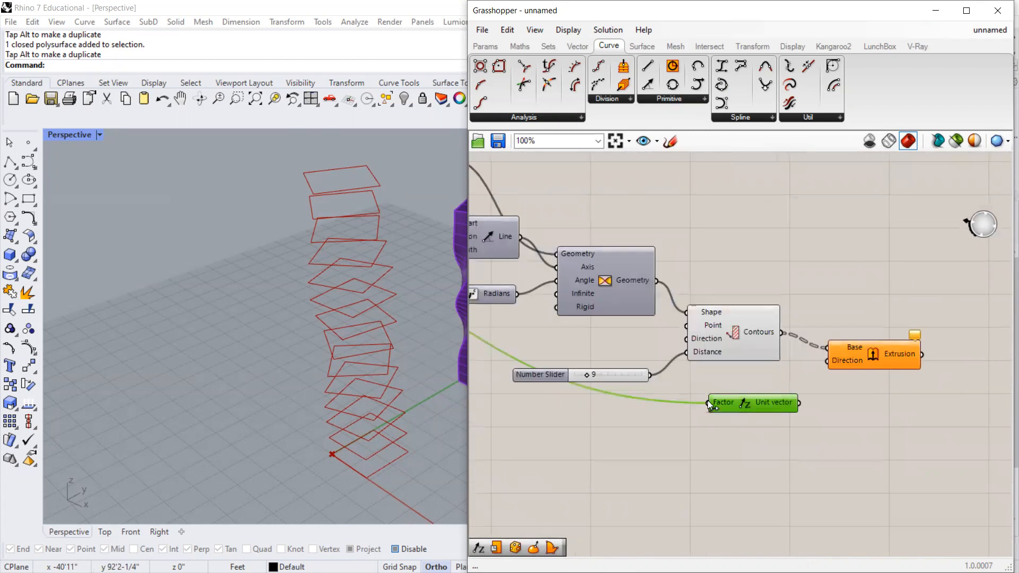
Disconnect the height slider from the copied Unit Z's Factor input and connect its Unit vector to the new Extrude's Direction.
scroll(720, 403, "down", 4)
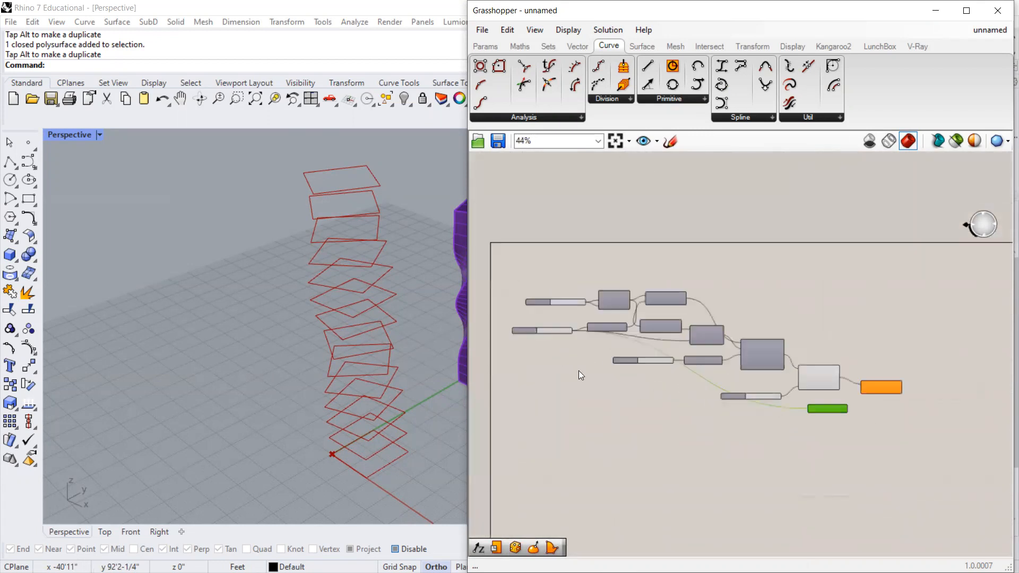
scroll(579, 371, "up", 1)
left_click_drag(833, 416, 571, 326, "ctrl")
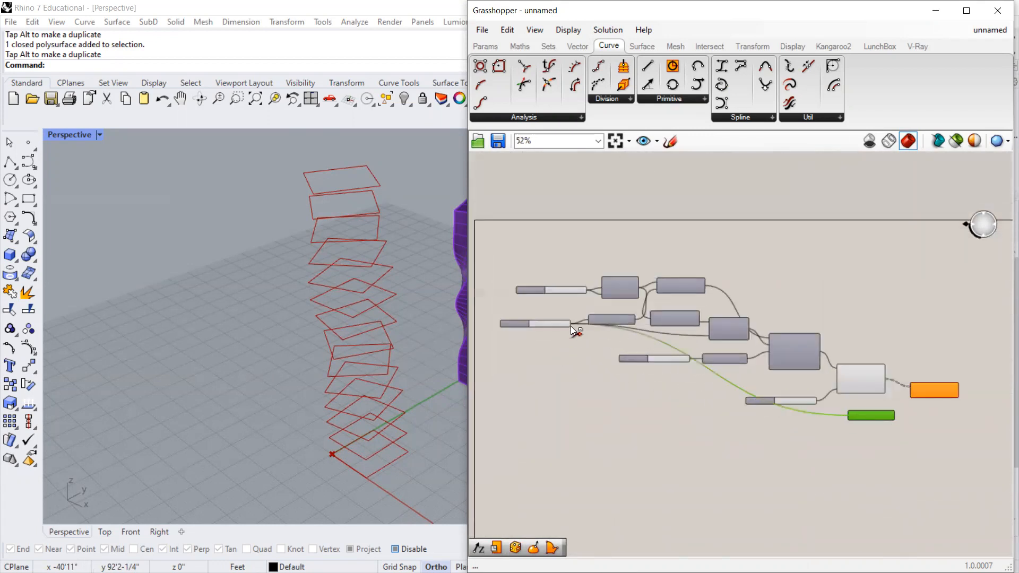
scroll(887, 407, "up", 5)
left_click_drag(958, 376, 957, 375)
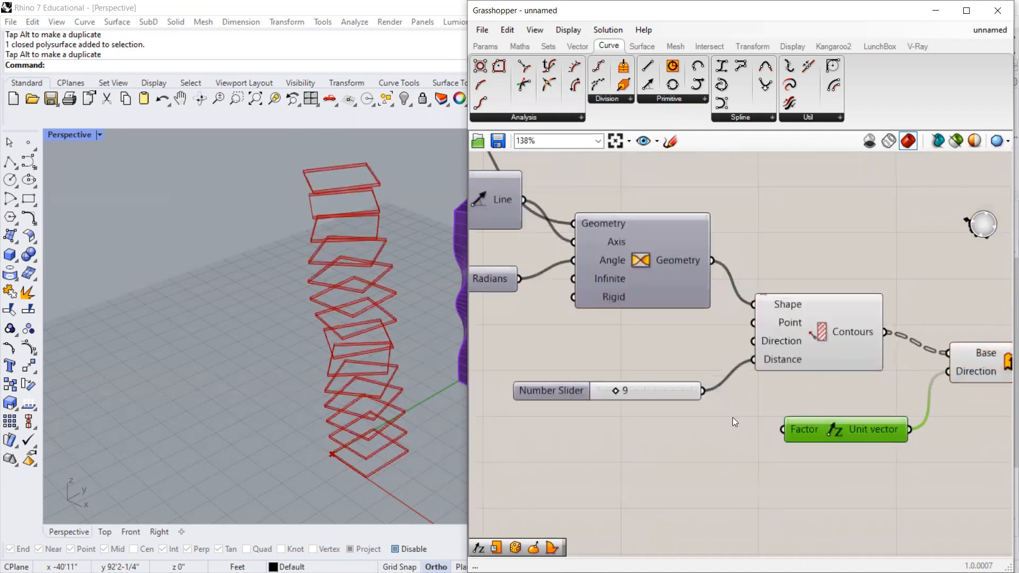
Move the contour Distance slider slightly higher to clear space next to the copied Unit Z component.
left_click_drag(674, 389, 673, 381)
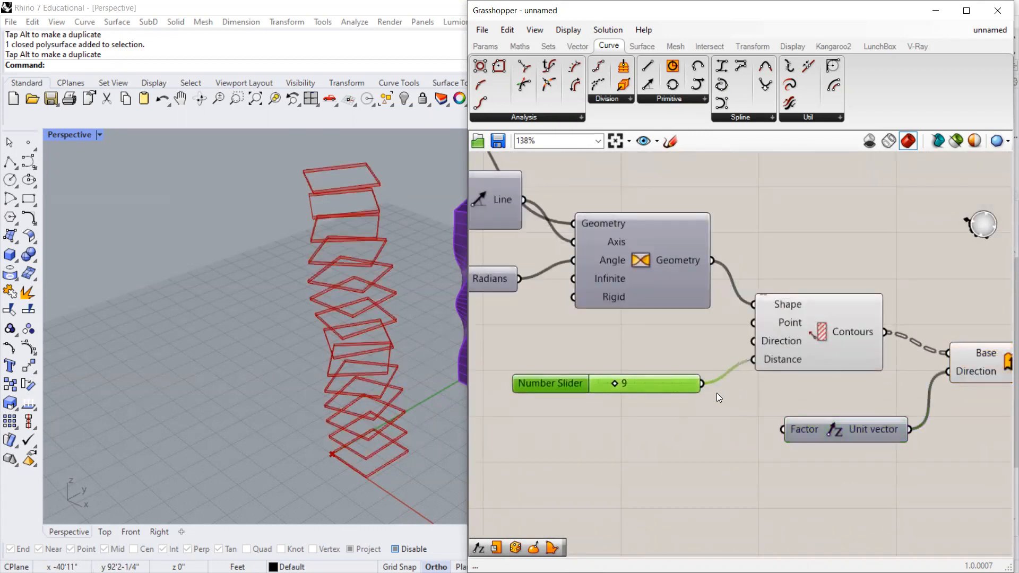
left_click_drag(557, 375, 556, 371)
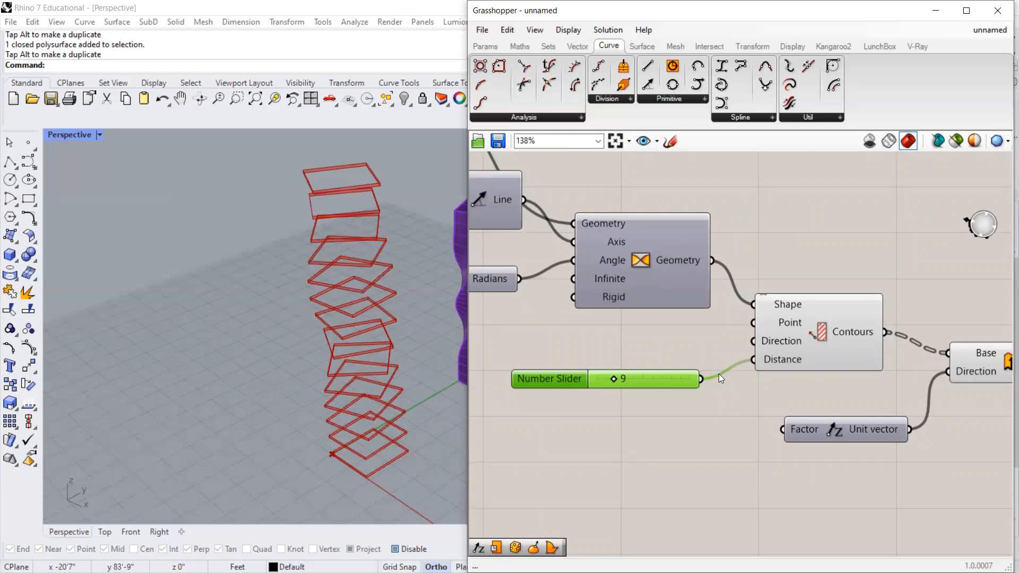
Connect the contour Distance slider to the copied Unit Z's Factor input so the extrusion height matches the contour spacing.
left_click_drag(774, 421, 782, 428)
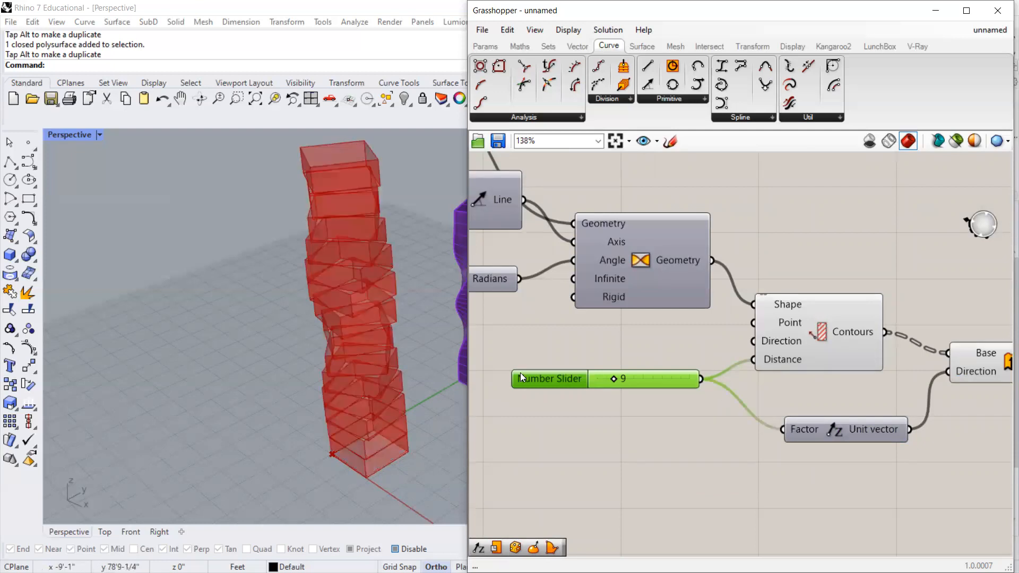
scroll(254, 204, "down", 3)
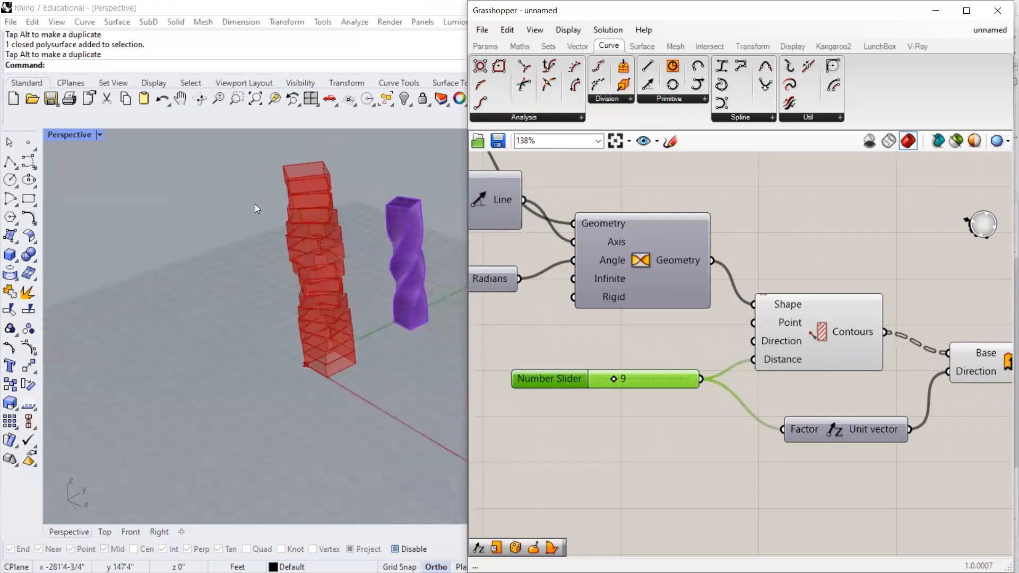
scroll(337, 300, "up", 5)
right_click_drag(337, 301, 387, 354)
scroll(824, 417, "down", 3)
scroll(489, 336, "up", 5)
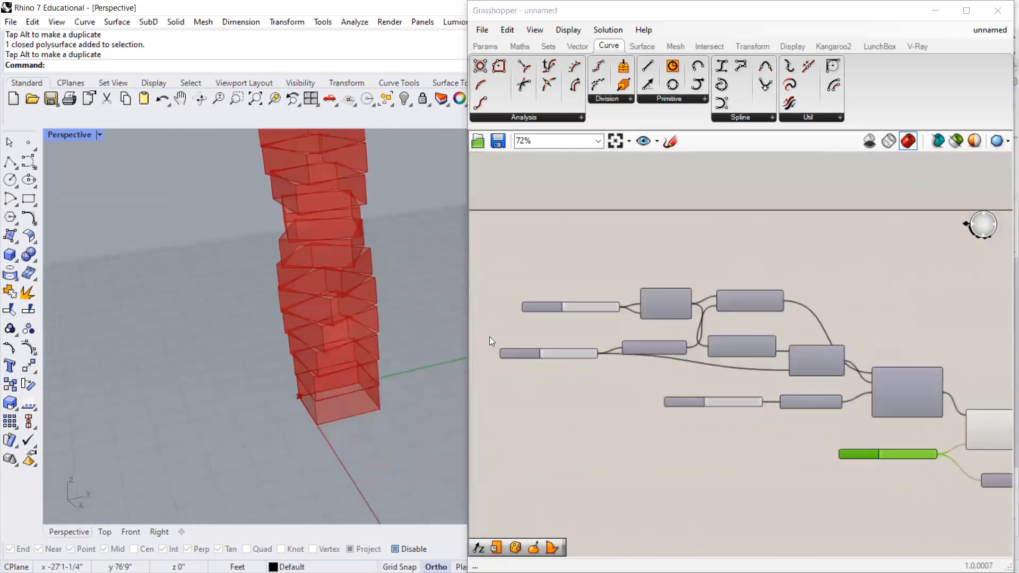
Set the slider driving the contour Distance and the extrusion height to 4.
scroll(665, 306, "down", 1)
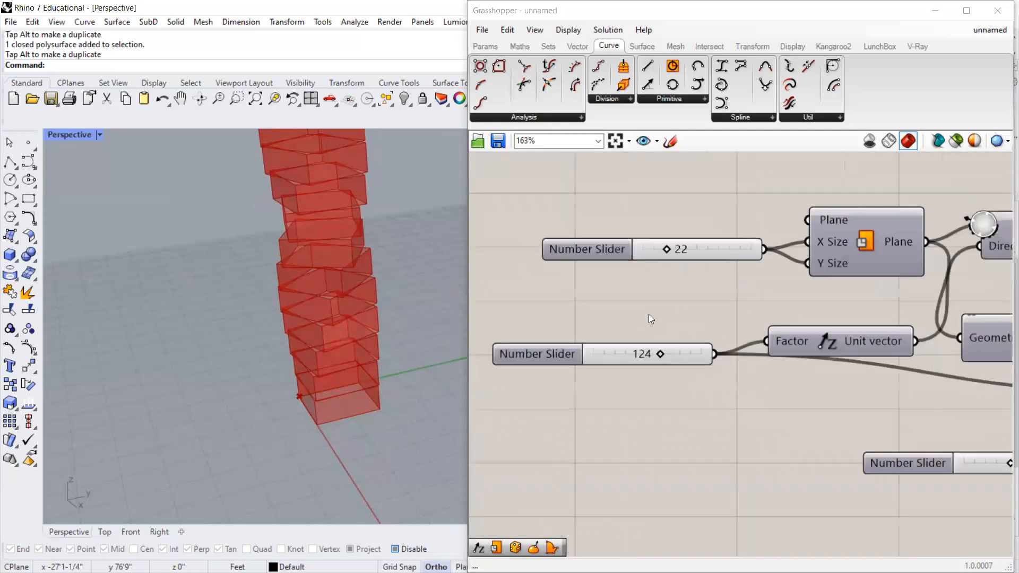
scroll(620, 318, "down", 6)
scroll(954, 423, "up", 7)
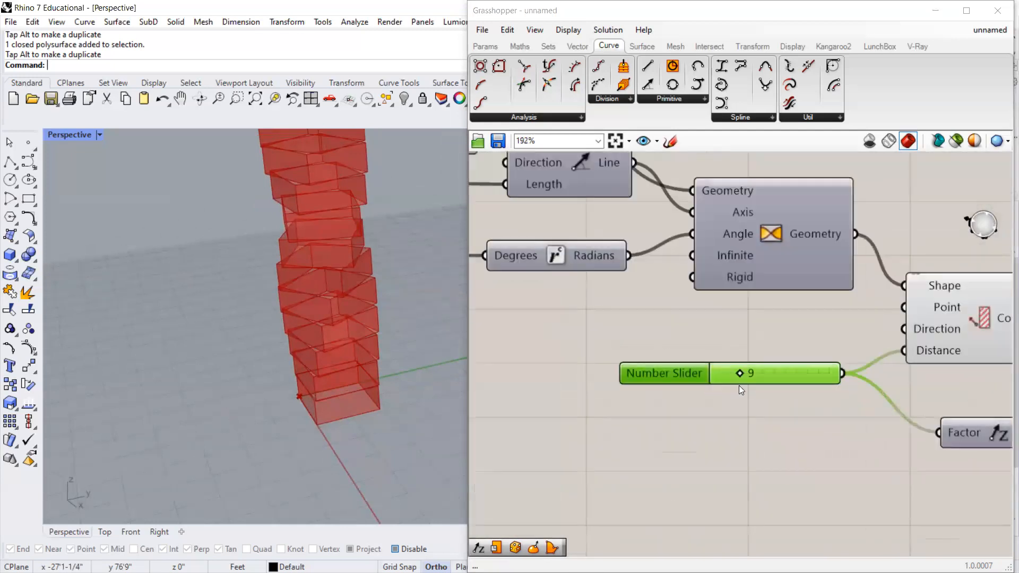
scroll(741, 378, "up", 2)
left_click_drag(737, 368, 724, 368)
scroll(275, 404, "down", 5)
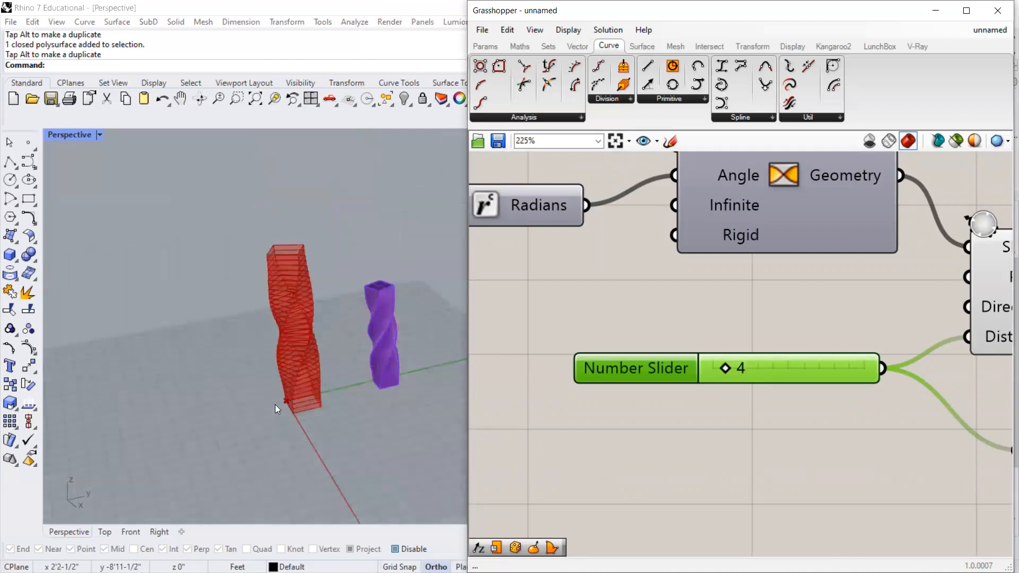
scroll(275, 404, "up", 5)
right_click_drag(275, 404, 309, 413)
scroll(278, 393, "down", 6)
Add a Cap Holes component after the last Extrude and connect the Extrusion output to its Brep input.
scroll(655, 415, "down", 5)
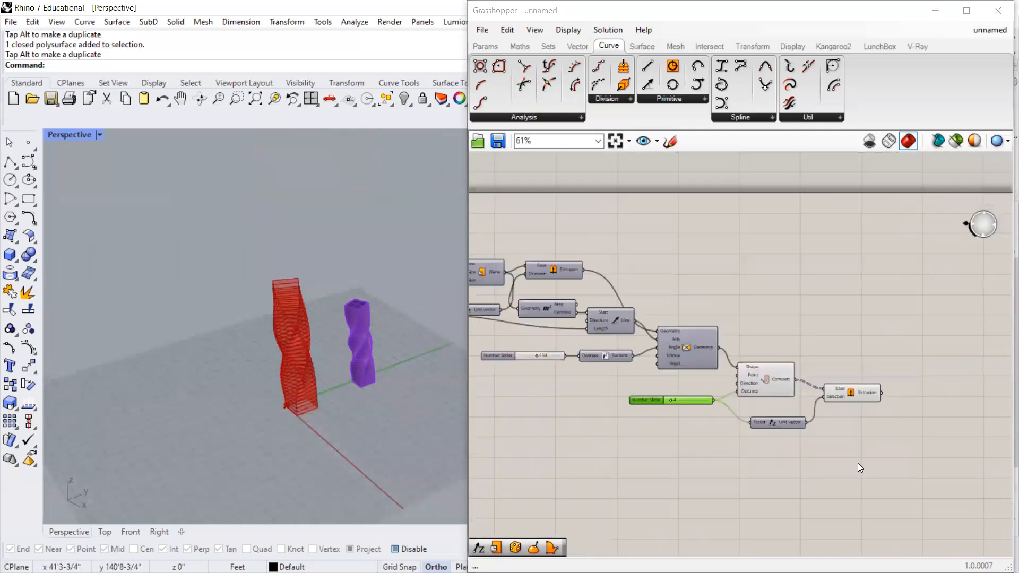
scroll(858, 462, "up", 4)
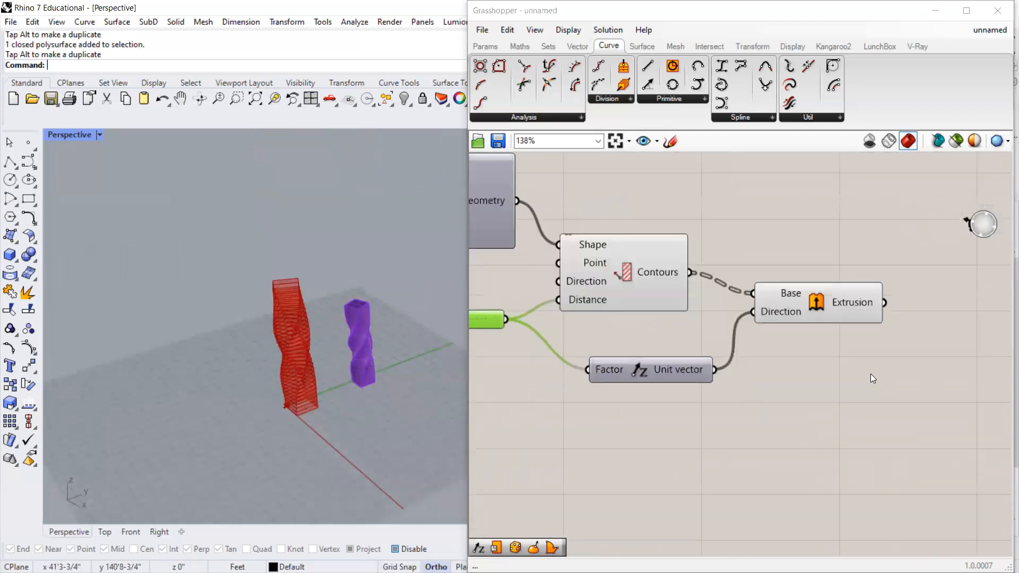
double_click(928, 426)
type("cap")
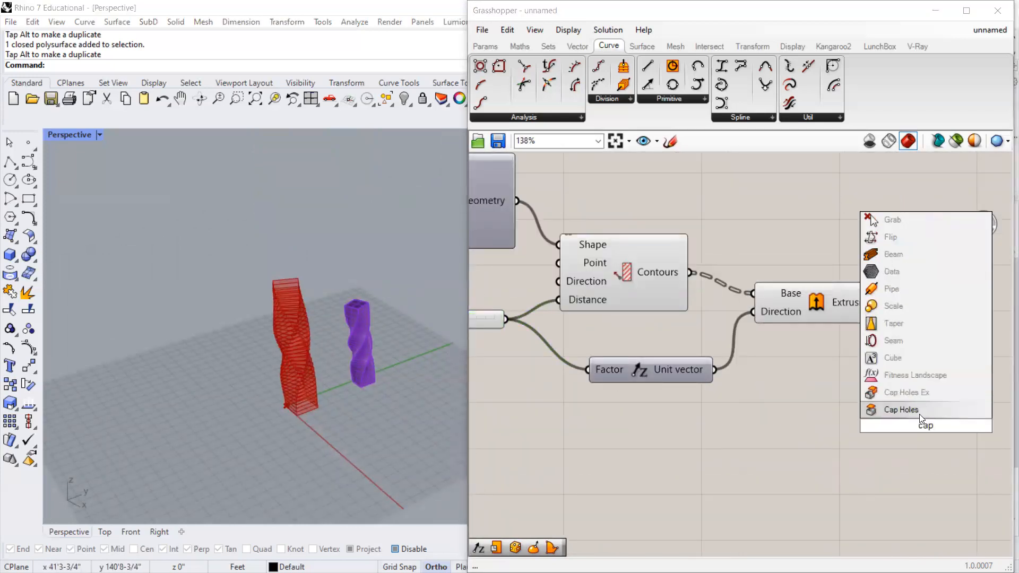
left_click(919, 414)
left_click_drag(906, 414, 915, 300)
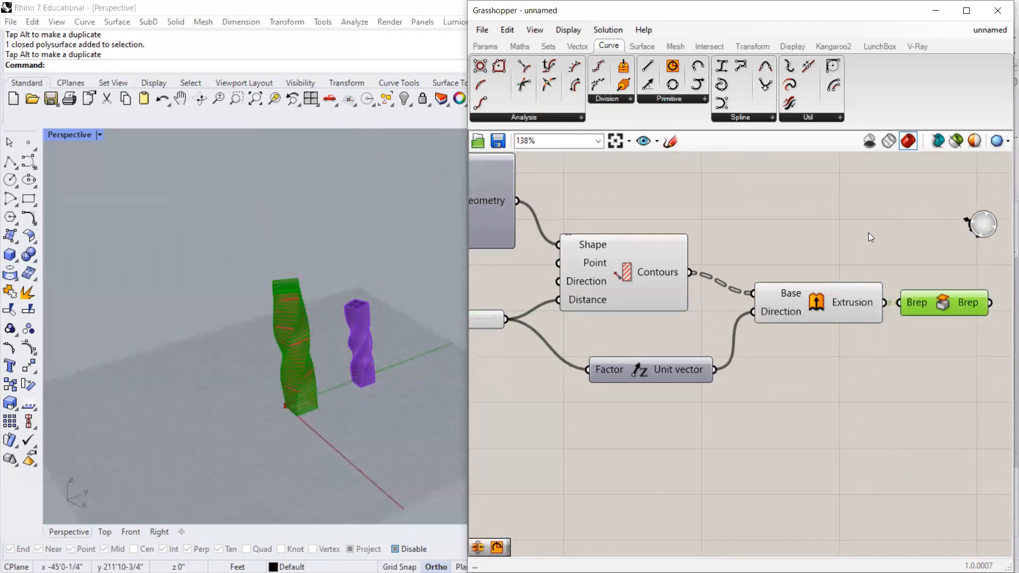
Turn off the preview of the Contour, copied Unit Z and last Extrude components.
left_click_drag(868, 232, 636, 371)
middle_click(631, 300)
left_click(681, 265)
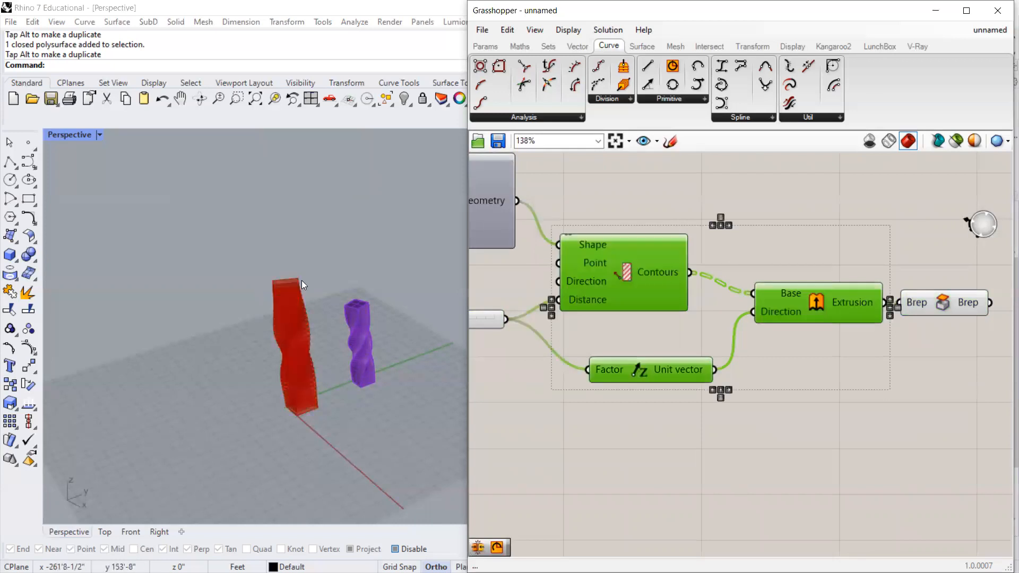
scroll(301, 286, "up", 6)
scroll(292, 342, "down", 3)
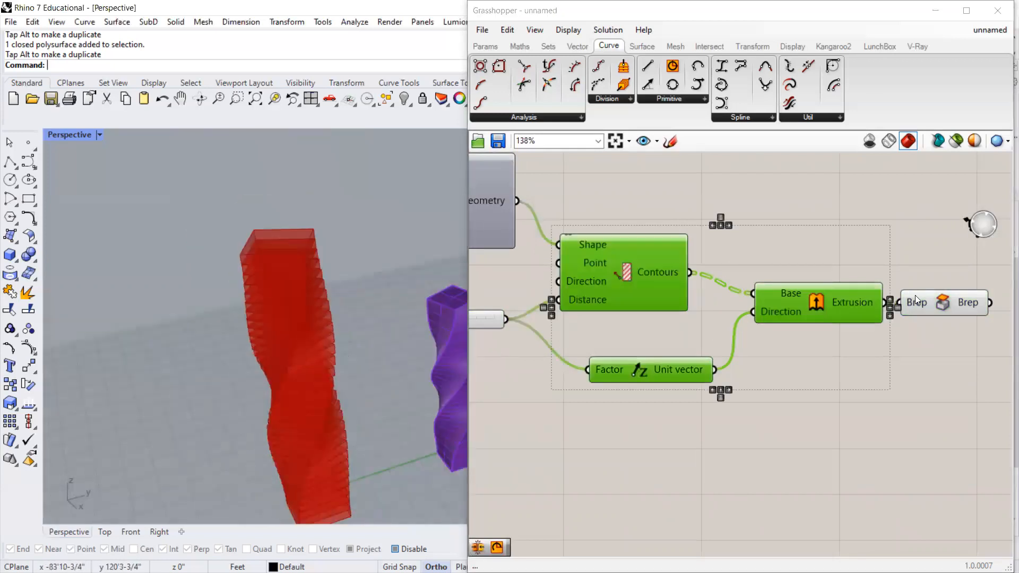
Bake the Cap Holes component's geometry onto Layer 02.
right_click(934, 302)
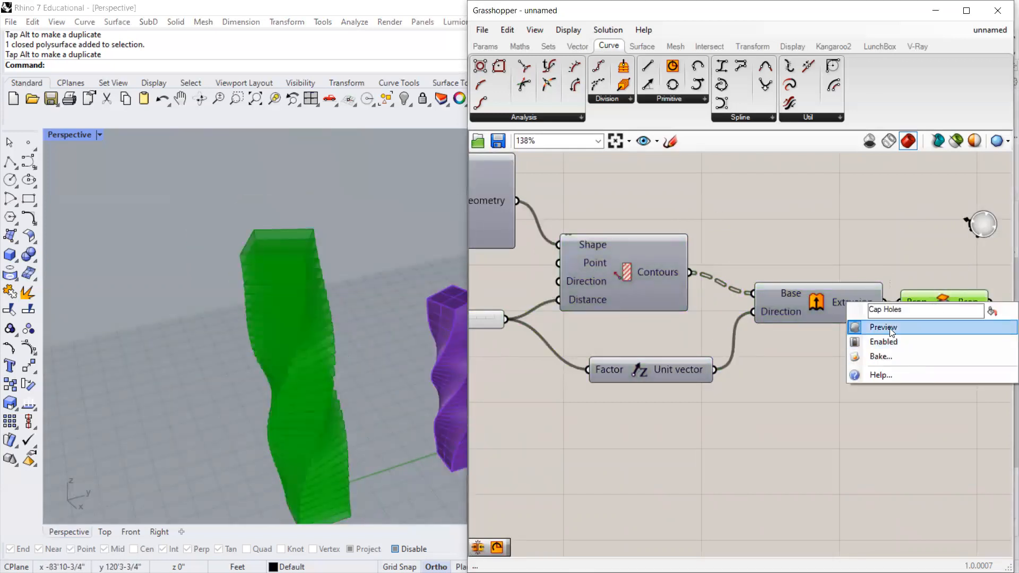
left_click(891, 357)
left_click(885, 281)
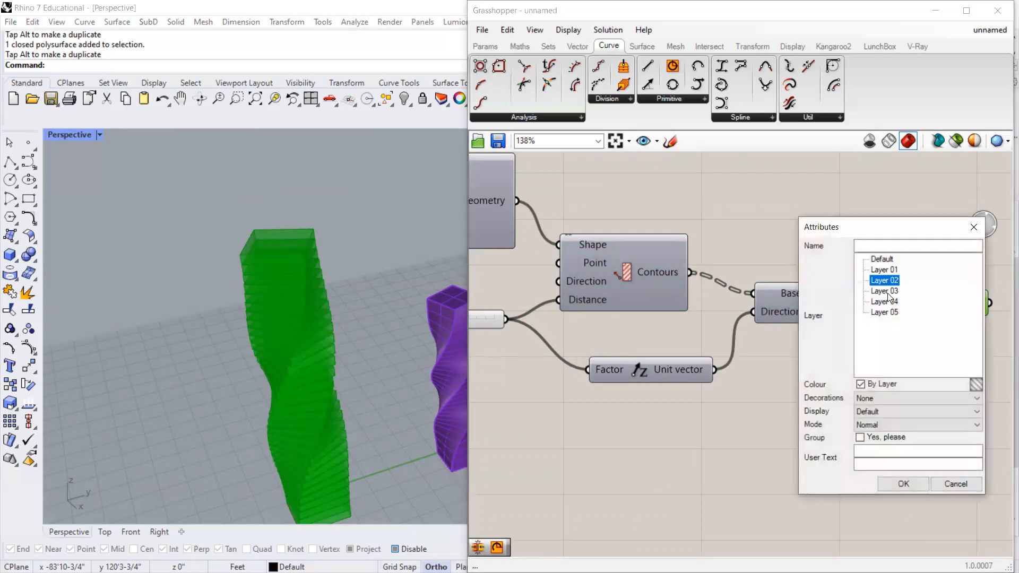
left_click(903, 483)
Select the baked tower slabs in the Rhino viewport and move them clear of the Grasshopper preview.
scroll(297, 265, "down", 3)
left_click_drag(310, 221, 237, 485)
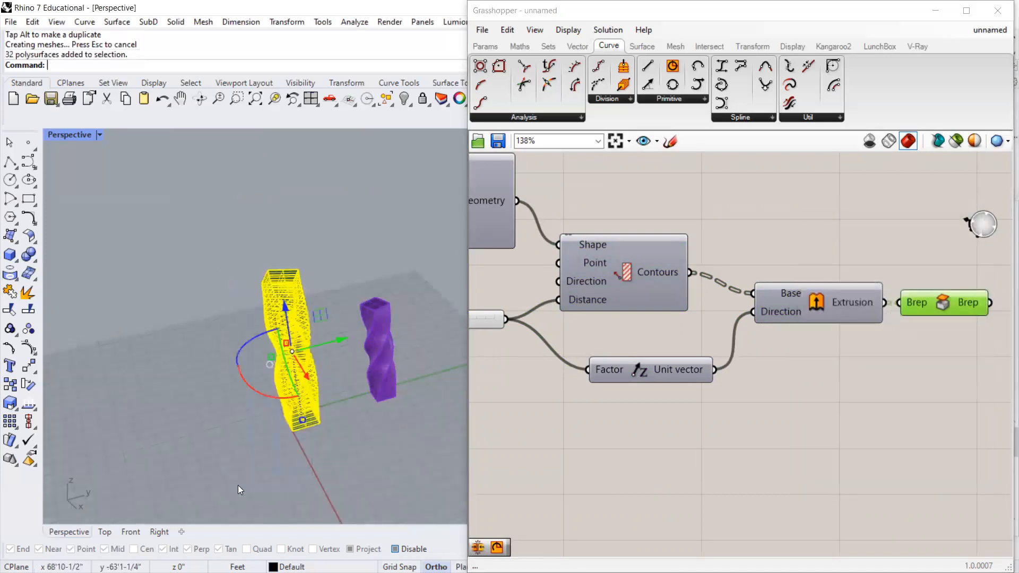
left_click_drag(331, 343, 228, 302)
key("Escape")
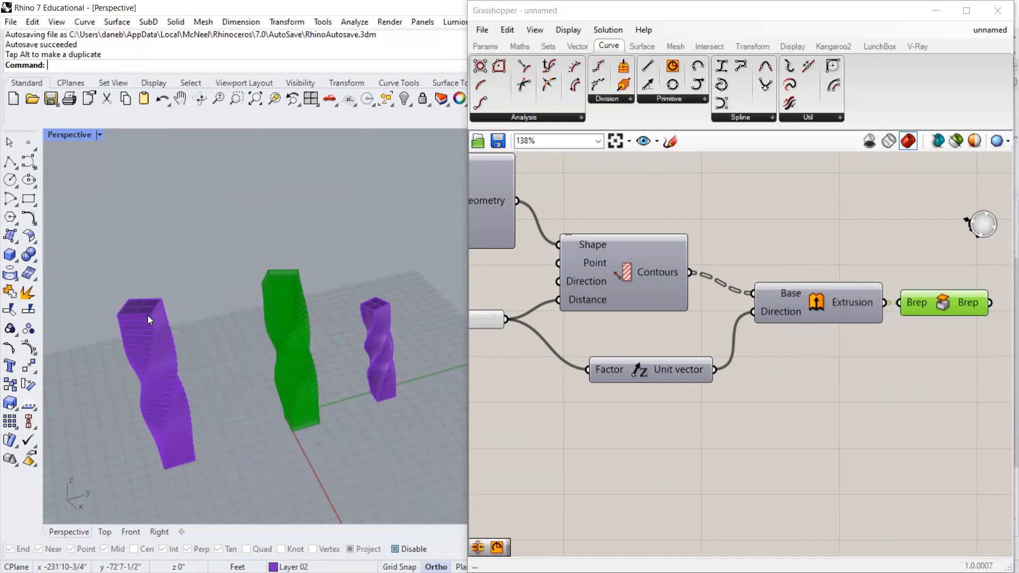
Select the top slab of the baked tower and examine the stacked, twisted floors from several angles.
left_click(148, 317)
scroll(188, 366, "up", 6)
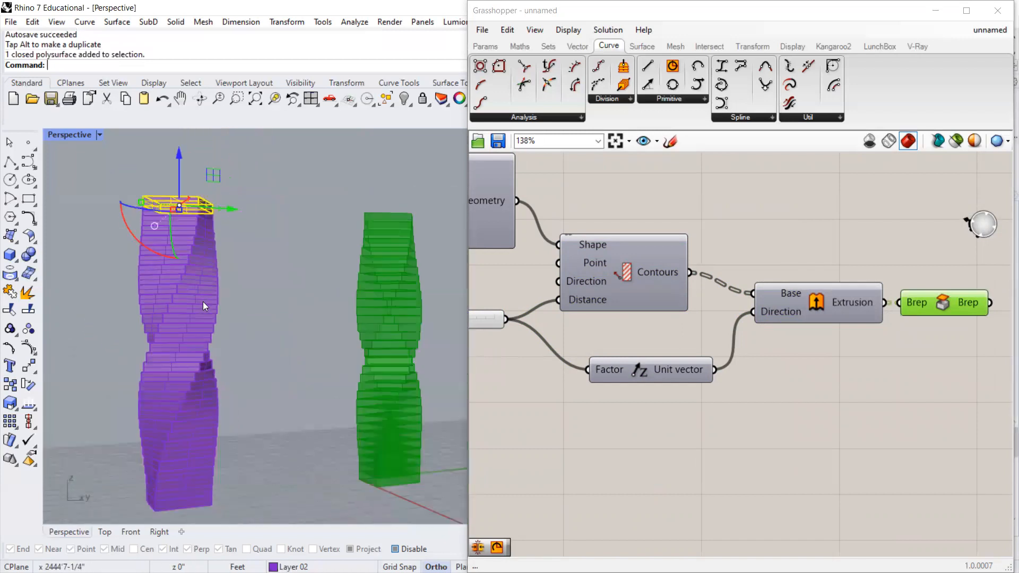
scroll(204, 303, "down", 3)
scroll(228, 428, "up", 5)
right_click_drag(228, 427, 189, 447)
scroll(197, 447, "up", 9)
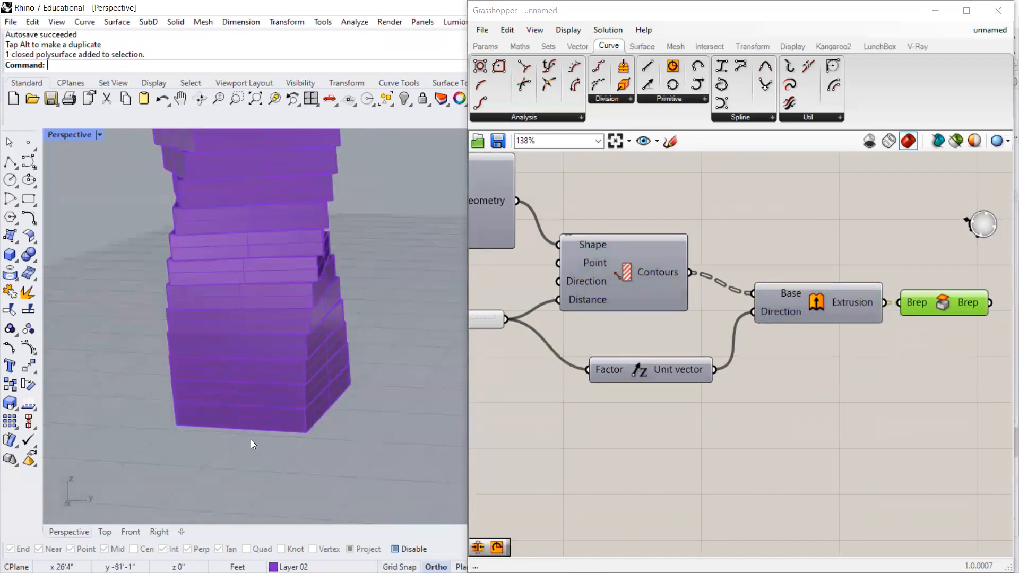
scroll(250, 439, "down", 5)
right_click_drag(250, 319, 407, 322)
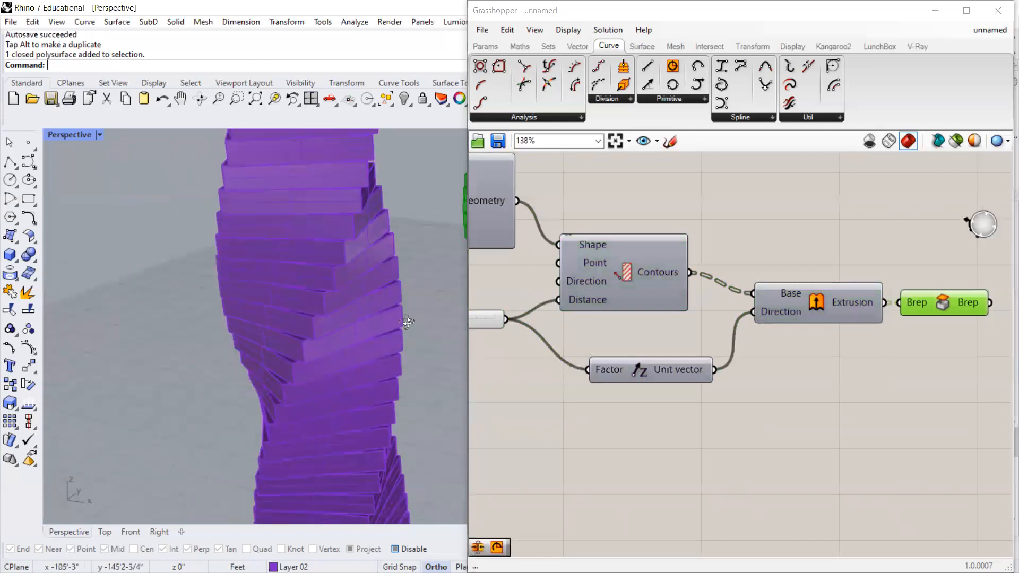
scroll(302, 289, "up", 6)
scroll(301, 372, "down", 14)
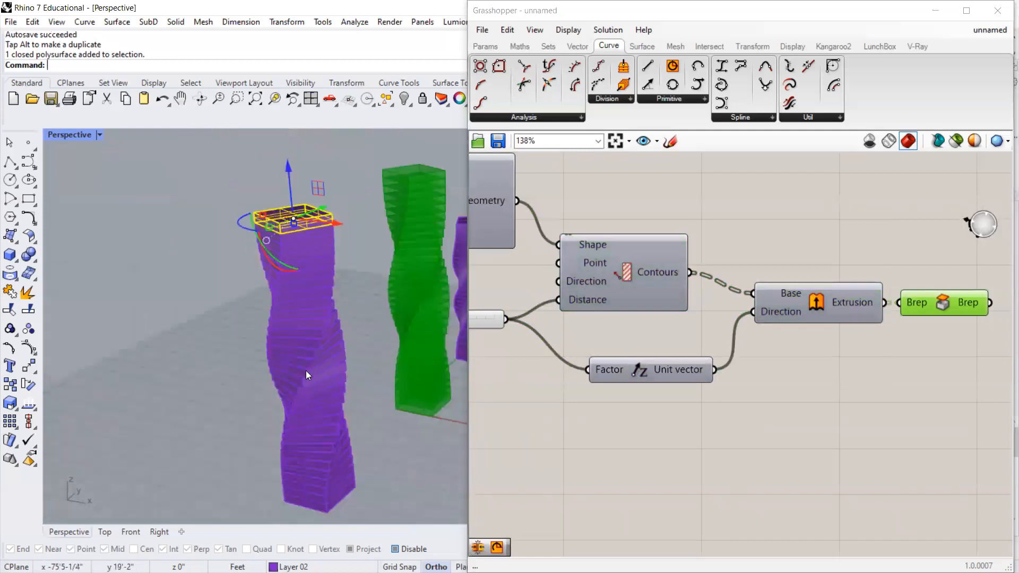
scroll(318, 368, "up", 5)
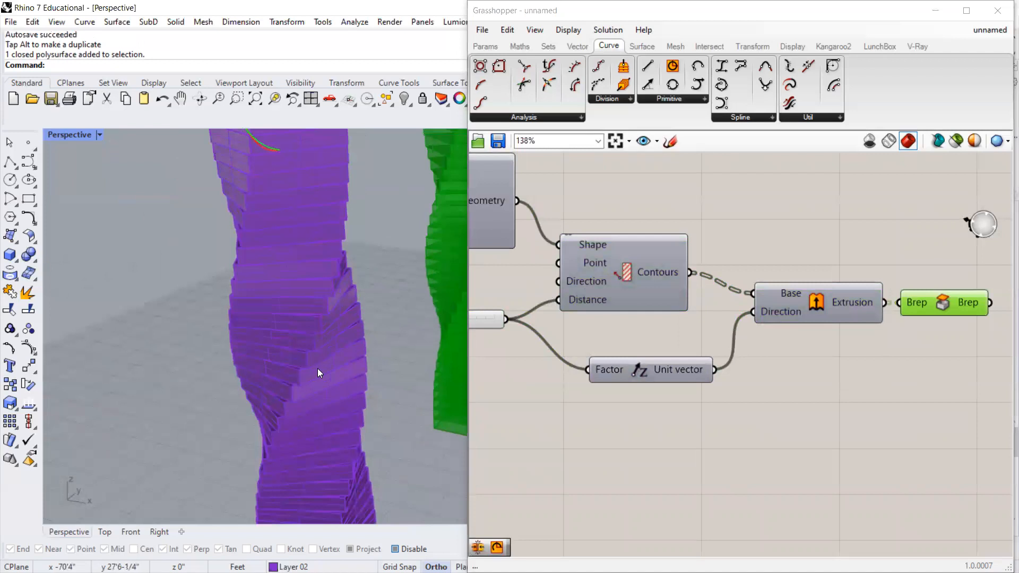
scroll(317, 368, "down", 8)
right_click_drag(310, 381, 446, 317)
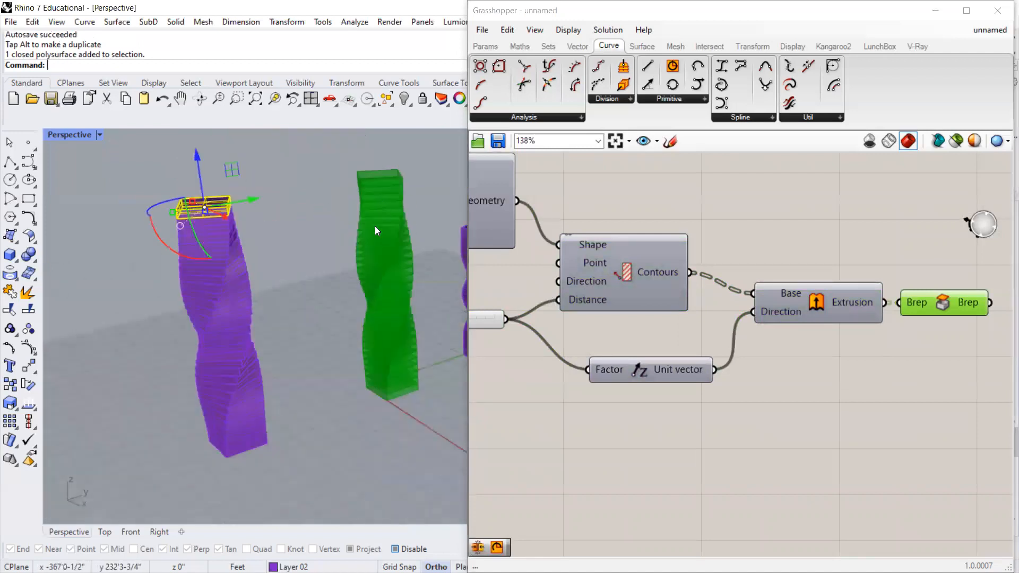
Select the entire Grasshopper definition and enable the preview of all its components.
scroll(652, 427, "down", 6)
left_click_drag(905, 458, 591, 322)
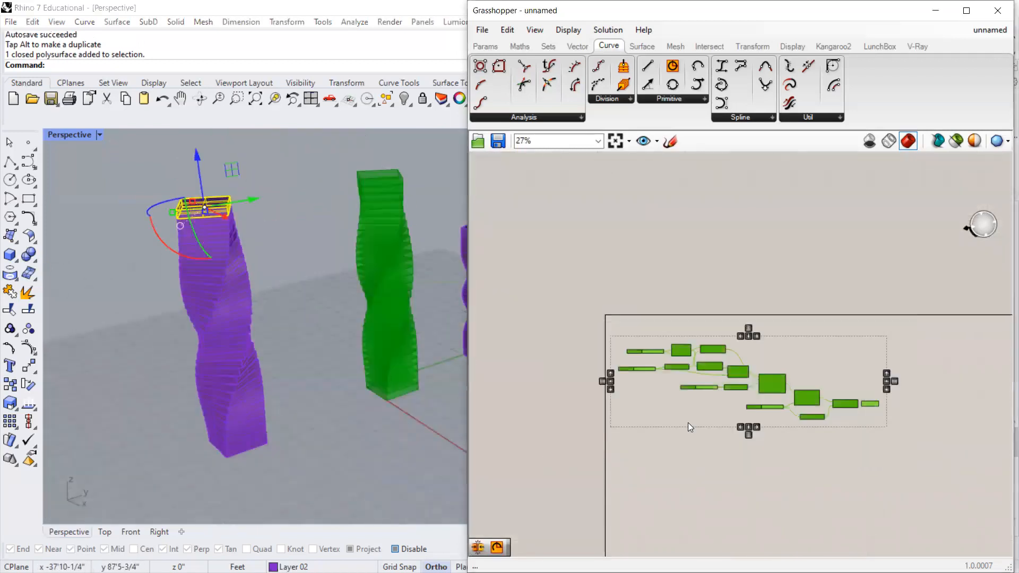
middle_click(680, 345)
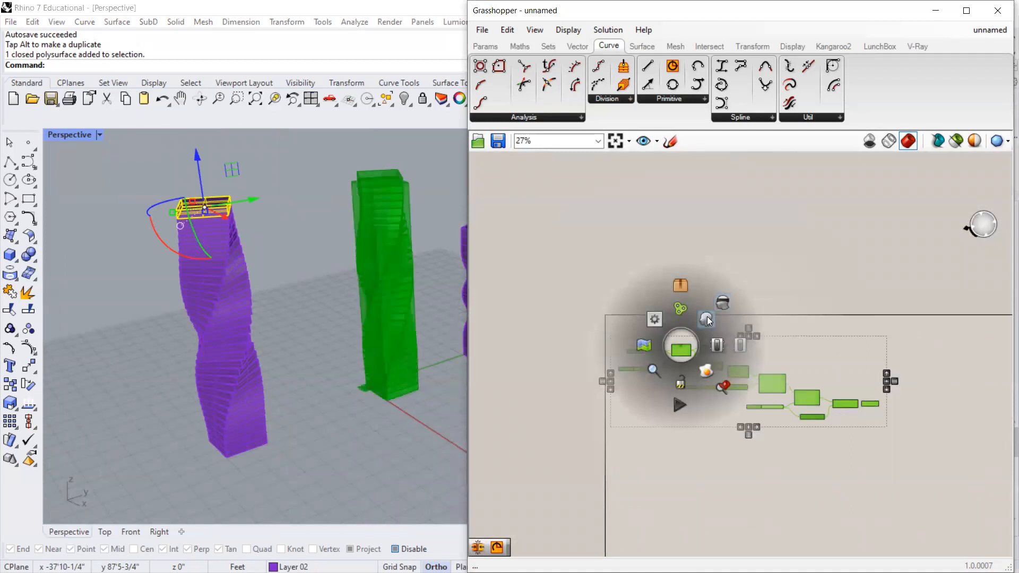
scroll(380, 242, "up", 3)
scroll(326, 291, "down", 3)
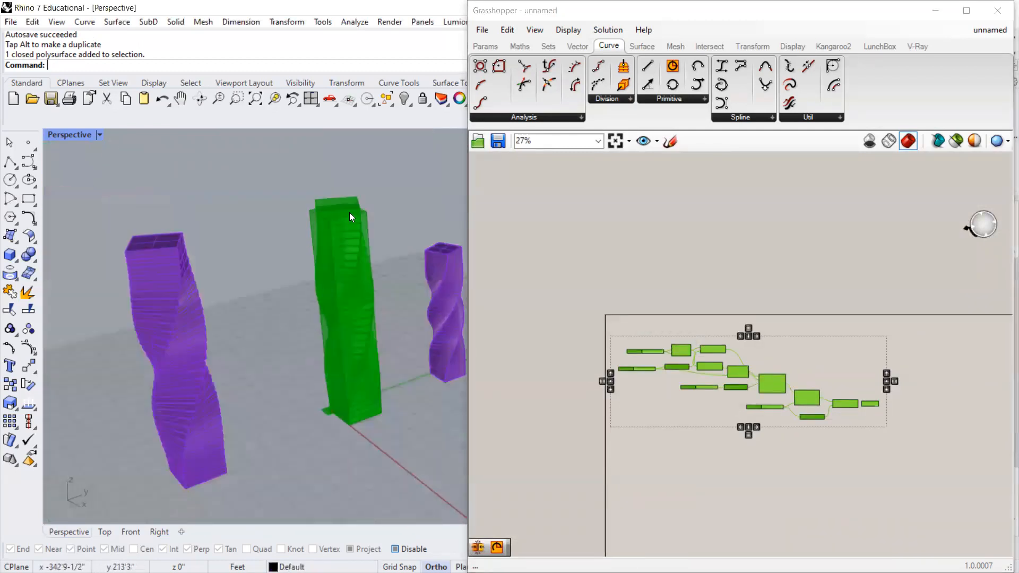
scroll(383, 323, "up", 5)
scroll(339, 459, "down", 4)
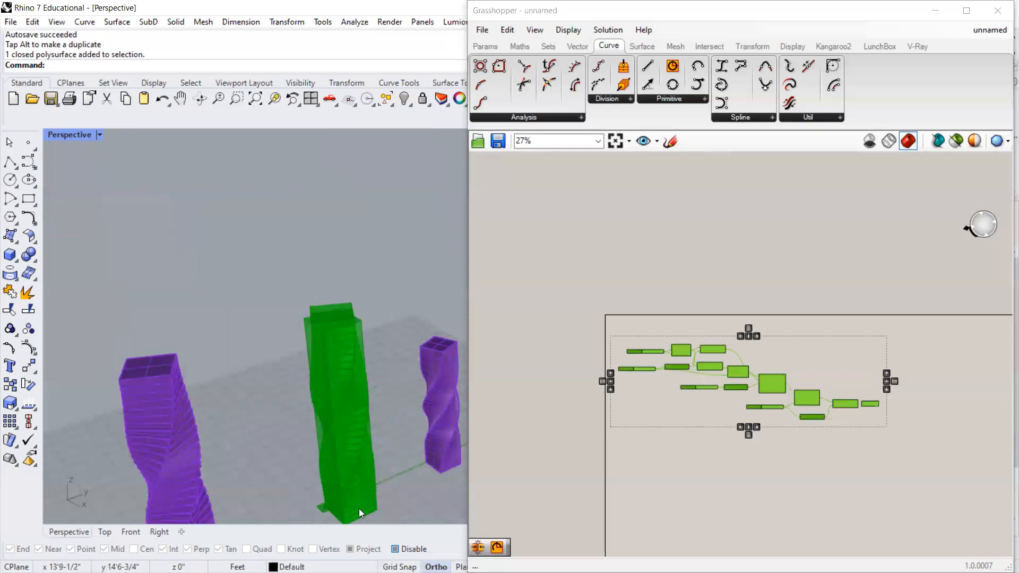
scroll(380, 395, "down", 2)
scroll(361, 403, "up", 2)
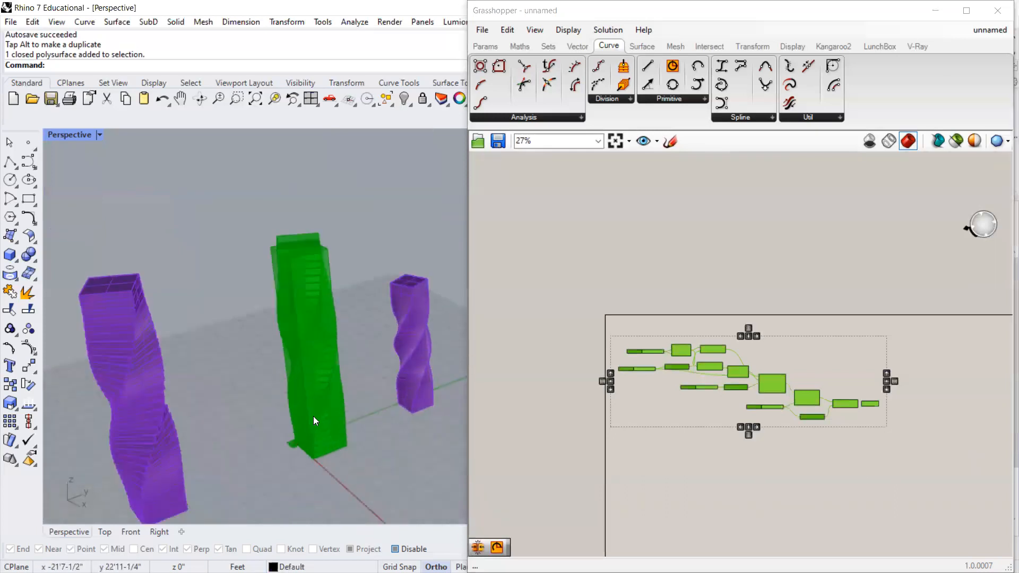
scroll(300, 244, "up", 3)
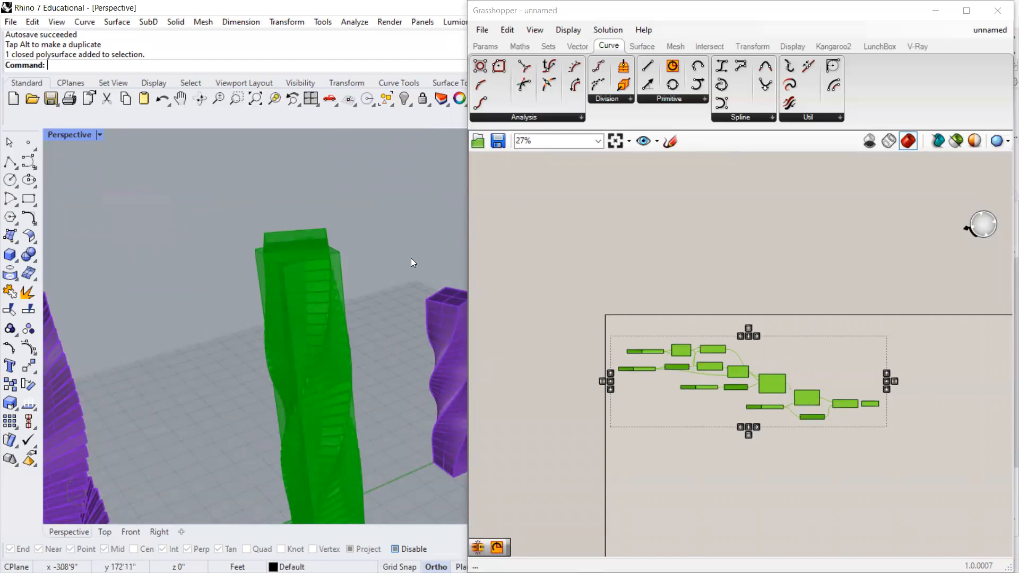
scroll(881, 411, "up", 5)
left_click(832, 435)
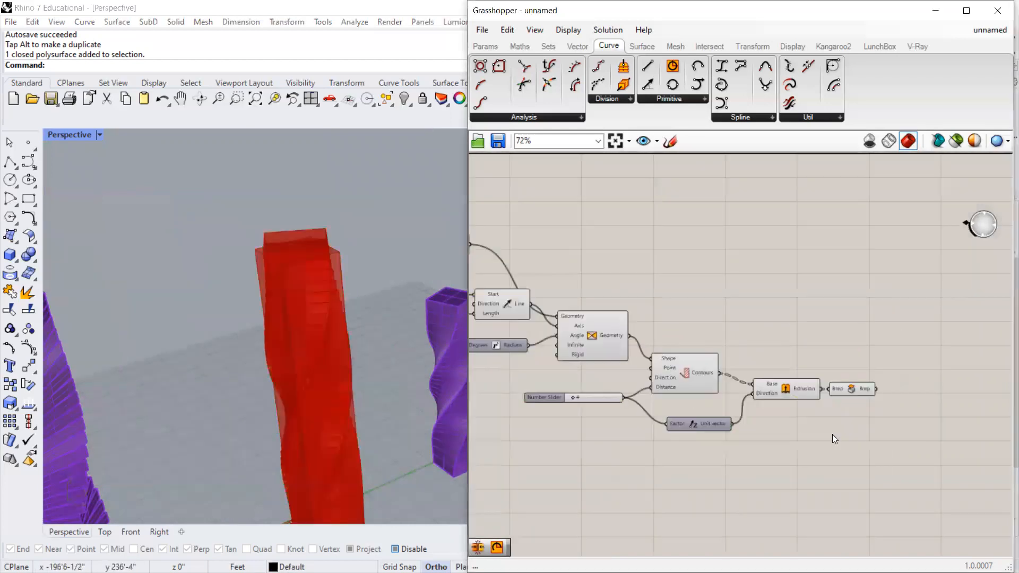
Disable the preview of every component in the definition and enable it for the Cap Holes component only.
scroll(876, 354, "down", 4)
left_click_drag(895, 278, 640, 416)
scroll(880, 370, "up", 2)
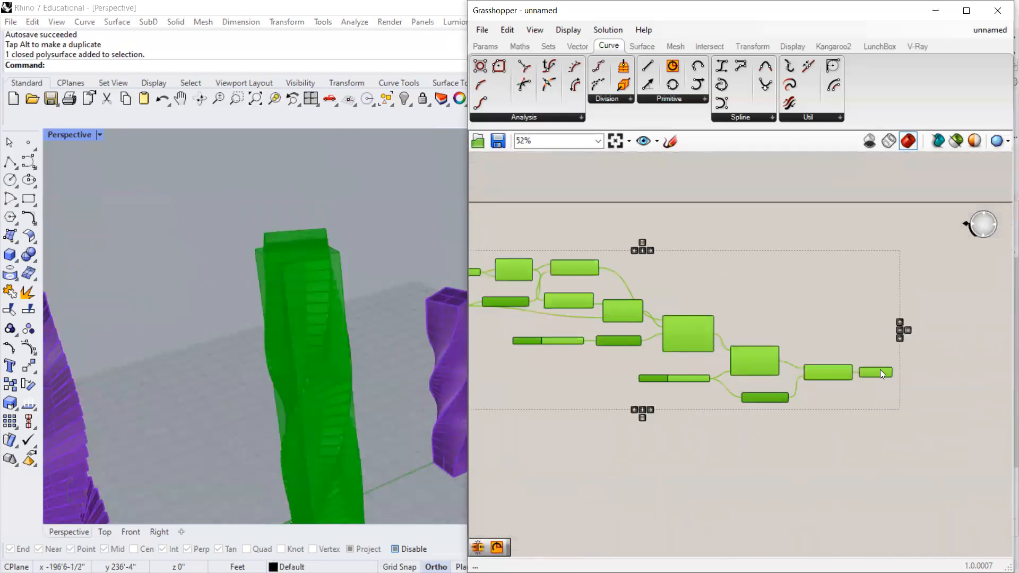
middle_click(880, 369)
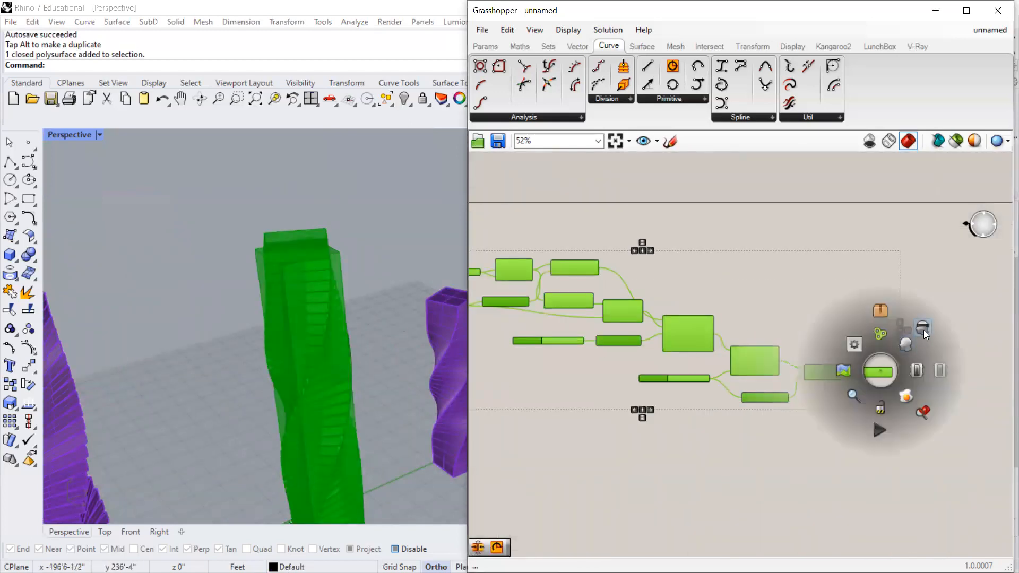
left_click(923, 330)
middle_click(875, 372)
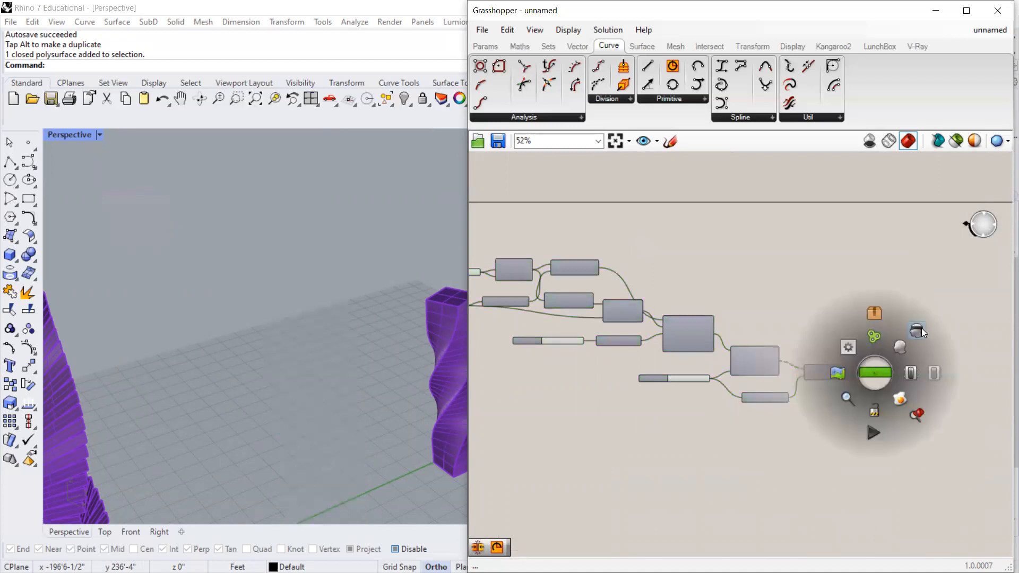
left_click(902, 346)
Examine the capped tower preview beside the two baked towers from several angles.
right_click_drag(360, 228, 266, 281)
right_click_drag(245, 241, 307, 294)
scroll(305, 290, "up", 3)
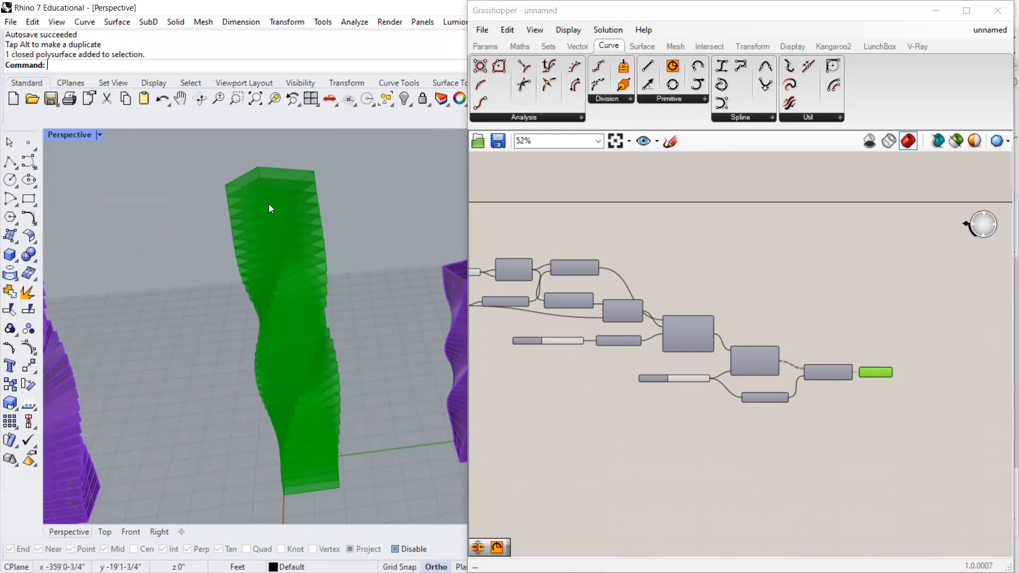
scroll(291, 261, "down", 3)
right_click_drag(276, 269, 222, 338)
scroll(362, 254, "down", 2)
scroll(237, 337, "up", 3)
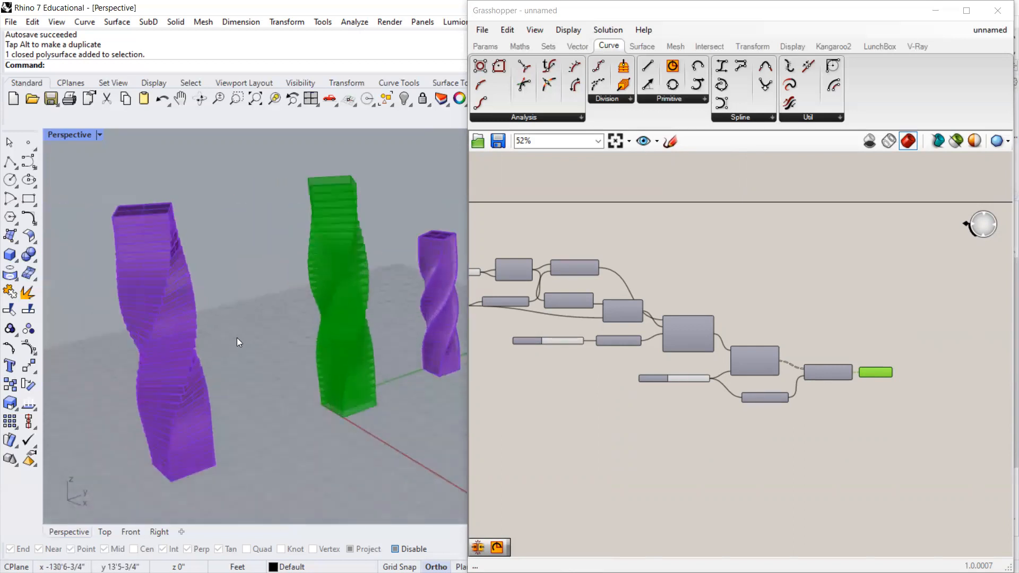
scroll(260, 305, "down", 3)
scroll(419, 235, "up", 3)
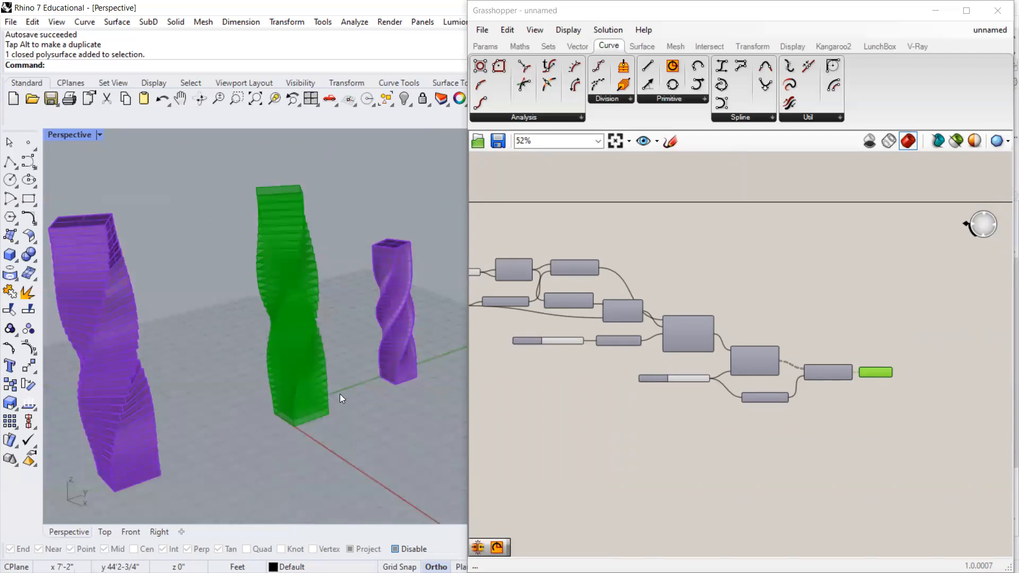
Widen the Grasshopper window over the Rhino viewport so that more of the tower definition is shown.
right_click_drag(350, 345, 262, 376)
scroll(218, 377, "down", 3)
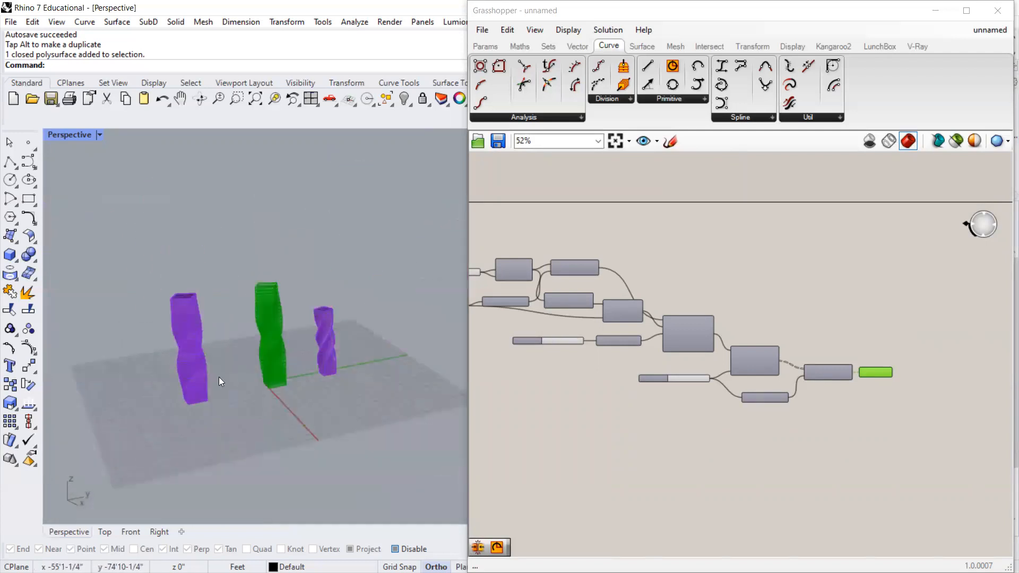
scroll(300, 367, "up", 2)
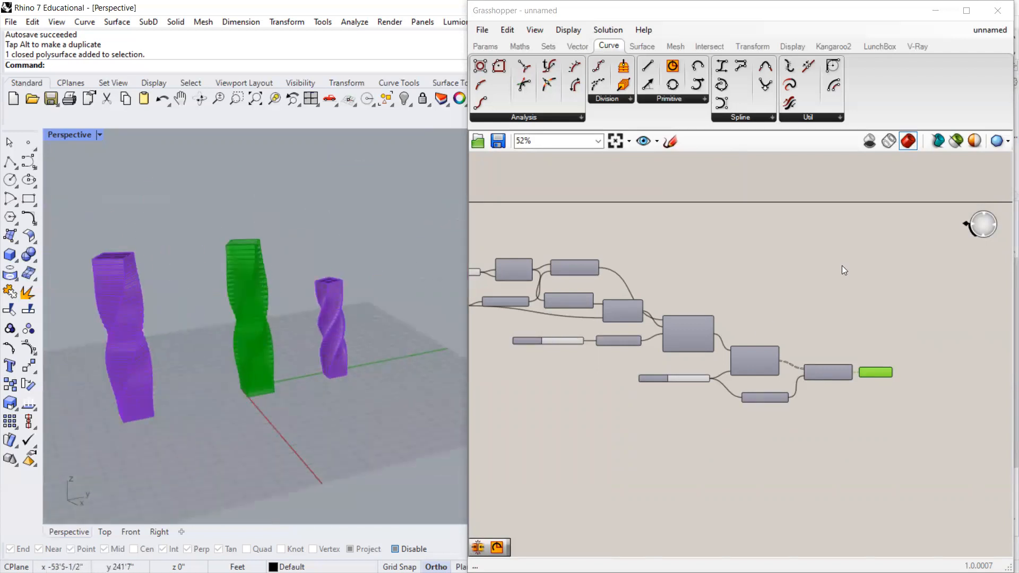
scroll(704, 295, "down", 2)
scroll(567, 283, "up", 5)
left_click_drag(463, 298, 413, 298)
scroll(598, 286, "down", 3)
scroll(592, 283, "up", 1)
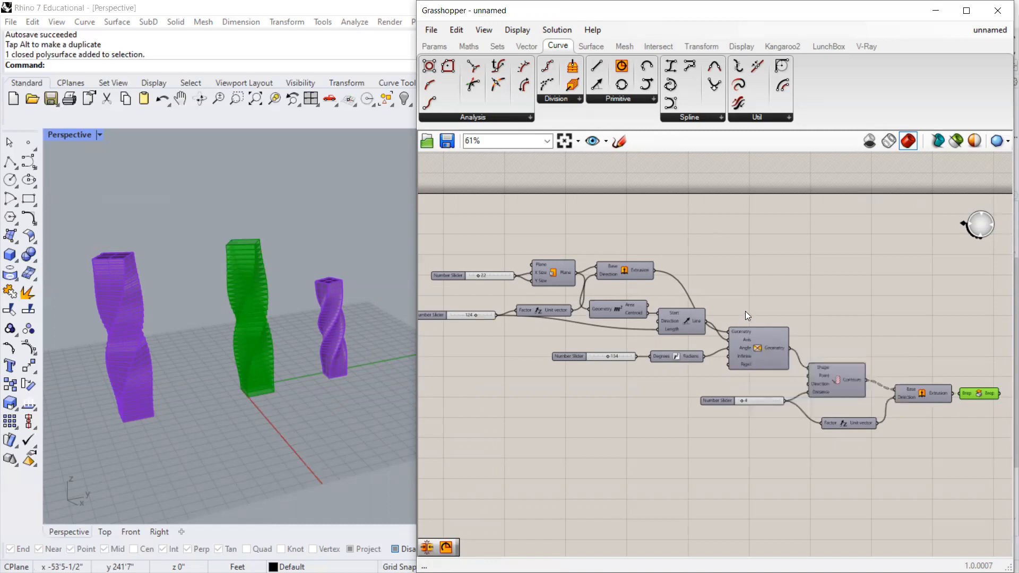
scroll(658, 376, "up", 3)
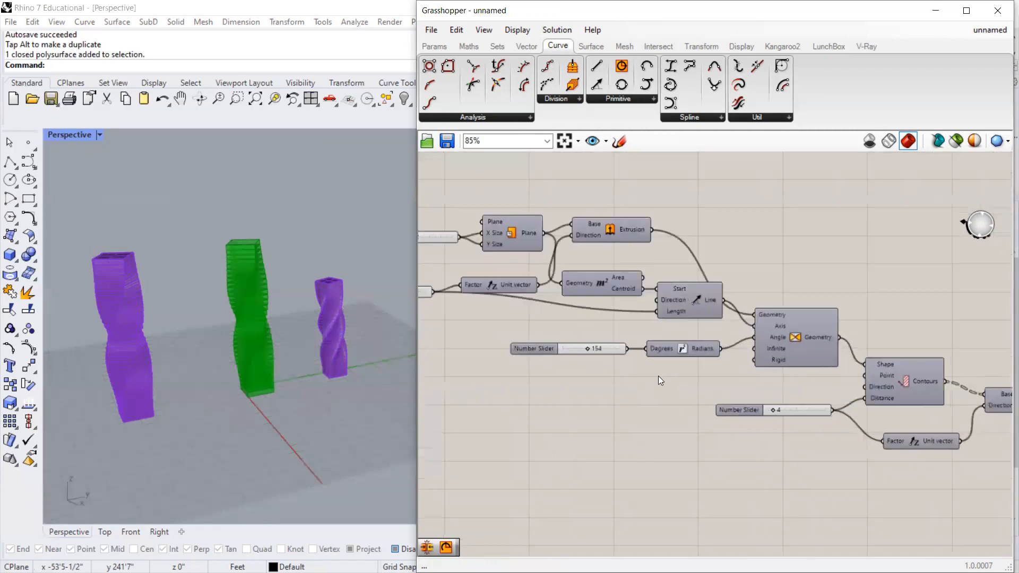
Select the 154 number slider together with the Radians component and move both farther from the Twist component's Angle input.
left_click_drag(703, 387, 560, 328)
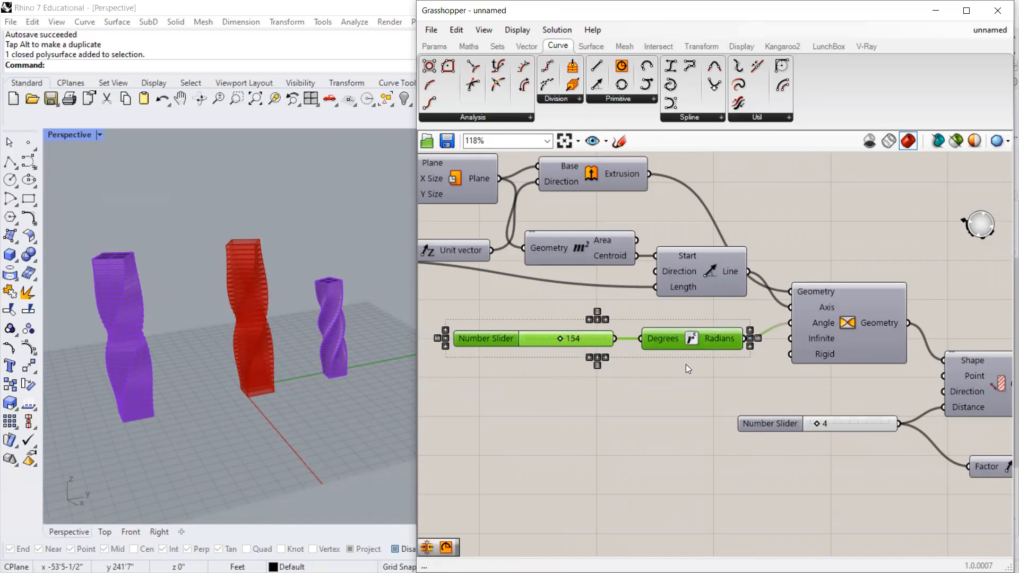
left_click_drag(685, 341, 685, 336)
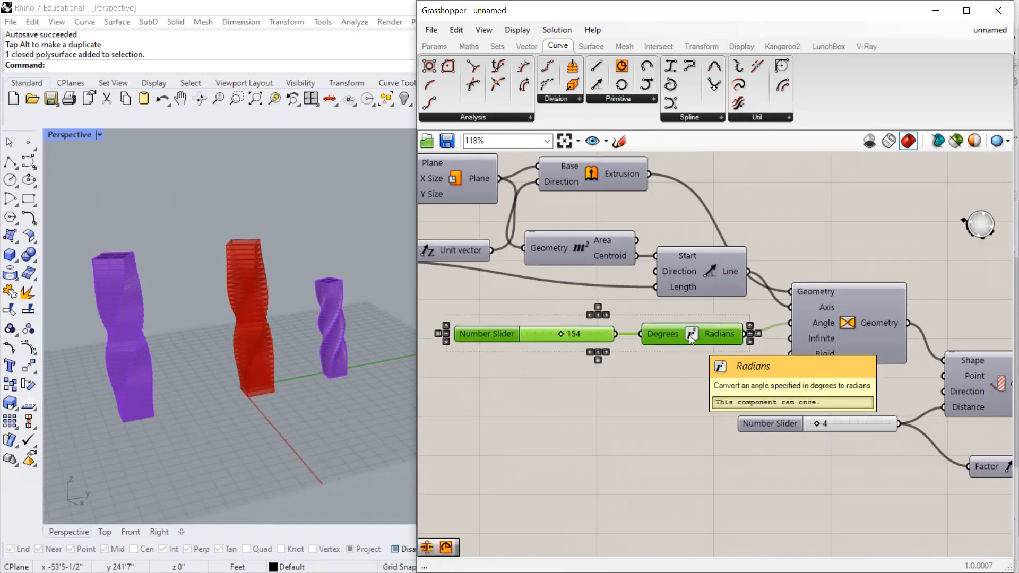
scroll(693, 339, "up", 3)
left_click_drag(687, 365, 520, 319)
left_click_drag(658, 326, 689, 312)
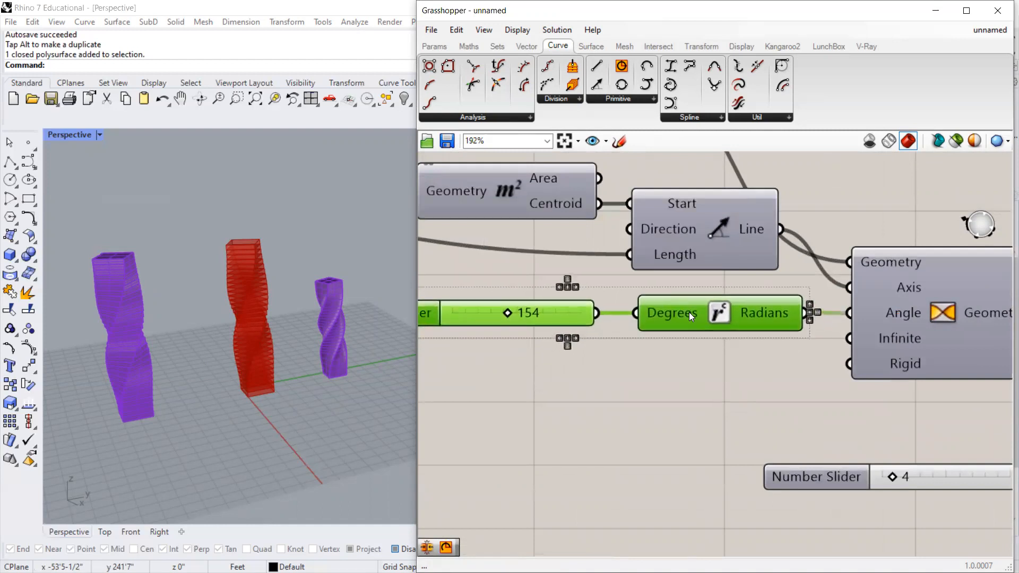
scroll(688, 312, "down", 3)
left_click(682, 347)
left_click_drag(689, 363, 605, 318)
scroll(593, 326, "up", 2)
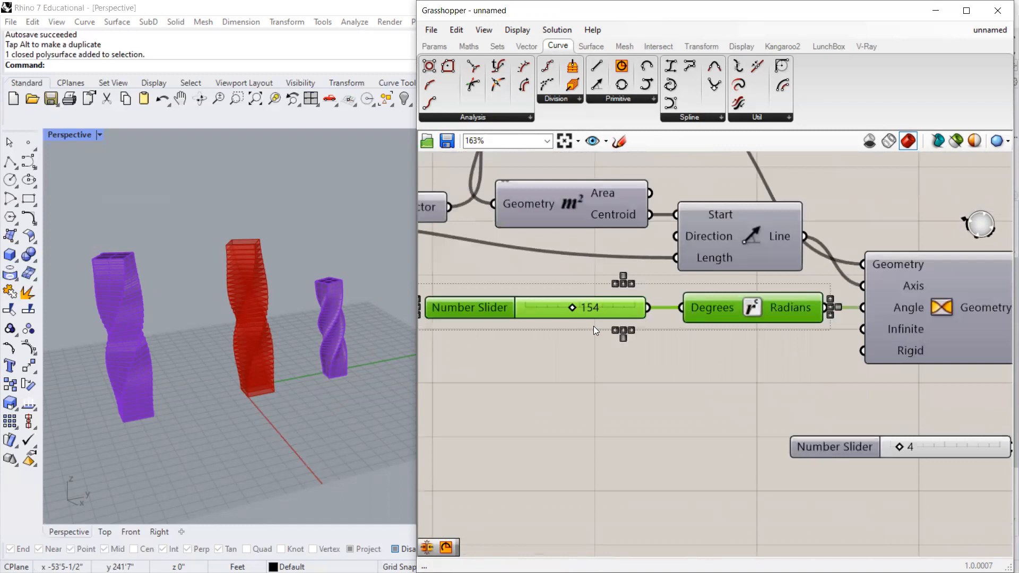
left_click_drag(742, 330, 628, 341)
Add a Panel below the Radians component and connect the Radians output to it.
double_click(613, 373)
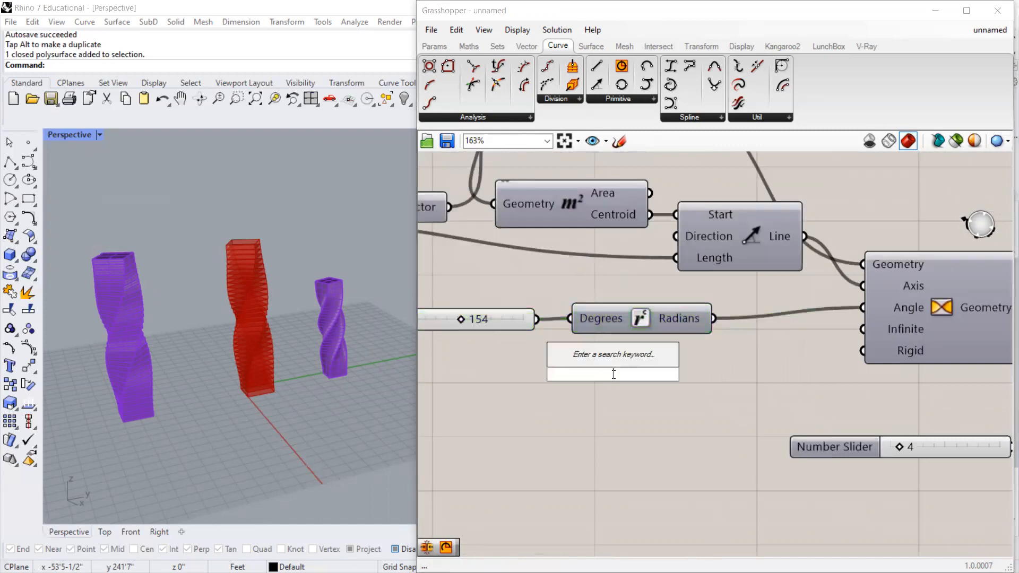
type("pan")
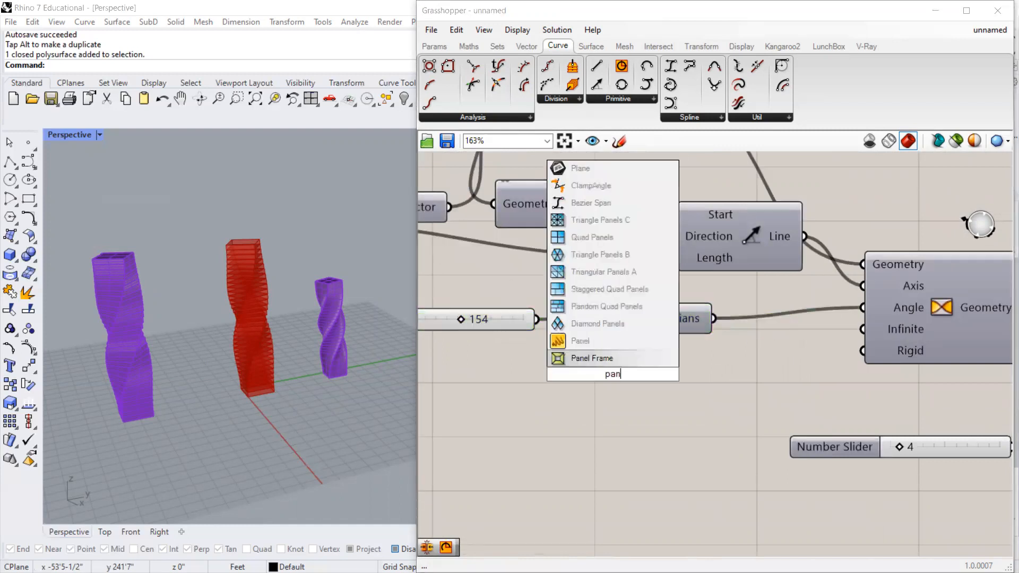
left_click(610, 341)
left_click_drag(610, 343, 778, 427)
left_click_drag(714, 318, 751, 526)
scroll(666, 485, "down", 4)
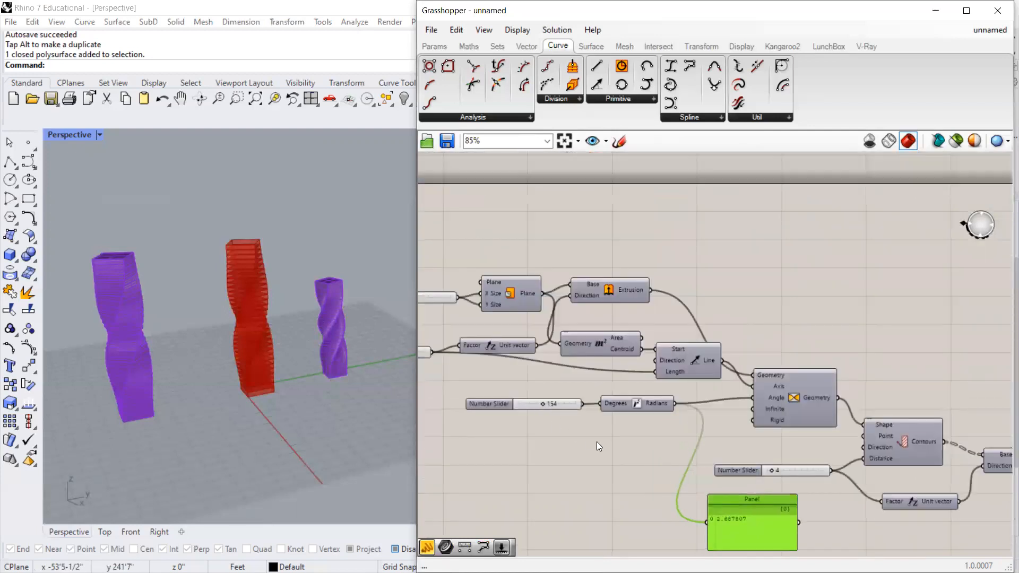
scroll(597, 442, "up", 1)
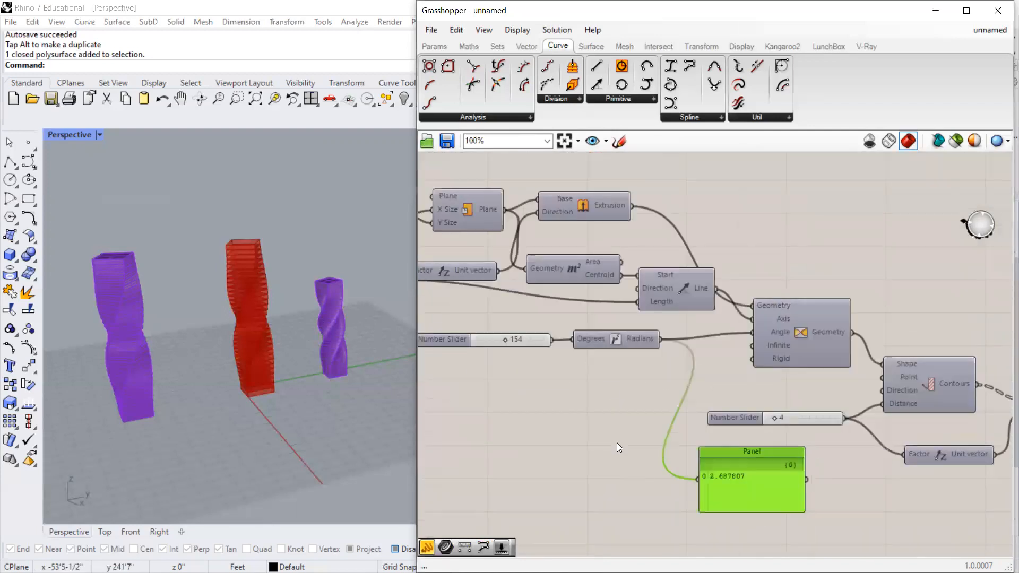
Disconnect the number slider from the Radians component's Degrees input to check the warning message, and reconnect it.
left_click(610, 343)
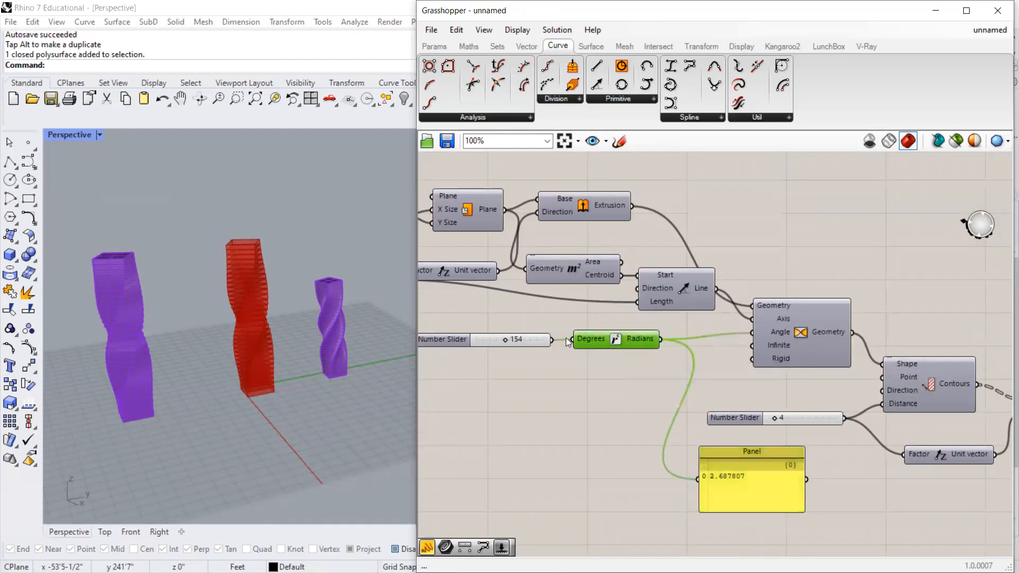
left_click_drag(572, 340, 552, 339, "ctrl")
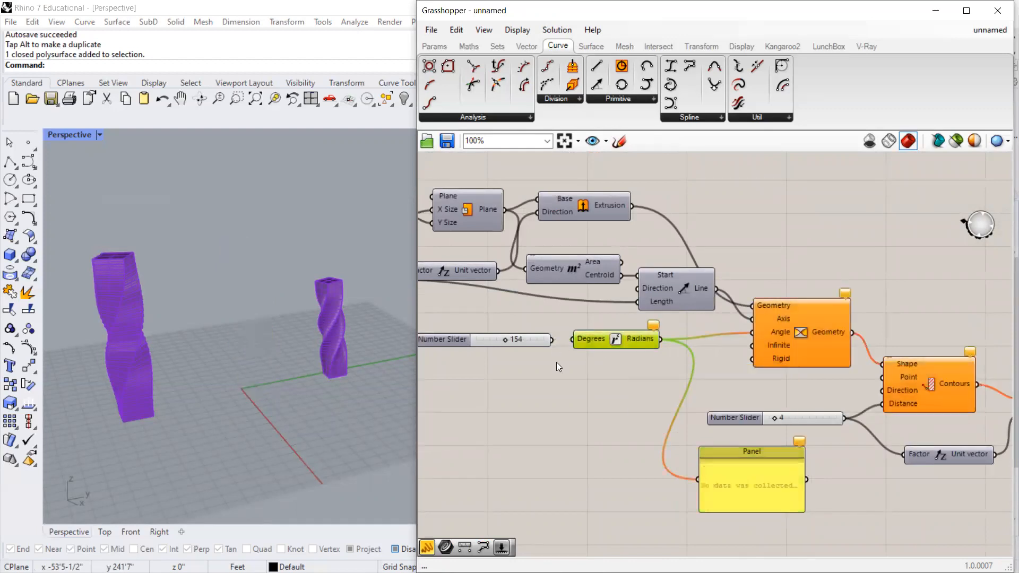
left_click(602, 394)
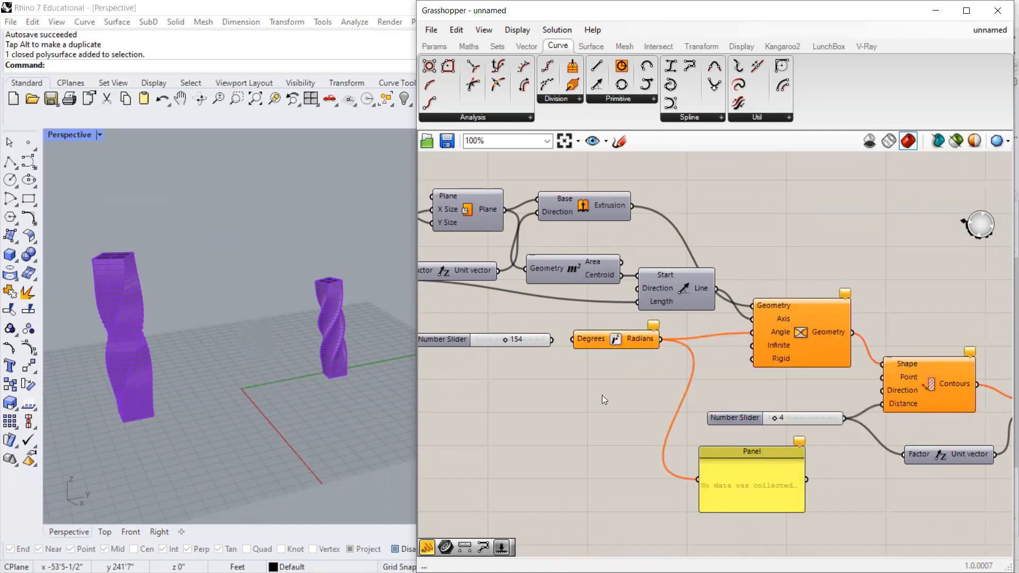
mouse_move(653, 326)
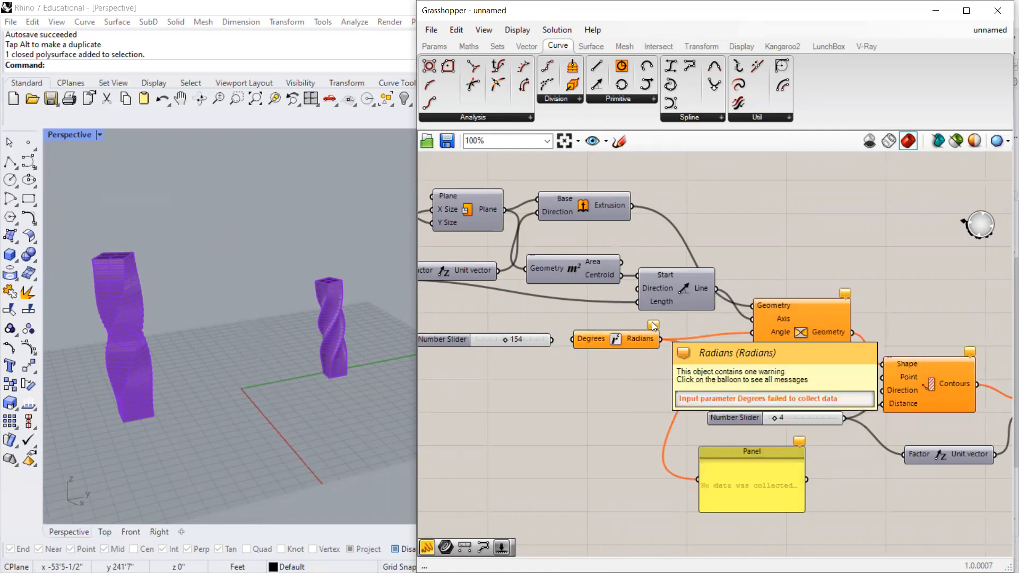
left_click_drag(577, 343, 574, 340)
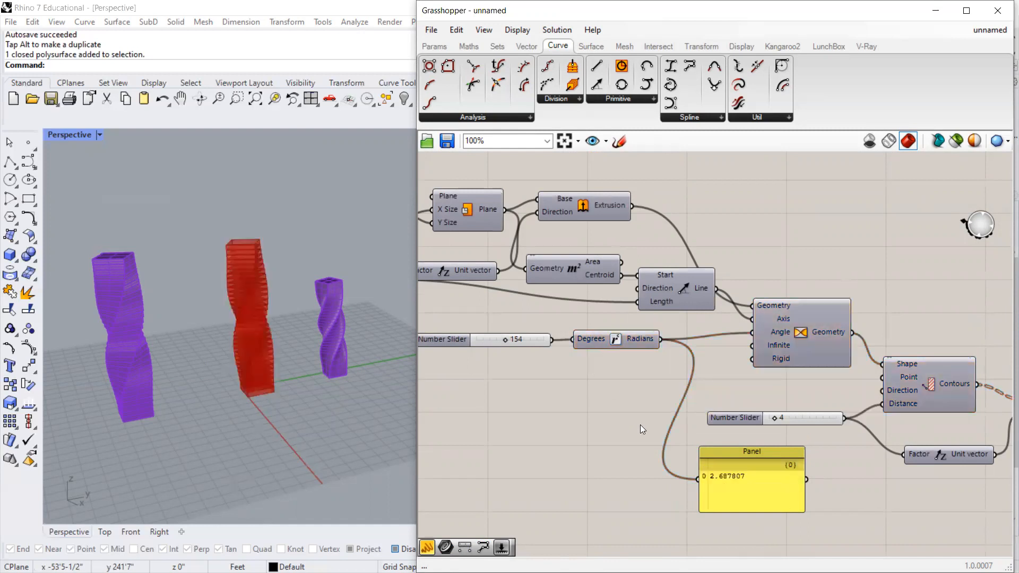
Reposition the 154 angle slider slightly along its wire to the Radians component.
scroll(753, 500, "up", 3)
scroll(642, 300, "down", 2)
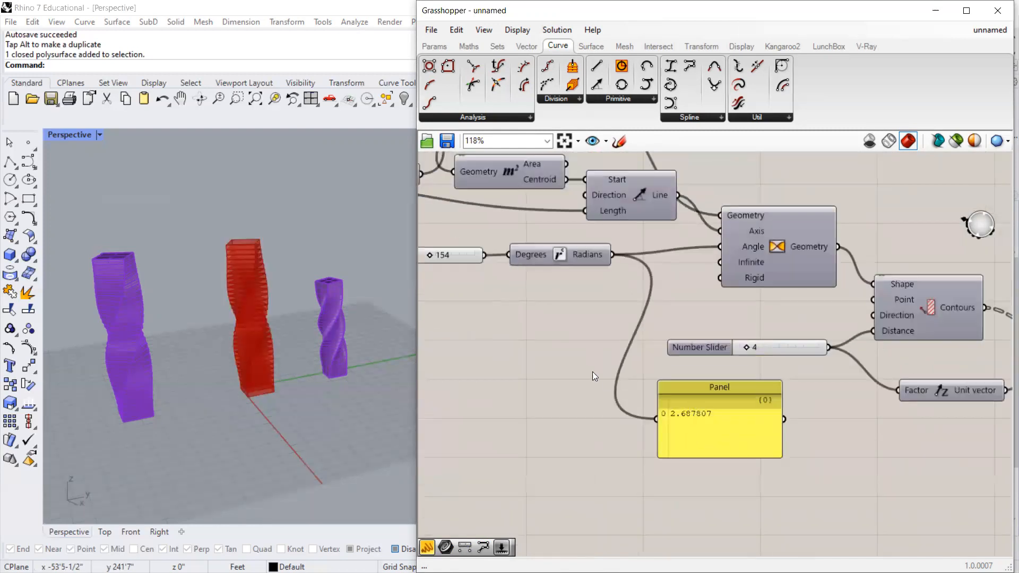
scroll(613, 336, "down", 2)
scroll(491, 292, "up", 3)
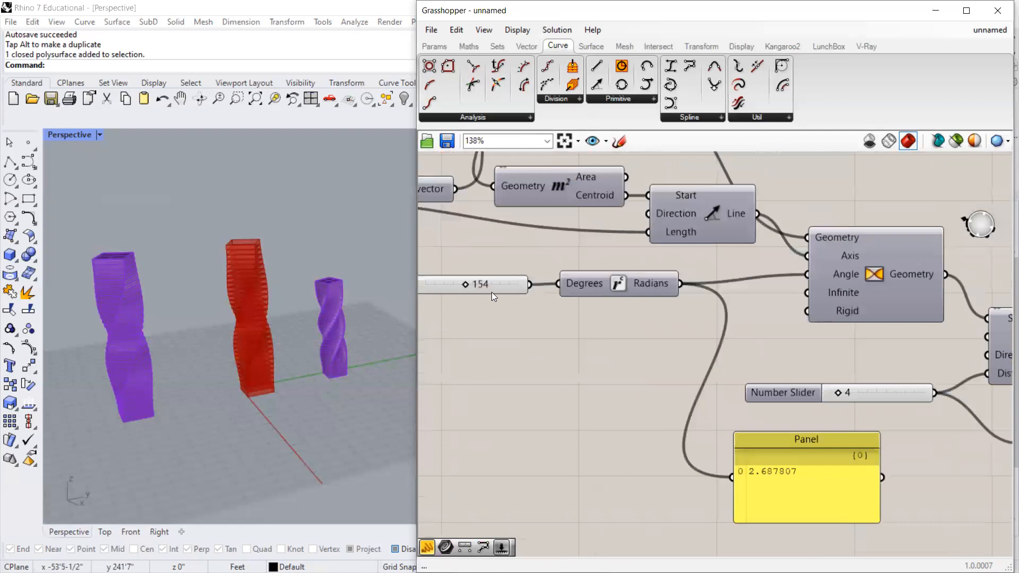
left_click(522, 287)
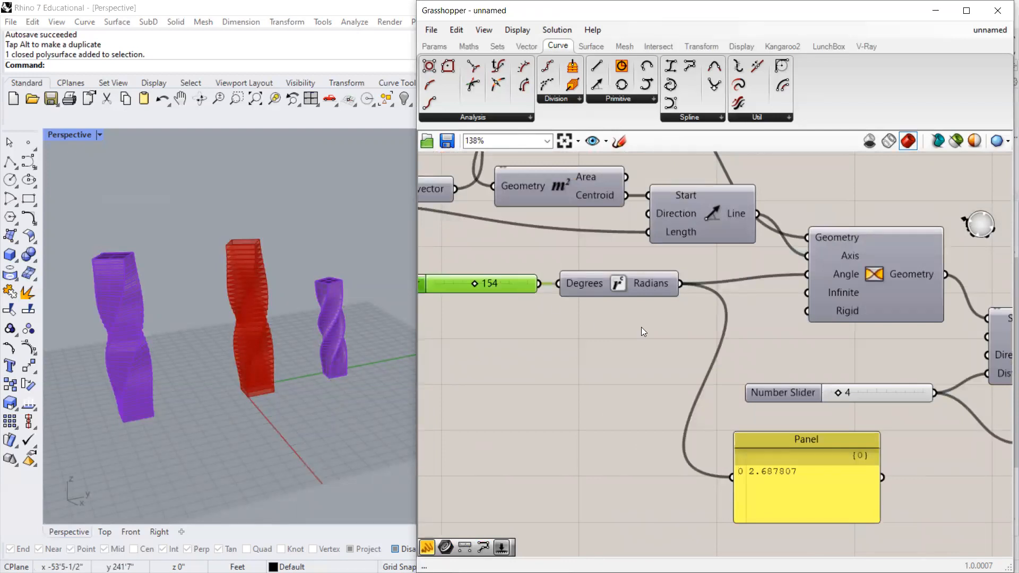
scroll(641, 326, "down", 3)
scroll(504, 305, "up", 3)
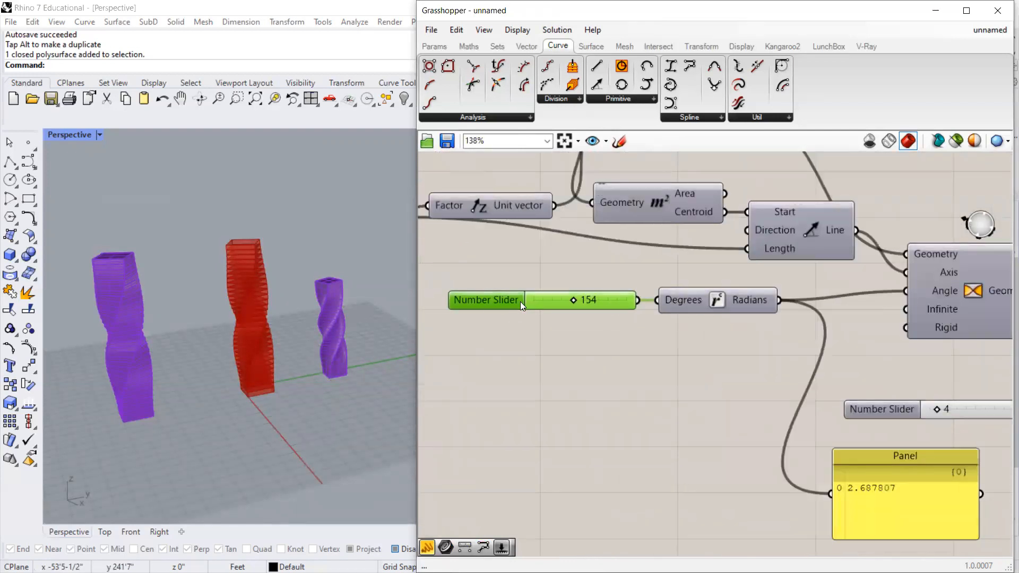
mouse_move(618, 307)
left_mouse_down()
mouse_move(582, 305)
mouse_move(629, 299)
left_mouse_up()
left_click(621, 277)
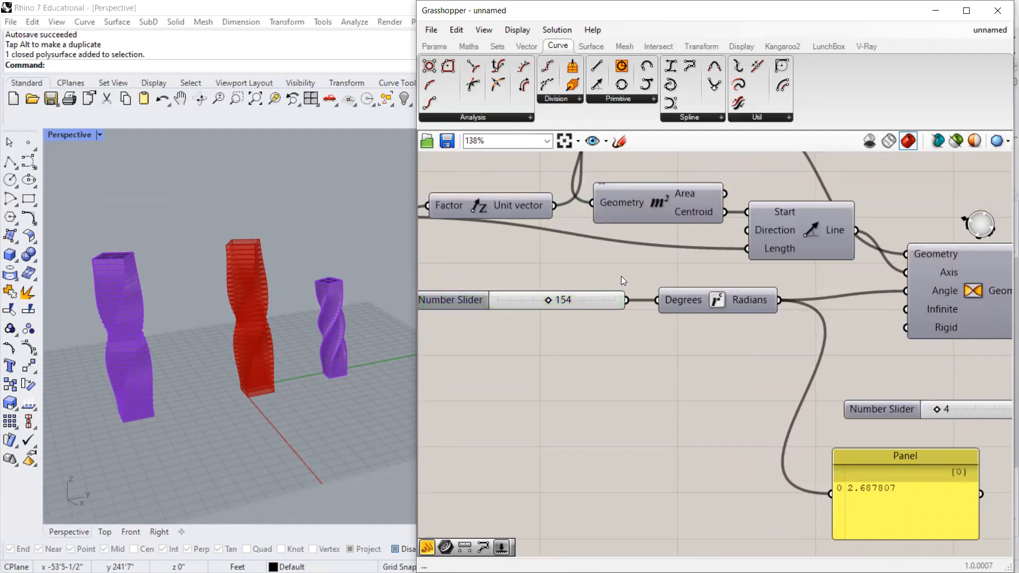
Select the whole tower definition, including the new panel, and disable the preview of all its components.
scroll(621, 276, "down", 1)
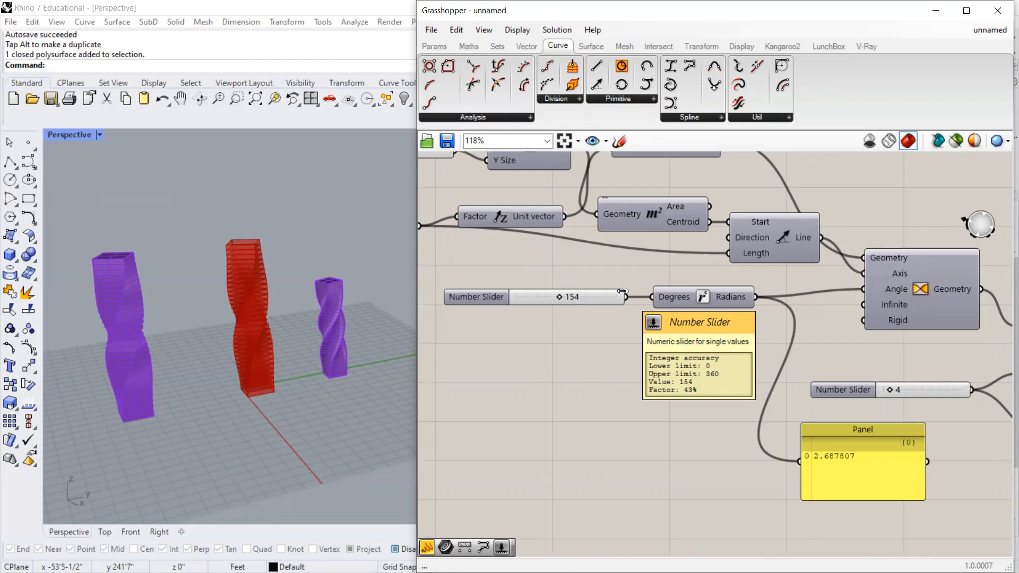
scroll(766, 418, "down", 3)
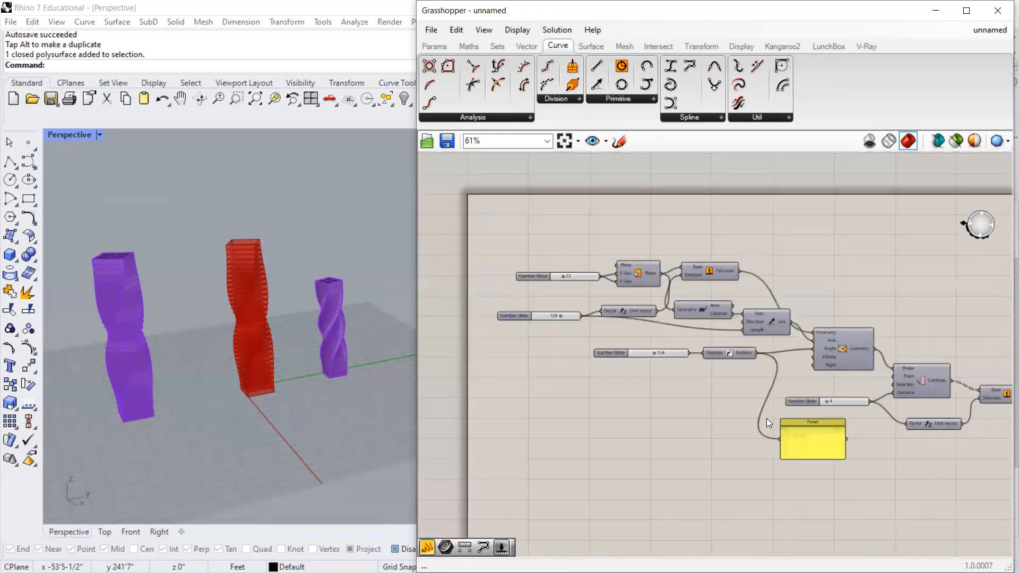
scroll(735, 347, "up", 2)
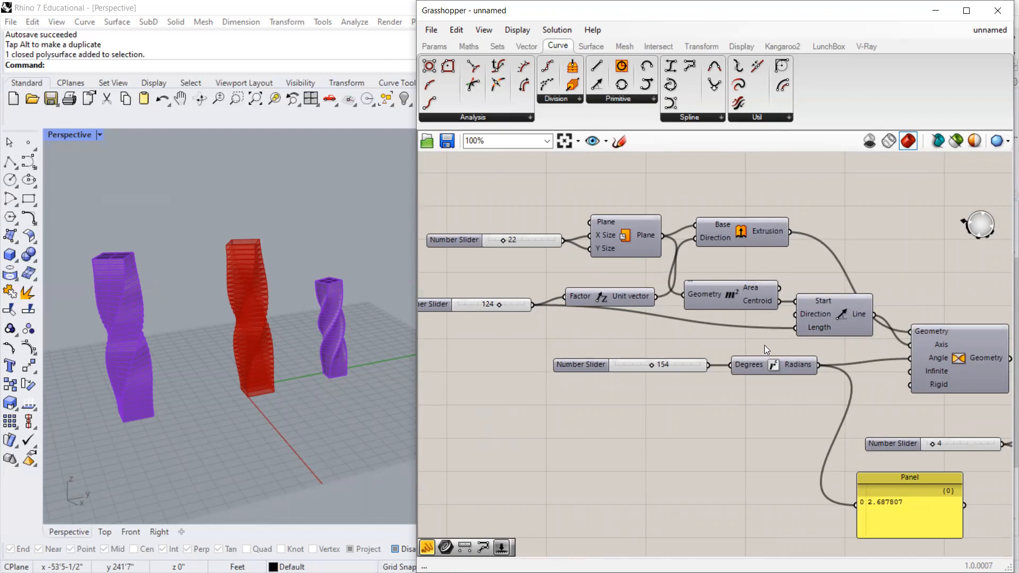
scroll(764, 345, "down", 4)
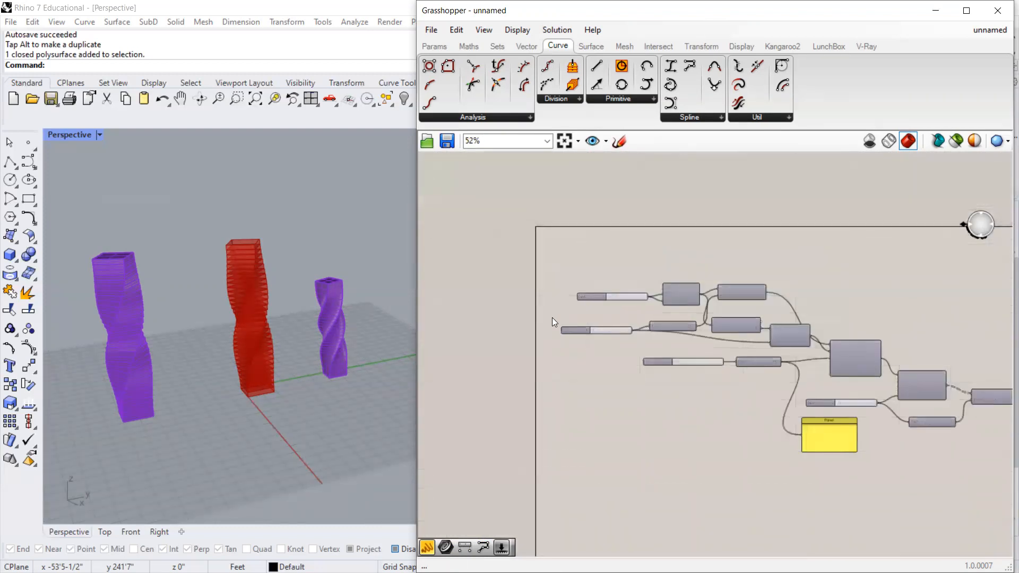
left_click_drag(854, 287, 479, 422)
middle_click(834, 374)
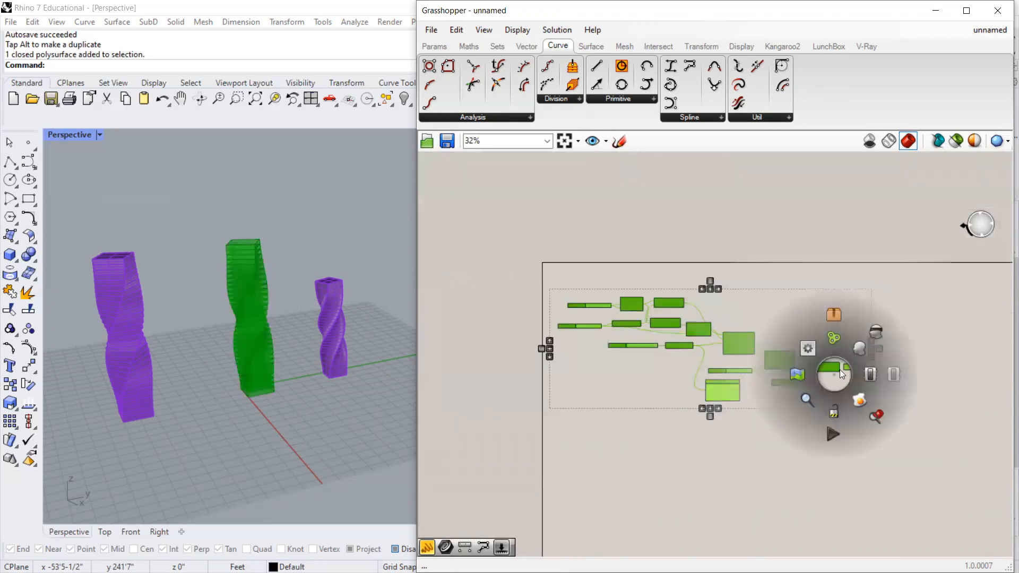
left_click(876, 333)
Enable the preview of the Extrude component only and examine the untwisted tower volume between the baked towers.
scroll(661, 295, "up", 3)
left_click(591, 290)
scroll(590, 290, "up", 2)
left_click(609, 315)
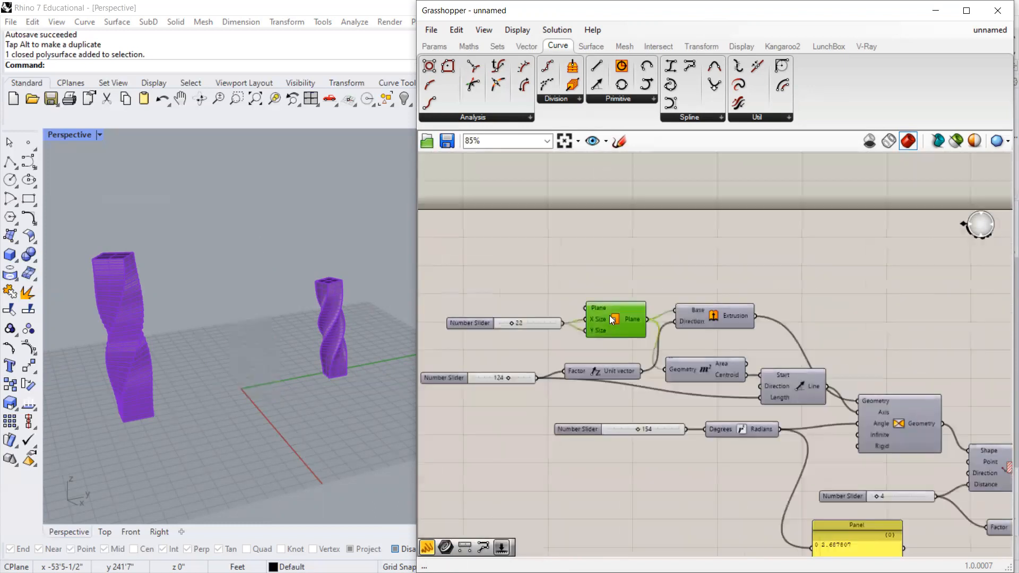
left_click(716, 319)
right_click(716, 319)
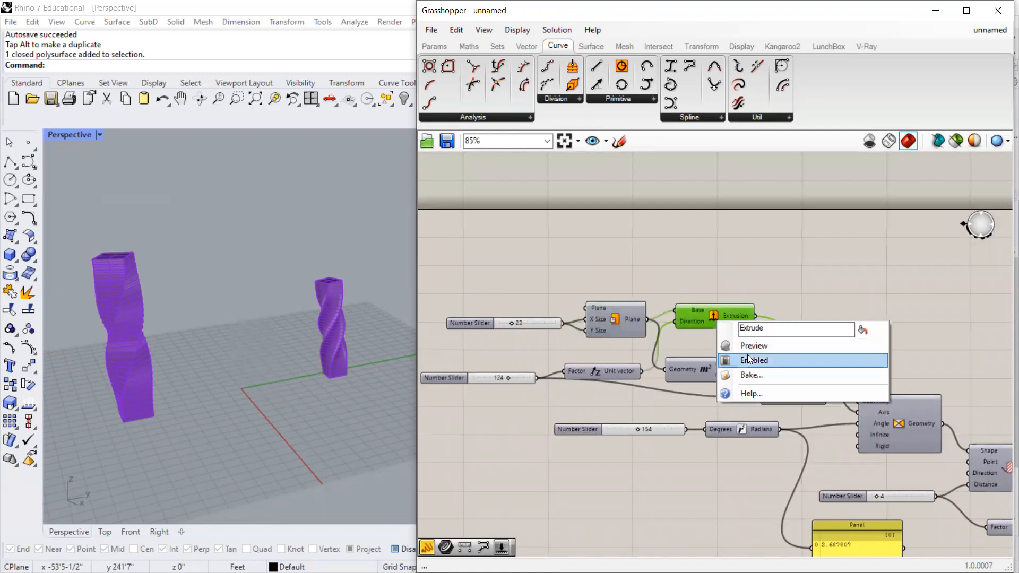
left_click(743, 346)
scroll(220, 290, "up", 3)
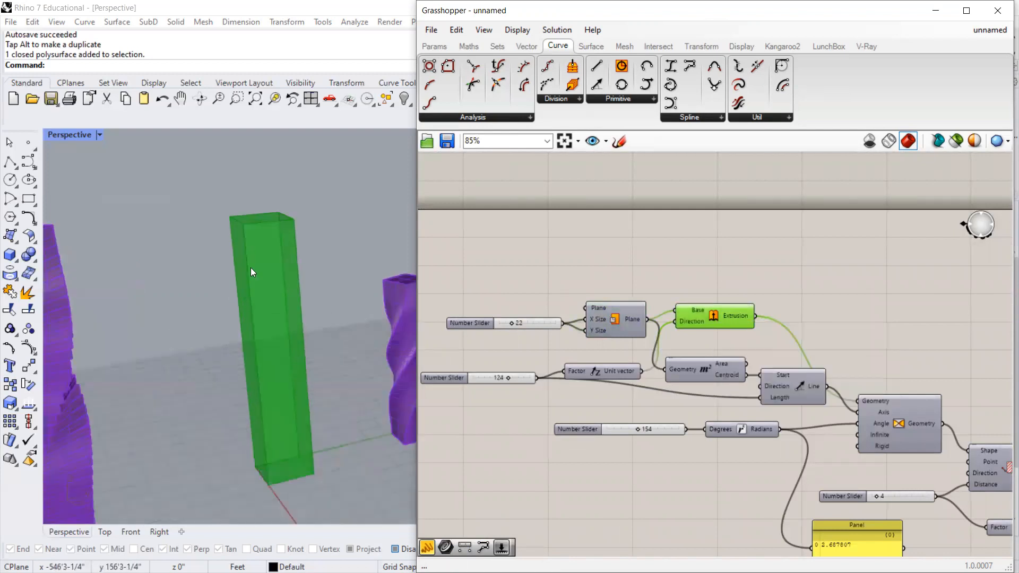
left_click(308, 398)
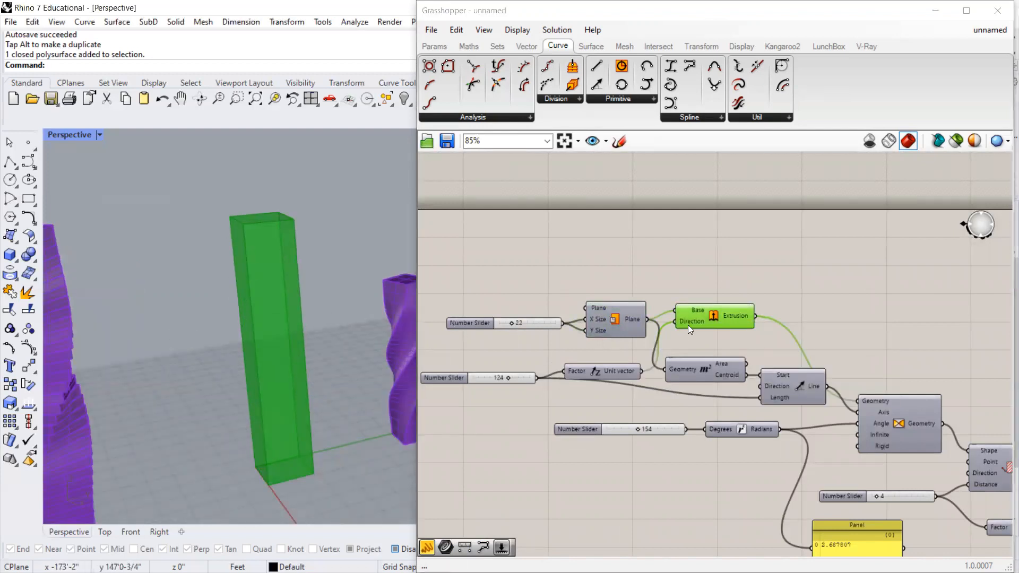
Shift the Extrude and Unit Z components slightly and place a Vector XYZ component above Extrude.
left_click_drag(718, 309, 728, 317)
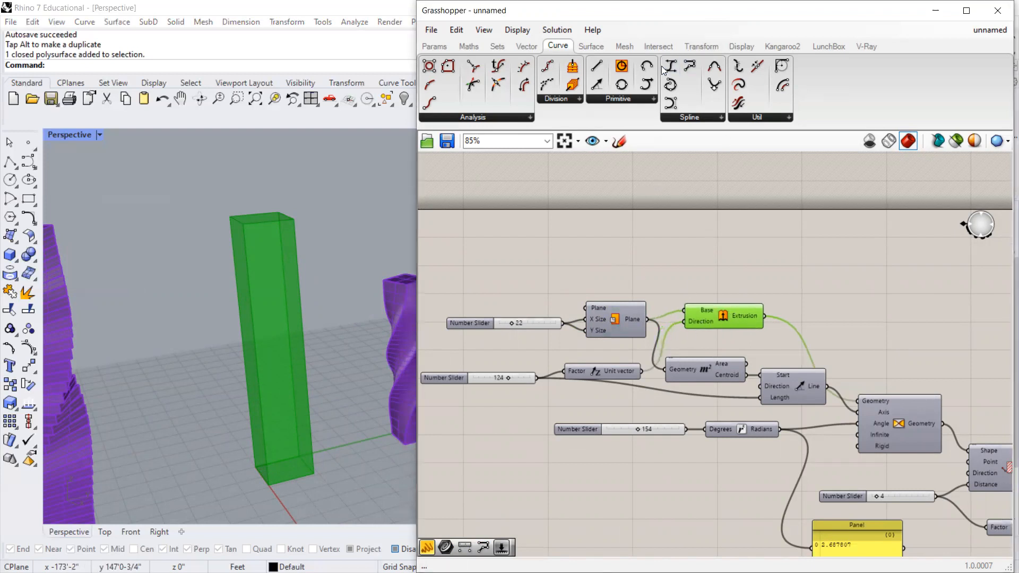
left_click_drag(616, 371, 624, 374)
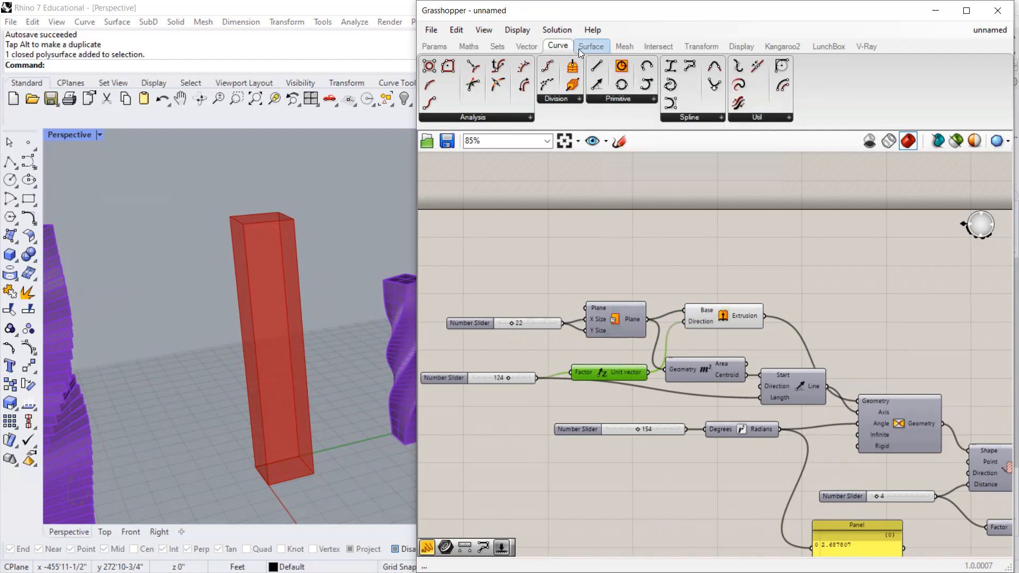
left_click(525, 47)
left_click(687, 99)
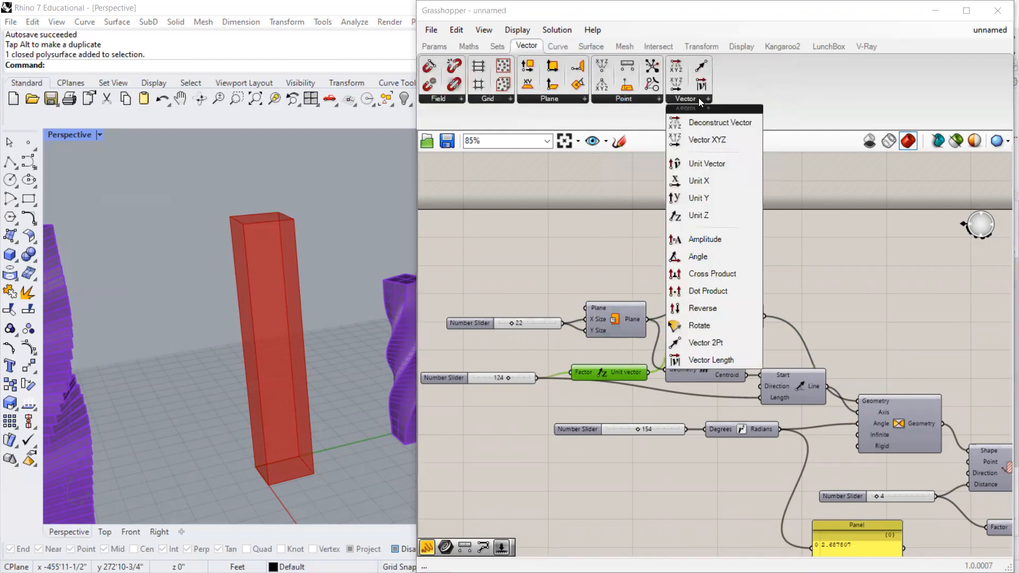
left_click_drag(707, 134, 669, 245)
scroll(810, 277, "up", 2)
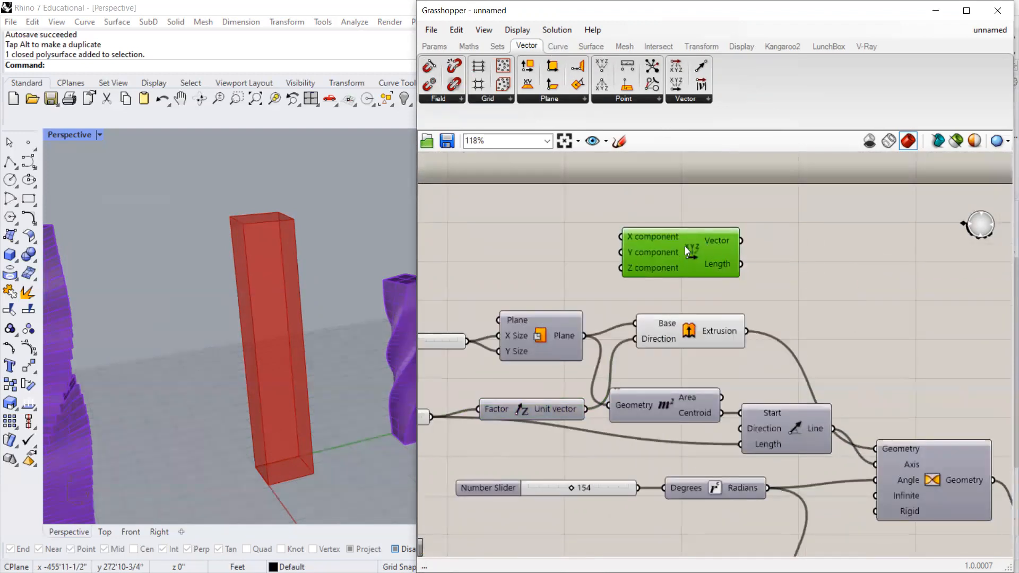
scroll(589, 264, "down", 2)
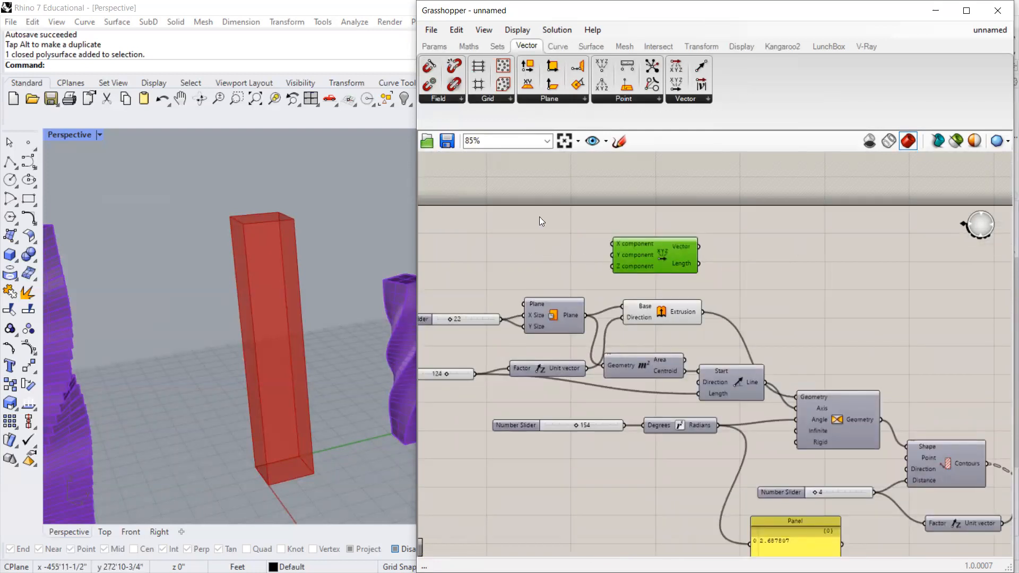
key("ctrl+2")
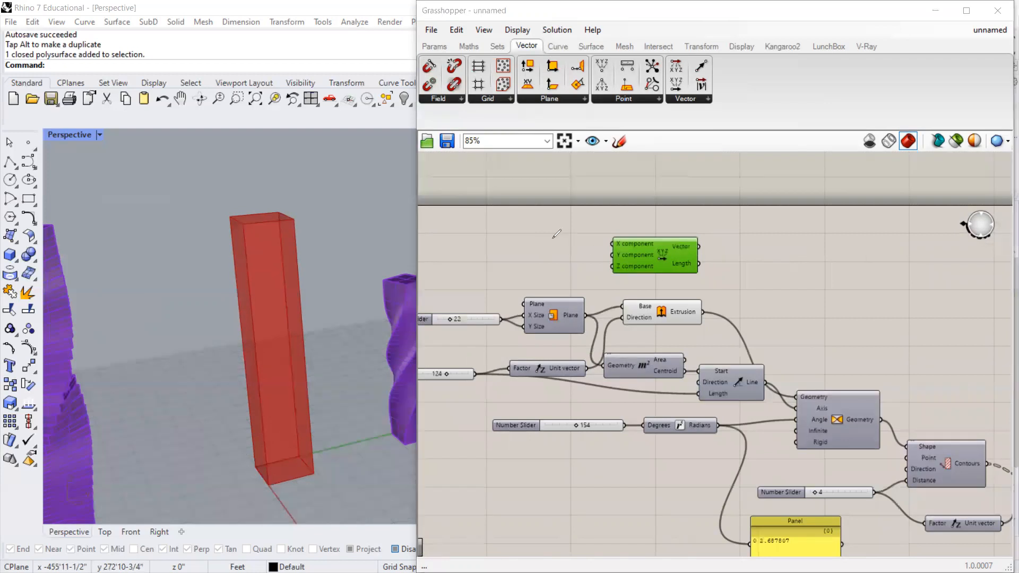
mouse_move(534, 237)
left_mouse_down()
mouse_move(547, 220)
mouse_move(711, 179)
mouse_move(861, 232)
left_mouse_up()
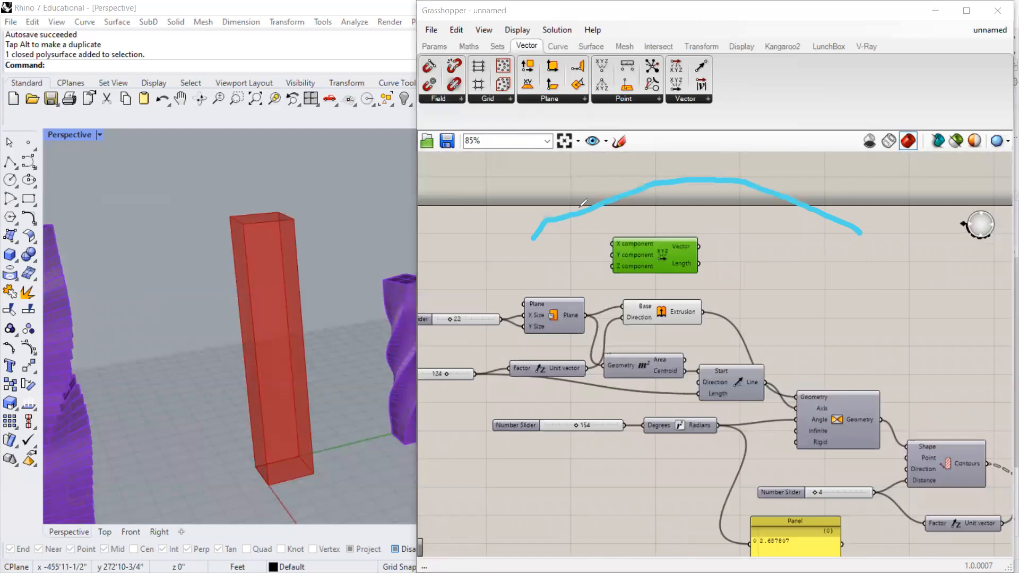
mouse_move(595, 202)
left_mouse_down()
mouse_move(587, 192)
mouse_move(594, 197)
left_mouse_up()
mouse_move(597, 204)
left_mouse_down()
mouse_move(645, 210)
mouse_move(632, 195)
mouse_move(604, 199)
mouse_move(598, 169)
mouse_move(587, 175)
mouse_move(640, 186)
mouse_move(615, 191)
mouse_move(633, 204)
left_mouse_up()
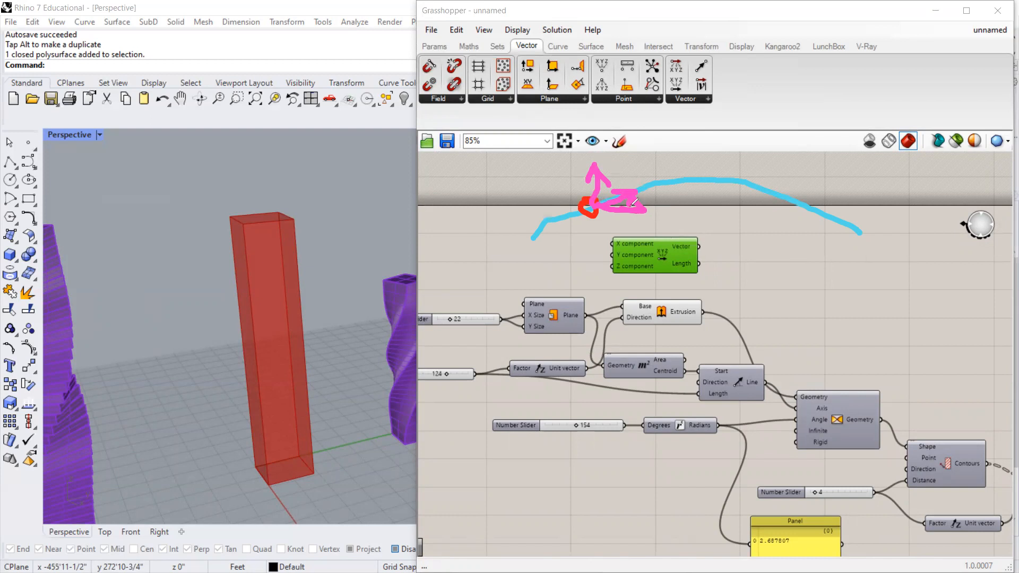
mouse_move(595, 205)
left_mouse_down()
mouse_move(633, 189)
mouse_move(608, 191)
mouse_move(625, 205)
left_mouse_up()
key("e")
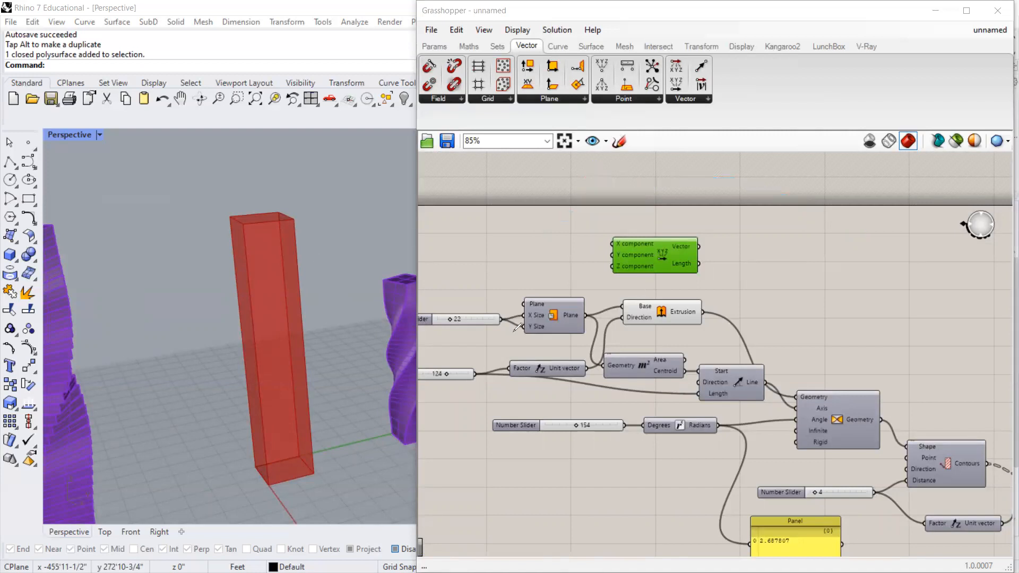
left_click(659, 265)
key("e")
Reposition the Vector XYZ component above the rectangle plane and place a copy of the Unit Z component beside its inputs.
left_click_drag(644, 246, 654, 245)
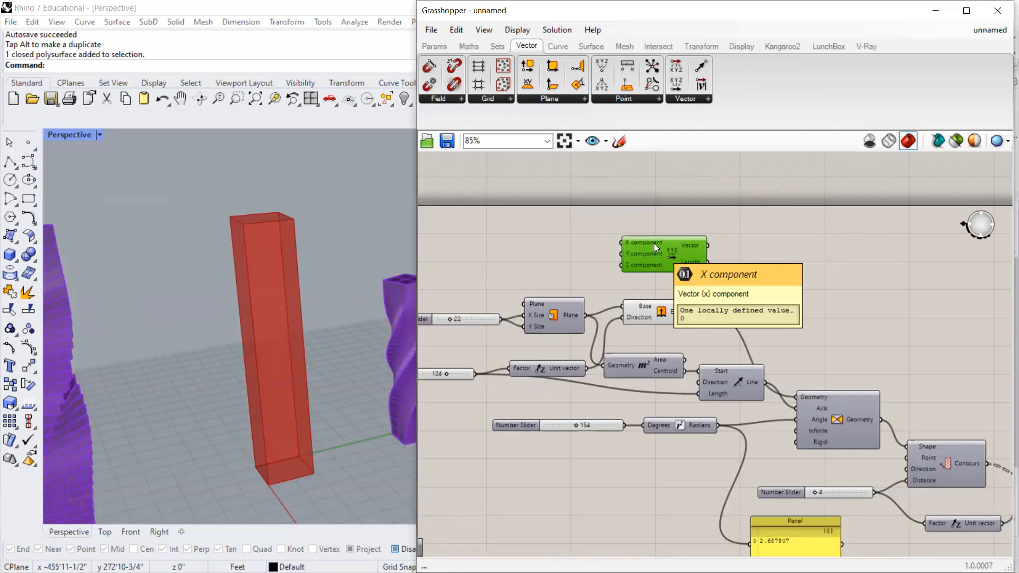
left_click_drag(655, 263, 611, 250)
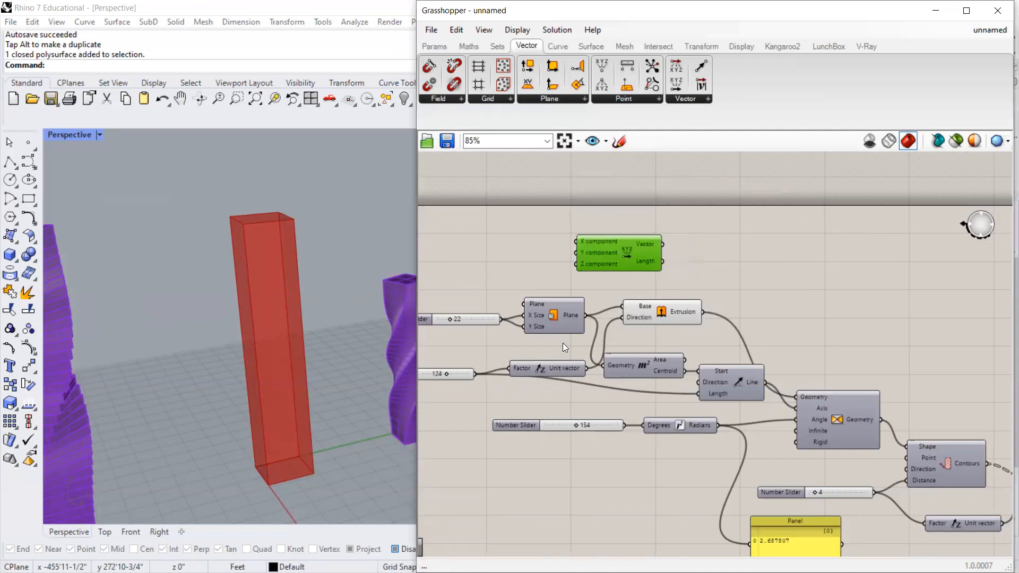
left_click_drag(548, 359, 541, 326, "alt")
left_click_drag(522, 270, 513, 269)
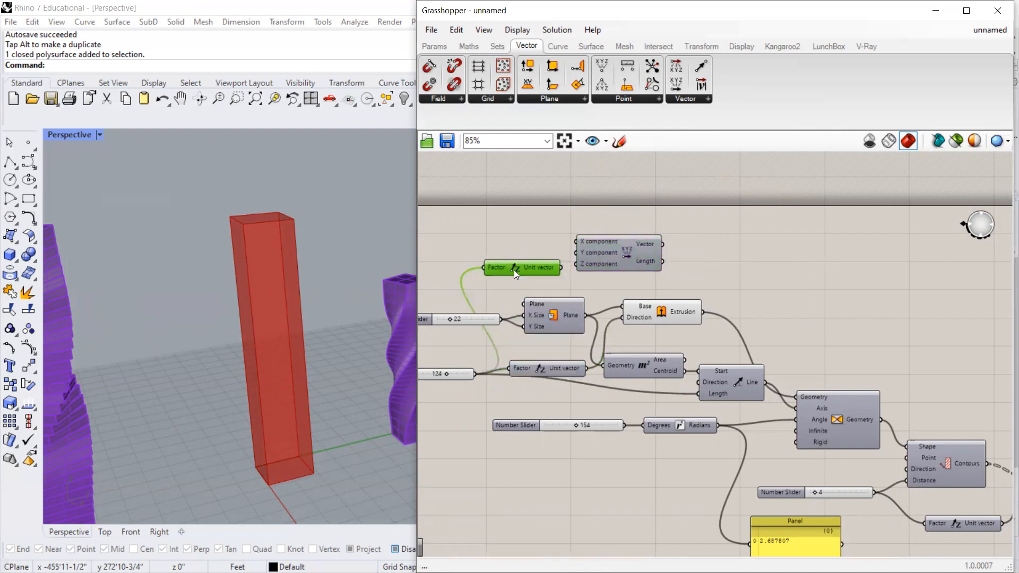
Place a Unit X component just above the copied Unit Z component.
left_click(690, 100)
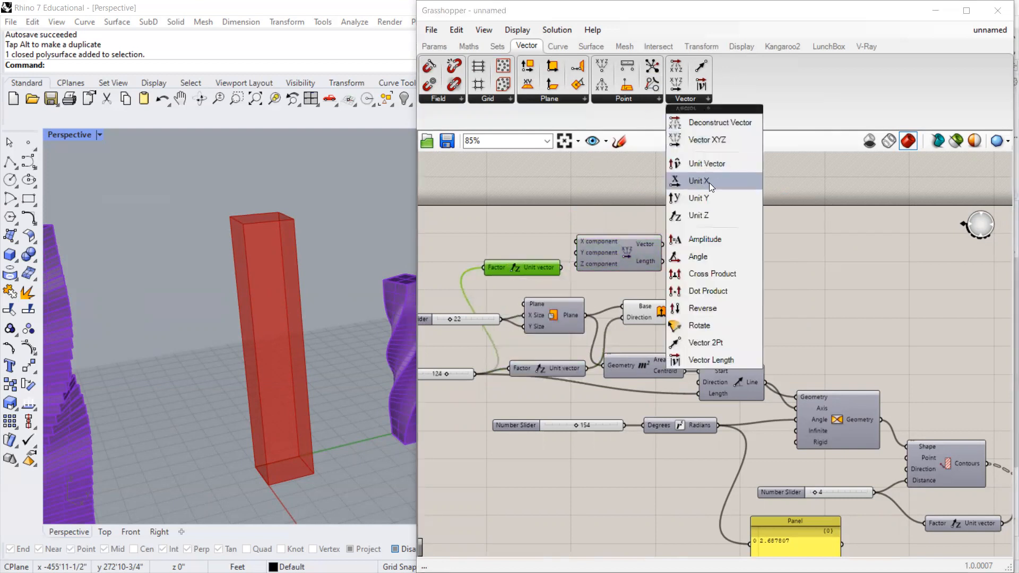
left_click_drag(699, 181, 520, 225)
scroll(637, 249, "down", 2)
scroll(589, 236, "up", 2)
left_click(545, 222)
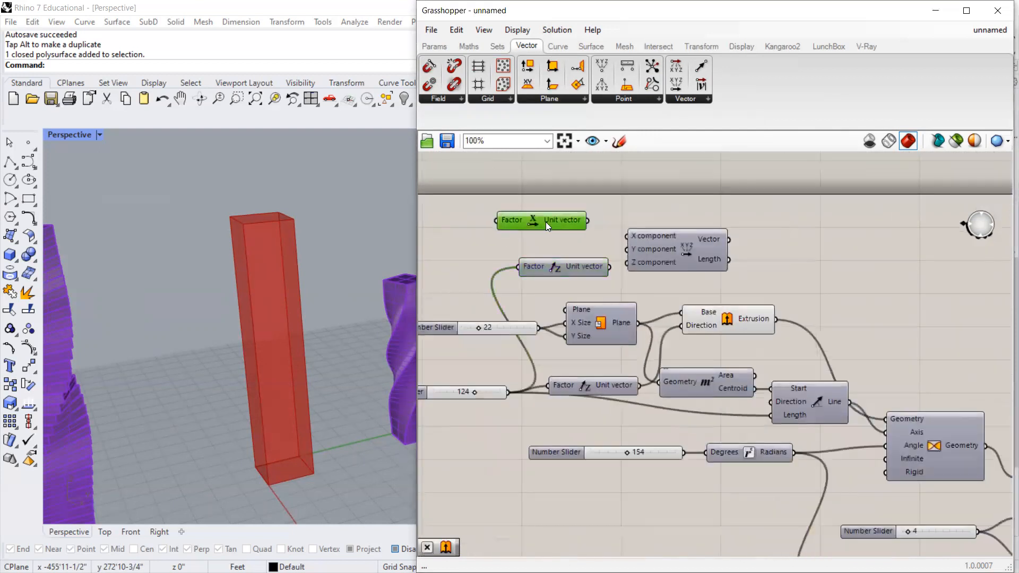
Duplicate the 124 height slider, wire the copy to Unit X and the copied Unit Z, and feed them into Vector XYZ's X and Z components.
left_click(498, 395)
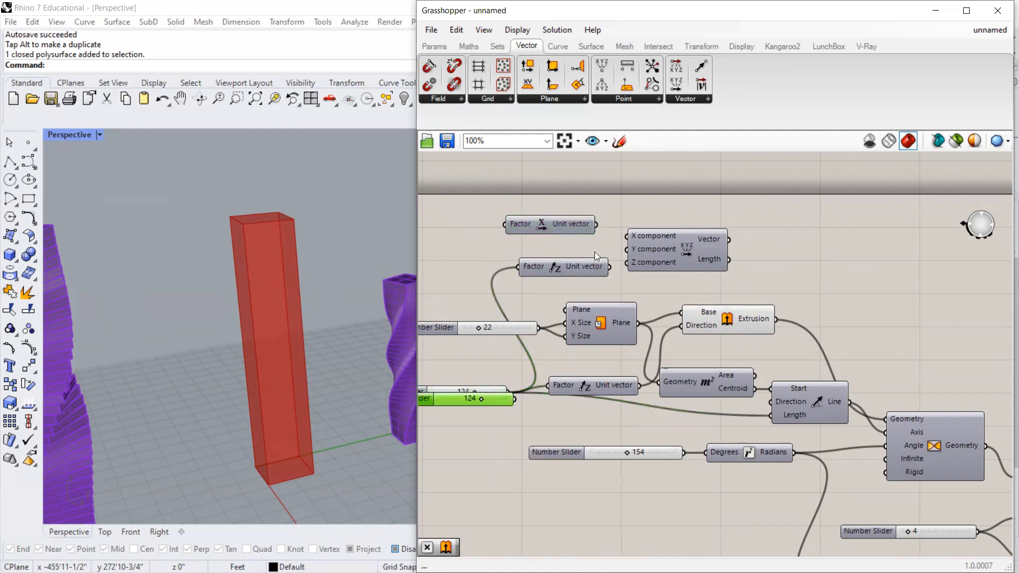
scroll(594, 252, "down", 2)
left_click_drag(527, 354, 563, 270, "alt")
scroll(510, 244, "up", 2)
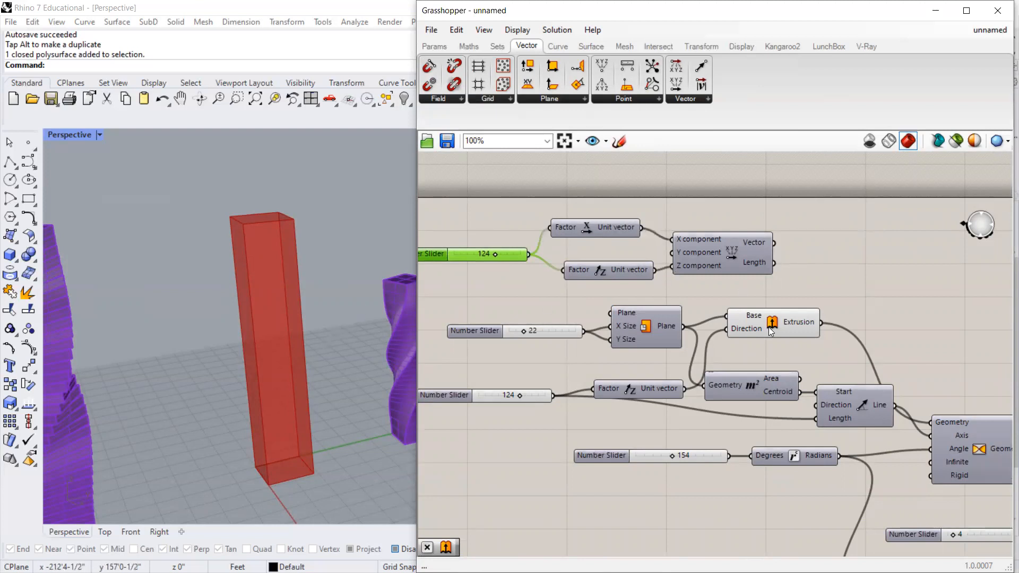
Move the Extrude component aside and replace its Direction input with the Vector XYZ output, making the volume lean.
left_click_drag(771, 329, 851, 311)
left_click_drag(775, 243, 806, 312)
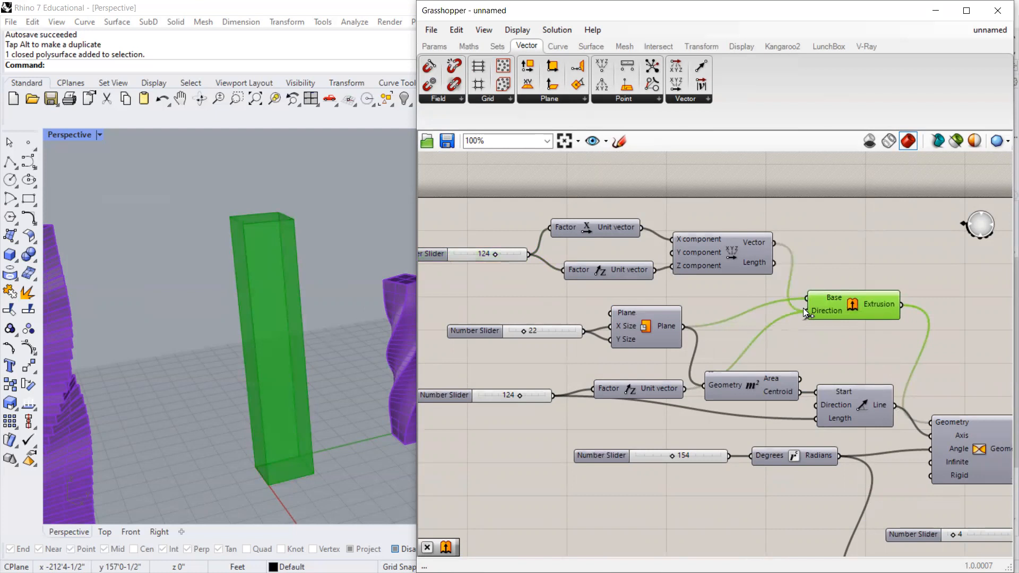
right_click_drag(308, 293, 285, 328)
scroll(721, 339, "down", 3)
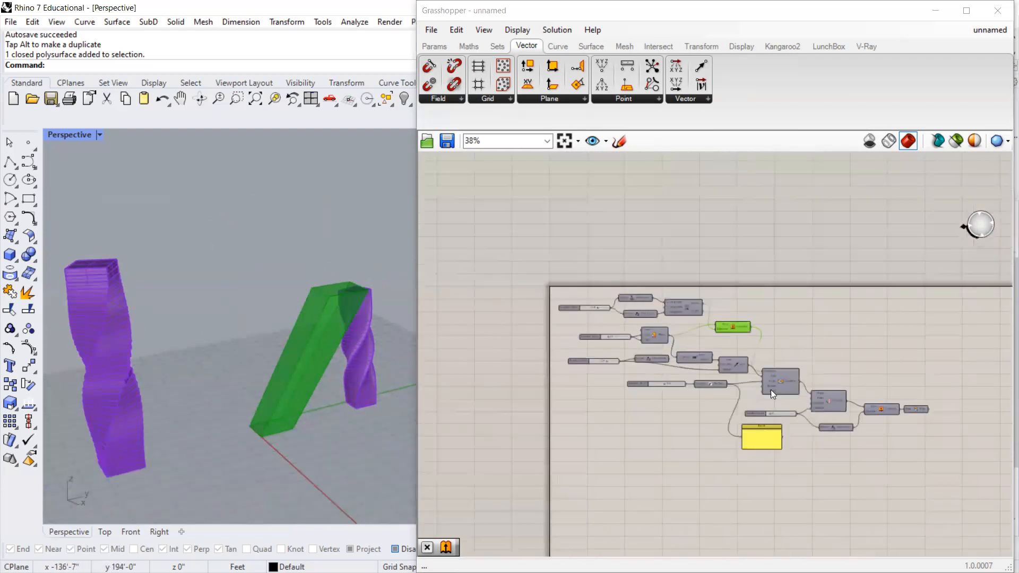
scroll(930, 411, "up", 3)
scroll(927, 407, "up", 2)
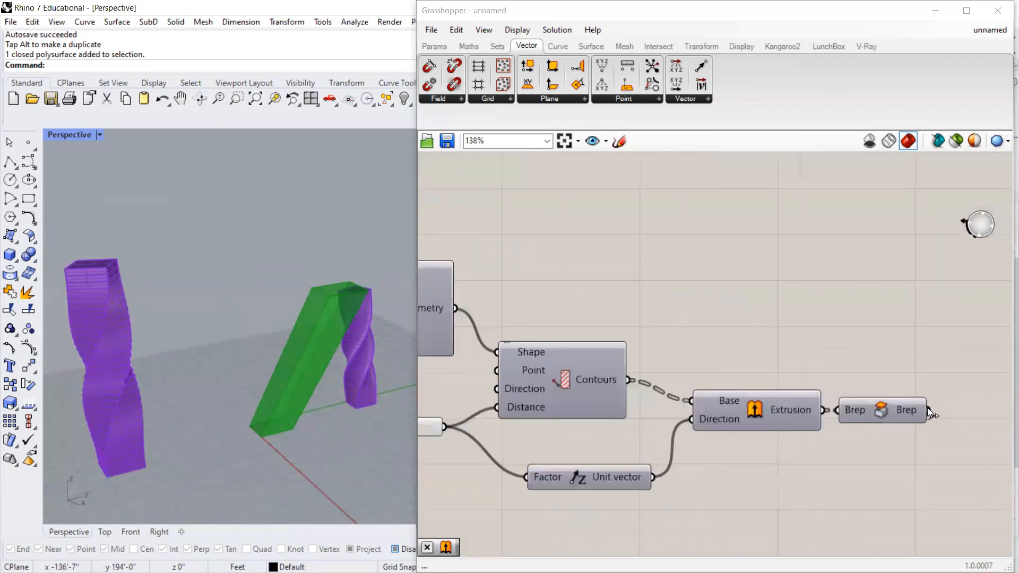
left_click(885, 409)
right_click(885, 408)
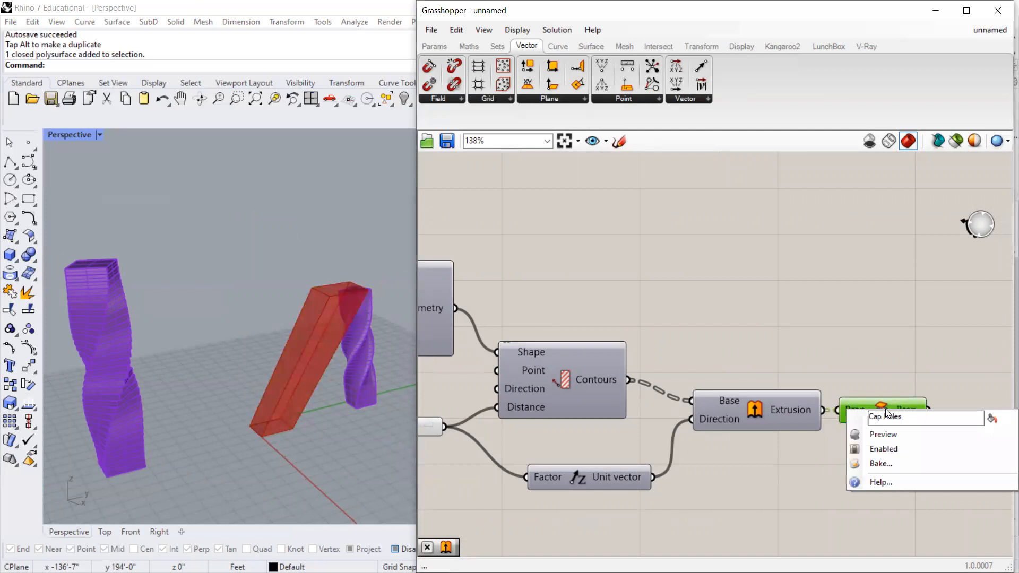
scroll(746, 299, "down", 2)
scroll(592, 312, "up", 1)
right_click(543, 290)
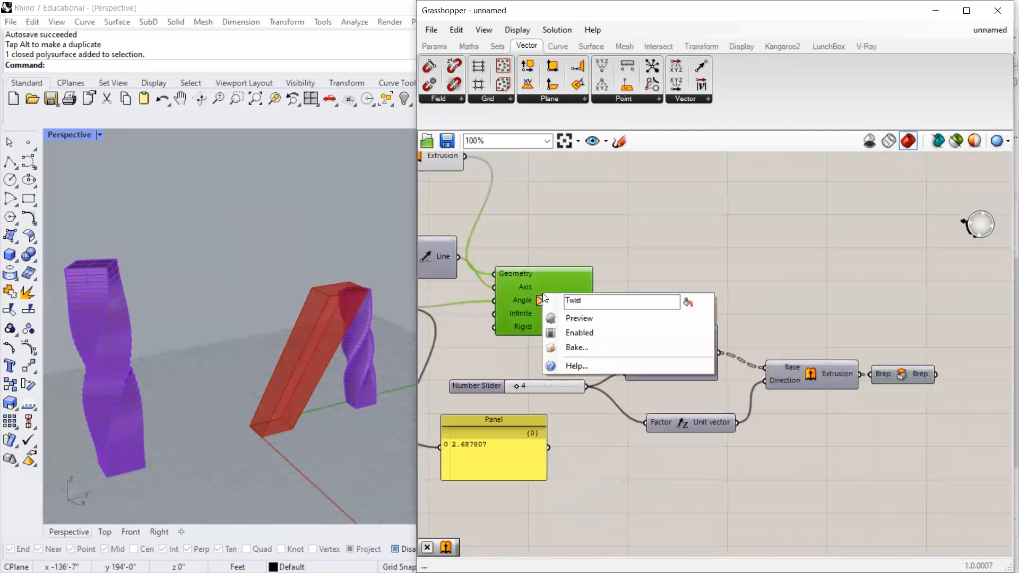
left_click(579, 332)
left_click(694, 290)
scroll(690, 287, "down", 1)
scroll(636, 295, "up", 2)
right_click(625, 315)
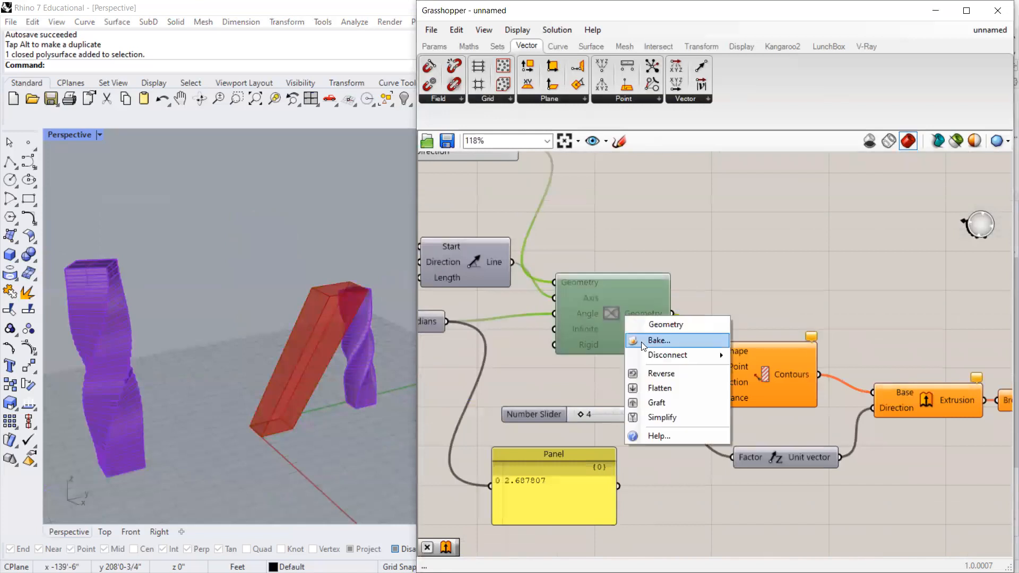
left_click(707, 264)
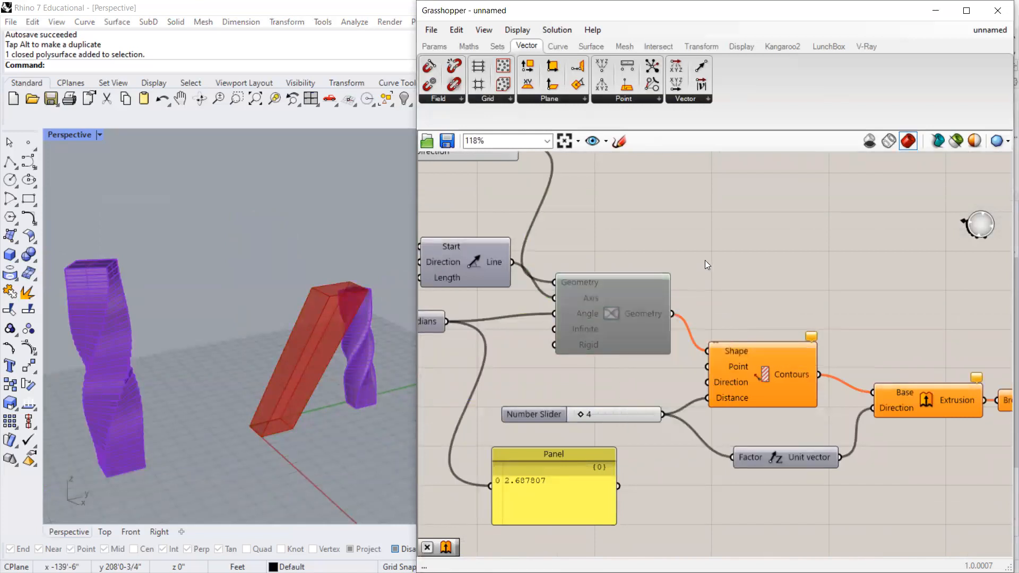
middle_click(613, 317)
left_click(612, 316)
right_click(613, 310)
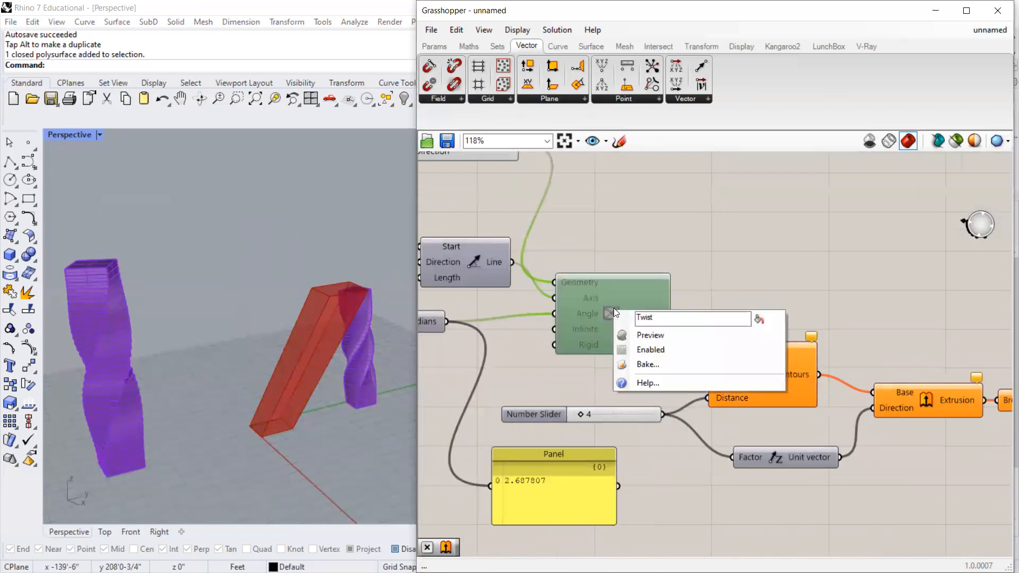
left_click(646, 352)
Enable the preview of the Twist component and examine the twisted leaning volume from another side.
left_click(613, 314)
right_click(613, 314)
left_click(647, 342)
right_click_drag(307, 286, 273, 285)
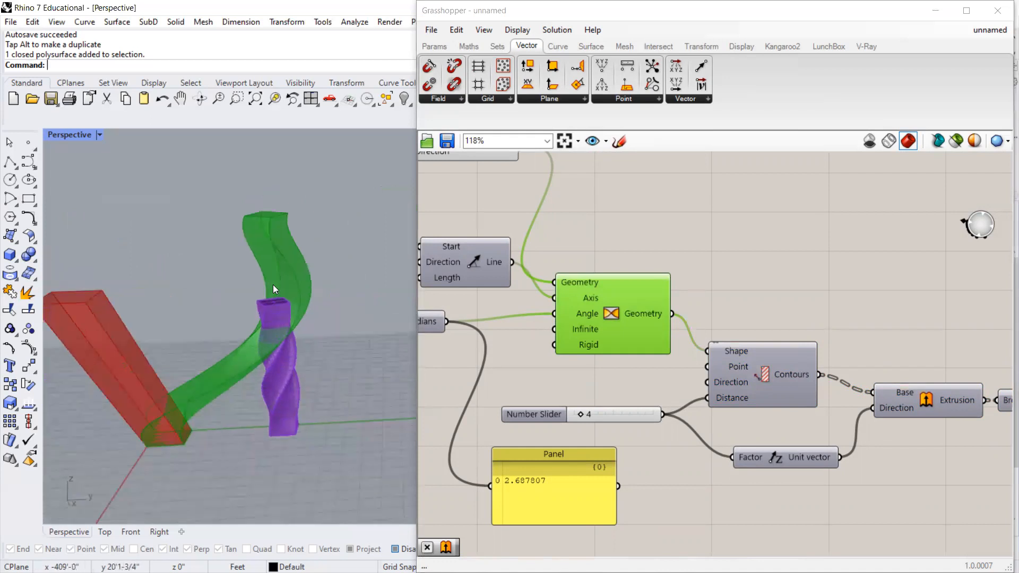
Enable the preview of the Line component and examine the twist axis against the leaning volume.
scroll(784, 248, "down", 3)
scroll(681, 235, "up", 1)
scroll(742, 247, "down", 3)
scroll(493, 257, "up", 2)
scroll(674, 218, "up", 3)
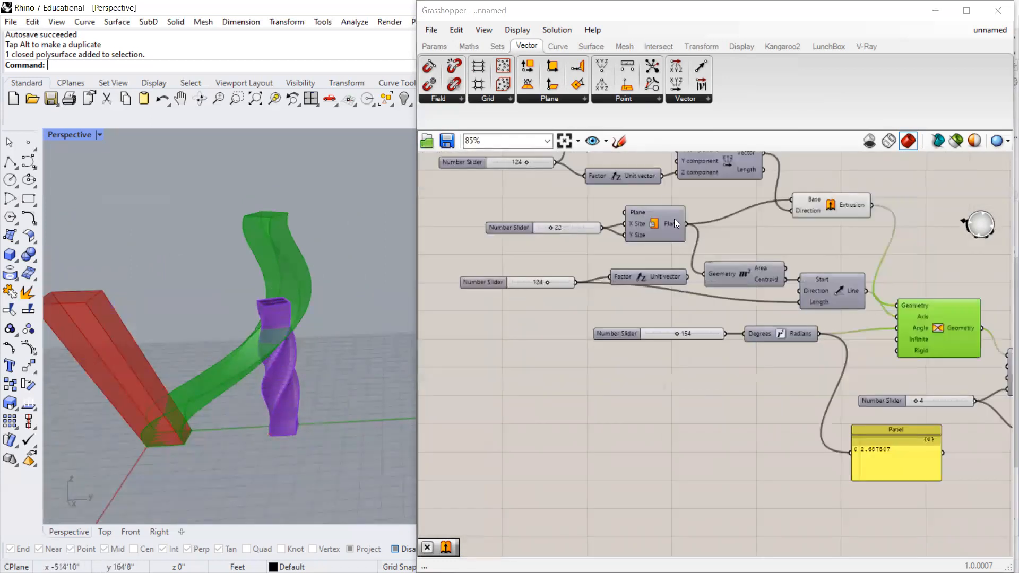
scroll(619, 299, "down", 3)
scroll(711, 276, "up", 2)
right_click(765, 286)
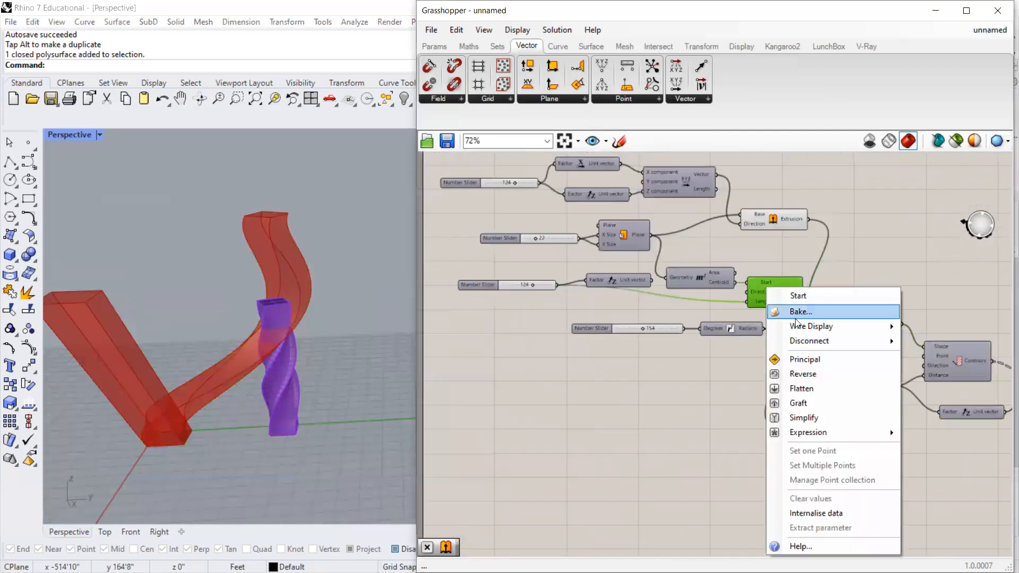
left_click(848, 231)
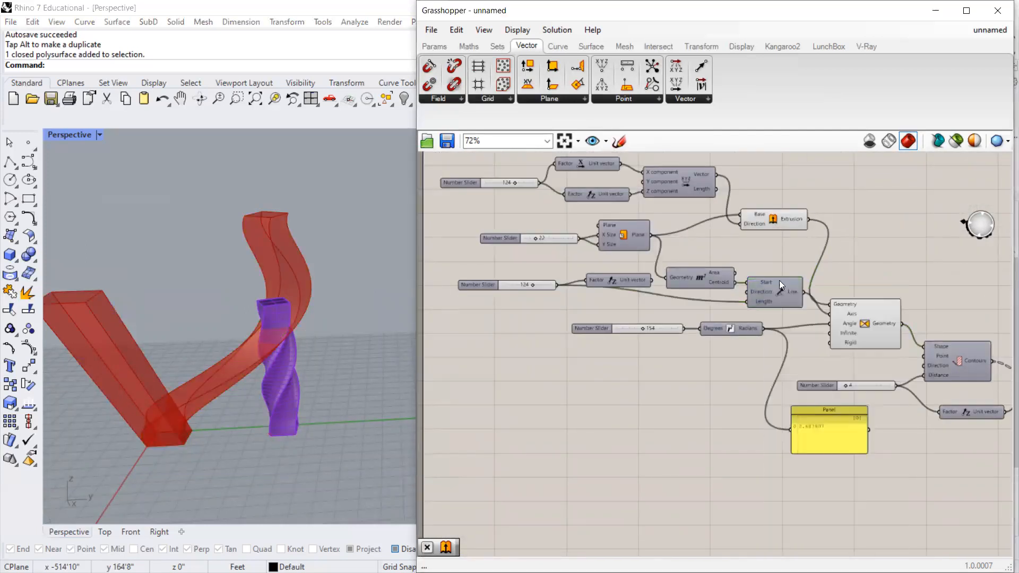
right_click(779, 288)
left_click(813, 313)
right_click_drag(240, 305, 201, 343)
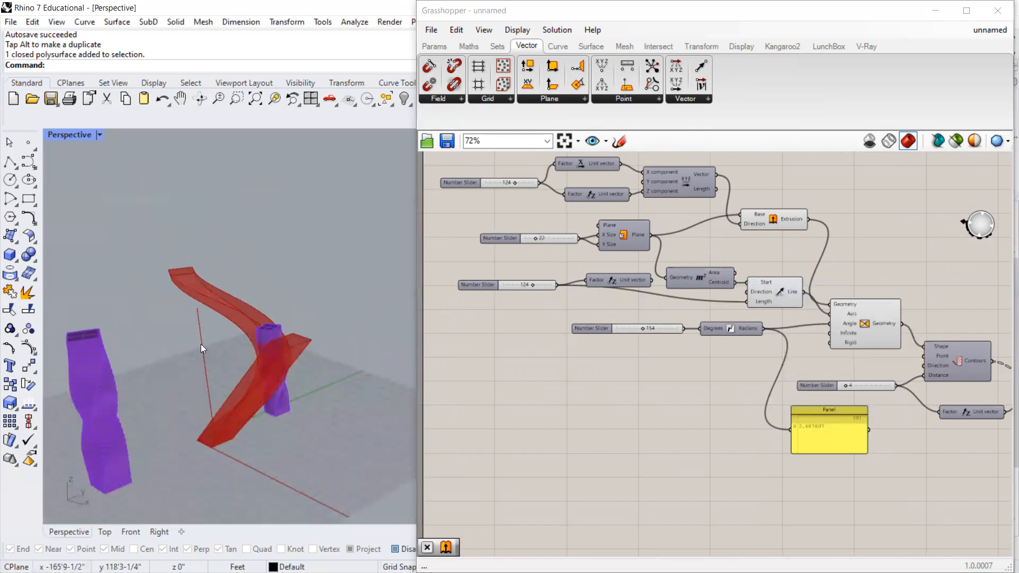
scroll(207, 396, "up", 2)
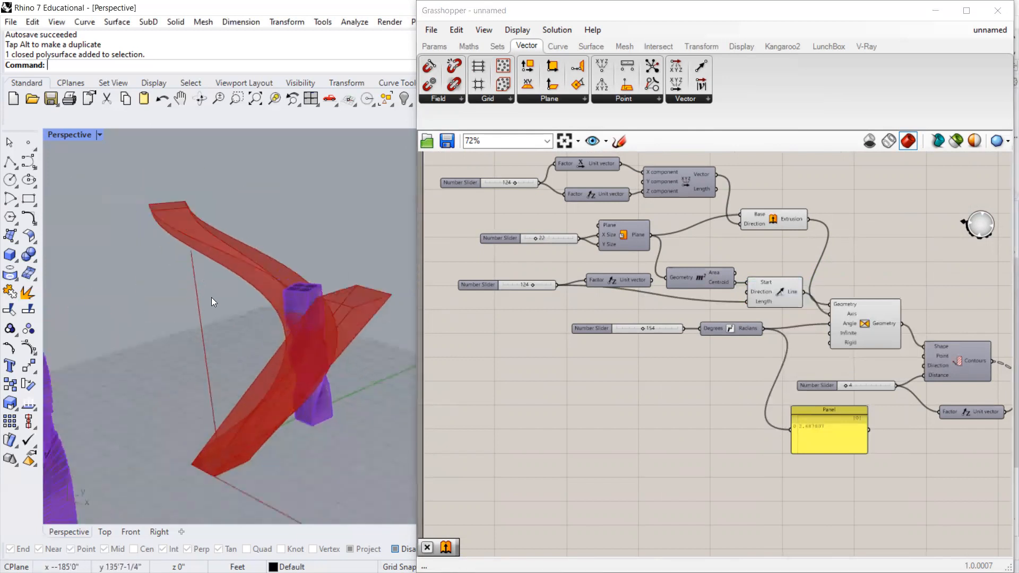
Wire the Vector XYZ output to the Line component's Direction input so the twist axis follows the extrusion.
scroll(768, 352, "up", 3)
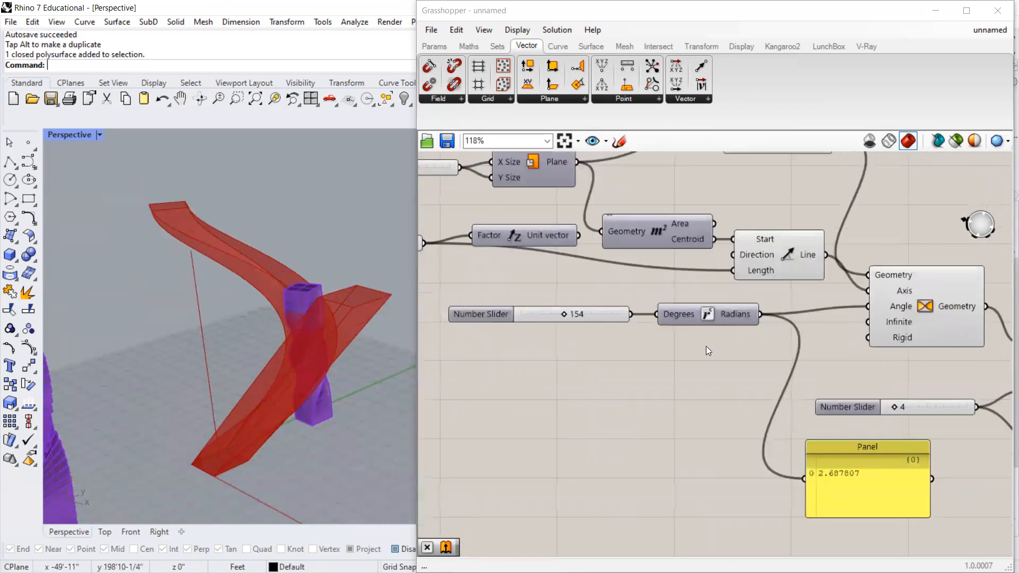
scroll(603, 394, "down", 2)
left_click(724, 292)
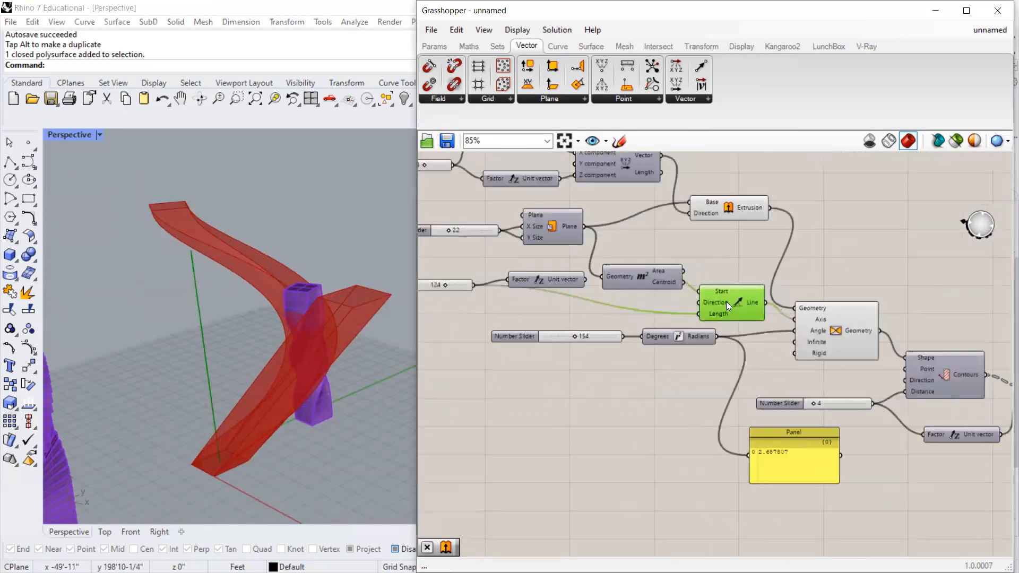
scroll(717, 304, "up", 1)
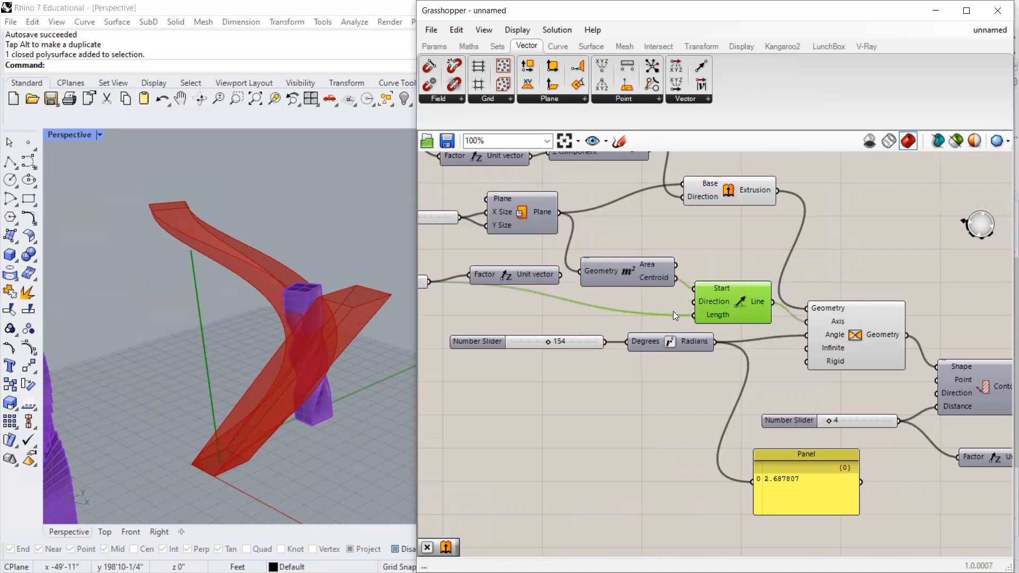
scroll(673, 311, "down", 2)
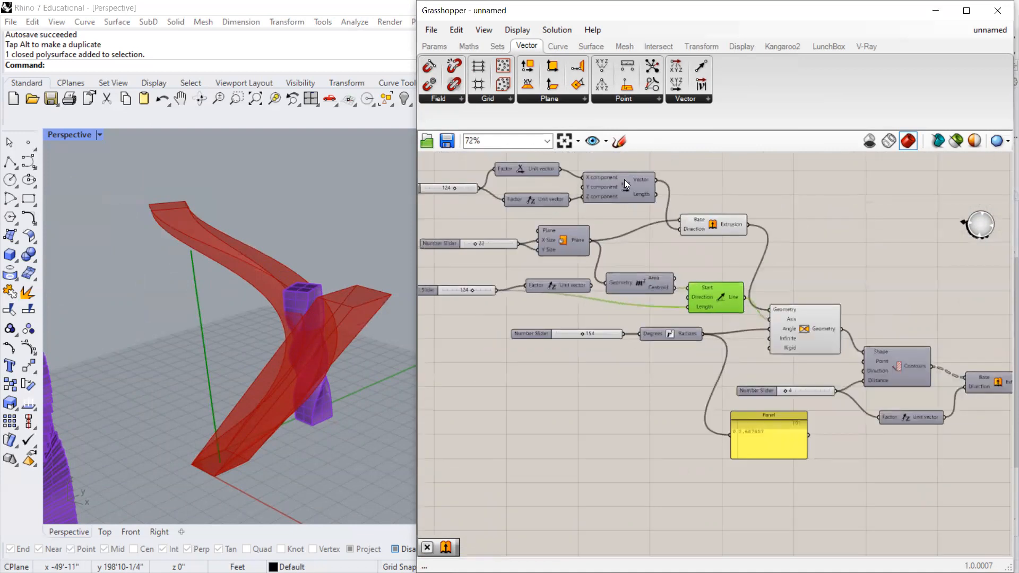
left_click_drag(624, 180, 616, 180)
left_click_drag(671, 245, 690, 295)
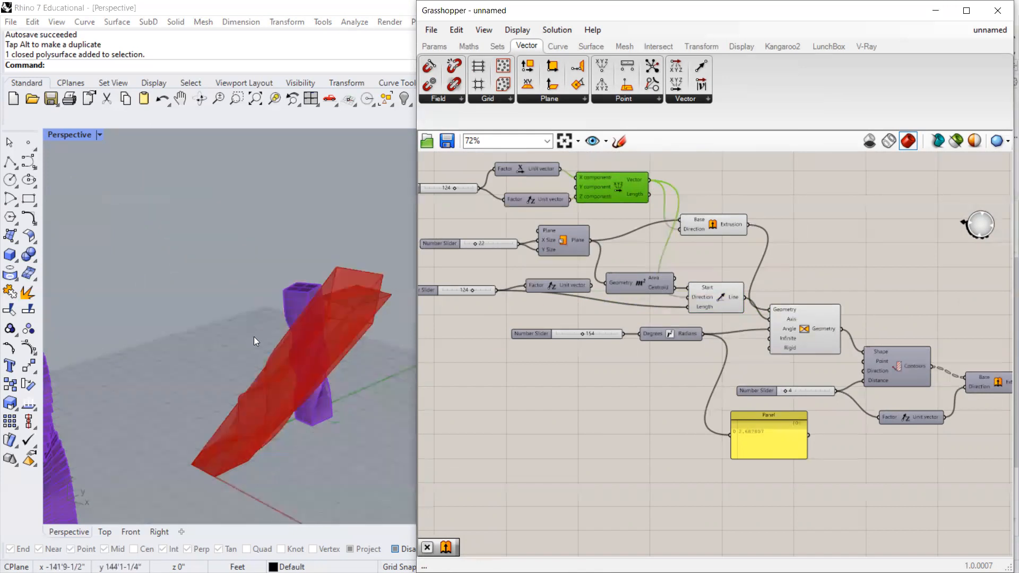
Disable the preview of the Extrude component and examine the leaning twisted tower from several sides.
scroll(780, 348, "down", 2)
scroll(801, 359, "up", 2)
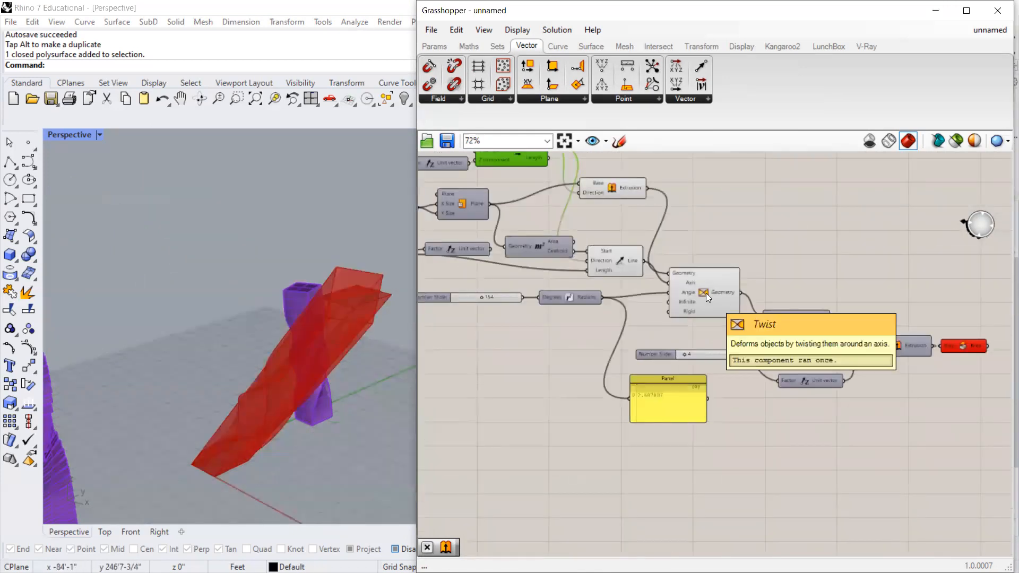
scroll(791, 277, "down", 5)
scroll(627, 230, "up", 4)
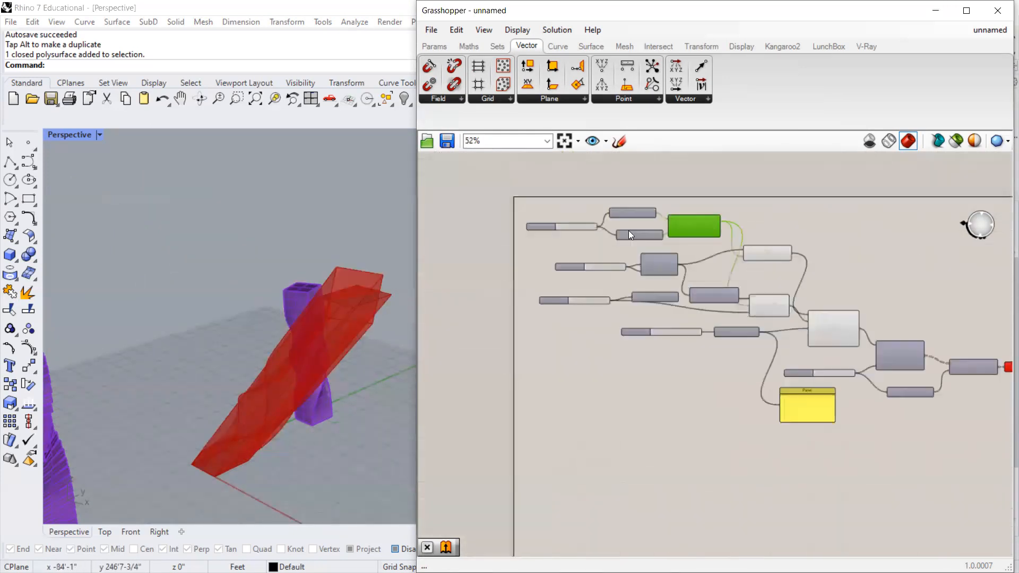
left_click(791, 254)
right_click(790, 254)
left_click(824, 283)
mouse_move(331, 340)
right_mouse_down()
mouse_move(189, 323)
mouse_move(324, 328)
right_mouse_up()
scroll(727, 230, "up", 3)
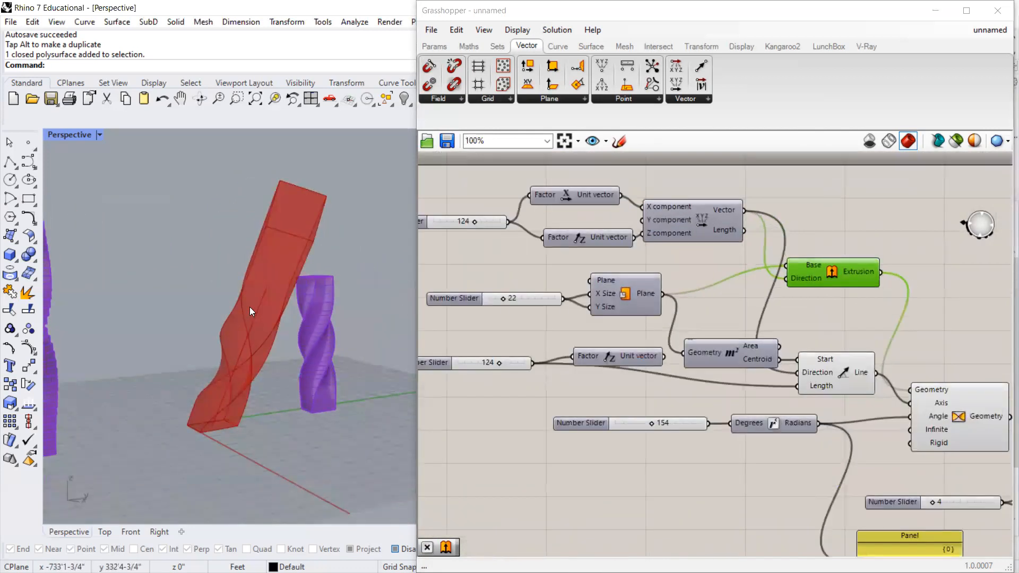
scroll(252, 305, "up", 2)
right_click_drag(266, 347, 294, 281)
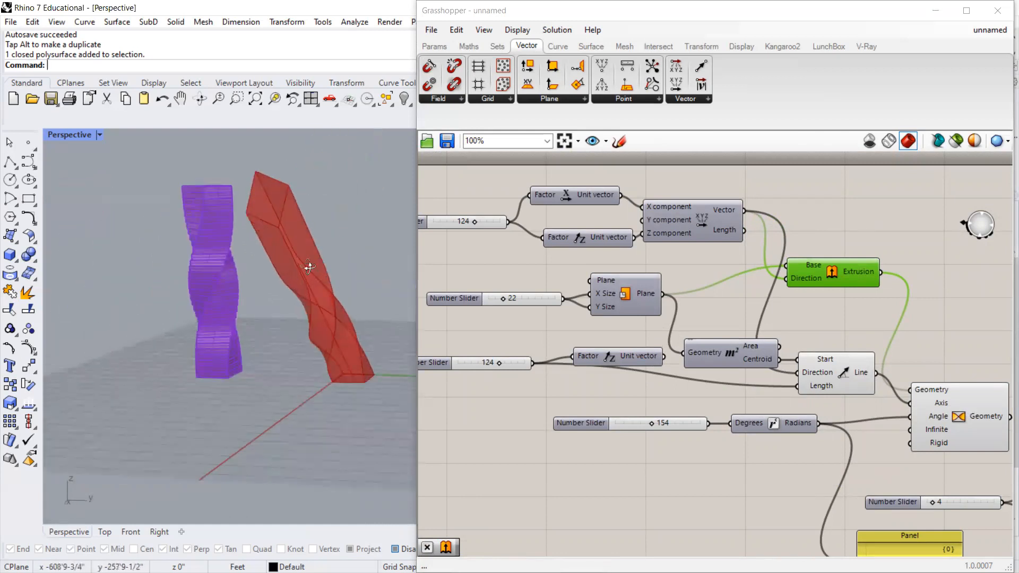
Duplicate the slider that drives the Line component's length and wire the copy into its Length input instead.
scroll(313, 265, "up", 3)
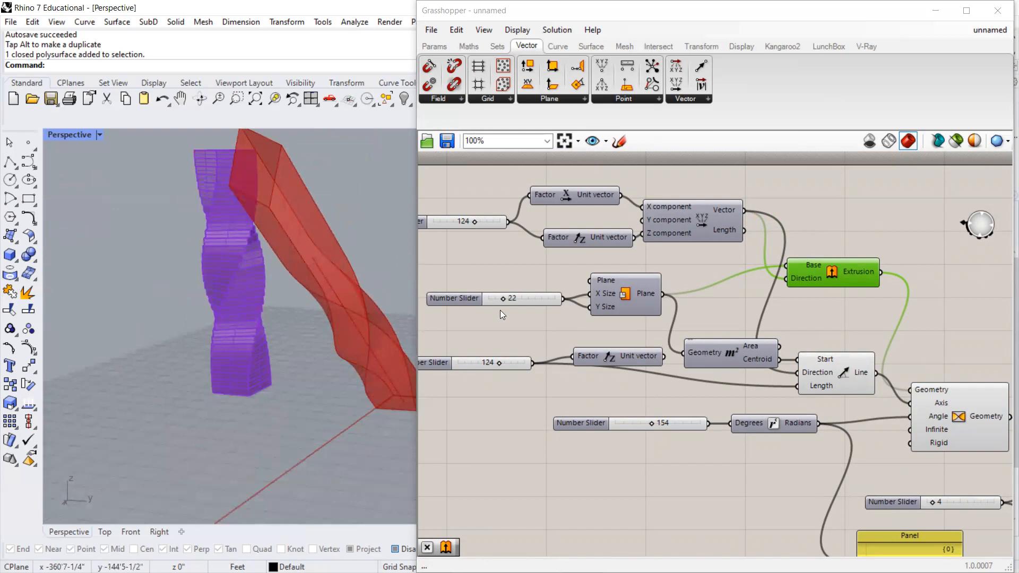
left_click(468, 298)
scroll(706, 358, "down", 1)
right_click_drag(564, 317, 603, 329)
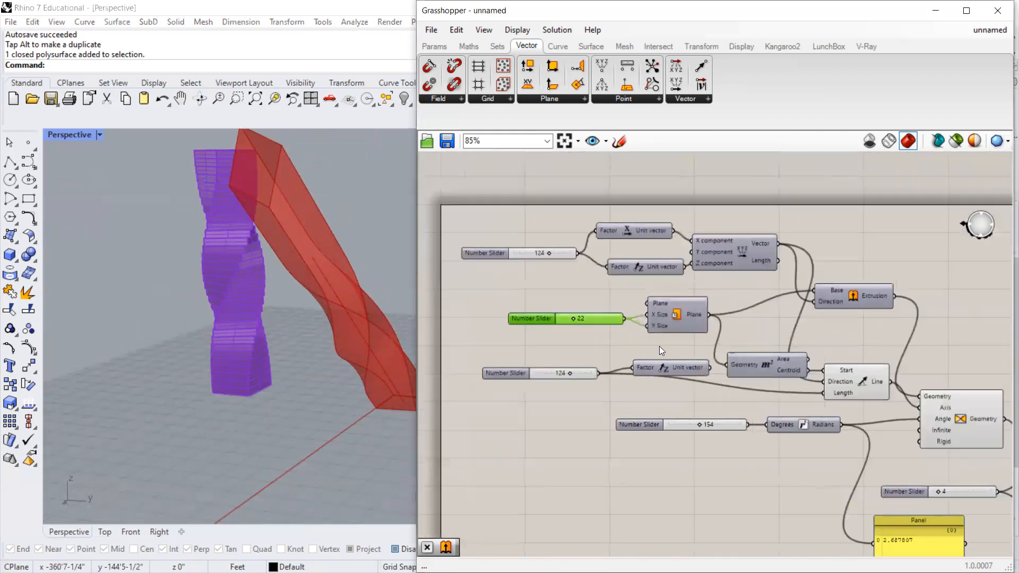
left_click_drag(875, 392, 877, 396)
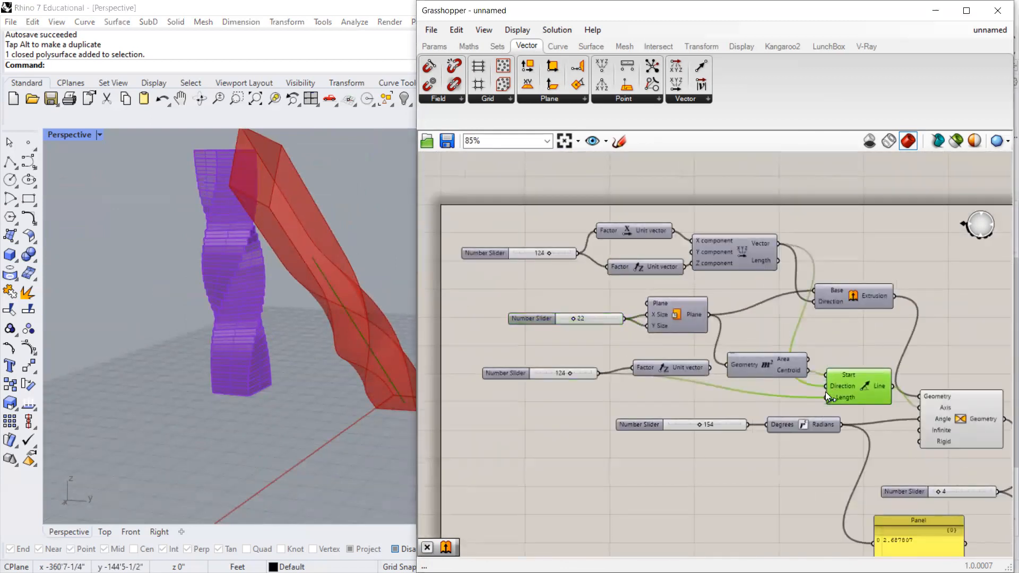
left_click_drag(561, 365, 527, 395)
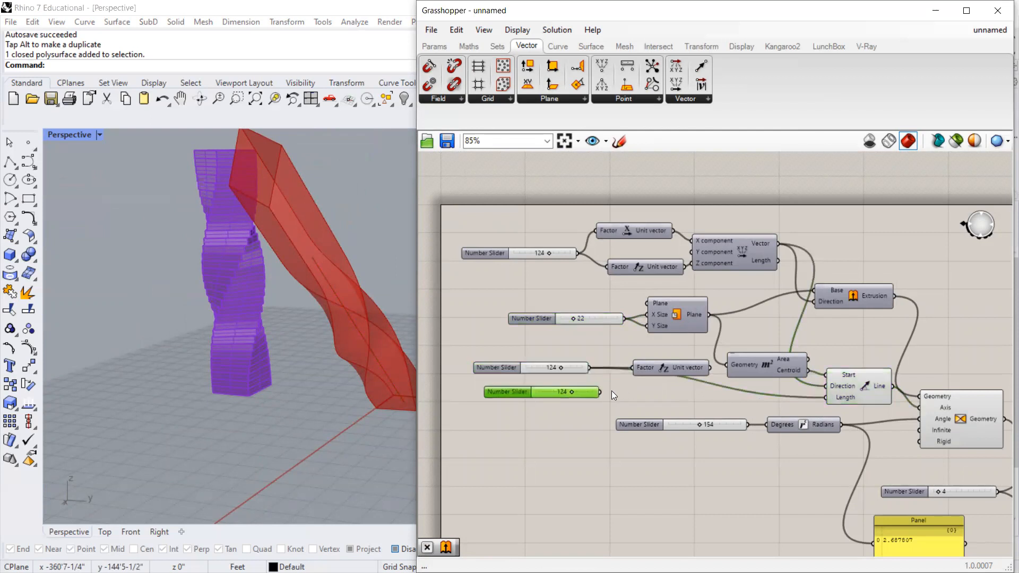
left_click_drag(601, 392, 817, 400)
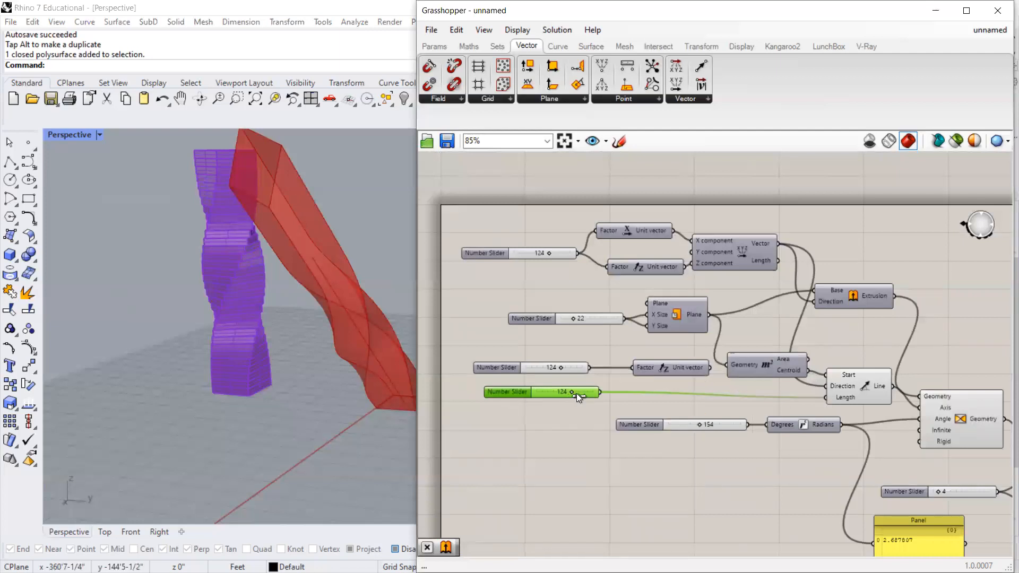
Set the Line component's length slider to 183 and examine the twist axis inside the leaning tower.
left_click_drag(584, 393, 578, 390)
right_click_drag(323, 374, 210, 341)
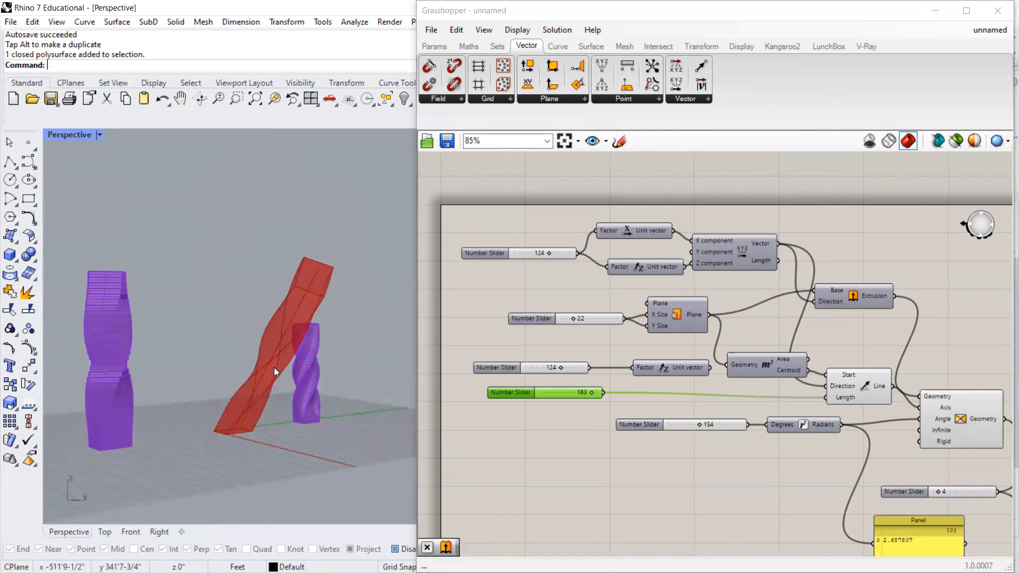
scroll(324, 300, "up", 3)
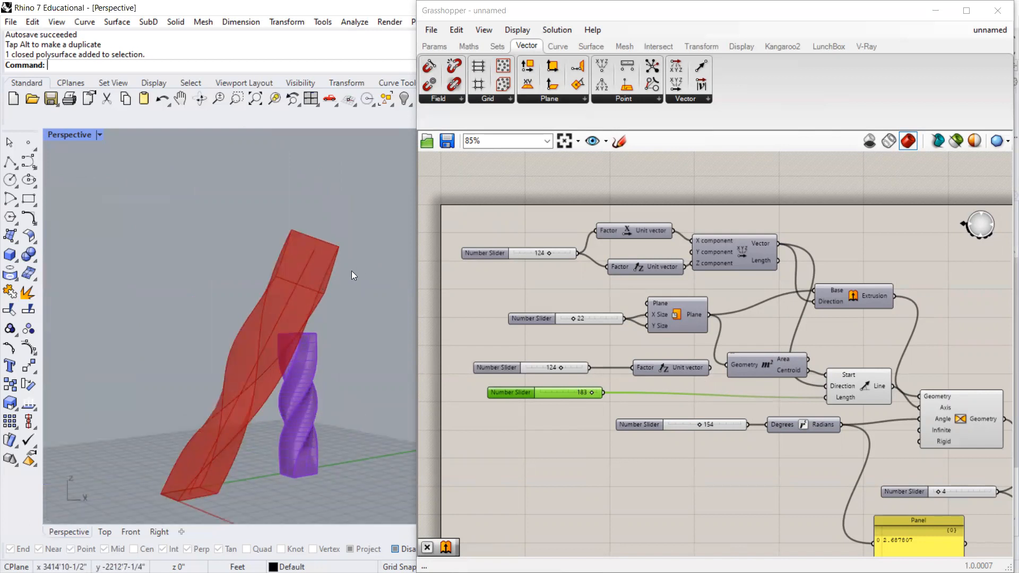
scroll(313, 300, "down", 6)
right_click_drag(302, 312, 256, 370)
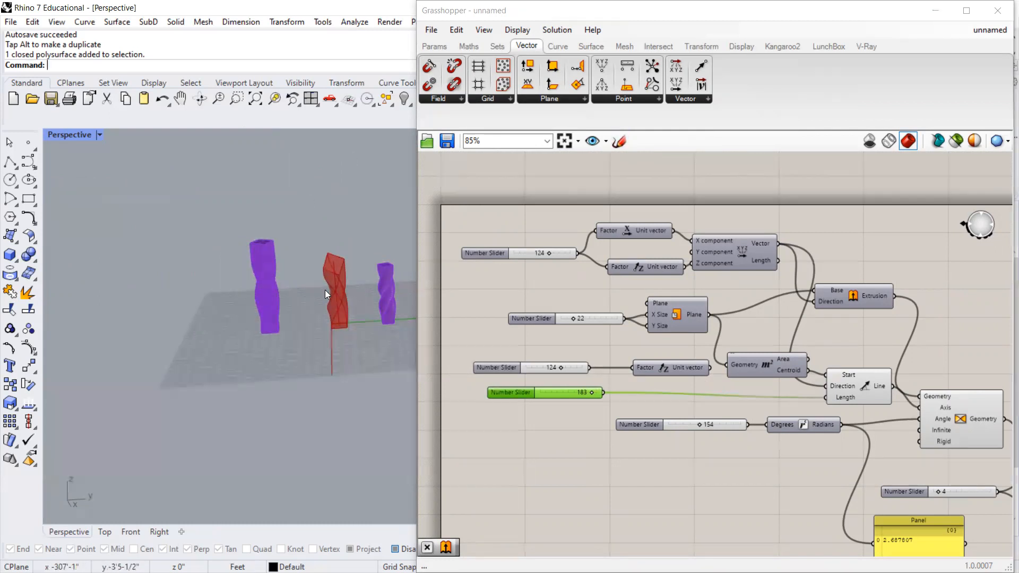
Delete the two purple baked towers standing beside the leaning tower in the Perspective viewport.
scroll(273, 255, "up", 3)
scroll(272, 255, "down", 3)
scroll(296, 292, "up", 3)
scroll(729, 259, "down", 1)
scroll(729, 259, "down", 2)
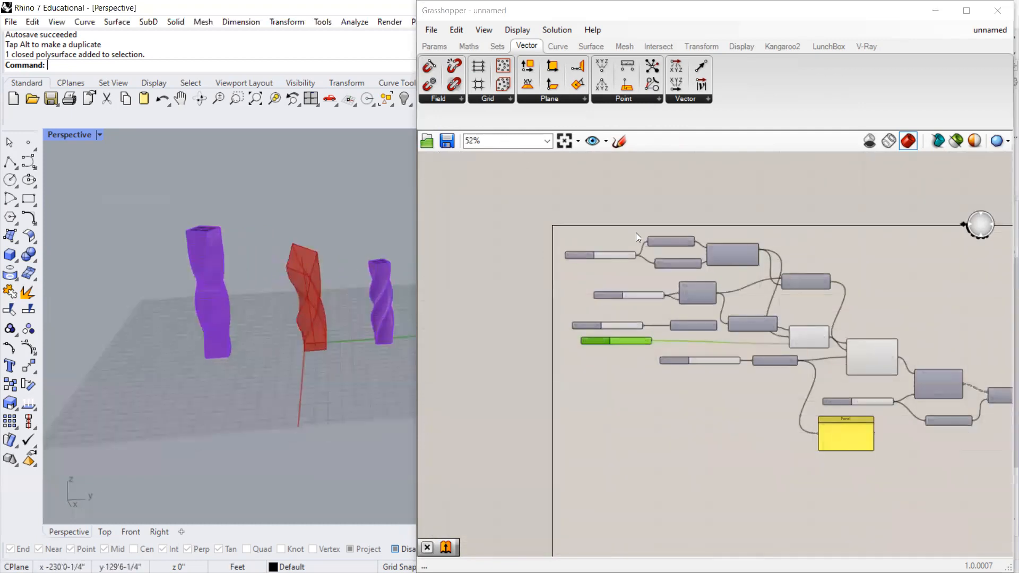
right_click_drag(461, 203, 445, 200)
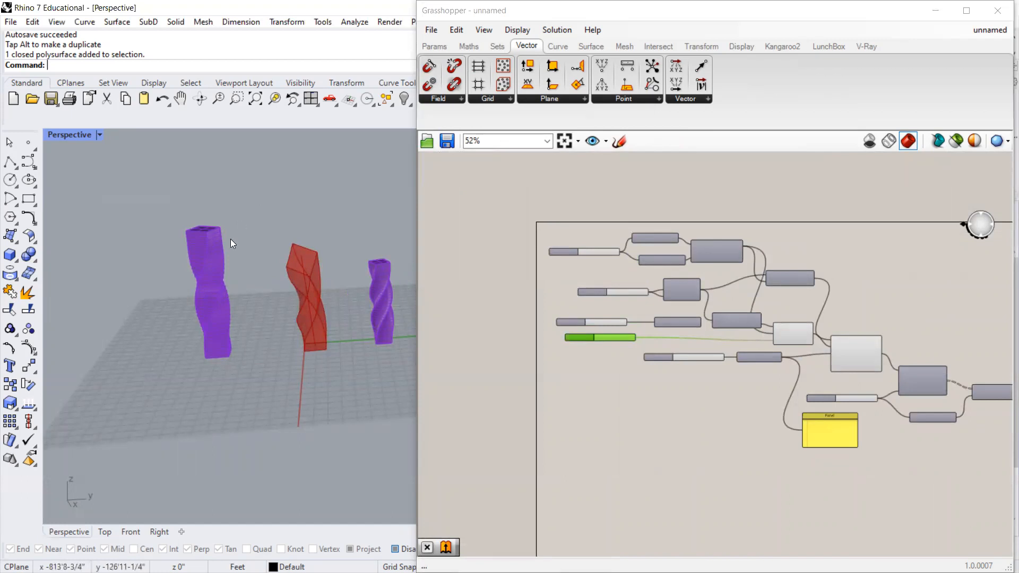
left_click_drag(241, 200, 170, 428)
key("Delete")
left_click(381, 281)
key("Delete")
Select the final Brep component and examine the leaning twisted tower from several angles.
right_click_drag(336, 366, 226, 364)
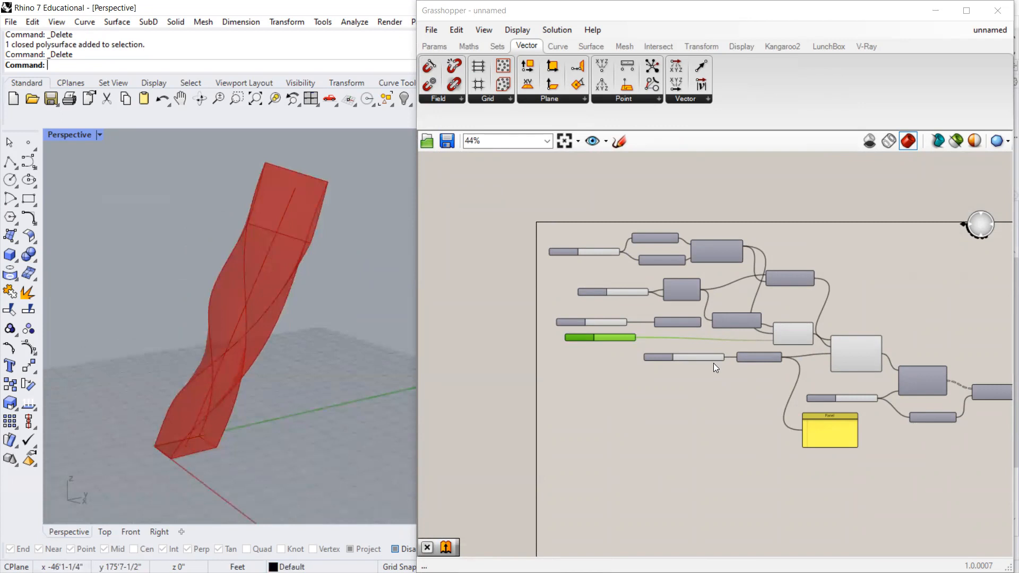
scroll(713, 363, "up", 3)
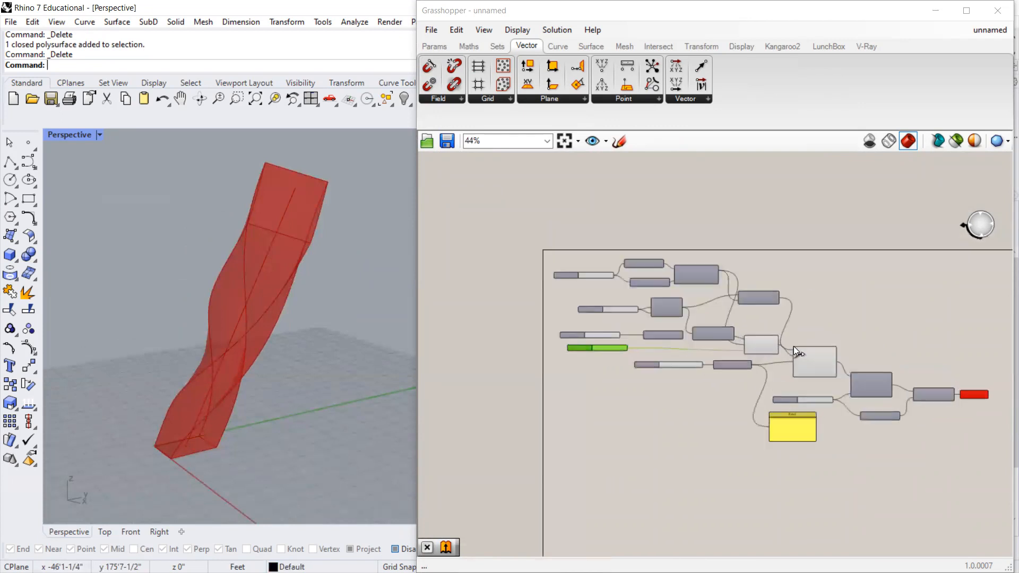
left_click(989, 396)
right_click_drag(310, 327, 266, 296)
scroll(266, 296, "down", 5)
scroll(139, 416, "up", 5)
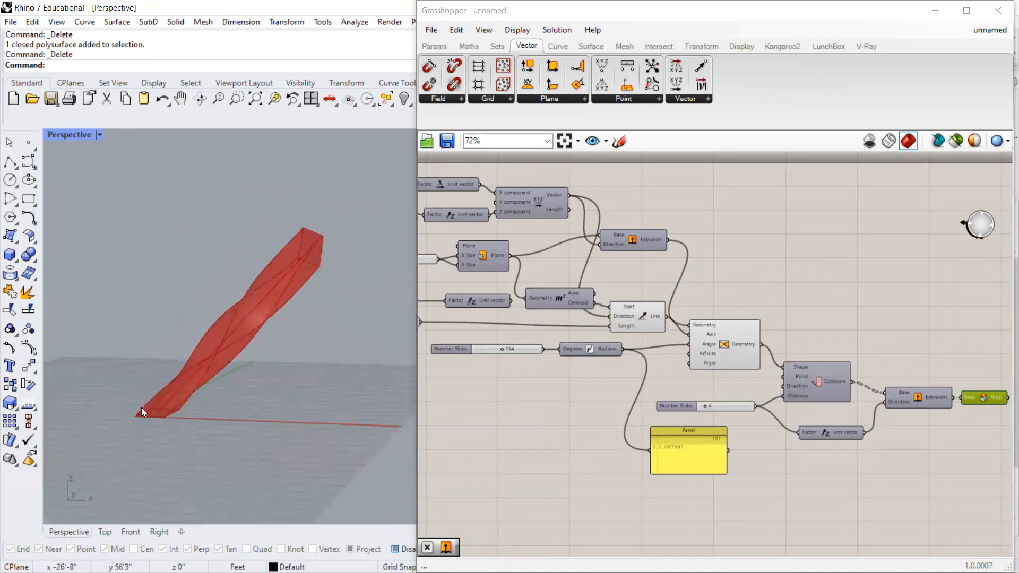
scroll(141, 417, "down", 4)
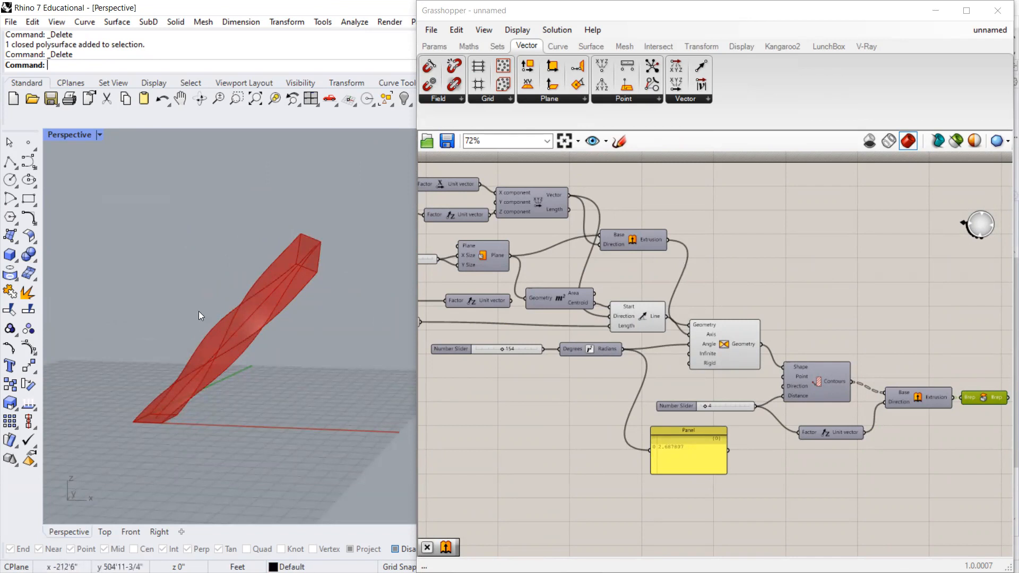
scroll(195, 351, "up", 2)
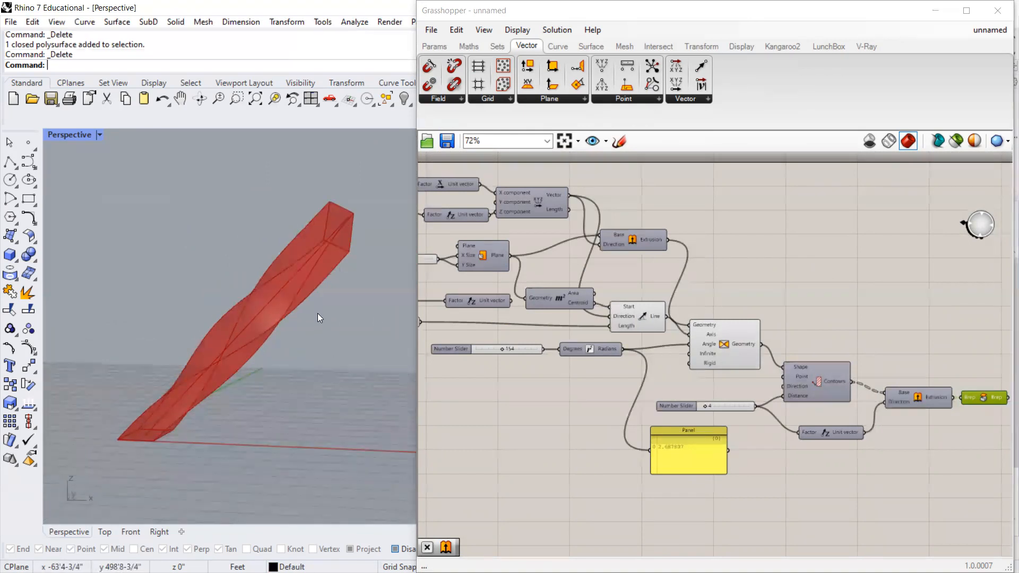
scroll(706, 330, "down", 3)
scroll(458, 290, "up", 4)
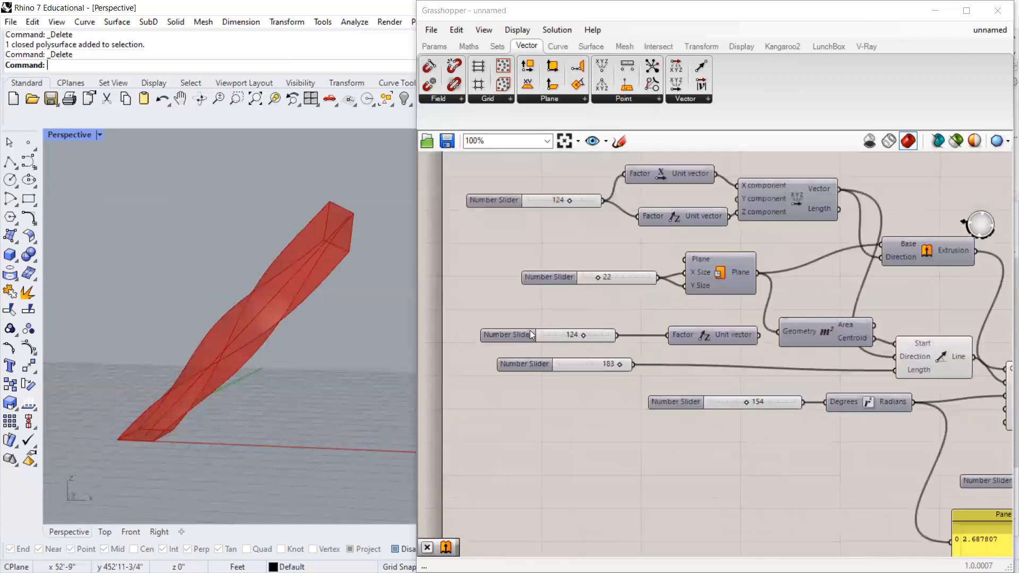
Set the base rectangle's size slider to 33 and the slider feeding the X and Z vector components to 92.
left_click(596, 276)
left_click_drag(497, 327, 554, 229)
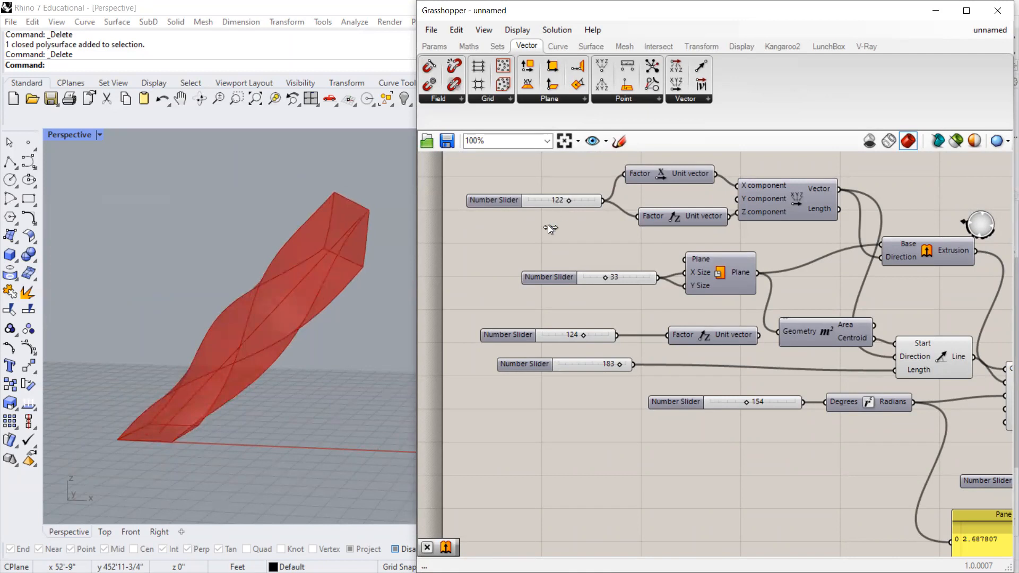
right_click_drag(264, 373, 244, 364)
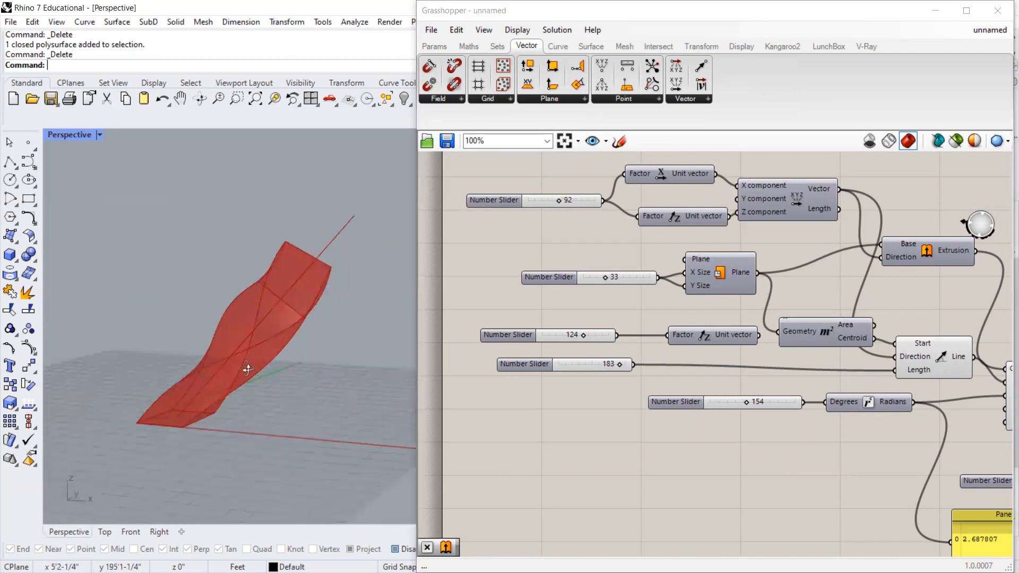
scroll(610, 297, "down", 3)
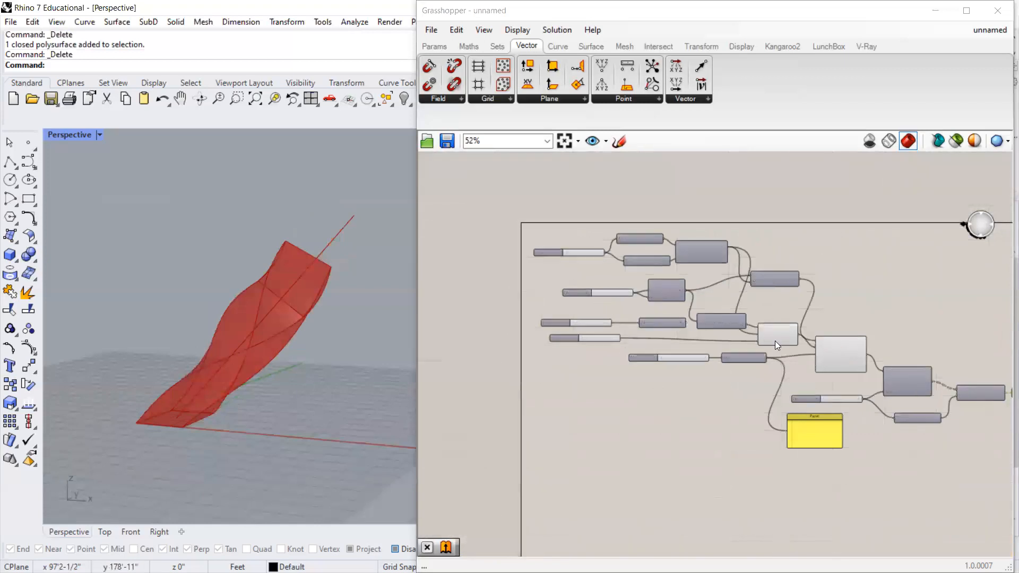
scroll(276, 311, "up", 3)
scroll(262, 315, "down", 4)
mouse_move(270, 319)
right_mouse_down()
mouse_move(342, 311)
mouse_move(284, 323)
right_mouse_up()
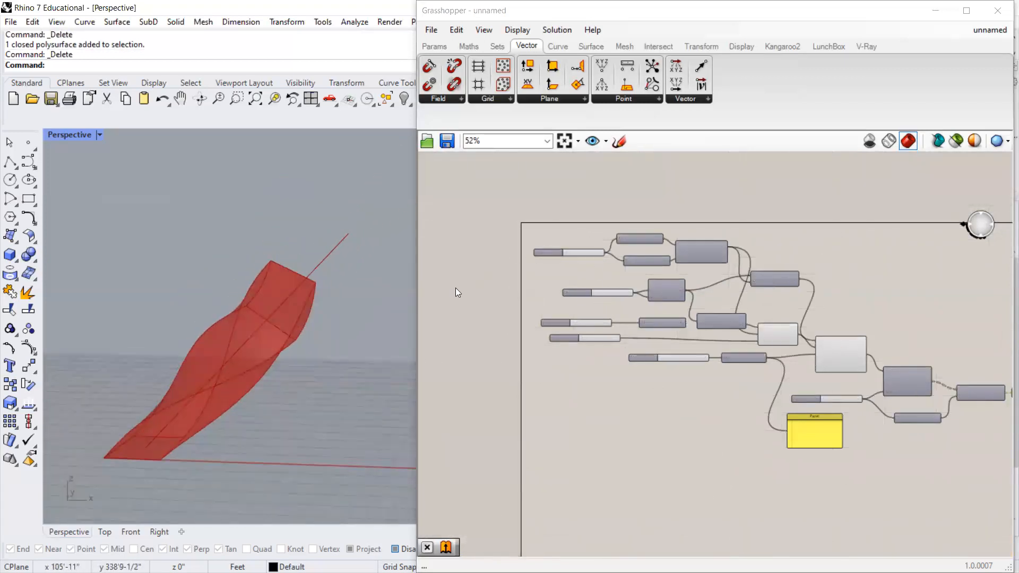
Maximize the Grasshopper window and frame the whole tower definition on the canvas.
scroll(477, 275, "down", 2)
scroll(711, 310, "up", 3)
scroll(926, 332, "down", 1)
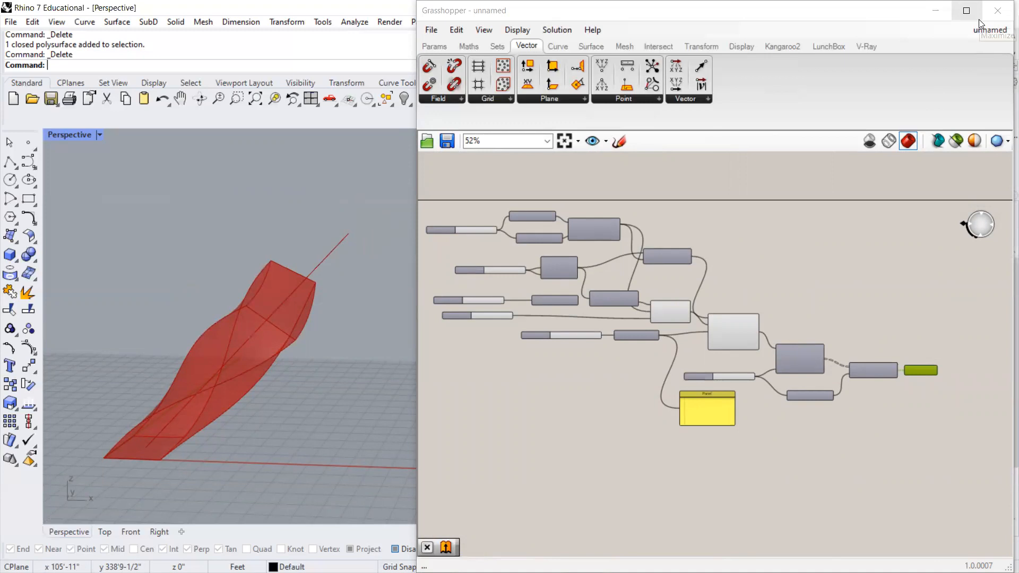
left_click(965, 10)
scroll(311, 272, "up", 1)
middle_click(409, 257)
right_click_drag(91, 200, 340, 231)
scroll(498, 272, "up", 1)
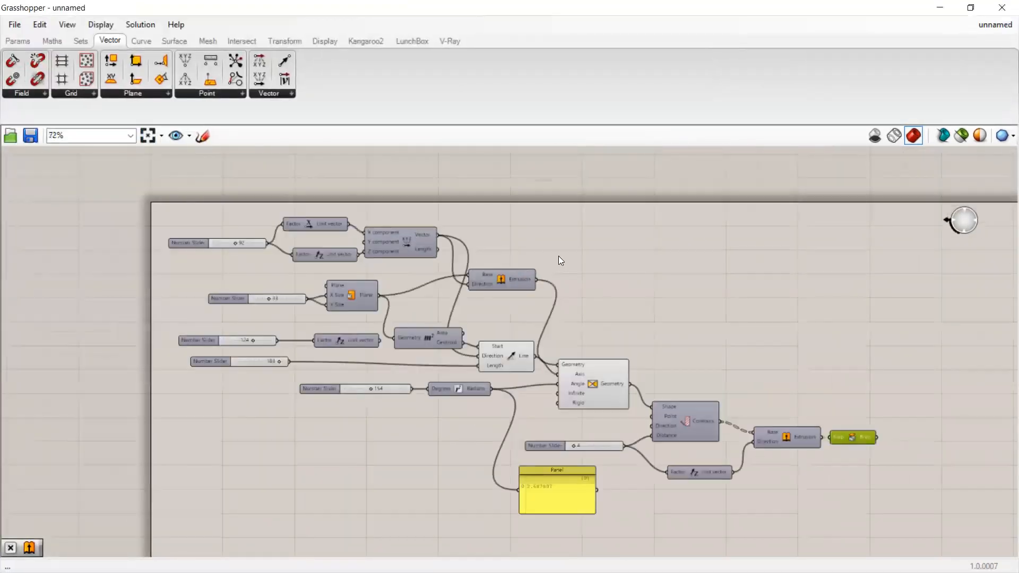
right_click_drag(641, 363, 634, 356)
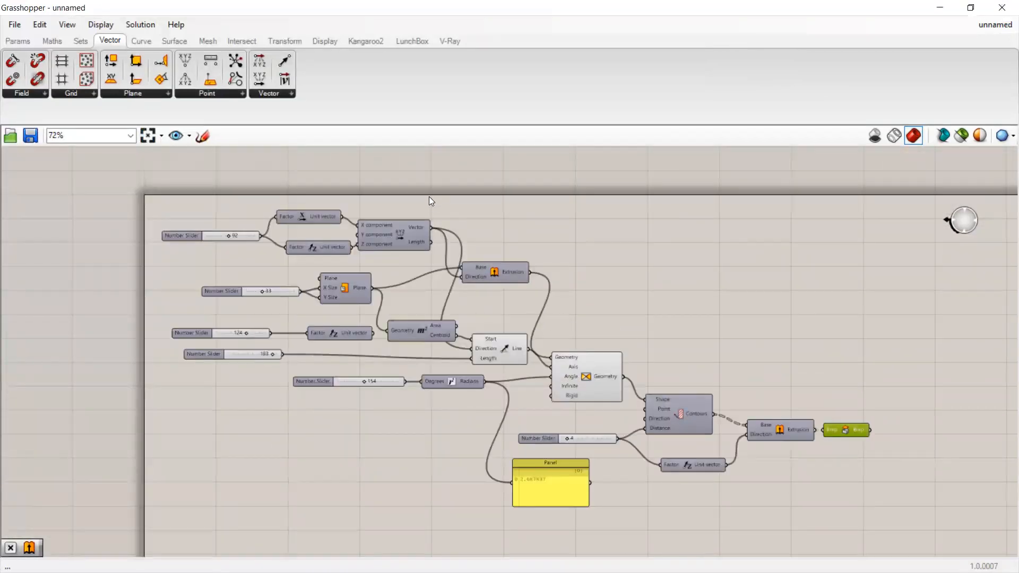
scroll(646, 337, "up", 1)
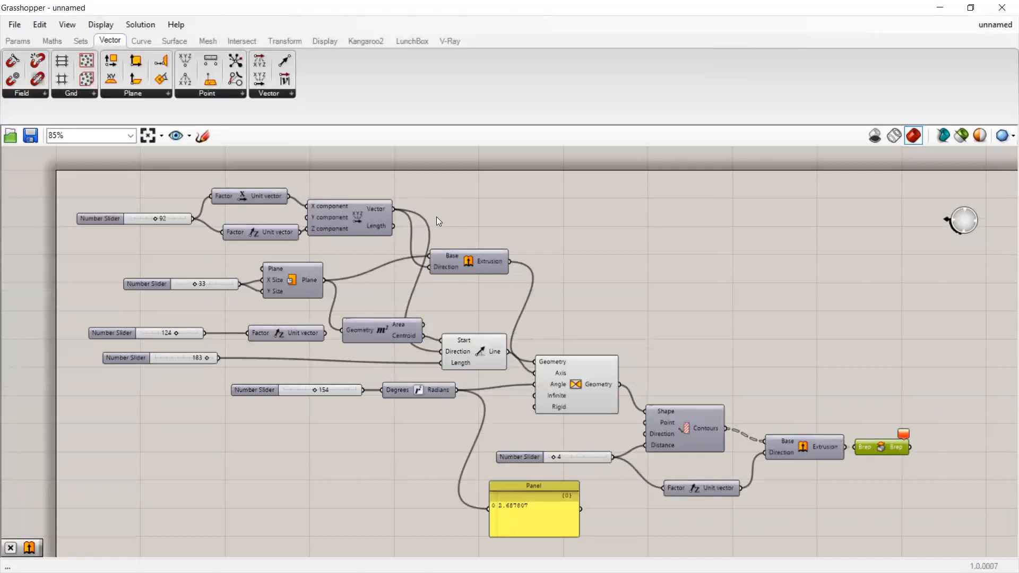
Delete the Vector XYZ component with its unit vectors and slider, and wire the remaining Unit Z vector into the first Extrude's Direction input.
left_click_drag(391, 177, 88, 248)
key("Delete")
left_click_drag(466, 259, 445, 271)
left_click_drag(326, 333, 408, 278)
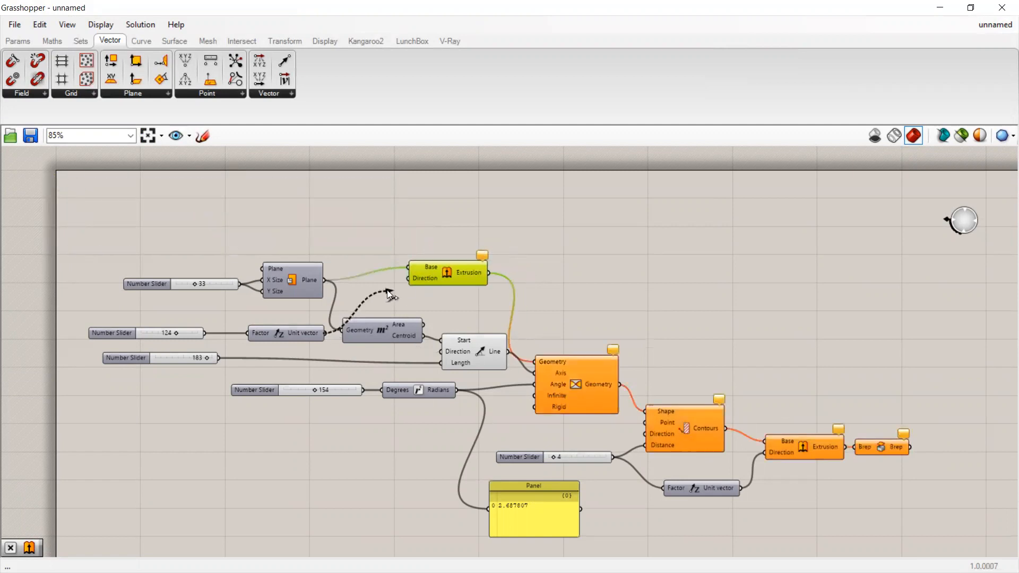
left_click(637, 278)
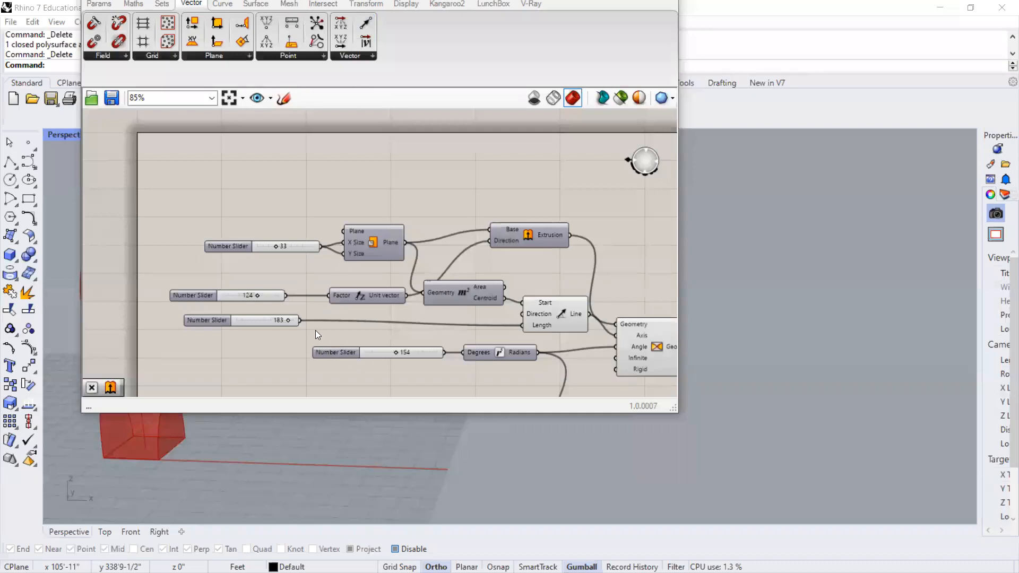
Wire the 124 height slider into the Line component's Length input and delete the separate 183 slider.
left_click_drag(288, 296, 524, 325, "shift")
left_click(223, 320)
key("Delete")
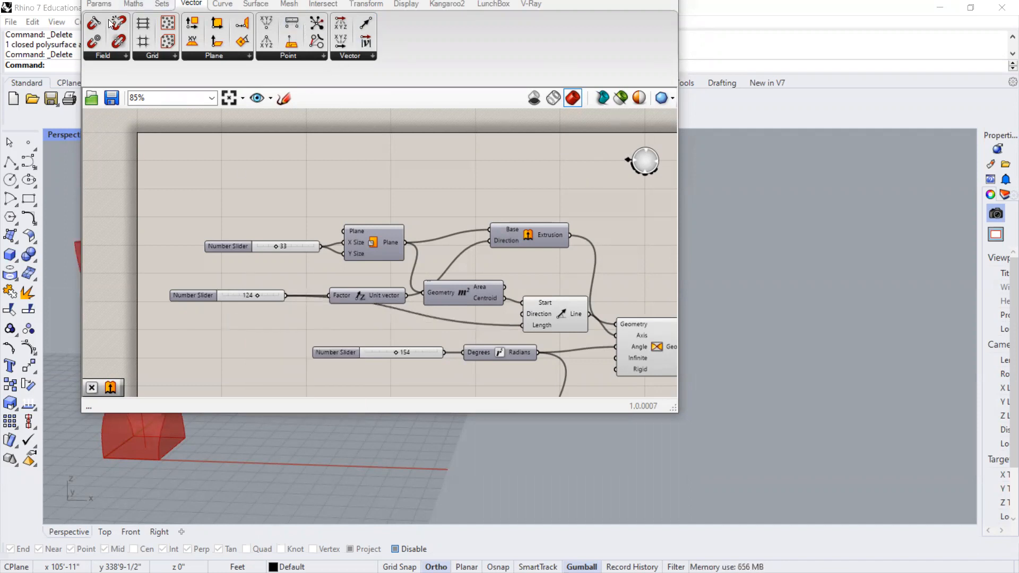
Widen the Grasshopper window, move it fully into view and maximize it.
left_click_drag(681, 46, 839, 47)
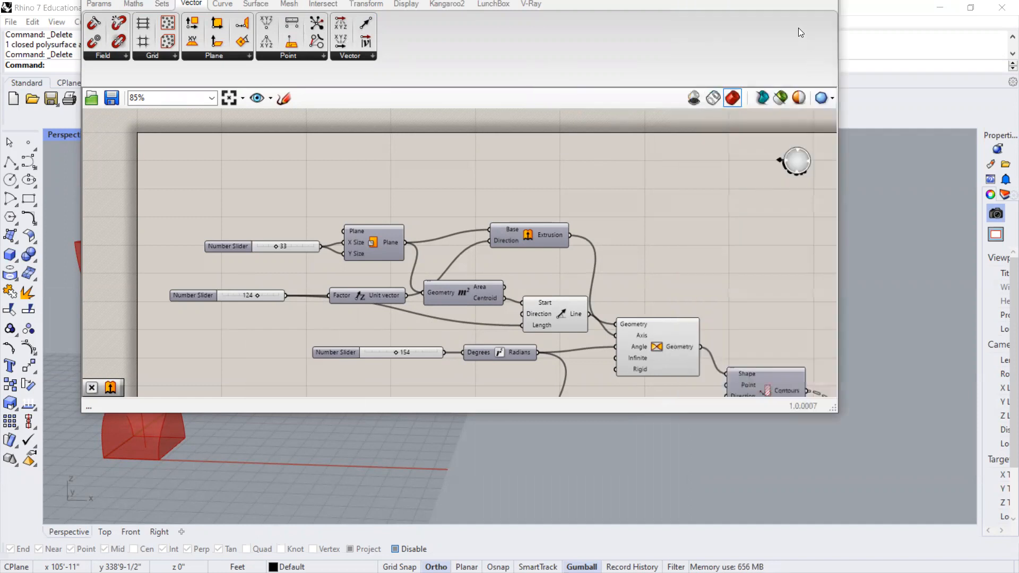
left_click_drag(756, 0, 755, 75)
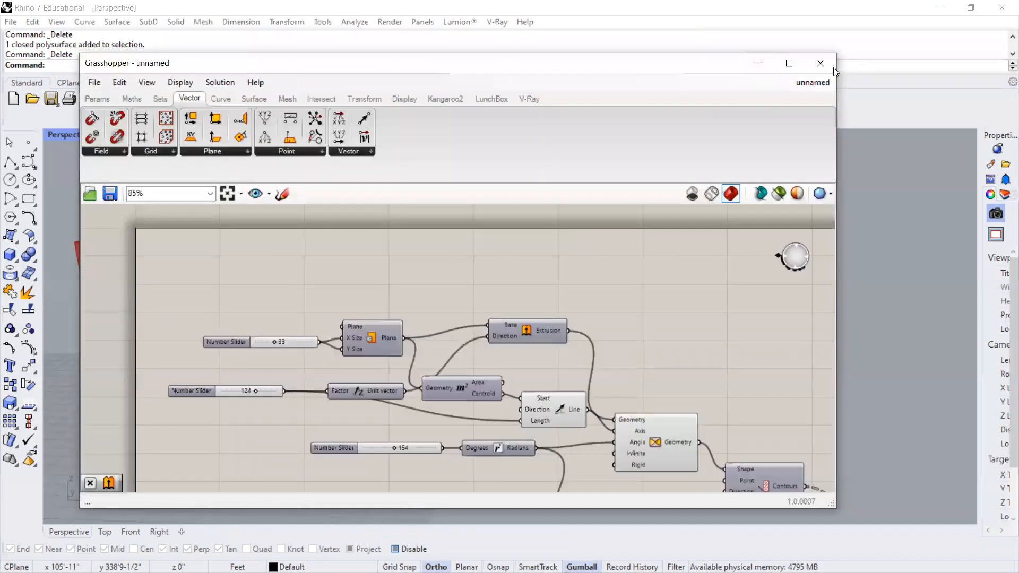
left_click(792, 62)
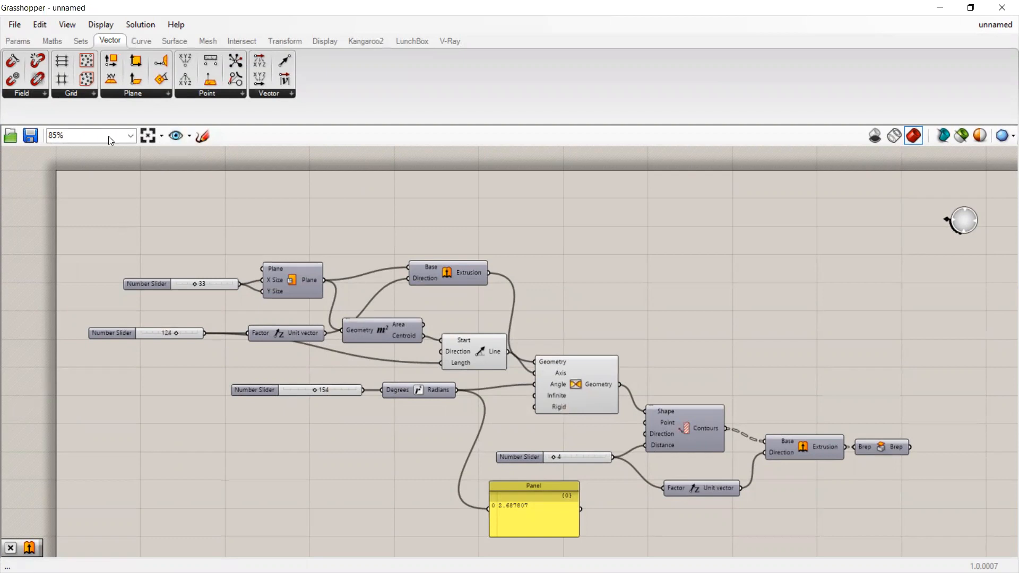
Tile the Grasshopper window beside Rhino so that the perspective view and the definition canvas are both visible.
key("super+Down")
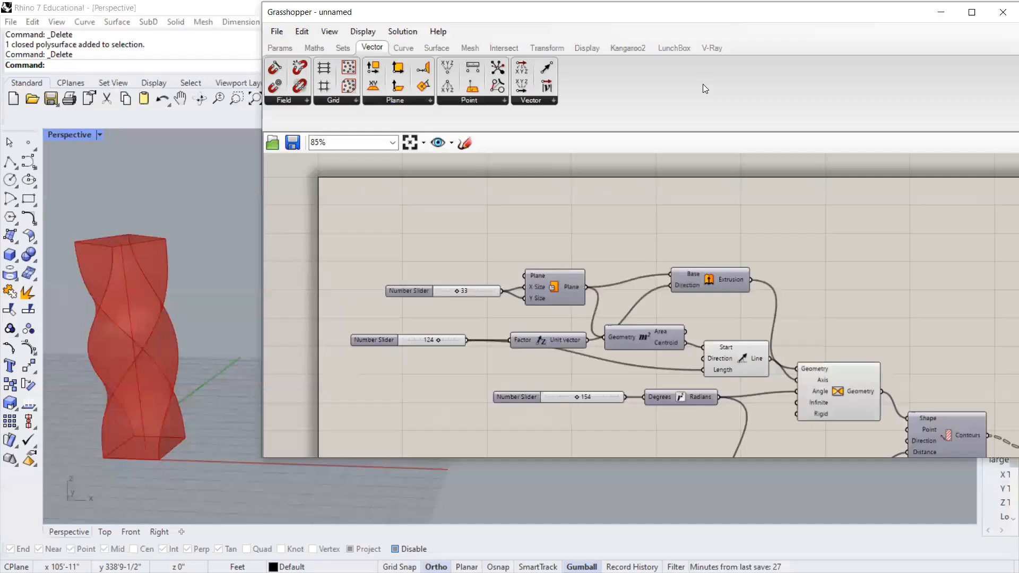
key("super+Right")
right_click_drag(396, 260, 302, 272)
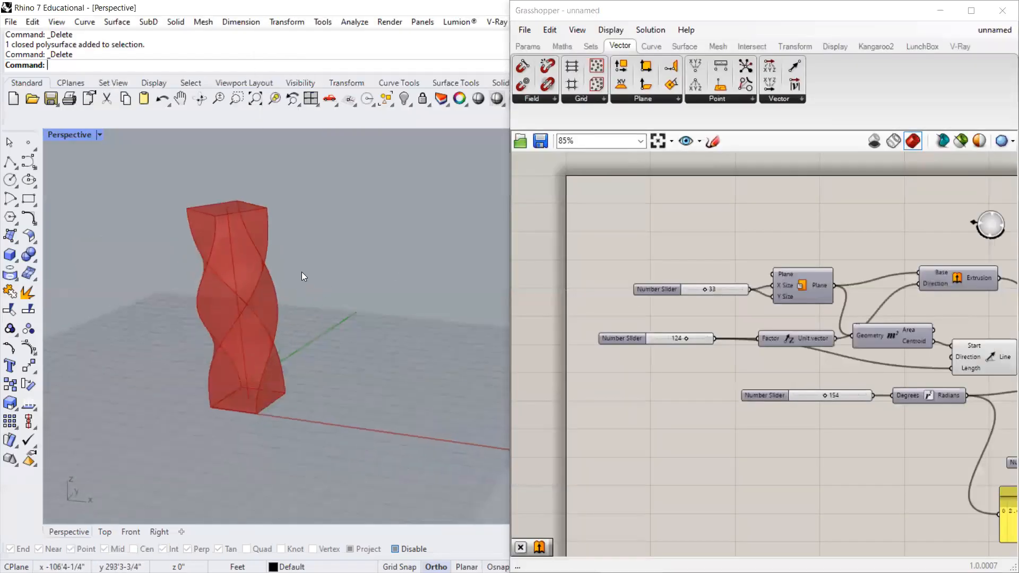
scroll(744, 235, "down", 3)
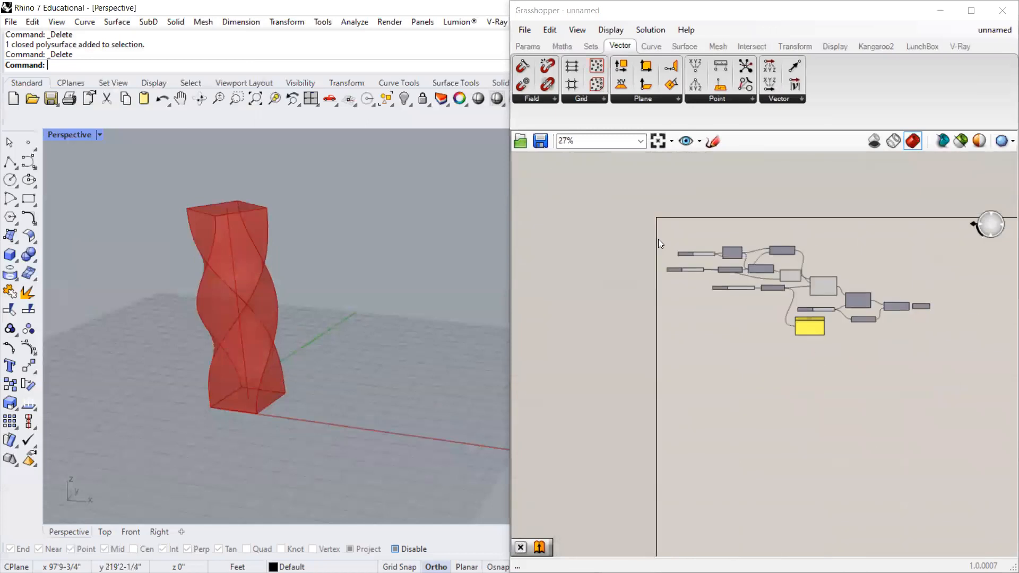
Start a new blank Grasshopper definition in place of the twisted tower definition.
left_click(529, 34)
left_click(533, 38)
left_click(528, 34)
left_click(540, 44)
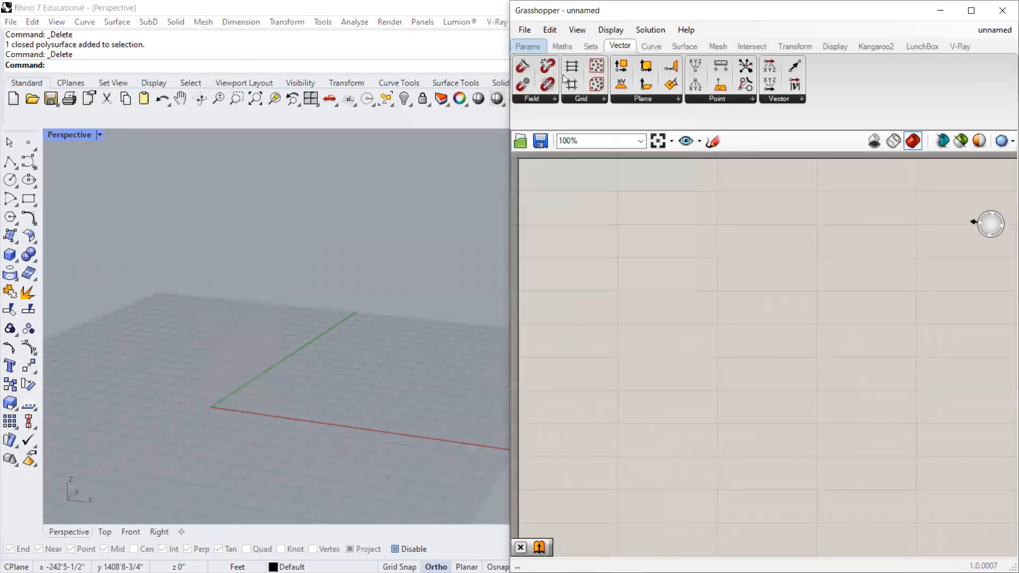
scroll(647, 256, "down", 3)
scroll(646, 256, "up", 2)
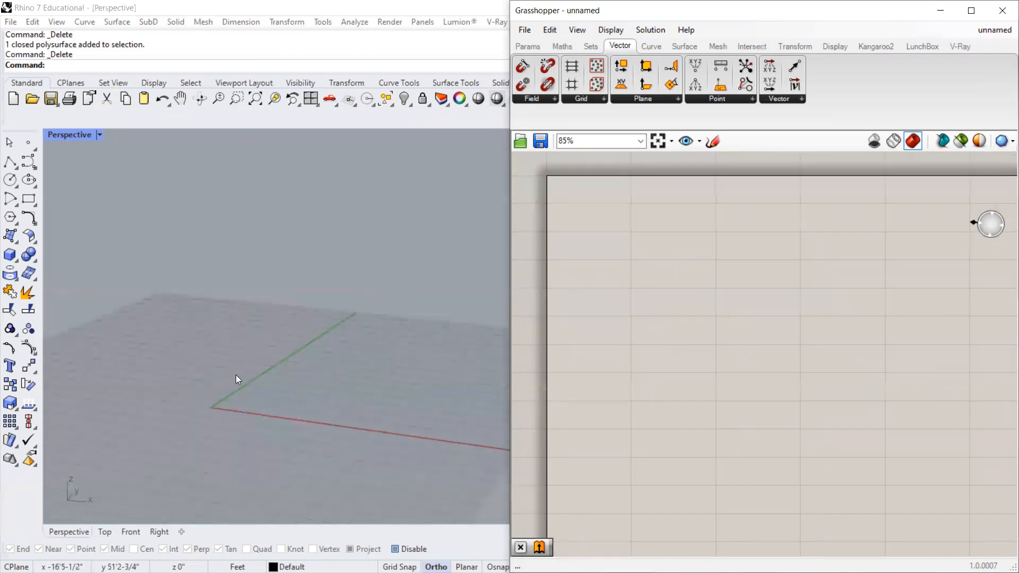
right_click_drag(235, 375, 220, 391)
scroll(221, 386, "up", 3)
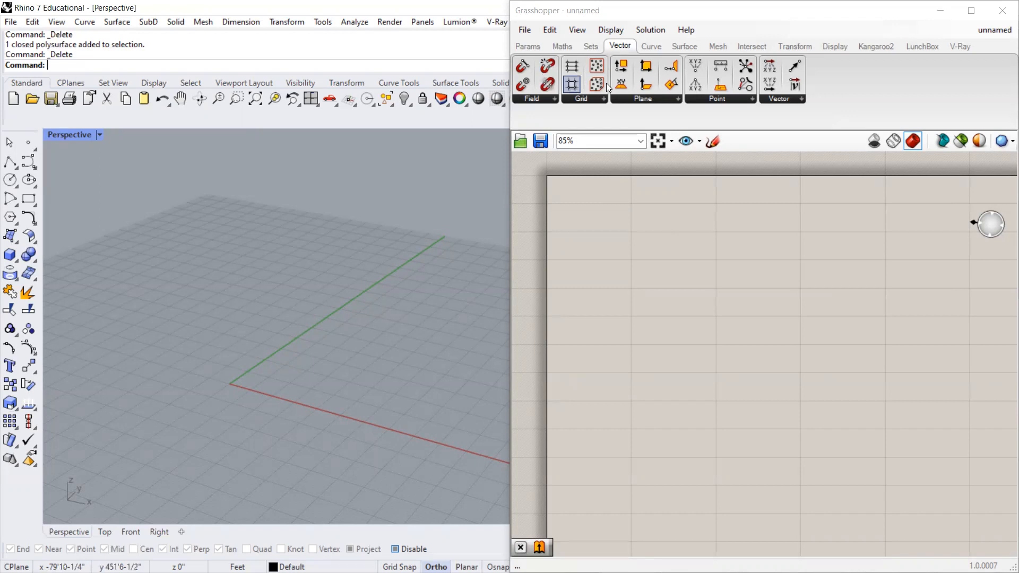
Add an Arc component from the curve primitives to the empty canvas.
left_click(652, 47)
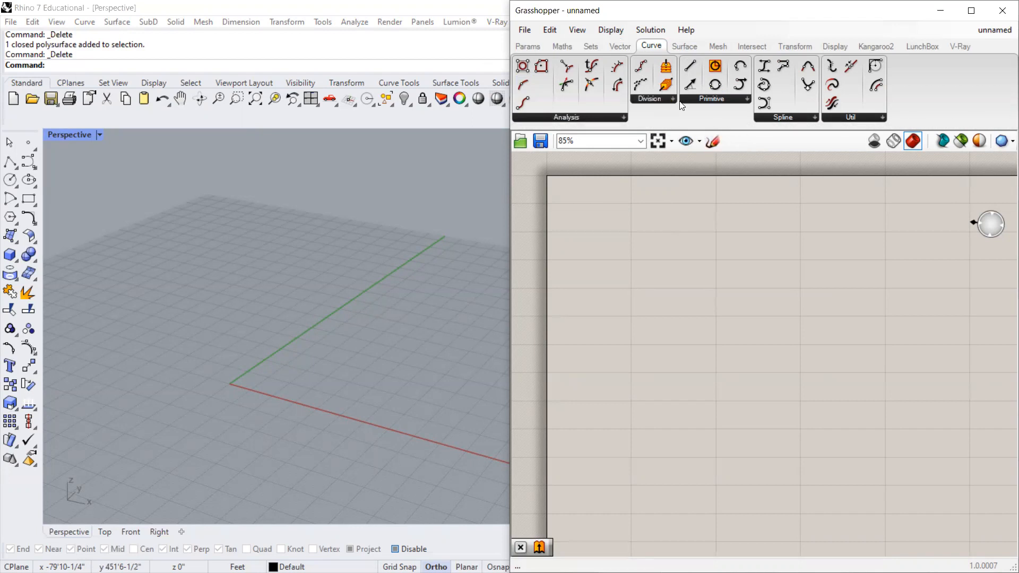
left_click(702, 99)
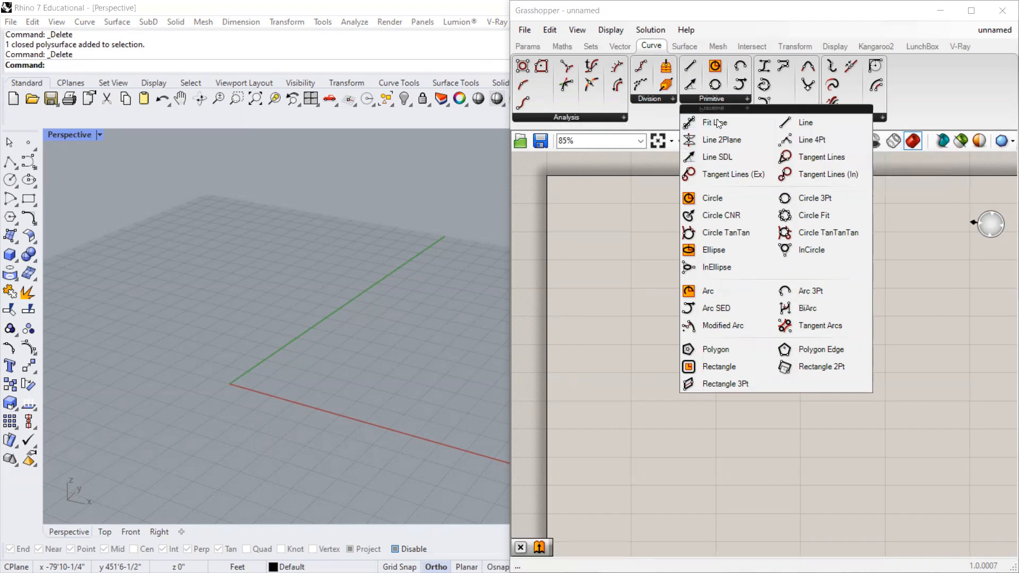
left_click(709, 291)
left_click(650, 289)
mouse_move(649, 296)
left_mouse_down()
mouse_move(673, 285)
mouse_move(650, 288)
left_mouse_up()
scroll(310, 335, "up", 5)
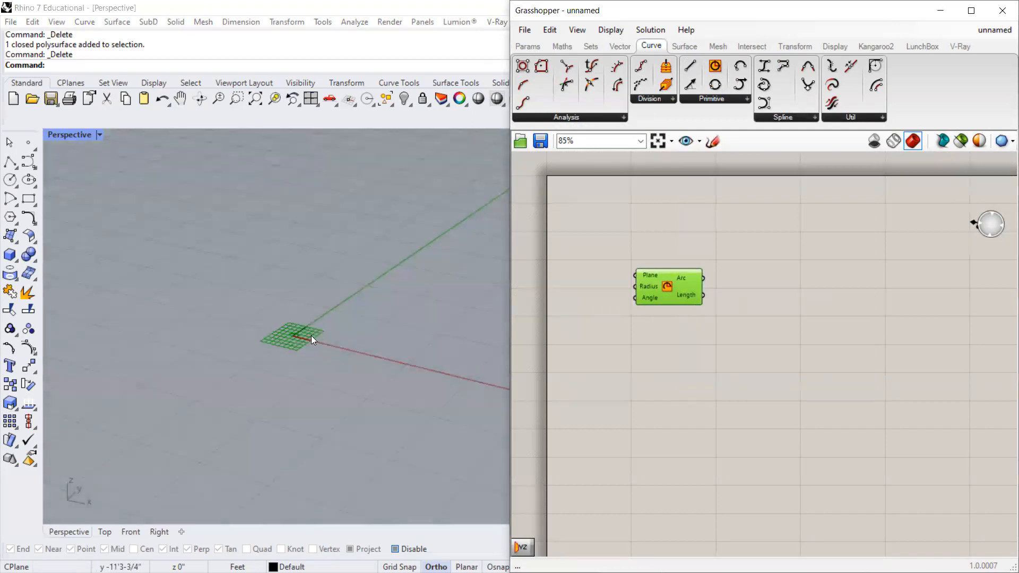
scroll(283, 357, "up", 5)
right_click_drag(305, 356, 431, 350)
left_click(806, 279)
scroll(661, 345, "down", 3)
scroll(431, 350, "up", 2)
left_click_drag(666, 298, 669, 310)
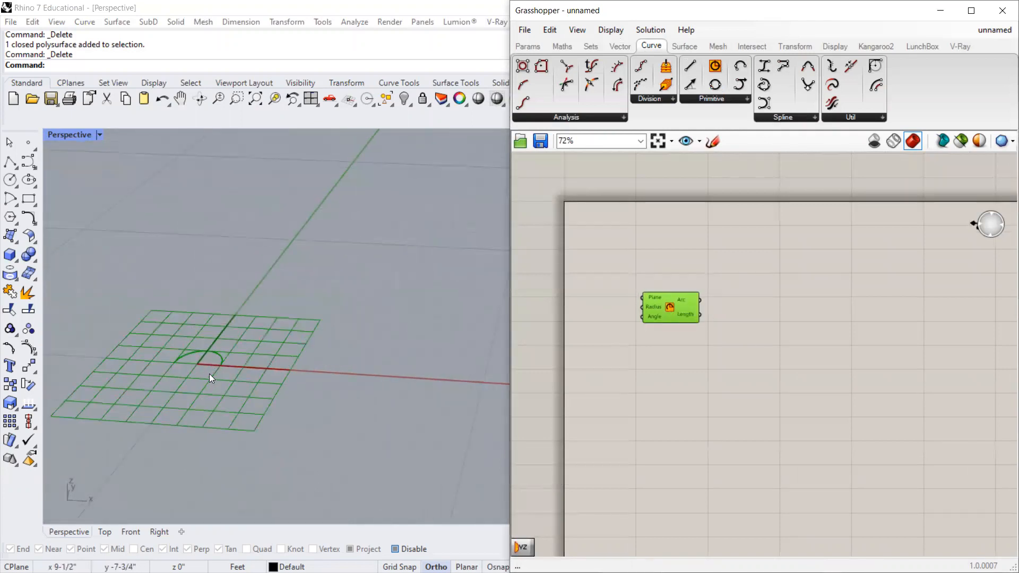
right_click_drag(209, 374, 217, 260)
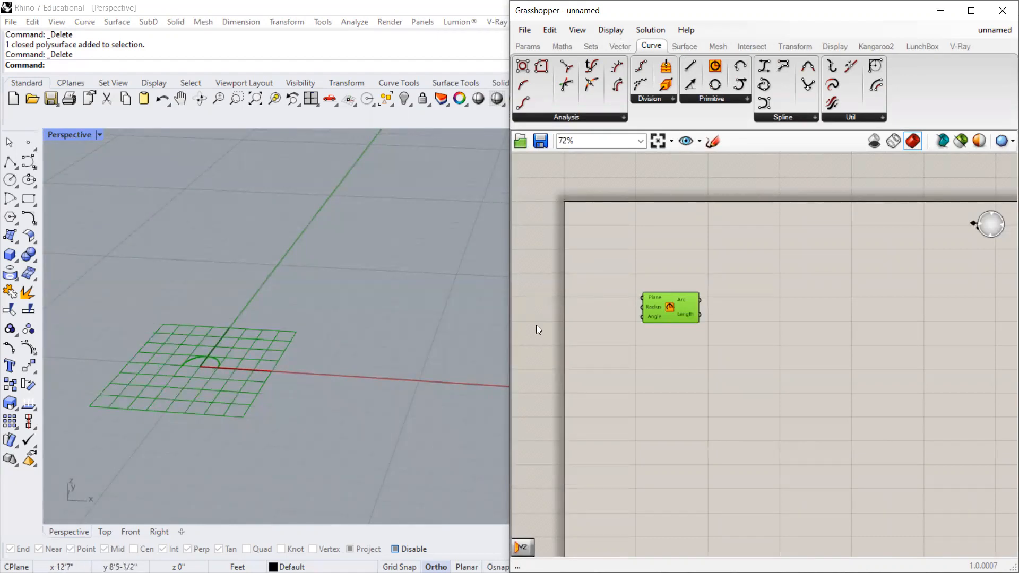
scroll(642, 307, "up", 3)
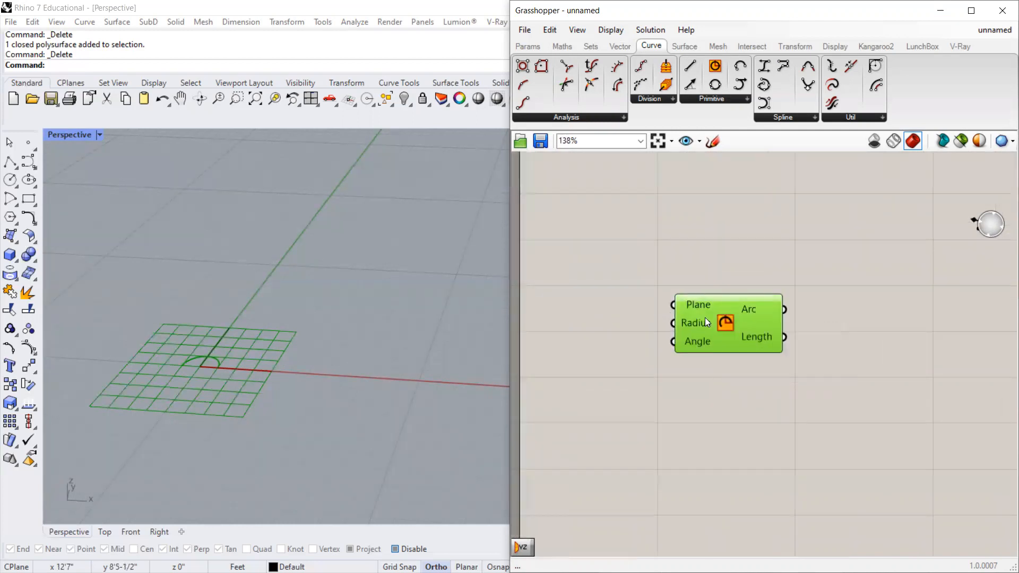
Place a YZ Plane component before the Arc component and connect its output to the arc's Plane input.
left_click_drag(705, 317, 734, 315)
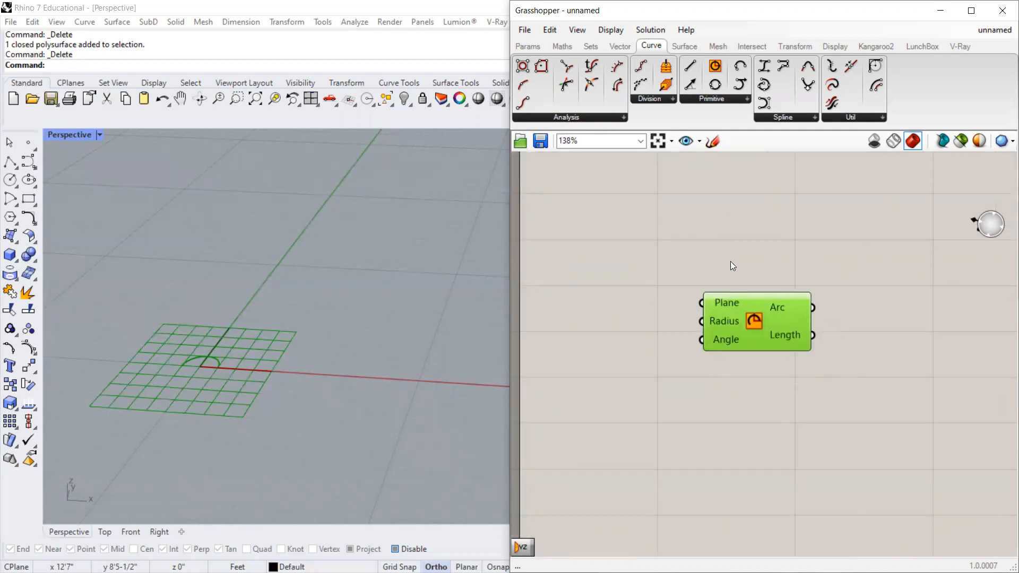
left_click(615, 47)
left_click(672, 100)
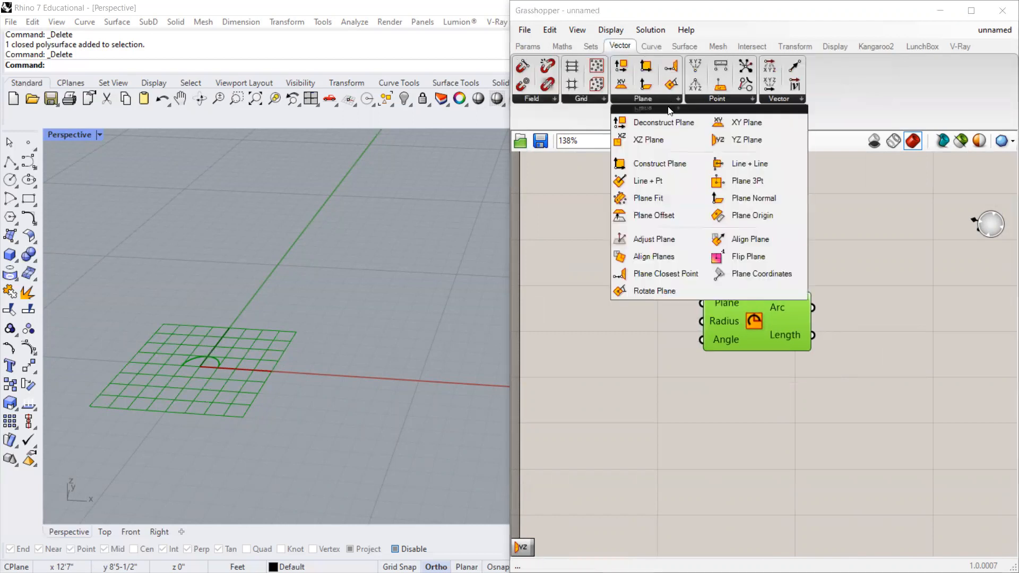
left_click(746, 140)
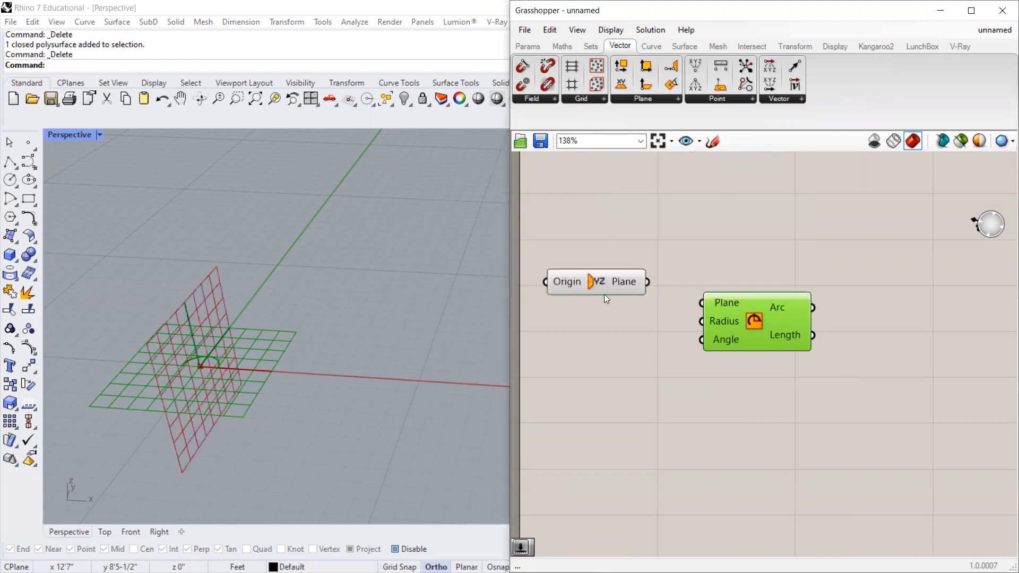
left_click(603, 295)
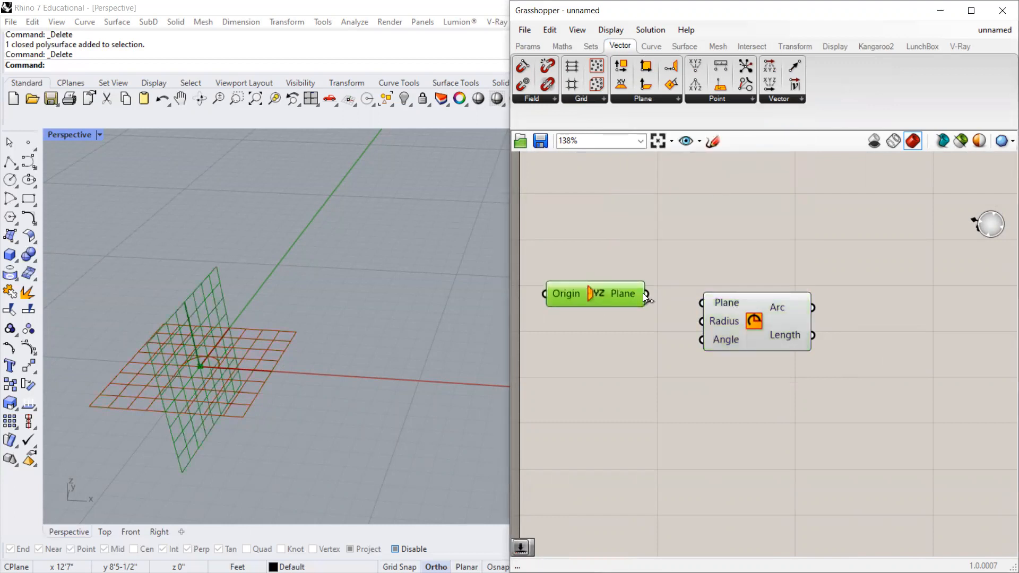
left_click_drag(646, 294, 701, 302)
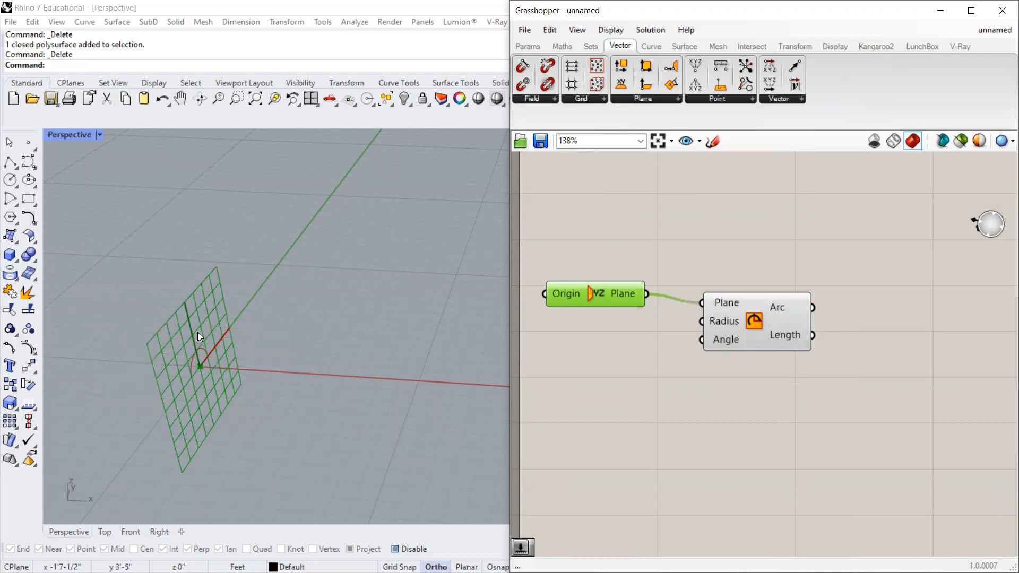
Add a number slider with the value 125 below the YZ Plane component.
right_click_drag(290, 351, 345, 340)
scroll(345, 337, "up", 1)
left_click_drag(763, 320, 770, 334)
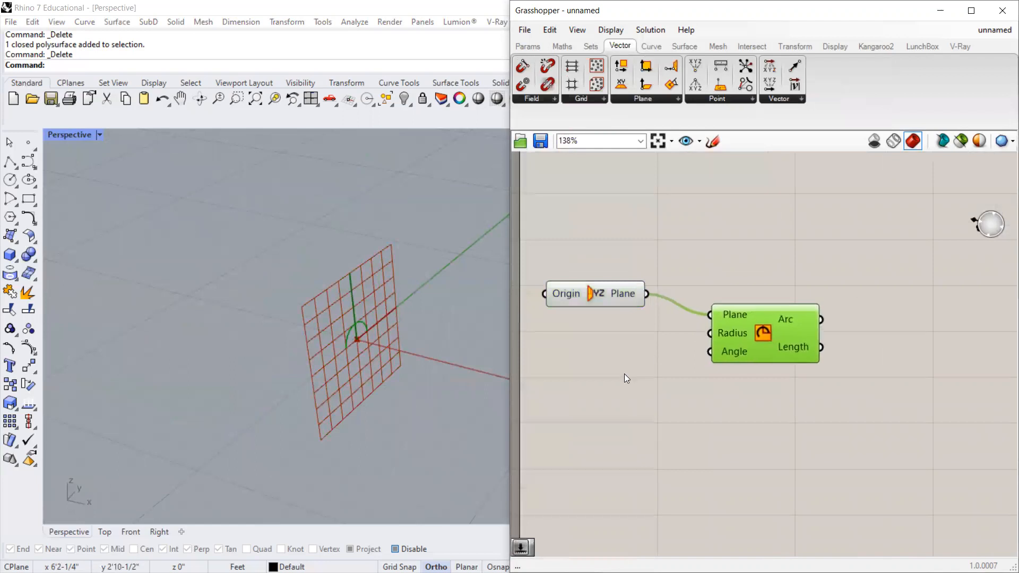
double_click(613, 366)
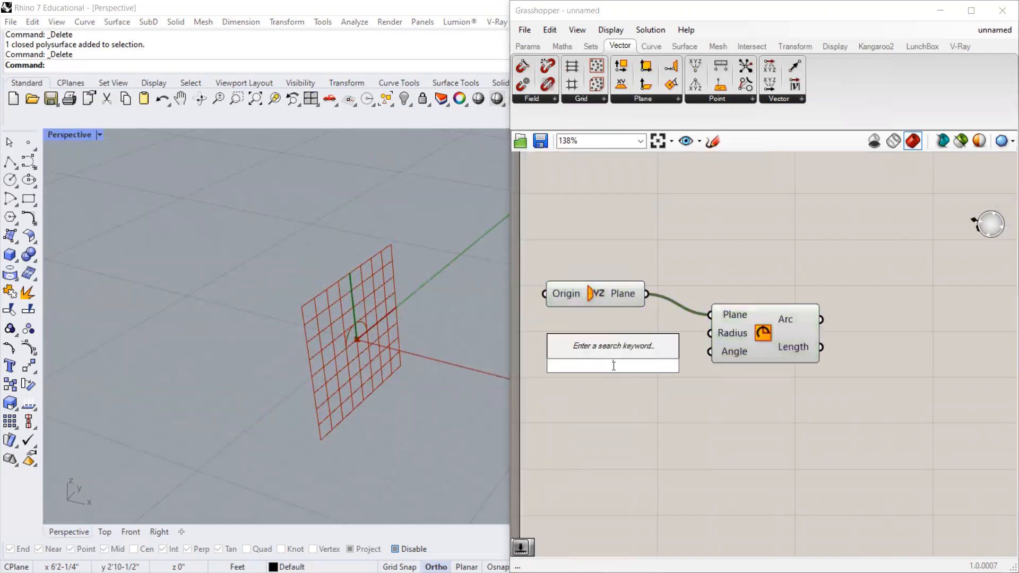
type("125")
key("Return")
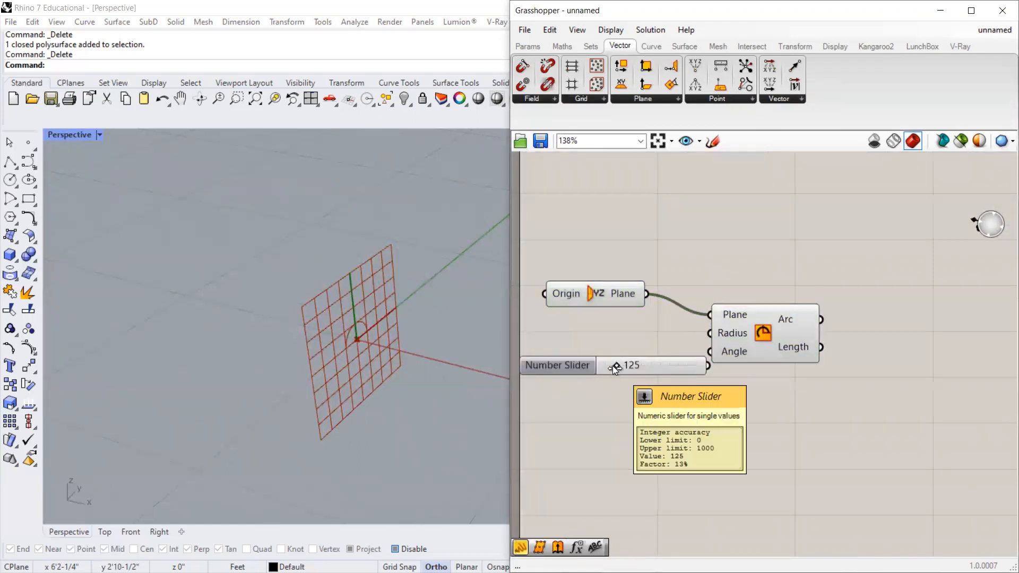
Set the number slider's maximum to 125.
double_click(570, 362)
double_click(641, 399)
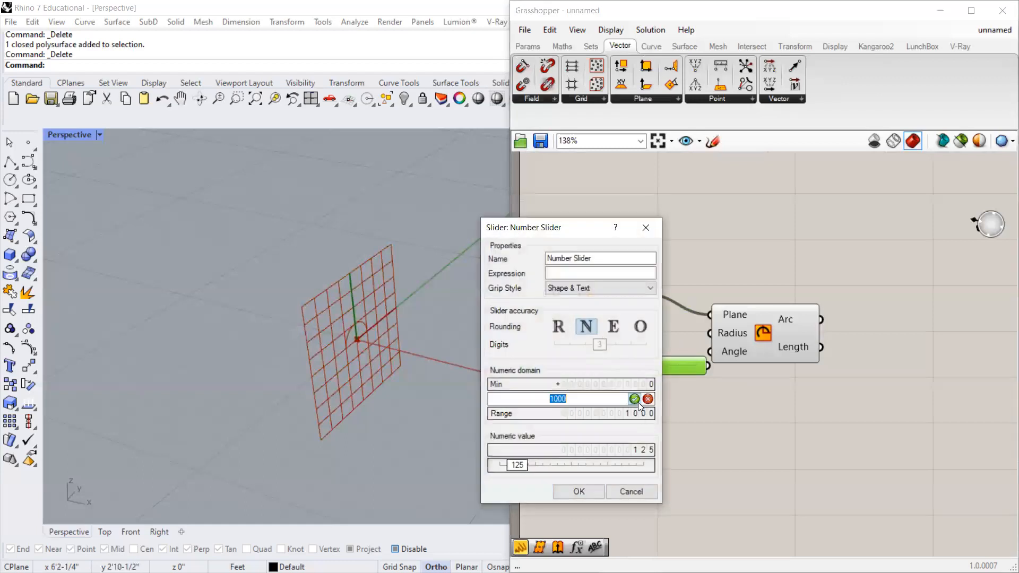
type("125")
key("Return")
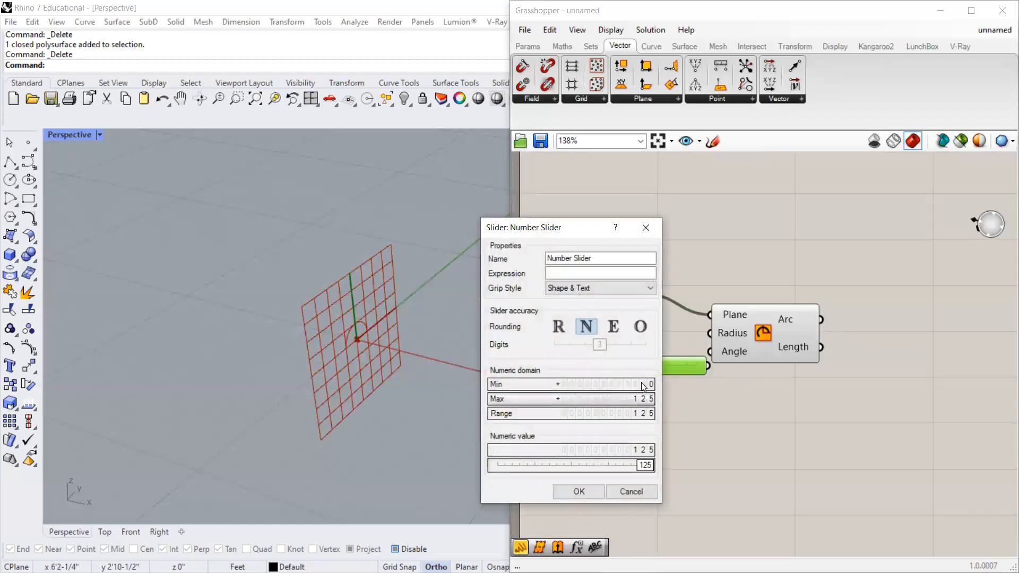
left_click(579, 491)
Connect the number slider to the arc's Radius input and set the radius to 15.
left_click_drag(775, 340, 851, 339)
mouse_move(707, 365)
left_mouse_down()
mouse_move(749, 366)
mouse_move(712, 366)
left_mouse_up()
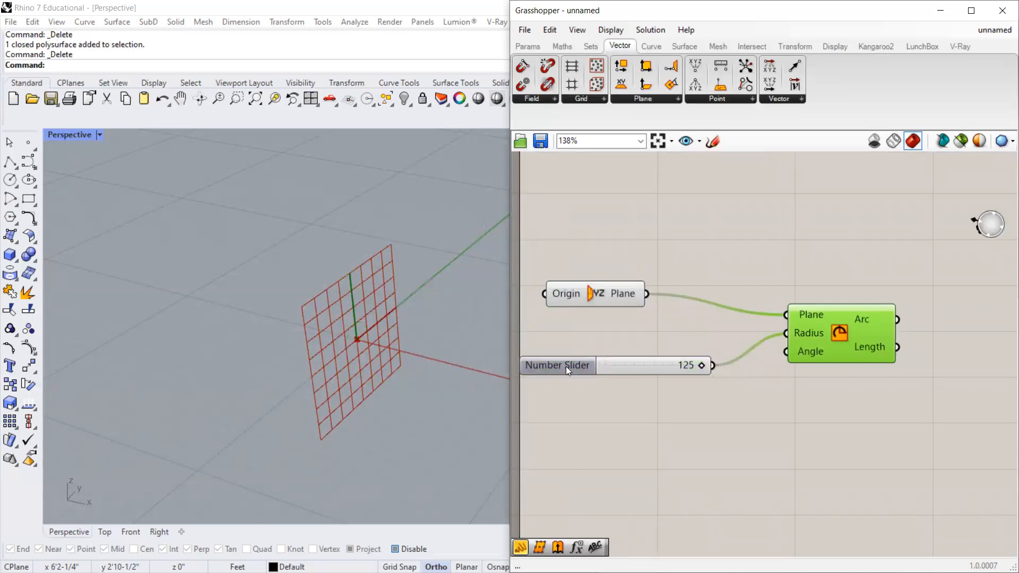
left_click_drag(565, 366, 579, 344)
scroll(392, 332, "down", 10)
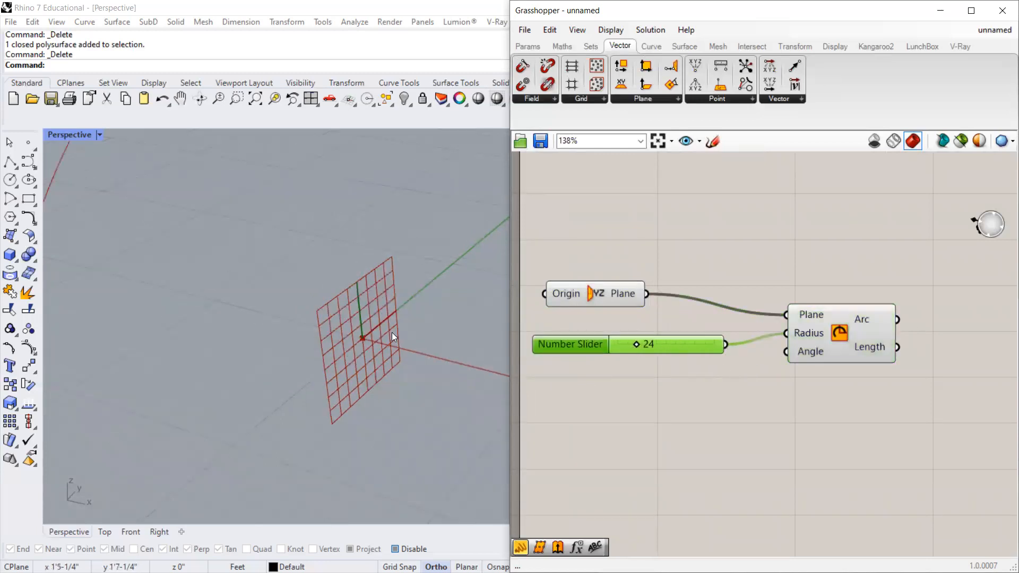
left_click_drag(638, 344, 611, 374)
scroll(716, 339, "up", 1)
scroll(867, 345, "down", 1)
Duplicate the radius slider and add a Radians component for converting degrees.
key("ctrl+c")
key("ctrl+v")
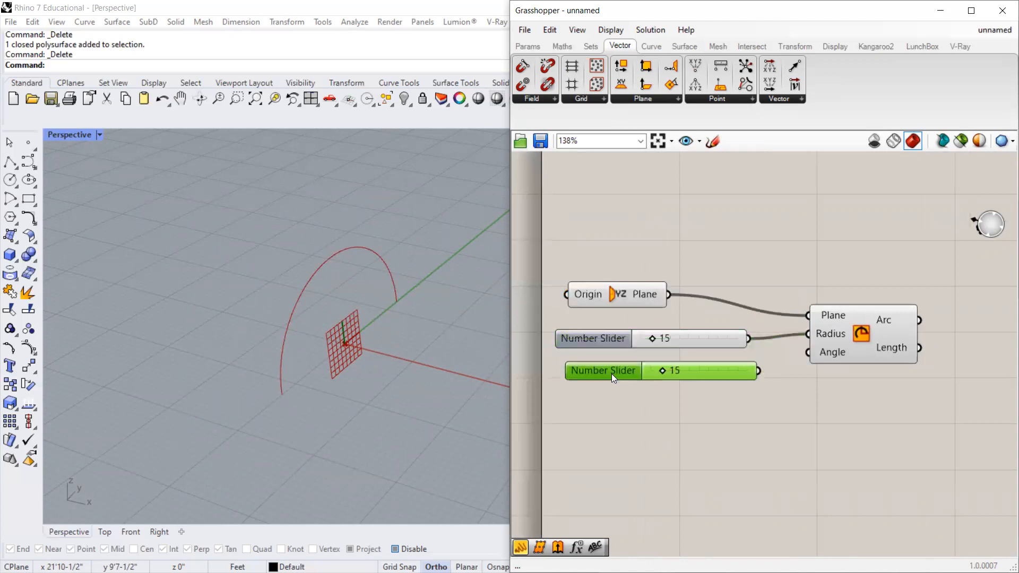
left_click(829, 352)
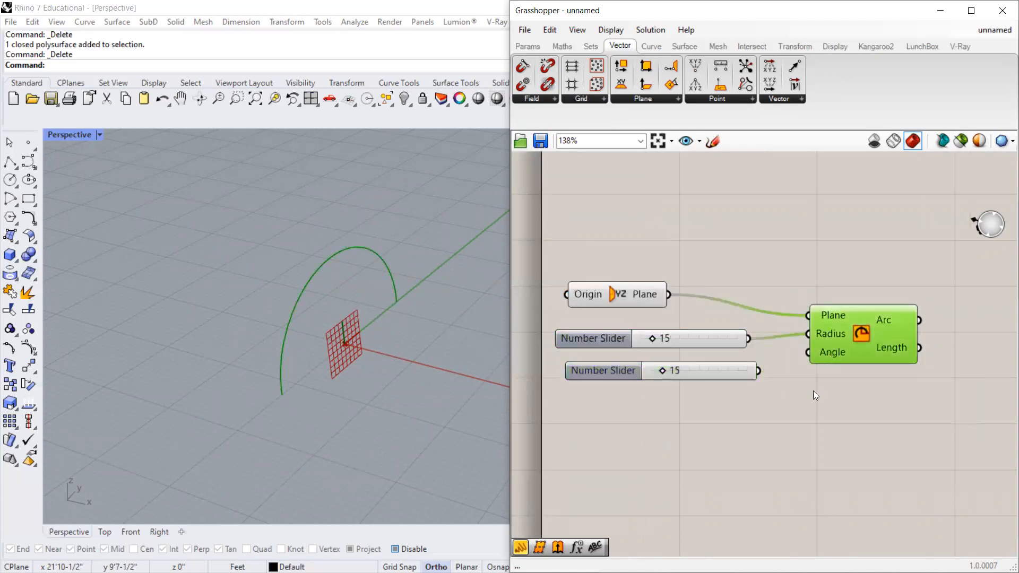
double_click(813, 393)
type("radian")
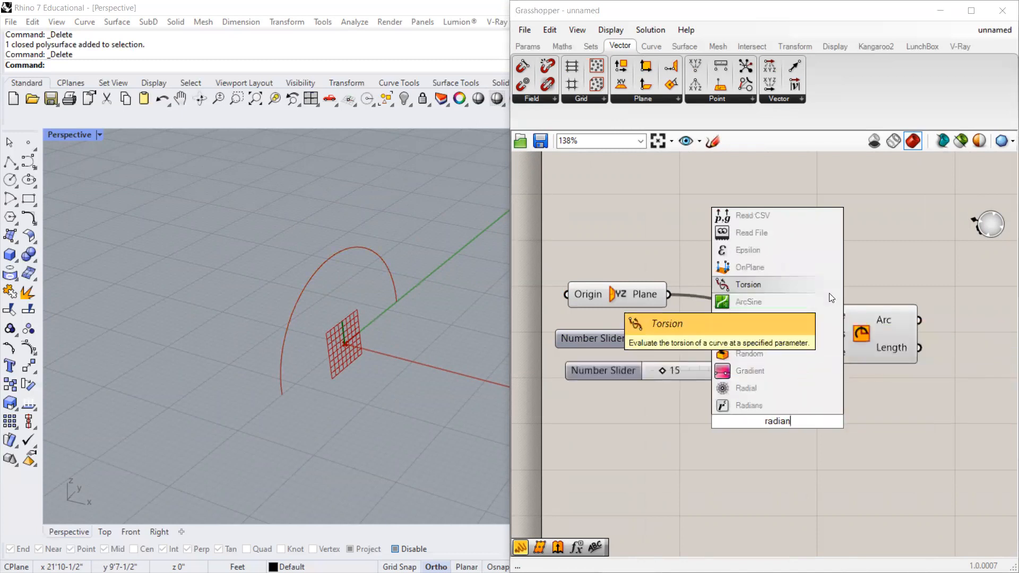
left_click(751, 404)
Wire the duplicated slider through the Radians component into the arc's Angle input and set it to 102 degrees.
left_click_drag(668, 371, 651, 386)
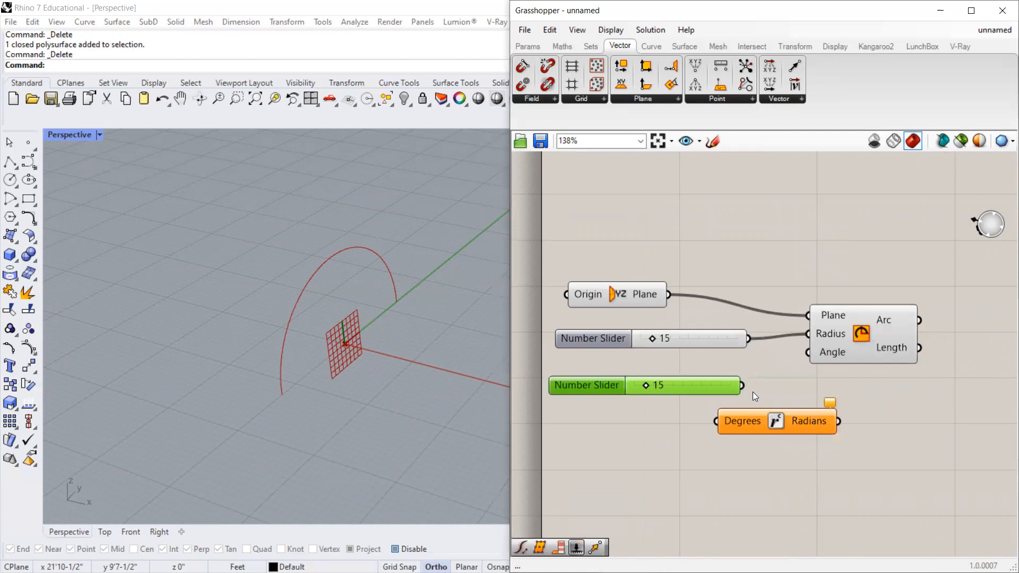
left_click_drag(720, 416, 760, 421)
left_click_drag(848, 336, 924, 340)
left_click_drag(871, 420, 893, 359)
left_click_drag(649, 387, 714, 398)
Set the angle slider's maximum to 360 and increase the arc's angle.
double_click(612, 386)
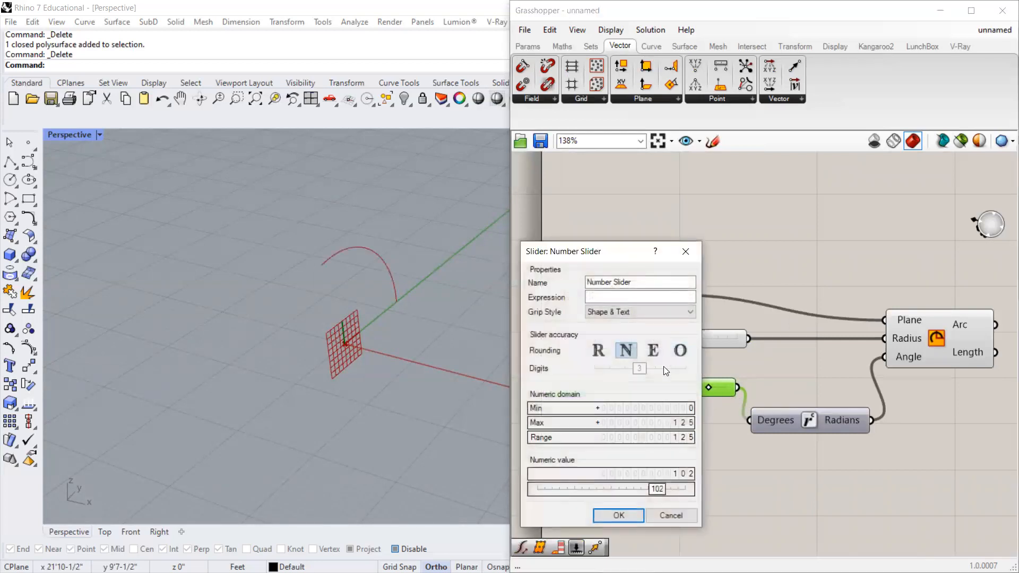
double_click(681, 422)
type("360")
key("Return")
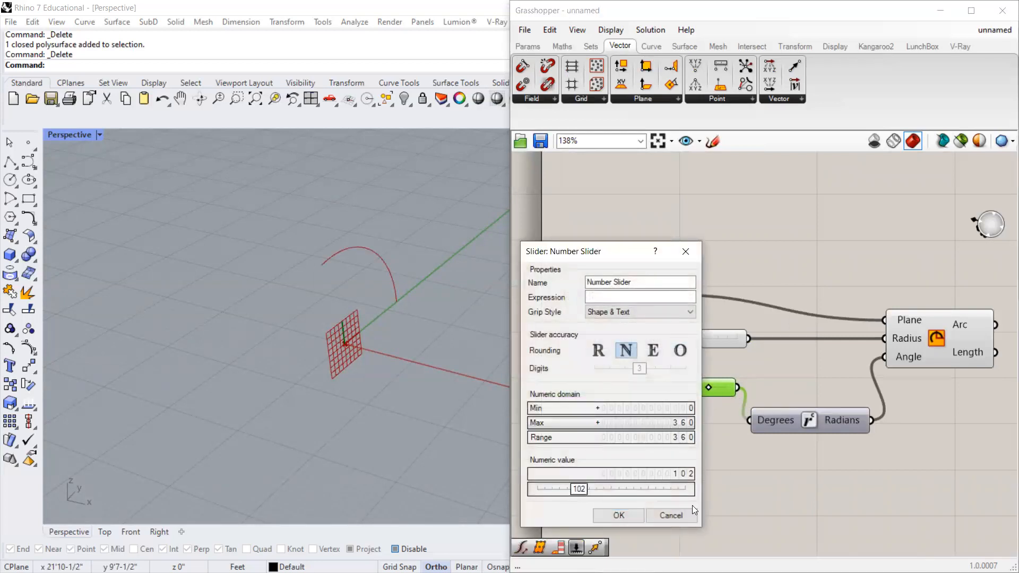
left_click(615, 515)
left_click_drag(658, 386, 680, 391)
Delete the angle slider and the Radians component, and move the Arc component closer to the radius slider.
left_click_drag(860, 477, 658, 383)
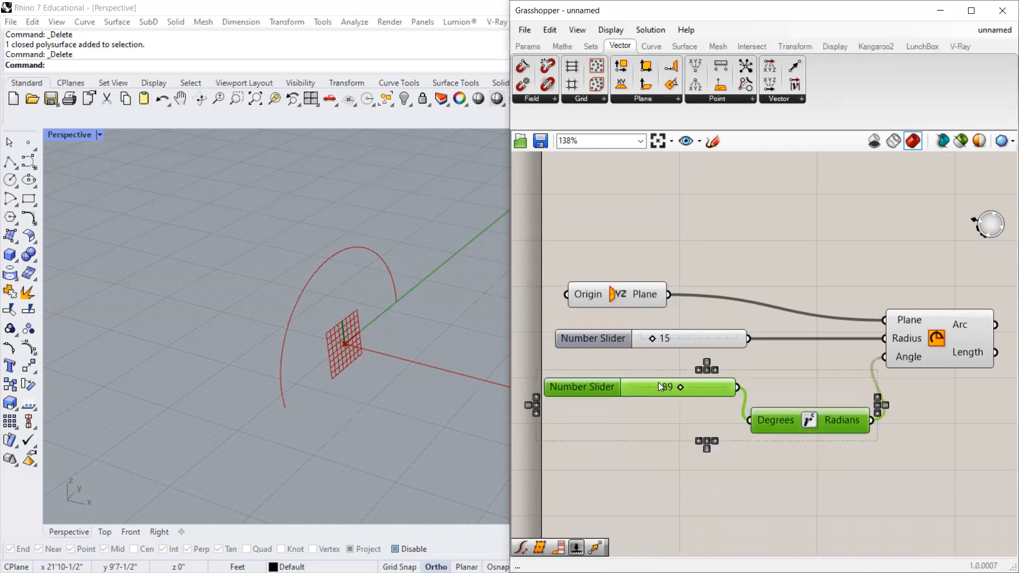
key("Delete")
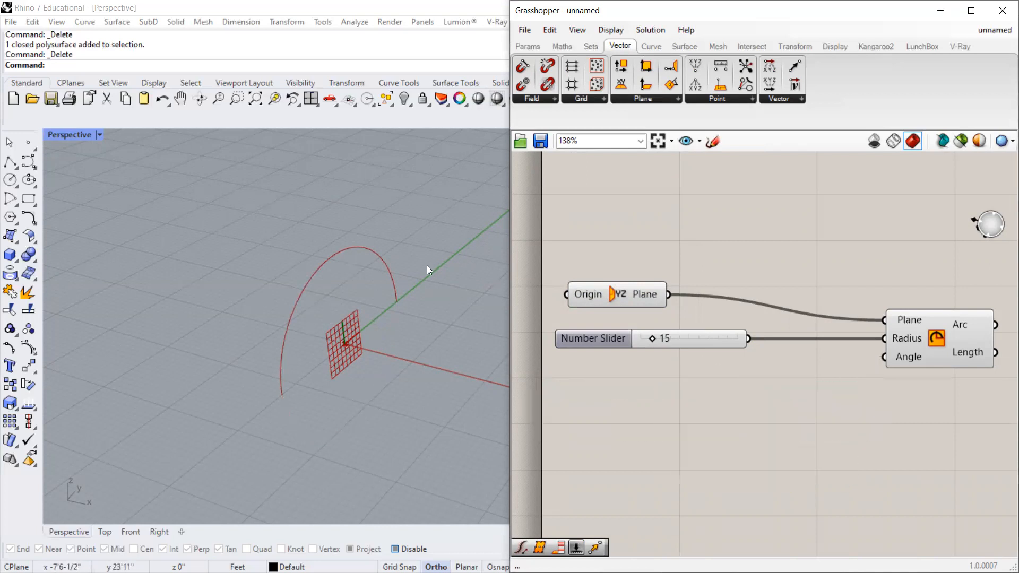
left_click_drag(928, 336, 856, 329)
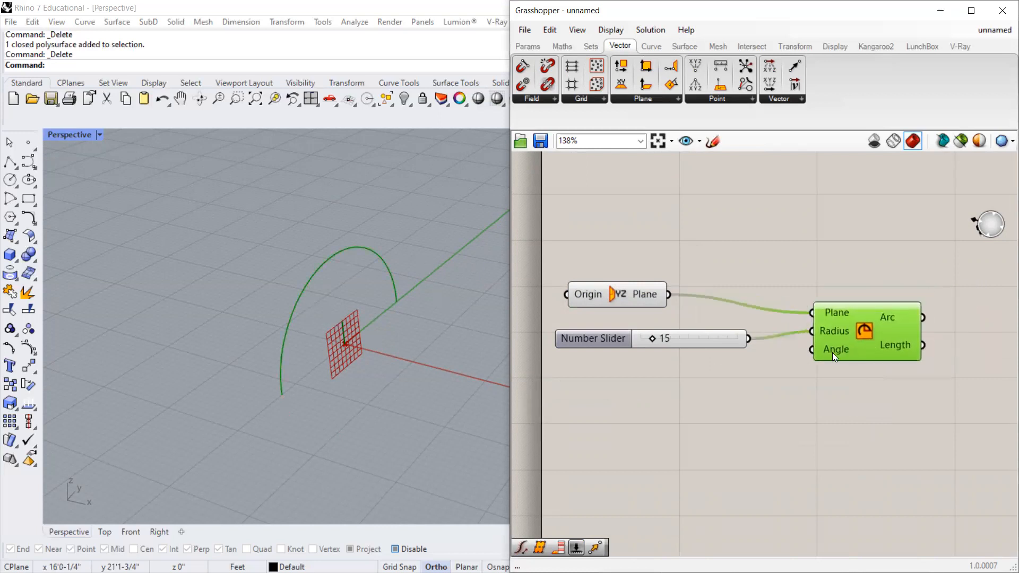
Reposition the YZ Plane, number slider and Arc components together on the canvas.
mouse_move(831, 350)
left_click_drag(923, 255, 604, 376)
left_click_drag(599, 298, 617, 286)
left_click(620, 240)
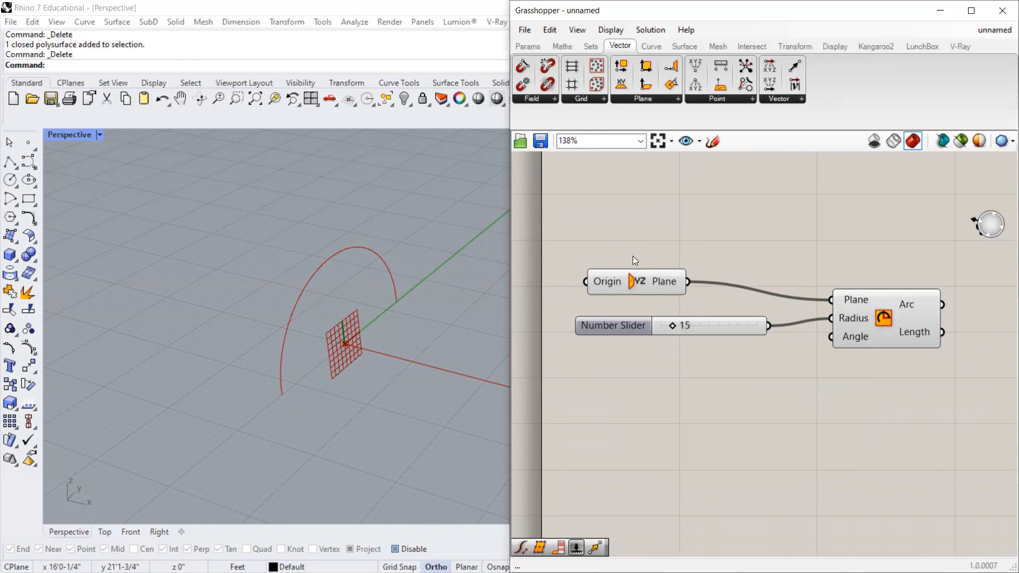
right_click_drag(250, 293, 240, 414)
right_click_drag(173, 396, 229, 363)
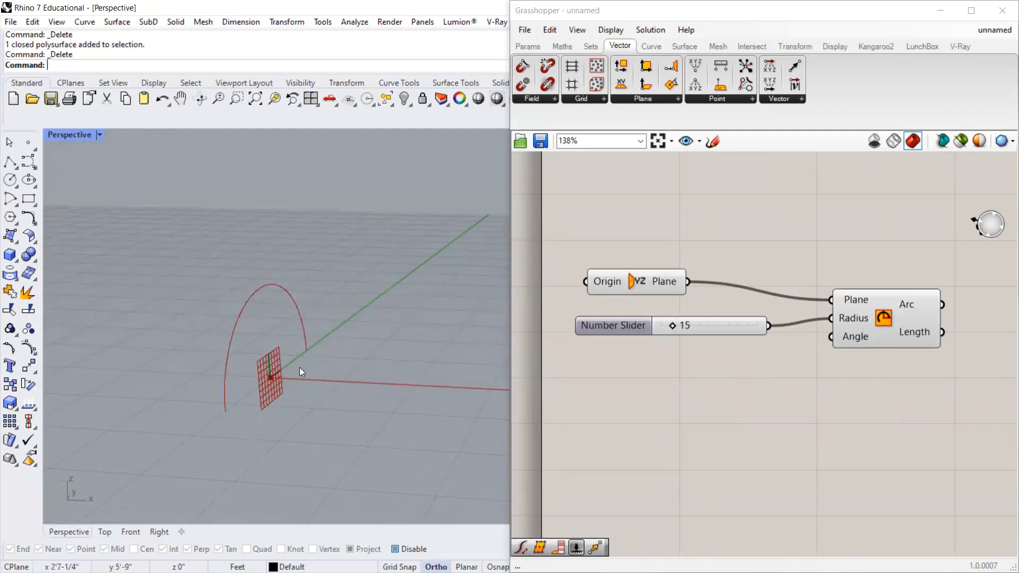
Move the number slider and the YZ Plane component so they line up beside the Arc component's inputs.
right_click_drag(299, 367, 366, 385)
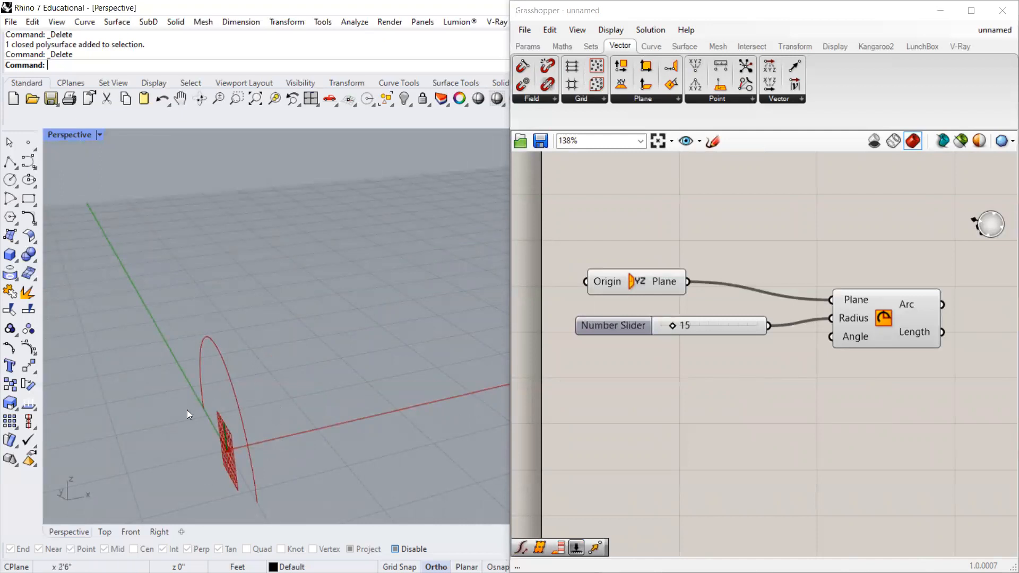
right_click_drag(188, 420, 253, 351)
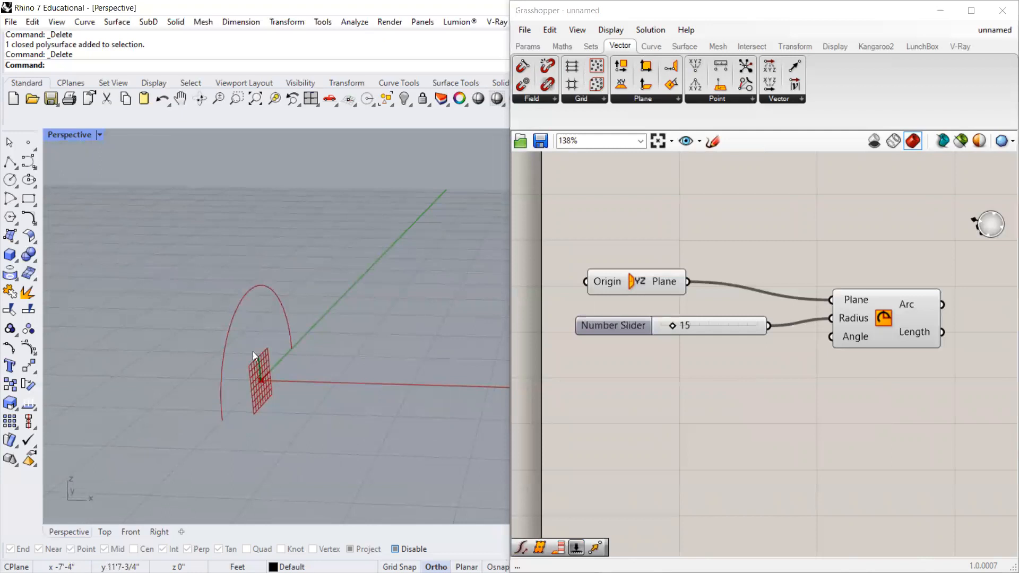
left_click_drag(706, 321, 684, 323)
left_click_drag(654, 287, 714, 302)
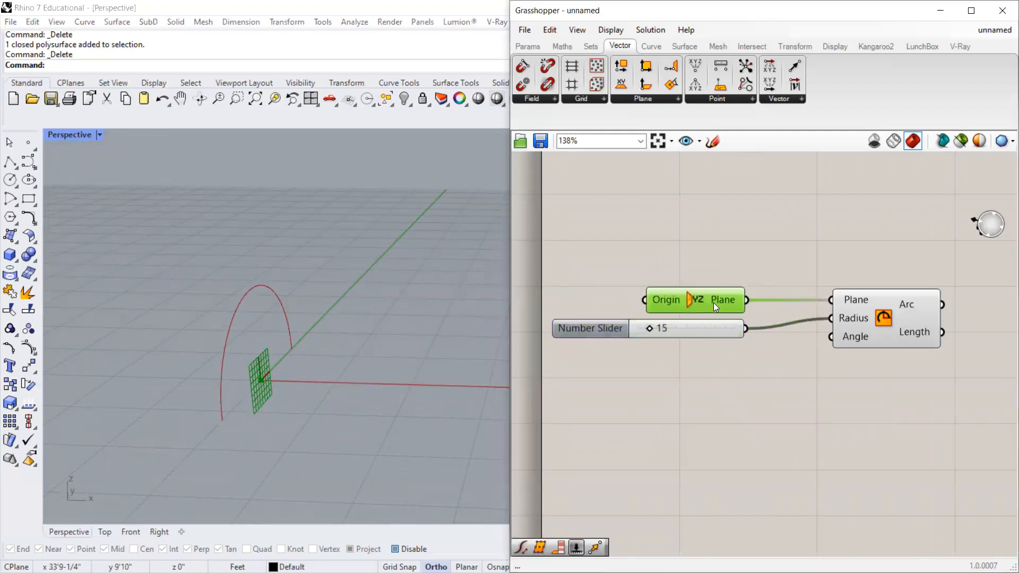
left_click(712, 278)
scroll(704, 305, "down", 3)
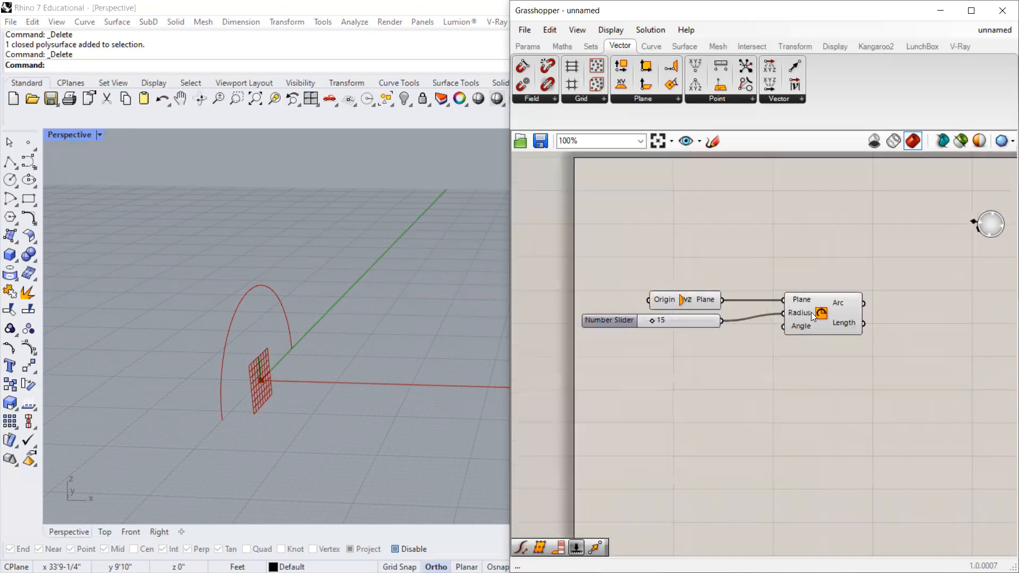
Add a Scribble note reading "large arc" and place it directly above the Arc component.
double_click(805, 263)
type("scri")
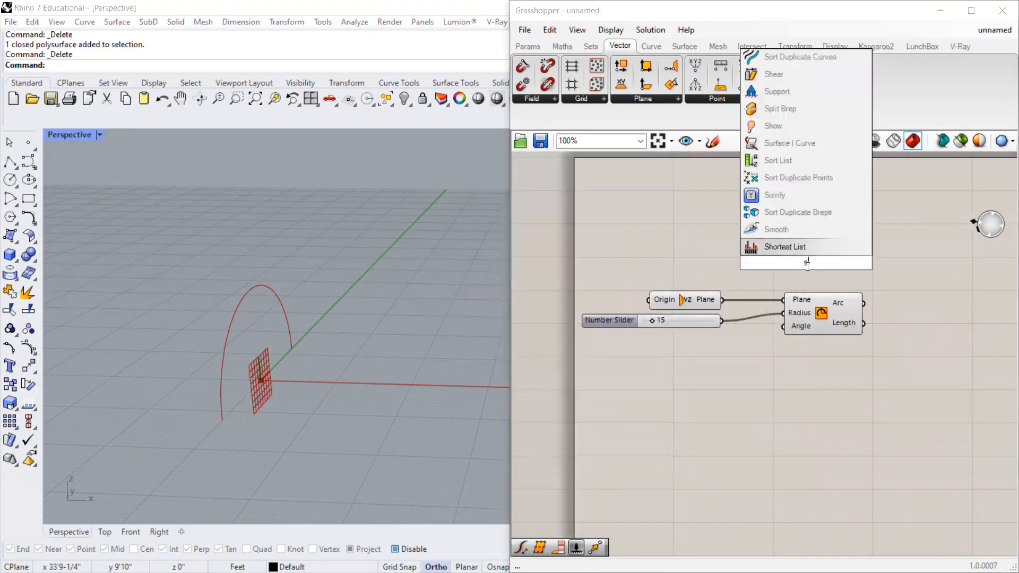
key("Return")
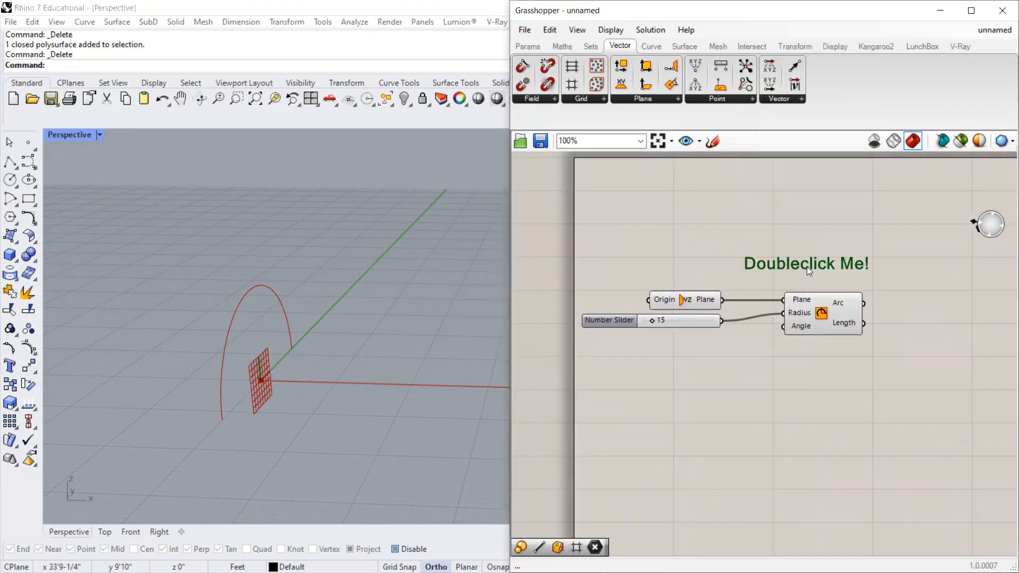
double_click(806, 267)
type("large arc")
key("Return")
left_click(832, 339)
left_click_drag(815, 268, 855, 277)
Group the Arc component with its "large arc" note and adjust their placement on the canvas.
left_click_drag(865, 226, 764, 381)
right_click(843, 312)
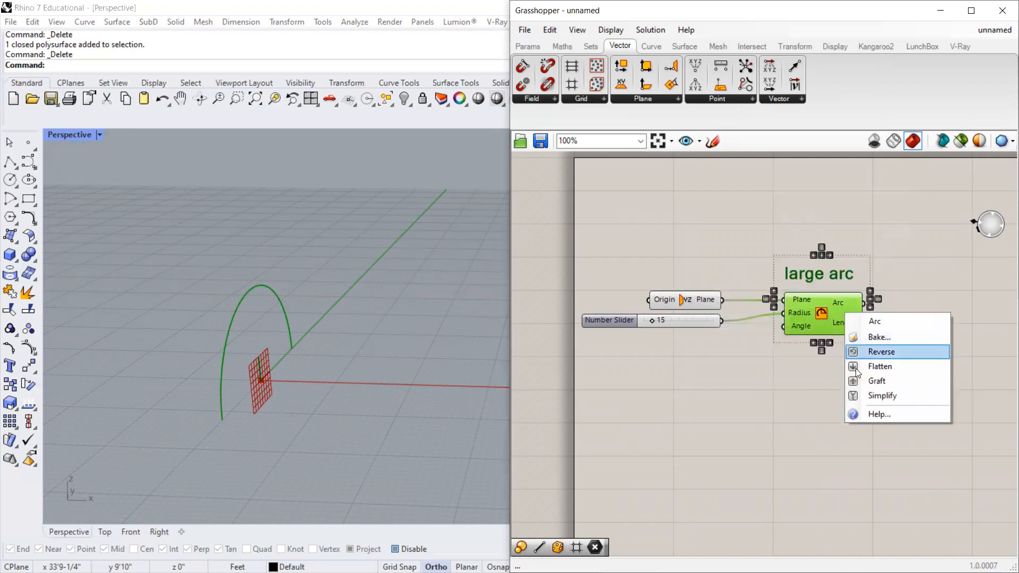
left_click_drag(884, 219, 774, 372)
key("ctrl+g")
left_click(887, 225)
mouse_move(840, 280)
left_mouse_down()
mouse_move(814, 280)
mouse_move(850, 283)
left_mouse_up()
right_click_drag(940, 314, 892, 308)
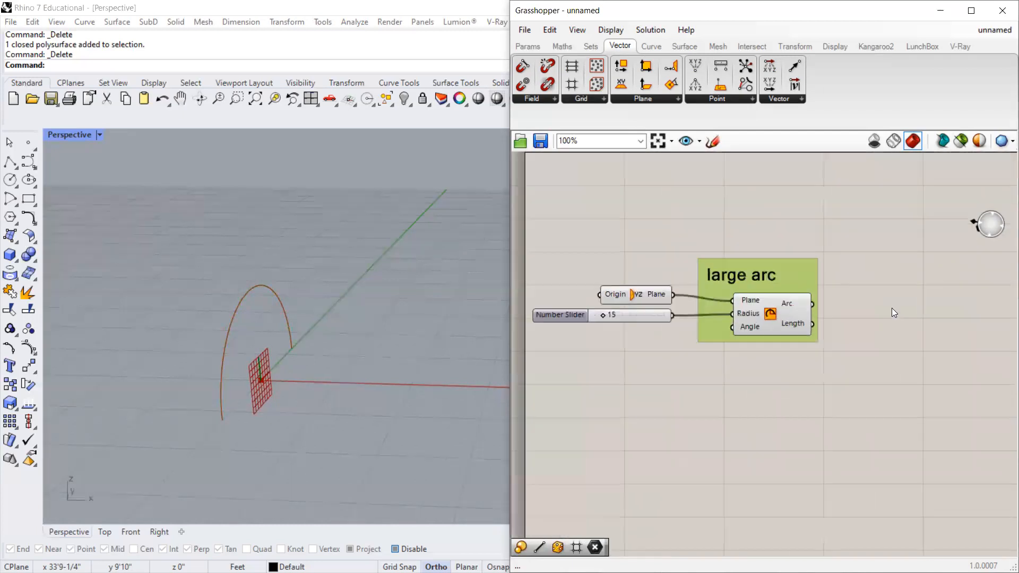
scroll(892, 308, "up", 1)
left_click(849, 233)
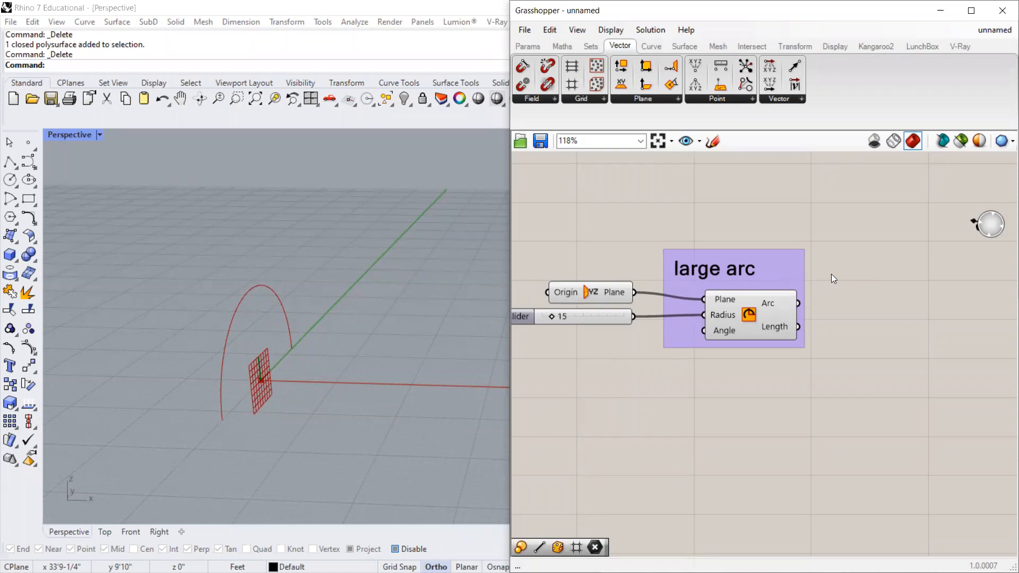
Add a Move component, wire the Arc output into its Geometry input, and place it below the large arc group.
double_click(831, 274)
type("move")
left_click_drag(808, 260, 914, 315)
left_click_drag(756, 314, 851, 312)
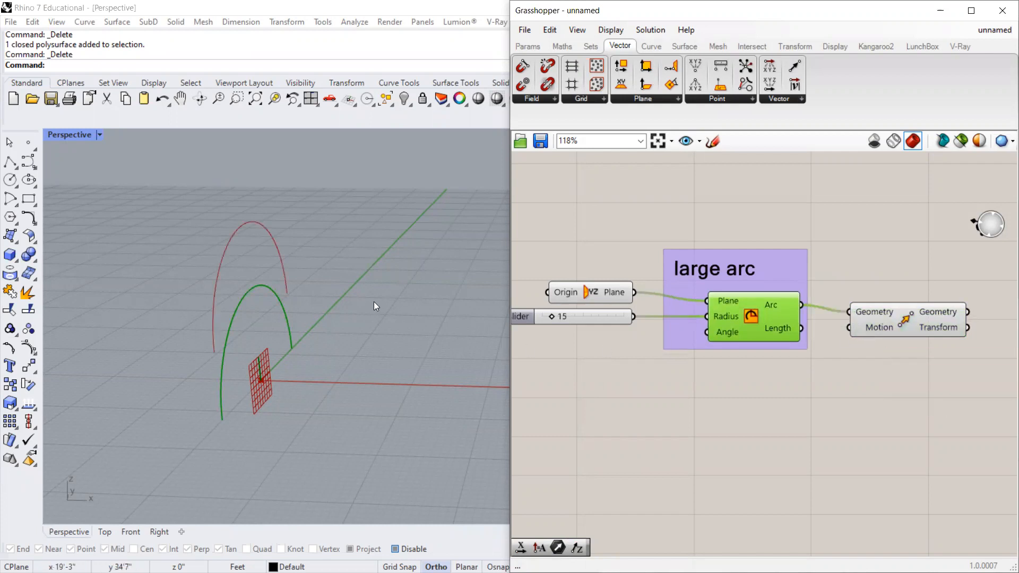
right_click_drag(380, 326, 300, 315)
left_click_drag(900, 326, 881, 374)
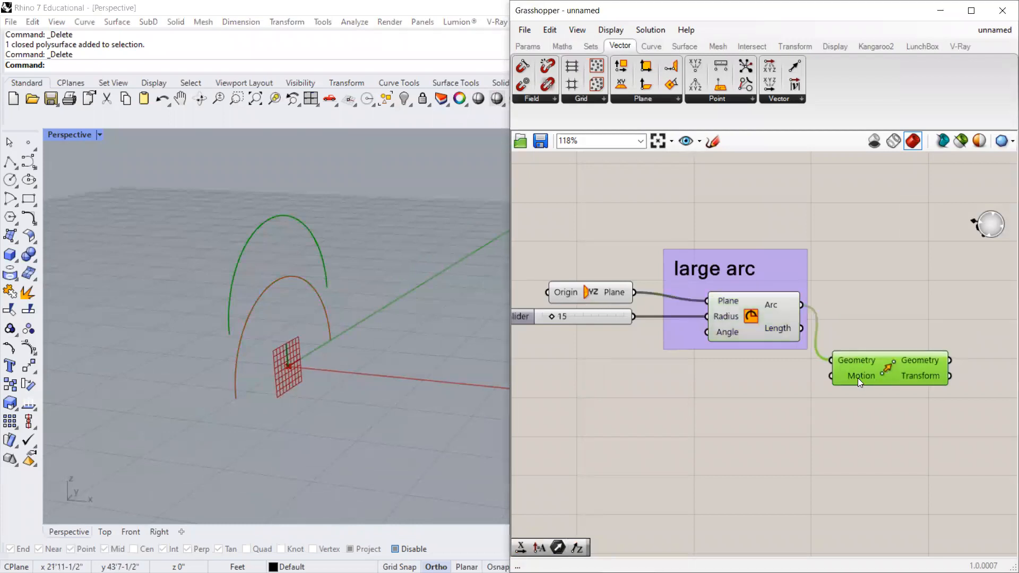
Add a Unit Y vector component and wire its output into the Move component's Motion input.
mouse_move(857, 377)
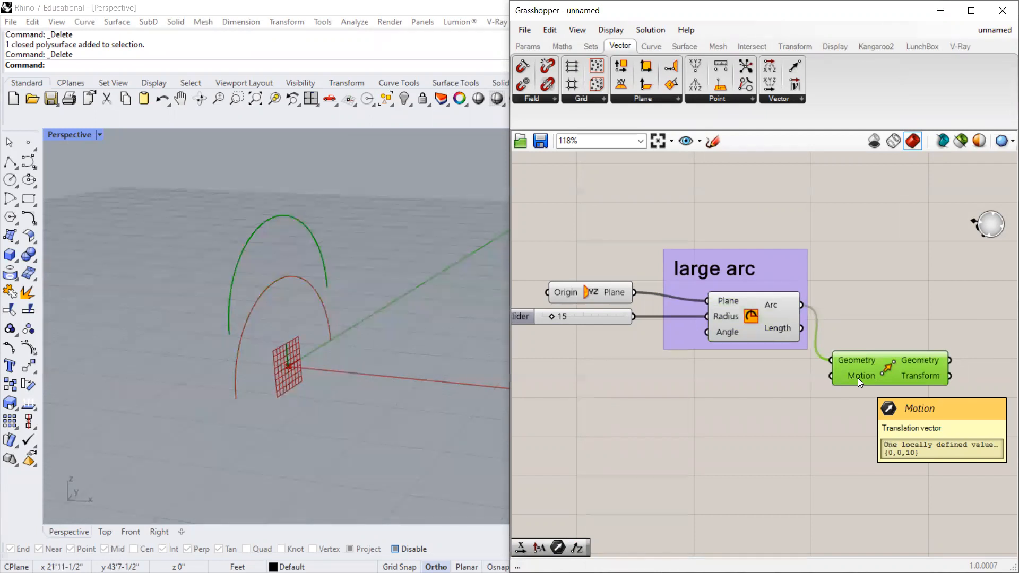
left_click(875, 248)
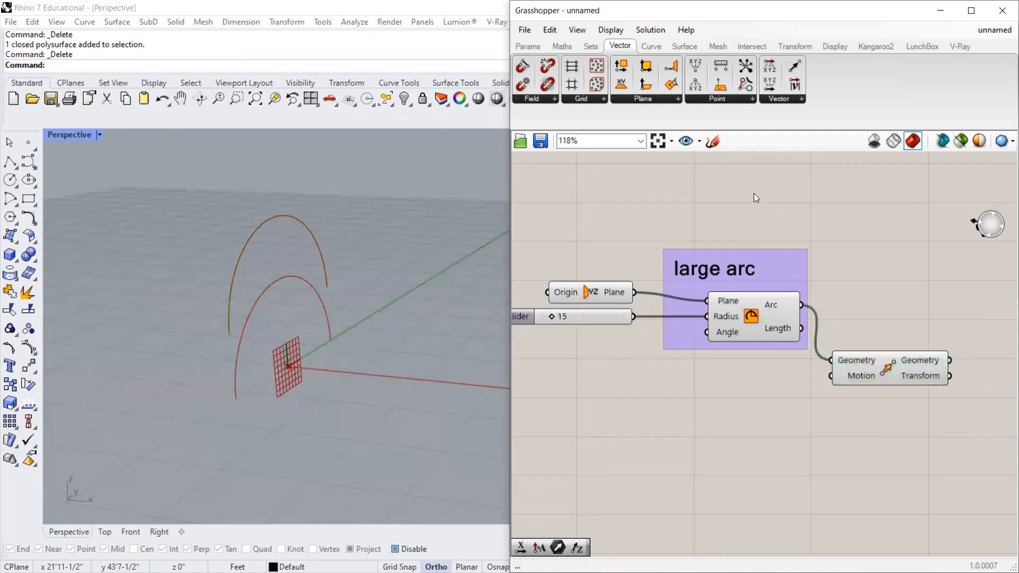
left_click(788, 98)
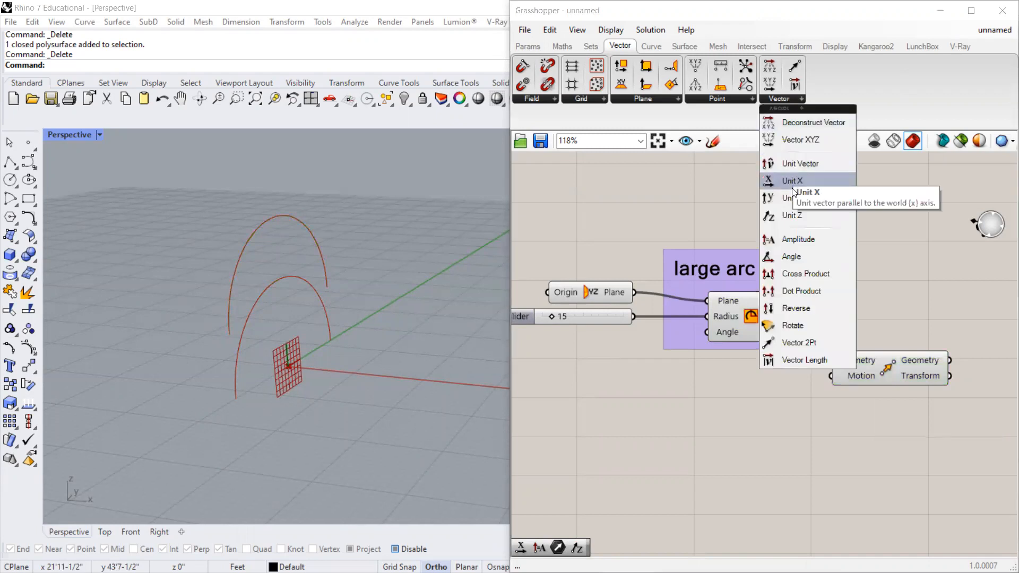
right_click_drag(282, 329, 301, 343)
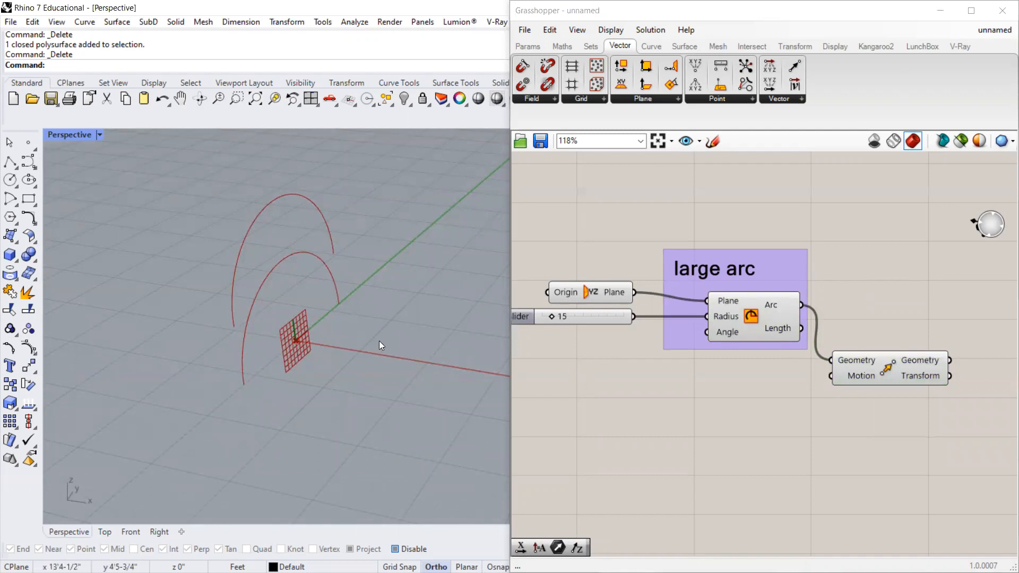
left_click(781, 101)
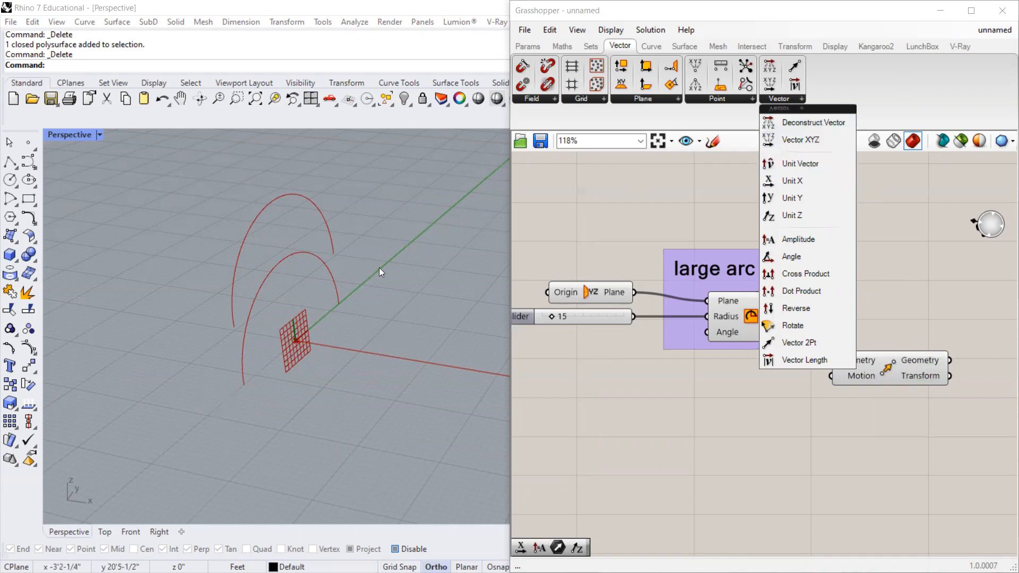
left_click(790, 199)
left_click(711, 407)
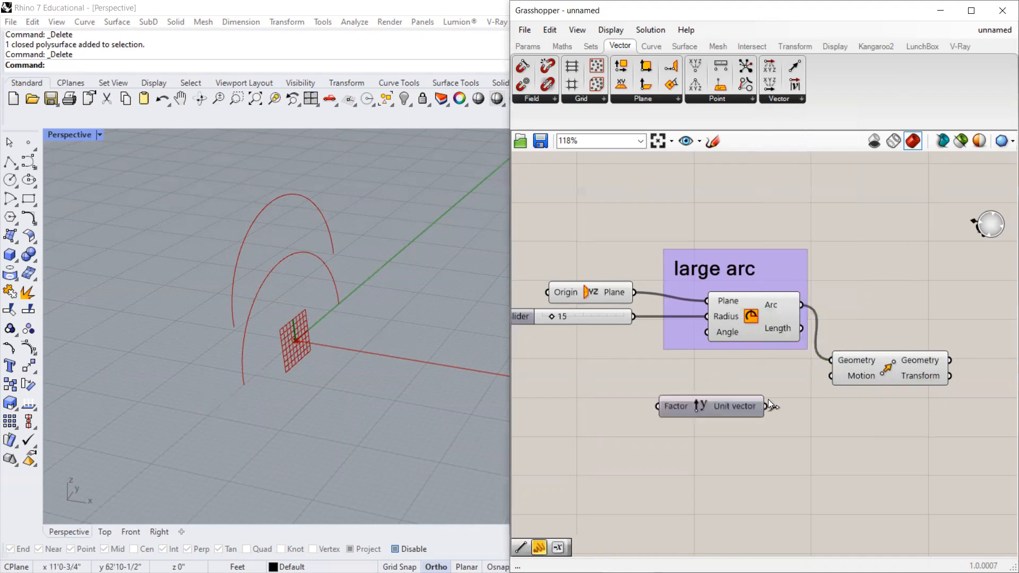
left_click_drag(765, 406, 831, 376)
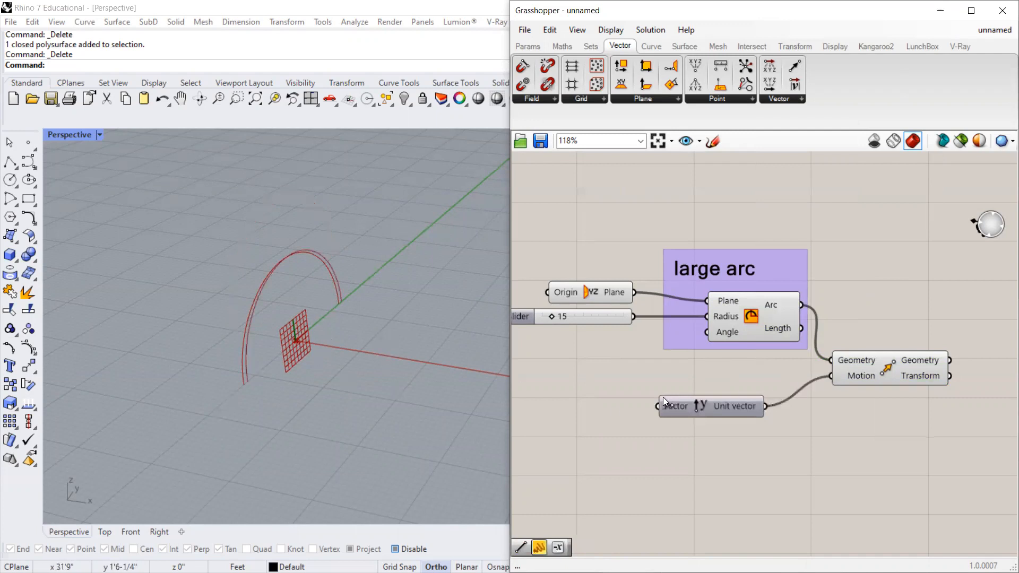
Add a number slider, wire it into the unit vector's Factor input, and set it to 24.
double_click(592, 406)
type("10")
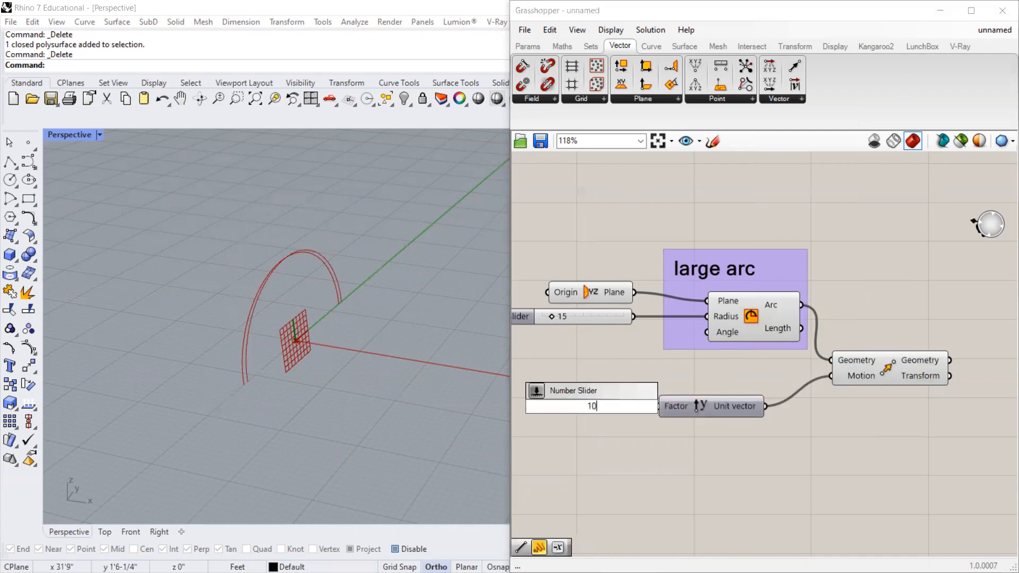
key("Return")
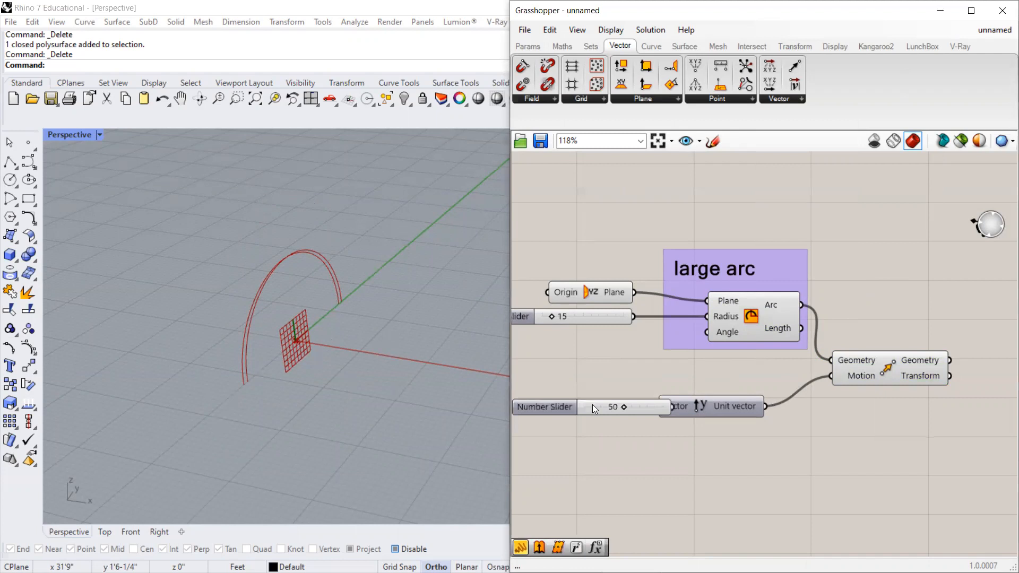
left_click_drag(606, 407, 445, 410)
left_click_drag(582, 411, 686, 414)
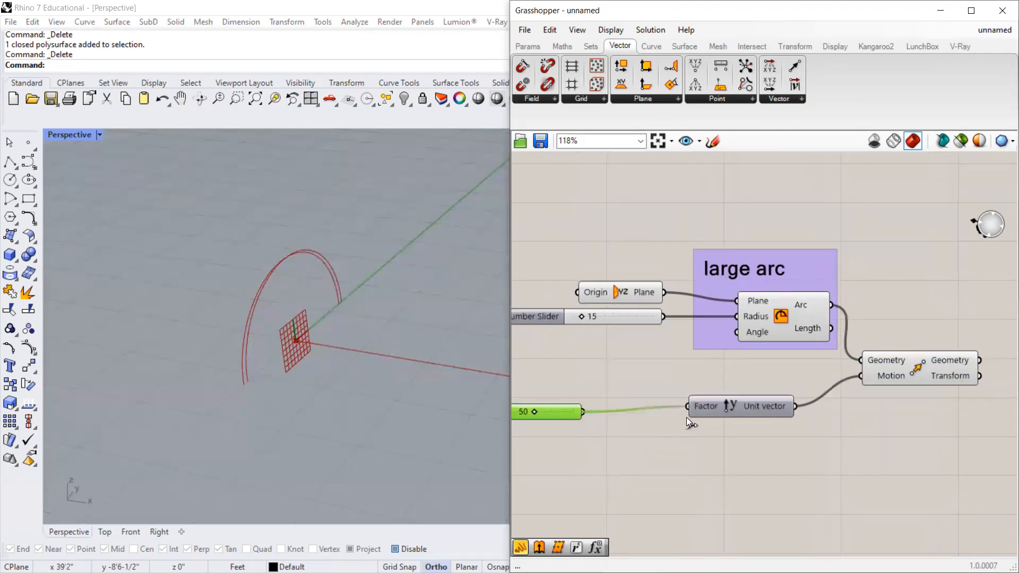
mouse_move(534, 409)
left_mouse_down()
mouse_move(513, 413)
mouse_move(523, 412)
left_mouse_up()
Replace Unit Y with a Unit X component wired between the slider and the Move's Motion input, and set the slider to 16.
left_click(796, 99)
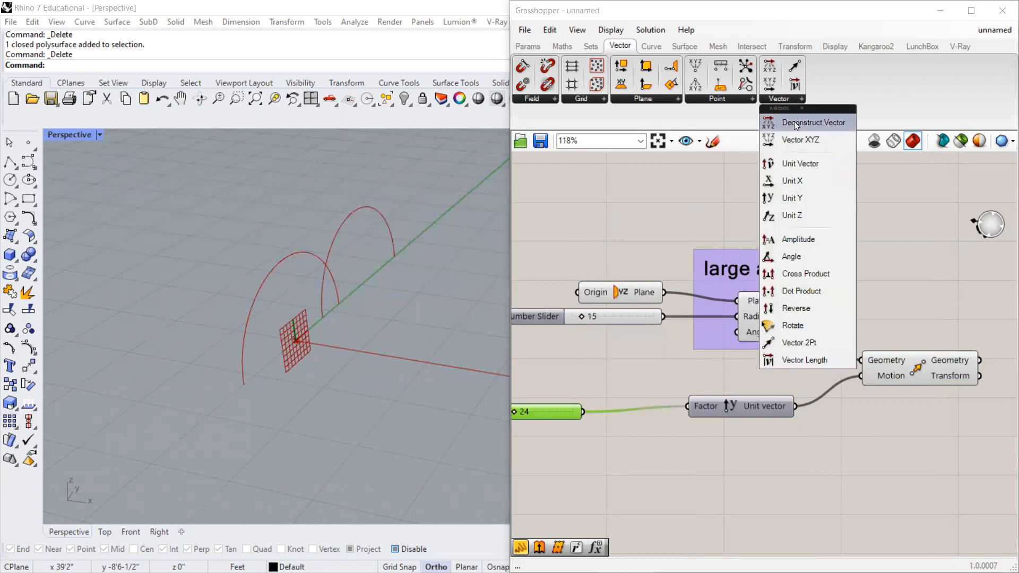
left_click_drag(782, 173, 736, 468)
left_click(735, 413)
key("Delete")
left_click_drag(563, 412, 649, 411)
left_click(753, 467)
left_click_drag(754, 467, 860, 376)
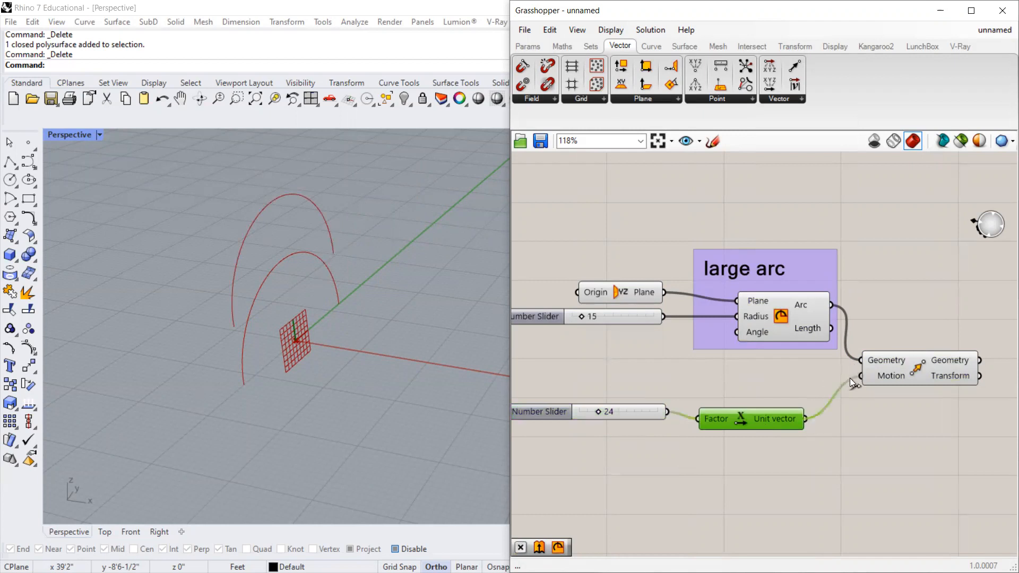
left_click_drag(779, 408, 782, 400)
left_click_drag(590, 407, 592, 406)
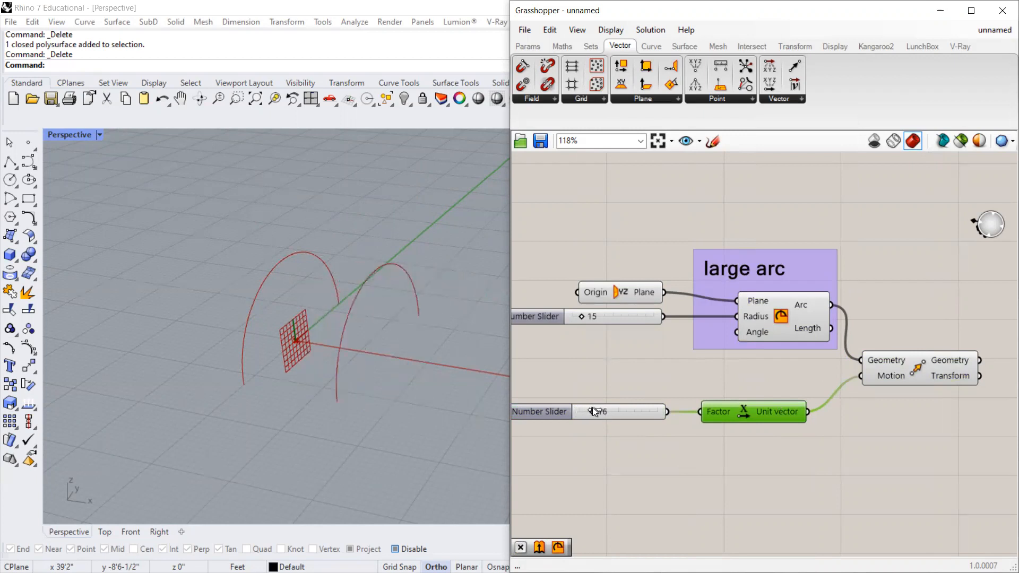
Examine the original arc and its copy moved along X from several angles in the Perspective viewport.
scroll(854, 494, "down", 1)
left_click(904, 391)
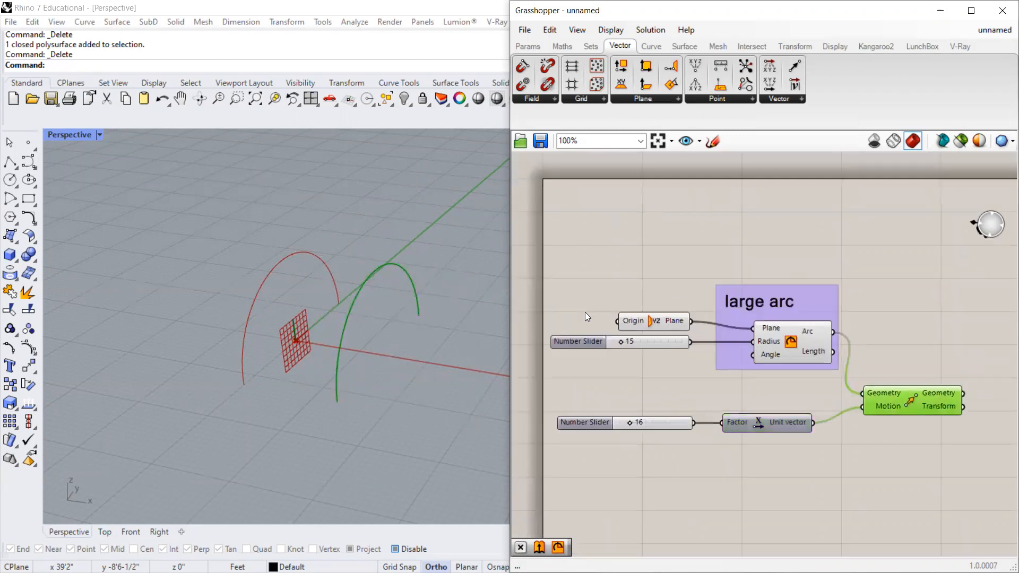
scroll(423, 337, "down", 3)
scroll(690, 386, "up", 2)
scroll(661, 368, "down", 3)
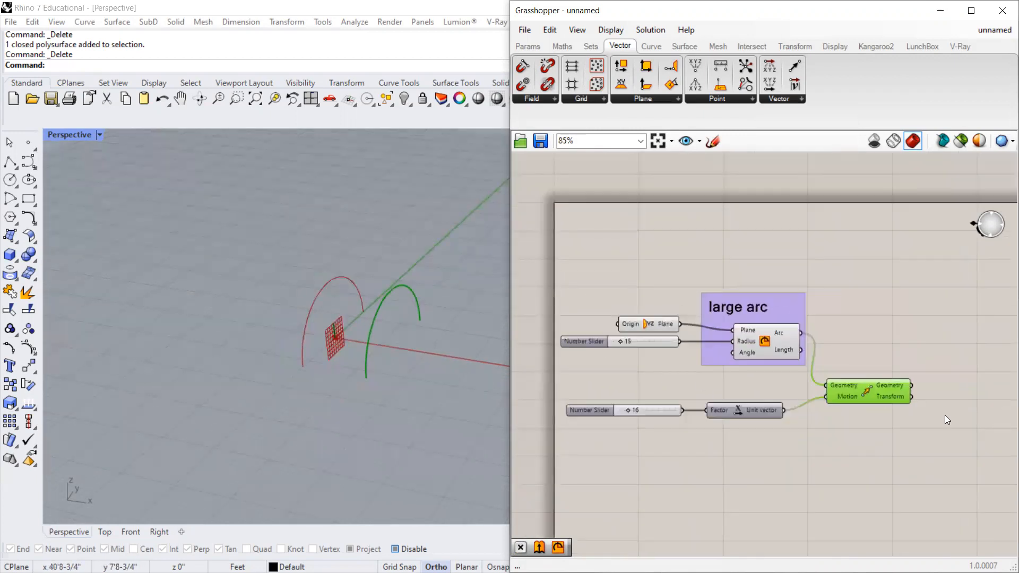
right_click_drag(297, 356, 220, 244)
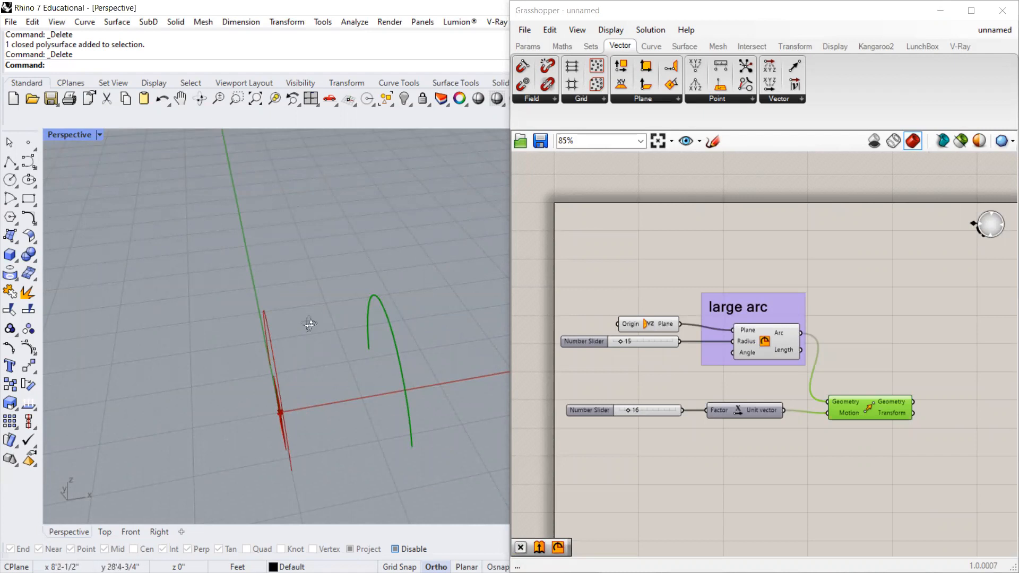
right_click_drag(311, 324, 456, 329)
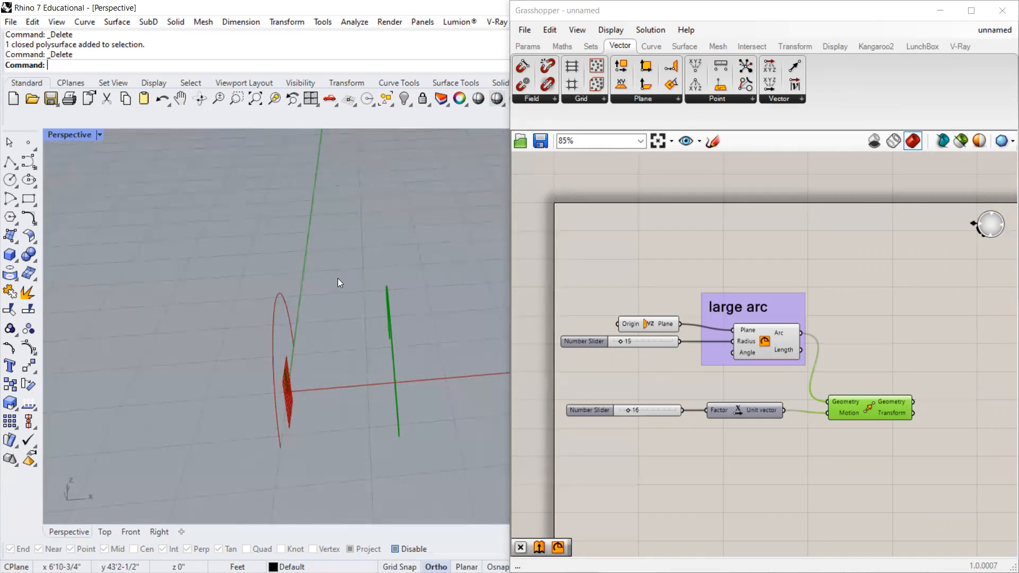
right_click_drag(337, 278, 306, 294)
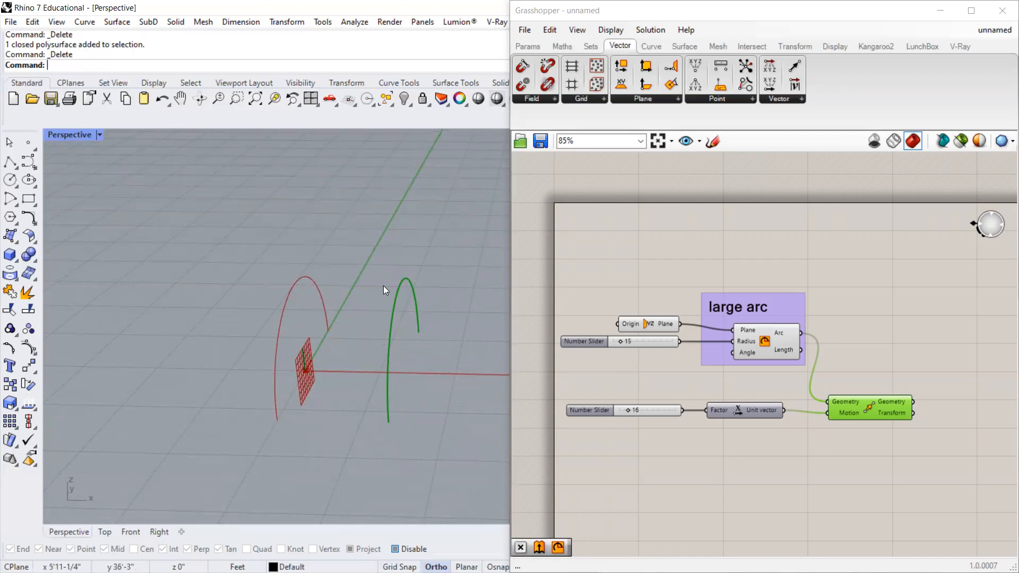
scroll(399, 253, "down", 2)
scroll(371, 276, "up", 5)
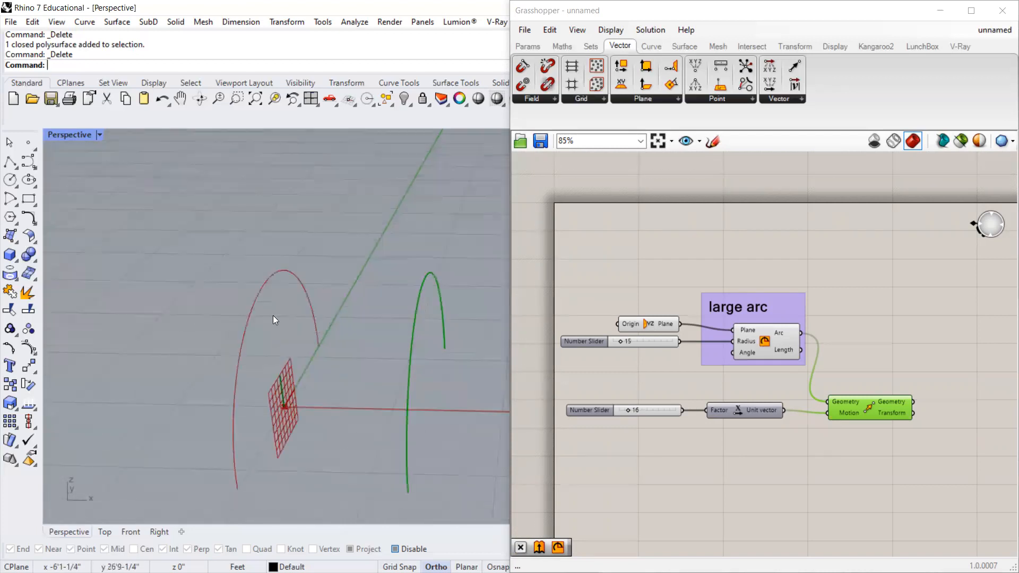
scroll(332, 276, "down", 1)
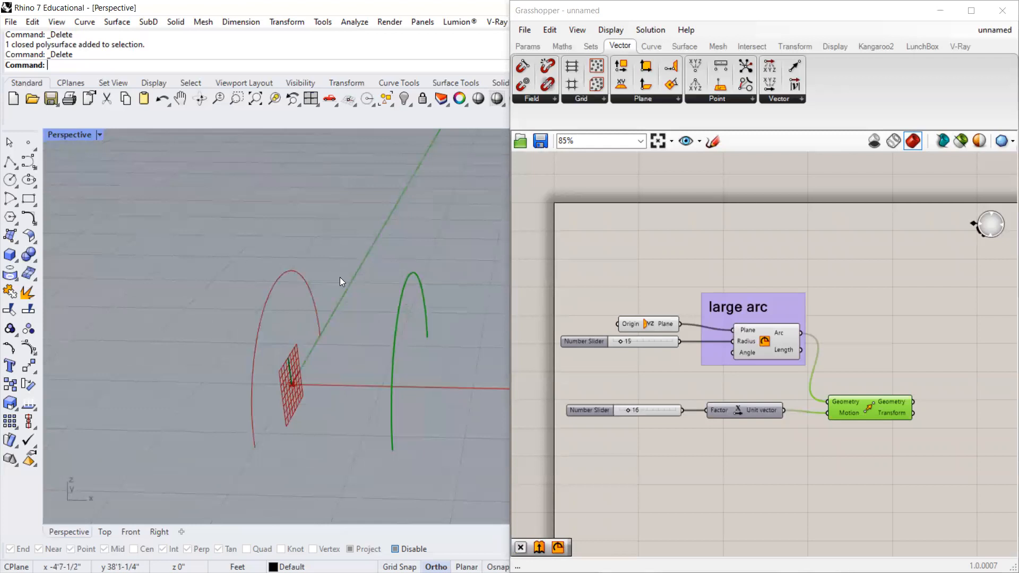
Add an Inverse Transform component beside the Move component and wire the Move's output into its Transform input.
double_click(790, 251)
type("inver")
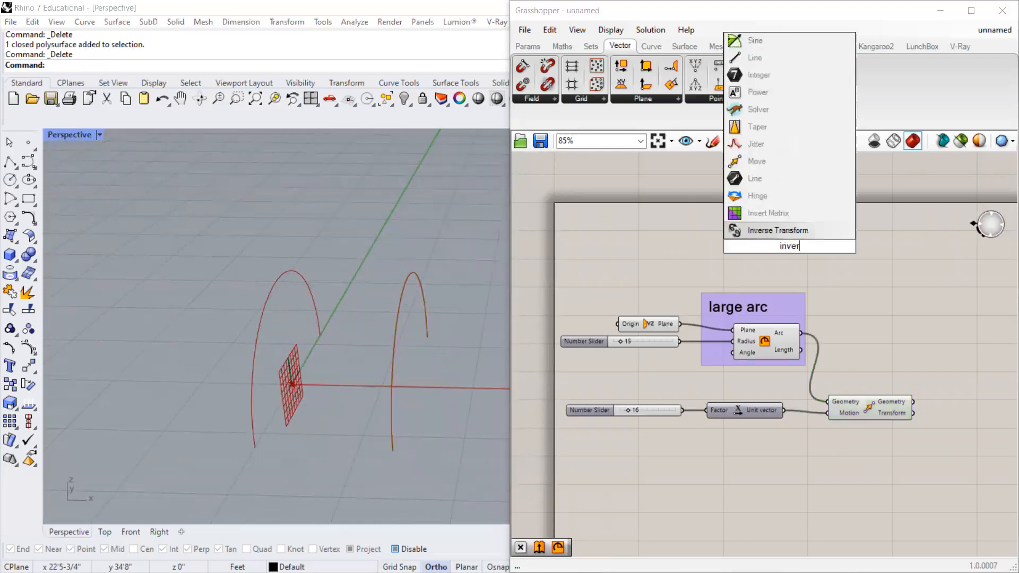
left_click(779, 230)
left_click_drag(806, 246, 976, 439)
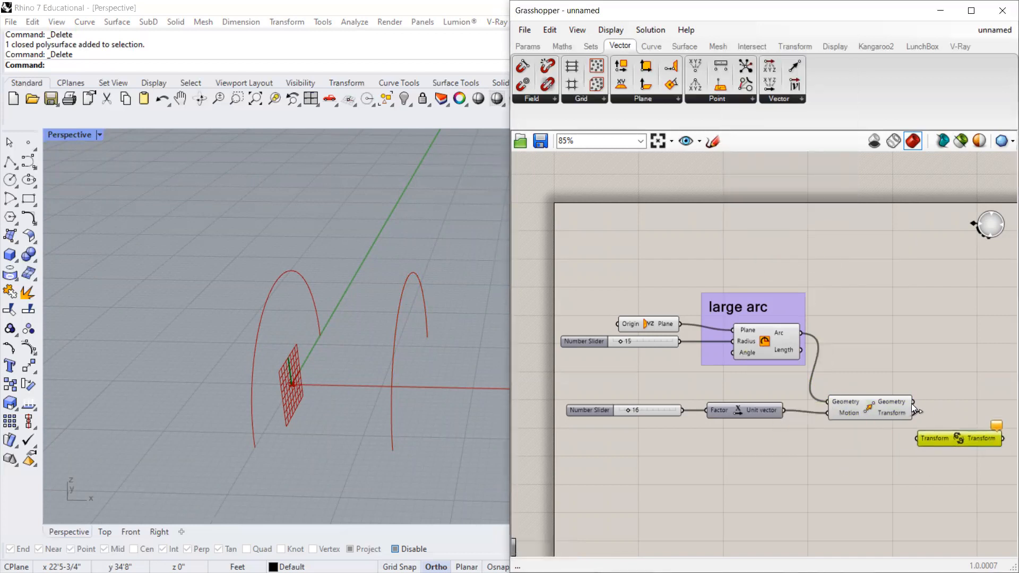
left_click_drag(913, 412, 916, 439)
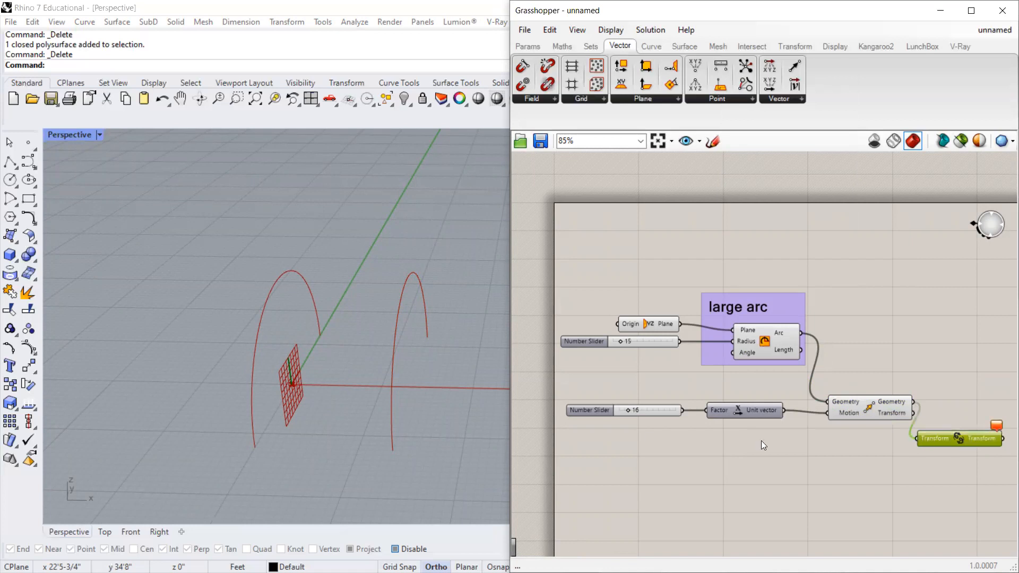
mouse_move(938, 443)
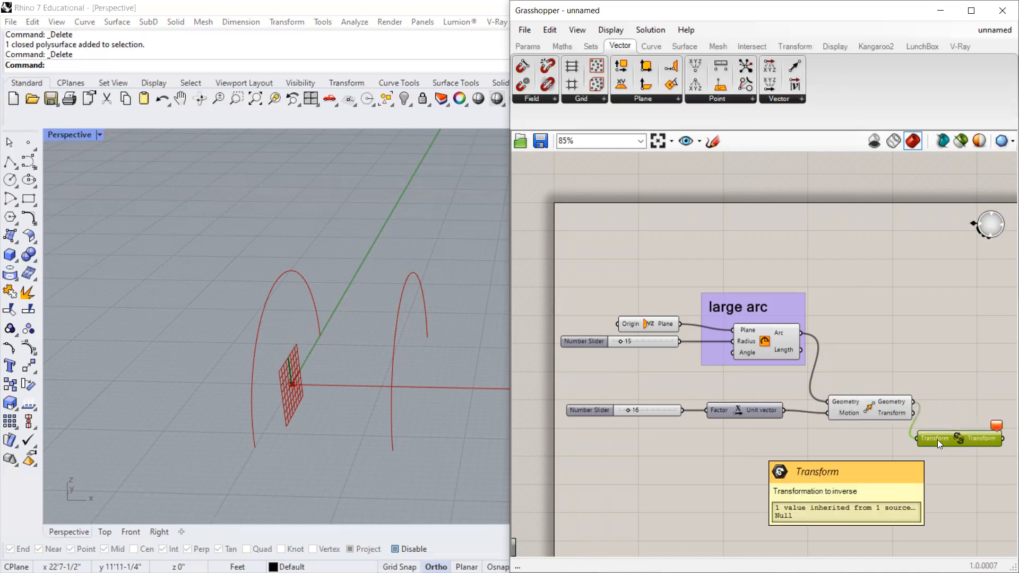
Delete the Inverse Transform component and bring the large arc and Move components closer together on the canvas.
left_click_drag(952, 434, 946, 362)
key("Delete")
left_click_drag(863, 404, 854, 371)
left_click_drag(768, 354, 746, 355)
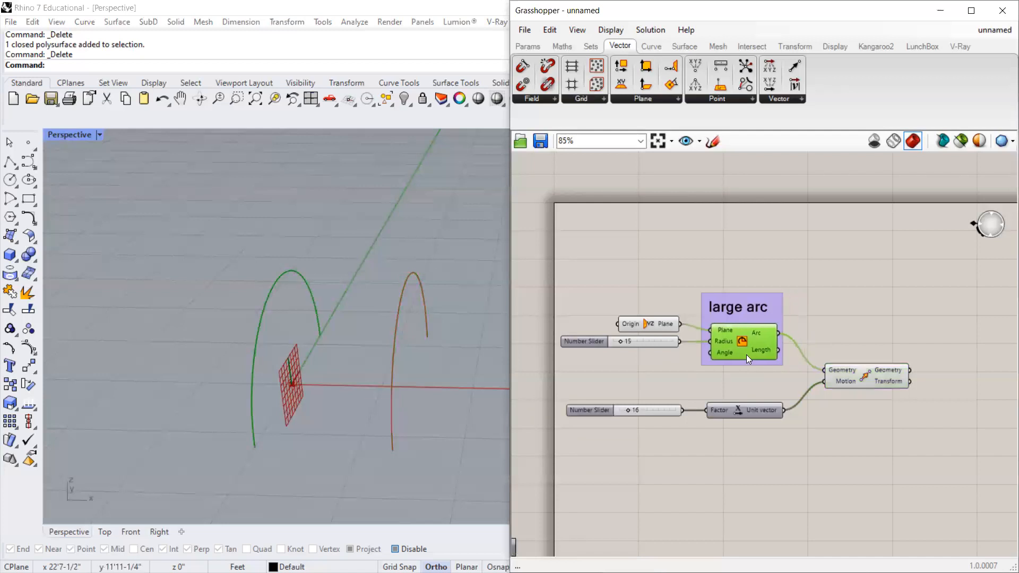
left_click_drag(864, 364, 849, 383)
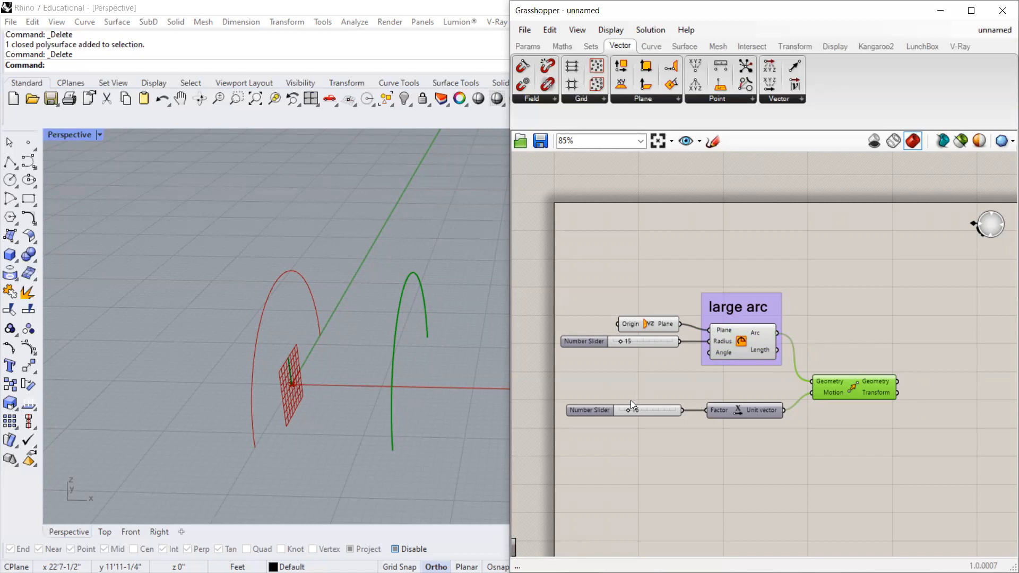
Set the unit vector's slider to 9, reposition the Move component, and inspect both arcs from different angles in the Perspective viewport.
left_click_drag(629, 409, 625, 409)
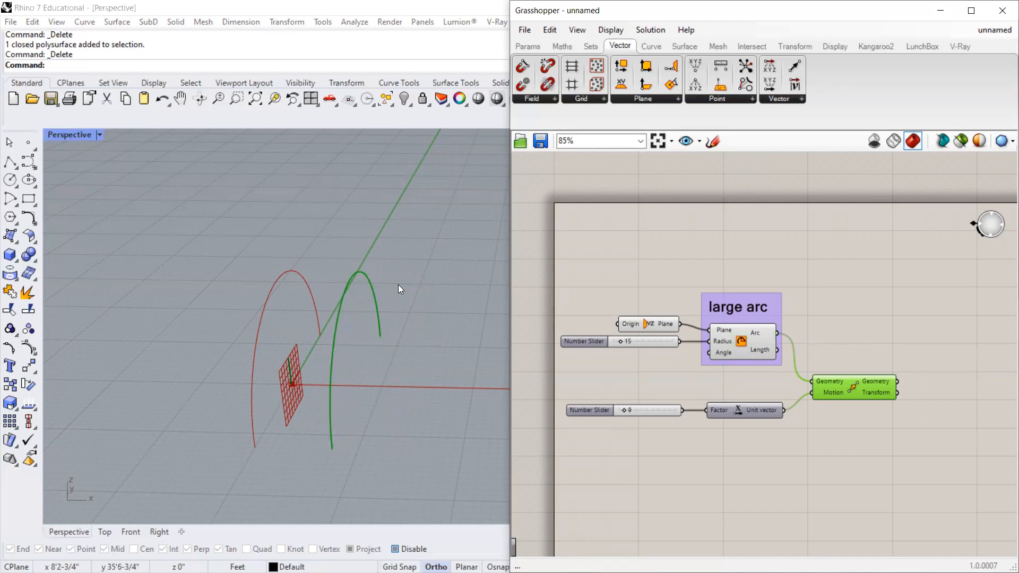
mouse_move(377, 312)
right_mouse_down()
mouse_move(417, 316)
mouse_move(319, 353)
mouse_move(364, 318)
right_mouse_up()
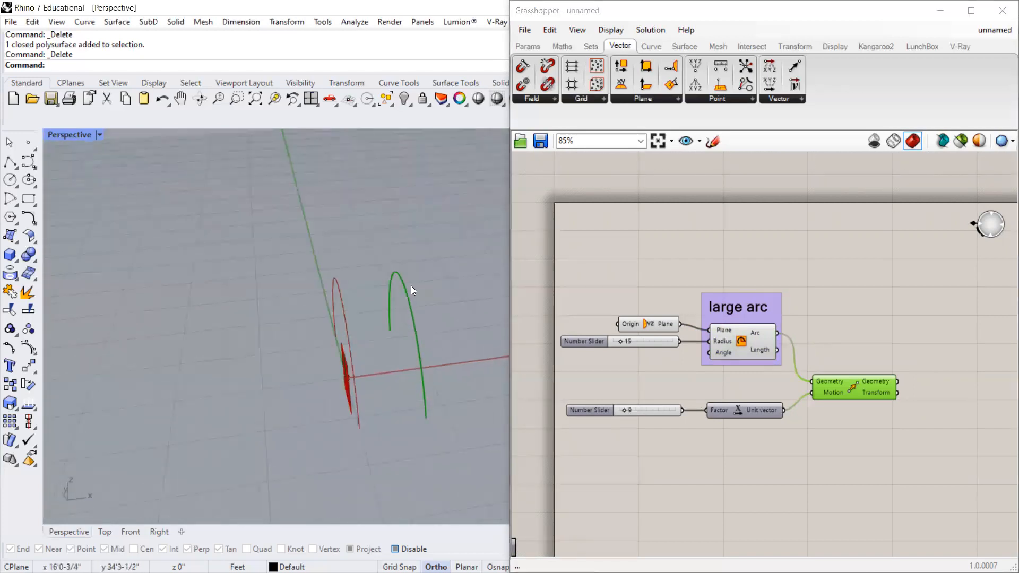
left_click_drag(847, 399, 853, 388)
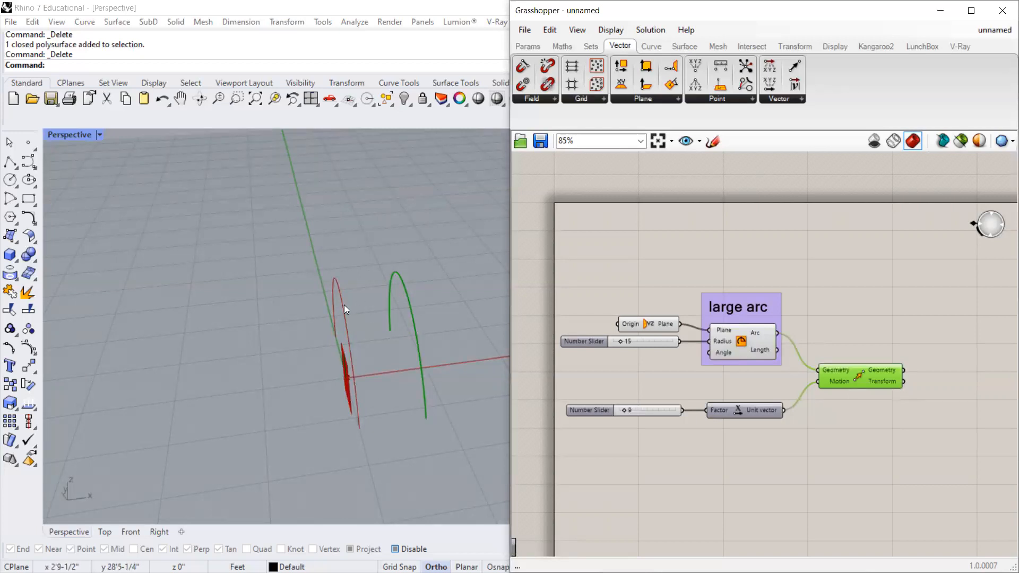
right_click_drag(329, 390, 390, 400)
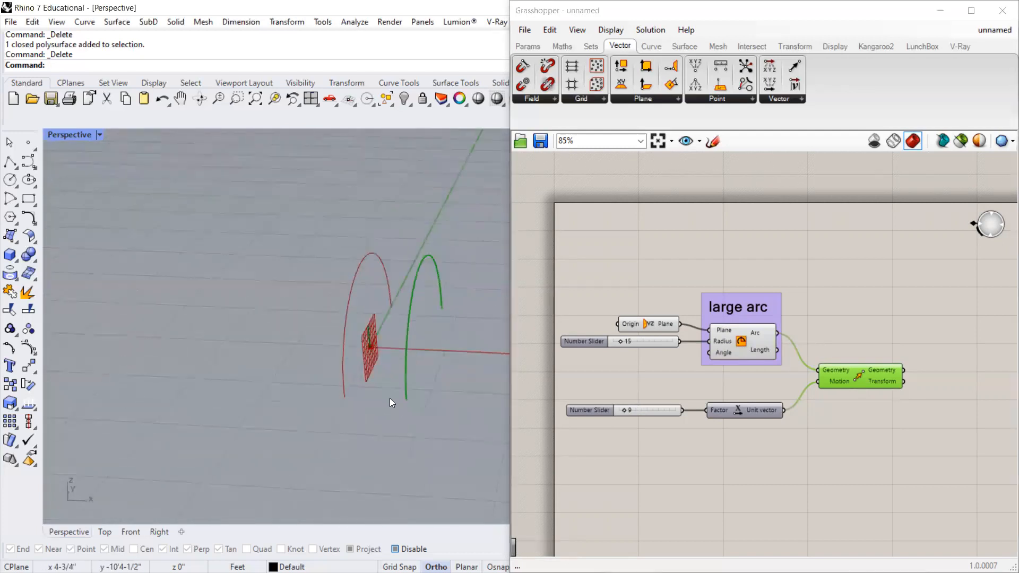
left_click(859, 312)
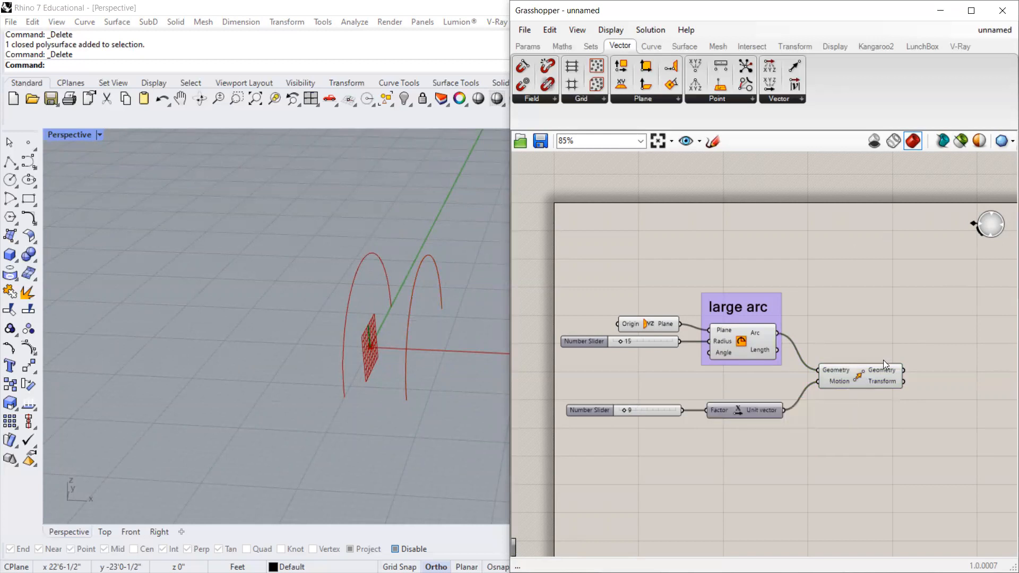
Add a Mirror component and wire the Move's Geometry output into its Geometry input.
double_click(857, 331)
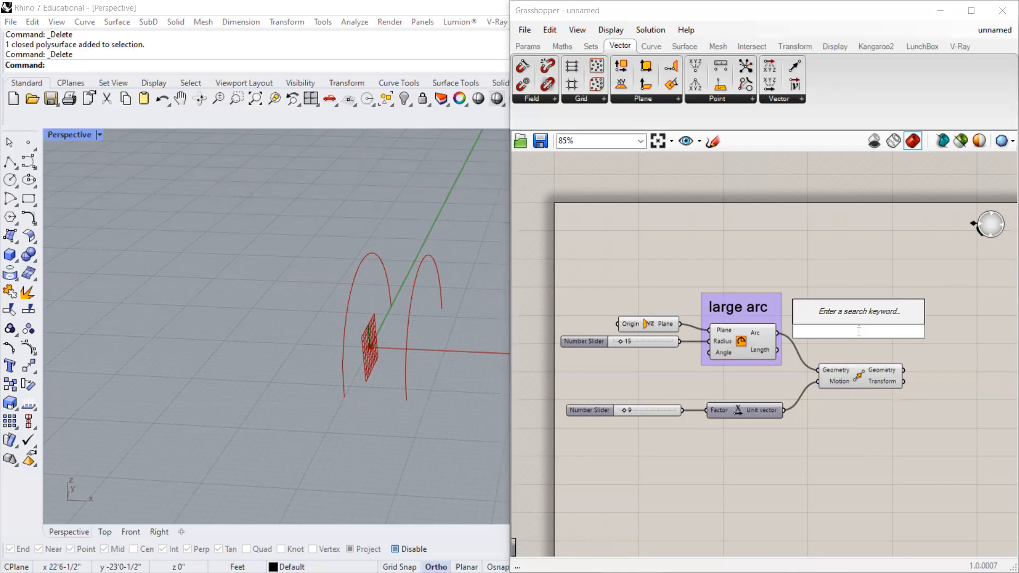
type("mirr")
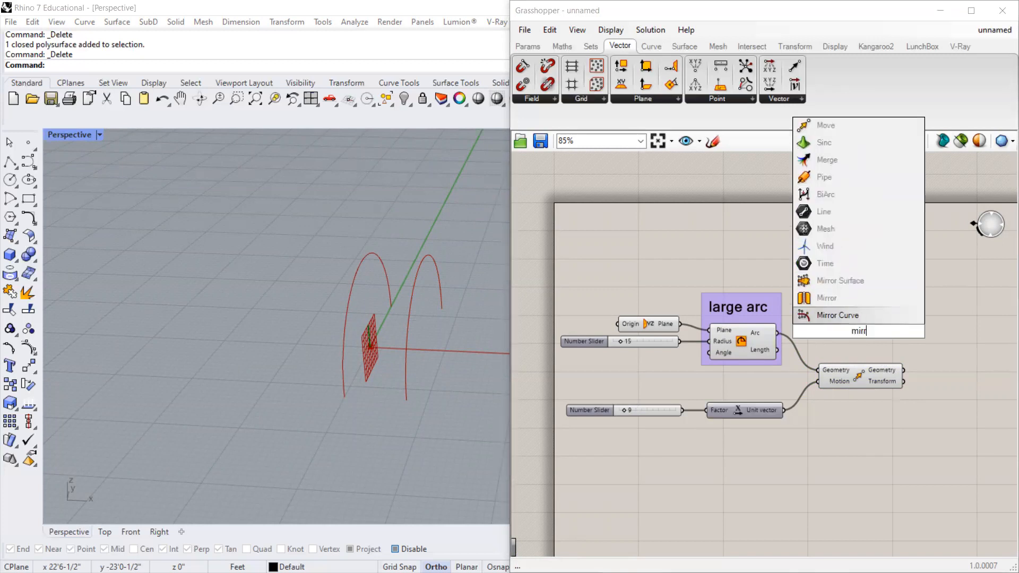
left_click(843, 307)
left_click_drag(848, 332, 853, 415)
scroll(854, 415, "up", 3)
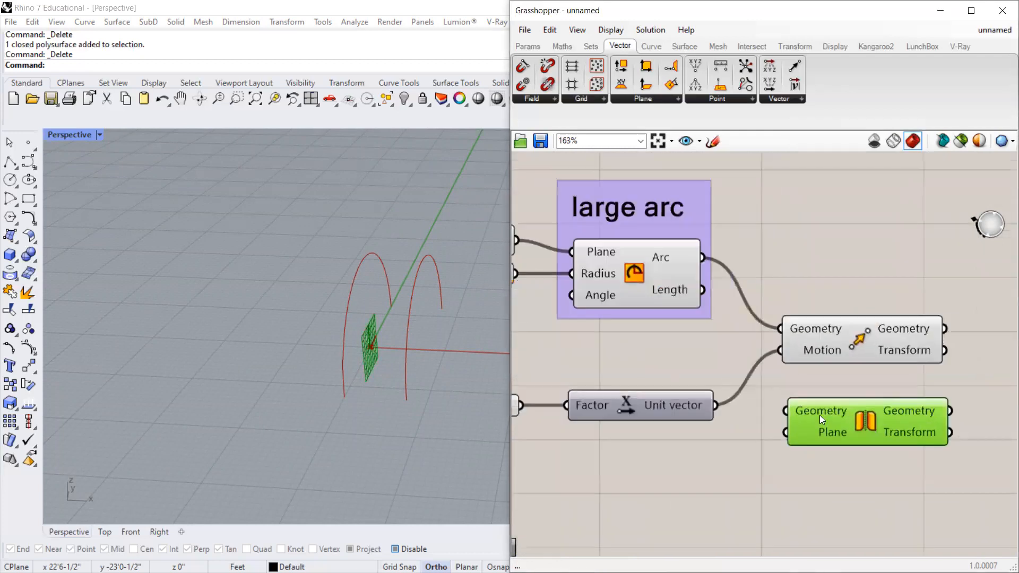
scroll(809, 366, "down", 3)
left_click_drag(856, 362, 861, 409)
left_click(774, 375)
scroll(704, 418, "down", 2)
scroll(615, 405, "up", 2)
Set the unit vector's slider to 7 and line up the Mirror component beside the Move component.
mouse_move(614, 405)
left_mouse_down()
mouse_move(633, 403)
mouse_move(611, 406)
left_mouse_up()
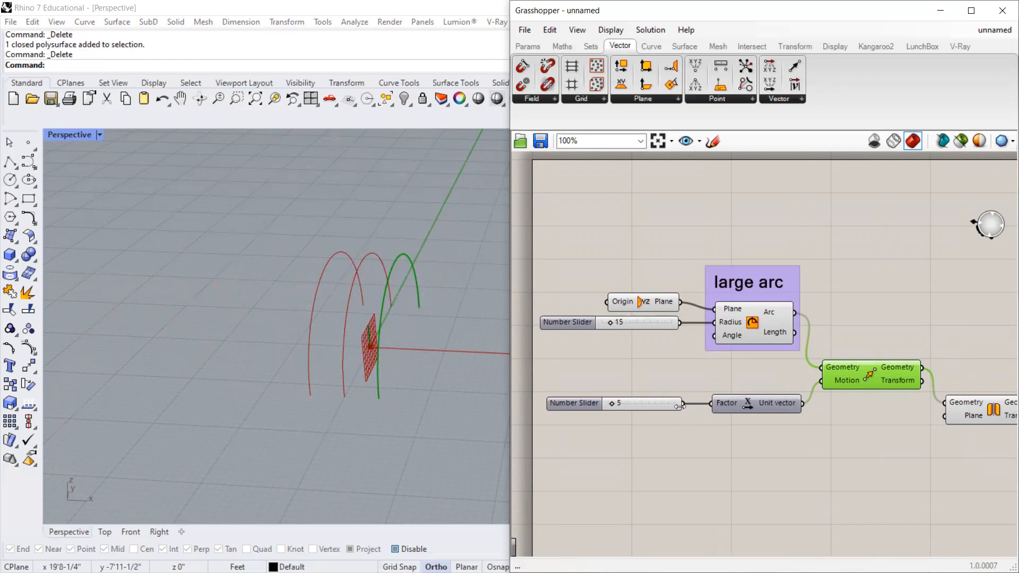
left_click_drag(615, 402, 610, 402)
scroll(590, 327, "down", 3)
scroll(827, 387, "up", 3)
left_click_drag(821, 367, 813, 333)
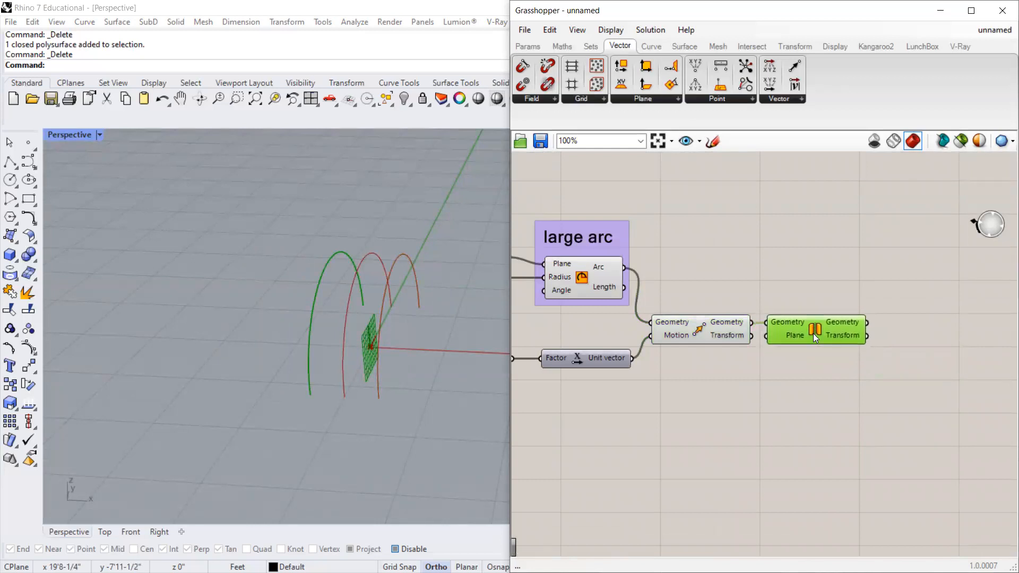
left_click_drag(825, 247, 734, 335)
scroll(812, 332, "down", 3)
scroll(595, 348, "up", 3)
left_click_drag(578, 348, 581, 348)
left_click(655, 398)
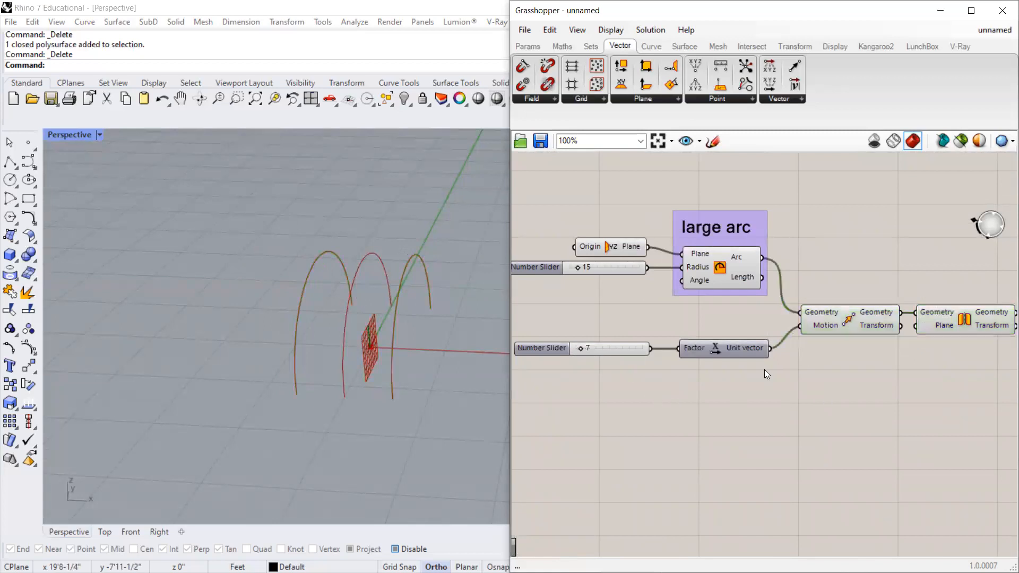
Duplicate the Move component below the original, keeping its arc and unit vector inputs wired.
scroll(769, 366, "down", 2)
left_click_drag(925, 282, 810, 404)
scroll(877, 284, "up", 2)
left_click(877, 281)
left_click_drag(673, 380, 664, 387)
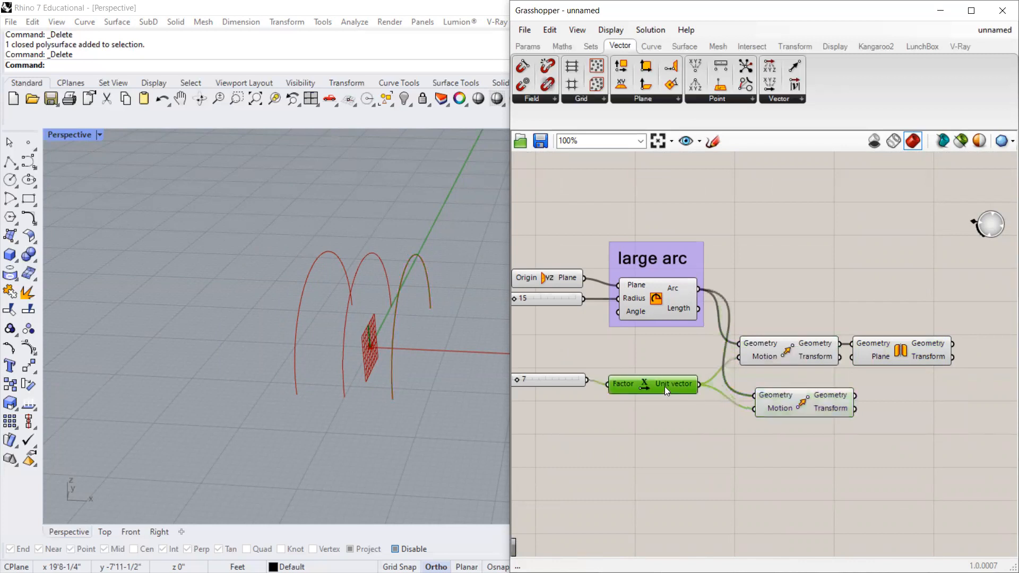
left_click_drag(791, 406, 785, 404)
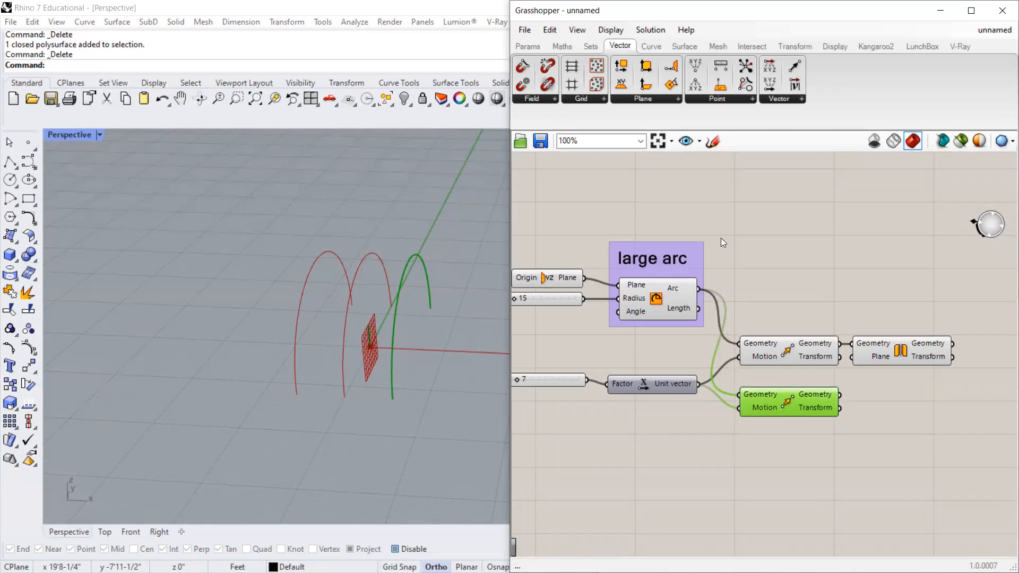
left_click(753, 184)
left_click_drag(668, 391, 665, 386)
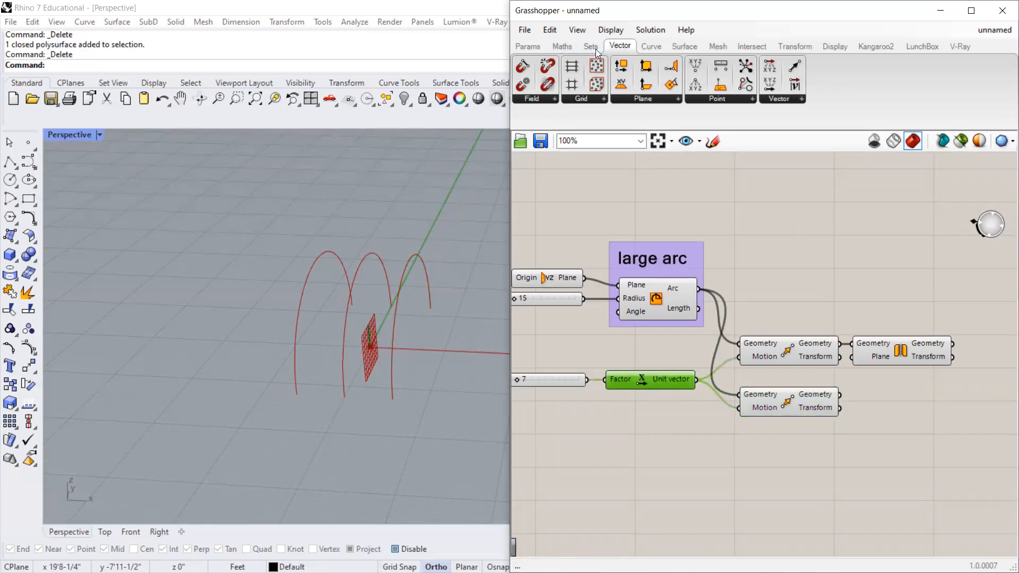
Add a Multiplication component below the Unit X component and wire the unit vector into its A input.
left_click(558, 47)
left_click_drag(596, 102, 684, 462)
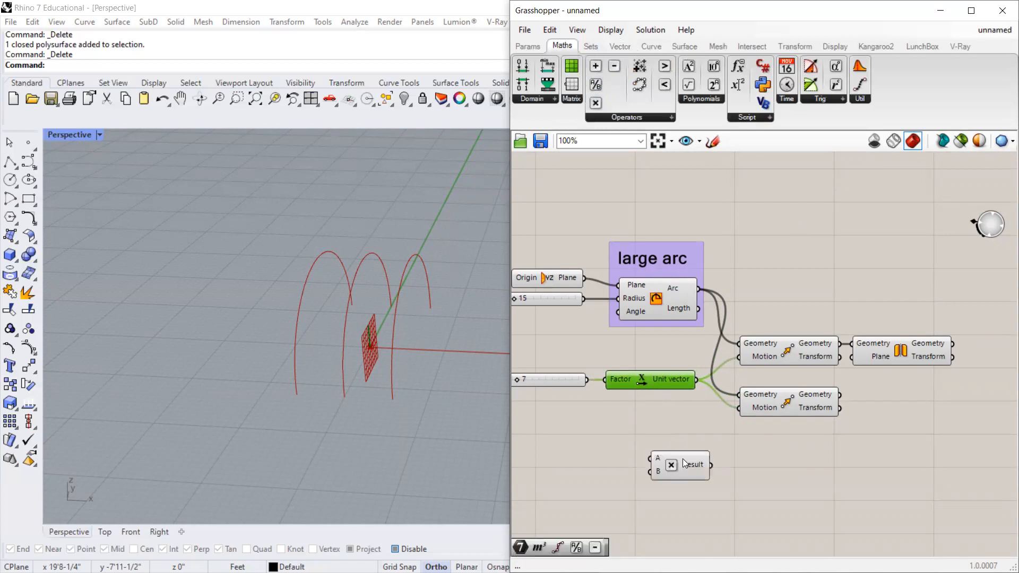
left_click_drag(653, 381, 687, 427)
left_click_drag(767, 400, 805, 404)
left_click_drag(701, 427, 717, 425)
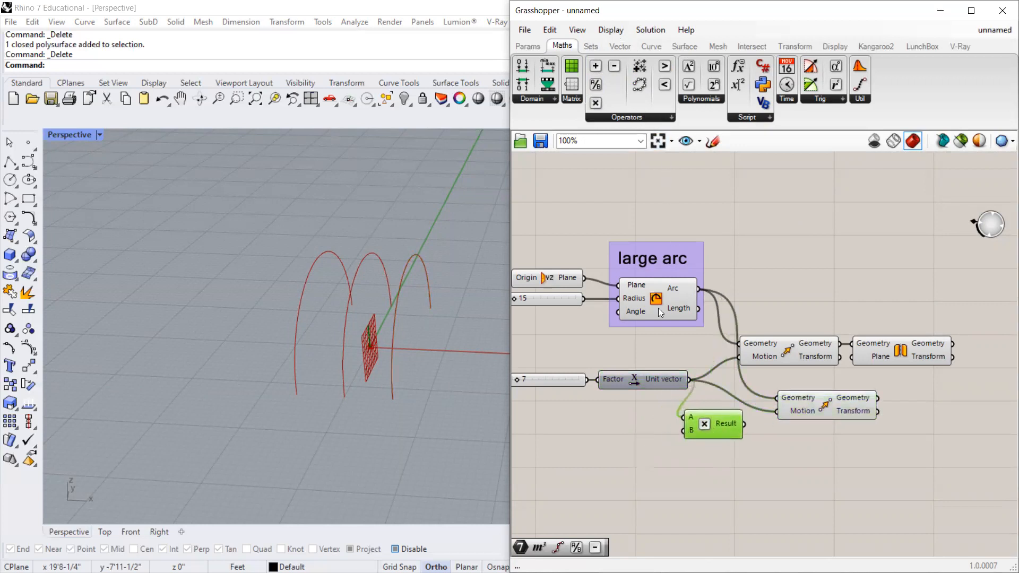
Set the Multiplication's B input to -1 and wire its Result into the second Move's Motion input.
right_click(690, 431)
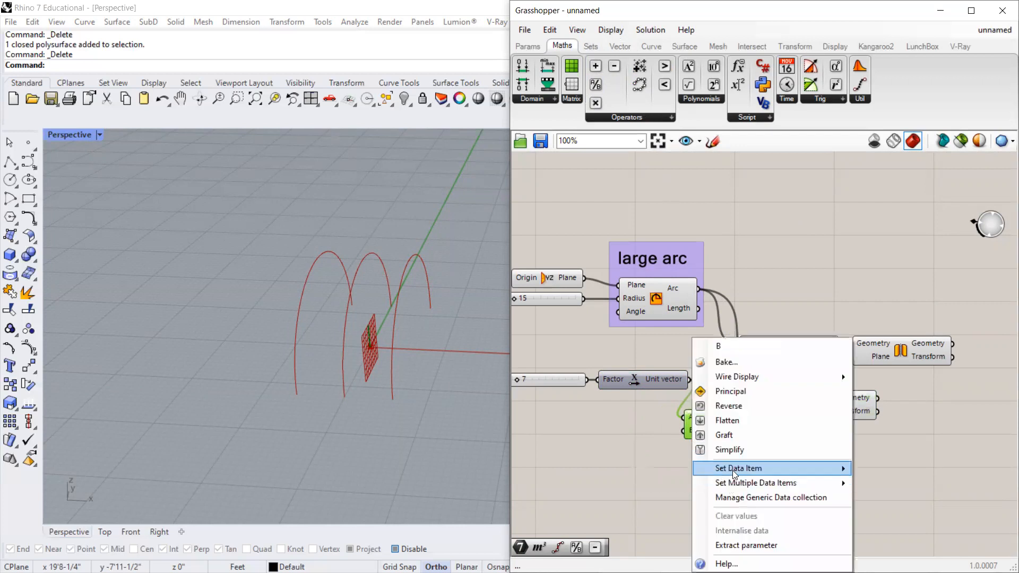
mouse_move(737, 468)
left_click(567, 468)
type("-1")
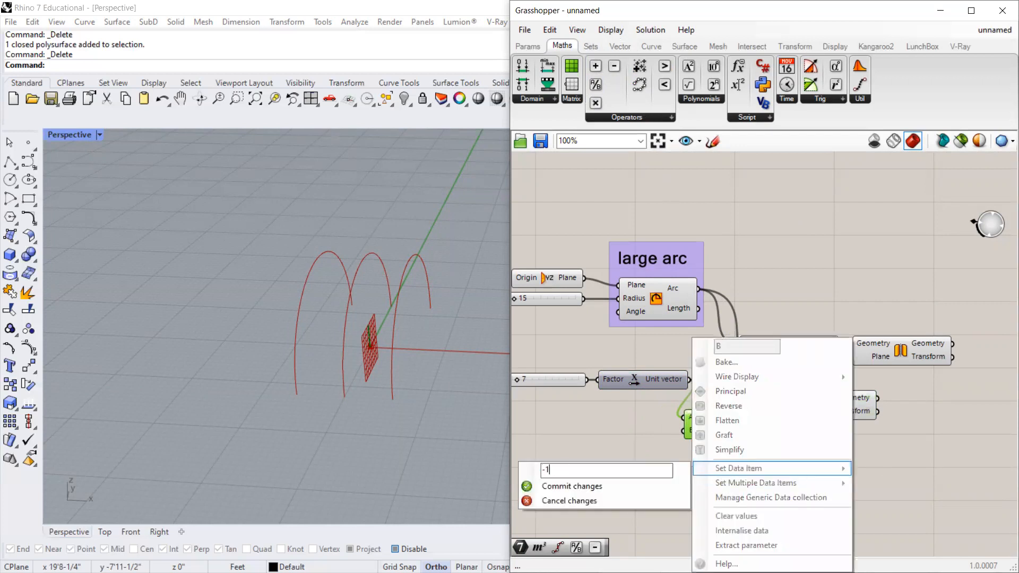
left_click(563, 487)
left_click_drag(724, 419, 776, 411)
Disable the Mirror component and set the unit vector's slider to 12 to test the reversed Move copy.
left_click(902, 348)
right_click(903, 345)
left_click(884, 375)
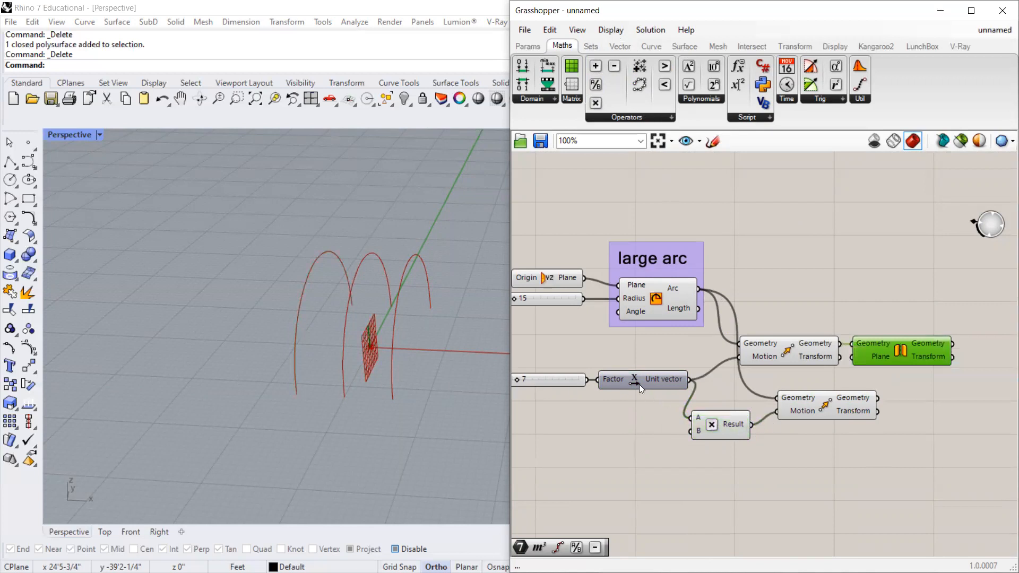
right_click_drag(639, 385, 688, 388)
mouse_move(564, 381)
left_mouse_down()
mouse_move(584, 381)
mouse_move(569, 381)
left_mouse_up()
left_click(873, 410)
left_click_drag(873, 409, 868, 412)
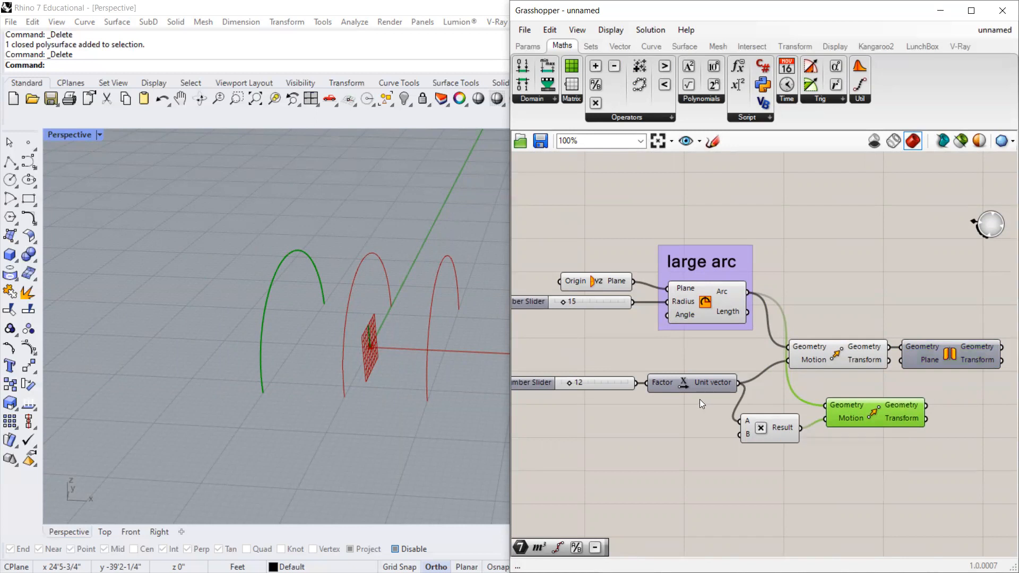
Delete the Multiplication component and the second Move component.
left_click_drag(878, 470, 777, 419)
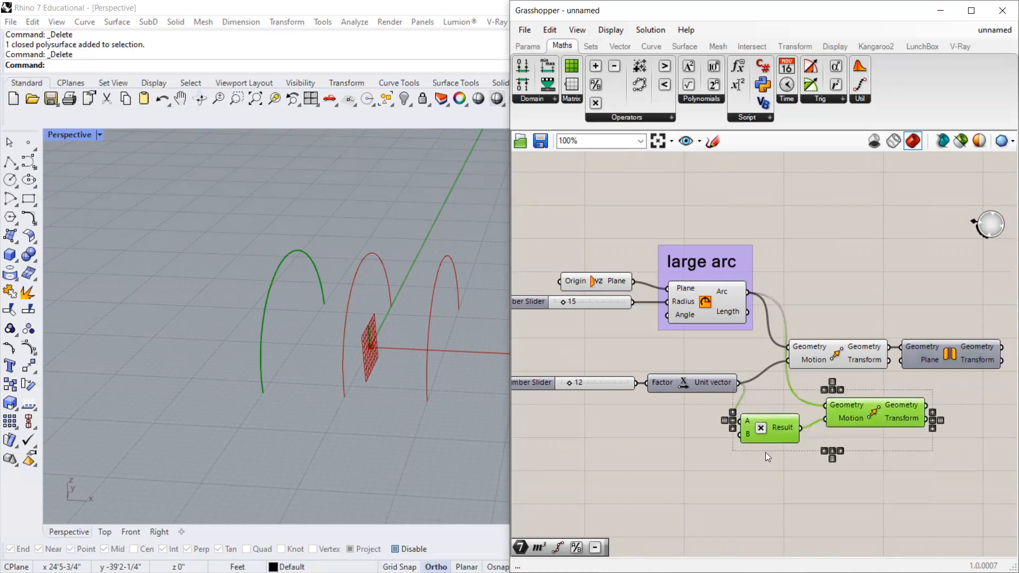
key("Delete")
left_click_drag(675, 423, 579, 367)
Re-enable the Mirror component and set the unit vector's slider to 12.
left_click(960, 359)
right_click(959, 361)
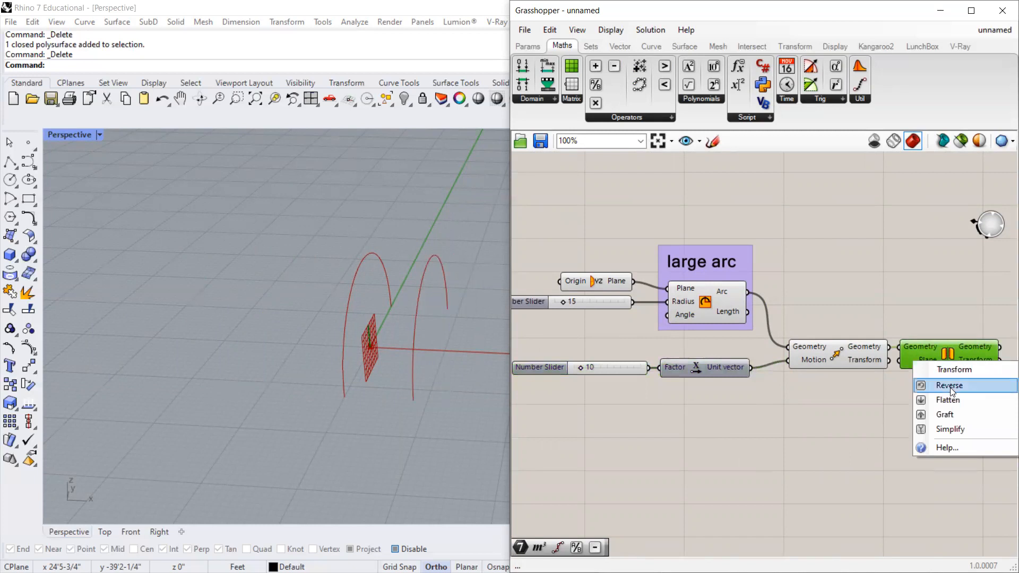
left_click(947, 299)
right_click(934, 353)
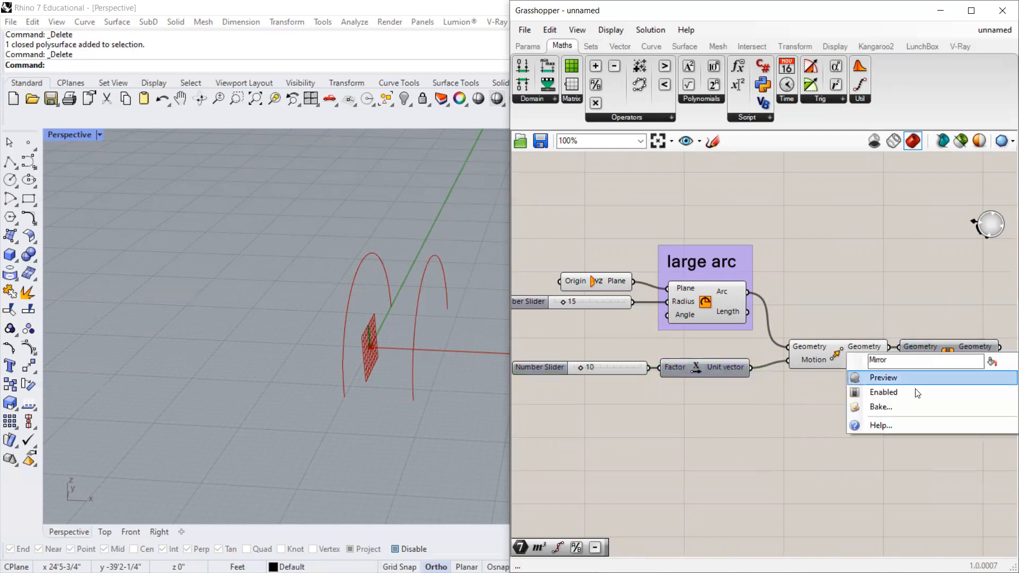
left_click(913, 391)
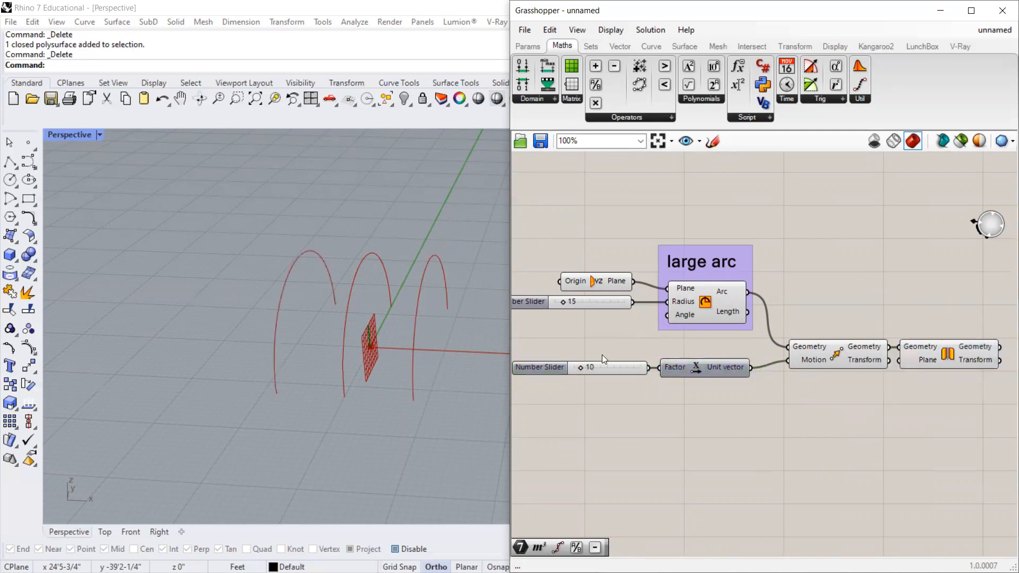
left_click_drag(581, 365, 582, 365)
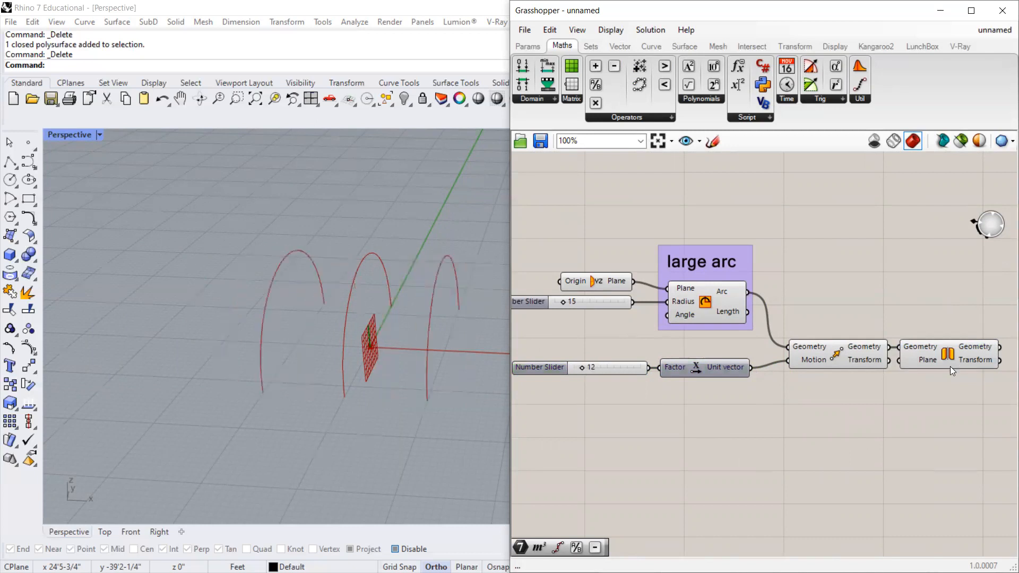
Stack the Mirror component beneath the Move component and shift both up beside the large arc group.
left_click_drag(959, 341, 860, 383)
left_click_drag(870, 287, 815, 412)
left_click_drag(847, 391, 846, 353)
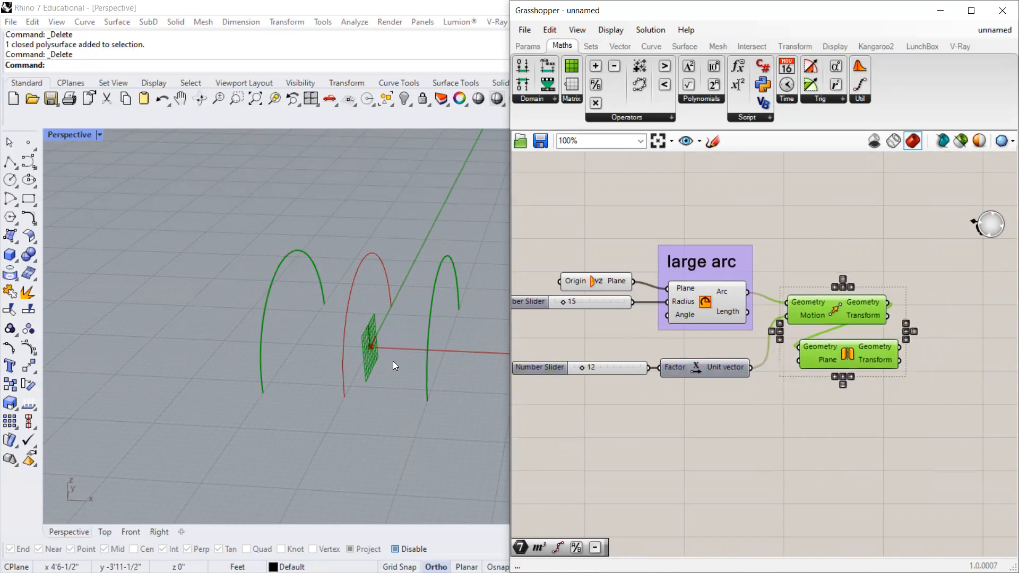
left_click(867, 205)
Add a Scale component to the canvas beside the Move component.
scroll(348, 323, "down", 3)
scroll(520, 391, "down", 1)
scroll(478, 380, "down", 2)
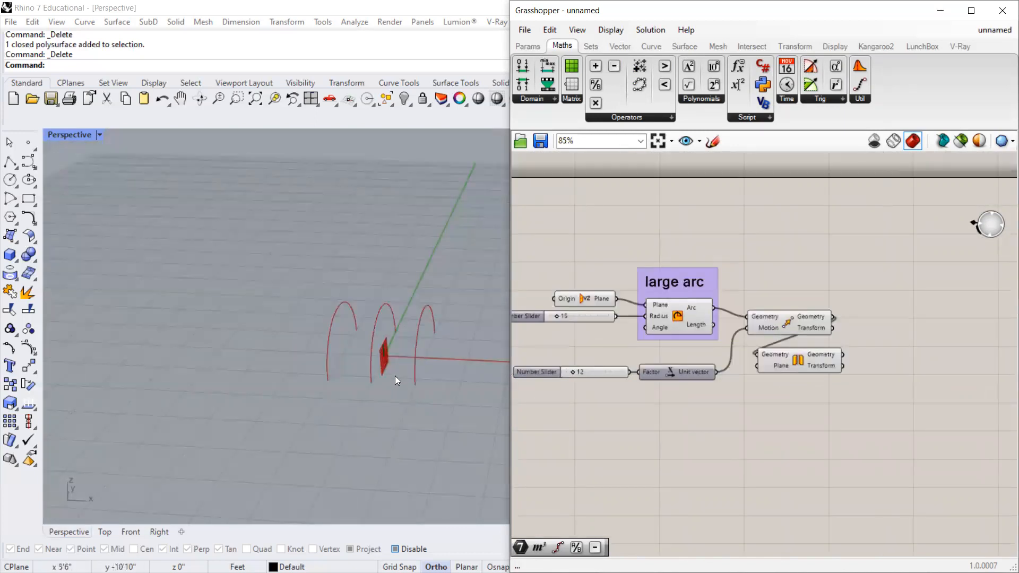
double_click(884, 340)
type("scal")
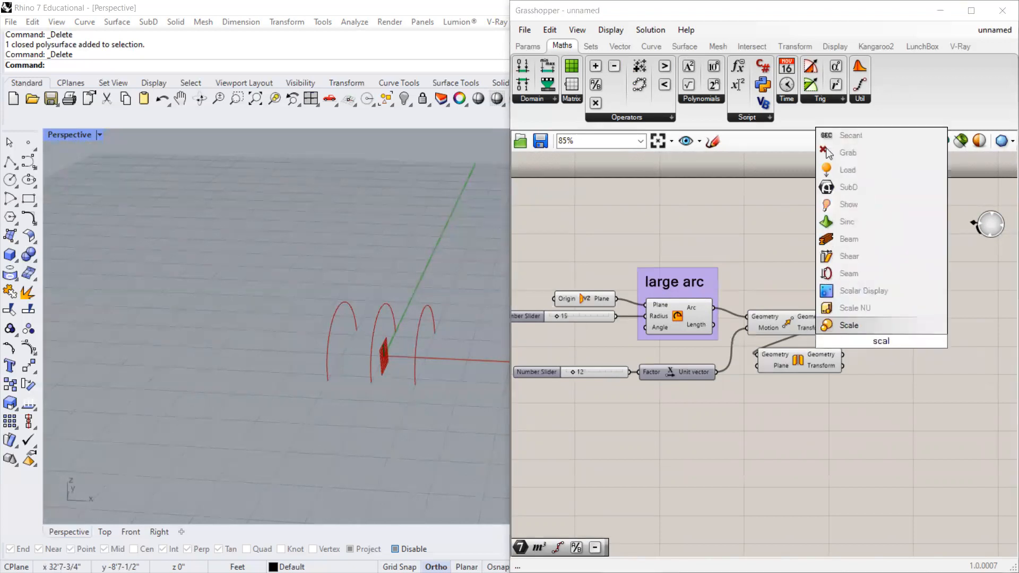
key("Return")
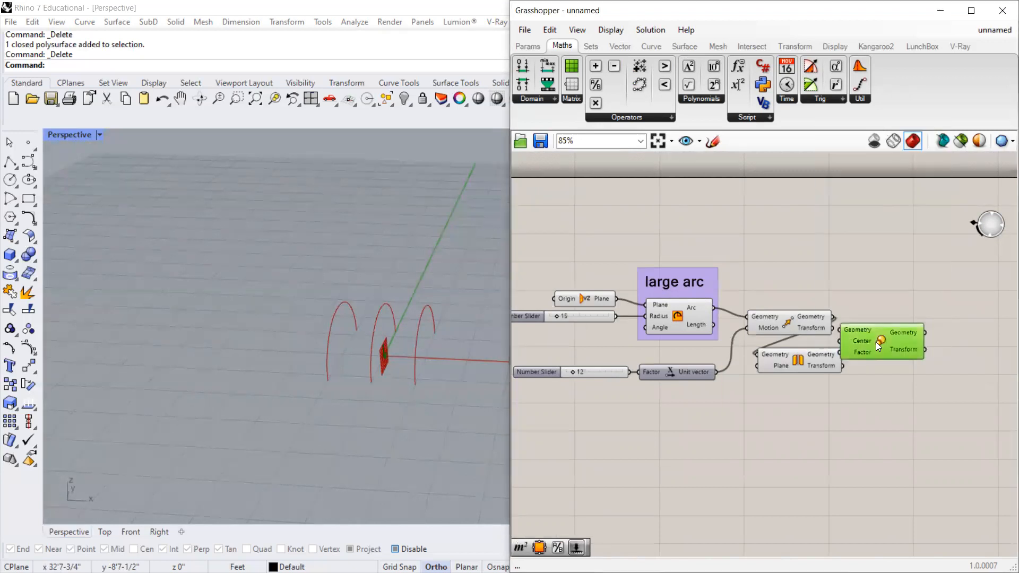
left_click_drag(893, 351, 891, 317)
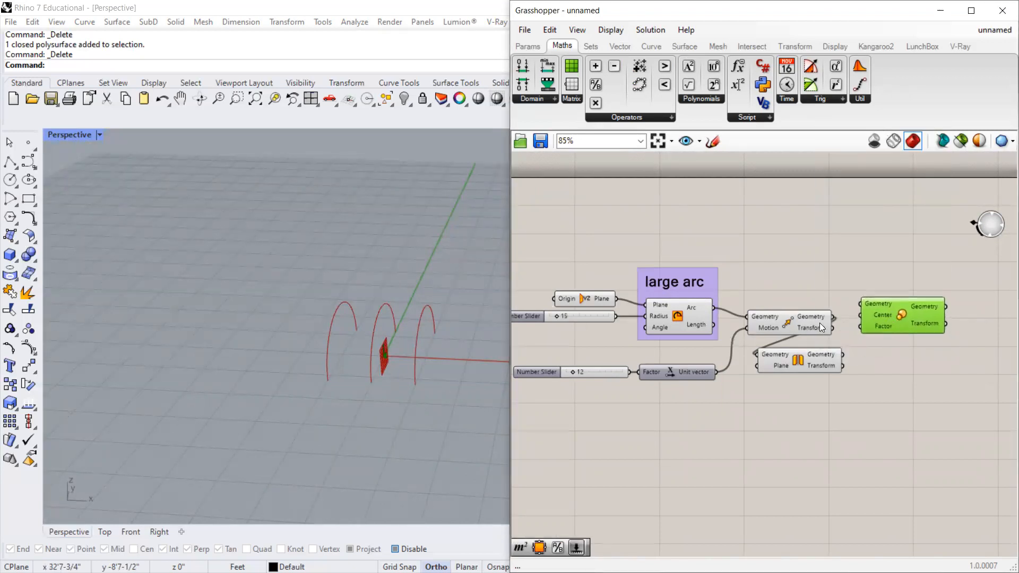
Wire the Geometry outputs of both the Move and Mirror components into the Scale's Geometry input.
left_click_drag(819, 323, 821, 310)
scroll(869, 335, "up", 3)
left_click(790, 372)
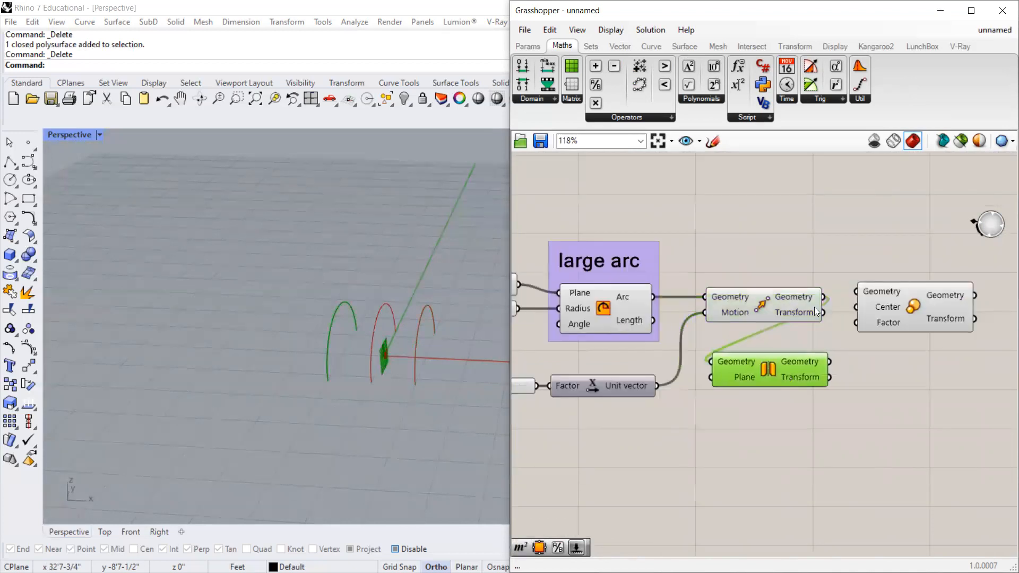
left_click_drag(832, 360, 851, 297, "shift")
left_click_drag(908, 312, 900, 372)
scroll(871, 390, "down", 2)
Add a Number Slider ranging from 0 to 1 with three decimals beneath the Mirror component.
left_click(579, 390)
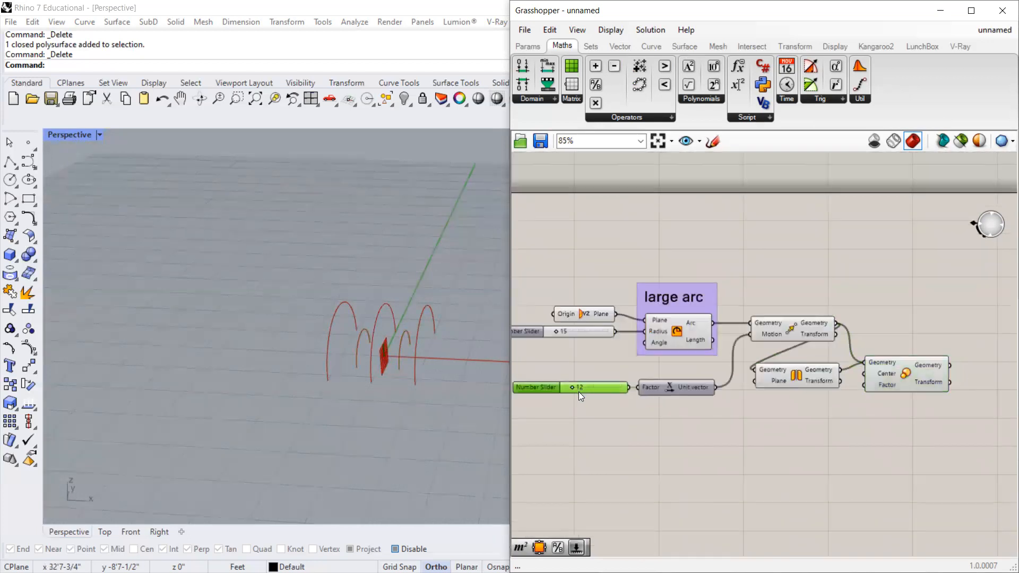
double_click(727, 431)
type("nubs")
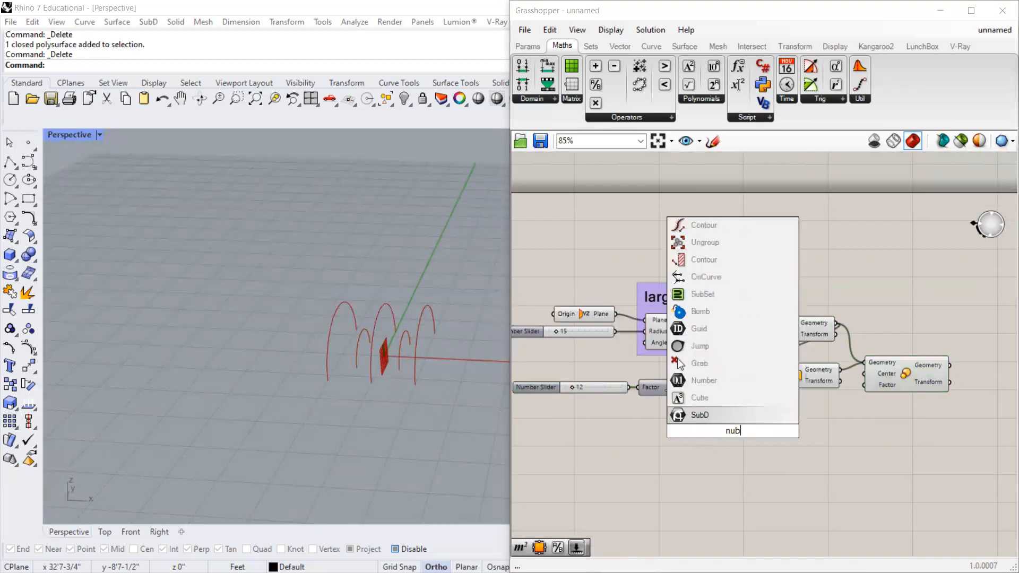
key("BackSpace")
key("BackSpace")
type("mb")
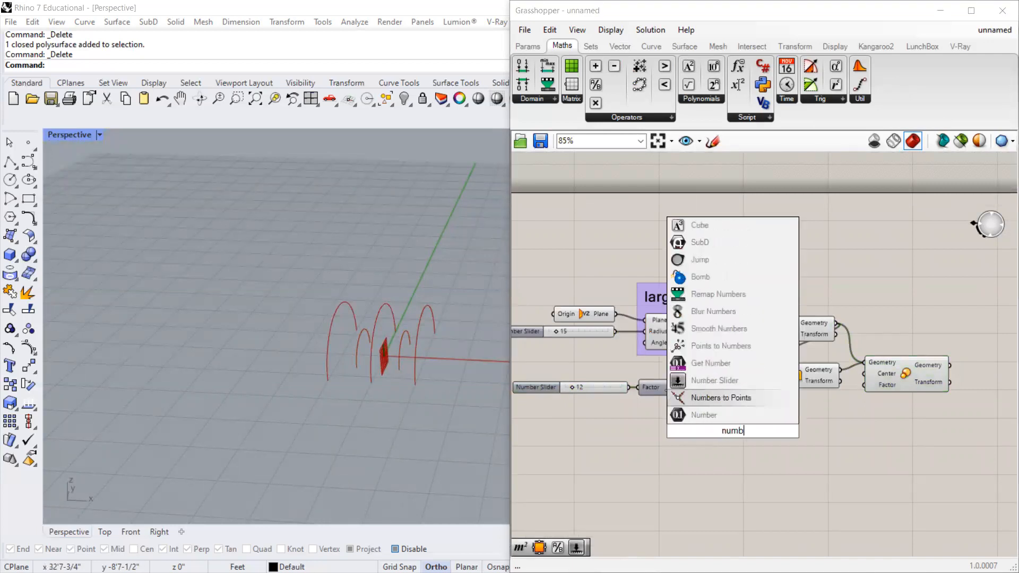
key("Up")
key("Return")
double_click(706, 429)
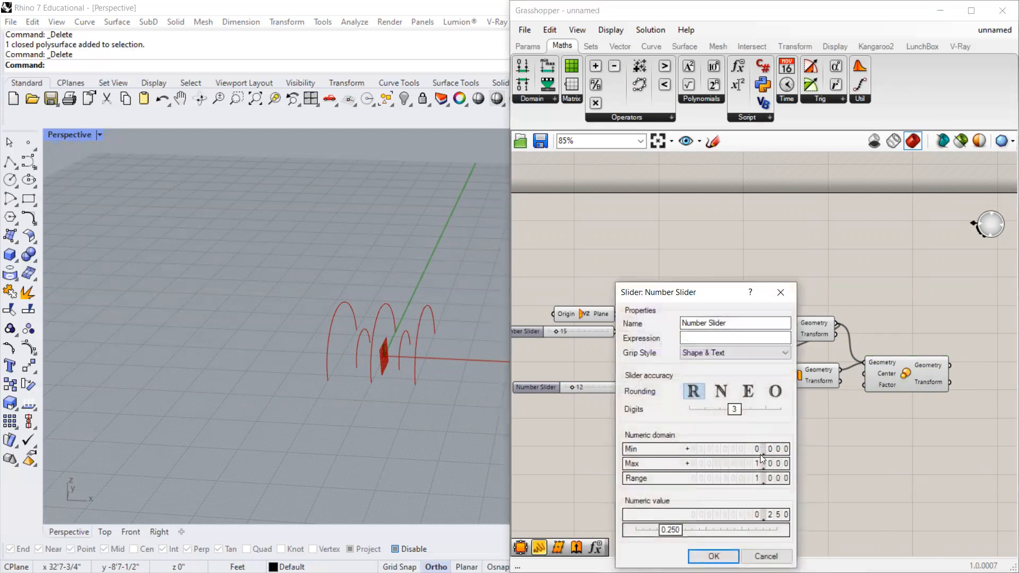
double_click(753, 466)
key("Return")
key("Return")
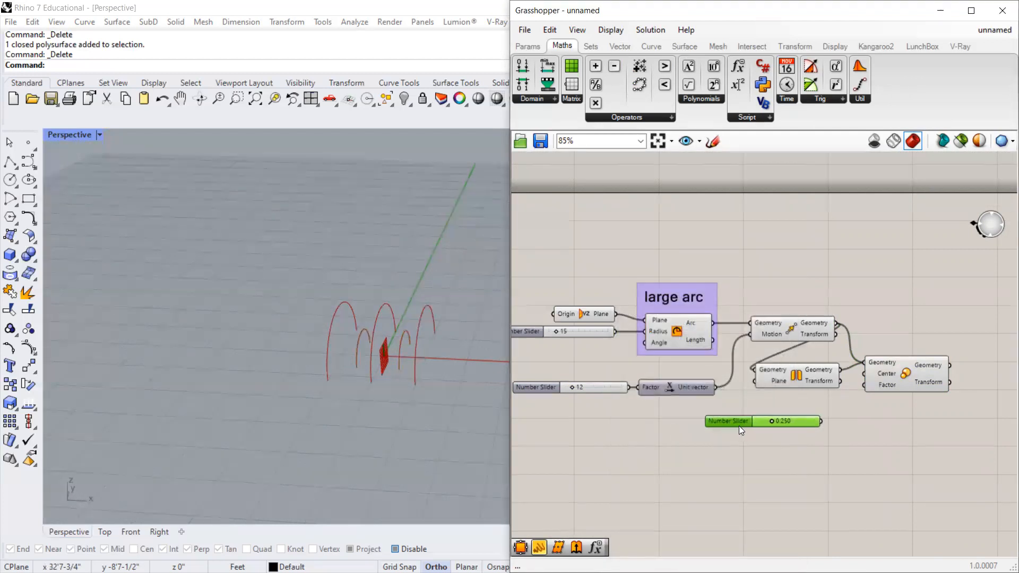
Wire the new slider into the Scale's Factor input and set it to 0.539.
scroll(889, 397, "up", 2)
left_click(892, 375)
left_click_drag(794, 430, 856, 391)
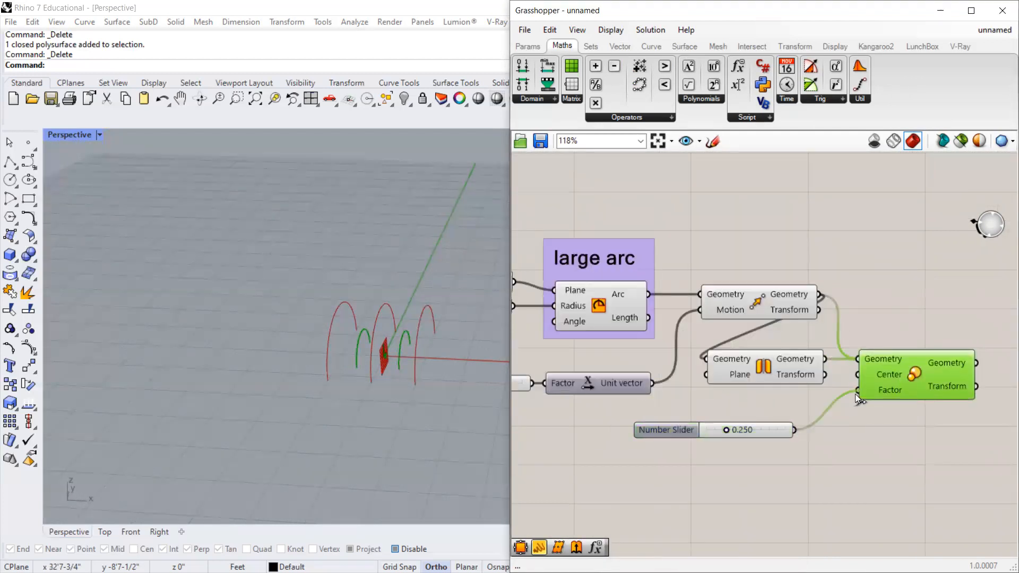
left_click_drag(726, 428, 748, 429)
scroll(386, 339, "up", 4)
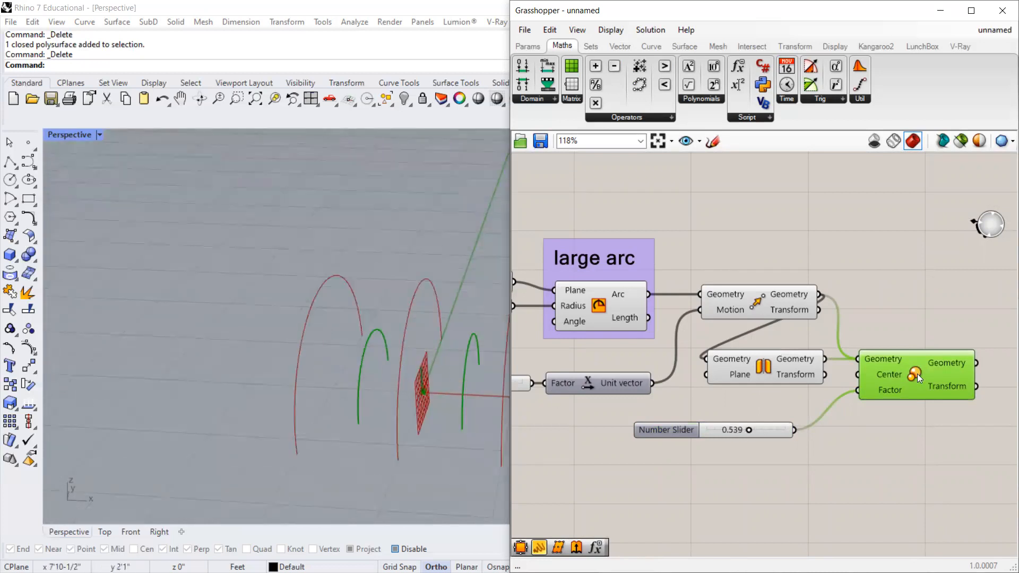
Set the unit vector's slider to 20 to spread the arc copies along X.
scroll(917, 372, "down", 3)
scroll(642, 378, "up", 2)
left_click_drag(637, 376, 580, 376)
scroll(371, 412, "down", 2)
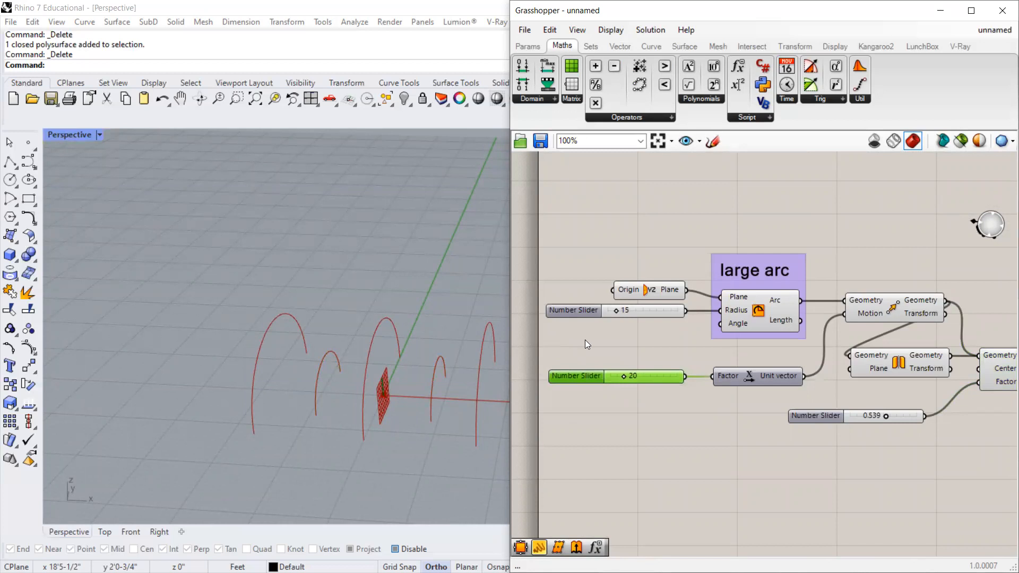
Select the Scale component and examine its scaled arcs against the large arcs in the Perspective viewport.
scroll(740, 382, "down", 2)
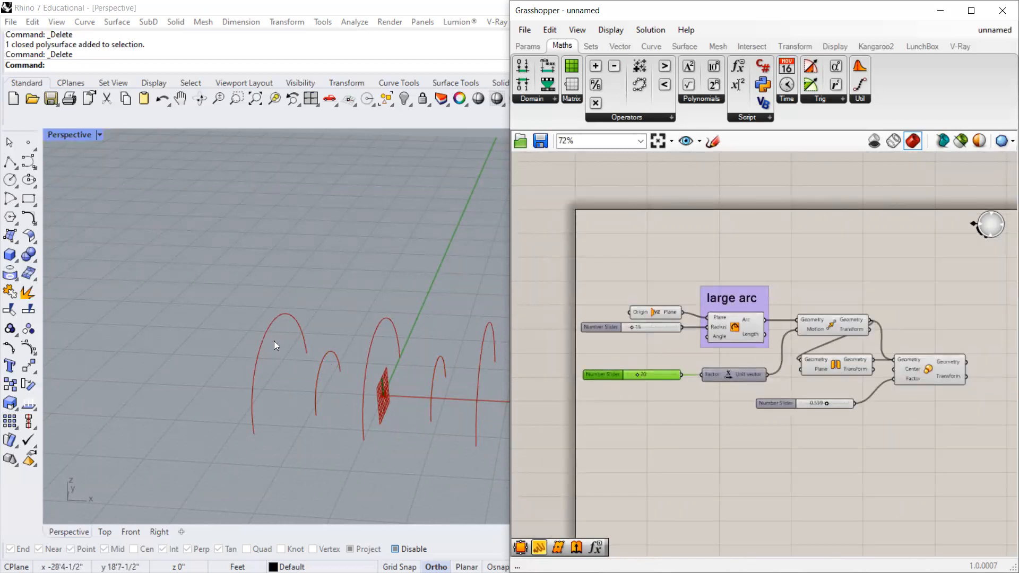
scroll(924, 366, "up", 1)
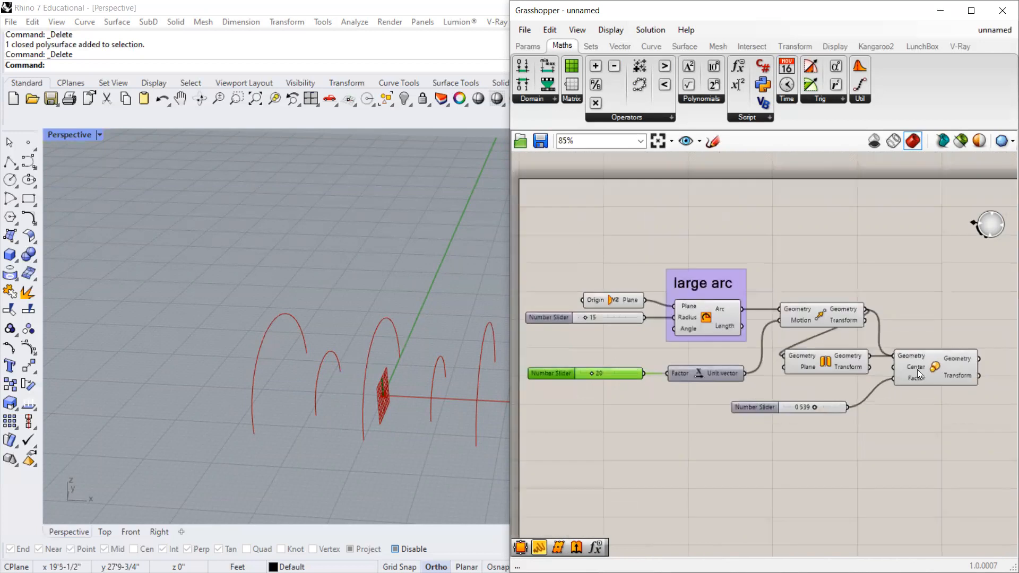
mouse_move(917, 369)
scroll(888, 349, "up", 1)
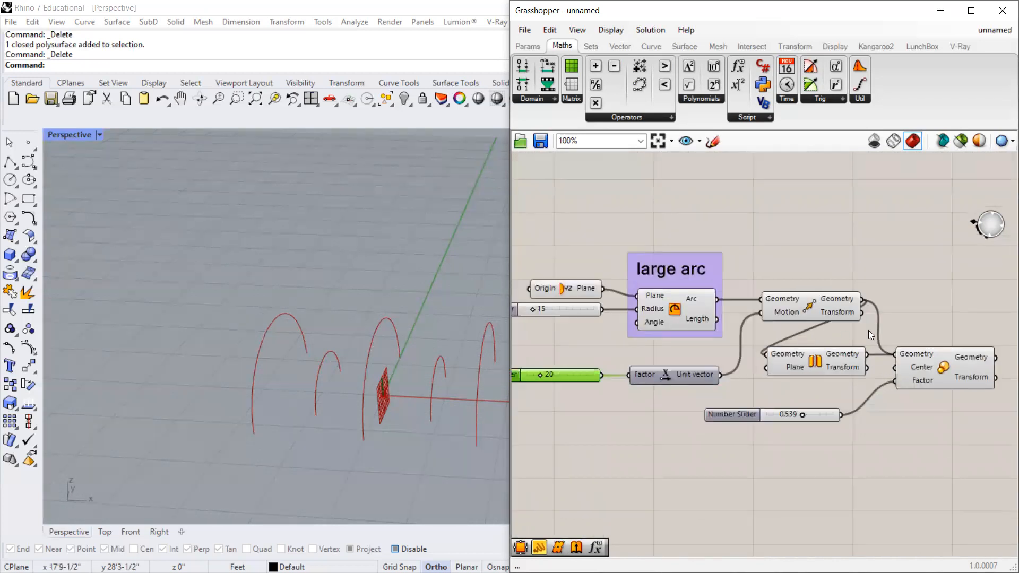
left_click(943, 375)
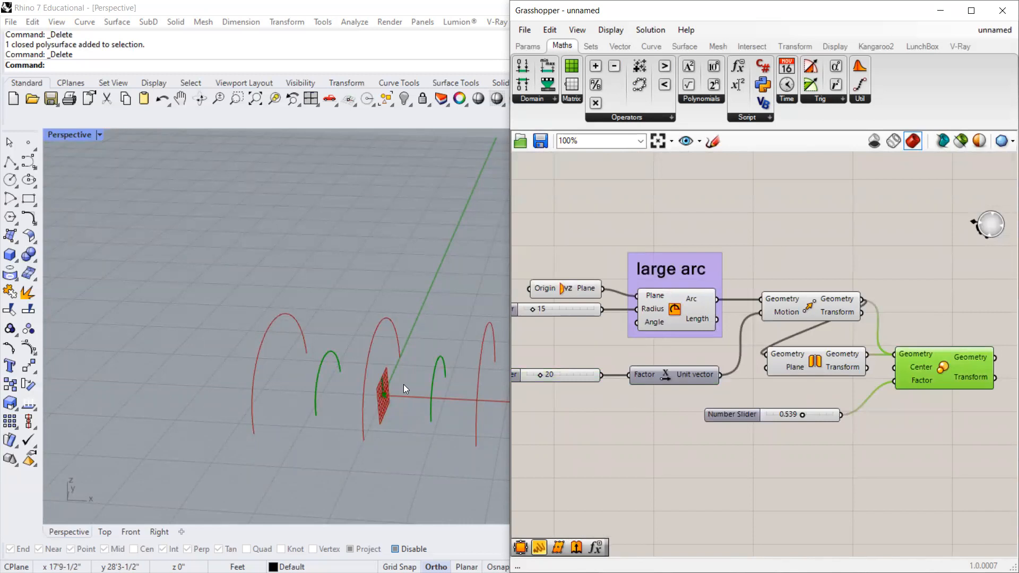
scroll(319, 347, "down", 3)
right_click_drag(252, 334, 391, 395)
scroll(391, 395, "up", 2)
left_click_drag(974, 360, 939, 373)
mouse_move(971, 342)
scroll(593, 394, "down", 3)
scroll(819, 398, "up", 3)
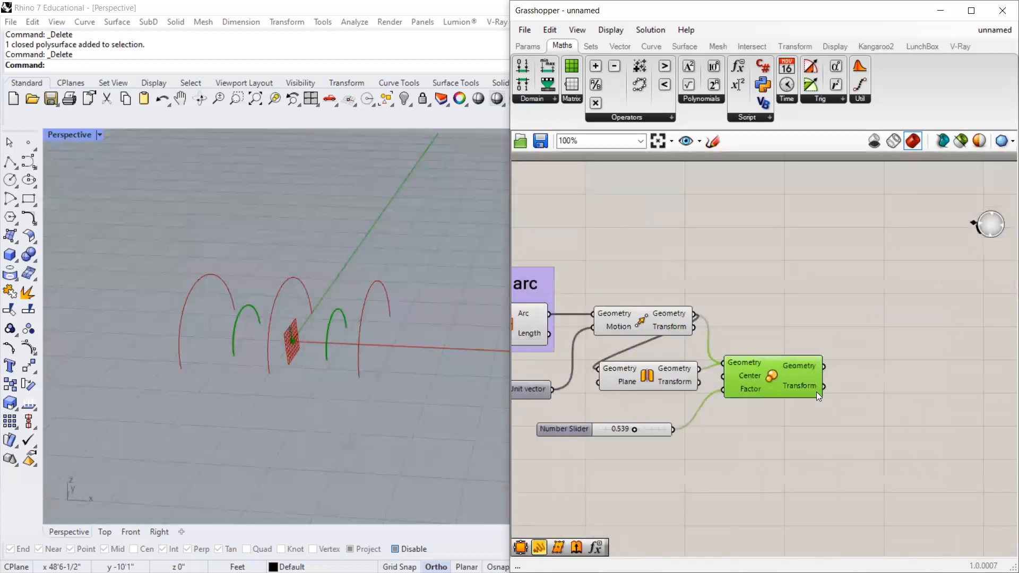
Wire the Scale's Geometry output into a new Panel to read its list, and delete the Panel again.
double_click(856, 378)
type("panel")
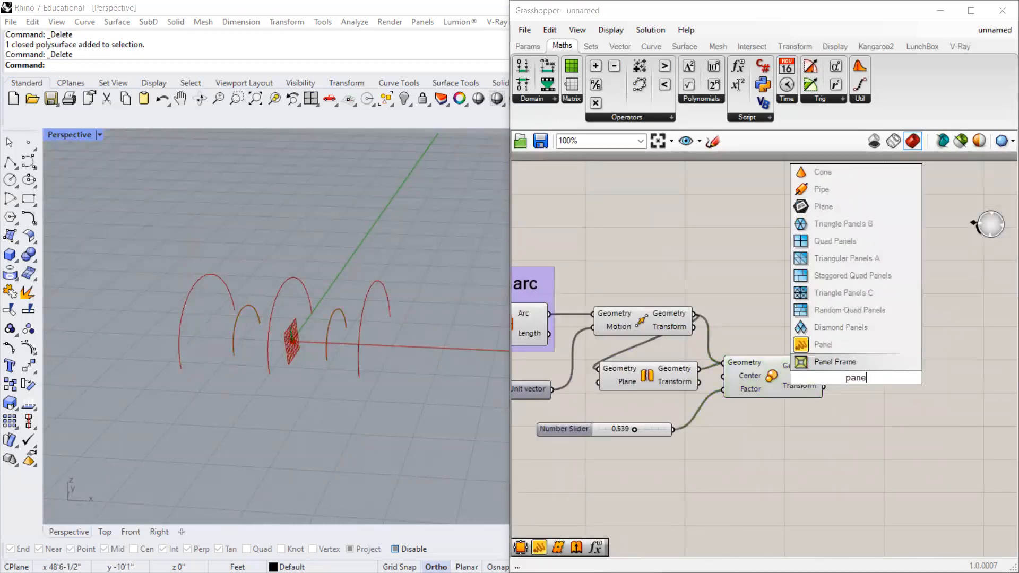
key("Up")
key("Return")
left_click_drag(855, 378, 971, 314)
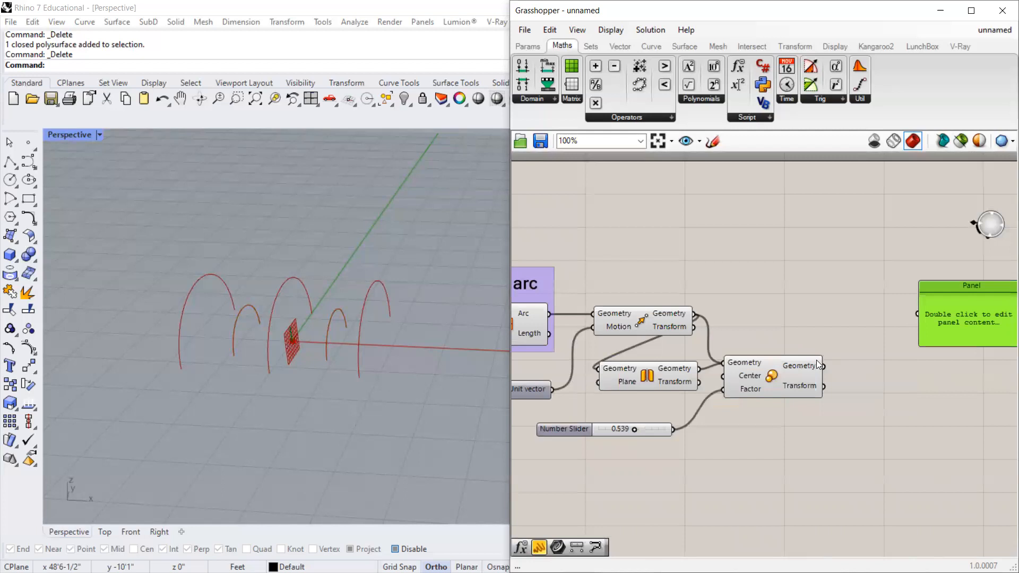
left_click_drag(824, 366, 917, 313)
left_click_drag(982, 326, 911, 359)
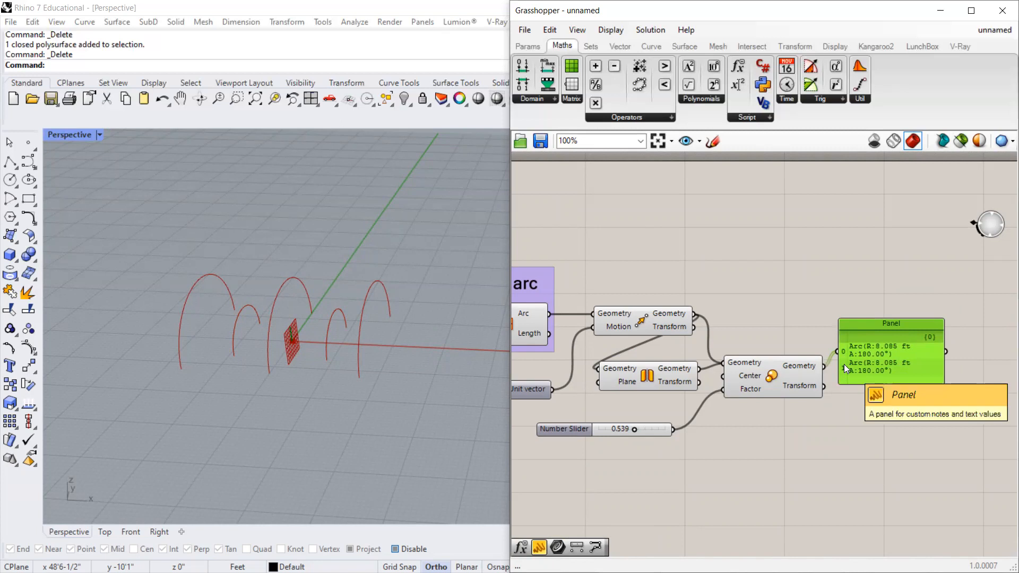
left_click_drag(867, 351, 866, 366)
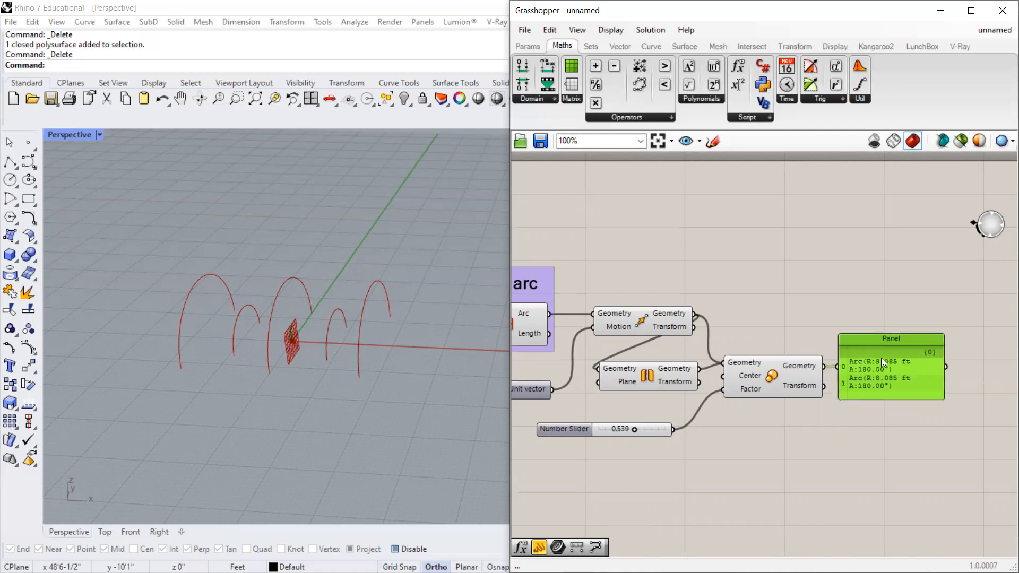
left_click_drag(880, 357, 878, 358)
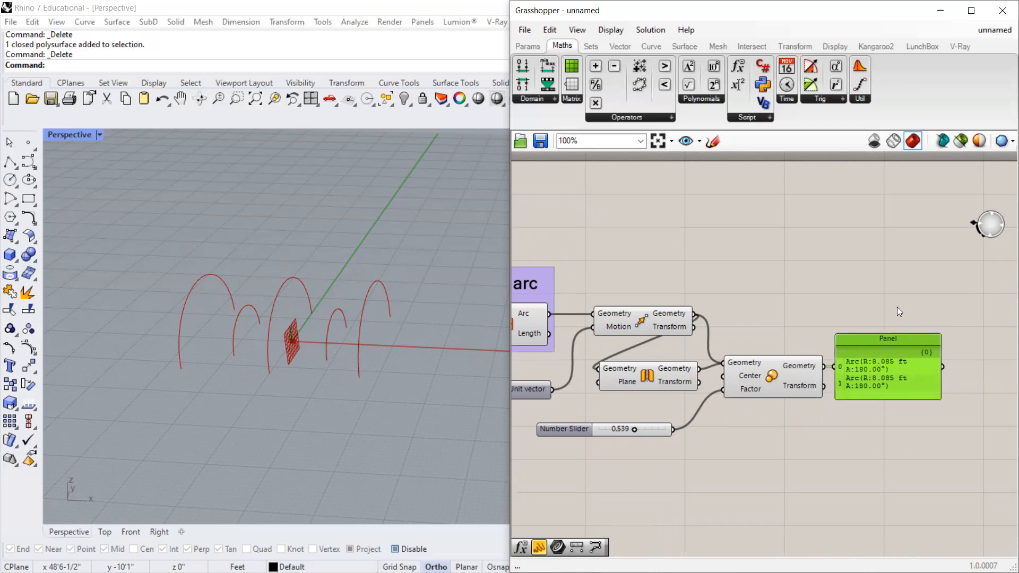
key("Delete")
Duplicate the Scale component with only Move's Geometry feeding one of them, and stack the two beside Move and Mirror.
left_click_drag(768, 378, 816, 393)
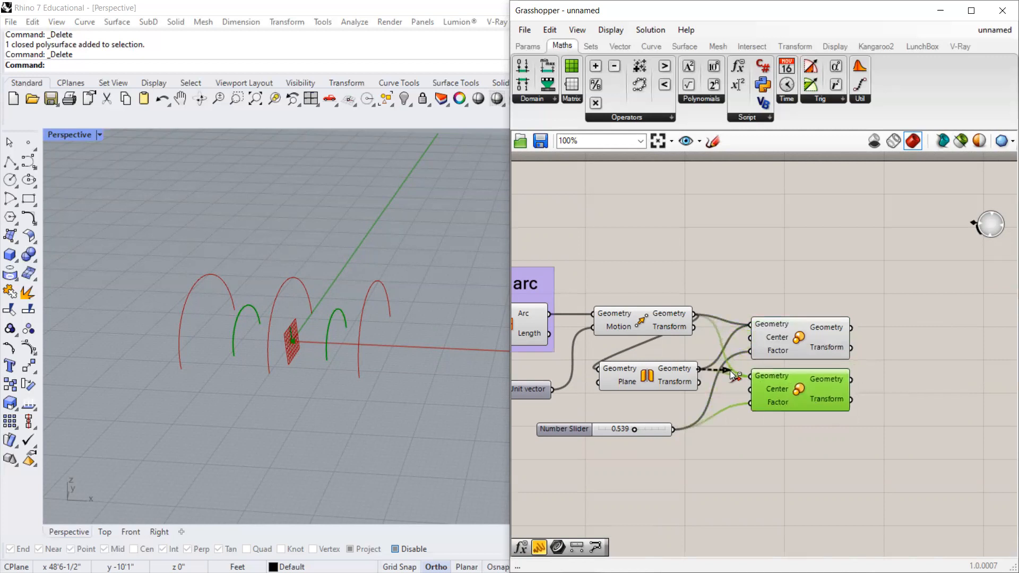
left_click_drag(777, 386, 769, 277)
left_click_drag(778, 331, 782, 379)
left_click_drag(763, 275, 775, 310)
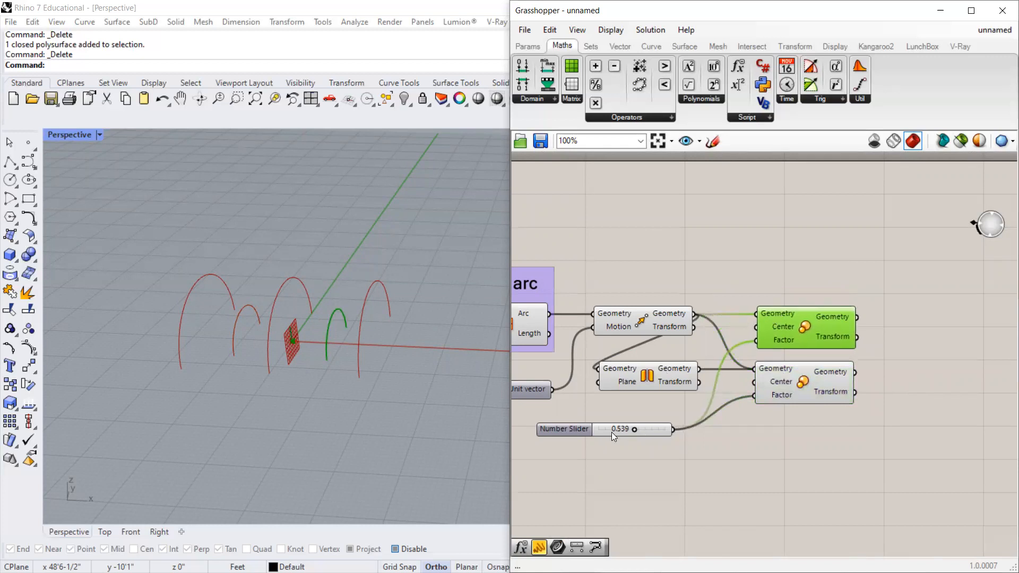
Set the scale factor slider to 0.609 and select each Scale component to compare the arcs they produce.
left_click_drag(632, 427, 639, 429)
left_click_drag(786, 366, 786, 362)
left_click(798, 336)
left_click(832, 281)
left_click(811, 382)
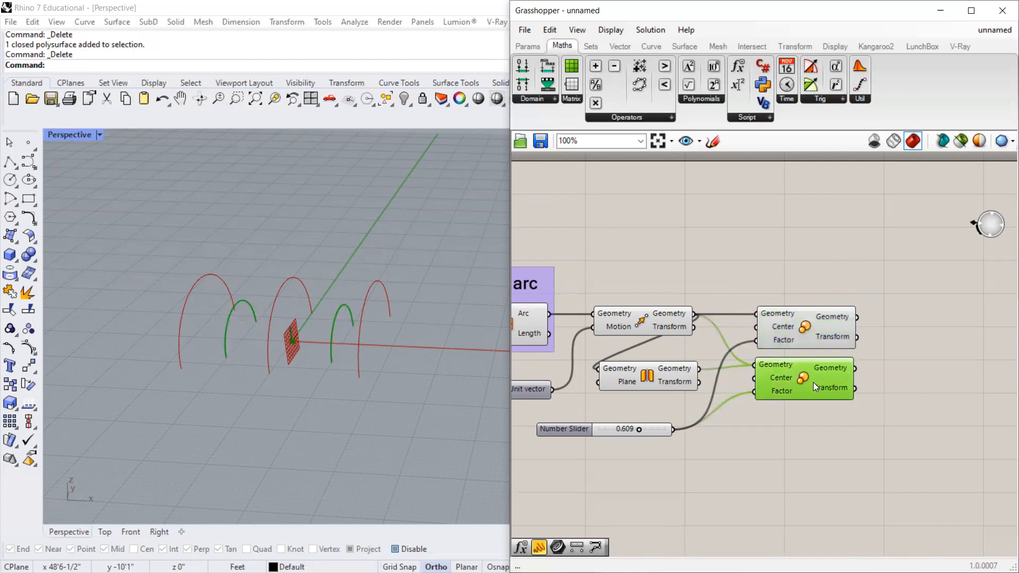
left_click(816, 286)
Rewire the lower Scale component so that only the Mirror's Geometry output feeds its Geometry input.
left_click_drag(756, 366, 700, 371)
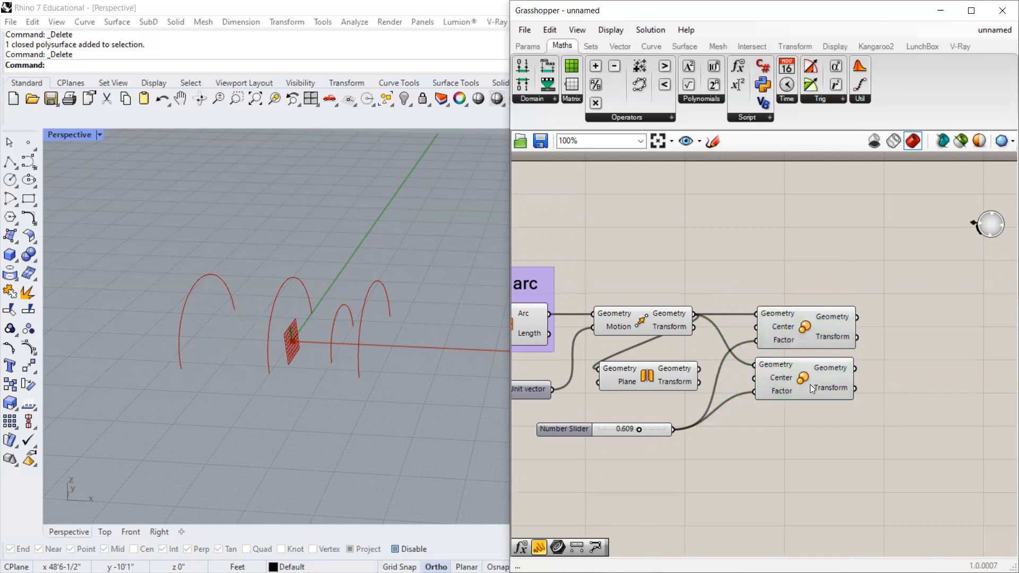
left_click(781, 396)
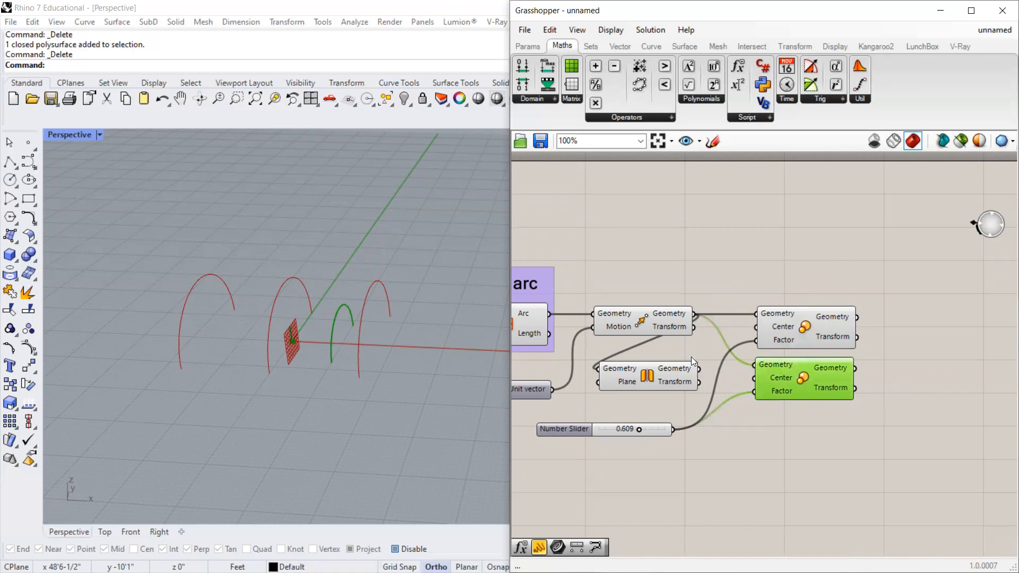
left_click_drag(783, 379, 778, 275)
left_click_drag(784, 330, 786, 390)
left_click_drag(700, 369, 764, 382)
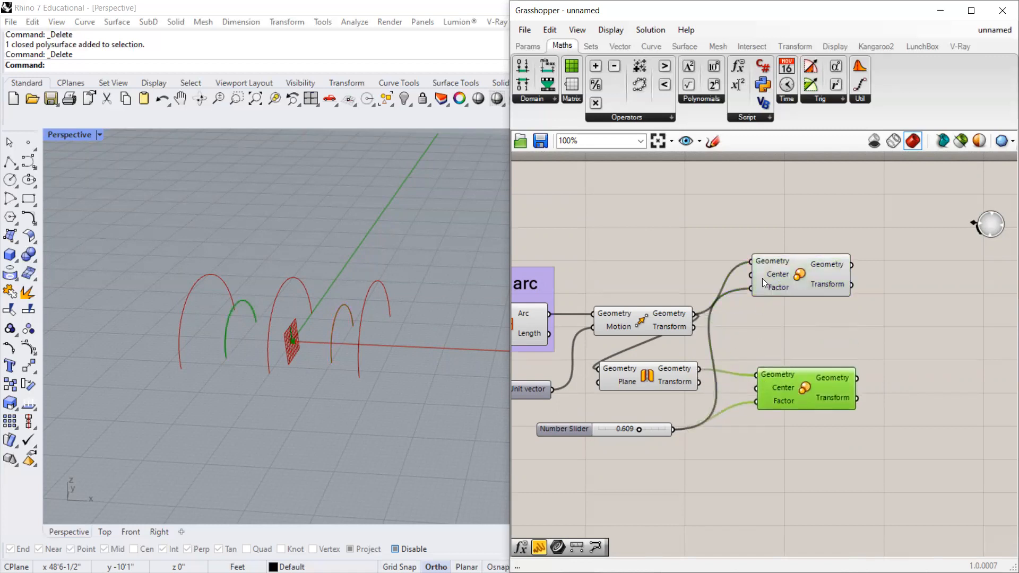
Arrange the two Scale components one above the other, beside the Move and Mirror components.
left_click_drag(762, 278, 769, 318)
left_click_drag(786, 387, 802, 404)
scroll(252, 324, "up", 2)
left_click_drag(800, 316, 794, 246)
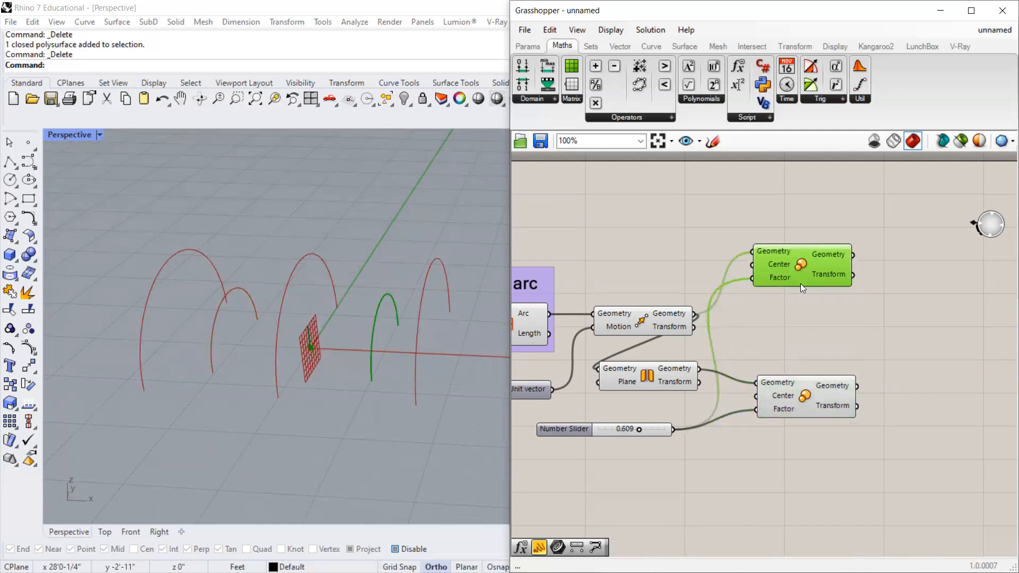
left_click_drag(802, 288, 809, 341)
left_click_drag(889, 255, 790, 451)
left_click(762, 263)
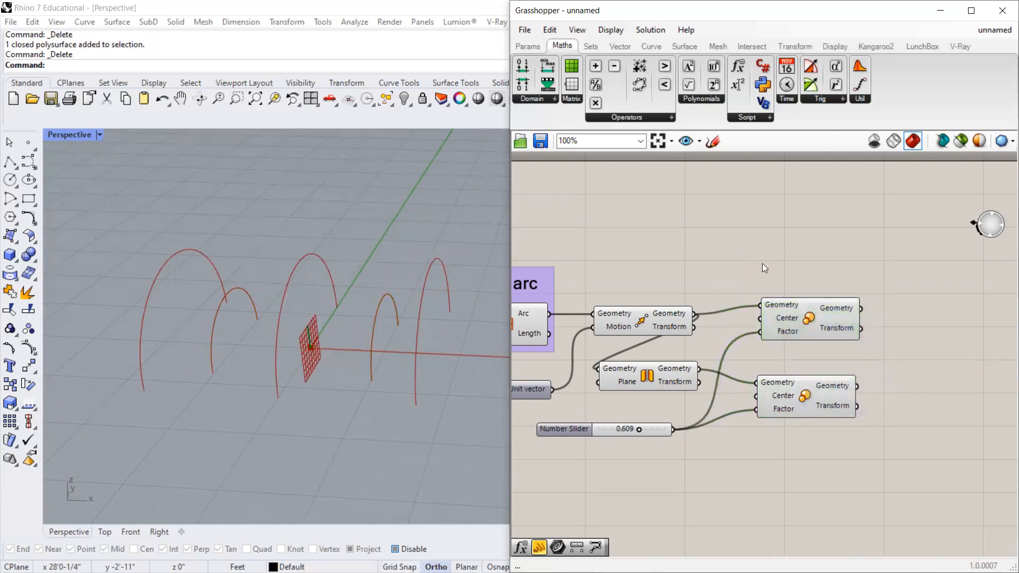
Add a Scribble label reading "small arc" above the upper Scale component.
double_click(762, 263)
type("scr")
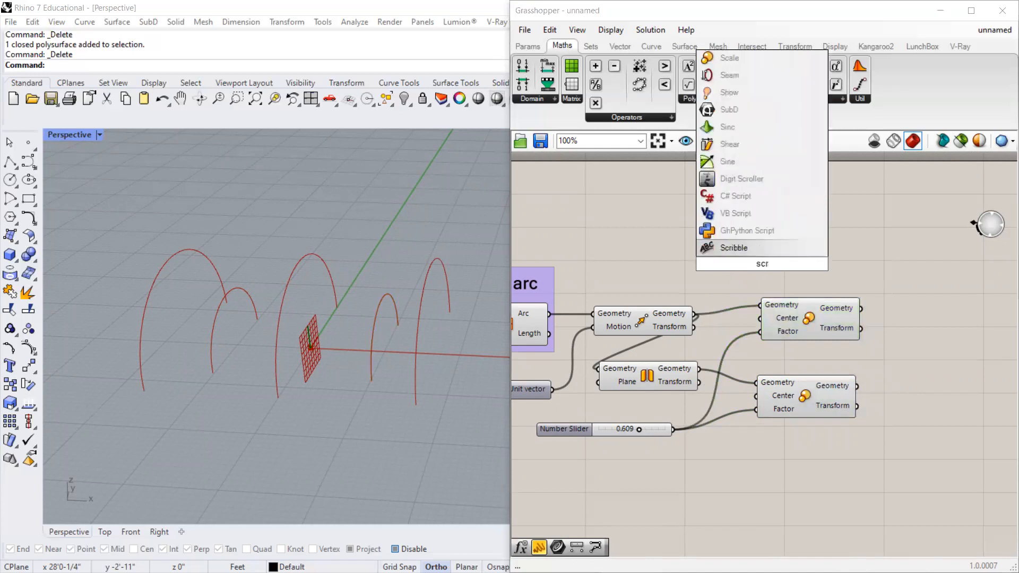
key("Return")
left_click_drag(765, 263, 814, 272)
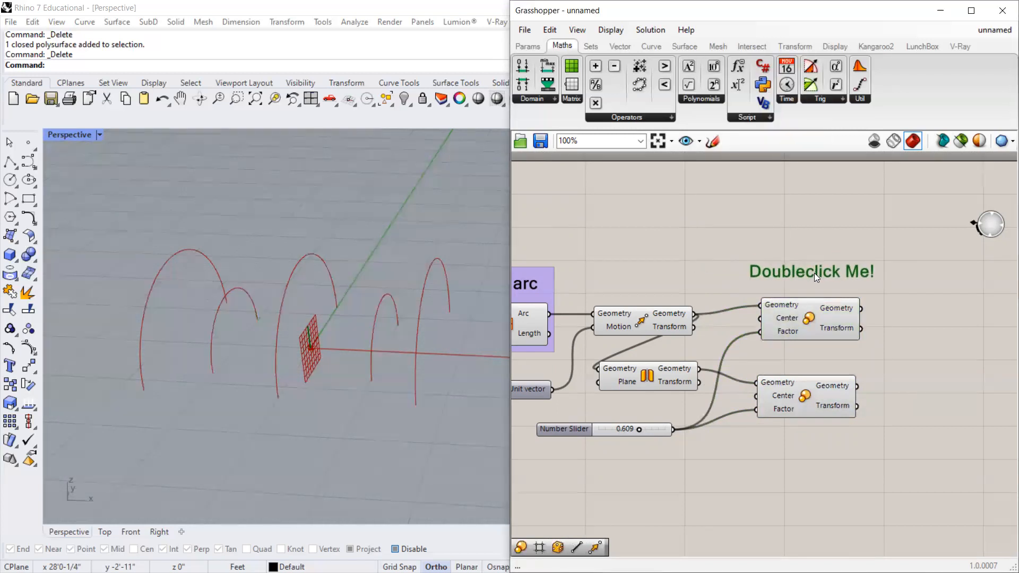
double_click(815, 275)
type("small ")
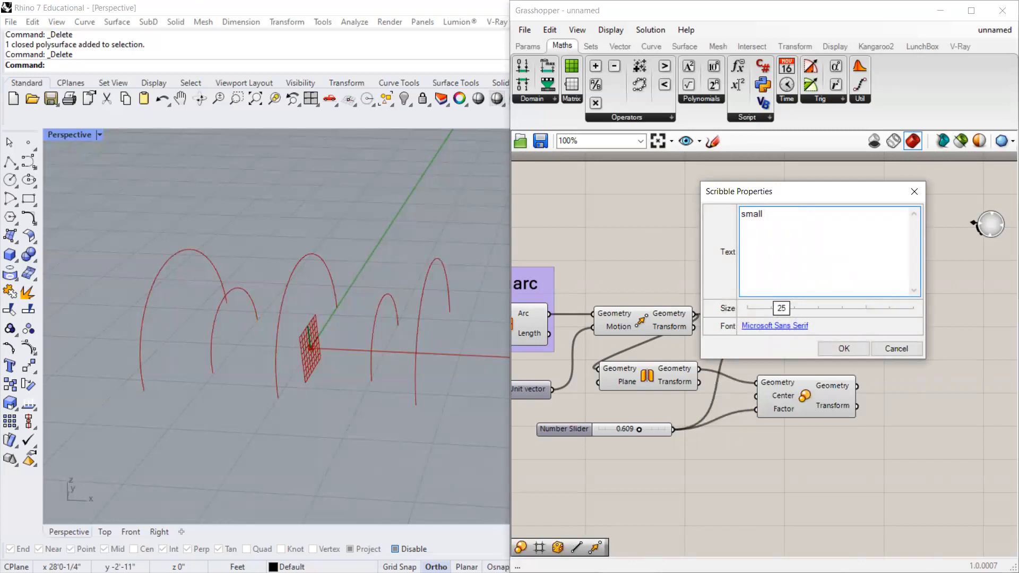
type("arc")
key("Return")
left_click(843, 348)
Tighten the spacing between the "small arc" label and the Scale components, and group all three.
mouse_move(797, 271)
left_mouse_down()
mouse_move(805, 277)
mouse_move(786, 325)
left_mouse_up()
mouse_move(781, 286)
left_mouse_down()
mouse_move(779, 329)
mouse_move(780, 302)
left_mouse_up()
left_click_drag(905, 240, 773, 446)
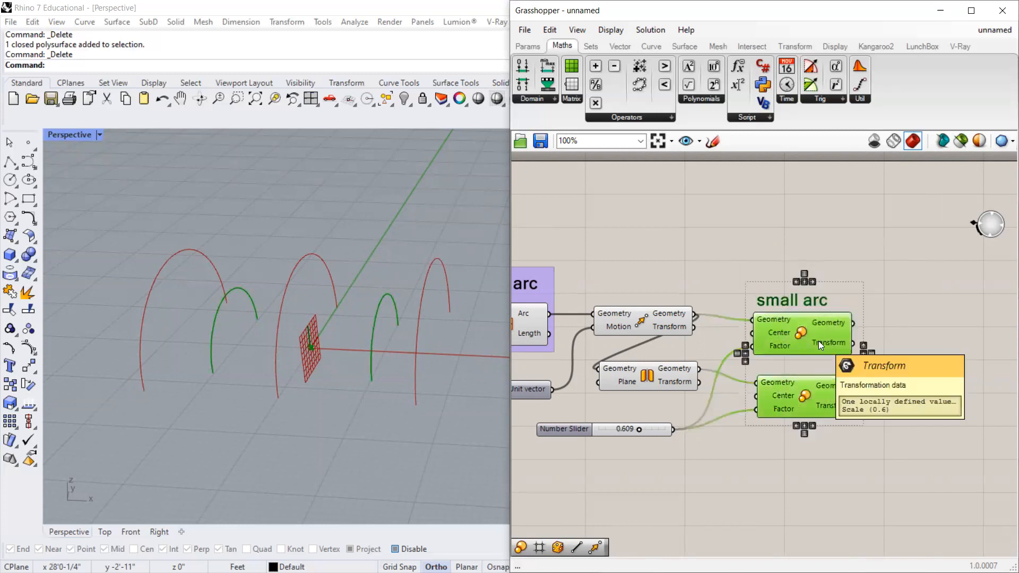
key("ctrl+g")
left_click_drag(825, 359, 827, 353)
left_click(840, 208)
Shift the large arc group slightly closer to the Move component and check the arcs of both groups.
scroll(835, 276, "down", 3)
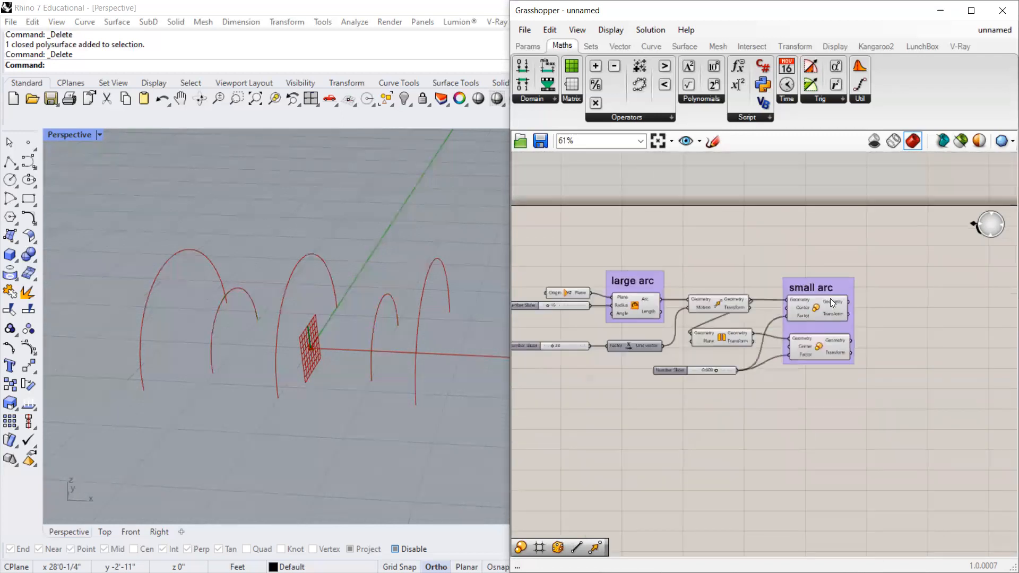
left_click_drag(656, 282, 663, 280)
left_click(653, 300)
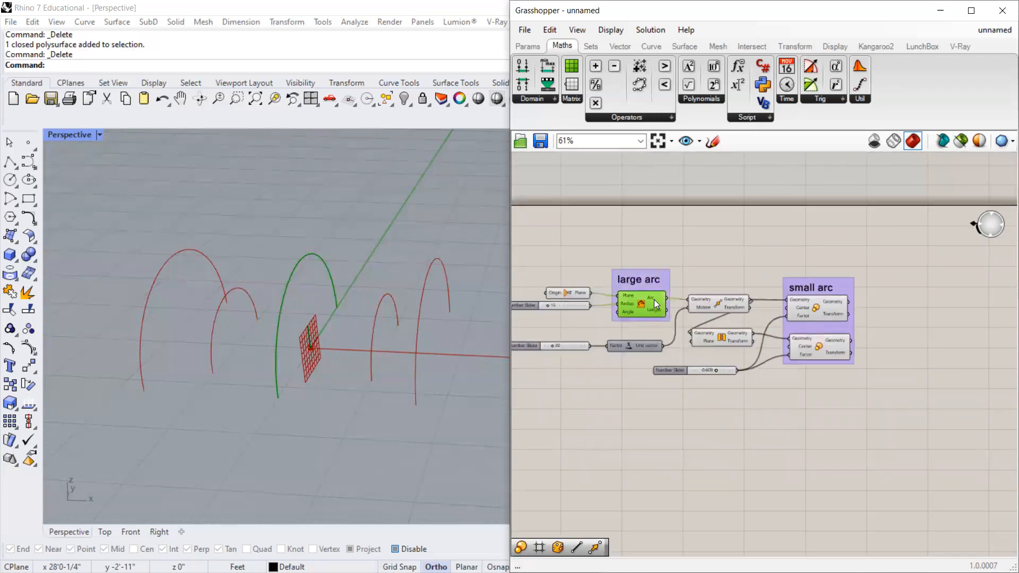
left_click(917, 306)
left_click(825, 309)
left_click(817, 223)
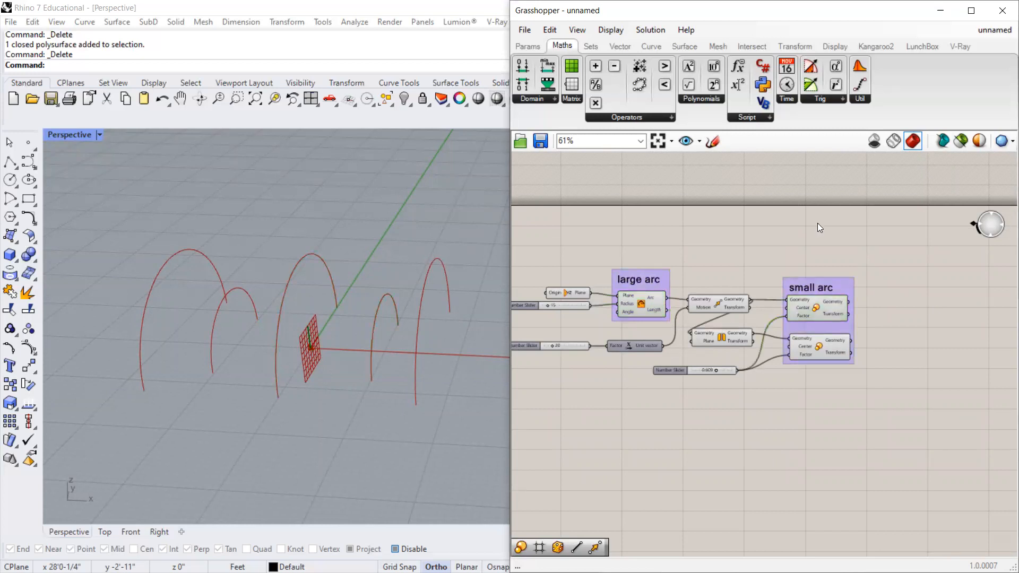
Turn off the preview of the Move and Mirror components.
scroll(724, 284, "up", 1)
left_click_drag(740, 271, 712, 352)
middle_click(725, 298)
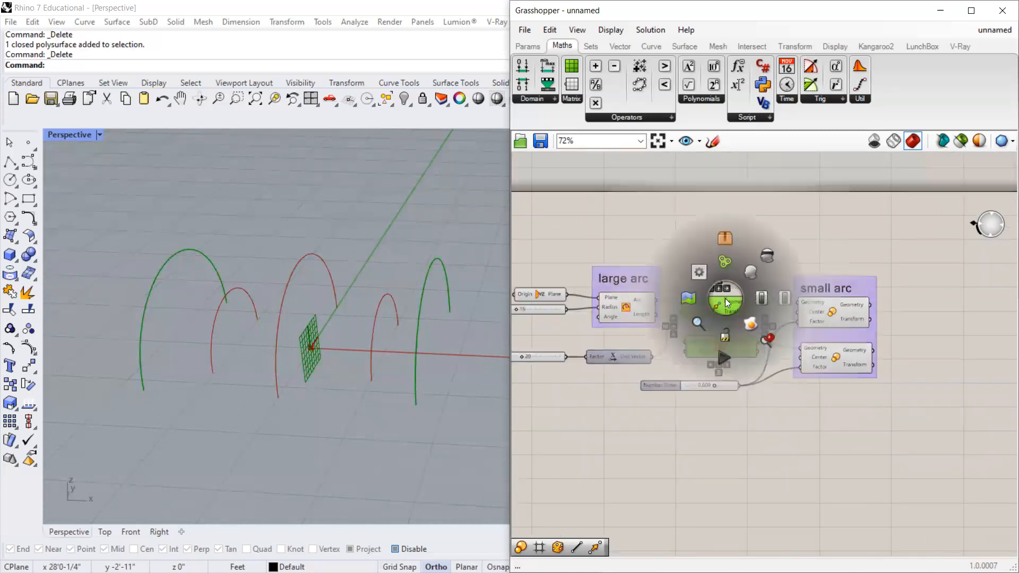
left_click(765, 256)
right_click_drag(320, 307, 409, 291)
scroll(956, 298, "down", 2)
scroll(663, 310, "up", 3)
Turn off the preview of the YZ Plane component.
left_click(652, 285)
right_click(653, 286)
left_click(695, 311)
right_click_drag(306, 401, 257, 380)
Set the large arc's radius slider to 12, the unit vector's slider to 8 and the scale factor to 0.585.
left_click_drag(624, 303, 623, 300)
left_click_drag(629, 352, 623, 352)
left_click_drag(853, 390, 853, 388)
mouse_move(315, 321)
right_mouse_down()
mouse_move(444, 294)
mouse_move(317, 329)
right_mouse_up()
scroll(317, 329, "up", 5)
scroll(274, 352, "down", 5)
scroll(273, 352, "up", 7)
right_click_drag(256, 354, 256, 278)
scroll(239, 302, "down", 9)
scroll(257, 279, "up", 5)
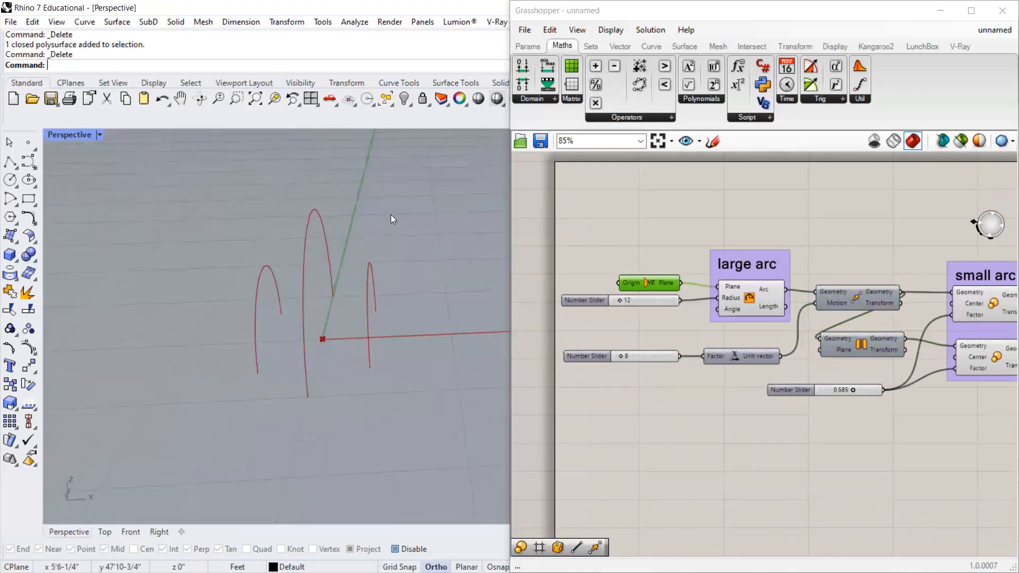
Add a Loft component beside the small arc group.
scroll(192, 402, "down", 3)
scroll(228, 343, "down", 3)
scroll(277, 336, "up", 3)
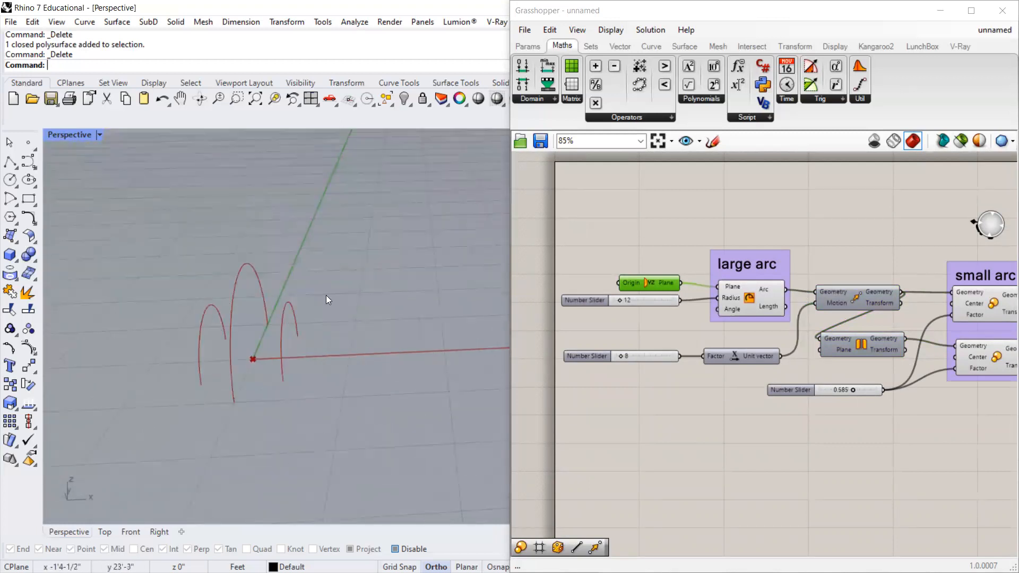
scroll(675, 207, "down", 4)
scroll(836, 235, "up", 4)
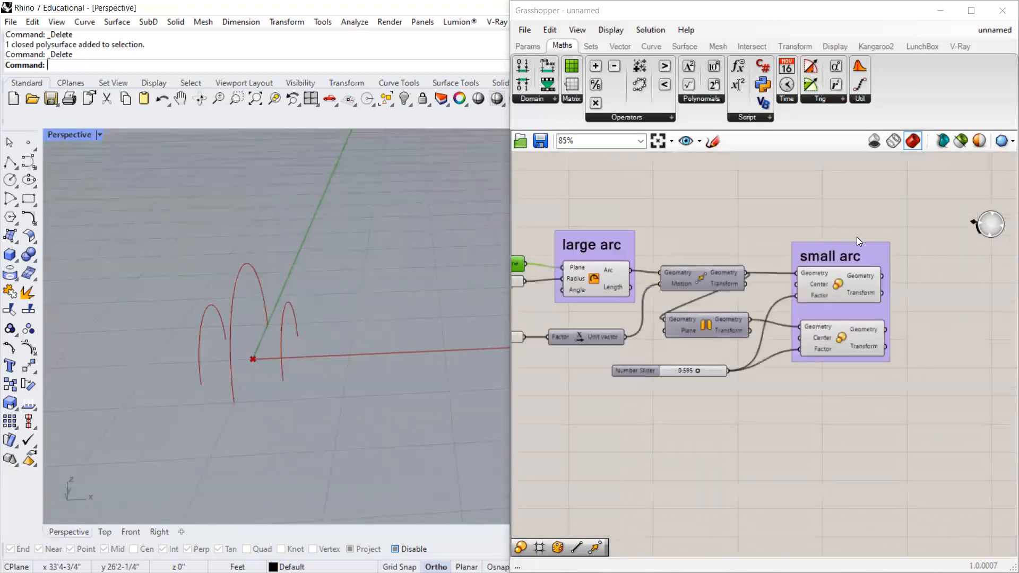
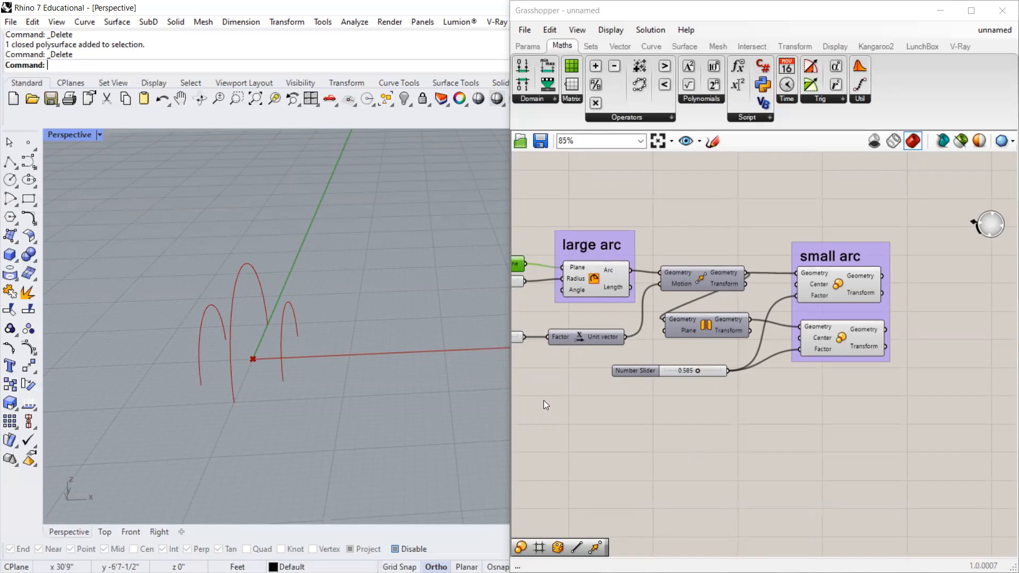
scroll(698, 341, "down", 2)
double_click(891, 312)
type("loft")
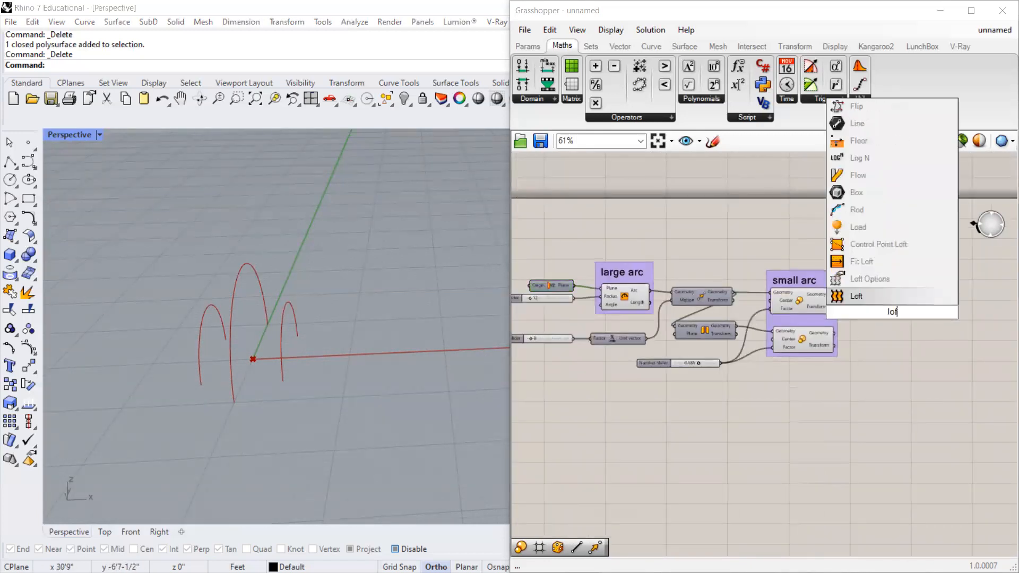
left_click(872, 300)
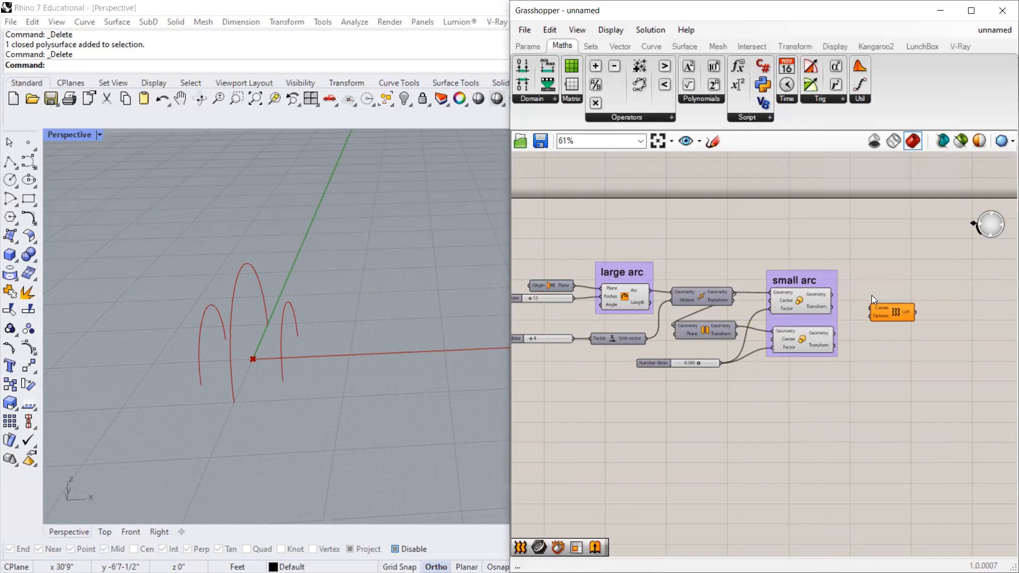
Reposition the Loft component closer to the small arc group, roughly level with the gap between its two Scale components.
scroll(886, 310, "up", 2)
left_click_drag(891, 302, 862, 296)
scroll(881, 304, "up", 2)
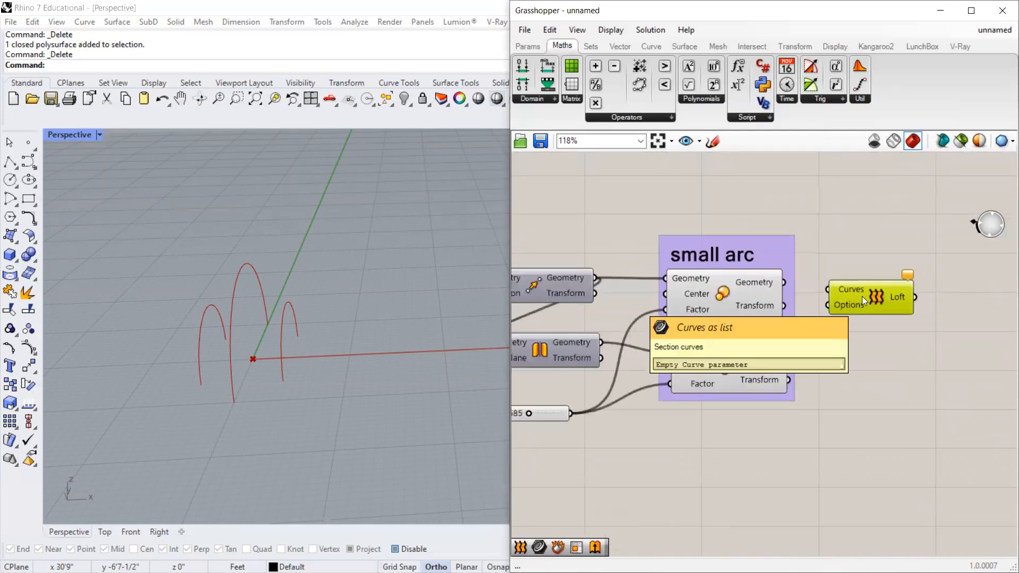
left_click(837, 246)
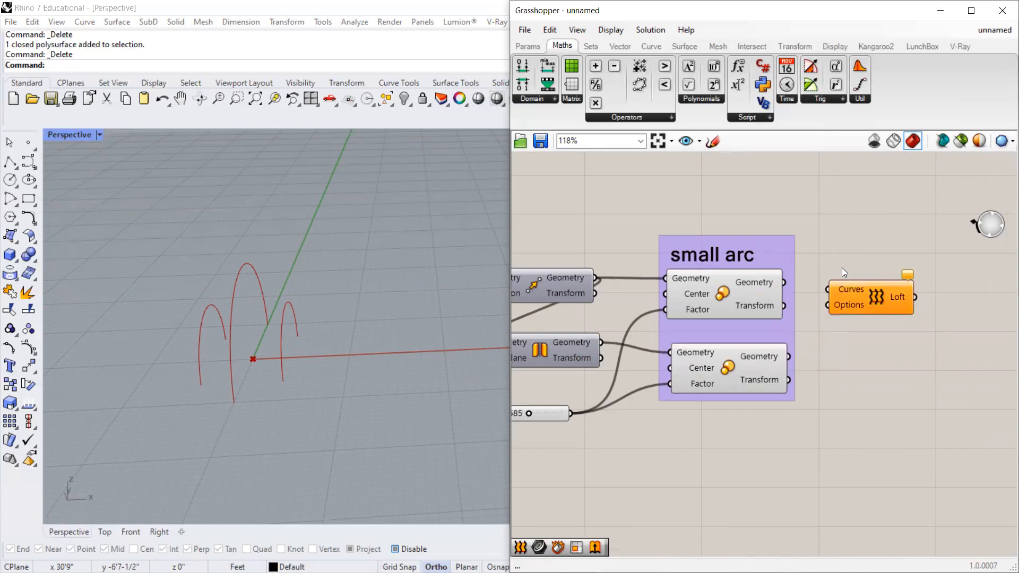
mouse_move(848, 303)
left_mouse_down()
mouse_move(854, 315)
mouse_move(854, 299)
left_mouse_up()
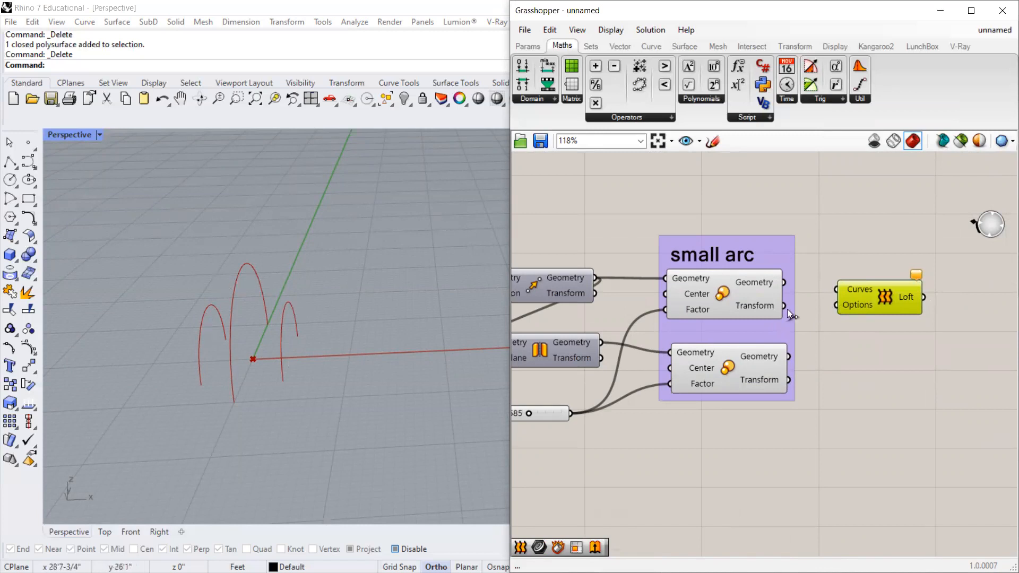
left_click_drag(847, 312, 846, 329)
Try feeding the Geometry outputs of both small arc Scale components into the Loft's Curves input.
left_click(745, 358)
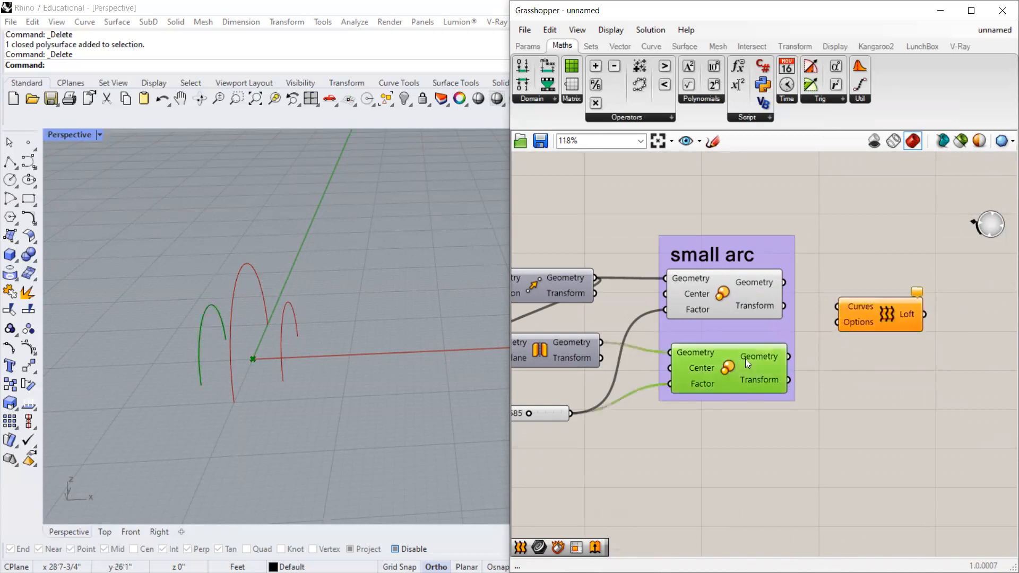
left_click(742, 291)
left_click(855, 376)
left_click_drag(789, 356, 837, 308)
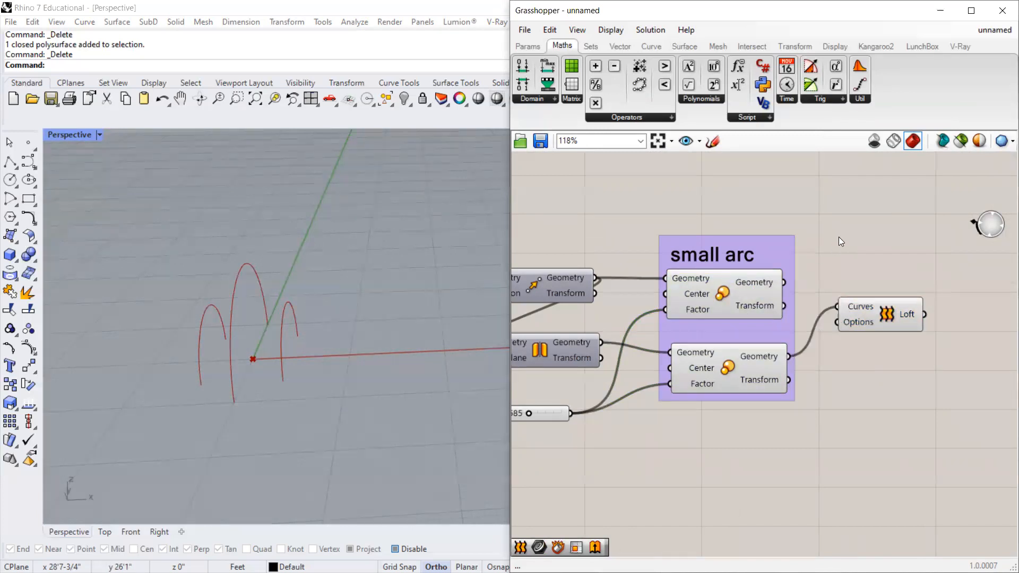
left_click_drag(784, 283, 825, 248)
left_click_drag(838, 306, 837, 300, "shift")
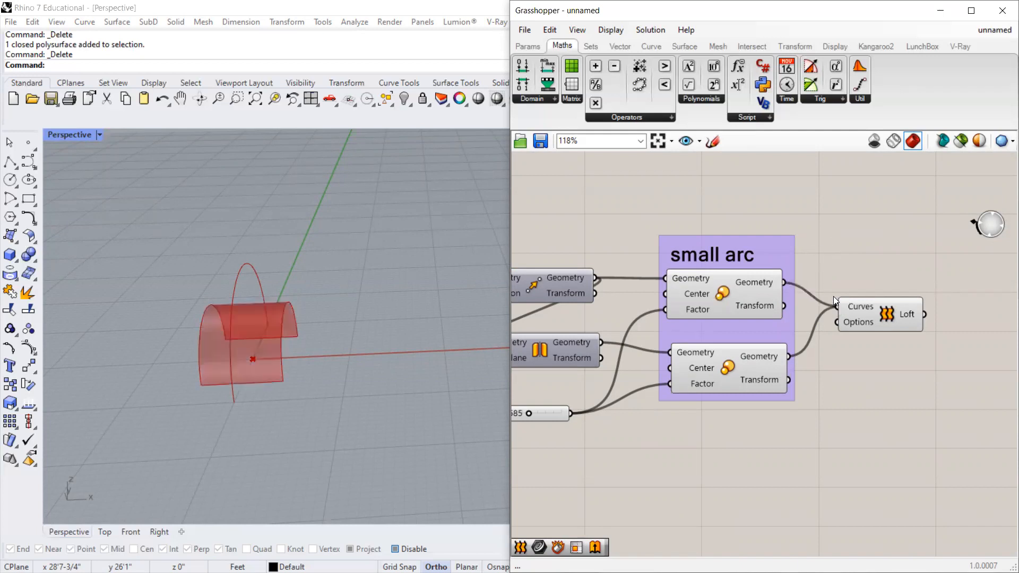
Try adding the large arc as the last curve of the Loft and check the resulting surface.
scroll(834, 296, "down", 4)
scroll(735, 267, "up", 2)
left_click_drag(640, 263, 888, 281, "shift")
scroll(261, 331, "up", 2)
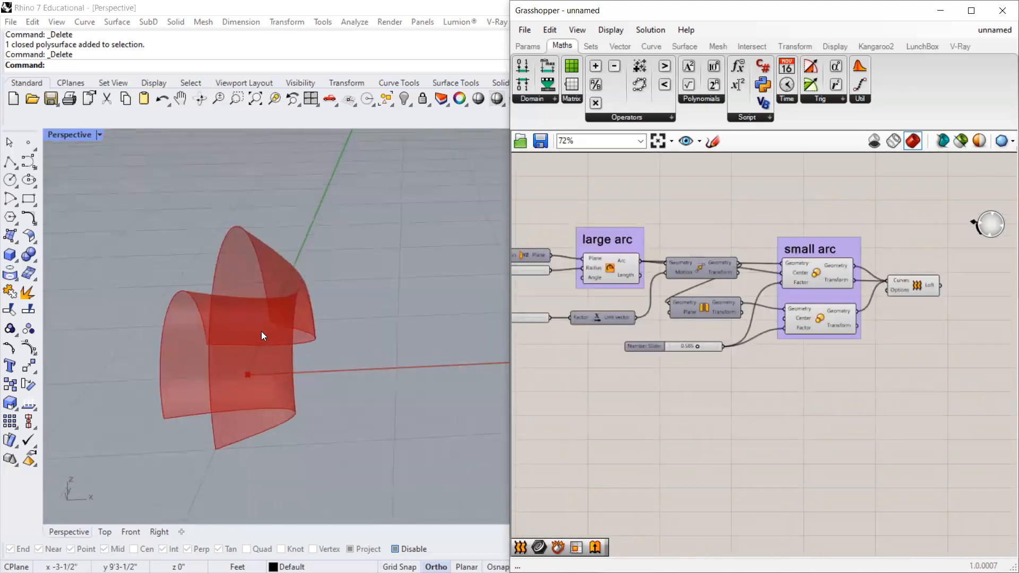
right_click_drag(325, 312, 303, 300)
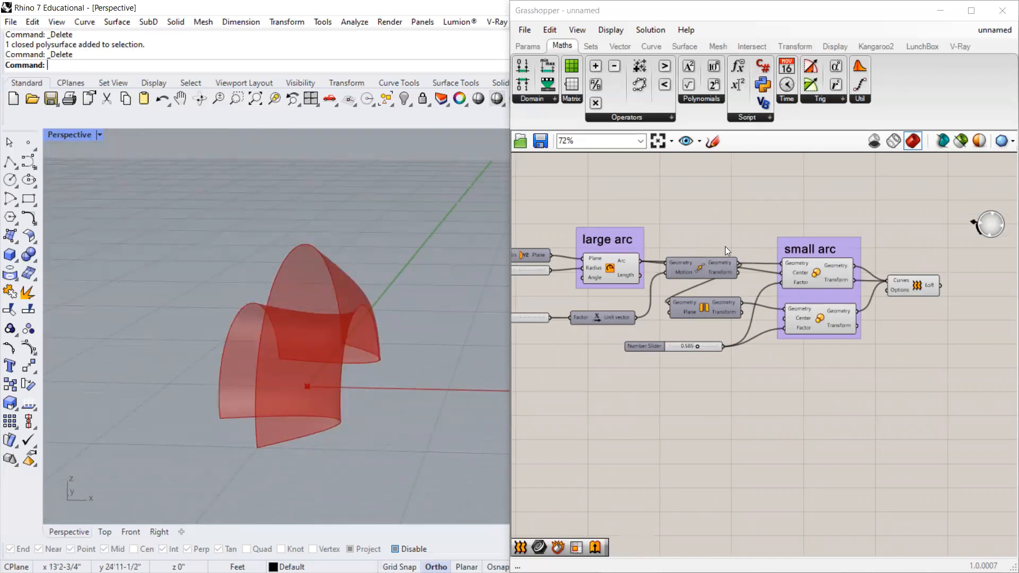
Disconnect all sources from the Loft's Curves input.
right_click(899, 284)
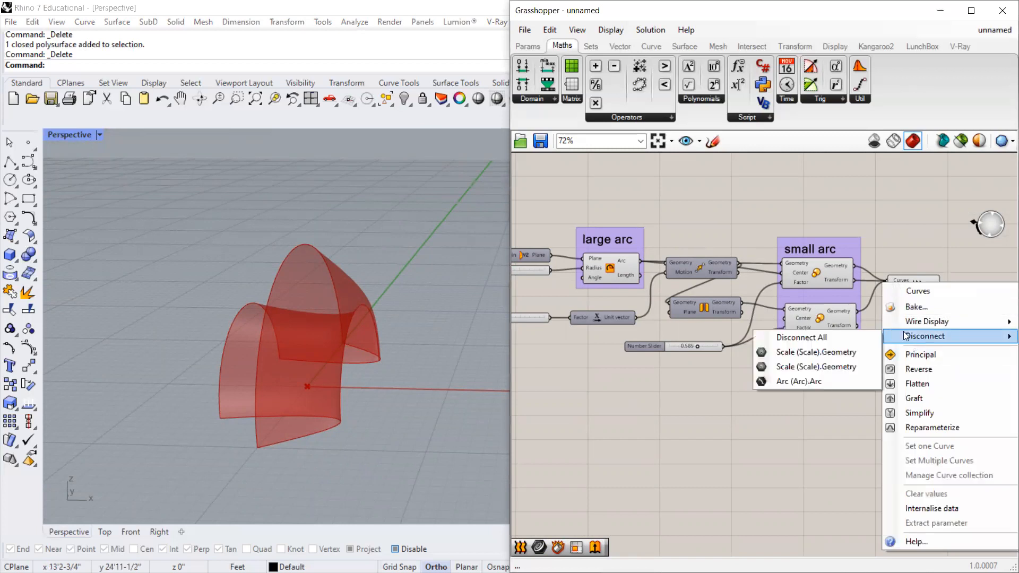
mouse_move(919, 324)
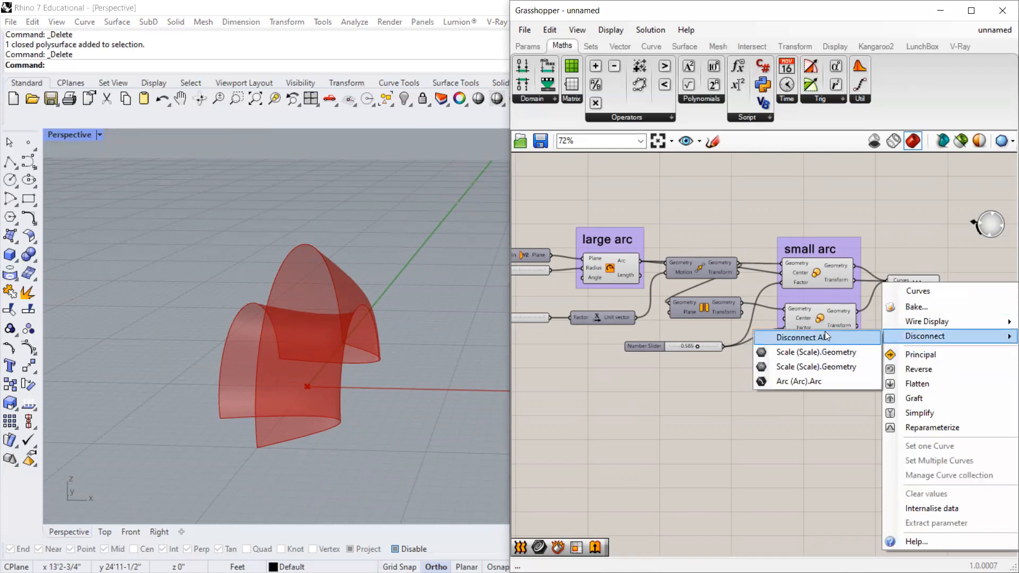
left_click(823, 338)
Feed the Loft's Curves input in order with the upper Scale geometry, the large arc and the lower Scale geometry.
left_click(834, 275)
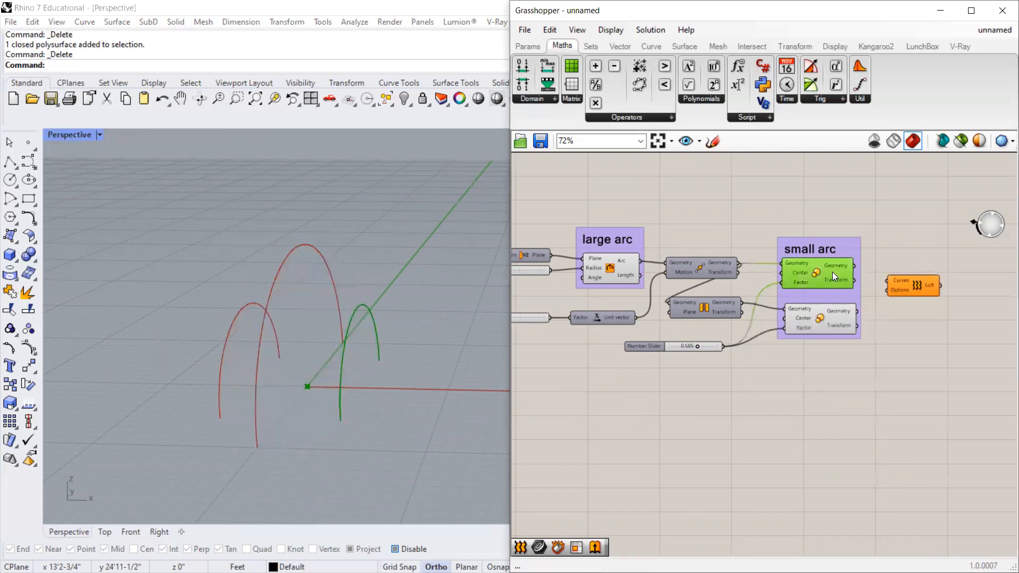
scroll(832, 272, "up", 1)
left_click_drag(857, 264, 896, 283)
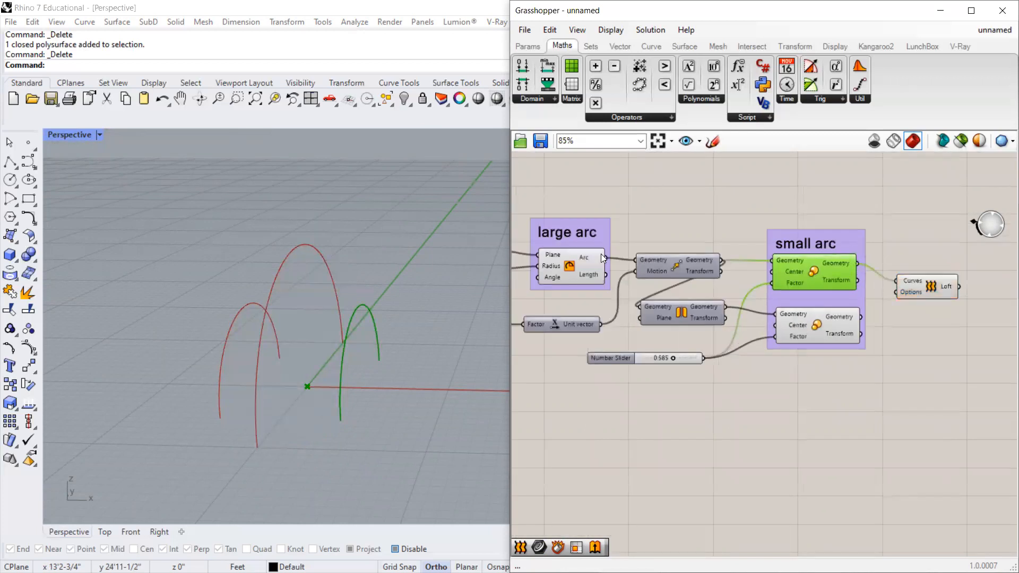
left_click_drag(603, 257, 893, 282)
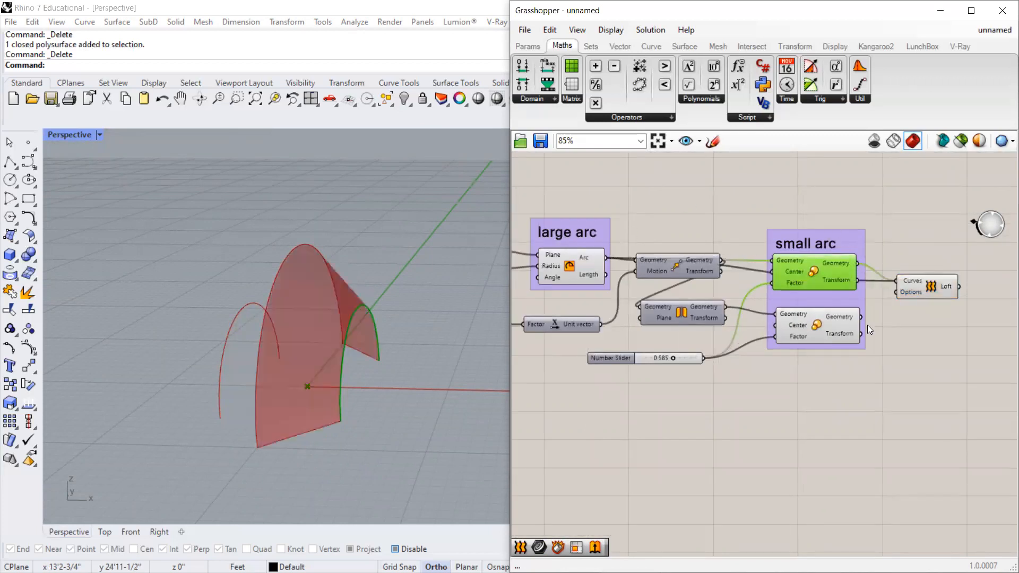
left_click_drag(860, 317, 904, 277, "shift")
right_click_drag(370, 344, 206, 371)
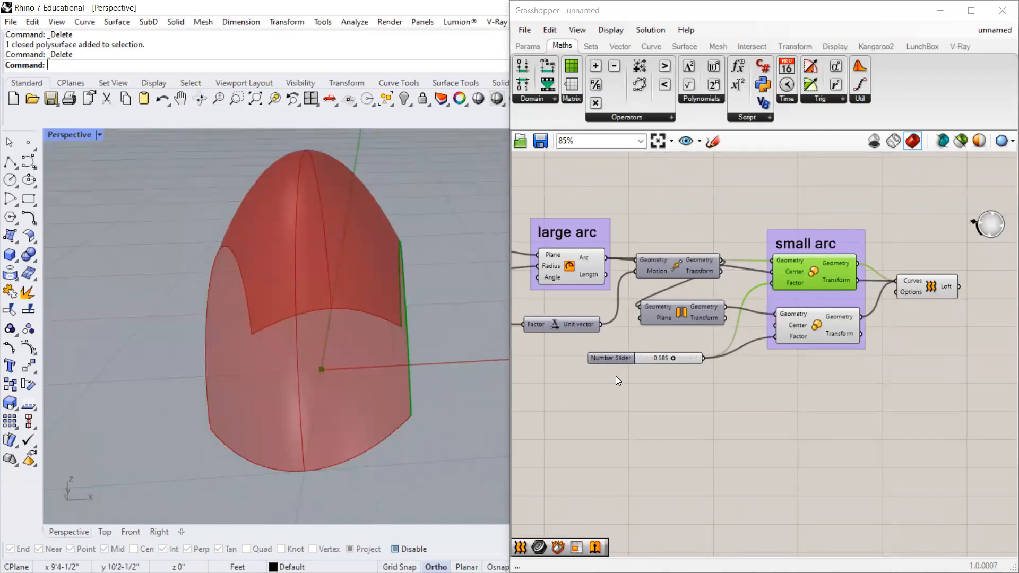
Set the scale factor slider to 0.538 and examine the lofted shell around its arched openings.
left_click_drag(673, 357, 670, 358)
left_click(727, 384)
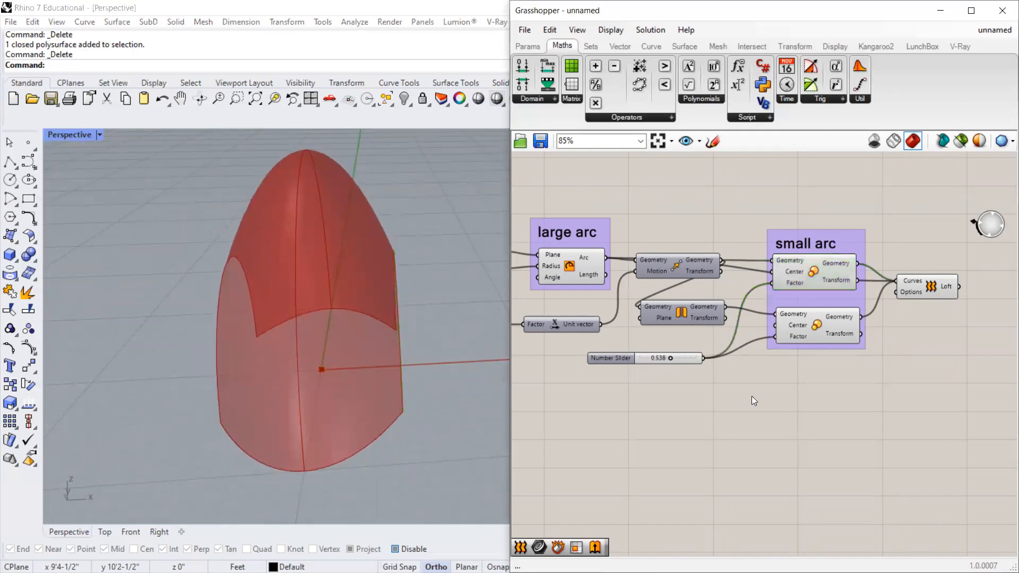
scroll(743, 392, "down", 2)
scroll(844, 314, "up", 2)
left_click(870, 317)
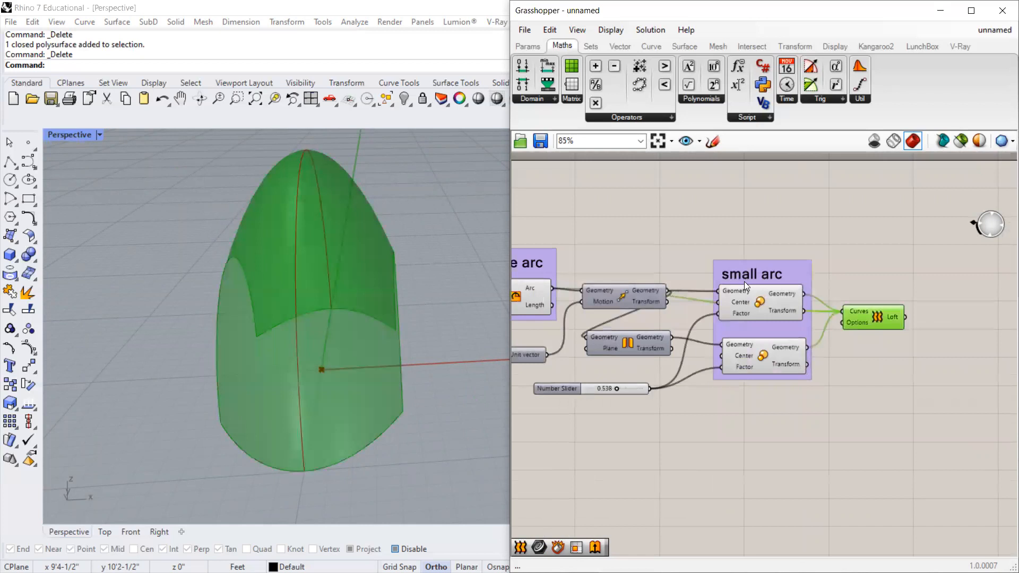
left_click(865, 272)
right_click_drag(378, 275, 467, 359)
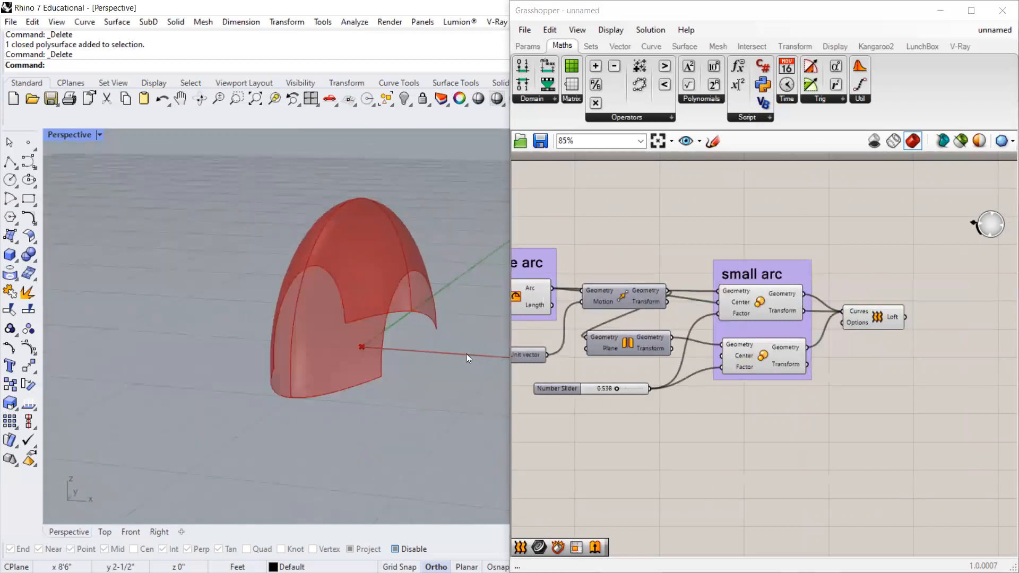
scroll(357, 372, "up", 5)
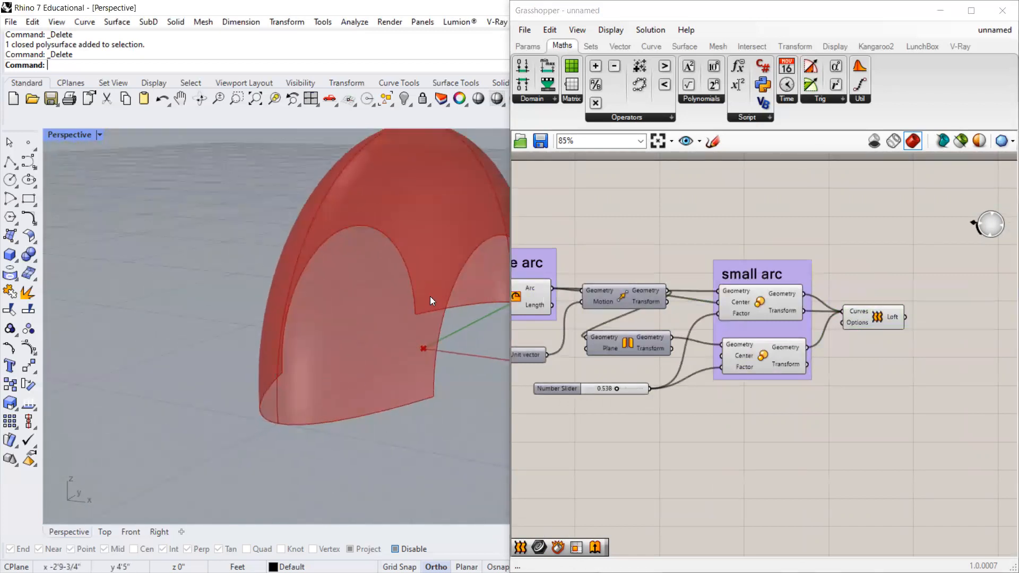
right_click_drag(278, 369, 390, 332)
right_click_drag(328, 355, 459, 289)
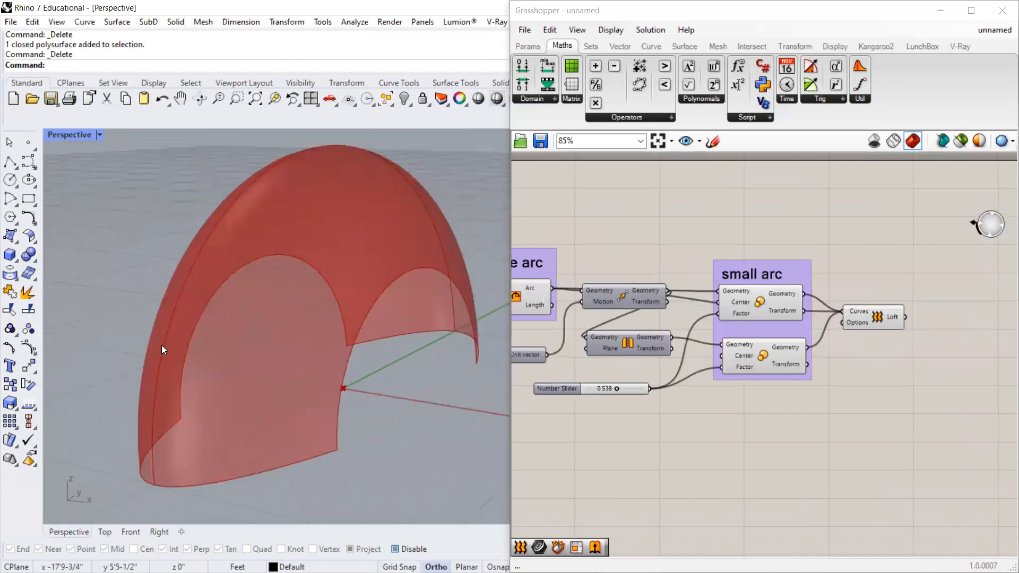
scroll(159, 388, "up", 2)
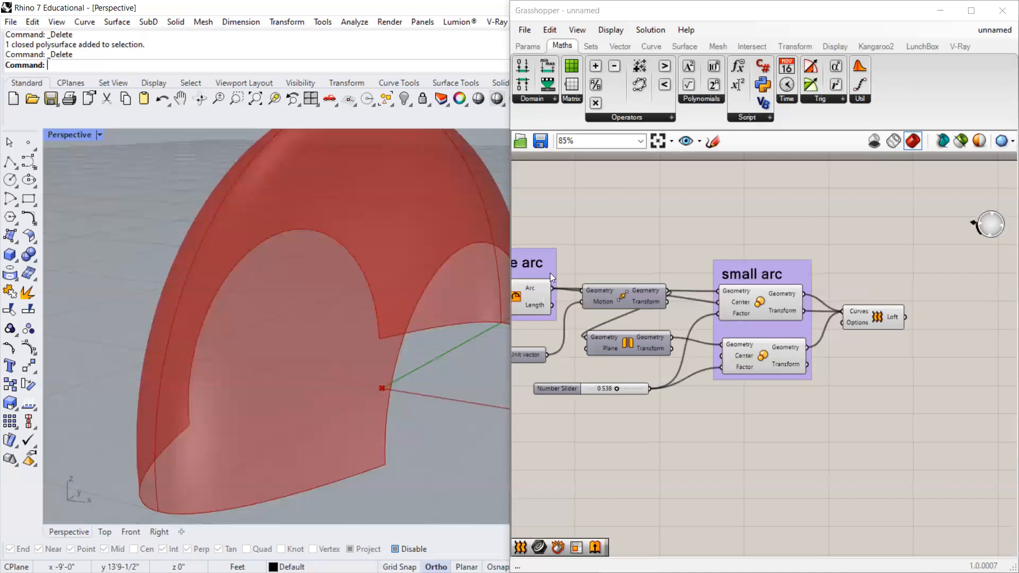
Shift the Loft component slightly down and closer to the small arc group.
scroll(651, 236, "down", 1)
scroll(825, 292, "up", 1)
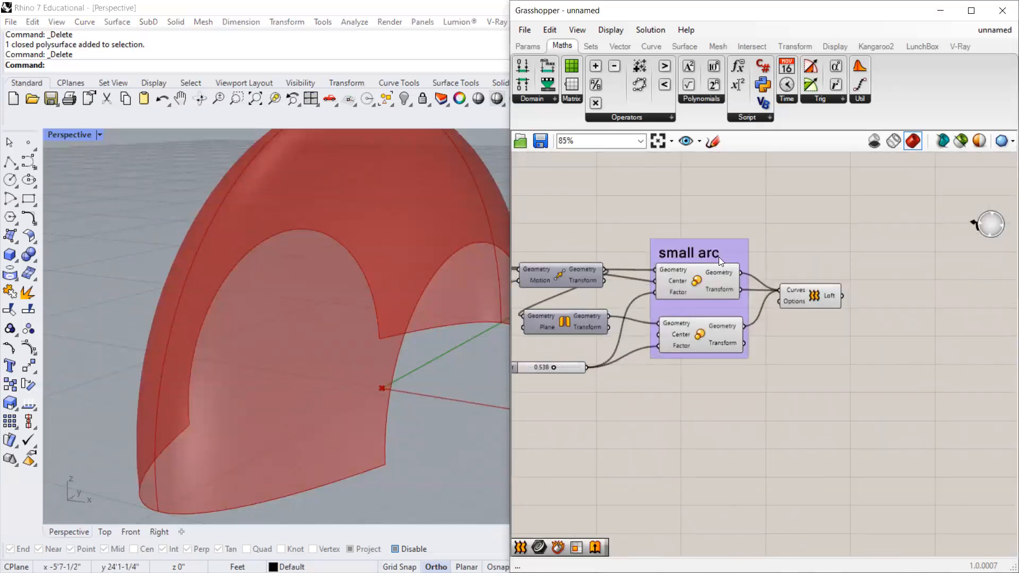
left_click_drag(817, 296, 803, 306)
left_click(818, 253)
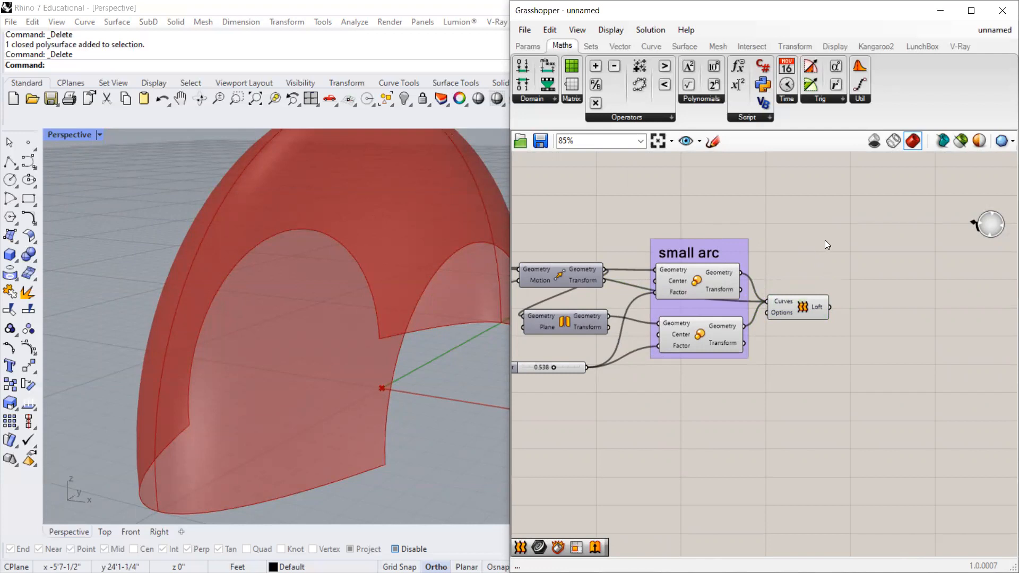
double_click(826, 244)
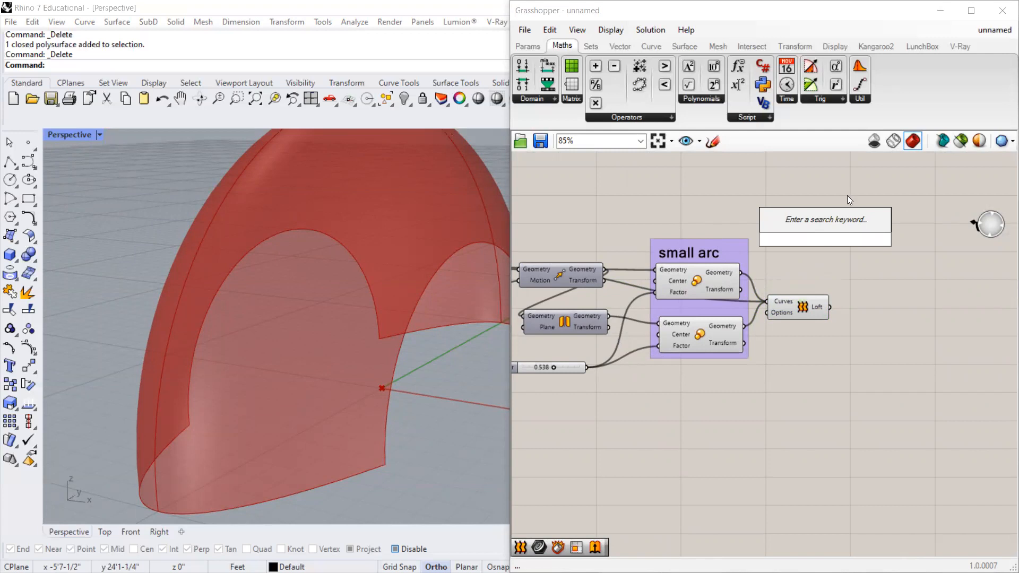
type("OFF")
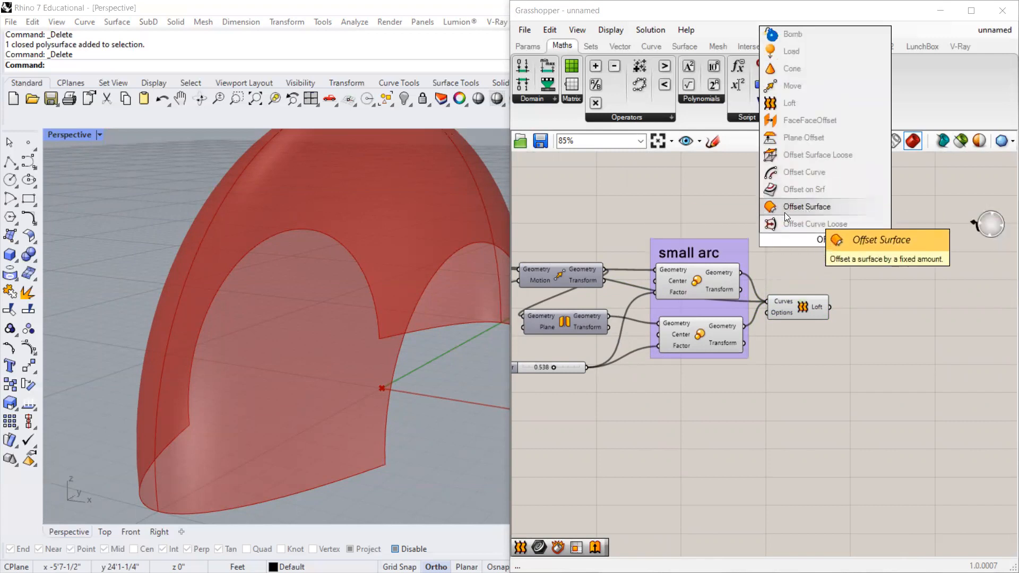
key("Escape")
Add an Offset Surface component after the Loft and connect the Loft output to its Surface input.
left_click(680, 47)
left_click(834, 99)
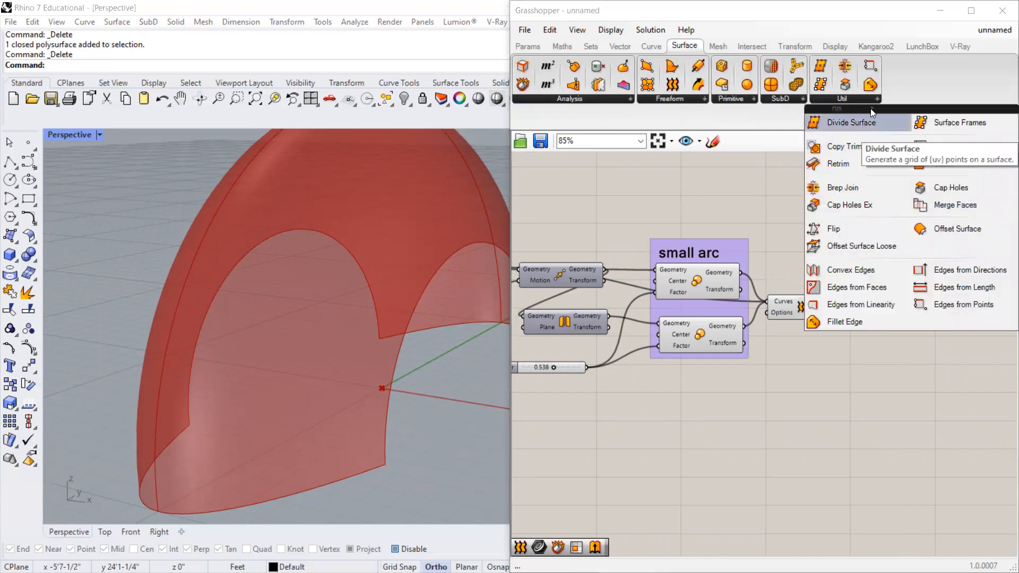
left_click(950, 228)
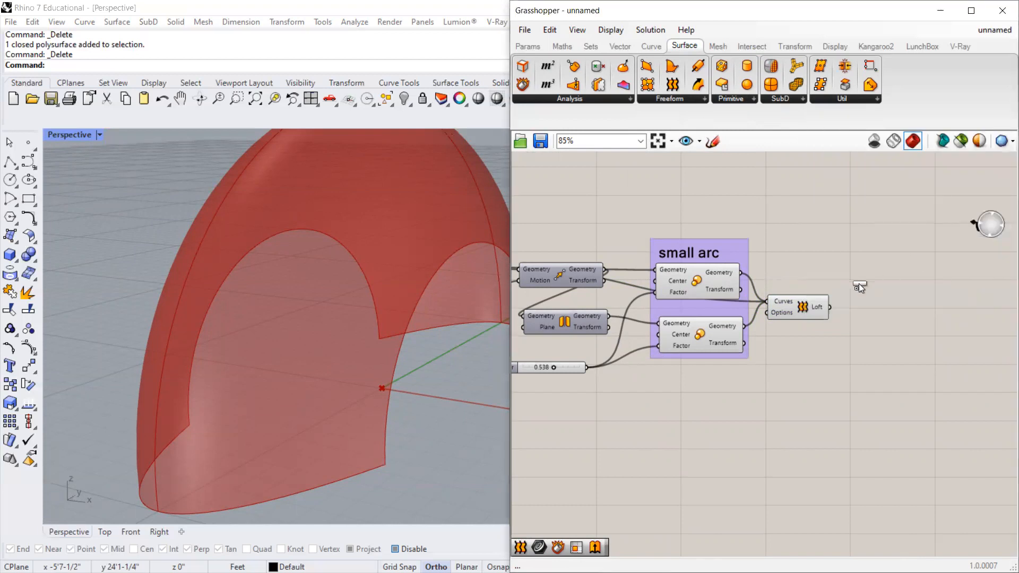
left_click(891, 310)
left_click_drag(891, 309, 890, 318)
left_click_drag(829, 307, 858, 303)
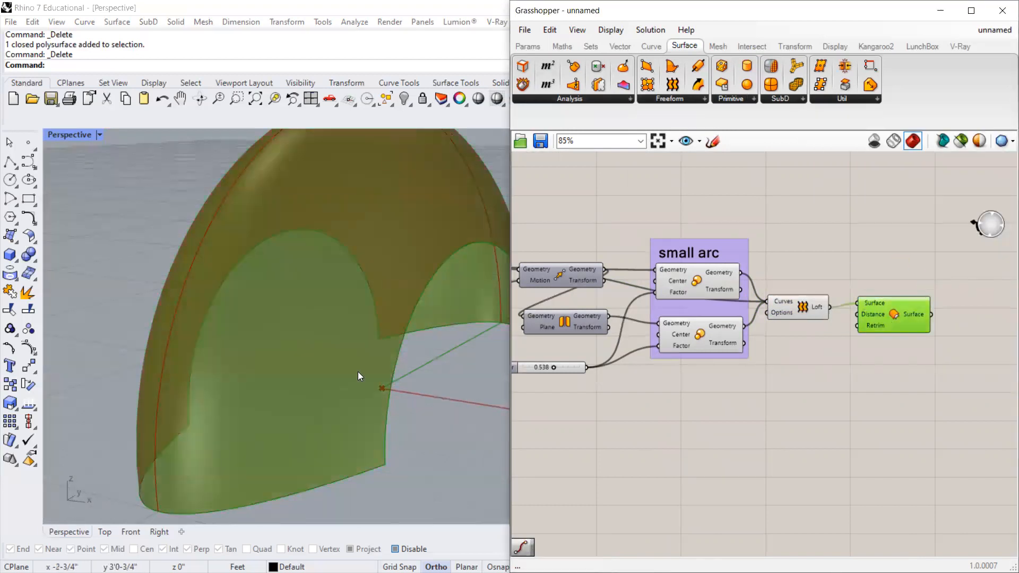
Examine the offset surface against the lofted shell from several angles and distances.
scroll(383, 421, "down", 2)
right_click_drag(382, 421, 449, 431)
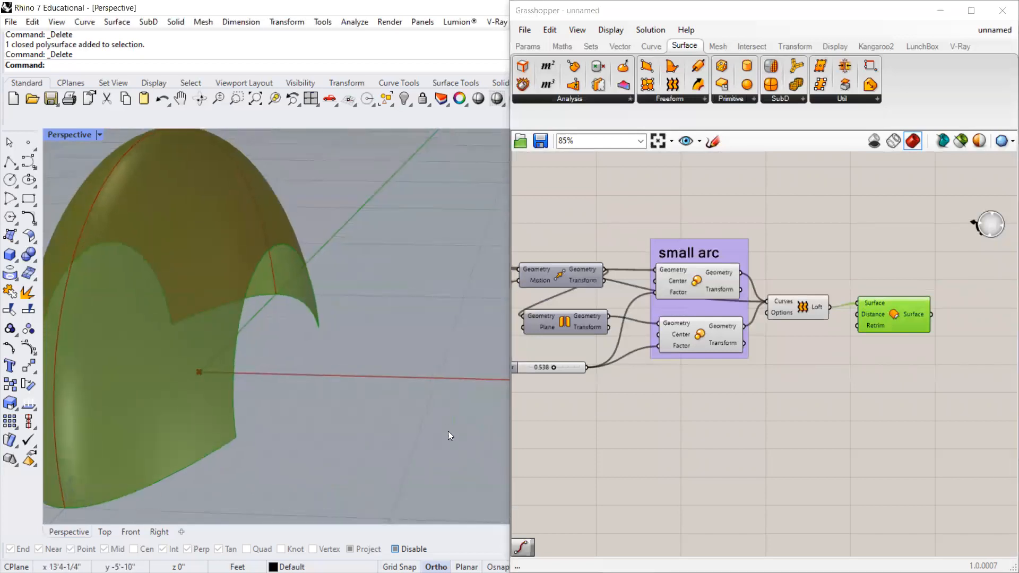
scroll(448, 430, "down", 2)
scroll(356, 341, "up", 5)
scroll(357, 341, "up", 1)
right_click_drag(360, 354, 434, 325)
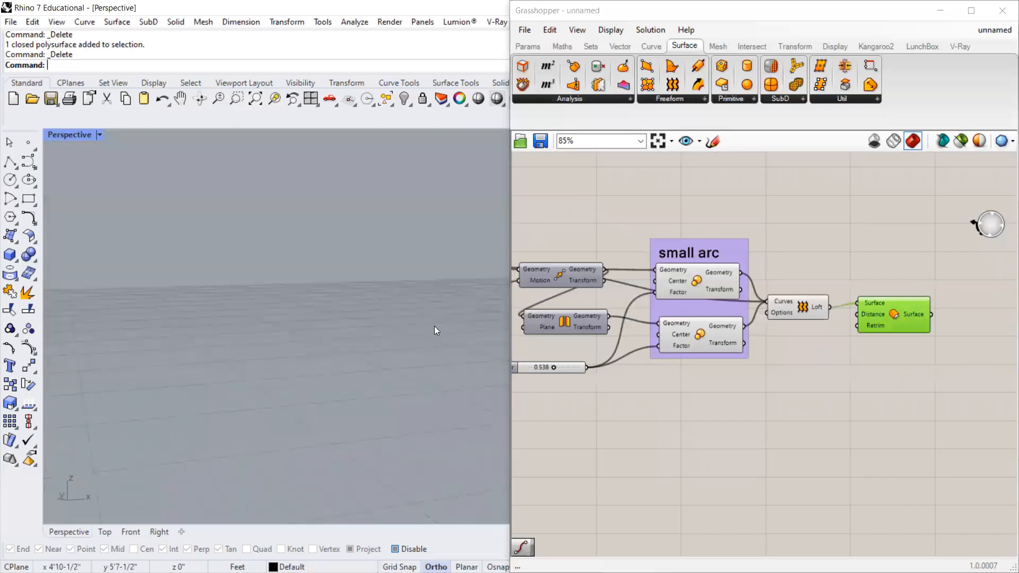
scroll(334, 350, "down", 5)
right_click_drag(333, 349, 404, 372)
scroll(336, 478, "up", 8)
right_click_drag(335, 478, 361, 459)
scroll(213, 392, "down", 5)
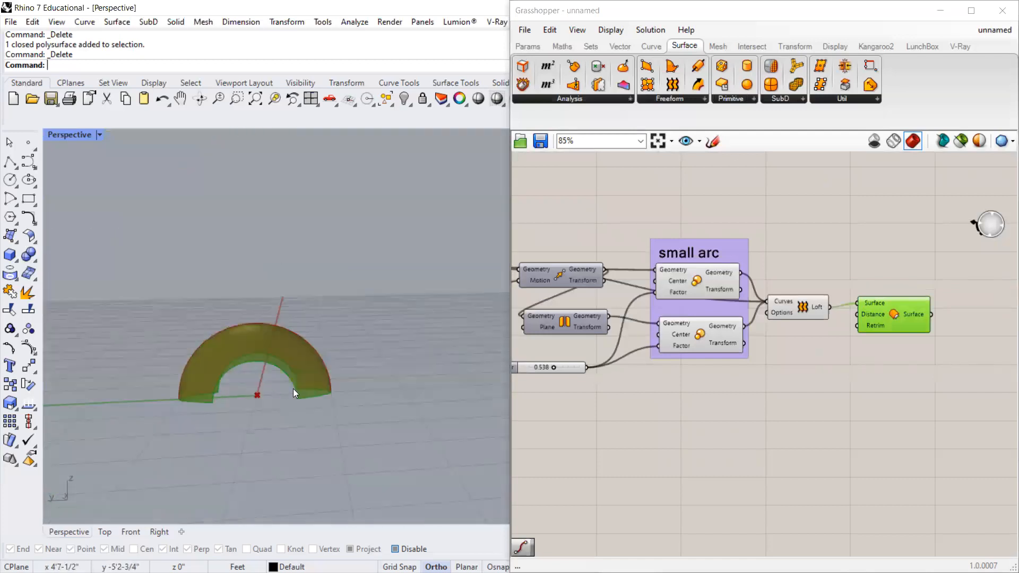
Shift the Offset Surface component slightly down relative to the Loft component.
right_click_drag(293, 389, 426, 407)
scroll(384, 423, "up", 6)
scroll(383, 423, "up", 4)
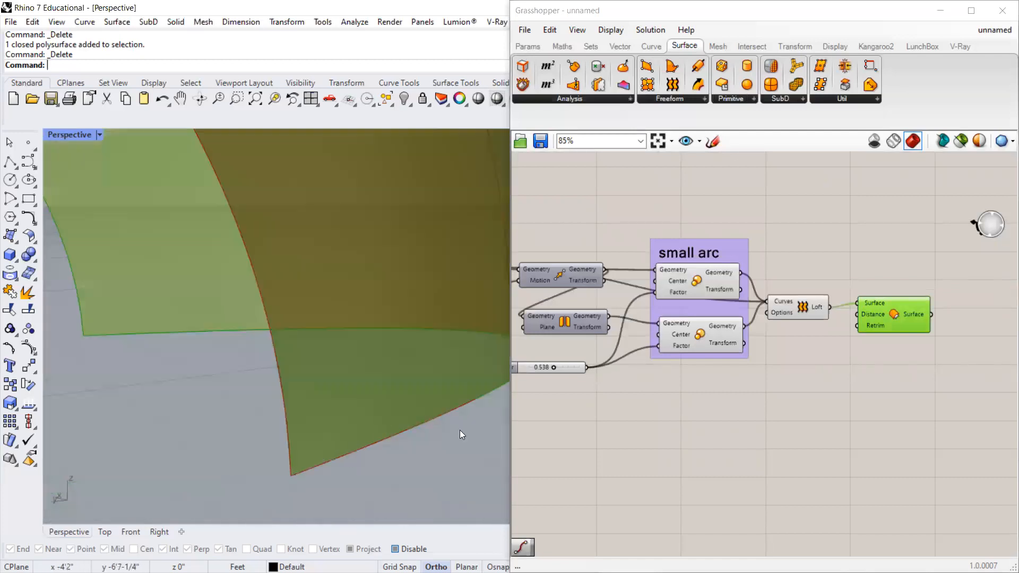
left_click_drag(873, 331, 866, 343)
scroll(866, 343, "up", 3)
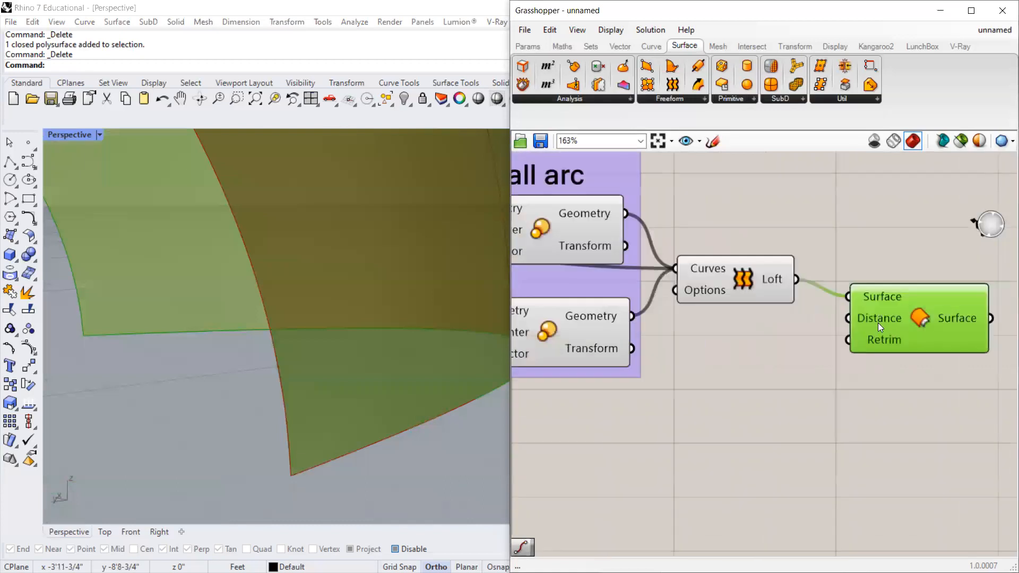
scroll(899, 345, "down", 5)
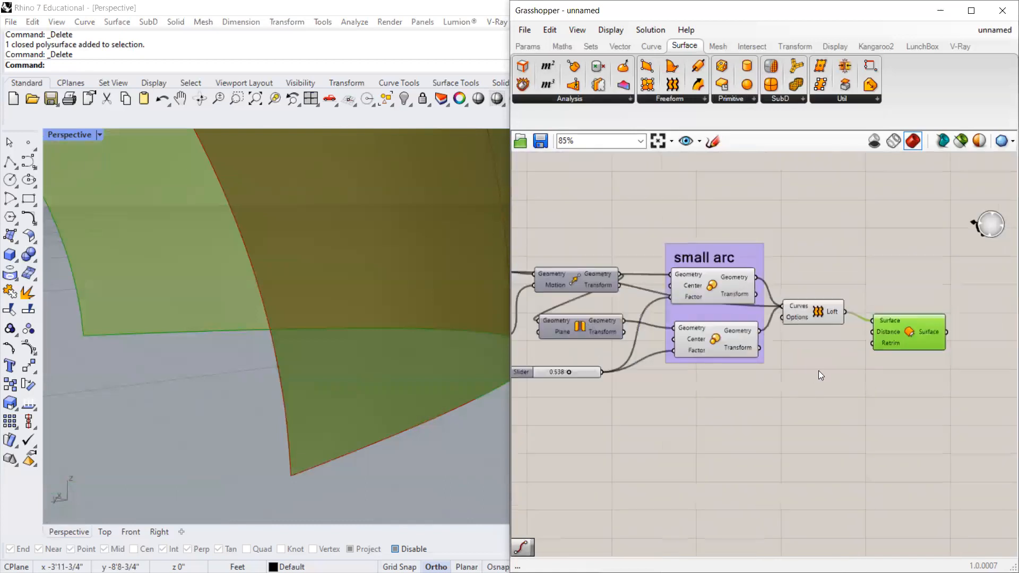
Add a Number Slider and place it below the Loft component and the small arc group.
double_click(812, 383)
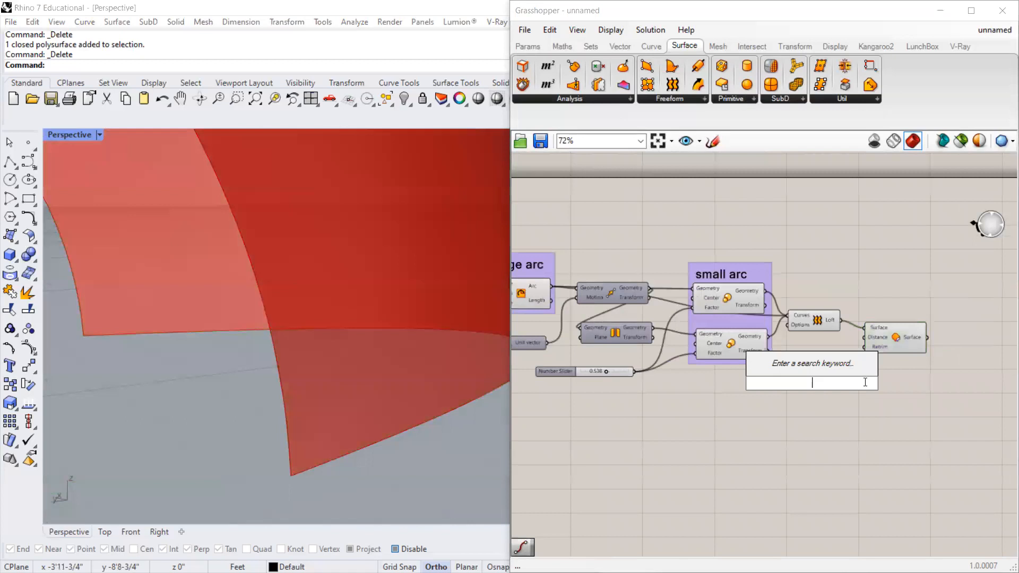
type("NUMBER")
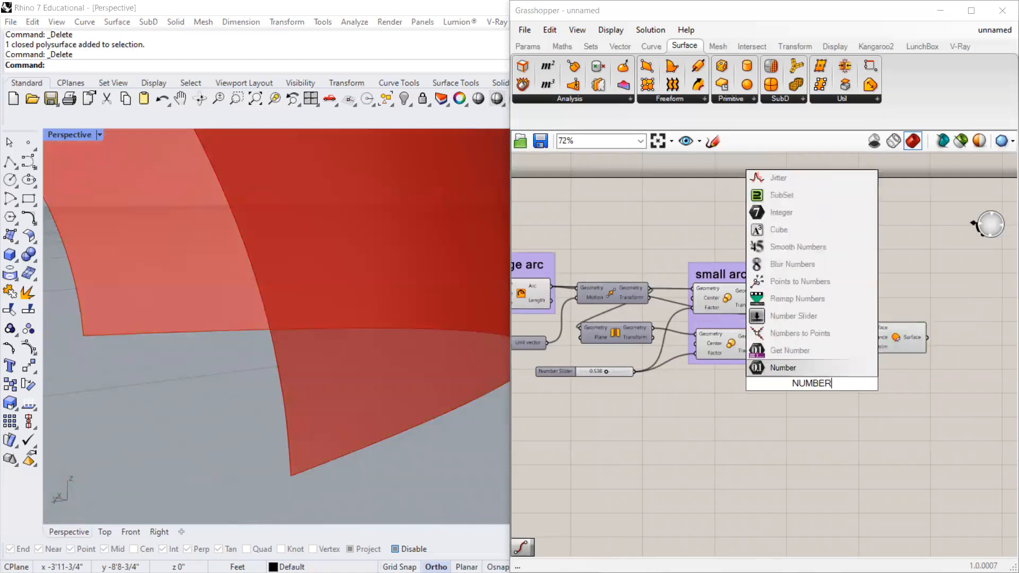
key("Up")
key("Up")
key("Up")
key("Return")
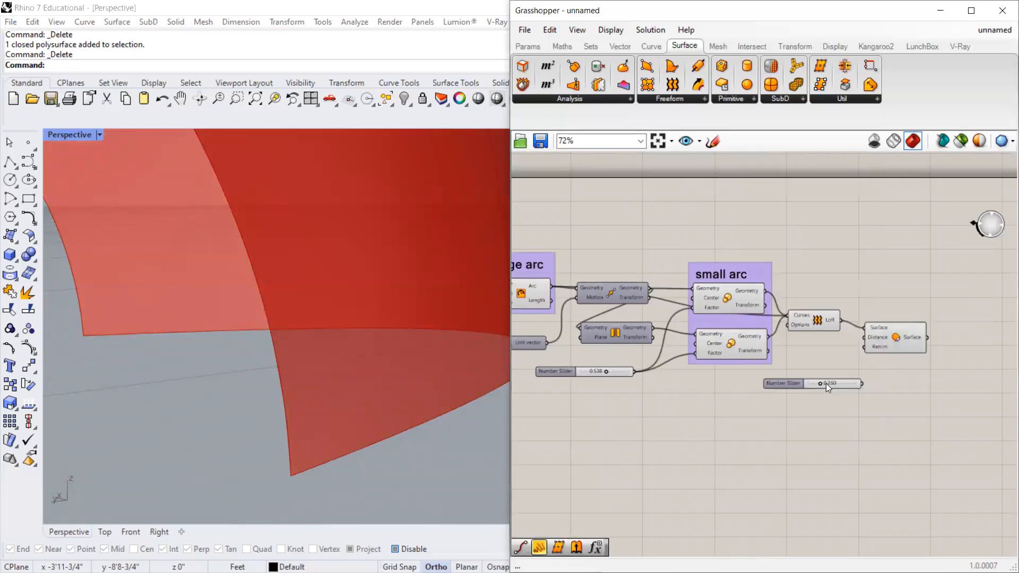
scroll(821, 385, "up", 2)
left_click(740, 390)
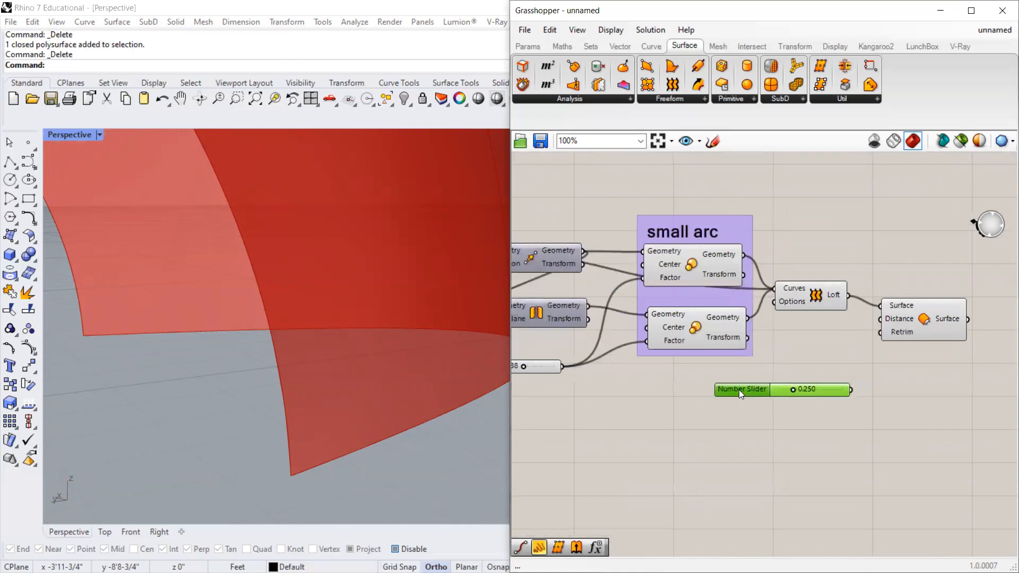
left_click_drag(753, 391, 738, 388)
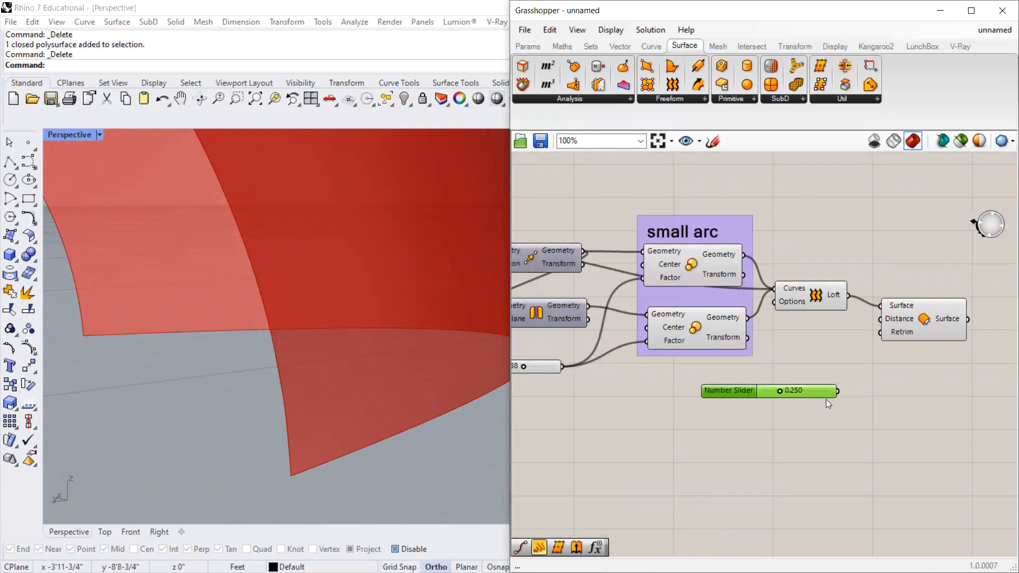
scroll(825, 399, "up", 2)
Set the new Number Slider's maximum to 3.
double_click(814, 391)
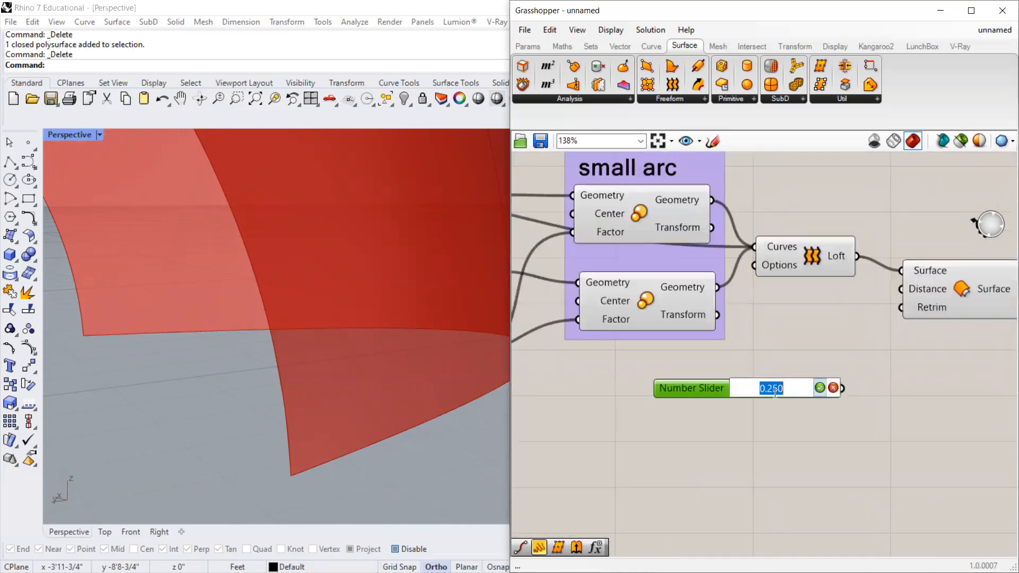
double_click(685, 392)
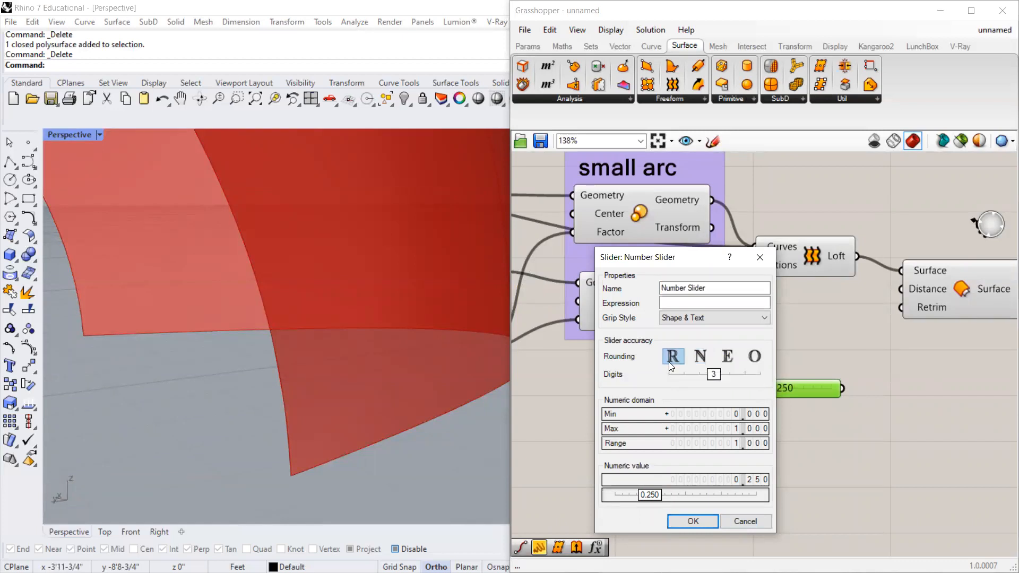
double_click(730, 431)
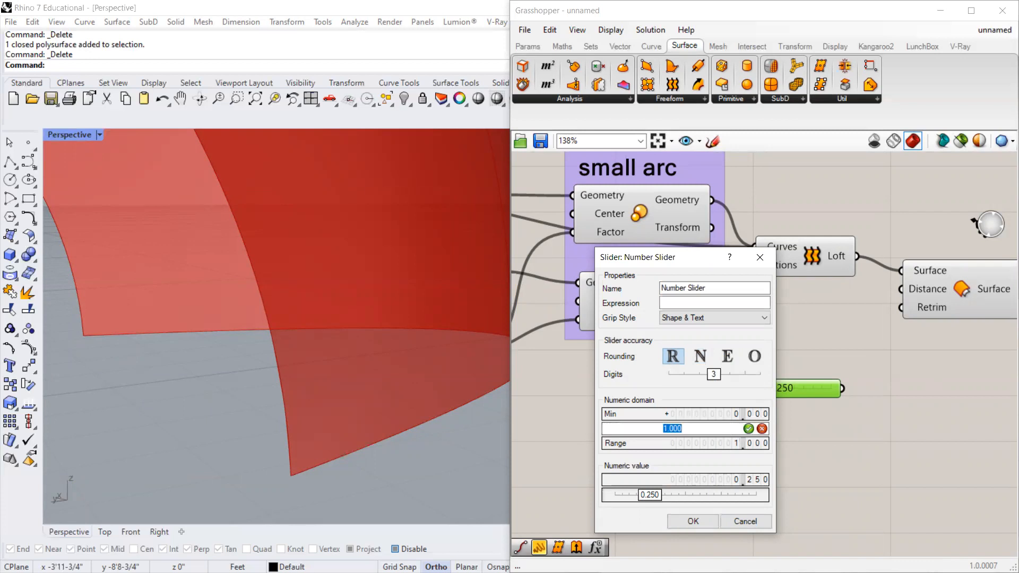
type("3")
key("Return")
key("Return")
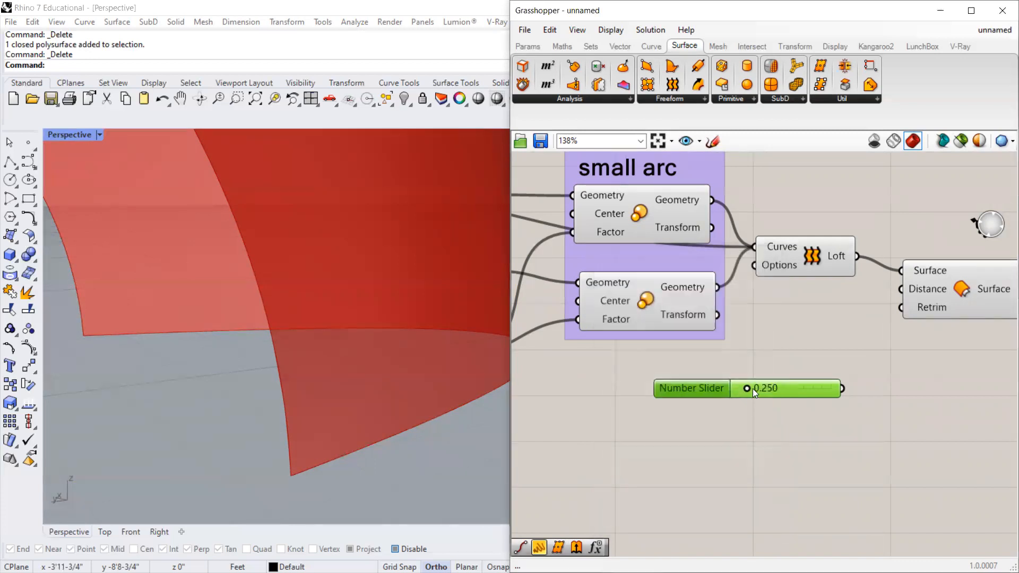
Connect the new slider to the Offset Surface component's Distance input and set it to 0.446.
left_click_drag(764, 387, 765, 388)
left_click_drag(842, 389, 900, 289)
mouse_move(769, 385)
left_mouse_down()
mouse_move(751, 388)
mouse_move(764, 390)
left_mouse_up()
scroll(297, 408, "down", 10)
scroll(287, 410, "up", 7)
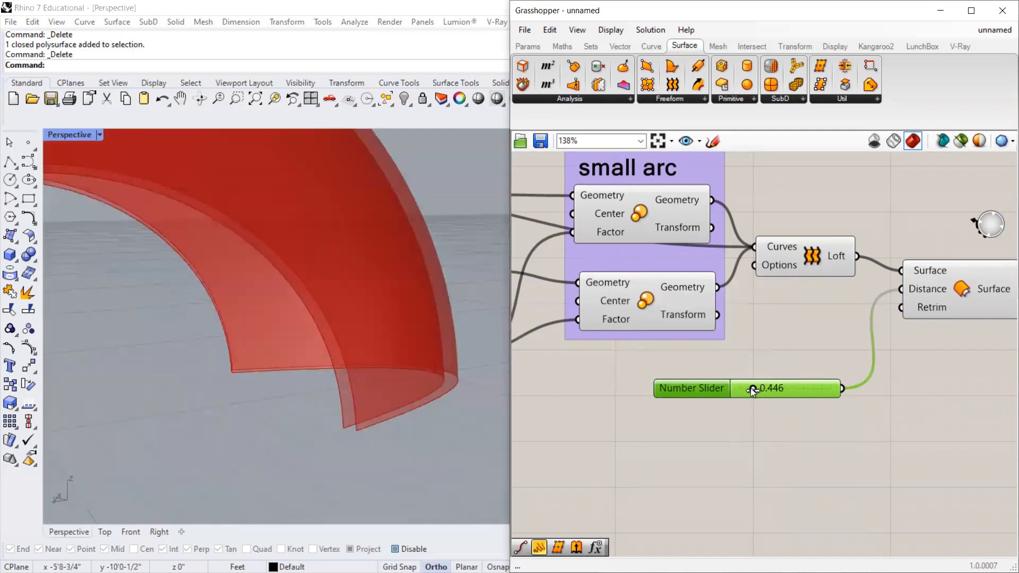
Turn off the Loft component's preview and set the offset distance slider to 0.316.
right_click(812, 255)
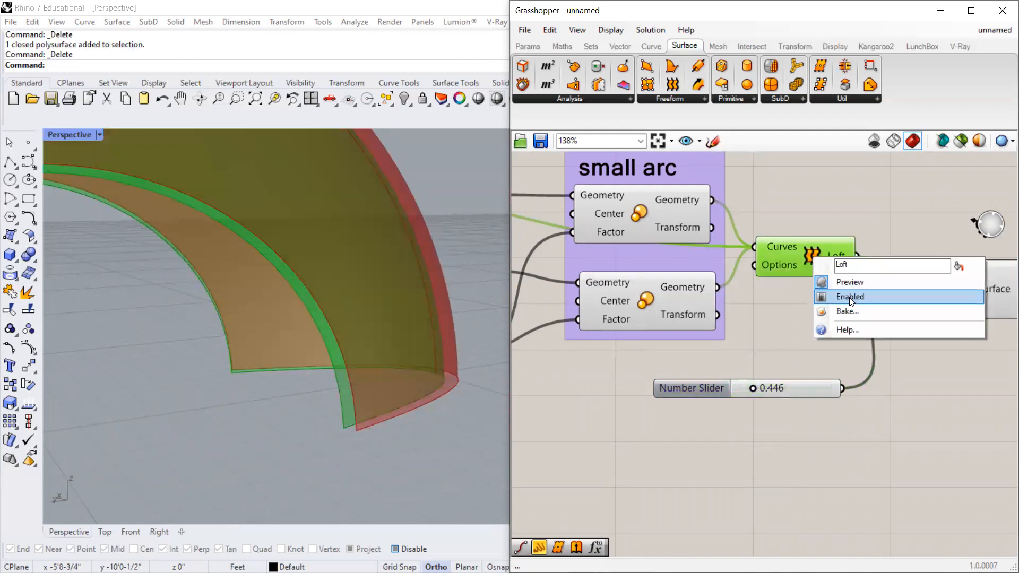
left_click(849, 282)
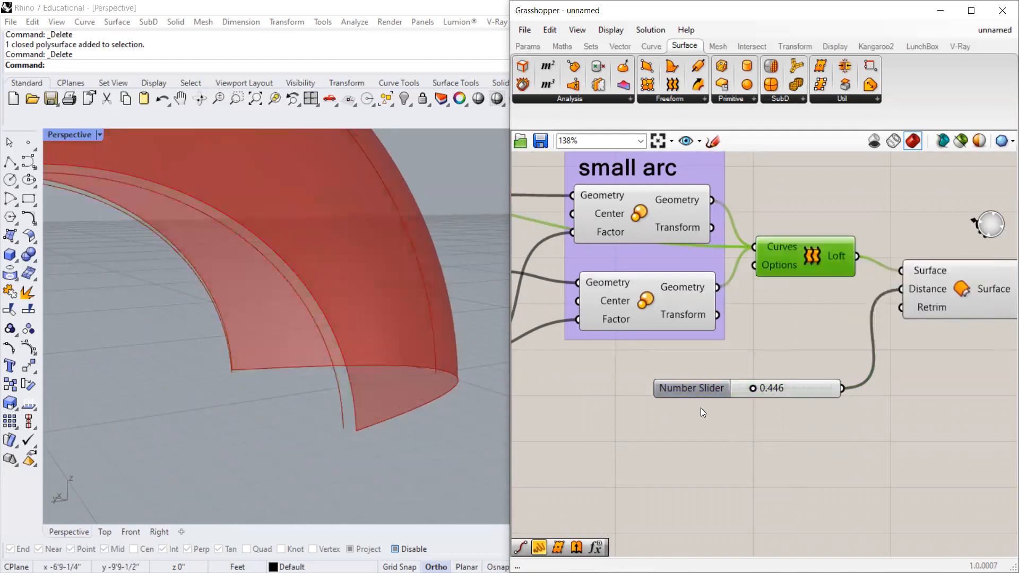
left_click_drag(755, 391, 751, 389)
Add a Scribble above the Offset Surface component with the text "skin".
scroll(570, 441, "down", 2)
left_click(819, 352)
double_click(797, 297)
type("scri")
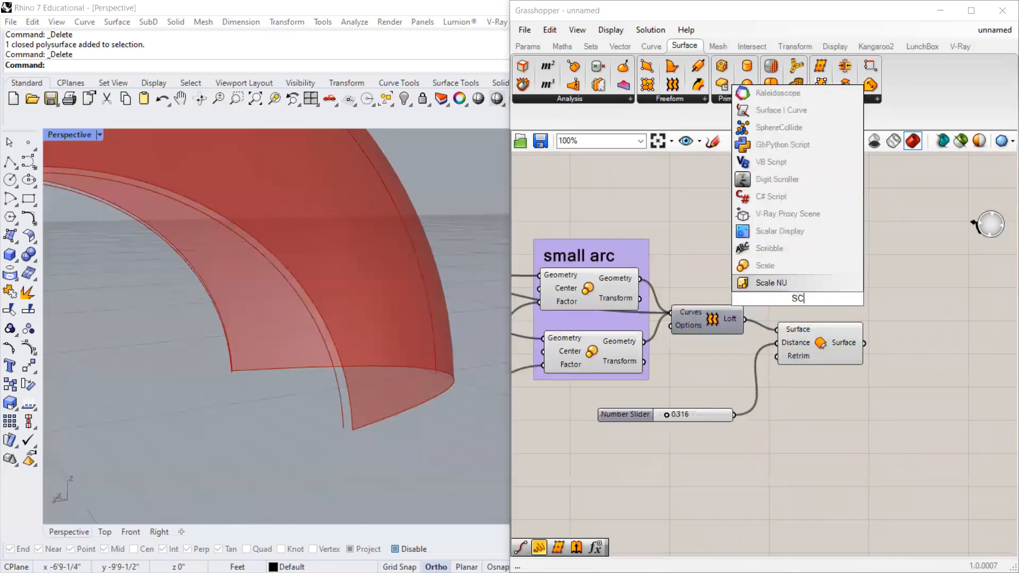
key("Return")
double_click(797, 299)
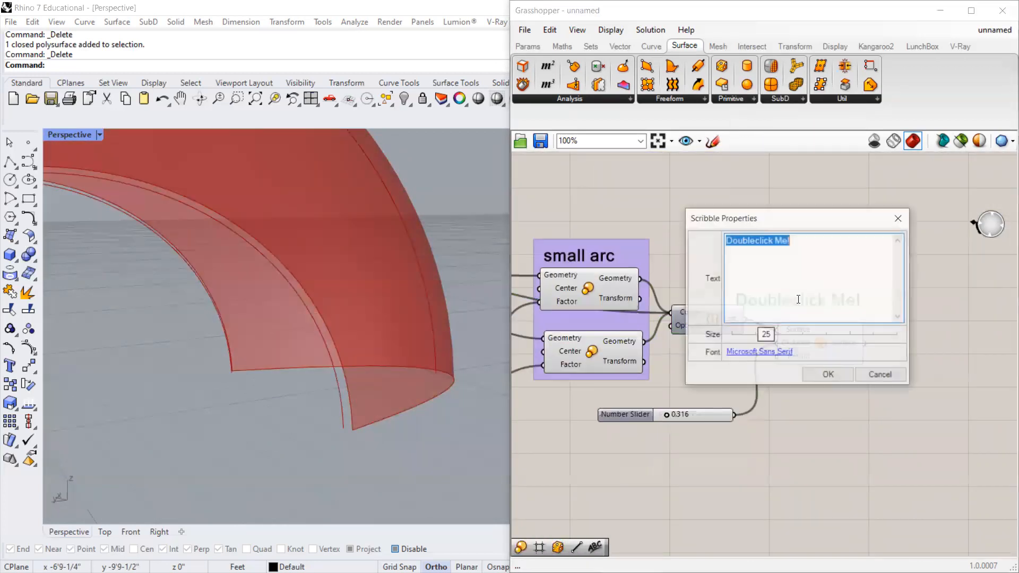
type("SKIN")
key("BackSpace")
key("BackSpace")
key("BackSpace")
key("BackSpace")
type("S")
key("BackSpace")
type("skin")
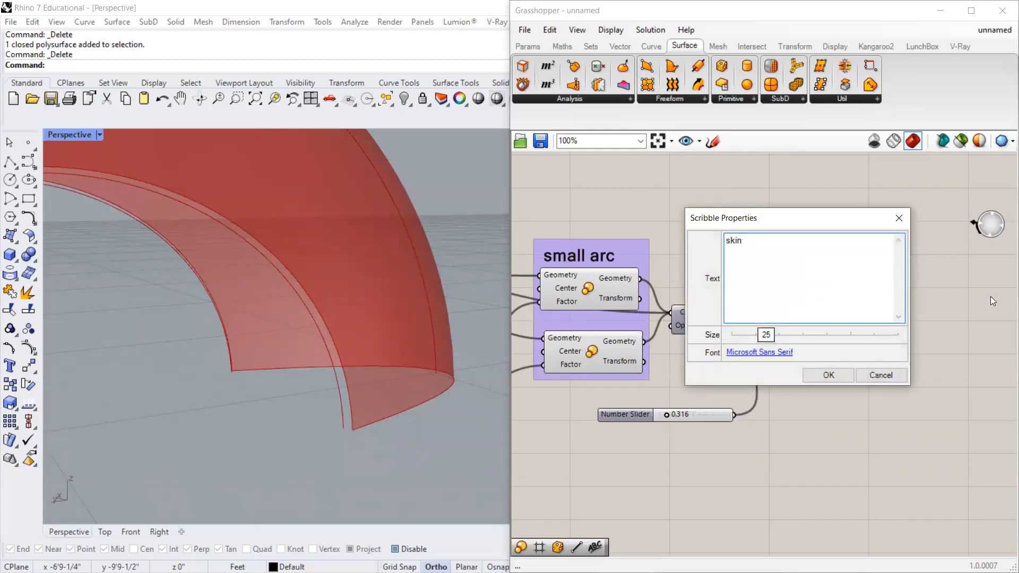
left_click(830, 376)
Group the skin label with the Offset Surface component and align the label above it.
left_click_drag(866, 269, 774, 404)
key("ctrl+g")
left_click(860, 280)
left_click_drag(803, 306, 796, 306)
Examine the offset skin surface in the Rhino viewport with its component highlighted and cleared.
left_click(815, 340)
scroll(392, 391, "down", 5)
right_click_drag(392, 391, 332, 356)
scroll(332, 356, "up", 5)
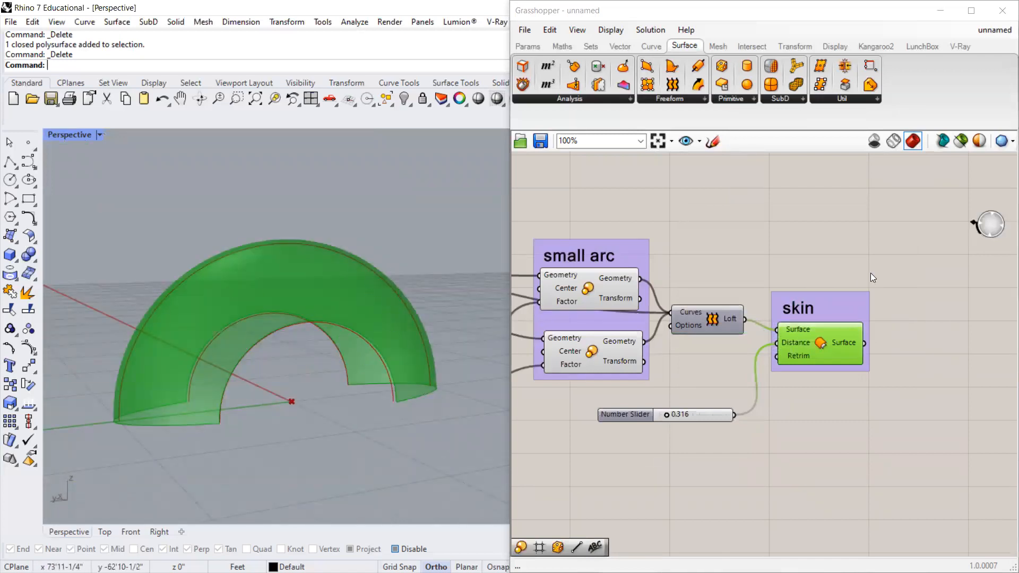
left_click(817, 256)
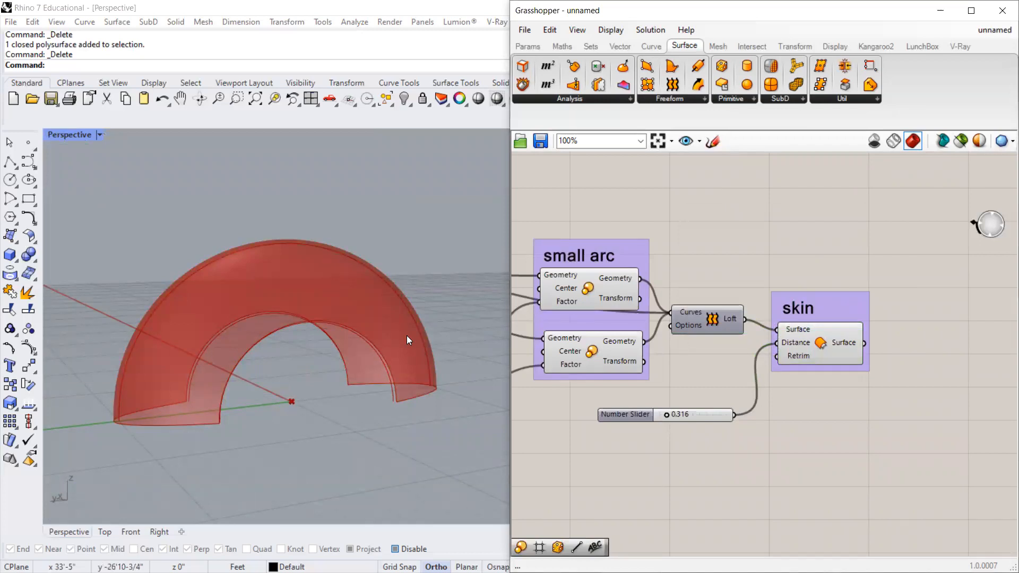
scroll(290, 392, "up", 5)
scroll(285, 391, "down", 5)
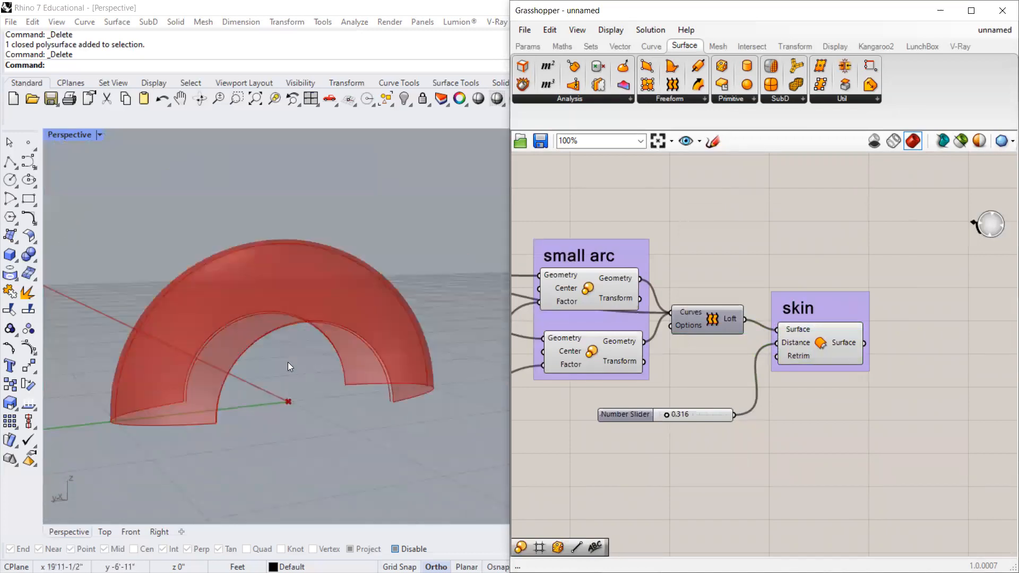
scroll(287, 367, "up", 3)
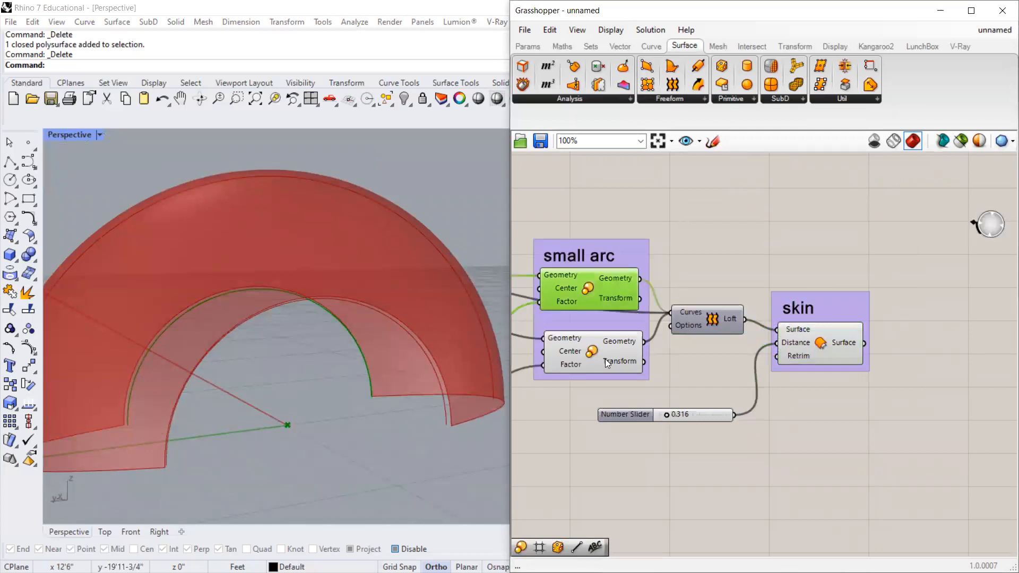
Highlight the second scaled arc and examine how it borders the skin's opening from several angles and distances.
left_click(572, 368)
scroll(269, 388, "down", 5)
scroll(303, 401, "up", 5)
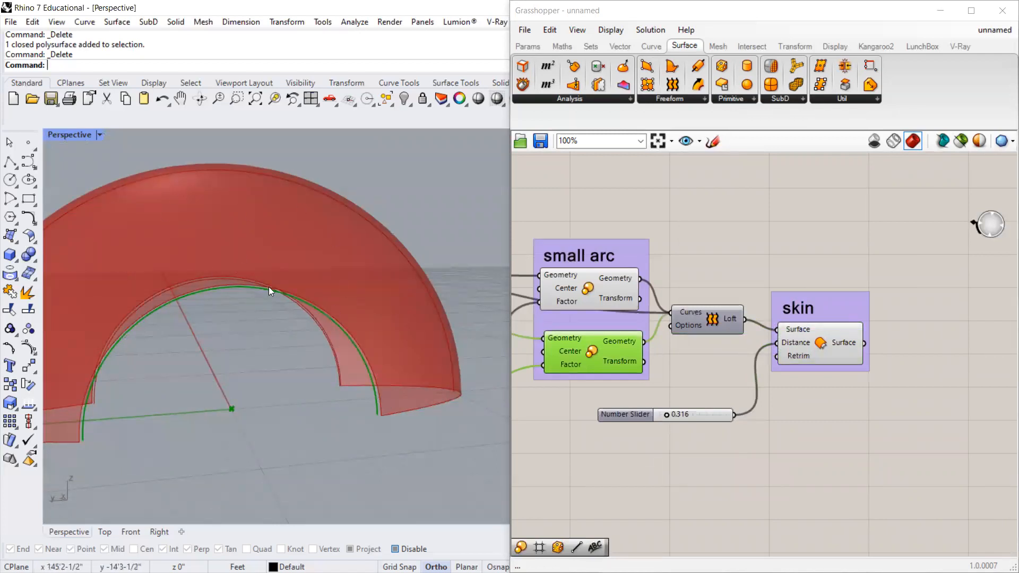
scroll(276, 344, "down", 4)
right_click_drag(277, 345, 295, 355)
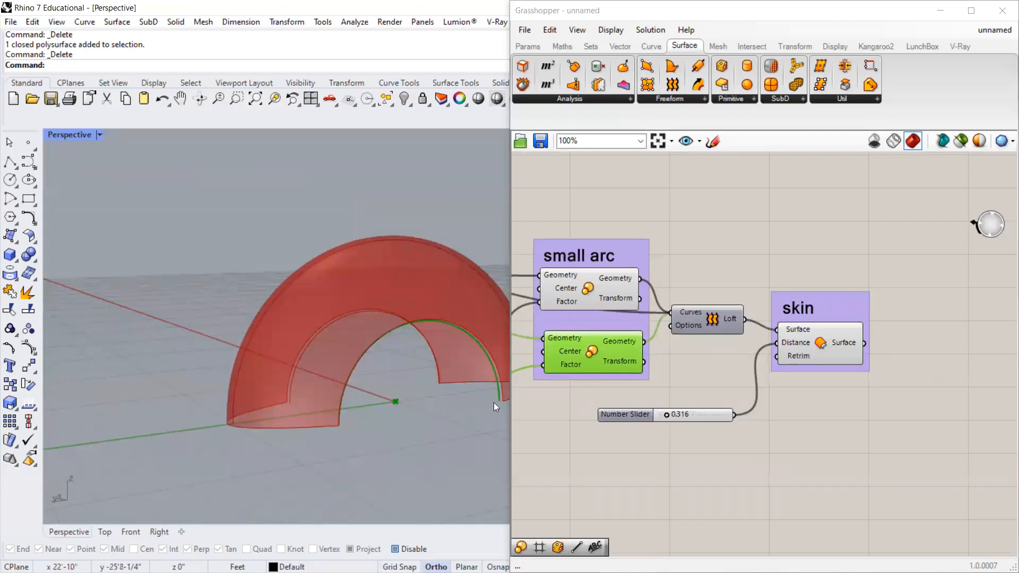
scroll(300, 407, "down", 2)
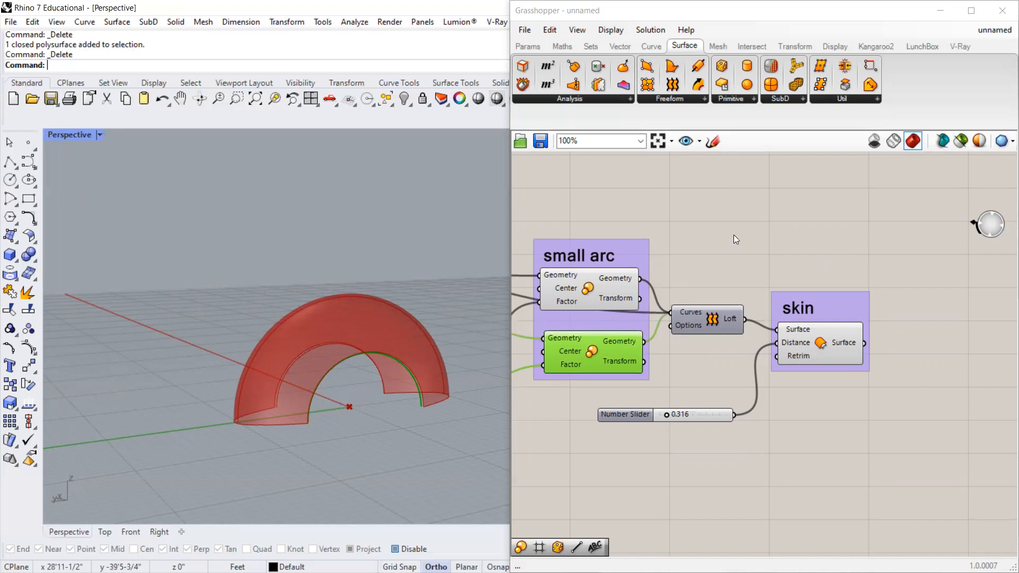
scroll(735, 239, "down", 1)
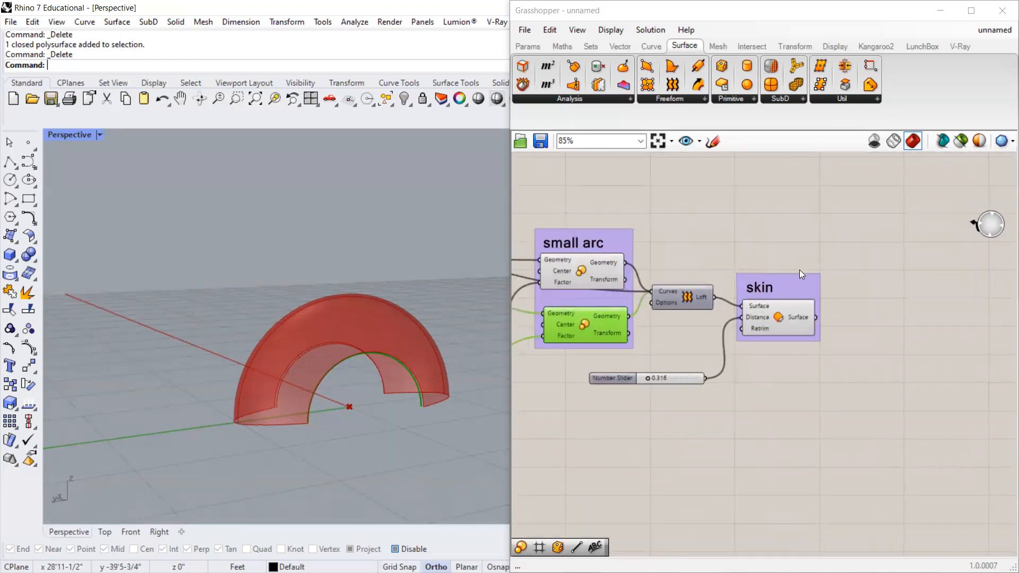
scroll(378, 369, "up", 3)
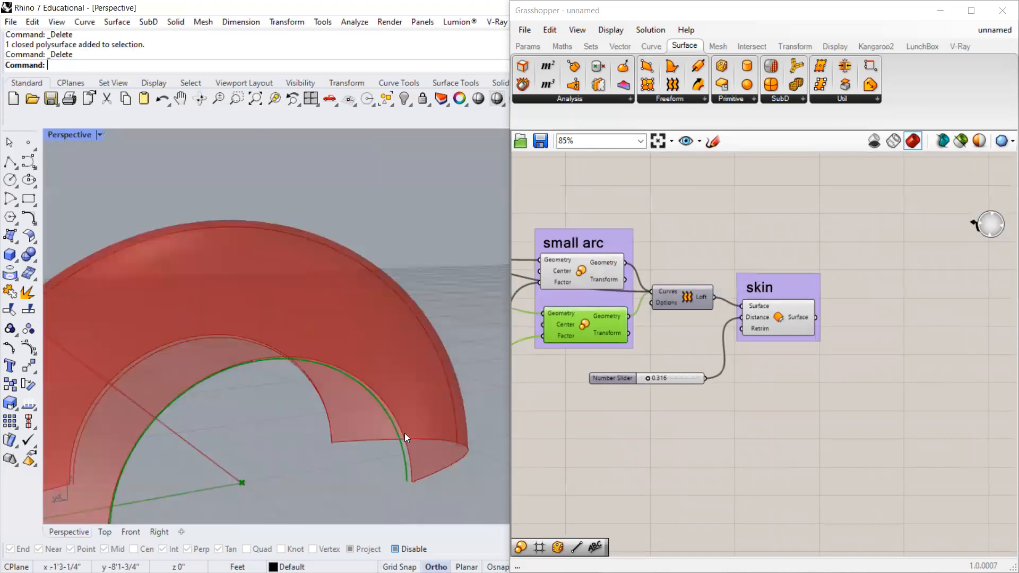
scroll(395, 467, "down", 1)
scroll(396, 472, "up", 1)
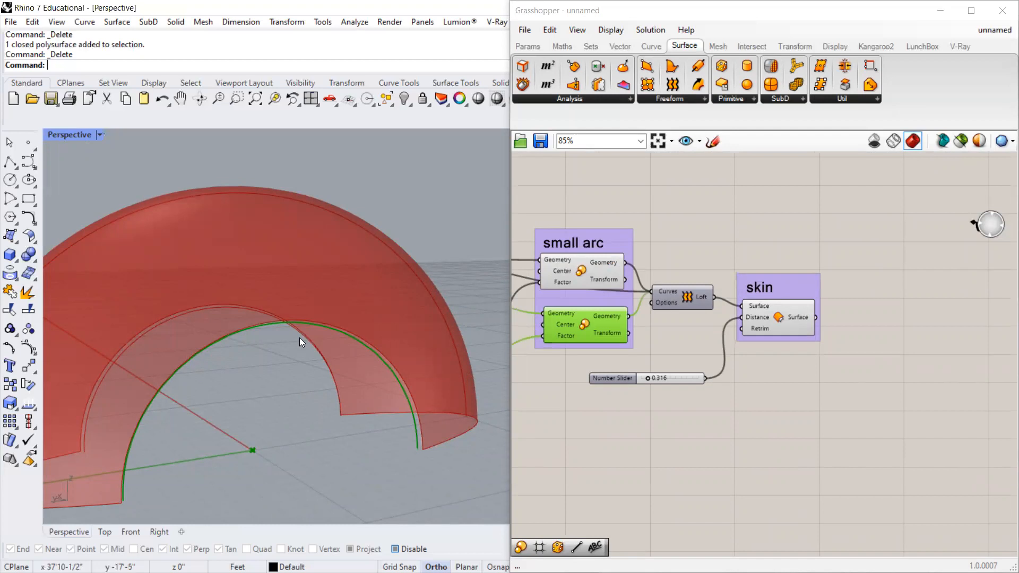
scroll(308, 335, "down", 2)
mouse_move(344, 401)
right_mouse_down()
mouse_move(303, 406)
mouse_move(346, 403)
right_mouse_up()
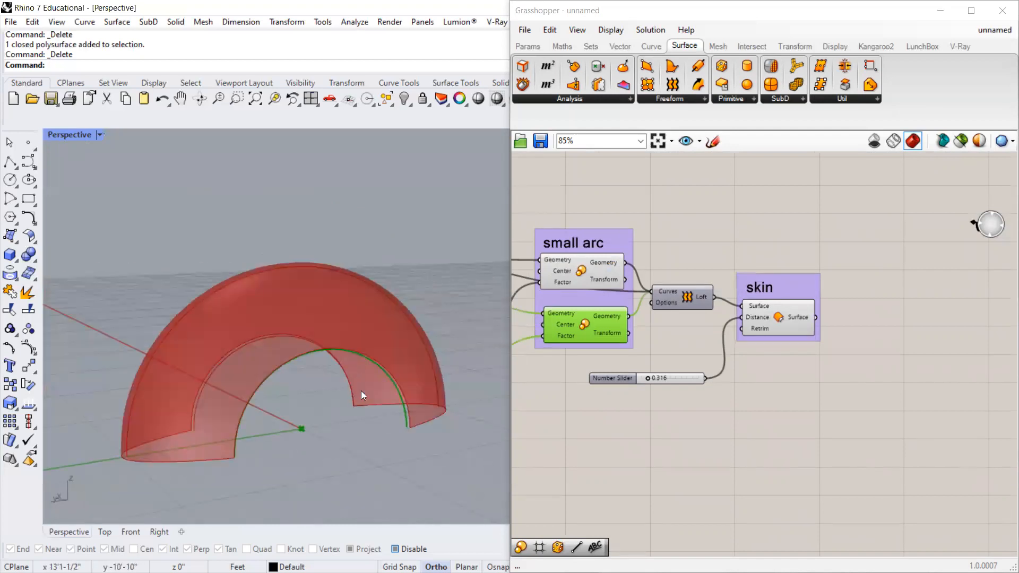
right_click_drag(206, 450, 258, 445)
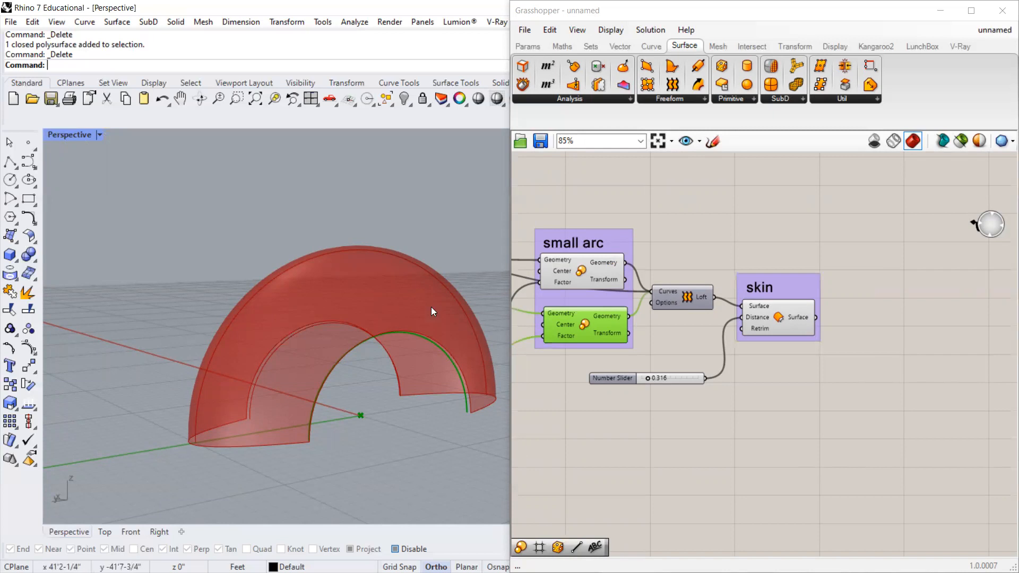
right_click_drag(303, 191, 356, 243)
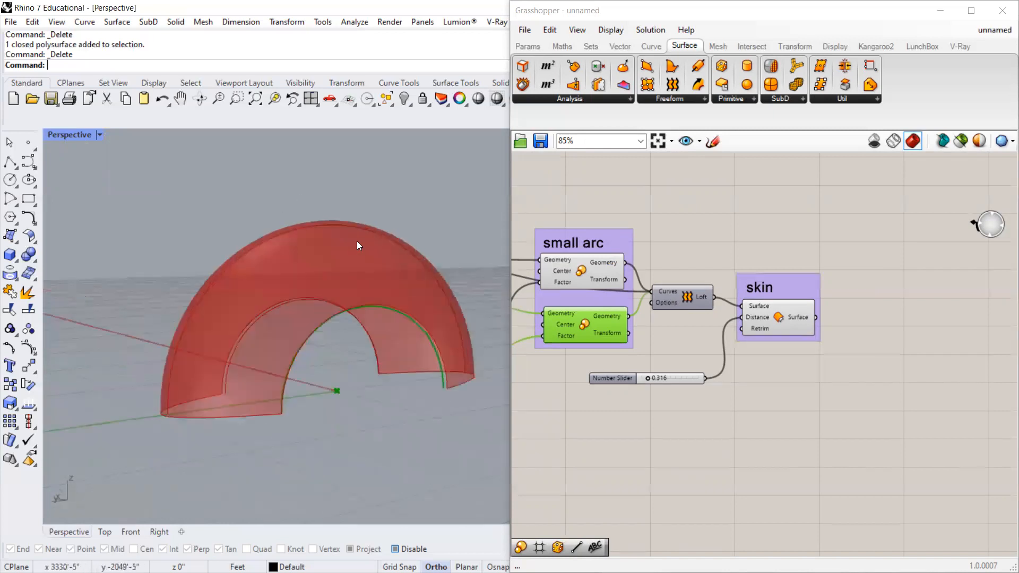
right_click_drag(395, 198, 389, 203)
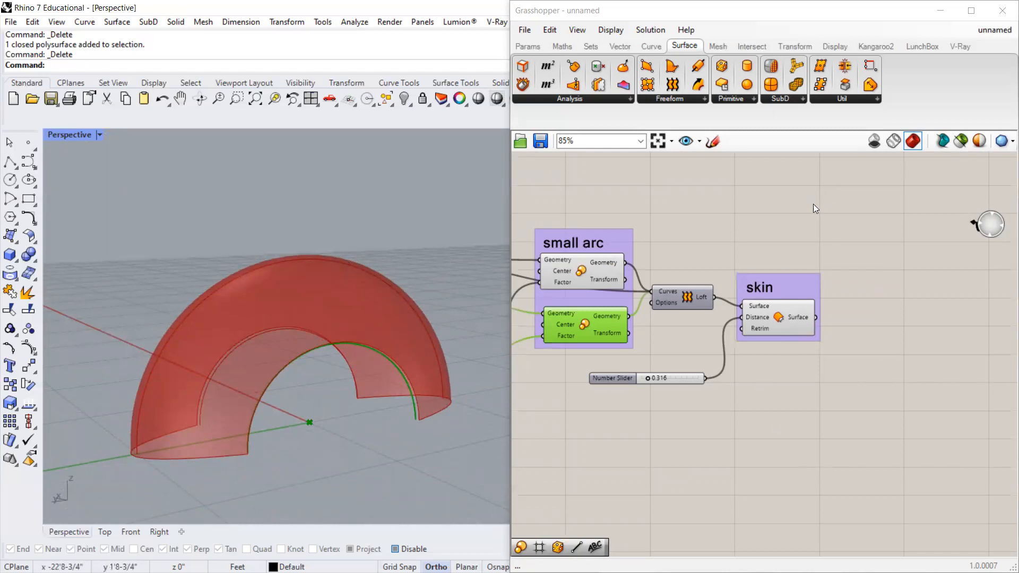
Select the skin group and shift it slightly up on the canvas.
left_click(762, 280)
left_click_drag(777, 283, 776, 280)
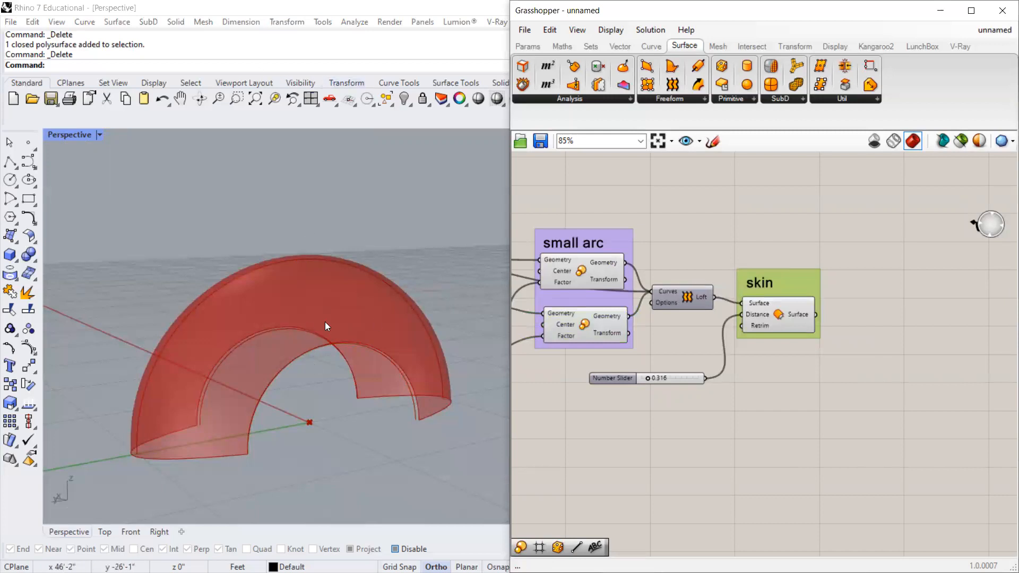
scroll(243, 247, "up", 2)
scroll(315, 283, "down", 5)
scroll(315, 278, "up", 4)
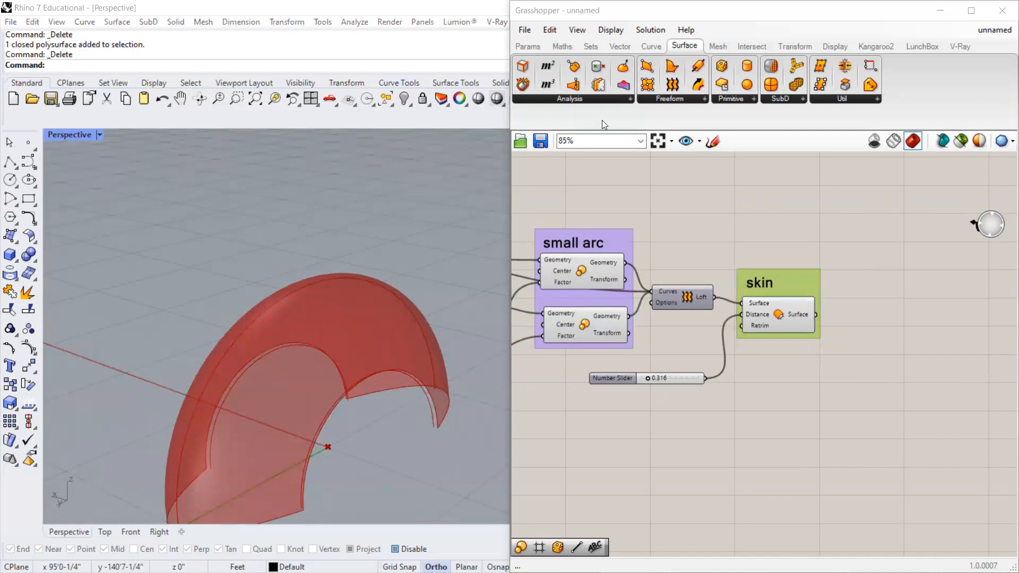
left_click_drag(300, 508, 432, 424)
left_click_drag(209, 467, 346, 392)
mouse_move(318, 487)
left_mouse_down()
mouse_move(310, 445)
mouse_move(330, 418)
left_mouse_up()
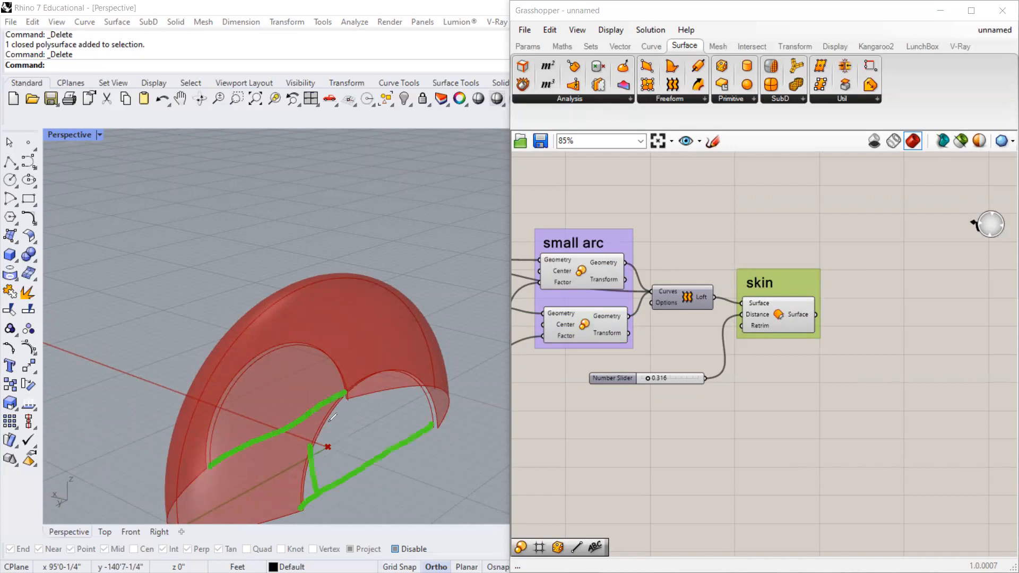
left_click_drag(349, 466, 344, 401)
mouse_move(371, 450)
left_mouse_down()
mouse_move(360, 385)
mouse_move(388, 385)
left_mouse_up()
mouse_move(415, 431)
left_mouse_down()
mouse_move(417, 378)
mouse_move(357, 273)
left_mouse_up()
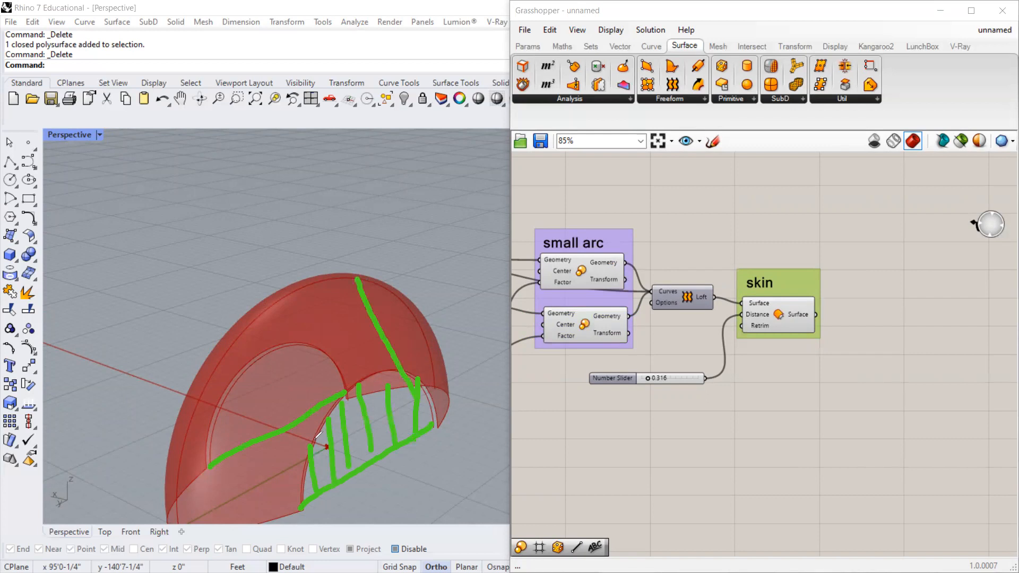
left_click_drag(386, 390, 337, 280)
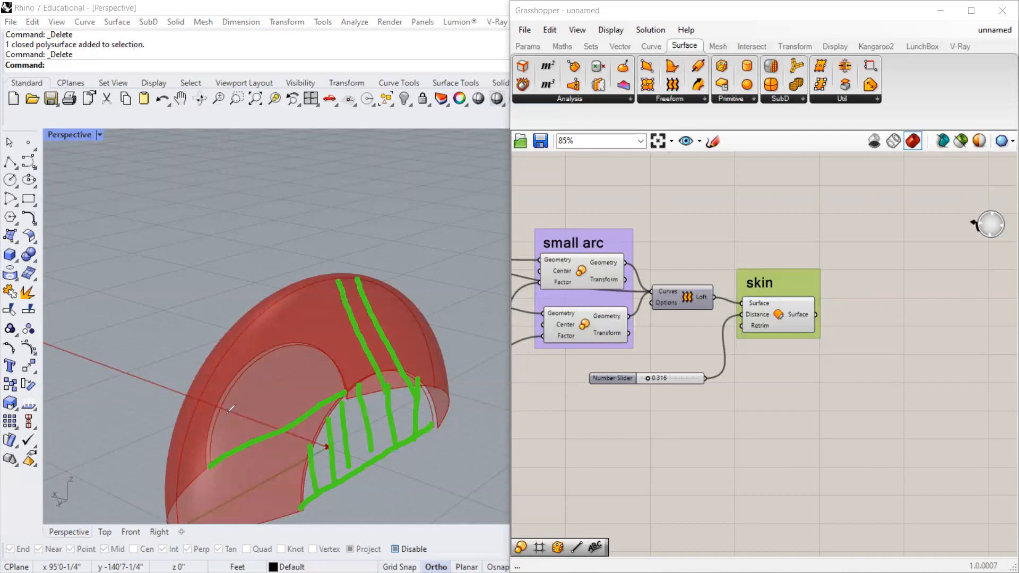
left_click_drag(257, 376, 318, 411)
left_click_drag(234, 402, 325, 447)
left_click_drag(295, 397, 298, 296)
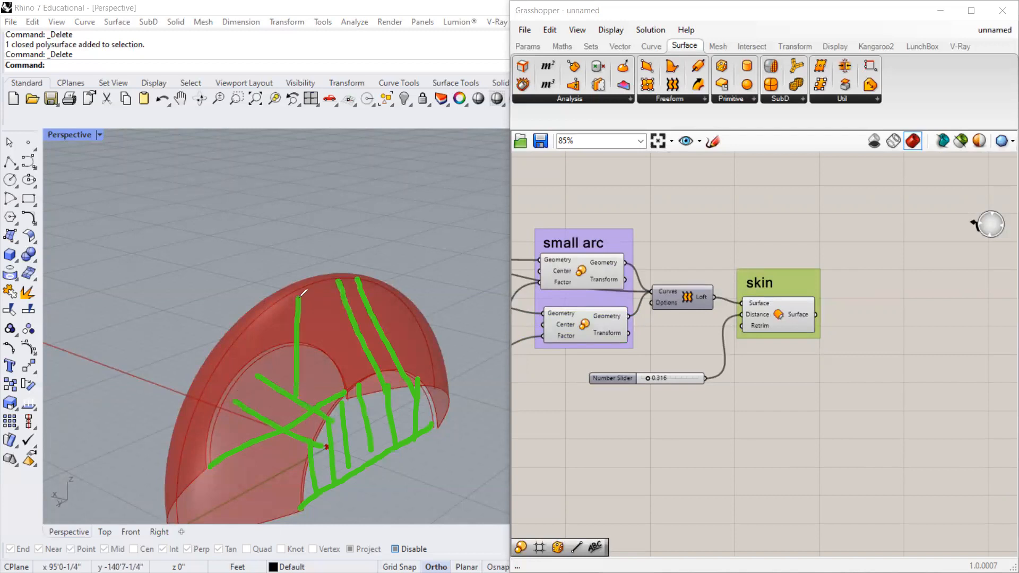
mouse_move(335, 418)
left_mouse_down()
mouse_move(312, 373)
mouse_move(296, 302)
mouse_move(247, 376)
left_mouse_up()
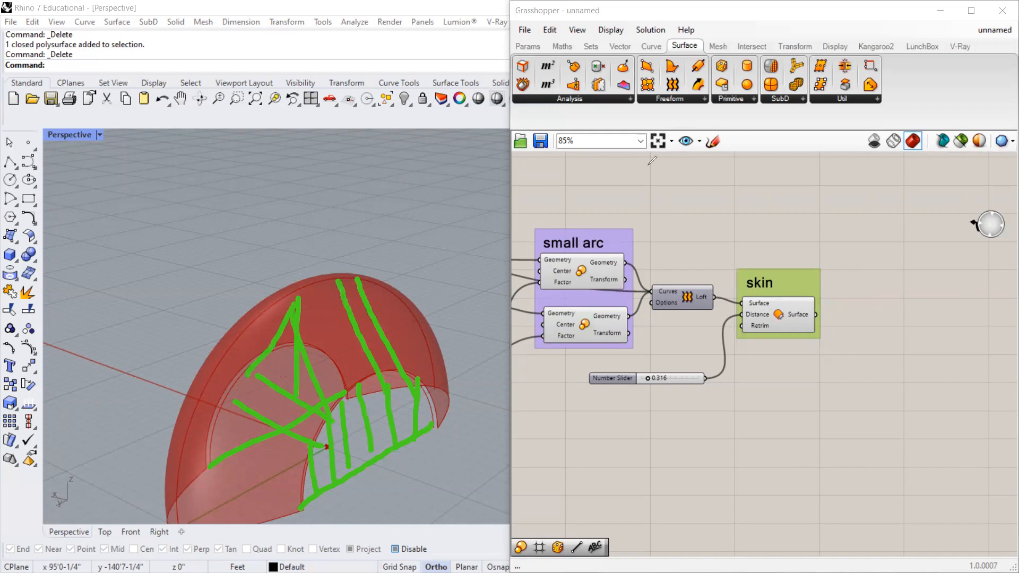
left_click(672, 102)
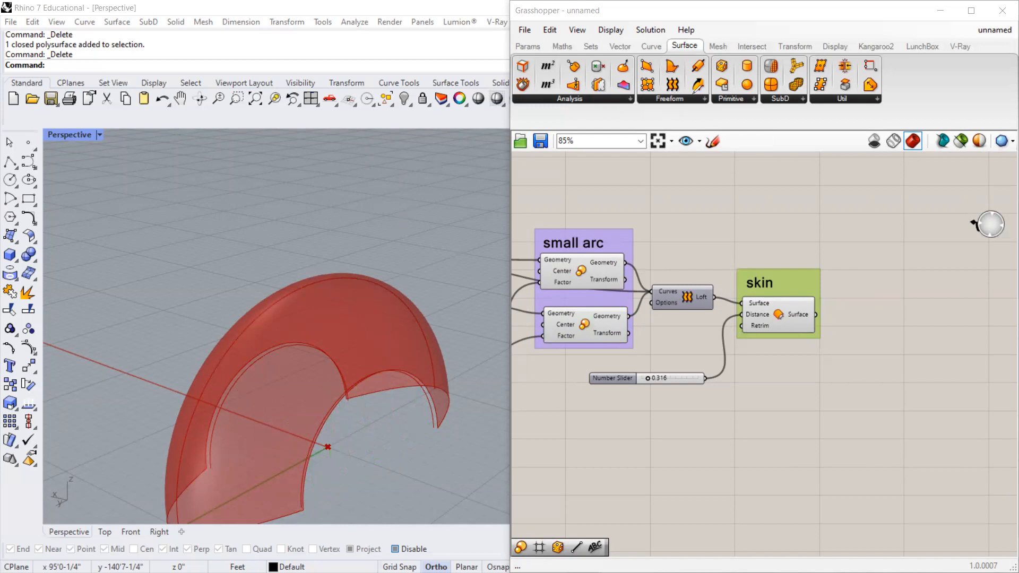
scroll(197, 213, "down", 3)
right_click_drag(284, 342, 281, 296, "shift")
scroll(283, 293, "up", 4)
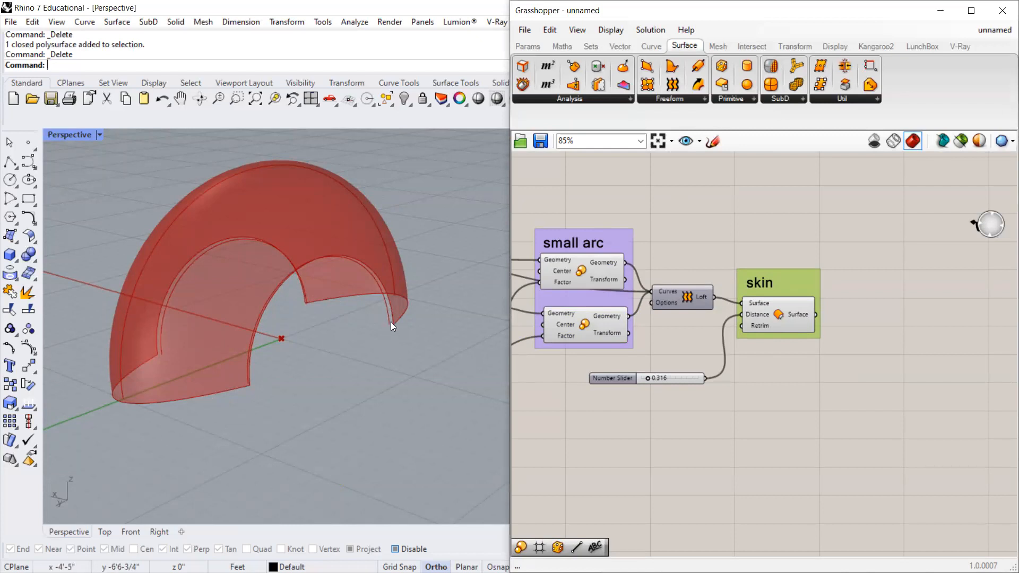
Add an End Points component to the canvas and place it above the Loft component.
left_click(799, 228)
double_click(799, 229)
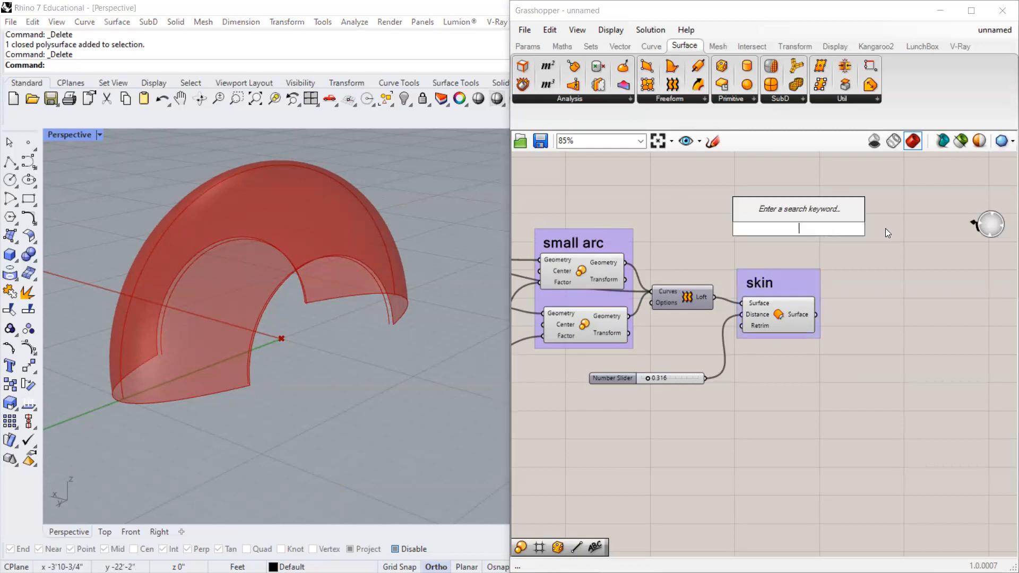
left_click(651, 46)
left_click(846, 117)
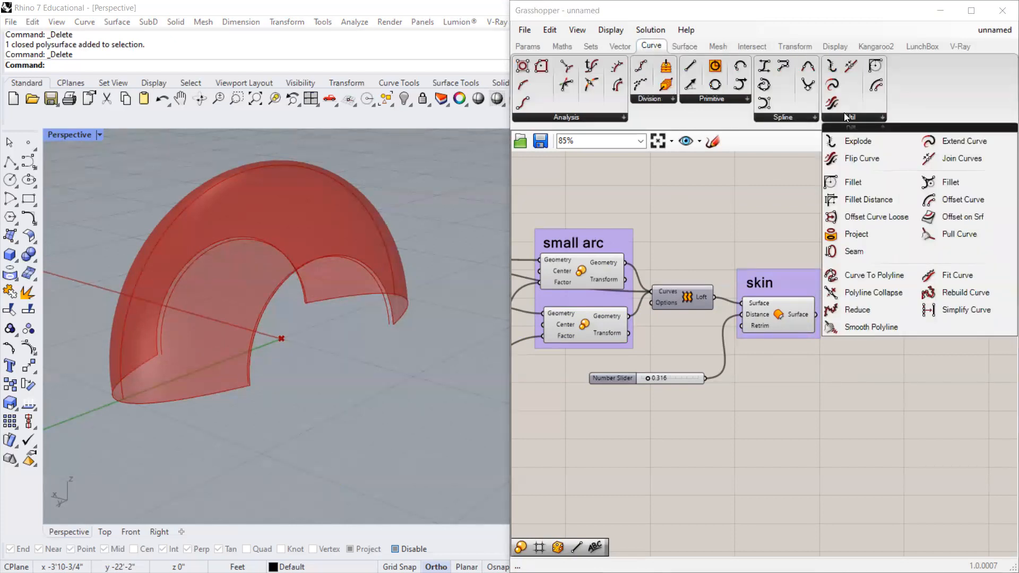
left_click(790, 118)
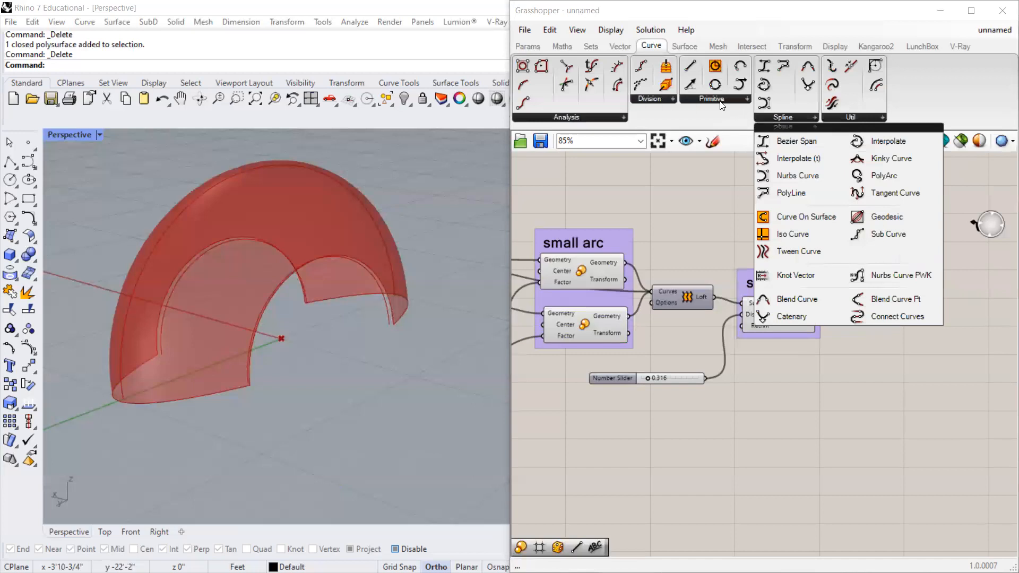
left_click(664, 99)
left_click(590, 117)
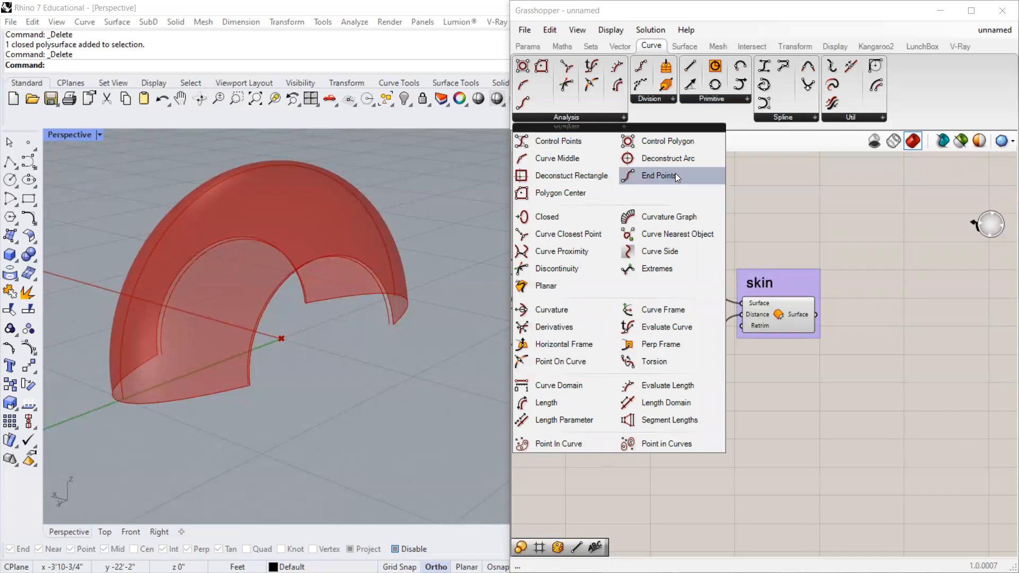
left_click(658, 175)
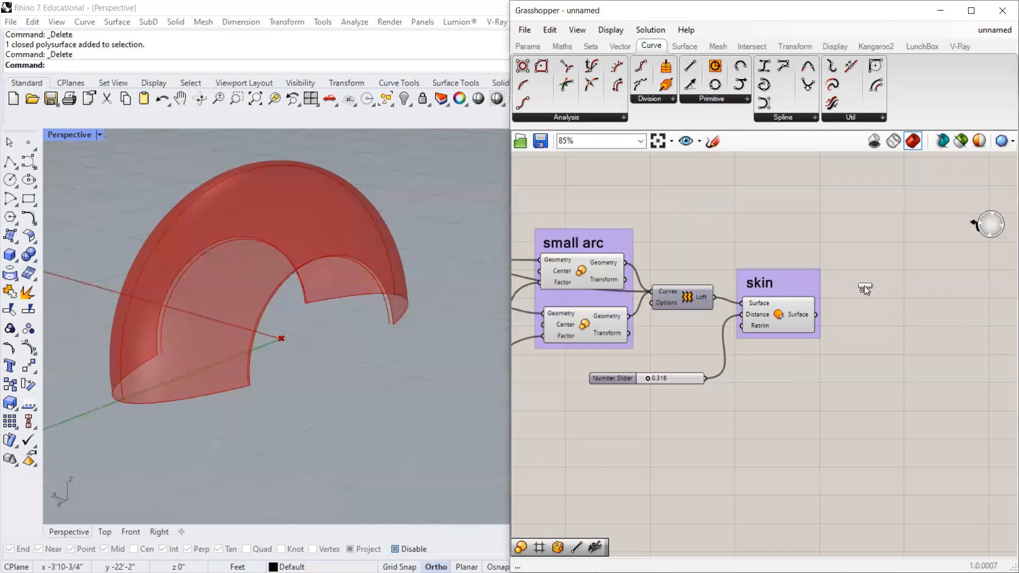
left_click(864, 281)
left_click_drag(877, 270, 721, 216)
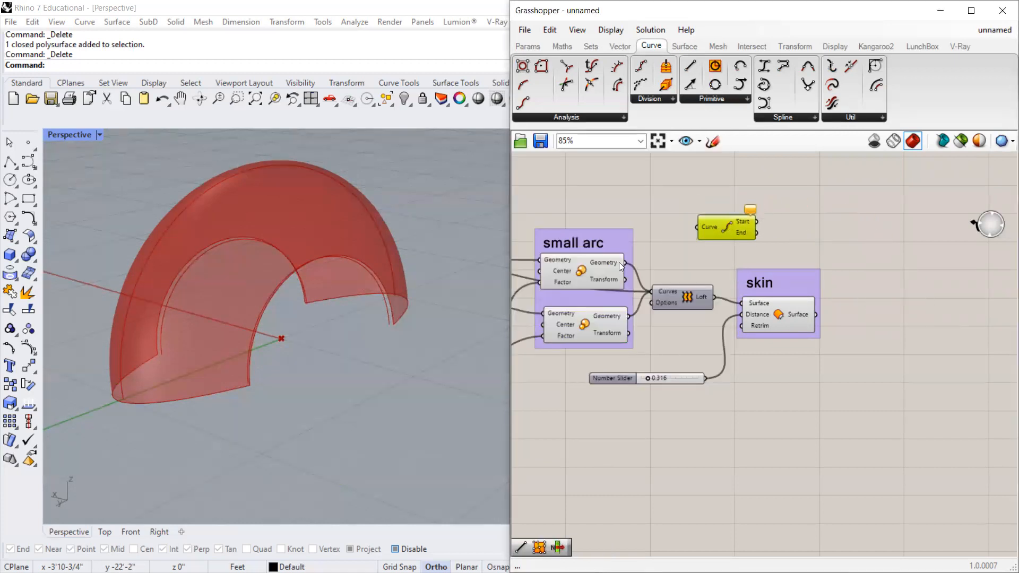
Connect the first small arc's geometry to the End Points component, then duplicate the component and connect the copy to the second small arc.
left_click(618, 262)
left_click_drag(624, 263, 735, 255)
key("ctrl+v")
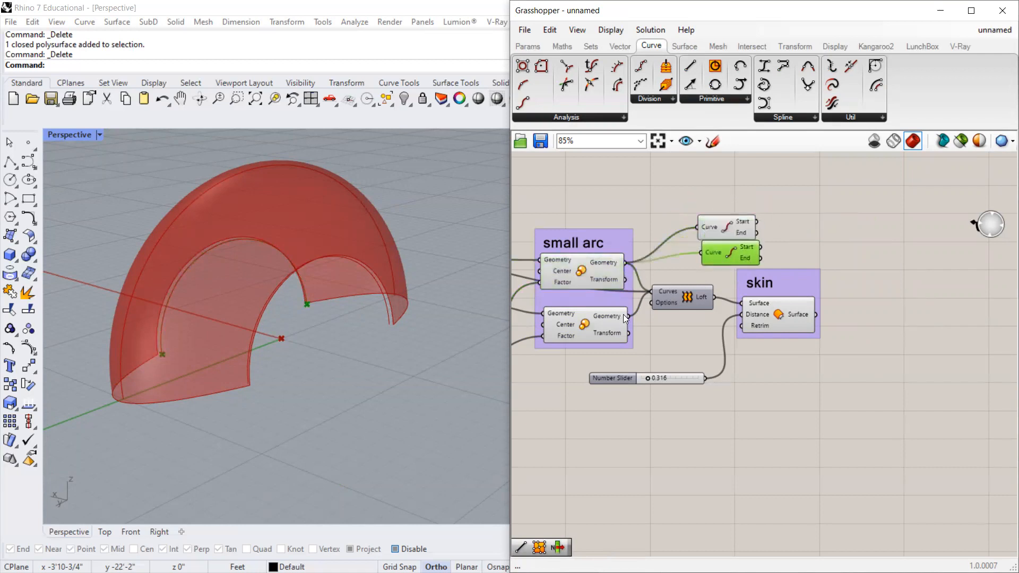
left_click_drag(633, 305, 700, 252)
Stack the two End Points components above the Loft component and move the skin group slightly down to free space.
left_click_drag(756, 205, 713, 270)
left_click_drag(722, 219, 714, 196)
left_click(800, 190)
left_click_drag(777, 259, 793, 299)
left_click_drag(778, 169, 729, 189)
left_click(723, 227)
left_click(729, 200)
left_click(805, 196)
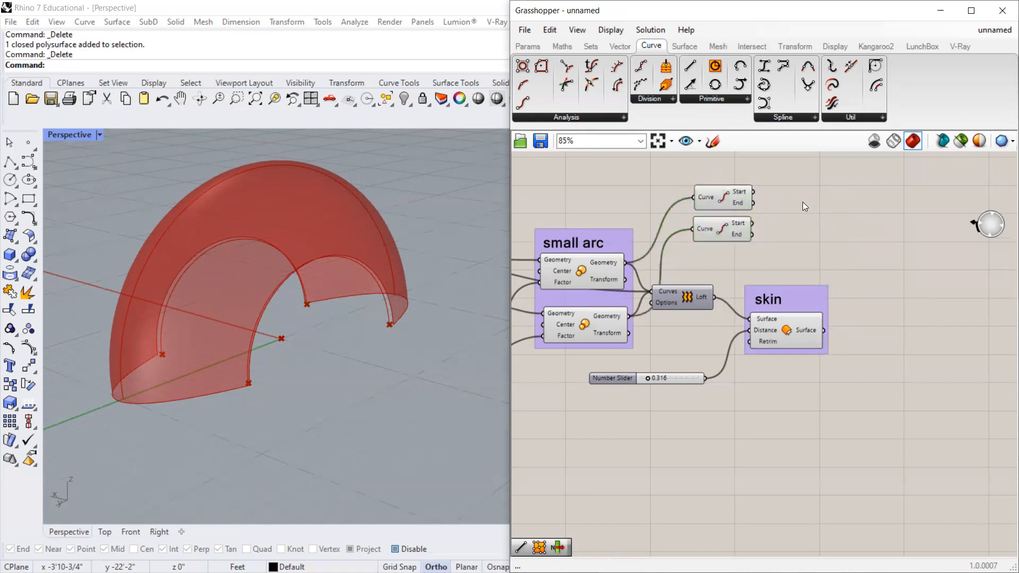
Add a Line between the start and end points of each small arc, using one Line component per End Points component.
double_click(802, 201)
type("ls")
key("BackSpace")
type("ine")
left_click(771, 168)
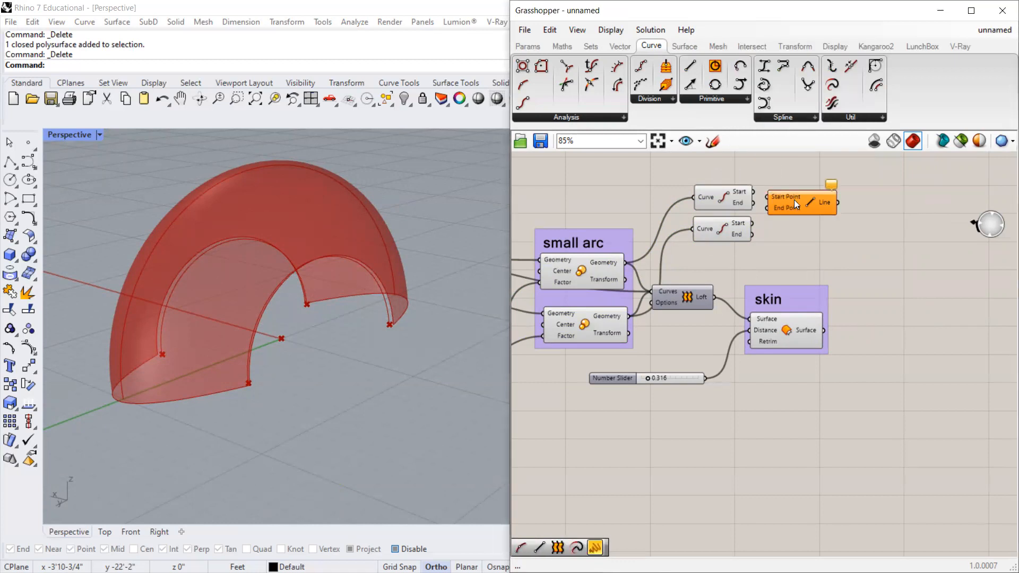
left_click_drag(796, 190, 773, 235)
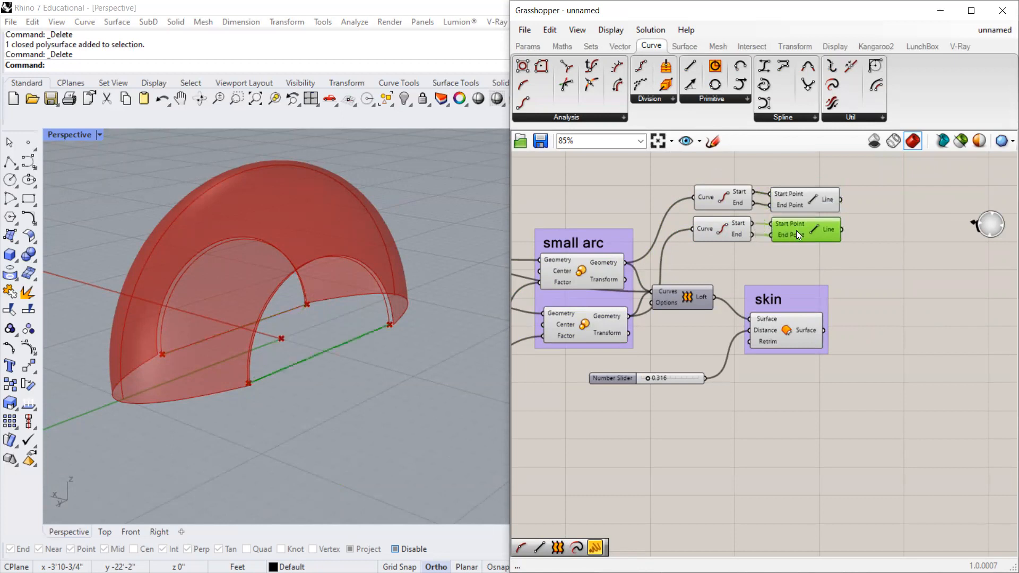
left_click(846, 193)
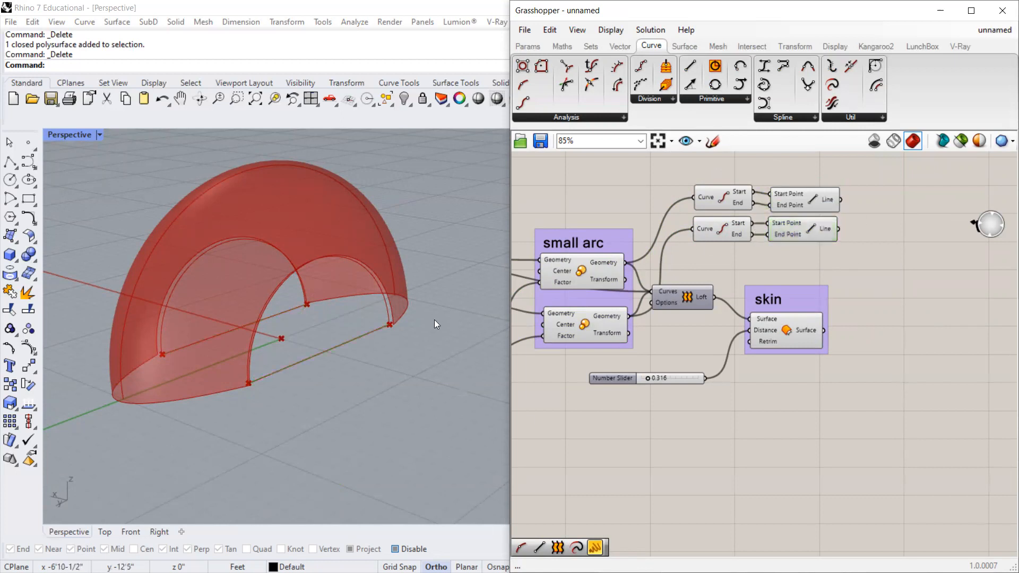
Highlight both Line components and examine the base lines joining the small arcs' endpoints in the Rhino viewport.
left_click_drag(842, 171, 803, 232)
left_click_drag(795, 196, 796, 193)
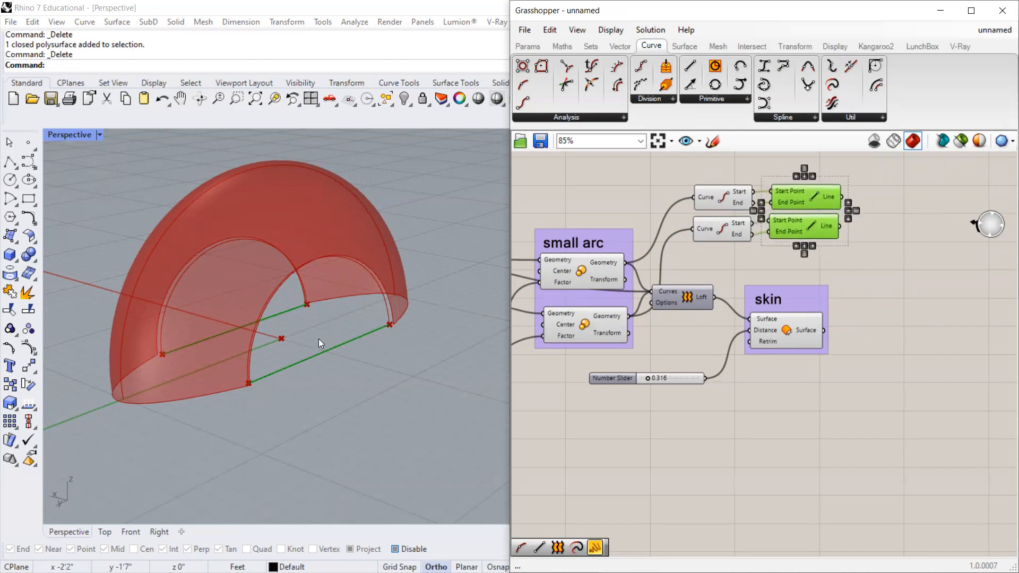
scroll(226, 341, "up", 5)
scroll(233, 355, "down", 3)
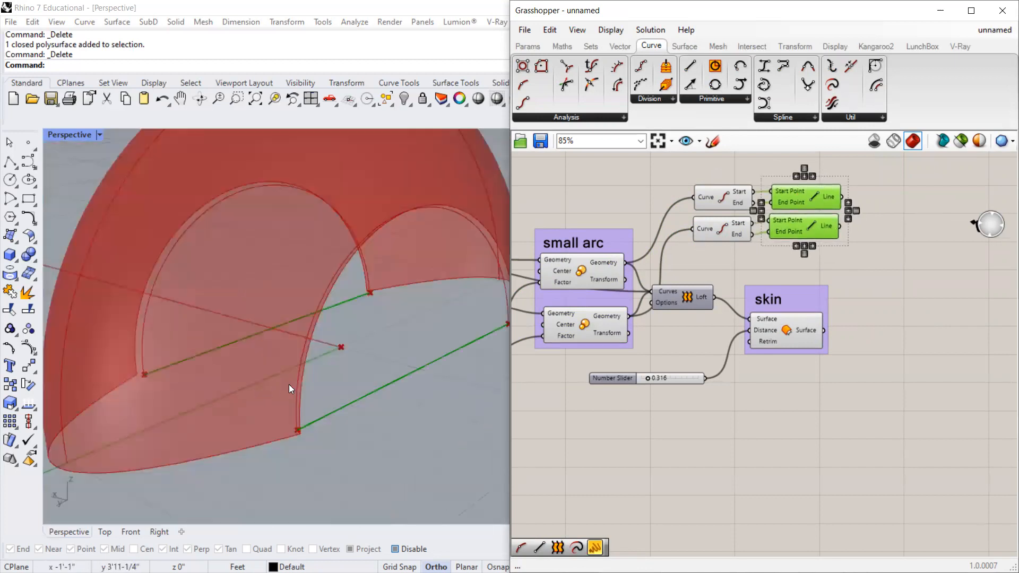
scroll(231, 432, "down", 4)
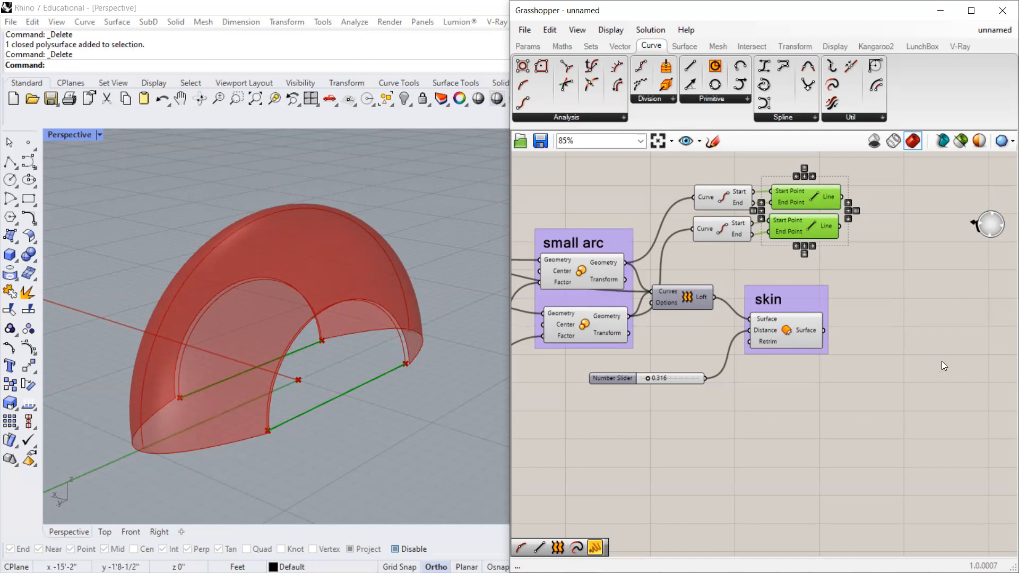
left_click(935, 322)
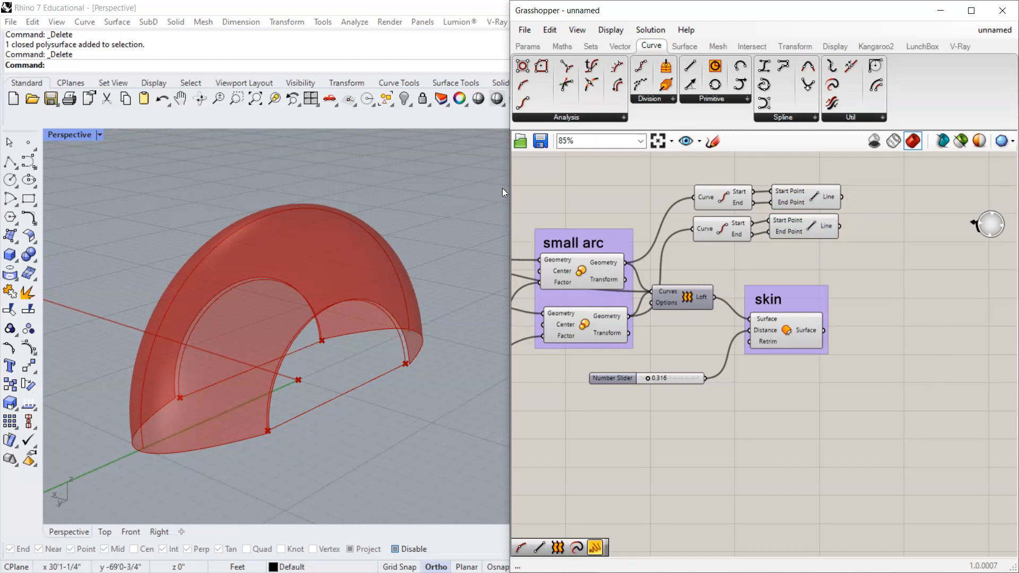
Add a Divide Curve component beside the Line components and feed the first line into its Curve input.
left_click(666, 101)
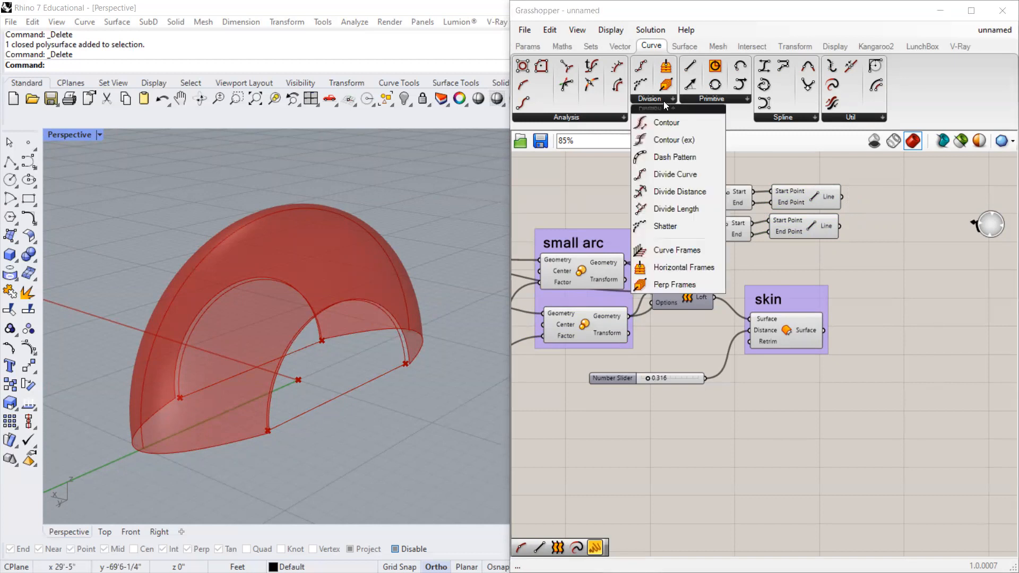
left_click(662, 177)
left_click(885, 335)
scroll(841, 345, "up", 1)
left_click_drag(841, 344, 859, 181)
right_click_drag(842, 224, 825, 236)
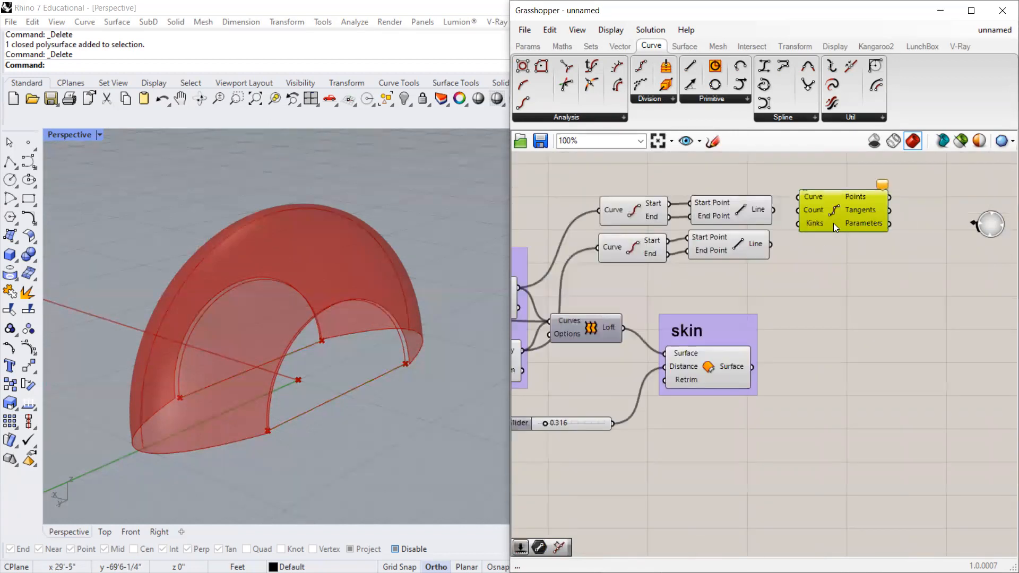
left_click_drag(779, 213, 815, 205)
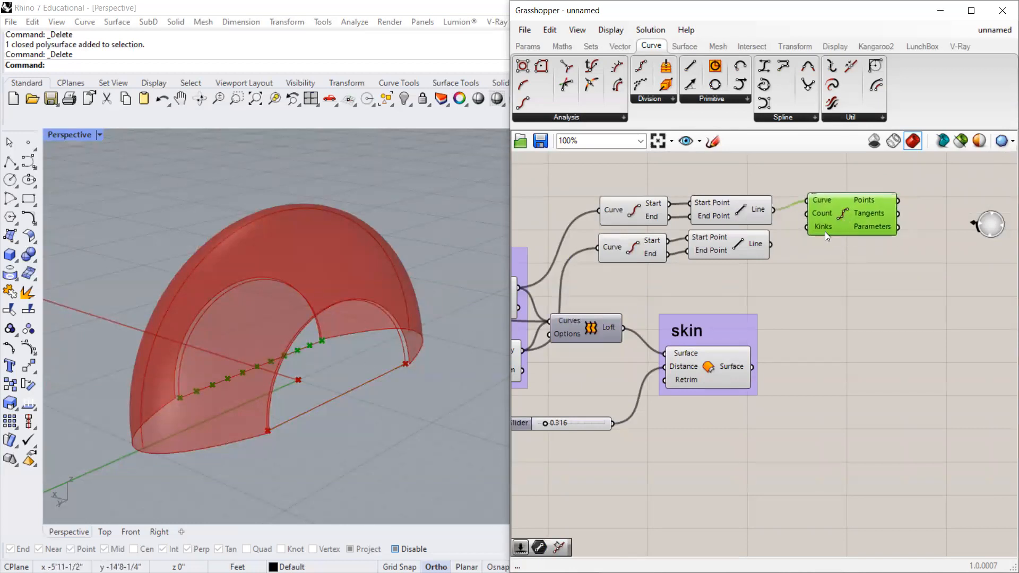
Duplicate the Divide Curve component for the second line, connect that line to it, and space the two components apart.
scroll(836, 214, "up", 2)
left_click_drag(836, 215, 851, 274, "alt")
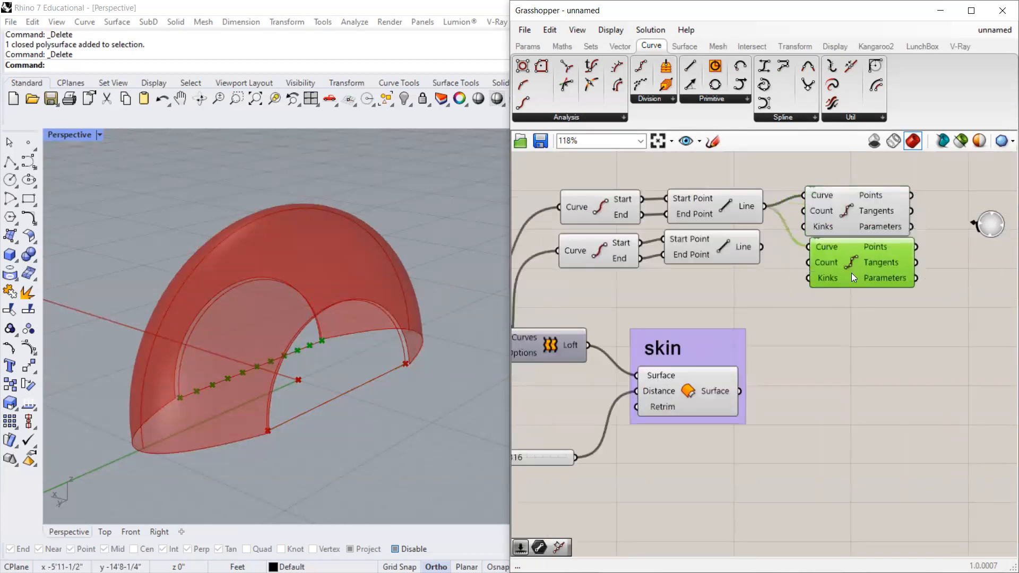
left_click_drag(802, 247, 808, 246)
left_click_drag(848, 254, 843, 264)
left_click_drag(848, 201, 842, 184)
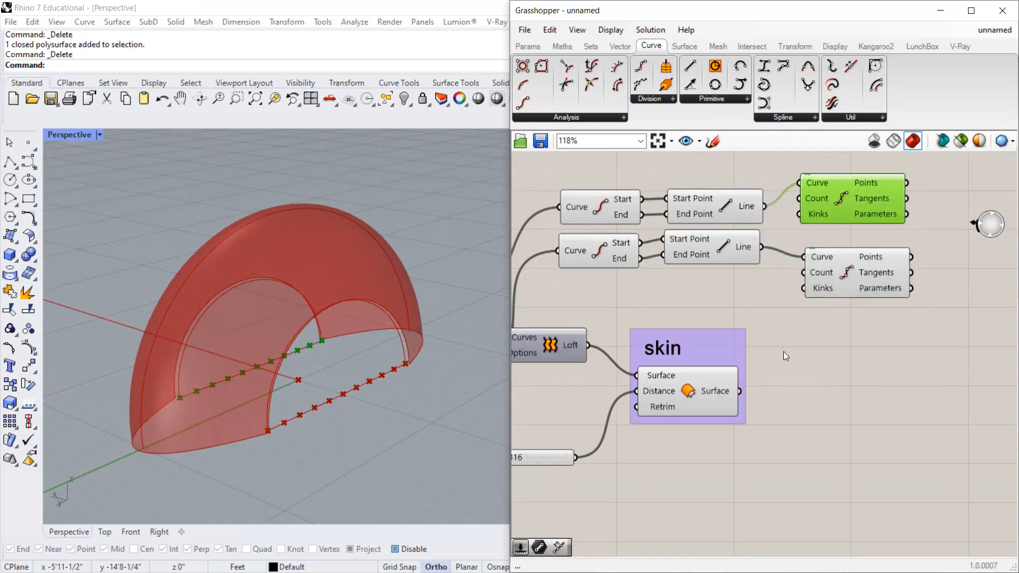
Add an integer number slider with a value of 20 and set its maximum to 20.
double_click(785, 353)
type("20")
key("Return")
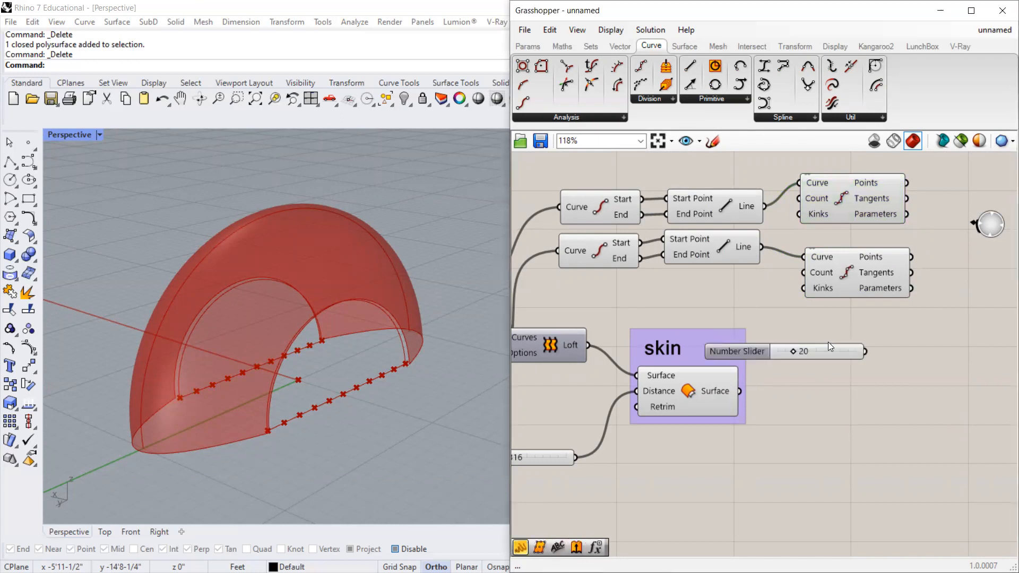
double_click(750, 352)
double_click(814, 385)
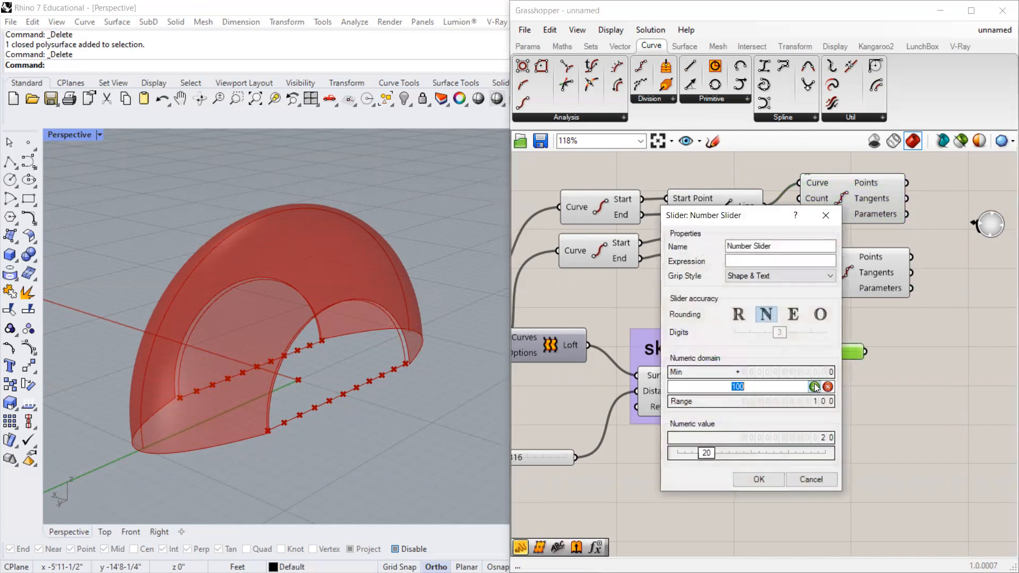
left_click(814, 386)
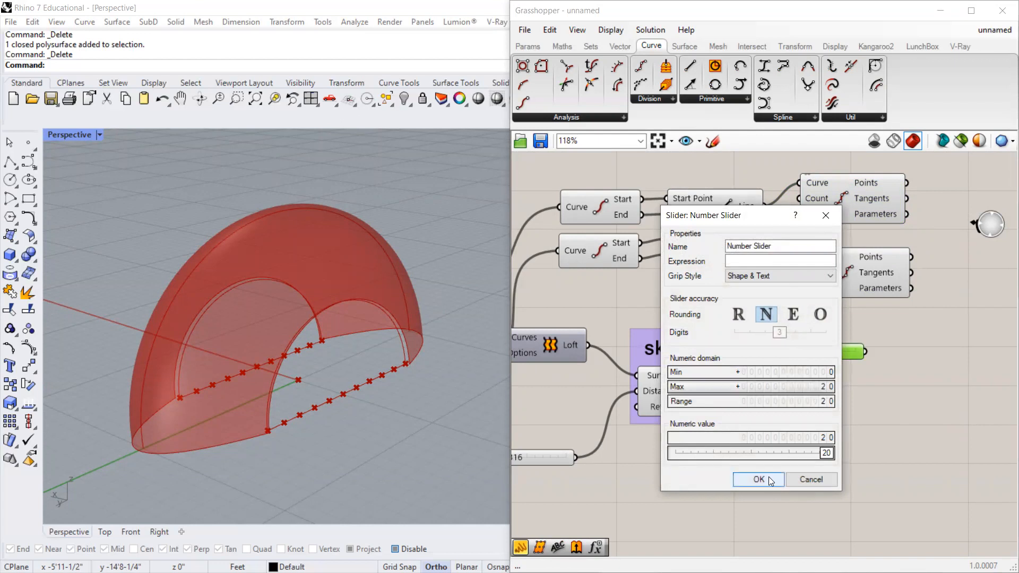
left_click(765, 479)
Connect the slider to the Count inputs of both Divide Curve components and set it to 8.
left_click_drag(860, 257, 886, 253)
left_click_drag(862, 351, 830, 268)
left_click_drag(772, 298, 714, 301)
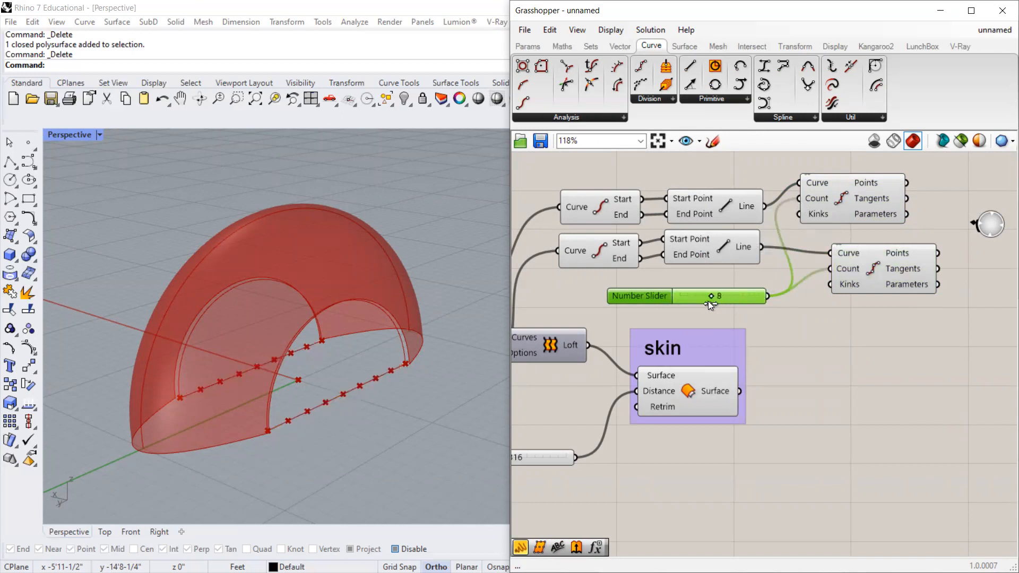
Duplicate both Divide Curve components below the originals and connect one small arc's Geometry output to each copy's Curve input.
scroll(843, 305, "down", 5)
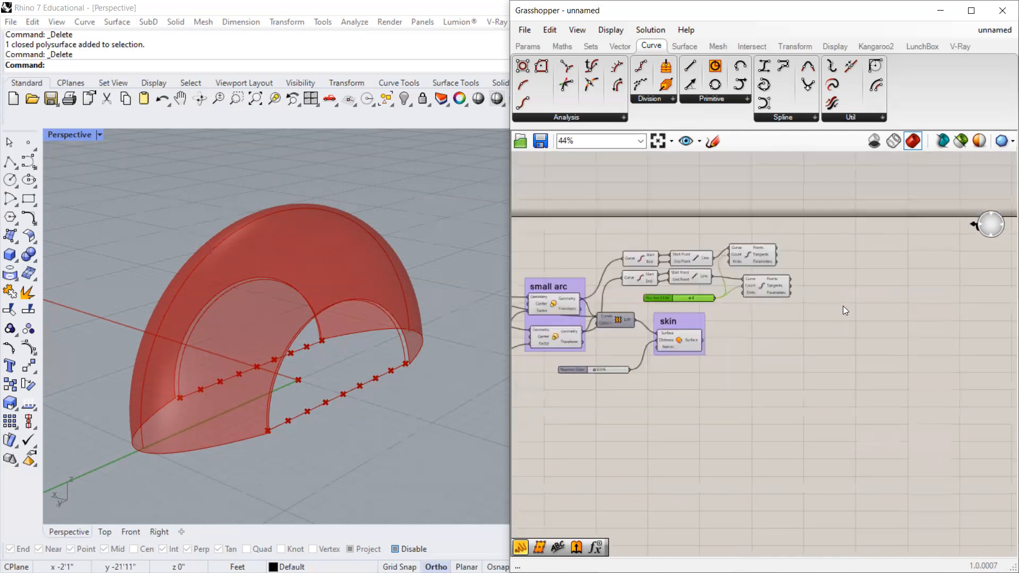
left_click_drag(871, 221, 879, 359)
key("ctrl+c")
key("ctrl+v")
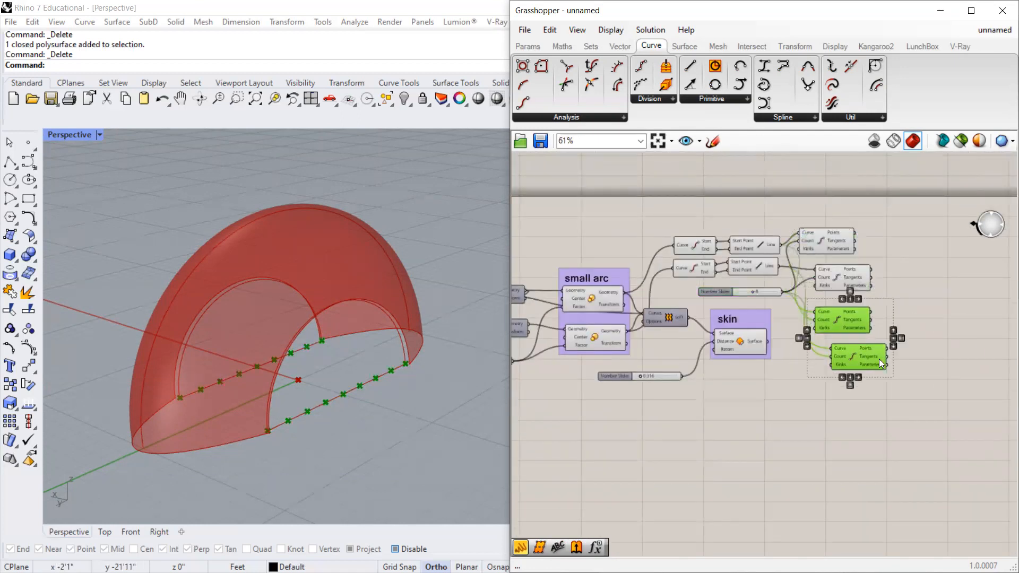
left_click_drag(625, 292, 816, 312)
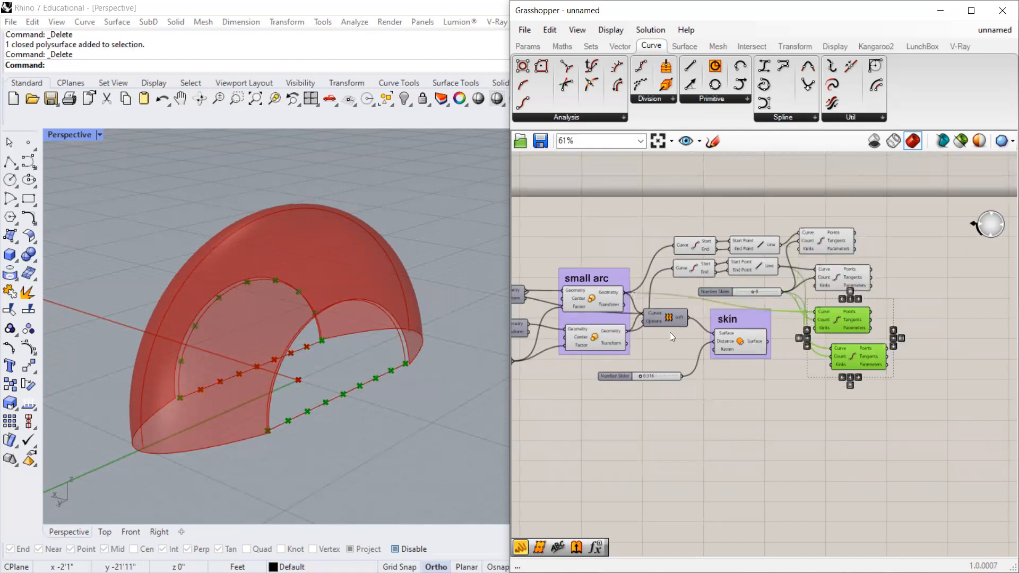
left_click_drag(625, 331, 833, 349)
Move all four Divide Curve components together to open space above and beside the Line components.
left_click_drag(885, 215, 829, 365)
scroll(884, 370, "down", 2)
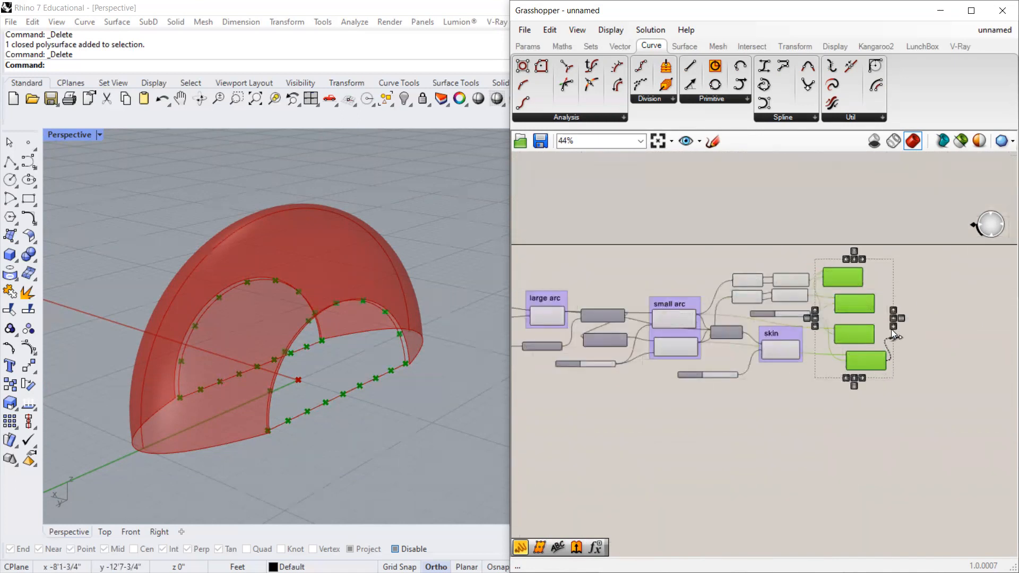
left_click_drag(942, 228, 847, 366)
left_click_drag(863, 341, 867, 305)
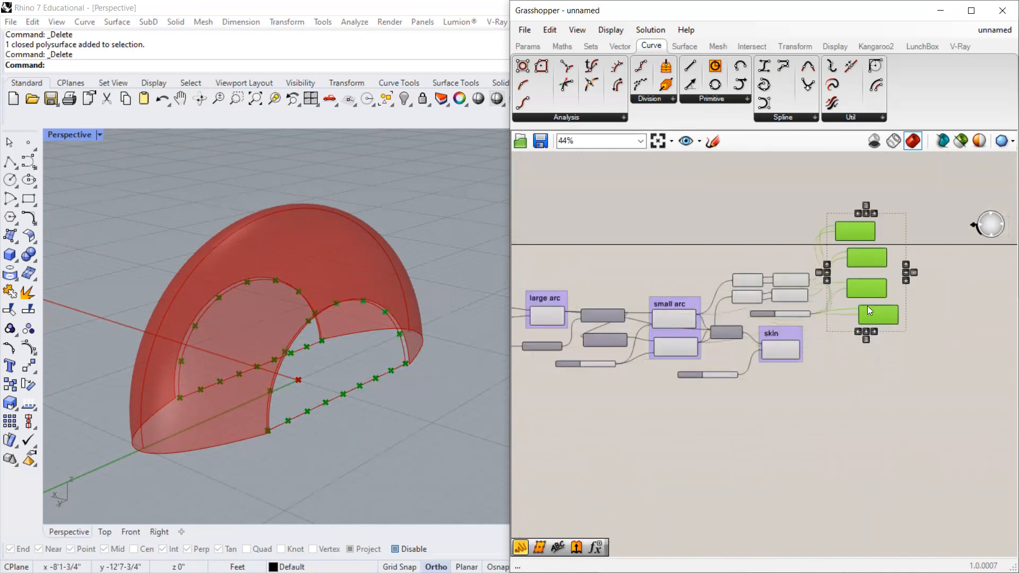
Identify which arc or base line each of the four Divide Curve components divides by highlighting its points in the model.
scroll(867, 305, "up", 6)
left_click(828, 404)
left_click(902, 329)
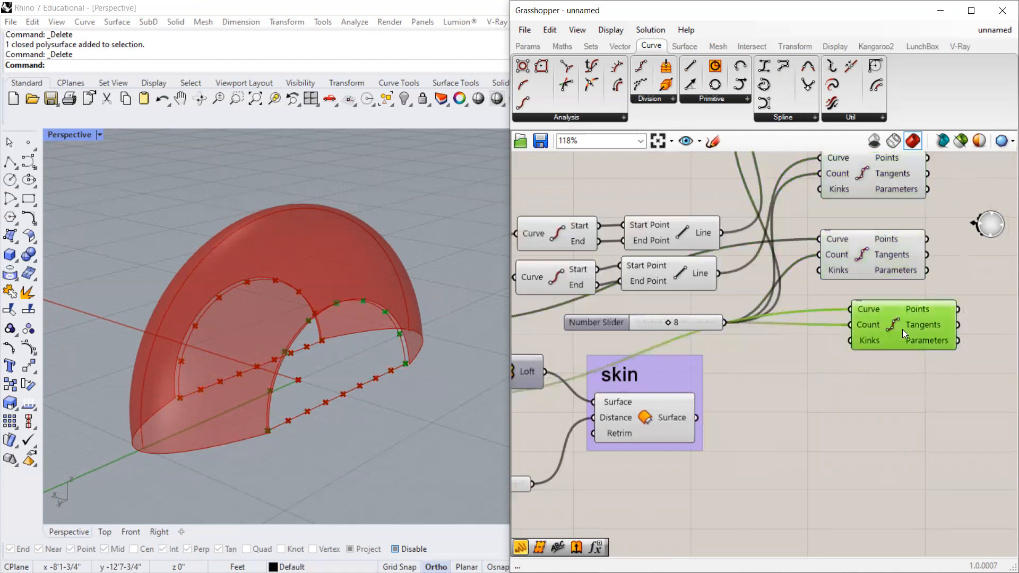
left_click(882, 244)
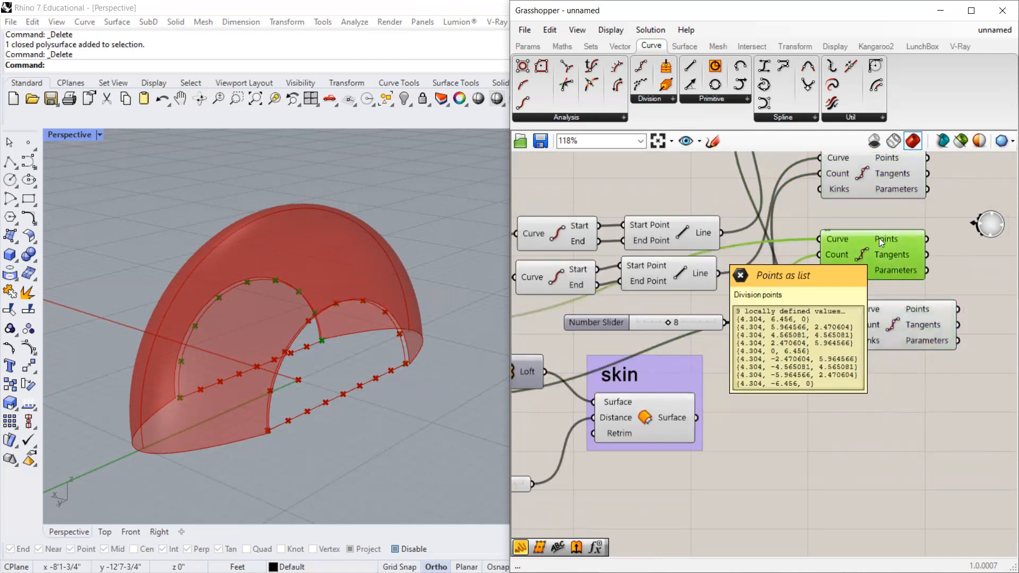
scroll(856, 360, "down", 2)
scroll(857, 217, "up", 2)
left_click(856, 217)
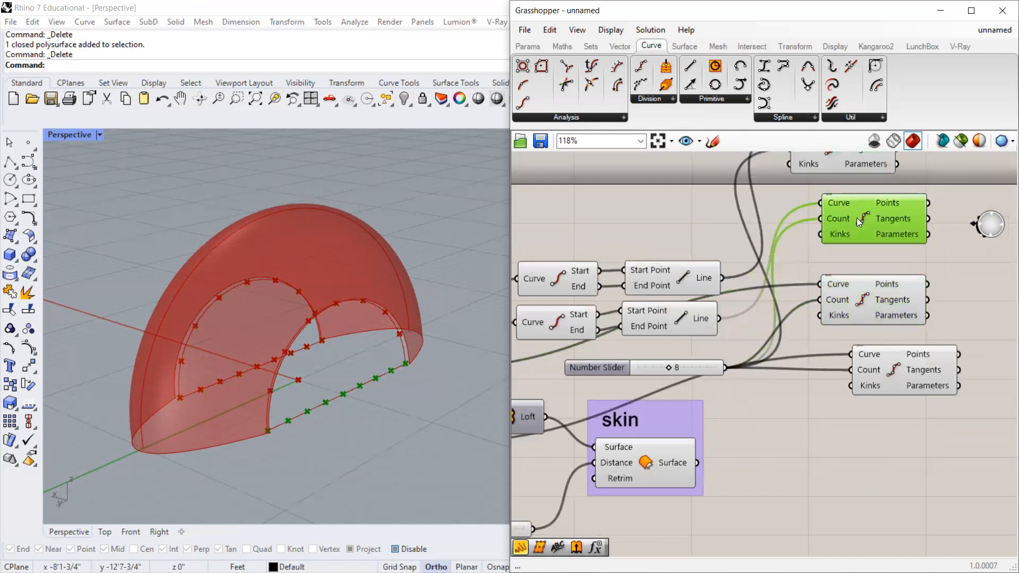
left_click(849, 167)
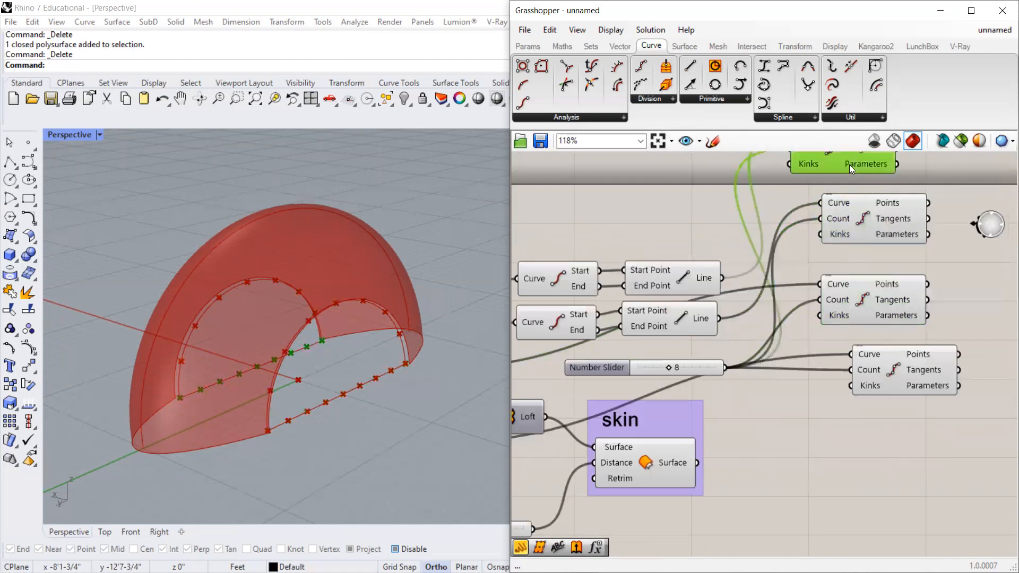
Rearrange the Divide Curve components into two aligned pairs, each with a small arc's division above its matching base line's division.
left_click(861, 303)
scroll(860, 306, "down", 3)
left_click(841, 230)
left_click_drag(849, 327, 830, 188)
left_click(857, 278)
left_click_drag(856, 278, 889, 418)
left_click(869, 362)
left_click_drag(932, 336, 883, 370)
left_click_drag(867, 376, 884, 383)
left_click_drag(958, 348, 862, 350)
left_click_drag(889, 160, 800, 233)
left_click_drag(804, 234, 843, 267)
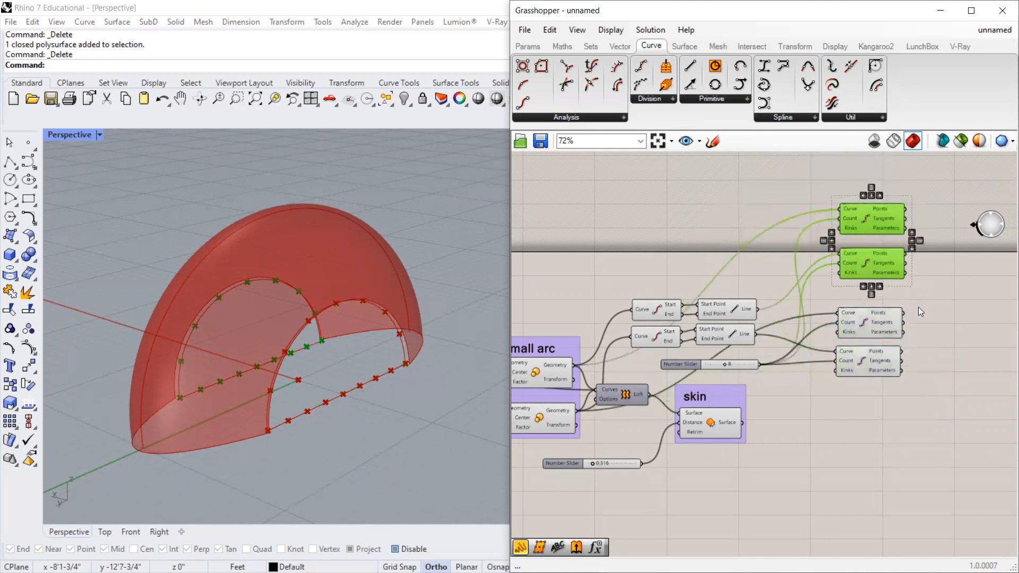
Set the shared division count slider to 7.
left_click(918, 307)
scroll(678, 319, "up", 2)
left_click_drag(745, 382, 739, 382)
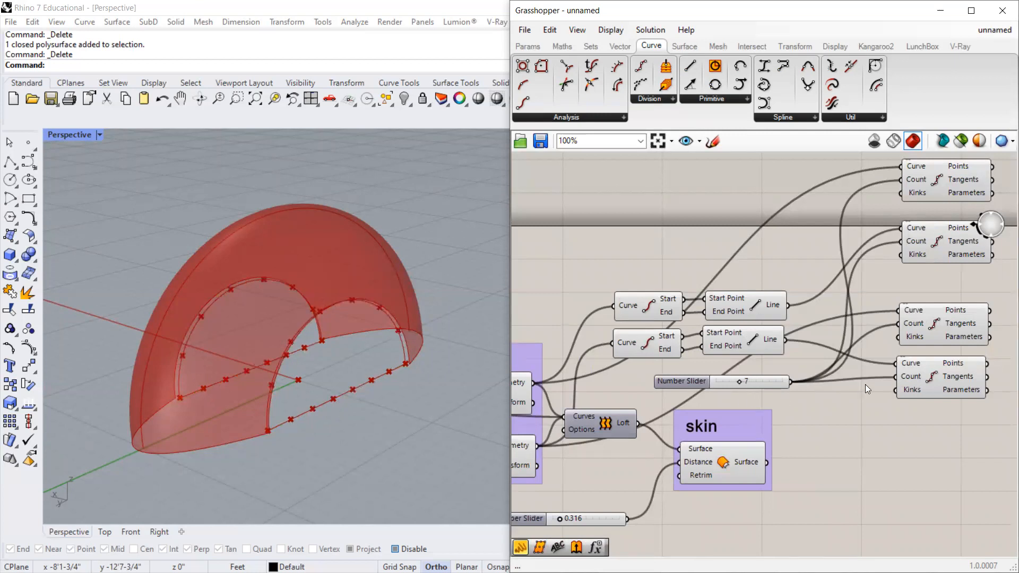
Duplicate the lowest Divide Curve component below the stack and connect the large arc to the copy's Curve input.
scroll(866, 385, "down", 3)
type("a")
left_click(936, 392)
left_click_drag(936, 392, 929, 427)
scroll(929, 428, "down", 2)
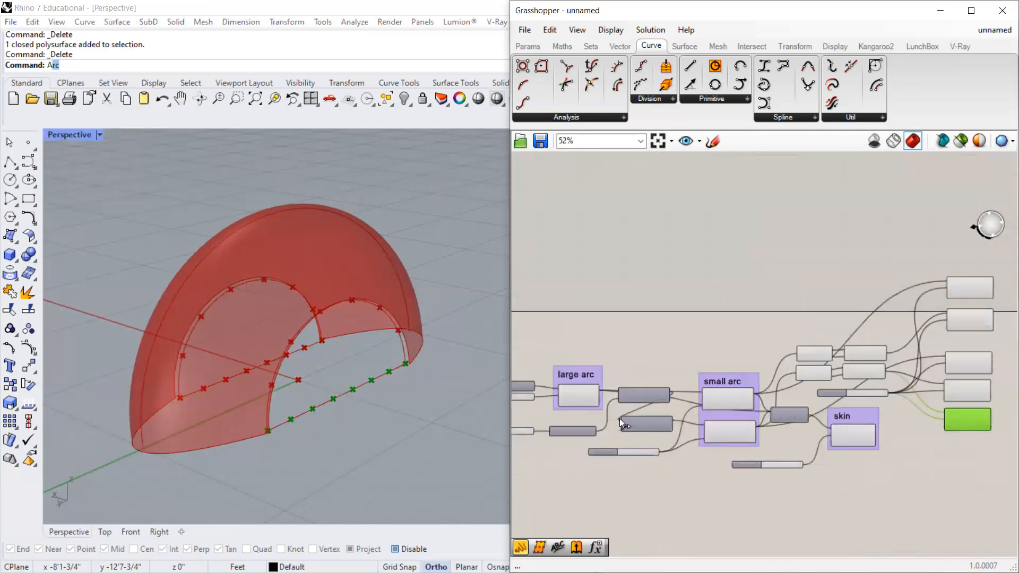
left_click_drag(600, 391, 944, 413)
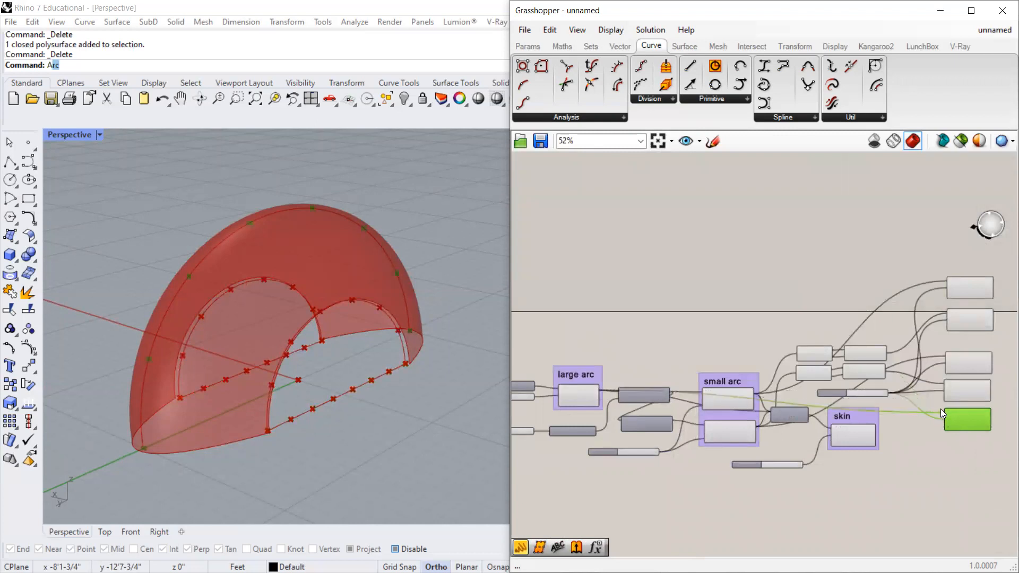
Set the shared division count slider to 14 and move it above the components that extract the arcs' end points.
scroll(832, 404, "up", 3)
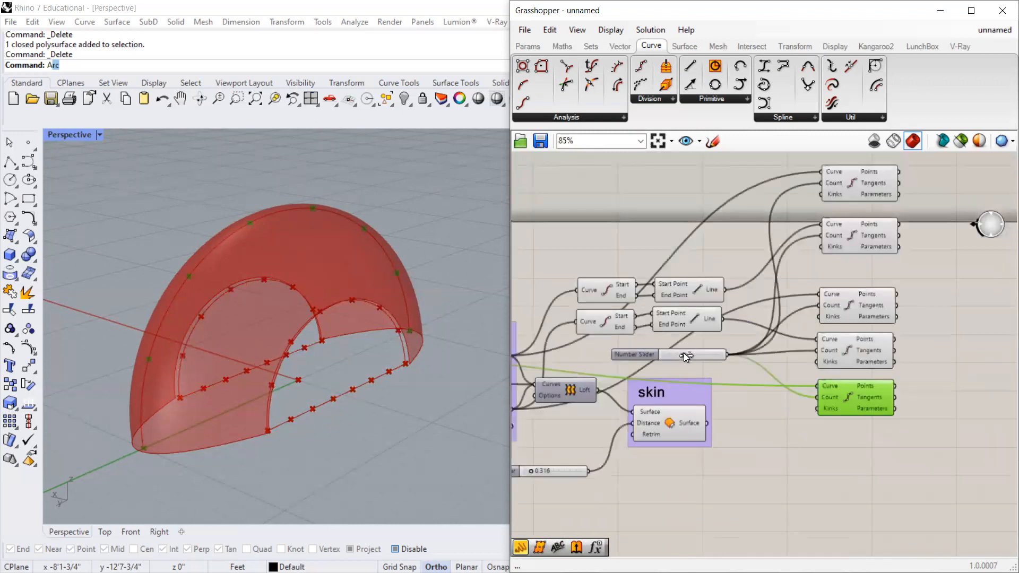
mouse_move(694, 355)
left_mouse_down()
mouse_move(686, 358)
mouse_move(703, 366)
left_mouse_up()
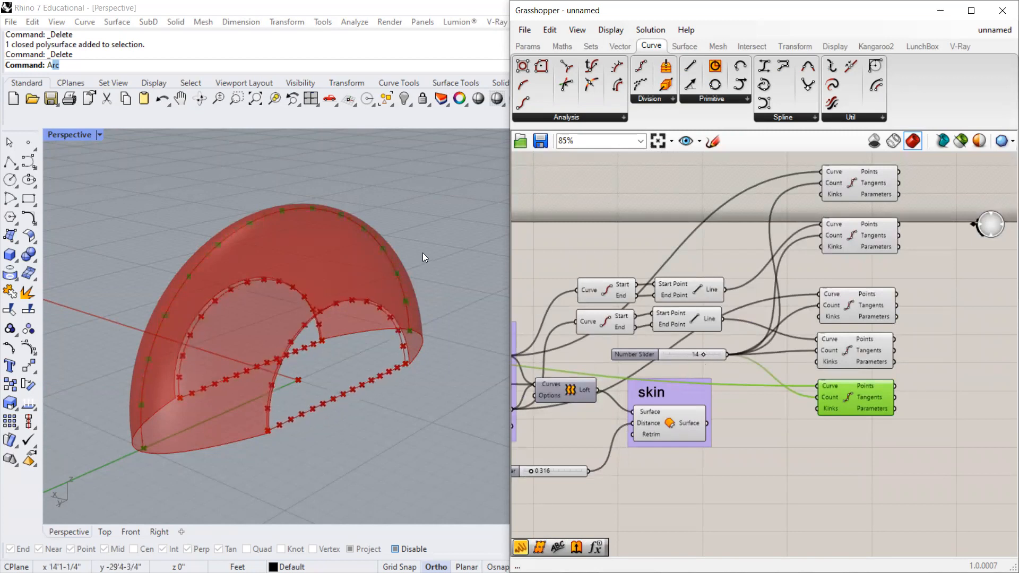
scroll(423, 252, "up", 3)
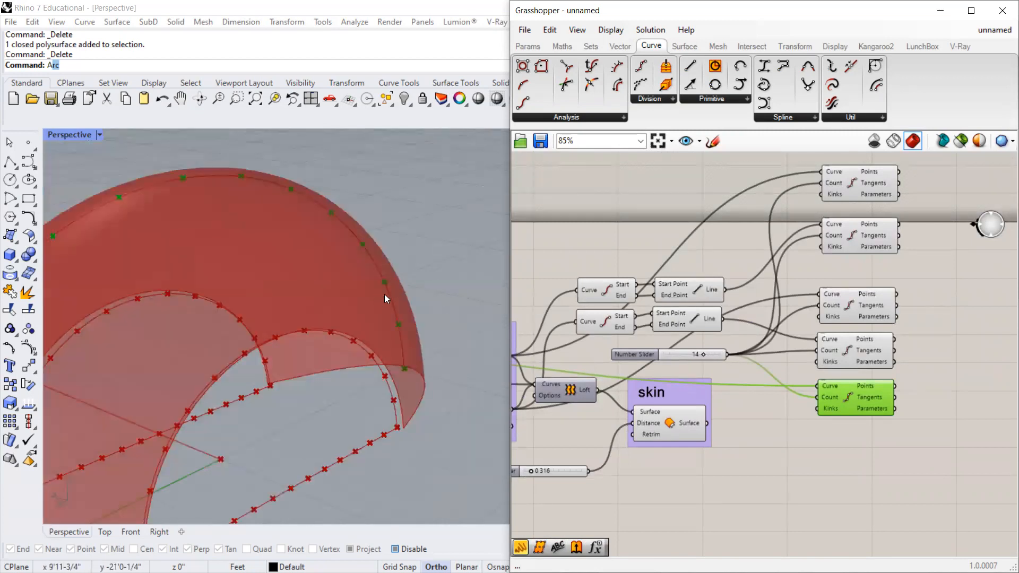
left_click_drag(649, 360, 650, 352)
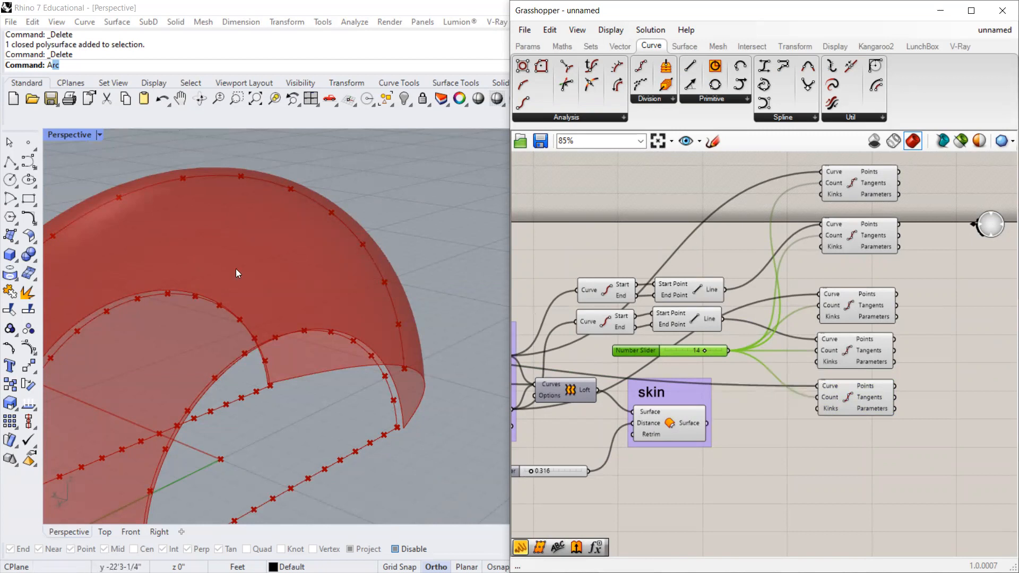
left_click_drag(634, 350, 580, 185)
Examine the division points on the arcs and base lines, and check which ones the upper two Divide Curve components produce.
scroll(255, 264, "down", 4)
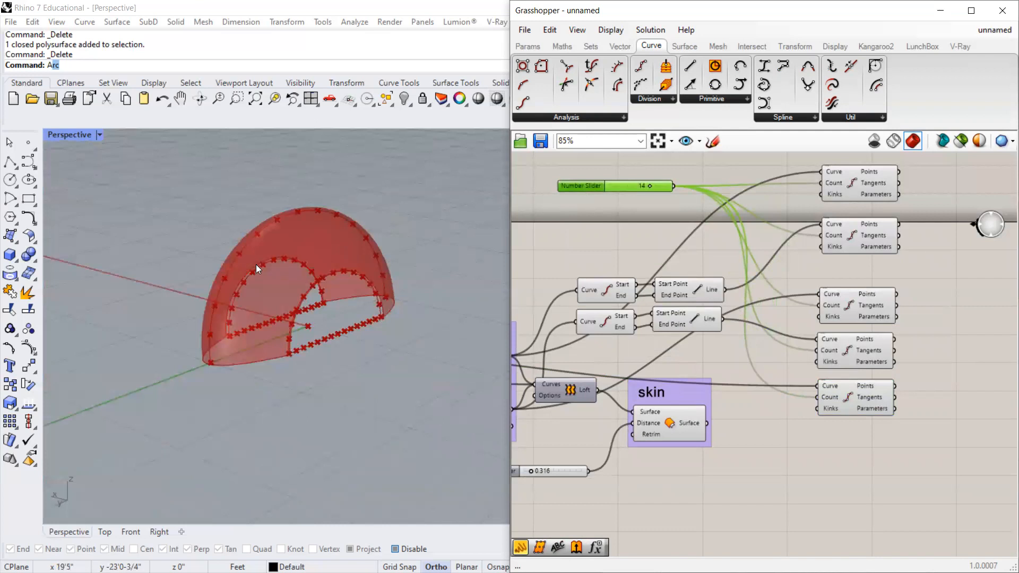
scroll(256, 265, "up", 3)
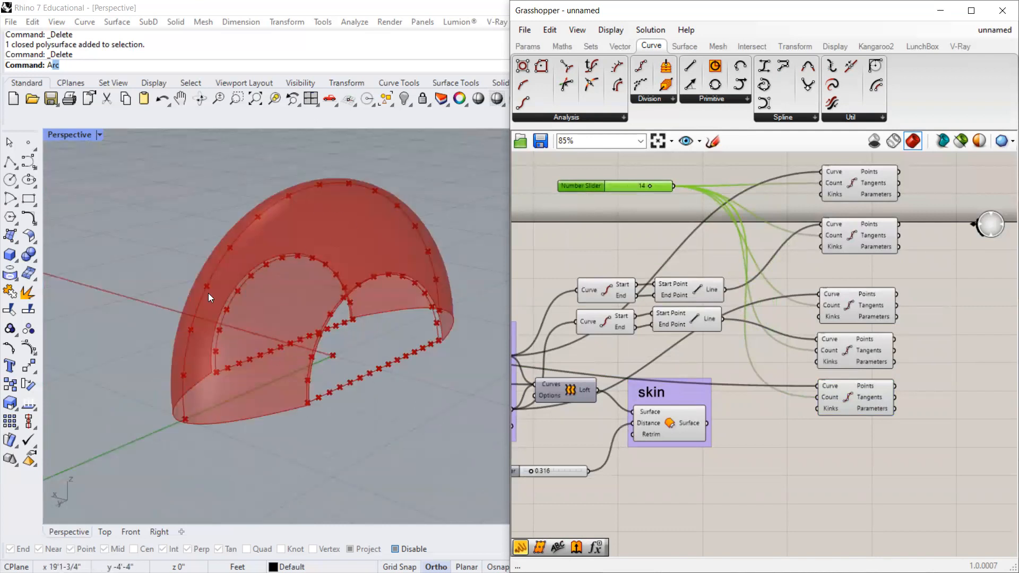
scroll(359, 482, "down", 3)
scroll(535, 407, "up", 1)
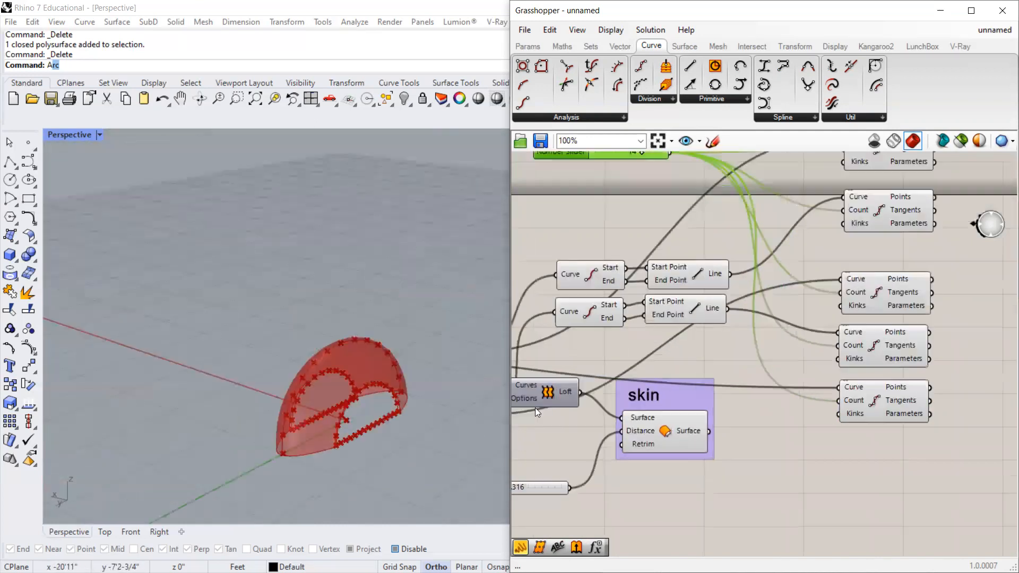
scroll(396, 427, "up", 4)
scroll(341, 424, "up", 3)
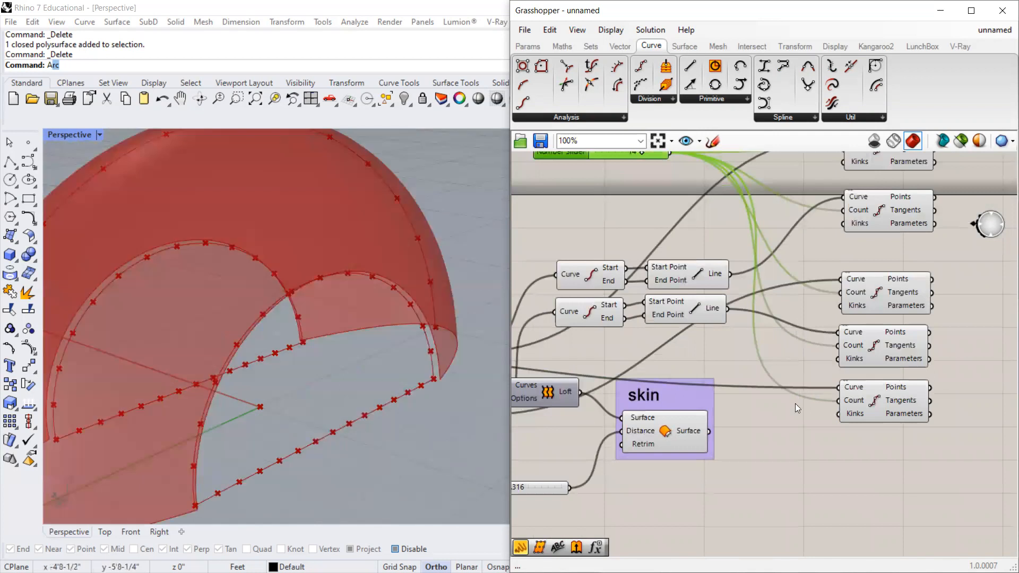
scroll(936, 217, "down", 1)
left_click(865, 166)
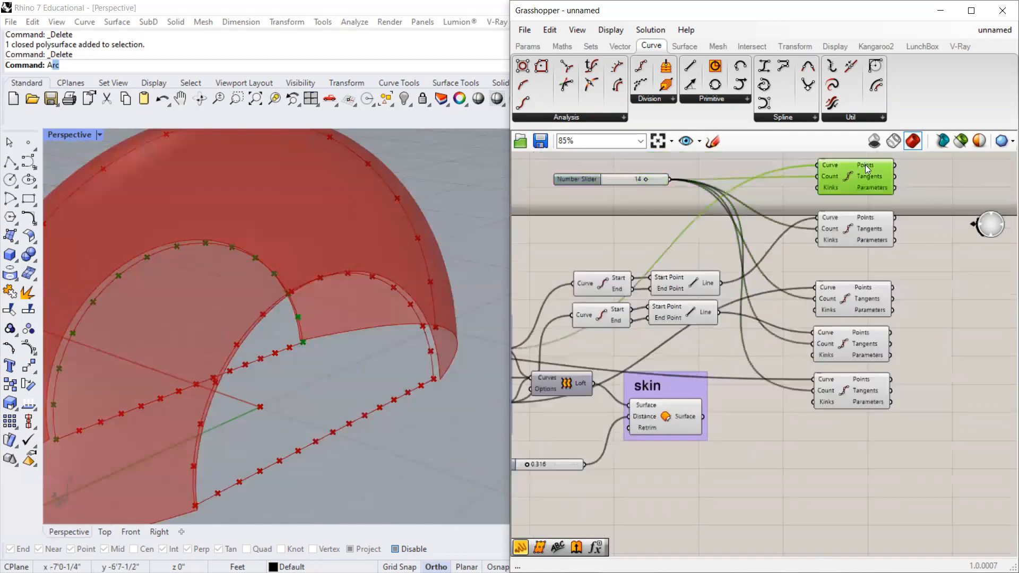
left_click(854, 217)
scroll(696, 303, "down", 2)
scroll(777, 226, "up", 1)
scroll(710, 270, "down", 1)
Duplicate a Line component beside the upper Divide Curve pair and connect the arc's points to Start Point and the base line's points to End Point.
left_click(644, 309)
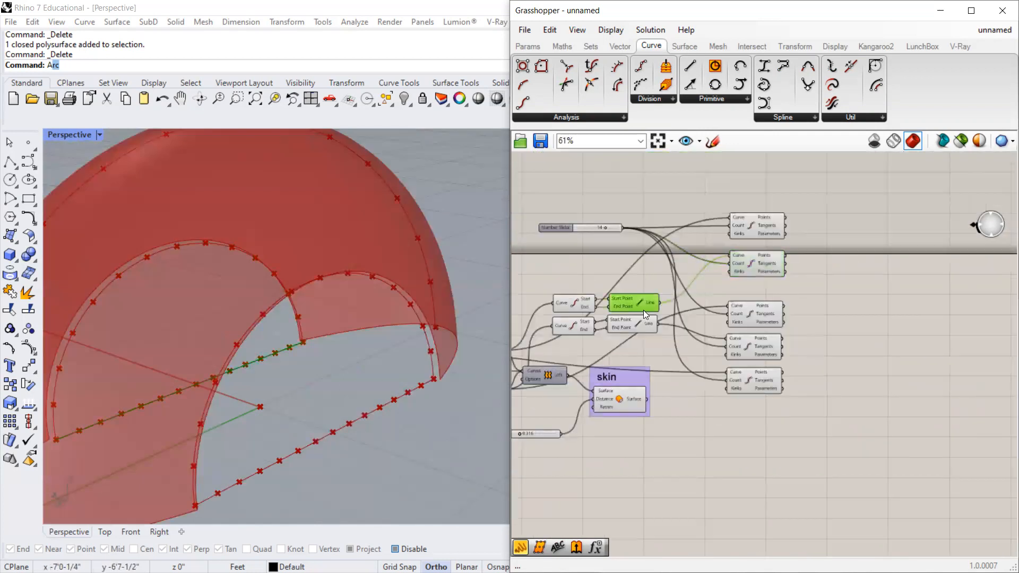
left_click_drag(645, 303, 833, 234)
scroll(833, 235, "up", 3)
left_click_drag(754, 206, 777, 230)
left_click_drag(754, 268, 777, 241)
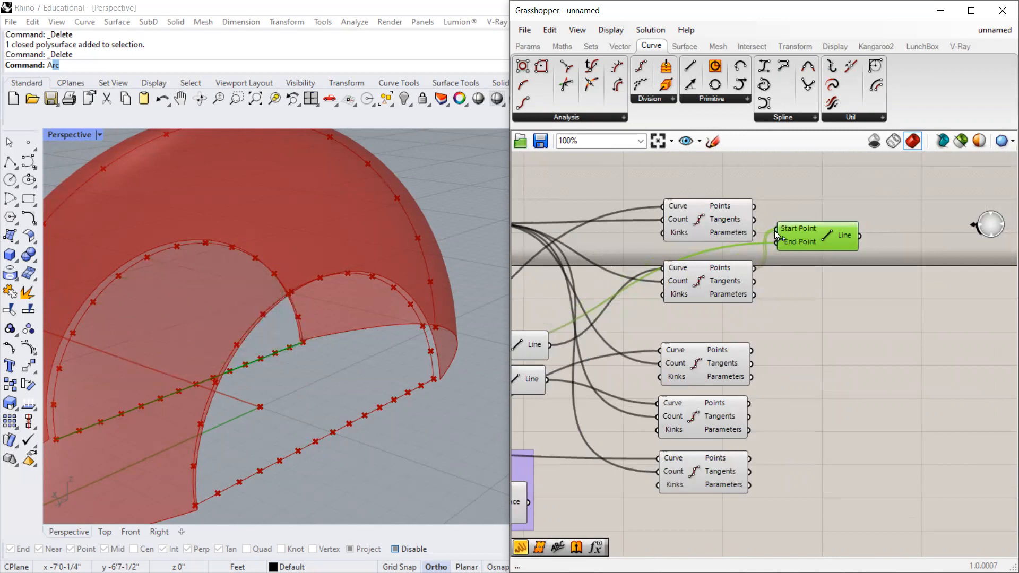
Place another Line component beside the lower Divide Curve pair, joining the second small arc's points to its base line's points.
left_click_drag(755, 207, 786, 308)
scroll(785, 217, "down", 2)
left_click_drag(787, 322, 810, 333)
Set the shared division count slider to 11 for the framing lines under the small arcs.
scroll(402, 329, "down", 10)
scroll(417, 334, "up", 10)
right_click_drag(376, 318, 396, 322)
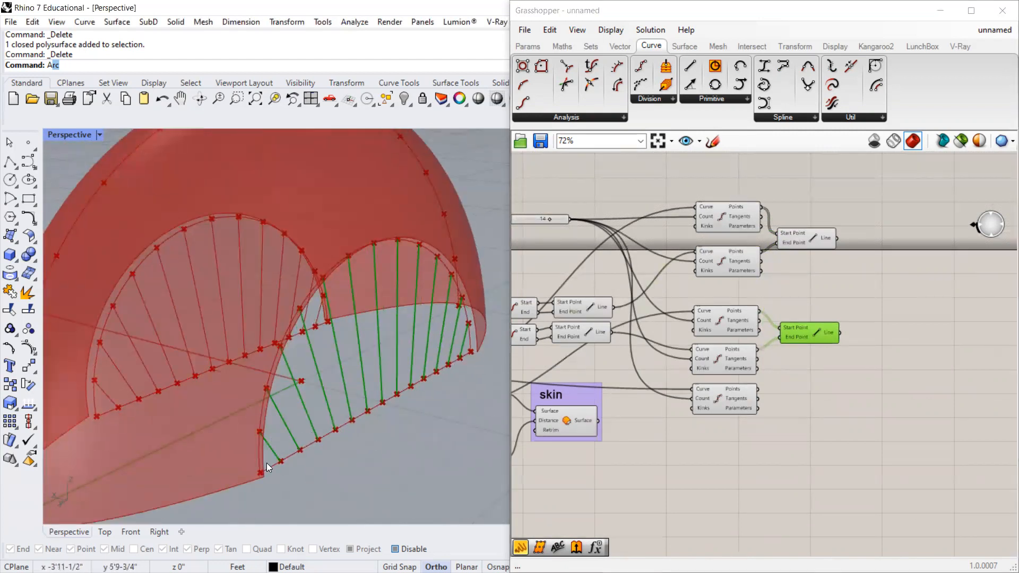
scroll(261, 447, "up", 10)
scroll(270, 440, "down", 10)
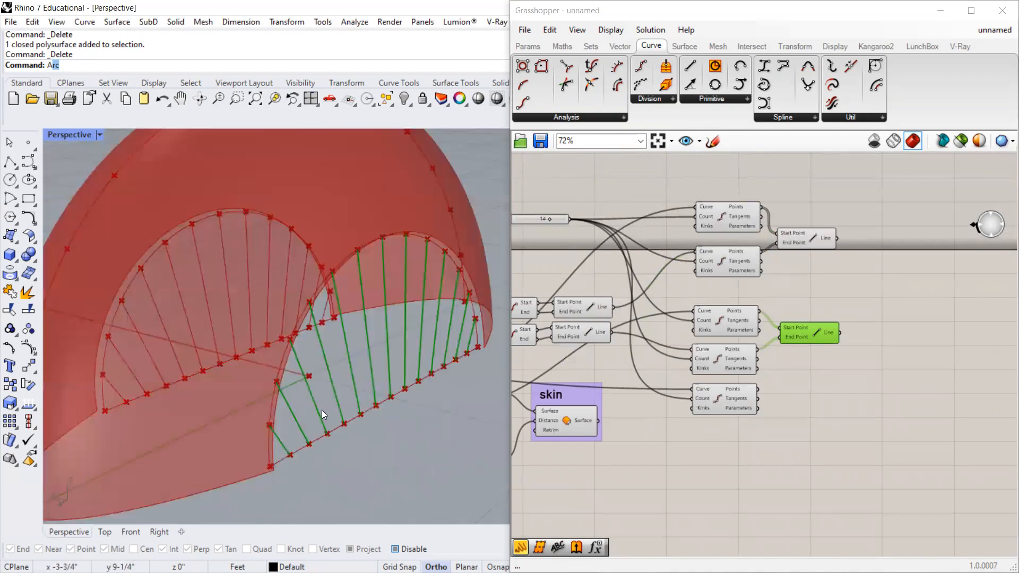
scroll(601, 236, "up", 2)
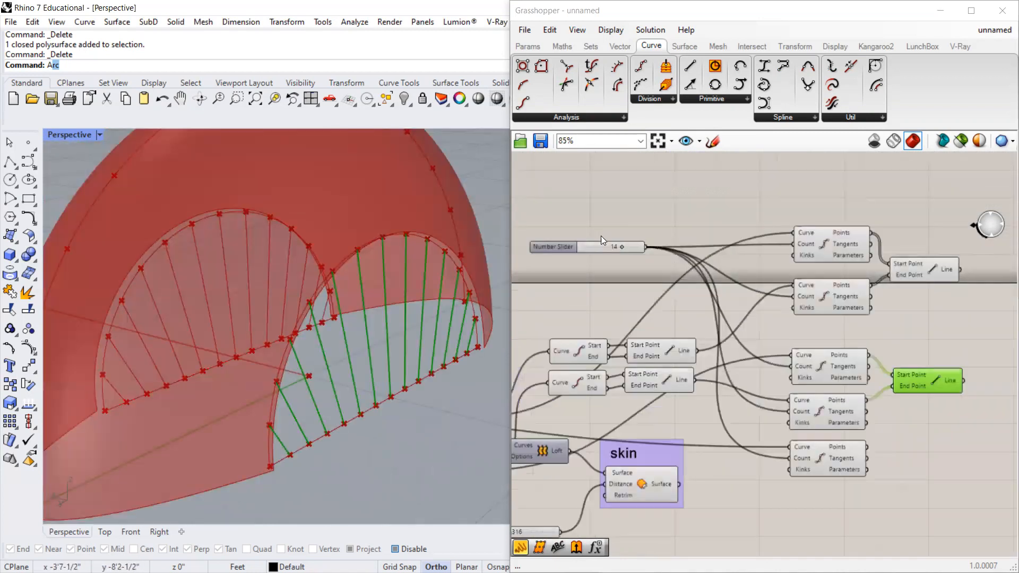
left_click_drag(615, 246, 614, 247)
scroll(576, 305, "down", 2)
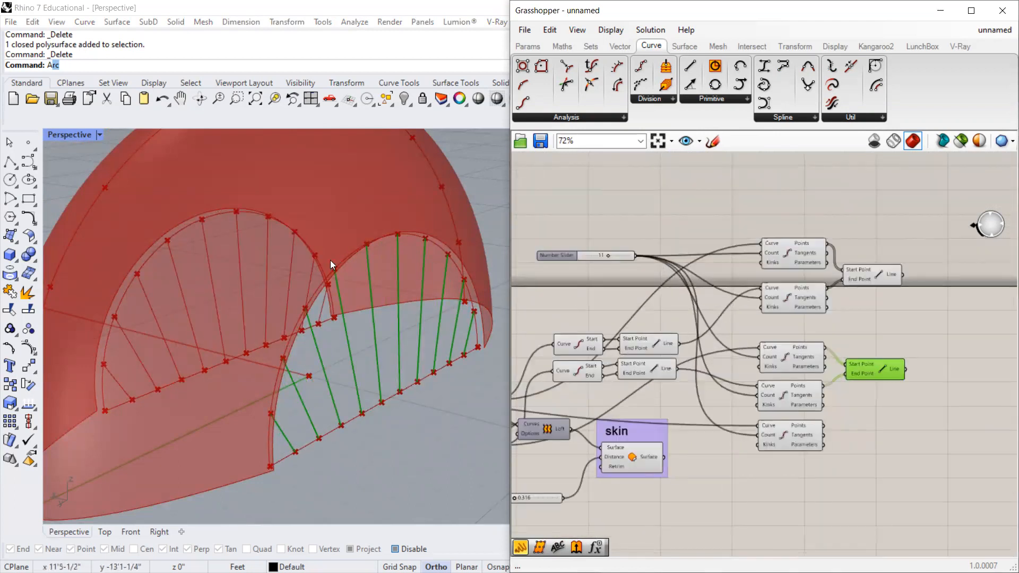
Examine the framing lines between both small arcs and their base lines, highlighting those from the upper Line component.
scroll(330, 260, "down", 3)
scroll(351, 260, "up", 3)
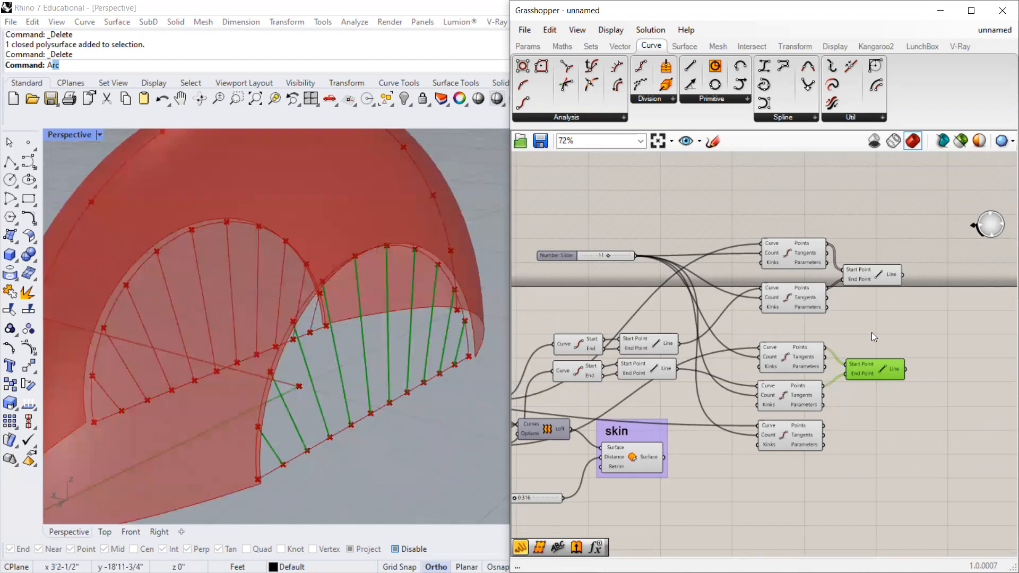
left_click(873, 337)
scroll(311, 319, "down", 3)
scroll(315, 319, "up", 2)
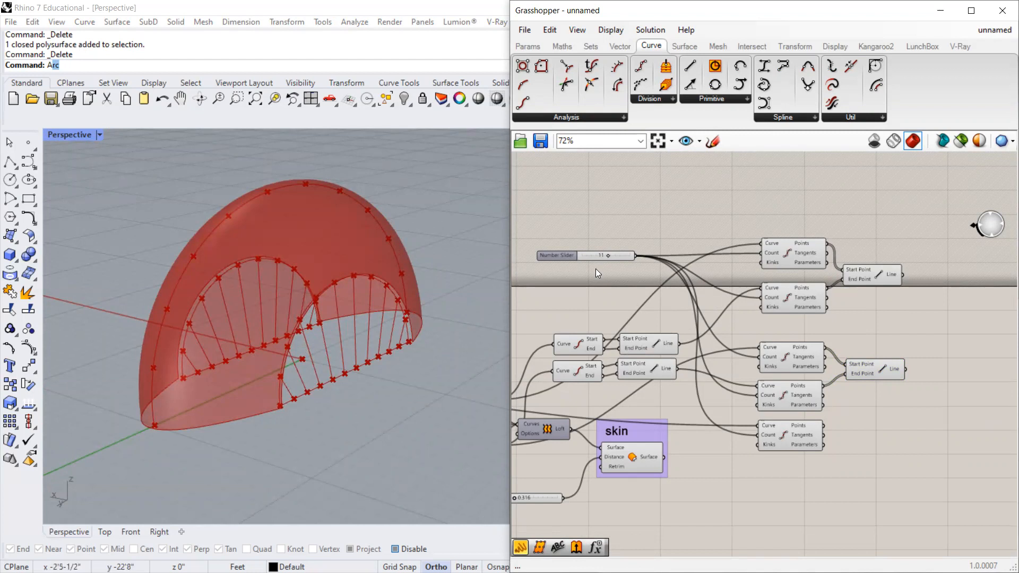
scroll(306, 321, "up", 5)
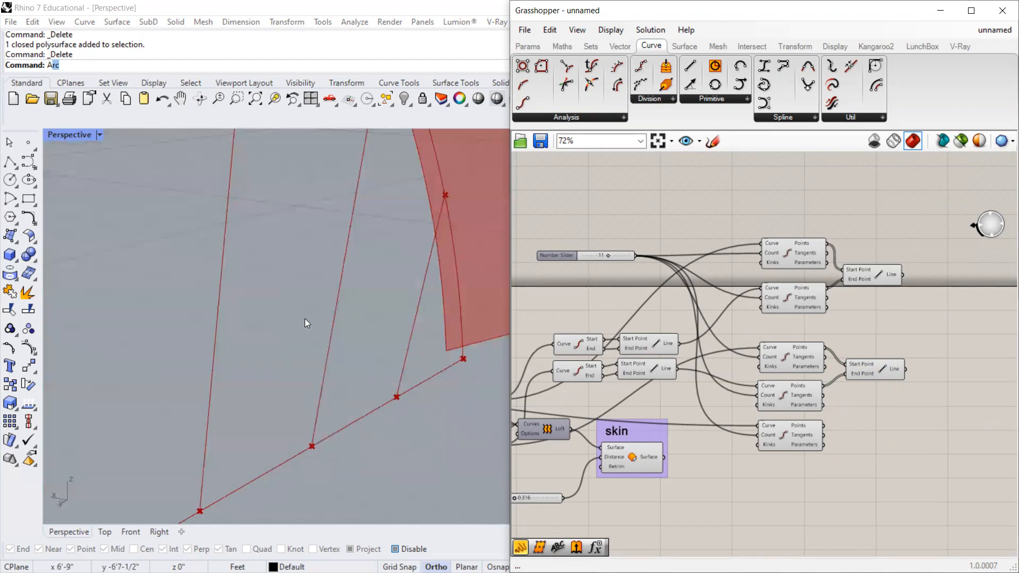
scroll(340, 318, "down", 3)
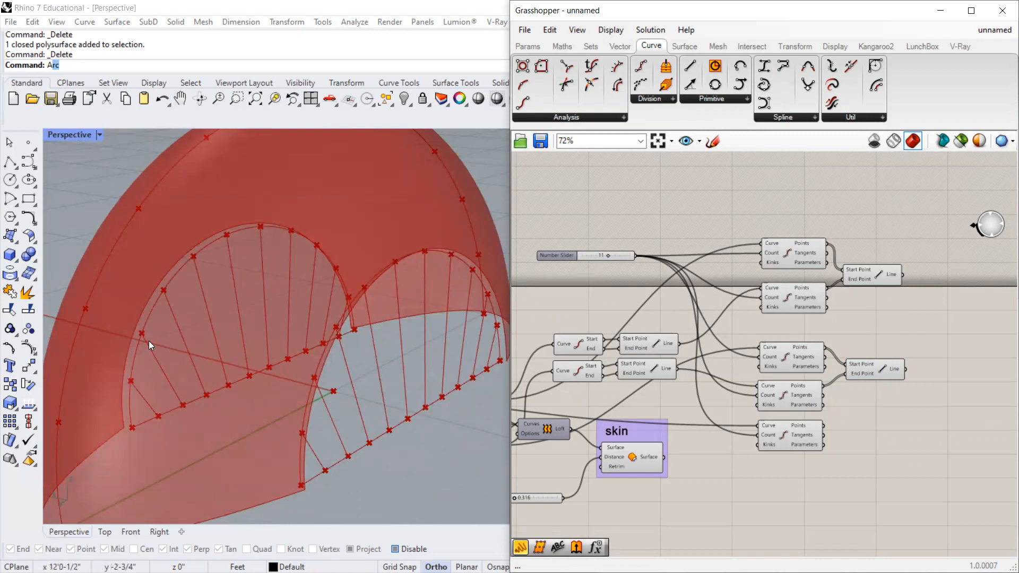
left_click_drag(158, 368, 197, 405)
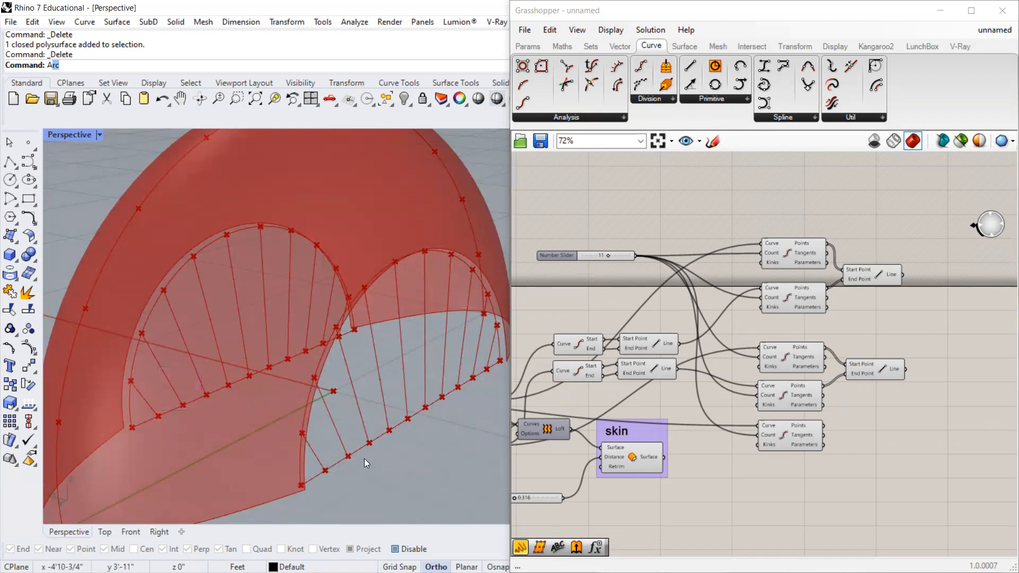
scroll(690, 297, "down", 2)
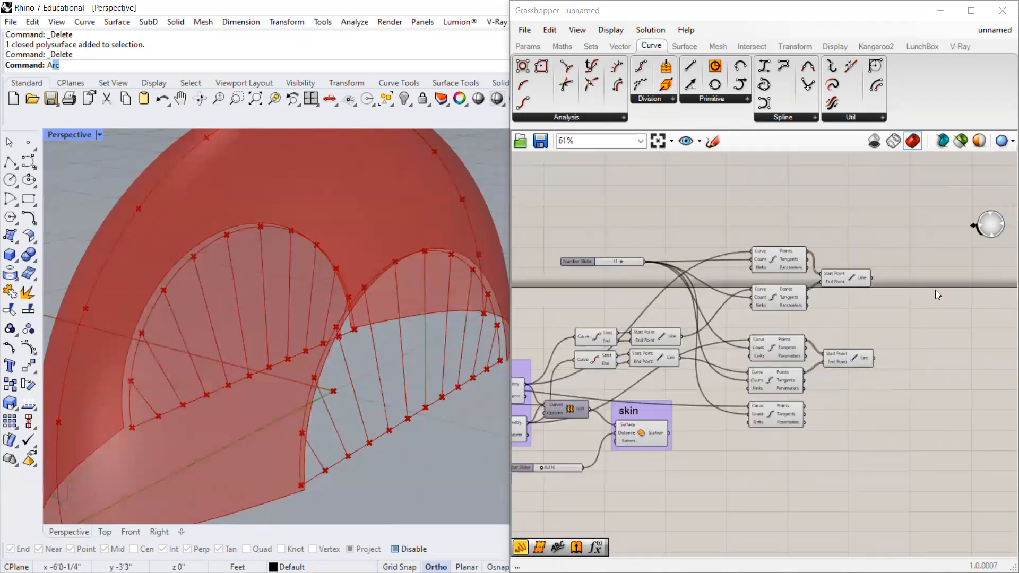
left_click(859, 283)
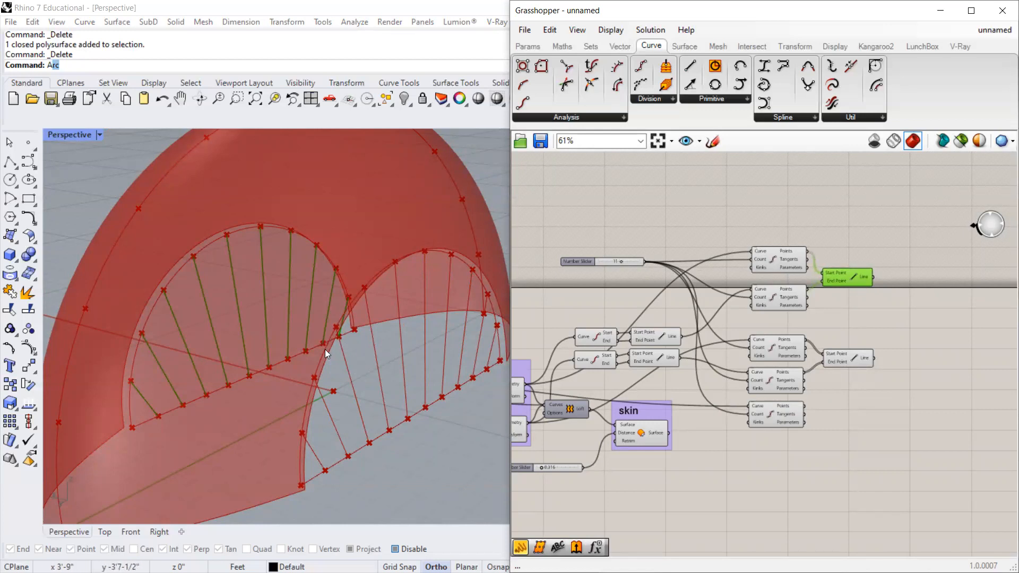
Place a Point On Curve component beside the upper framing Line component.
left_click(867, 293)
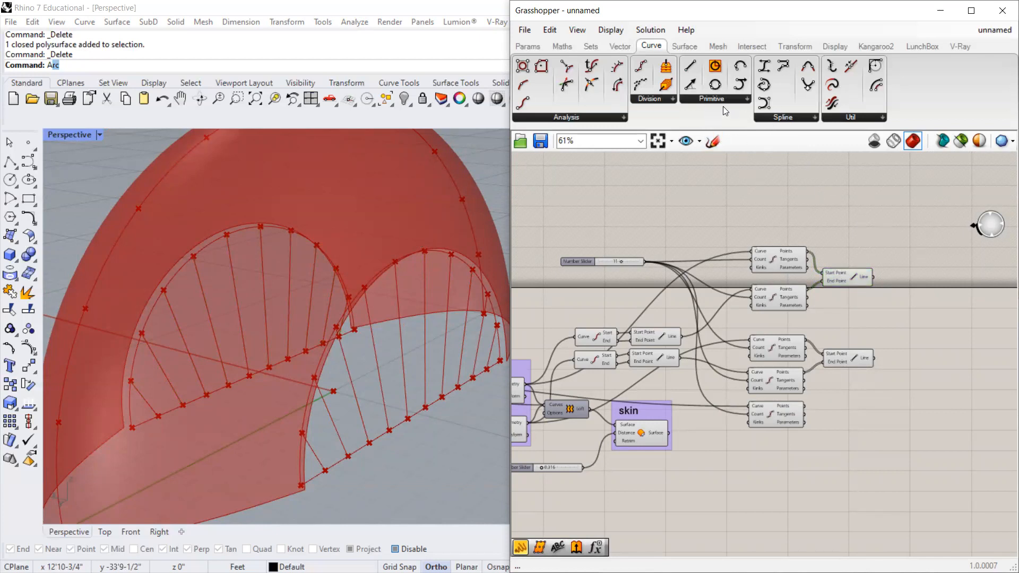
left_click(603, 118)
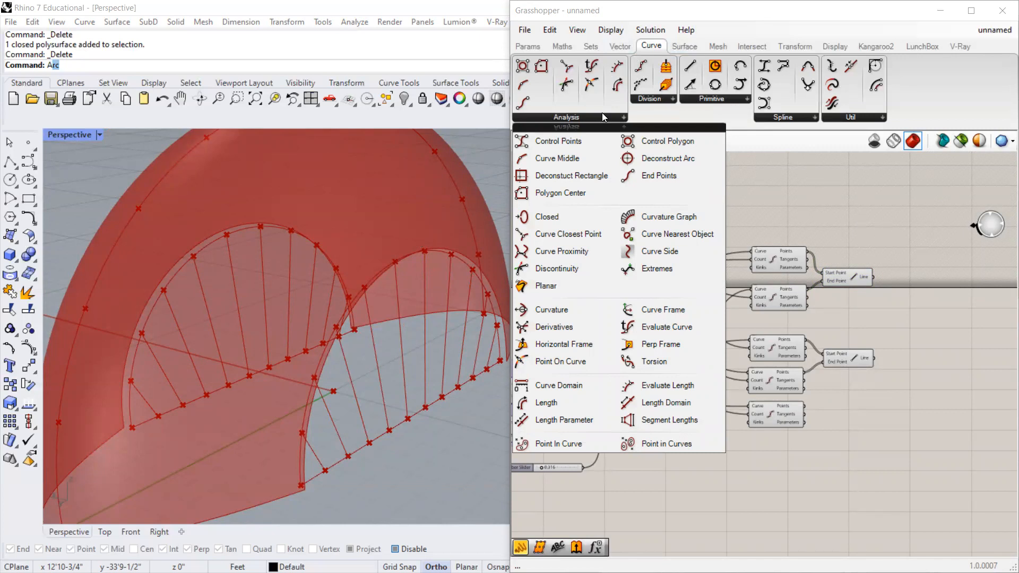
left_click(548, 363)
left_click(912, 261)
scroll(902, 280, "up", 3)
right_click_drag(968, 282, 881, 277)
left_click_drag(851, 242, 826, 258)
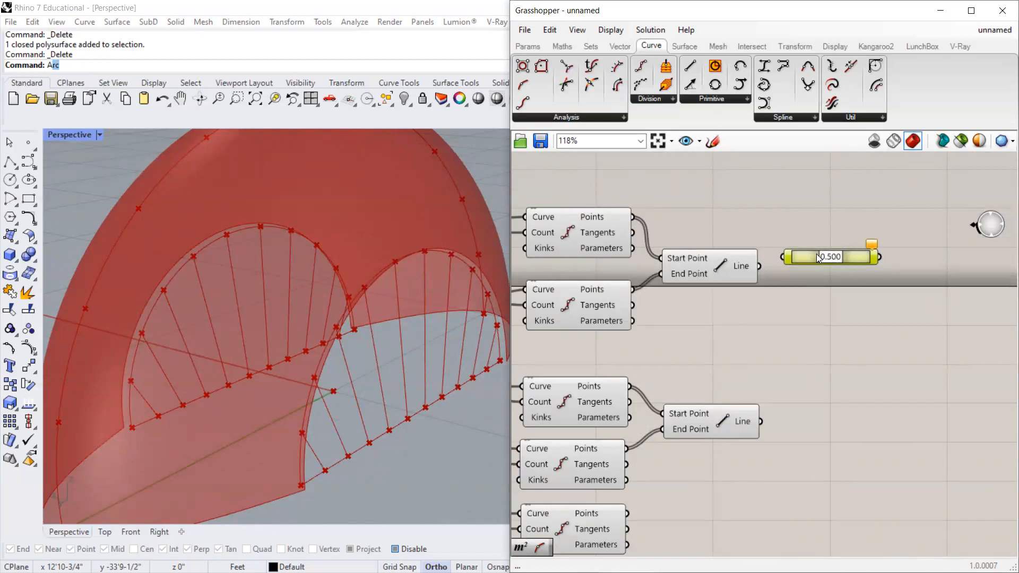
left_click_drag(816, 254, 805, 264)
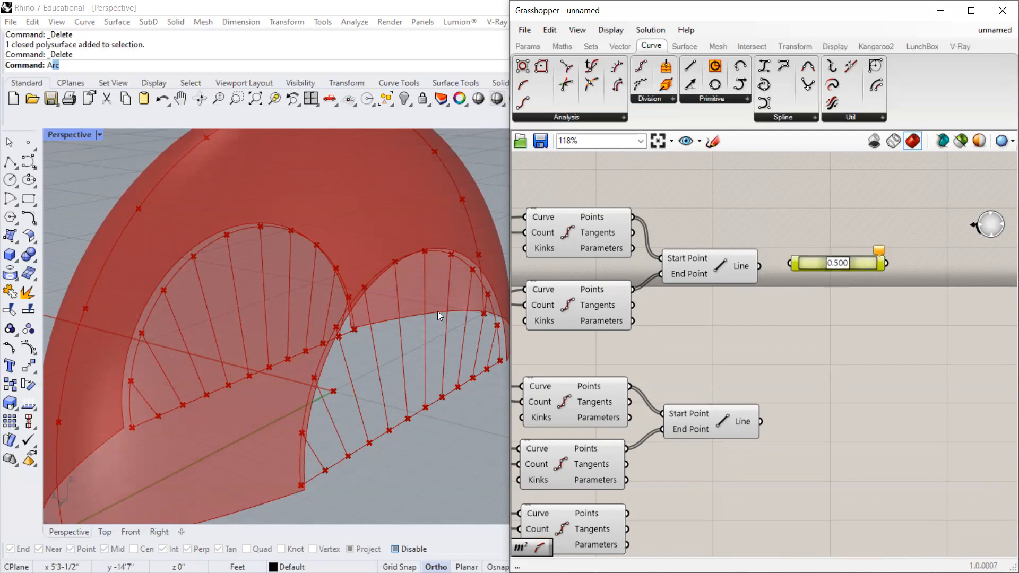
Connect the upper framing lines to Point On Curve and set its position to 0.196.
left_click(720, 264)
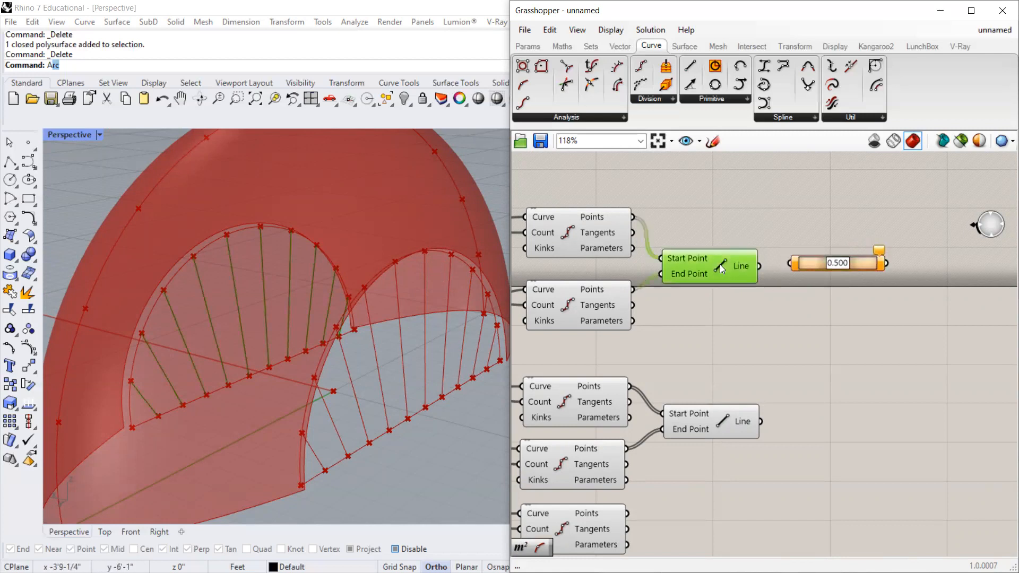
left_click_drag(789, 271, 803, 276)
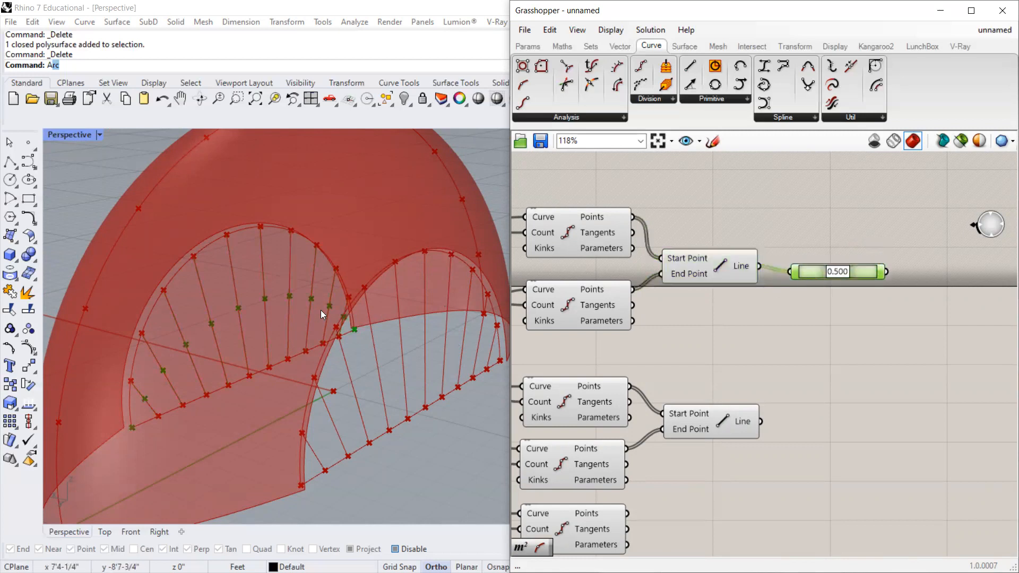
scroll(204, 337, "up", 5)
scroll(205, 334, "down", 5)
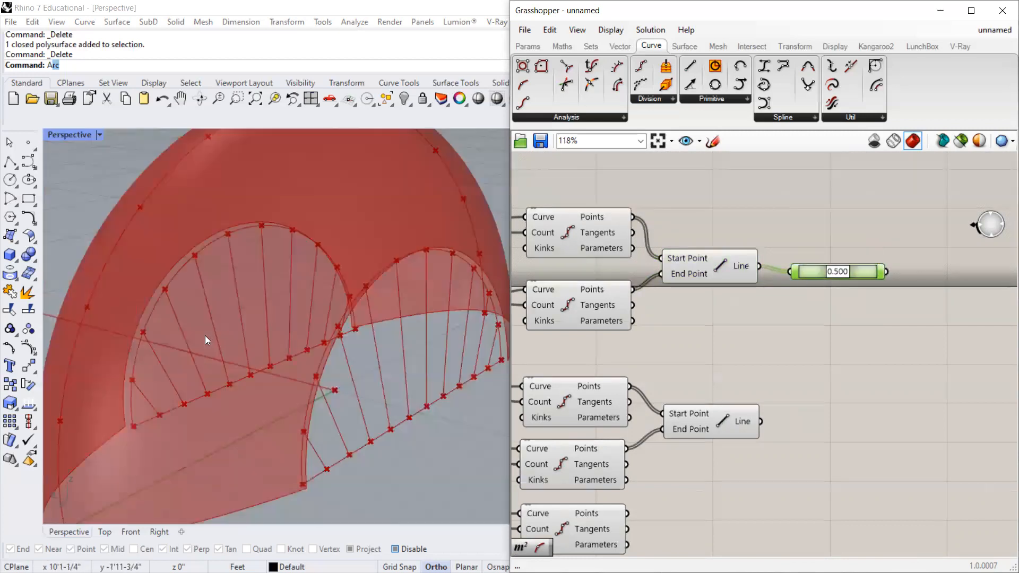
left_click(805, 272)
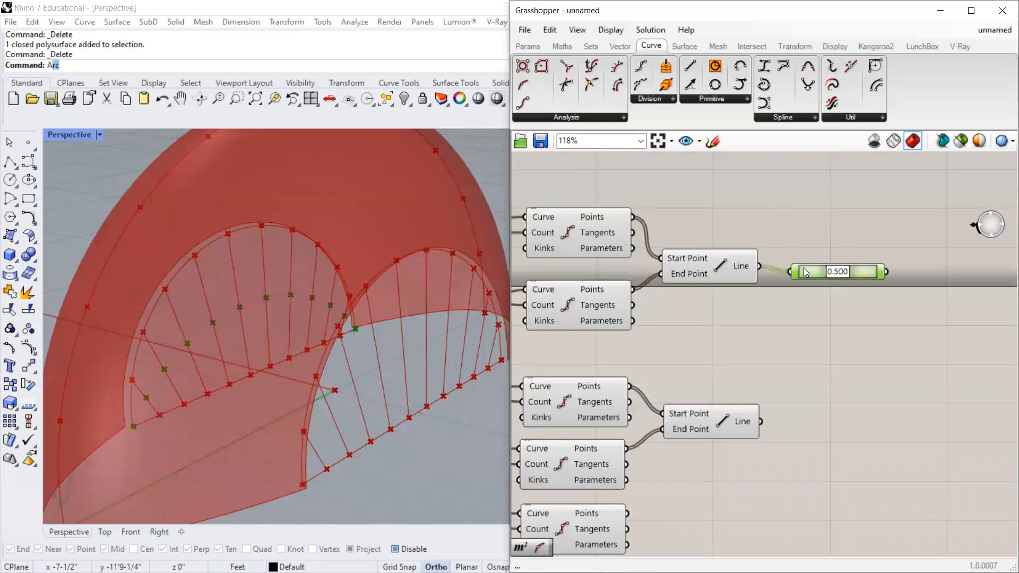
mouse_move(843, 272)
left_mouse_down()
mouse_move(852, 272)
mouse_move(825, 272)
left_mouse_up()
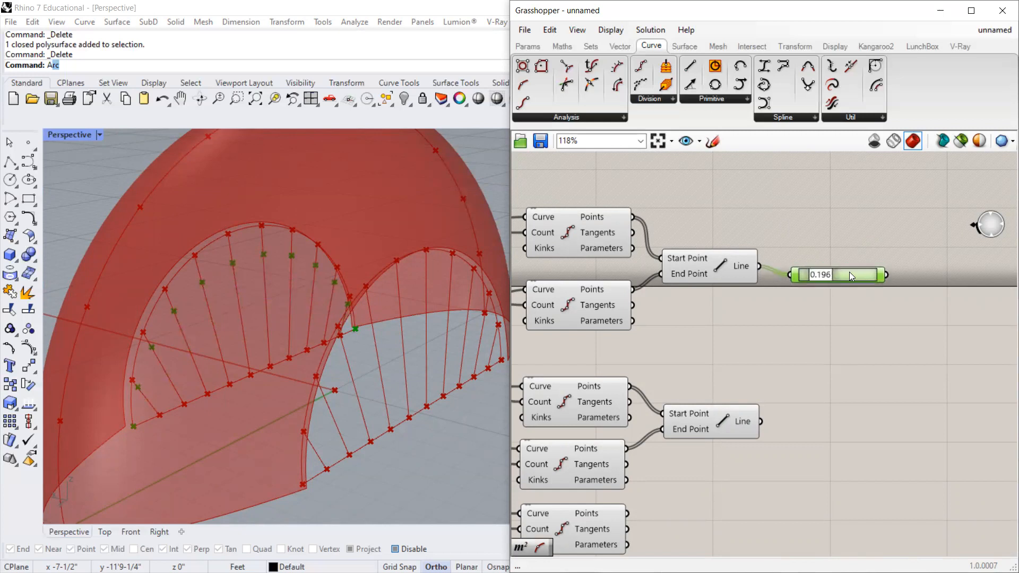
left_click_drag(849, 273, 852, 281)
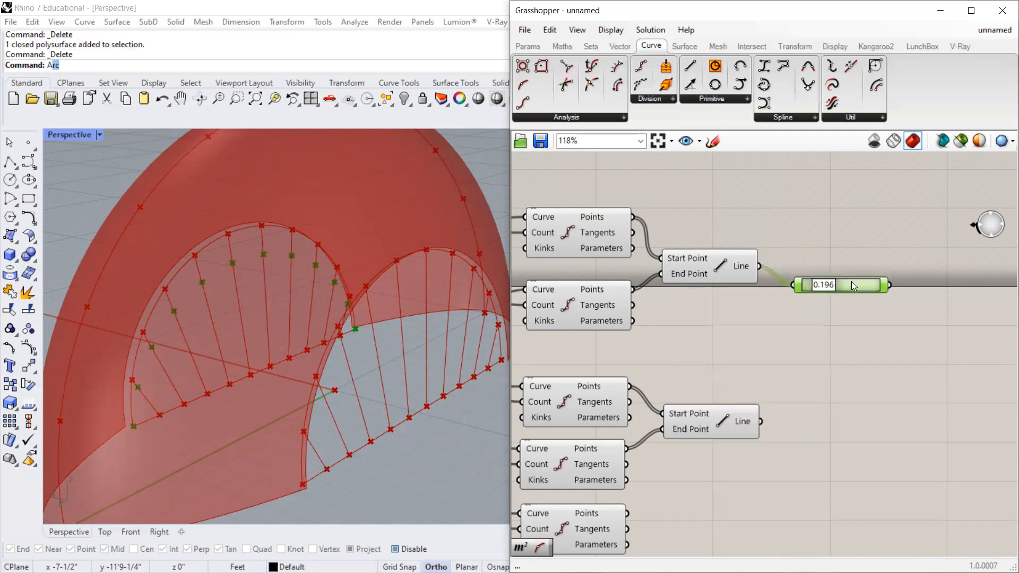
Duplicate Point On Curve for the lower framing lines, setting the upper position to 0.232 and the lower one to 0.233.
key("ctrl+v")
left_click_drag(863, 296, 837, 385)
mouse_move(826, 291)
left_mouse_down()
mouse_move(832, 285)
mouse_move(824, 288)
left_mouse_up()
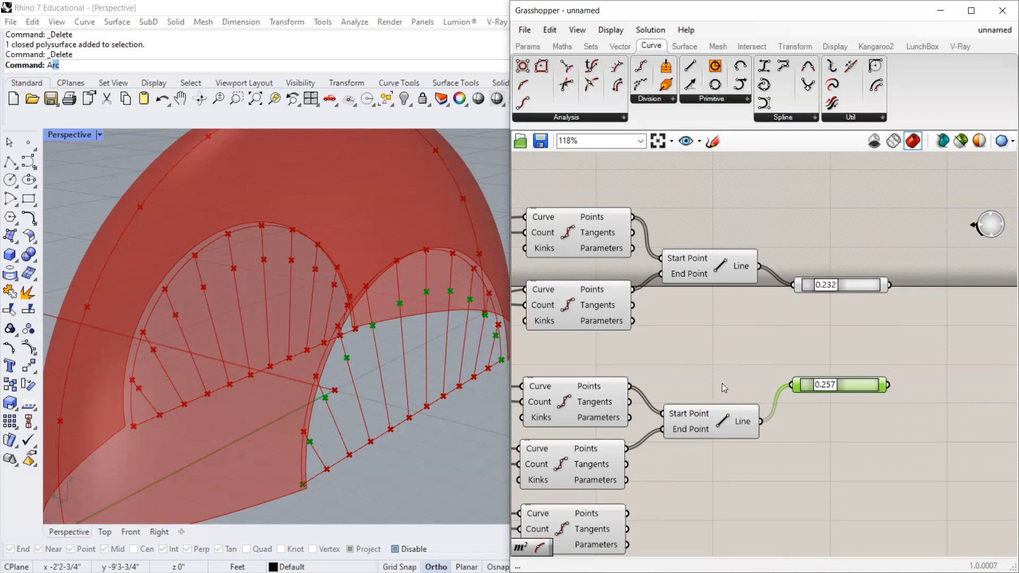
left_click_drag(825, 387, 823, 385)
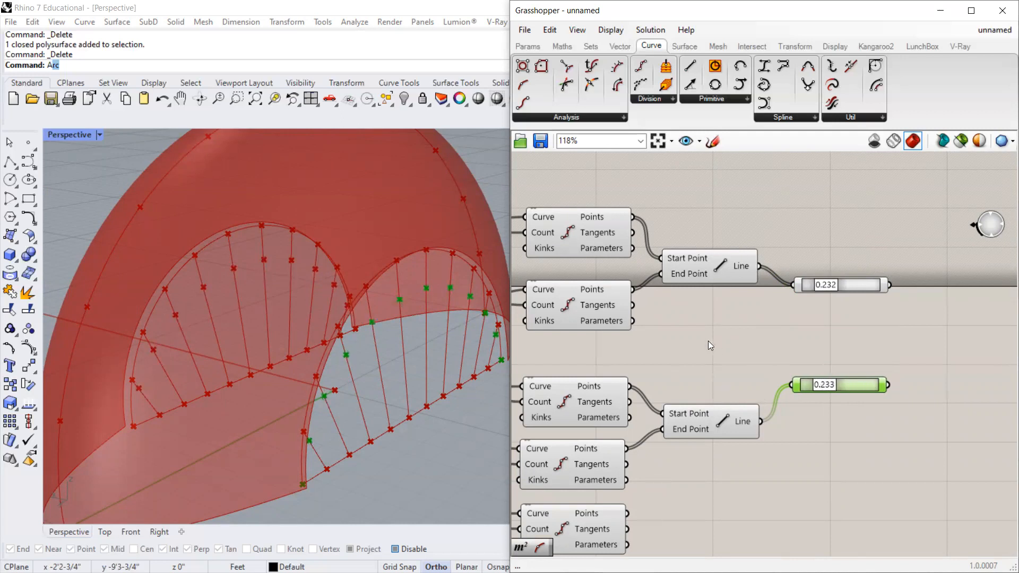
Duplicate a Line component and connect the upper curve points to Start Point and the lower curve points to End Point.
scroll(700, 324, "down", 2)
left_click(701, 293)
left_click_drag(706, 300, 898, 325)
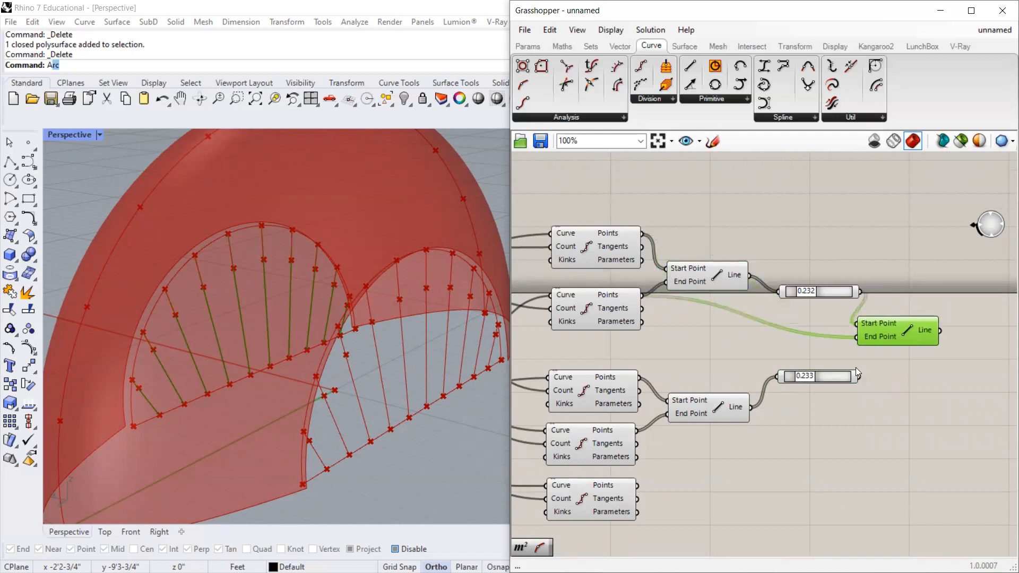
left_click_drag(854, 351, 892, 342)
Set the upper Point On Curve position to 0.159 and the lower one to 0.160.
left_click_drag(813, 376, 802, 292)
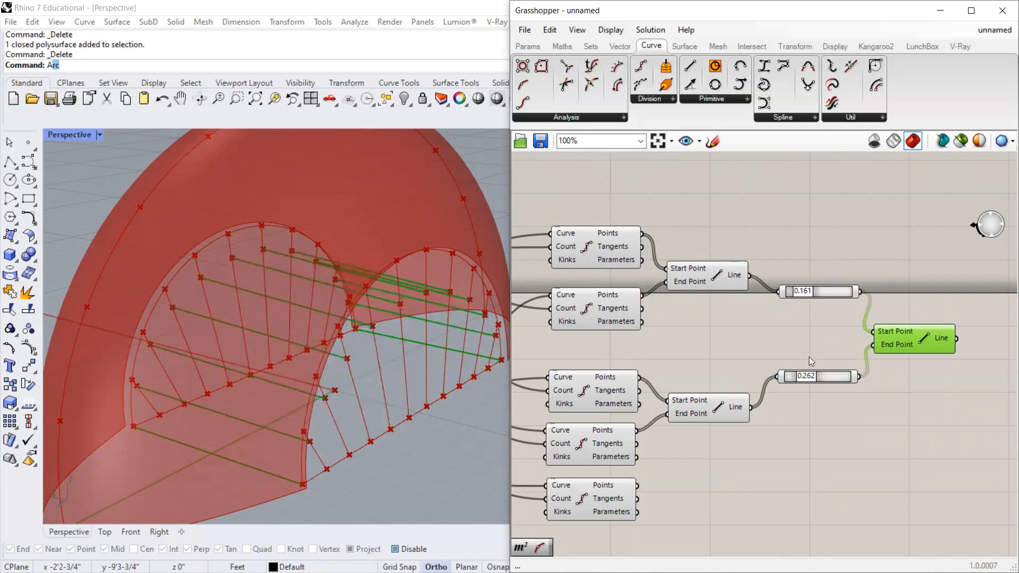
left_click_drag(806, 375, 805, 376)
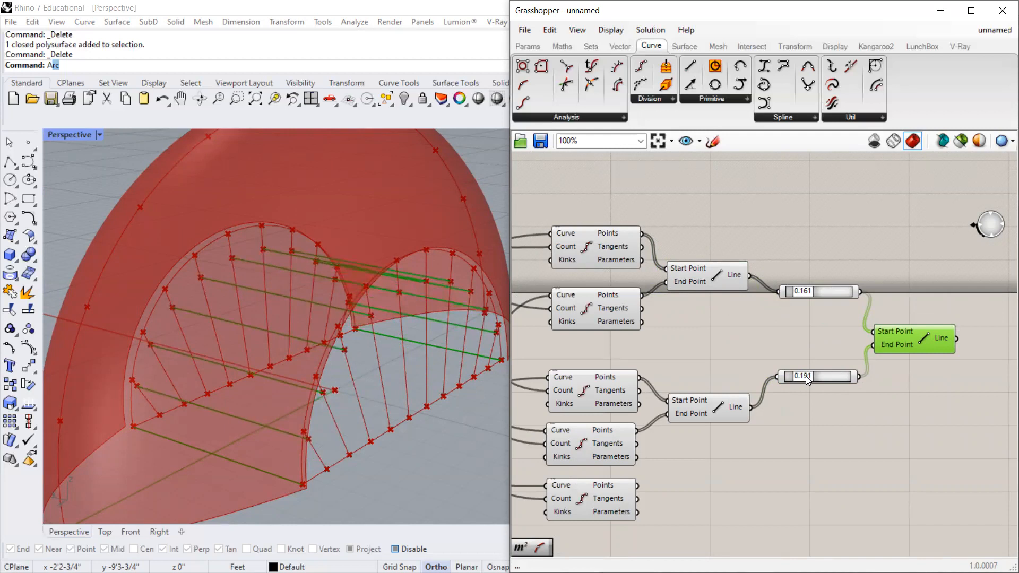
scroll(800, 379, "up", 2)
left_click_drag(800, 380, 799, 379)
scroll(281, 305, "down", 4)
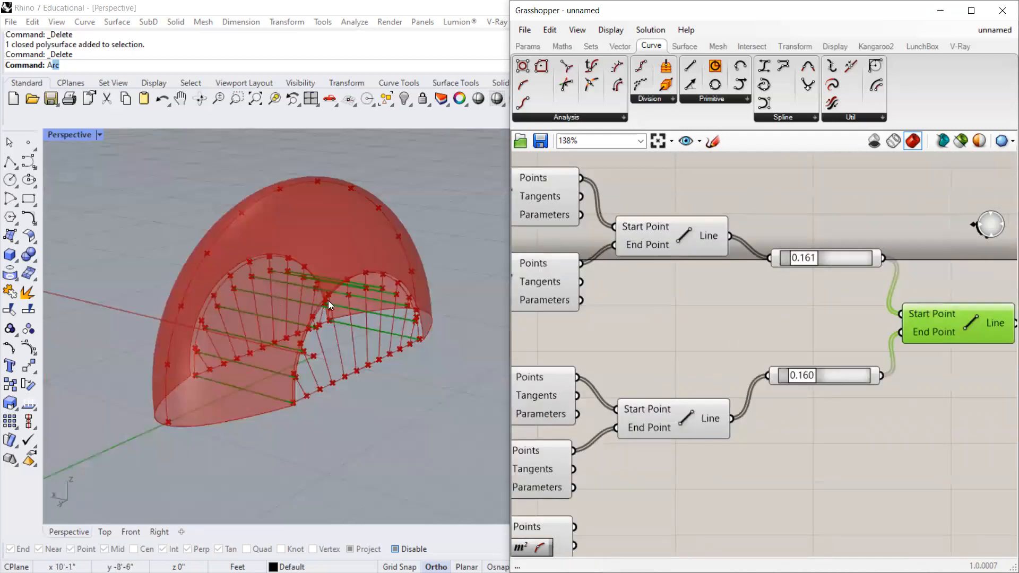
left_click_drag(796, 258, 810, 267)
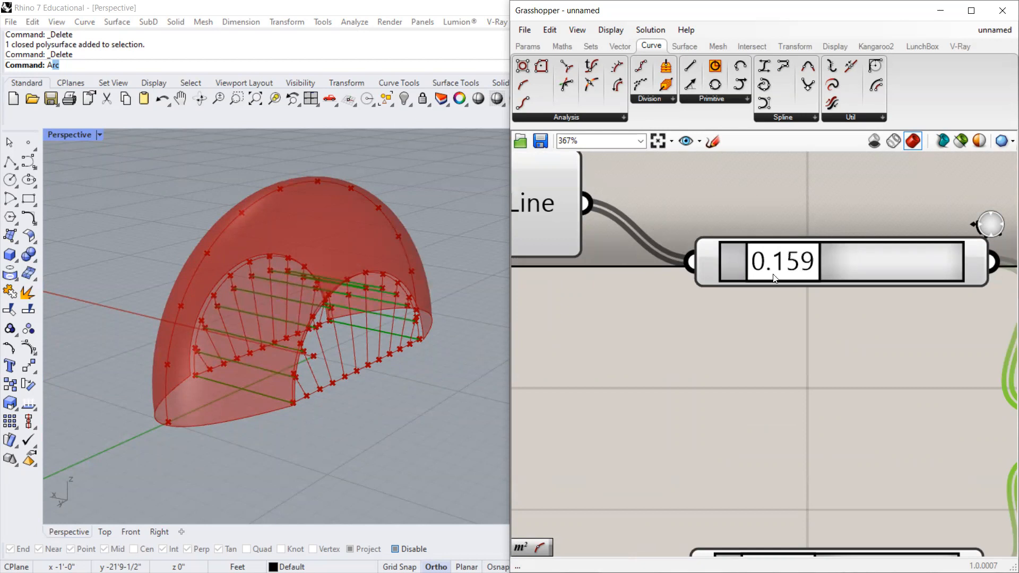
scroll(773, 277, "down", 5)
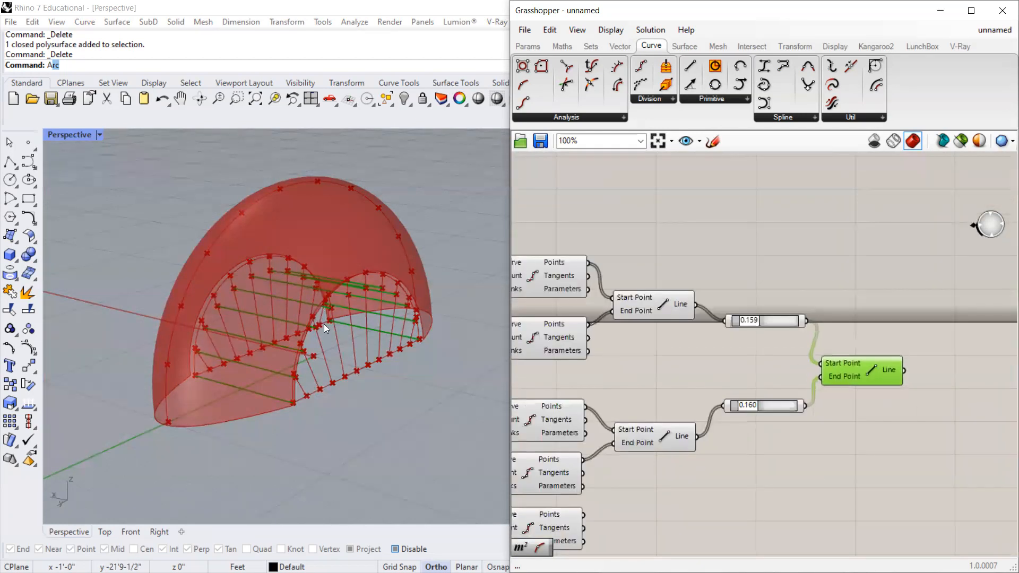
Examine the cross lines running between the two small arcs' framing from several distances and angles.
scroll(324, 325, "up", 7)
scroll(452, 370, "down", 7)
right_click_drag(425, 359, 398, 359)
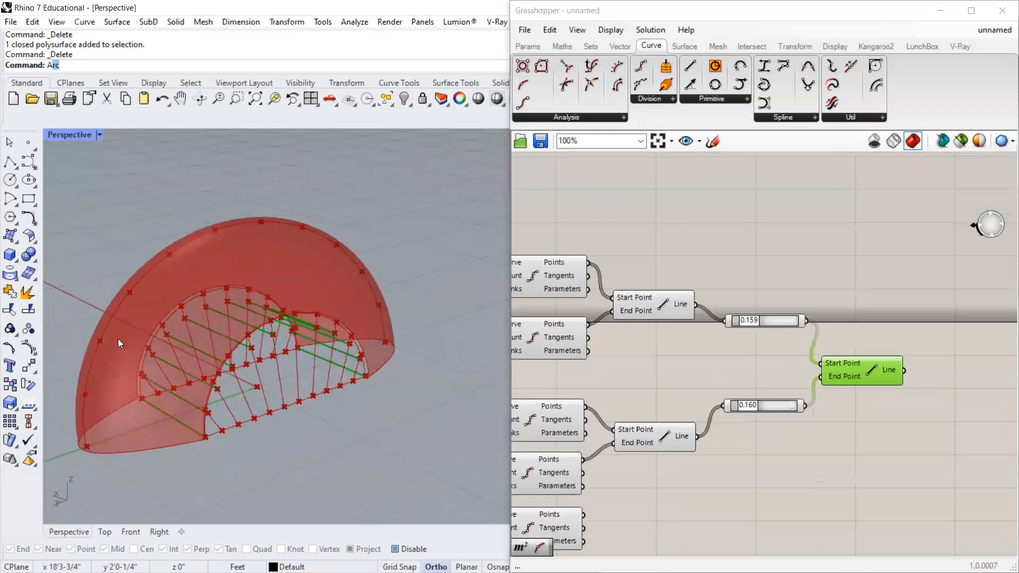
scroll(120, 343, "up", 5)
scroll(243, 353, "down", 3)
scroll(696, 296, "down", 2)
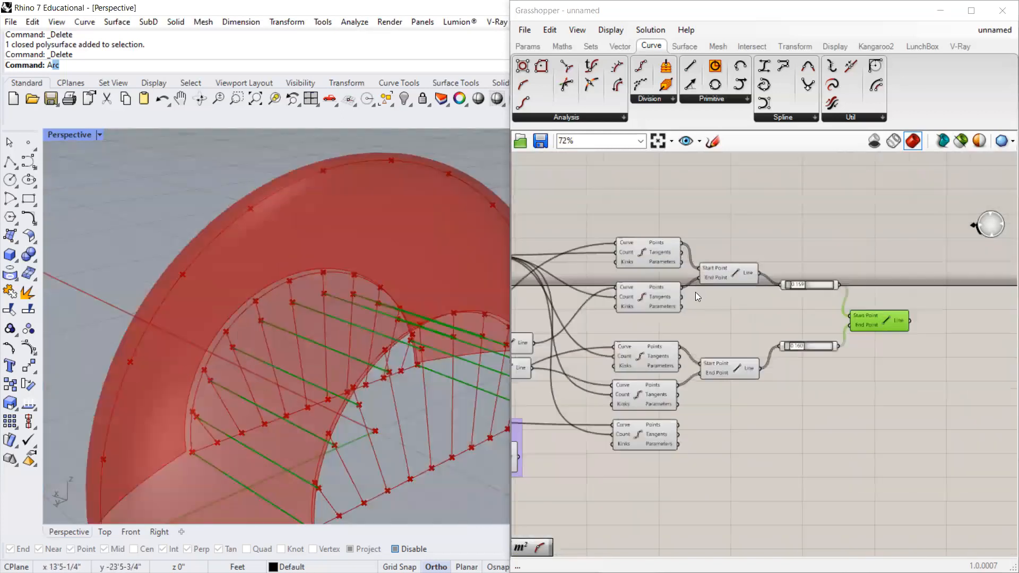
scroll(693, 294, "up", 1)
left_click(728, 194)
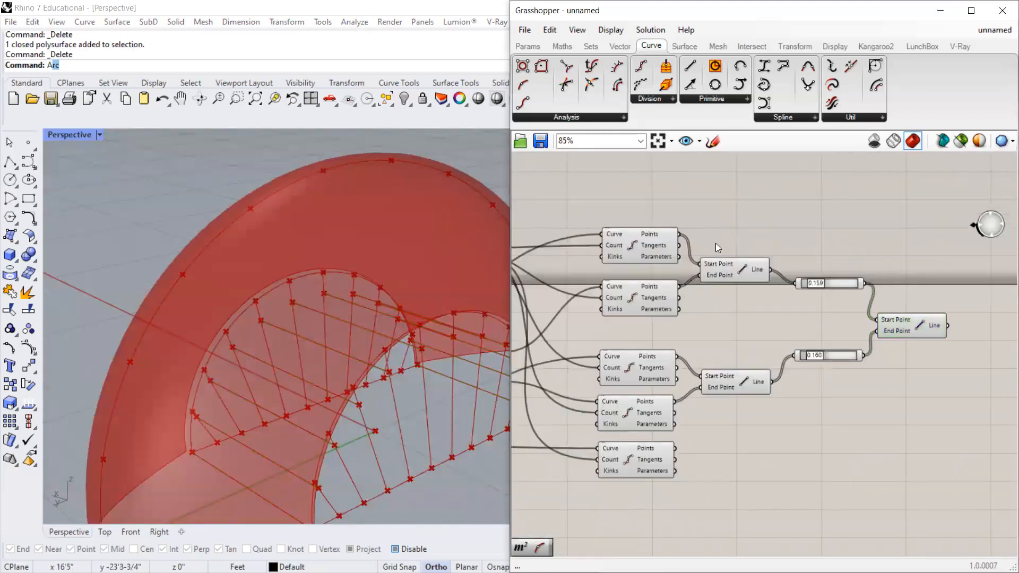
scroll(393, 326, "down", 4)
scroll(360, 325, "up", 1)
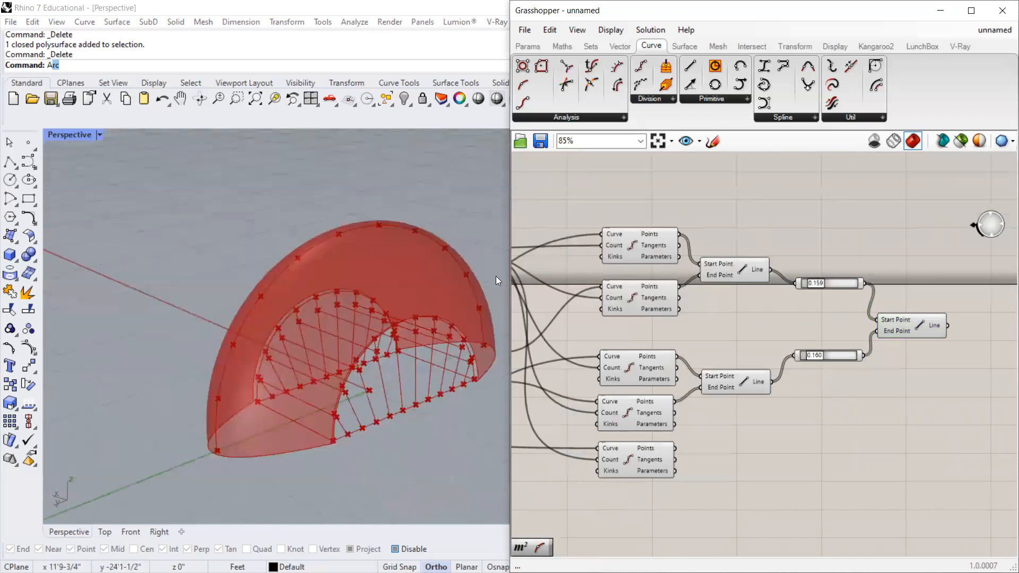
scroll(767, 218, "down", 2)
scroll(532, 283, "up", 2)
Highlight the base line, End Points and small arc components in turn to identify their geometry in the model.
left_click(566, 327)
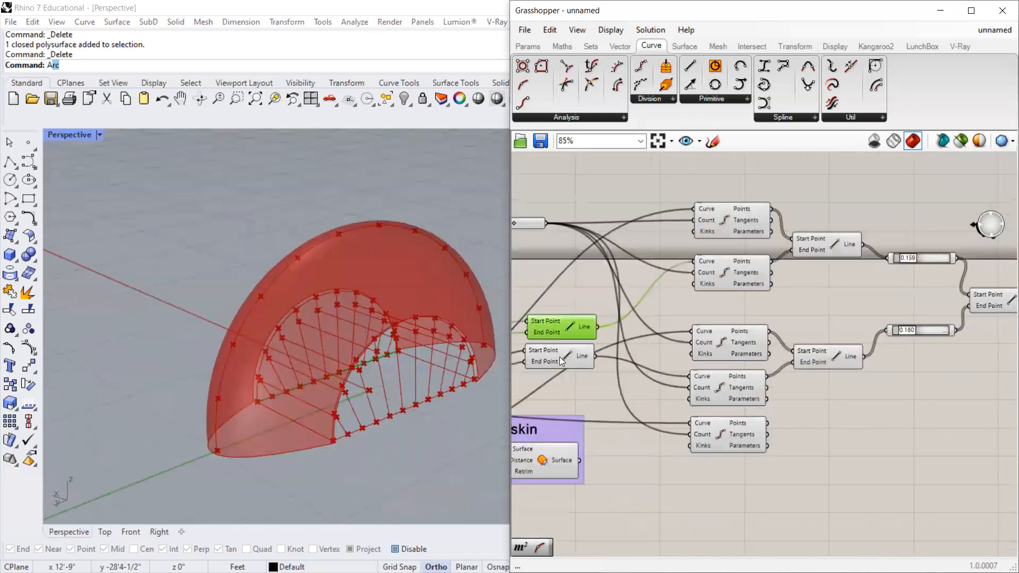
scroll(752, 296, "down", 2)
scroll(608, 329, "up", 2)
left_click(644, 348)
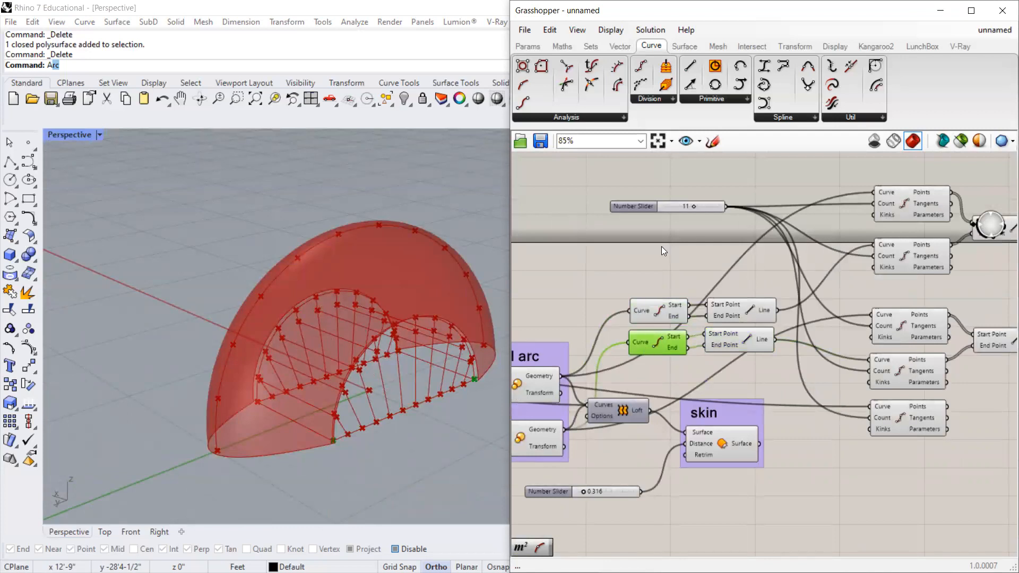
scroll(662, 246, "down", 1)
left_click(542, 350)
left_click(561, 389)
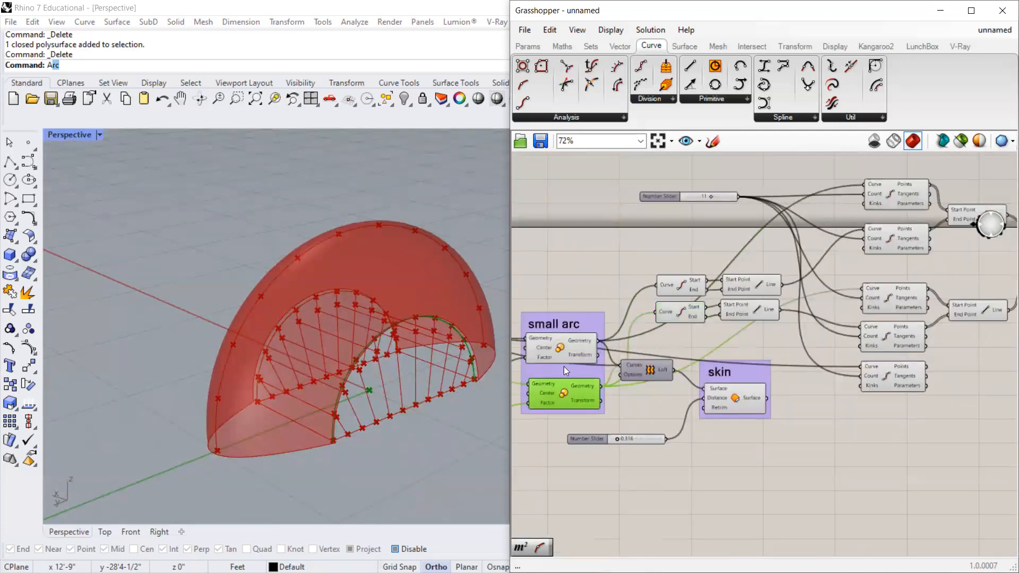
Add a Pipe component above the small arc group, connect the first small arc's geometry to Curve, and inspect the pipe.
double_click(580, 254)
type("pipe")
key("Return")
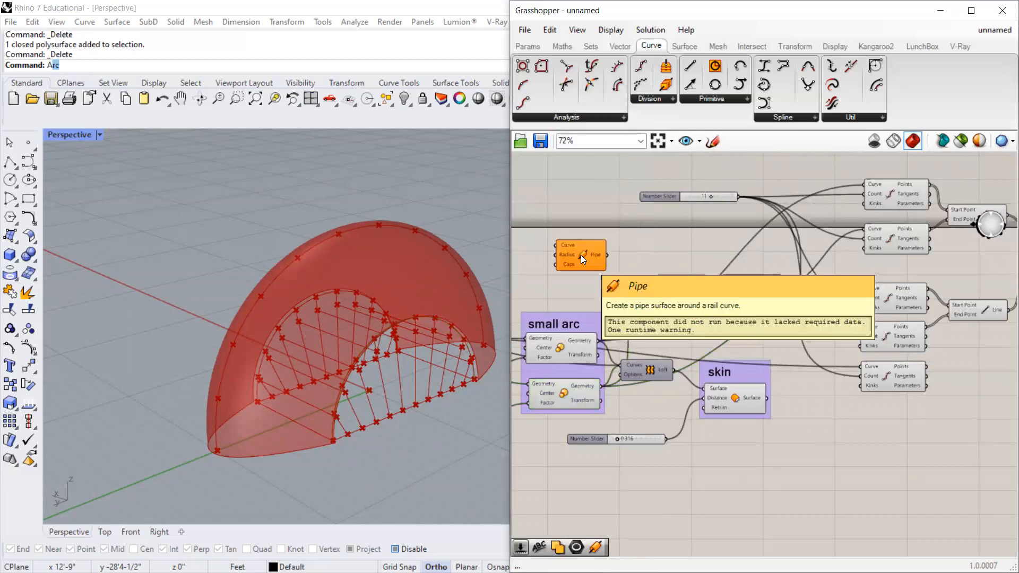
left_click_drag(603, 341, 589, 242)
left_click_drag(601, 392, 581, 250)
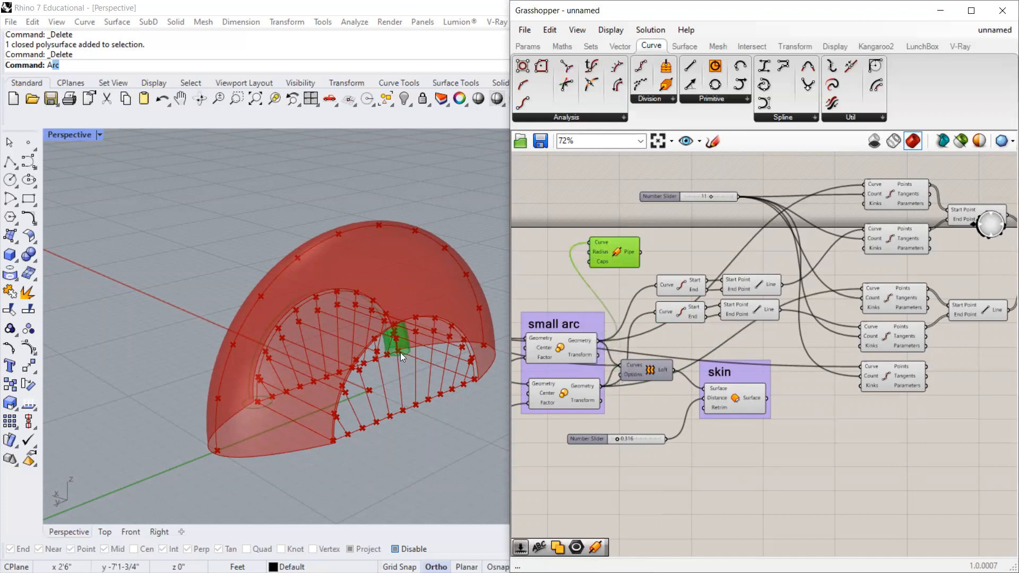
scroll(401, 352, "up", 5)
left_click(402, 354)
left_click(587, 234)
left_click(603, 245)
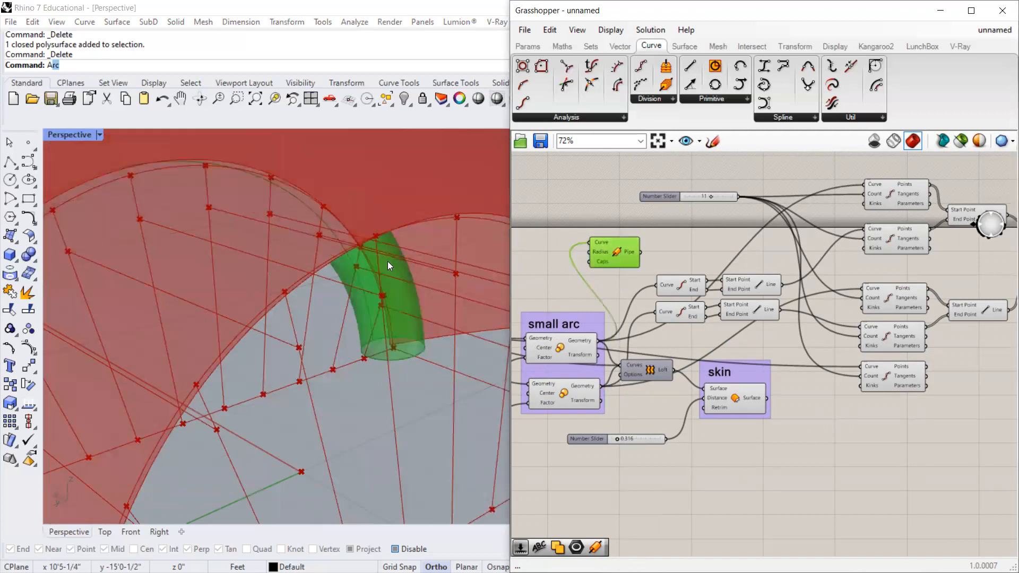
scroll(286, 264, "down", 8)
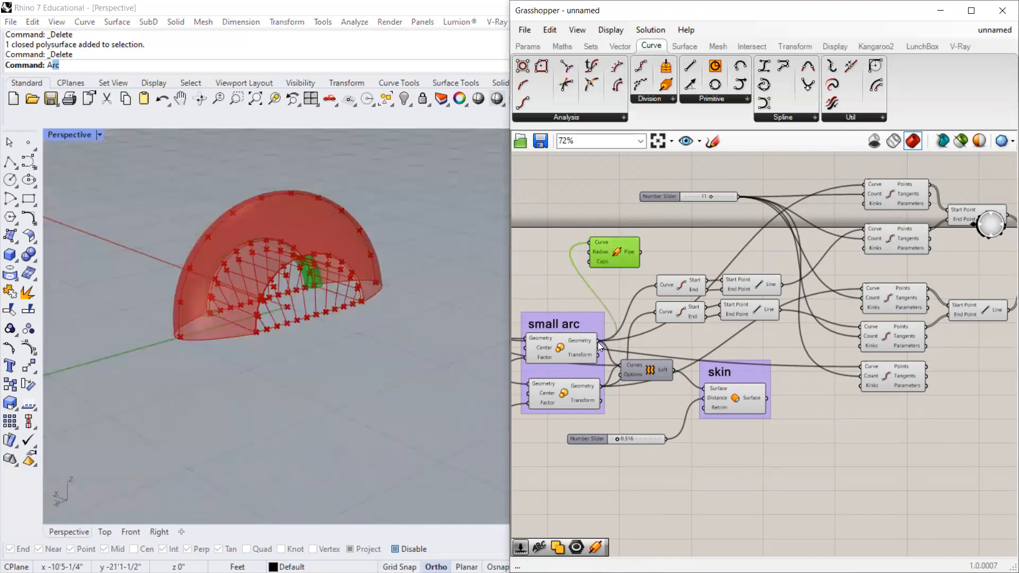
Add the second small arc's and the large arc's geometry to the Pipe component's Curve input.
left_click_drag(599, 386, 592, 246, "shift")
scroll(592, 246, "up", 2)
left_click(598, 207)
left_click(644, 249)
scroll(644, 249, "down", 4)
scroll(551, 313, "up", 4)
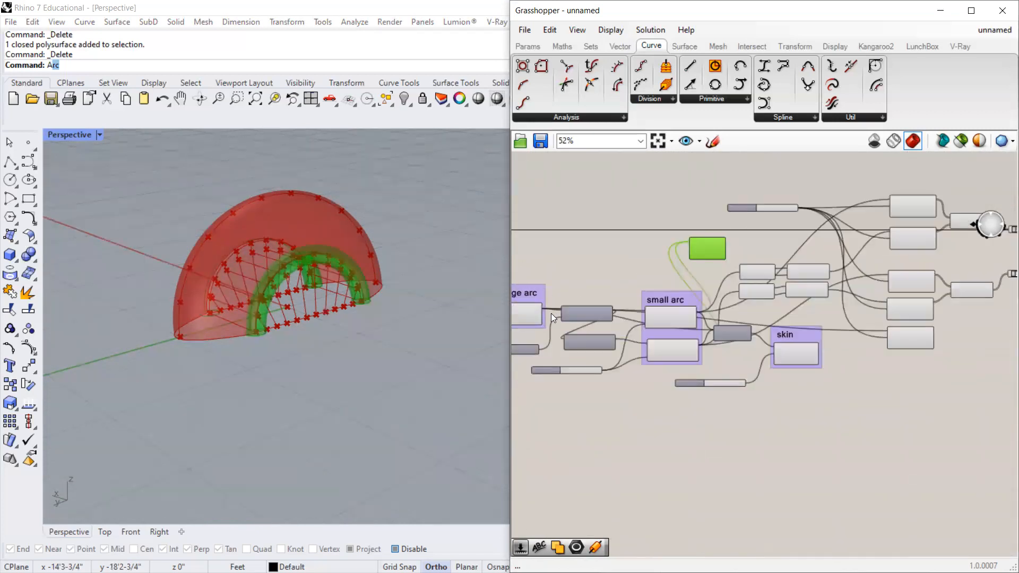
left_click_drag(552, 305, 824, 208)
scroll(742, 240, "up", 1)
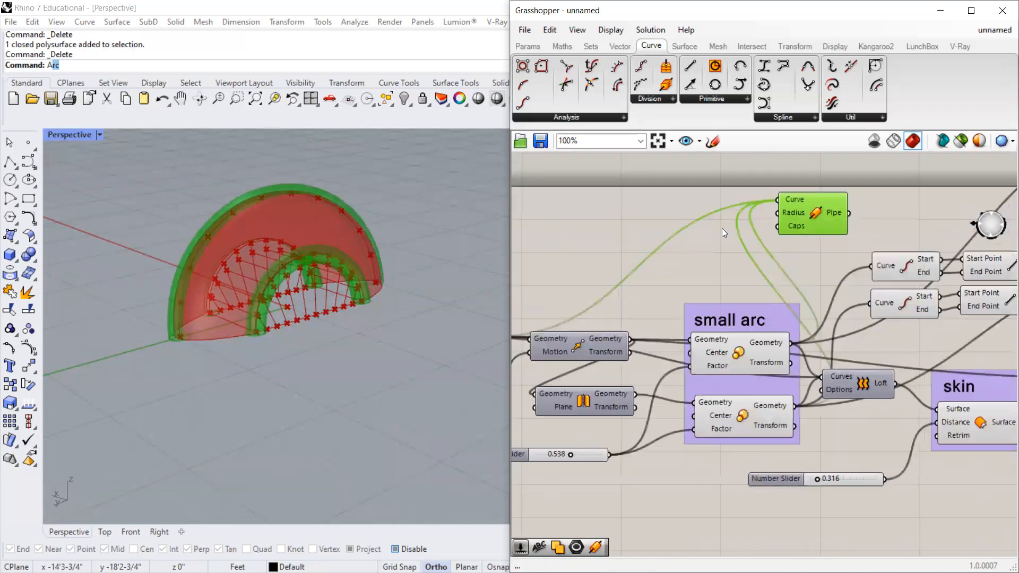
Add a Number Slider beside the Pipe component and set its maximum to 2.
double_click(652, 219)
type("num")
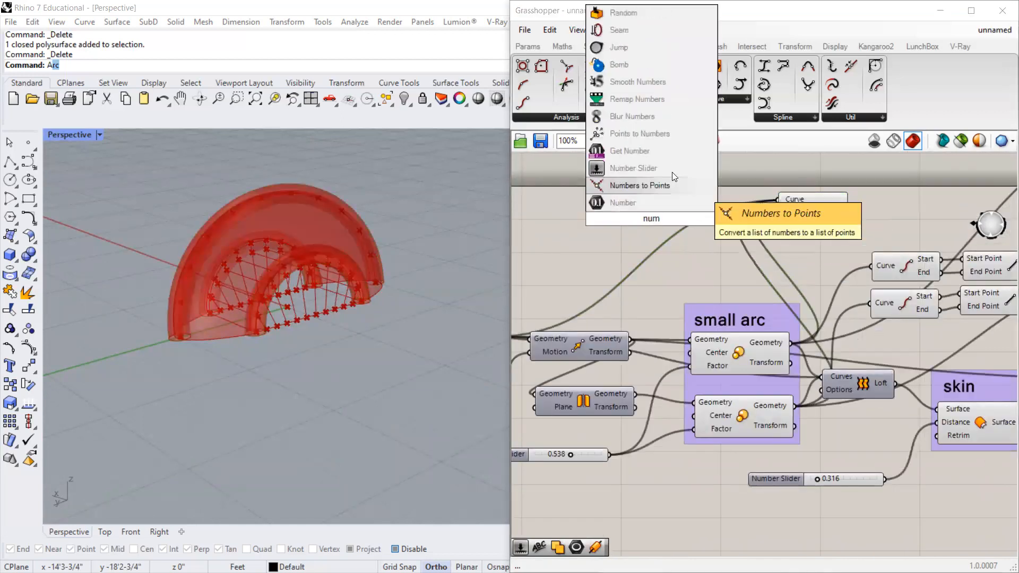
left_click(652, 169)
double_click(618, 219)
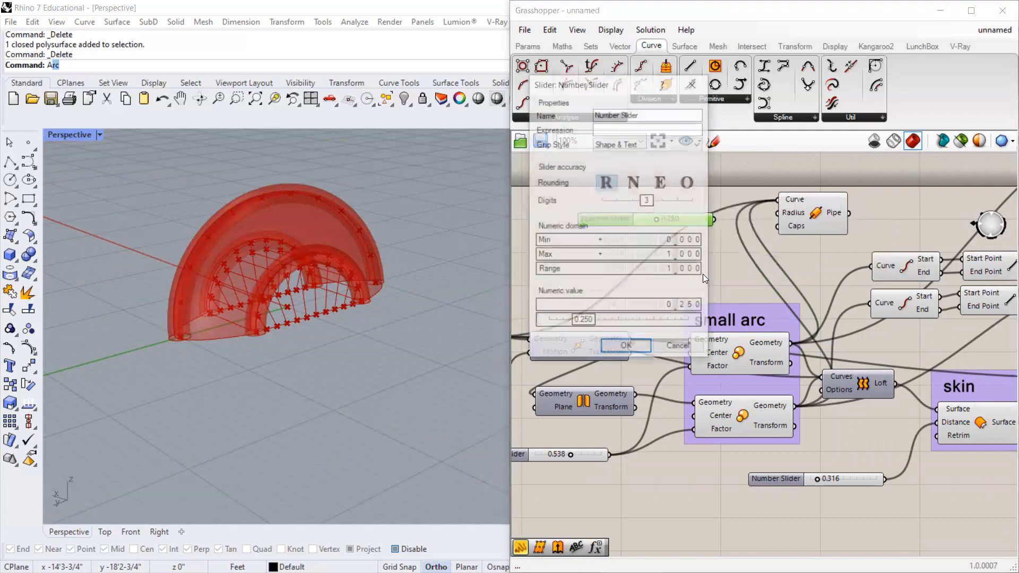
double_click(678, 257)
left_click(679, 256)
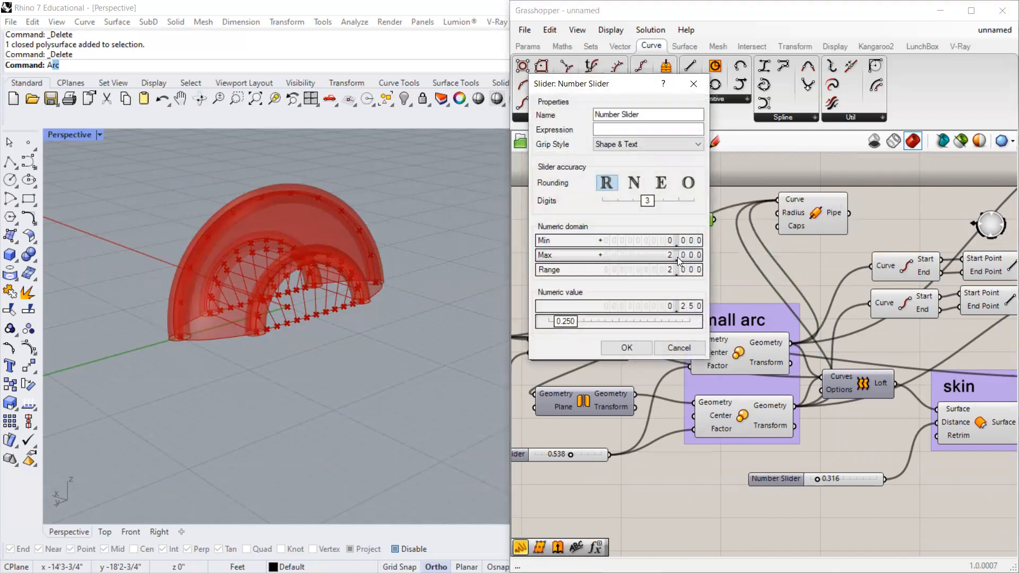
left_click(626, 347)
Connect the new slider to the Pipe's Radius, set it to 0.210, and check the pipes' thickness.
left_click_drag(715, 218, 777, 213)
mouse_move(648, 219)
left_mouse_down()
mouse_move(660, 218)
mouse_move(646, 217)
left_mouse_up()
scroll(238, 258, "up", 5)
scroll(239, 258, "down", 5)
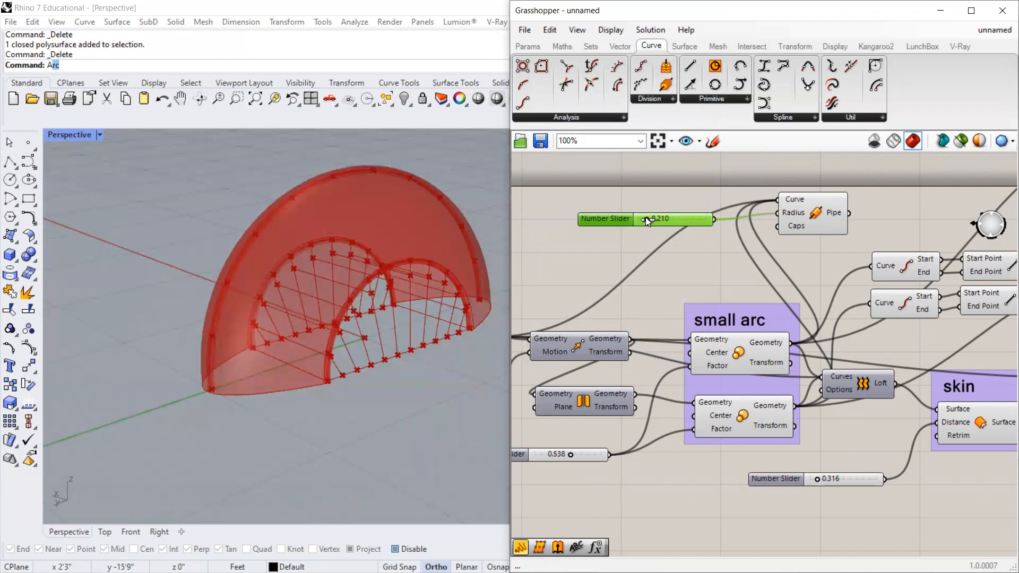
Duplicate the arc Pipe component with its radius slider and place the copies above the Divide Curve components.
scroll(322, 284, "up", 3)
scroll(281, 296, "down", 5)
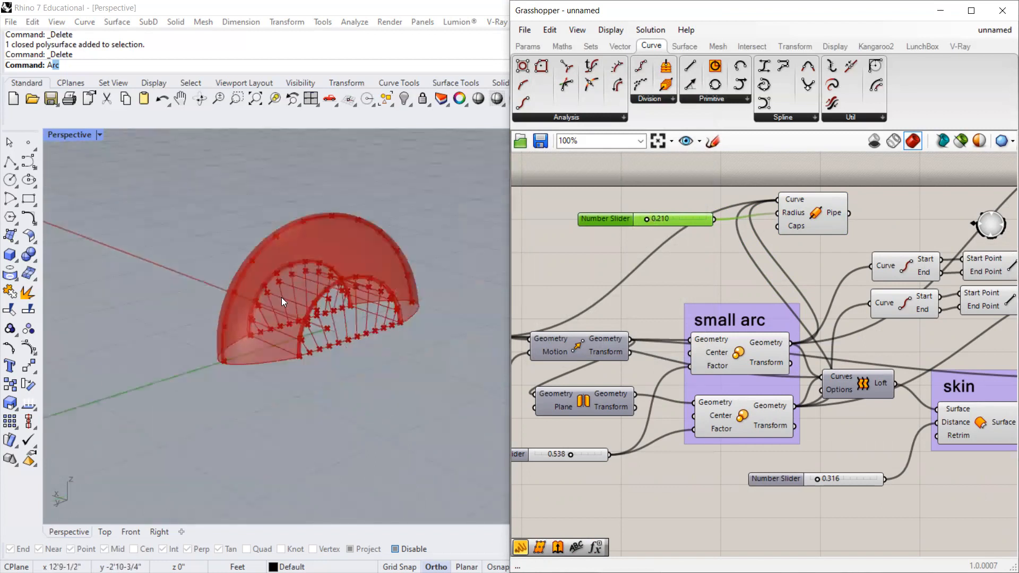
left_click_drag(877, 198, 645, 235)
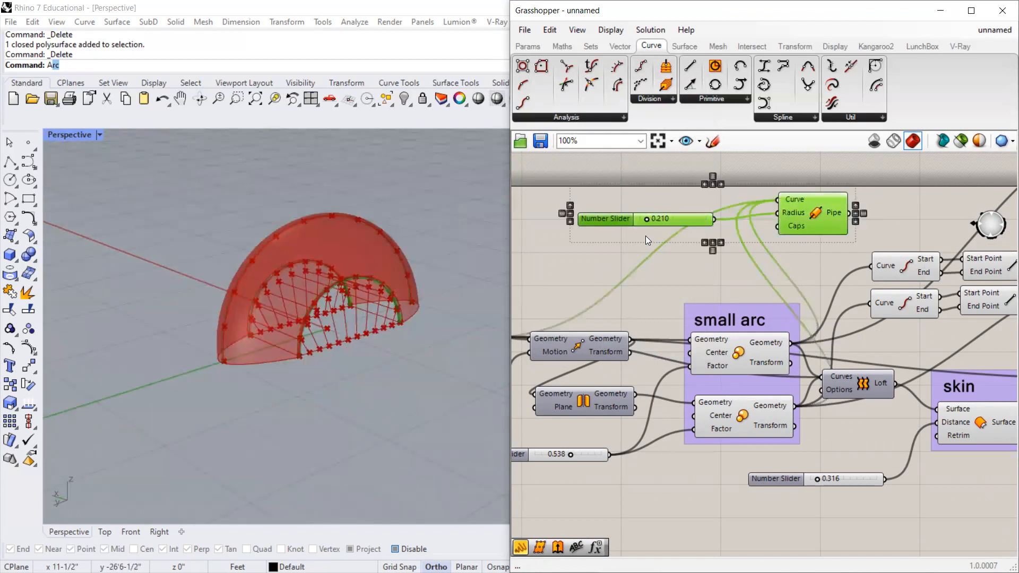
scroll(645, 236, "down", 4)
scroll(846, 204, "up", 2)
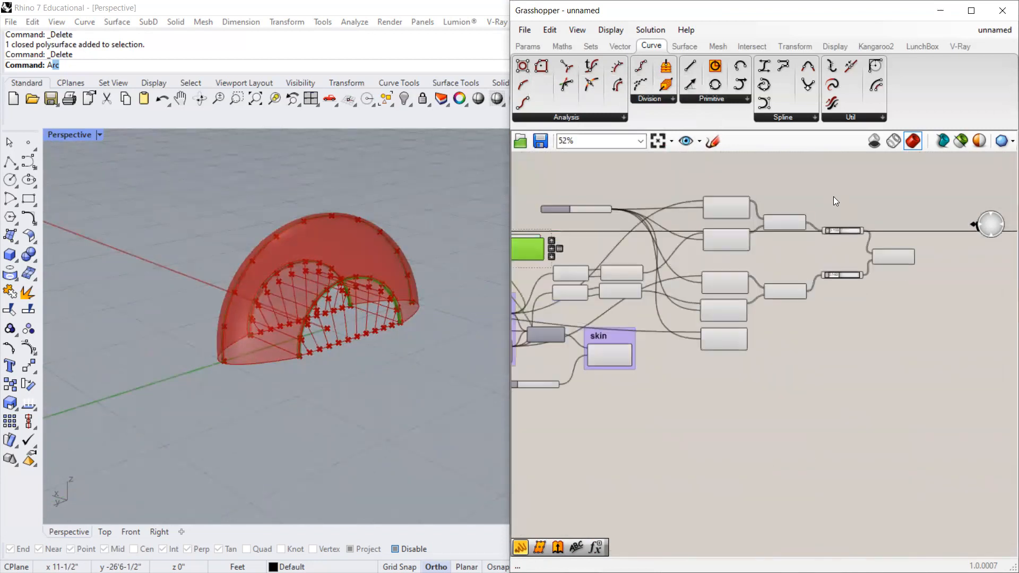
left_click_drag(518, 252, 838, 178)
scroll(838, 178, "up", 2)
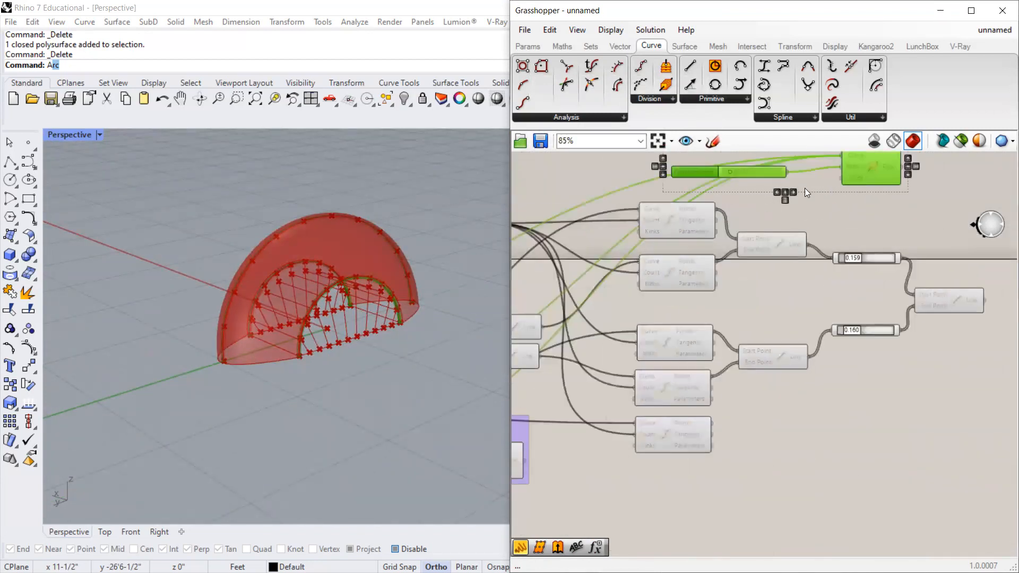
Disconnect both Scale geometries and the Arc from the copied Pipe's Curve input.
right_click(844, 155)
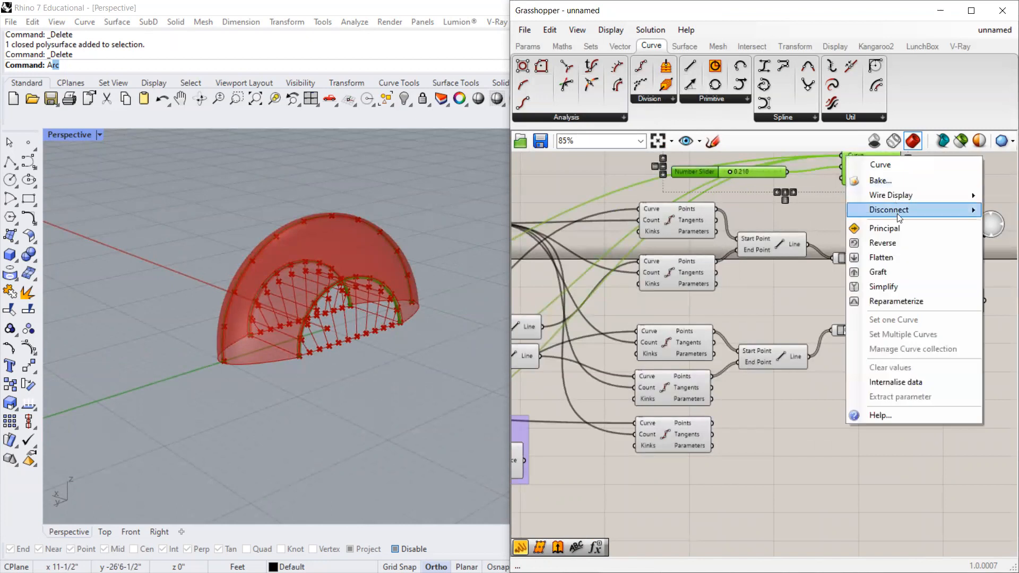
mouse_move(895, 211)
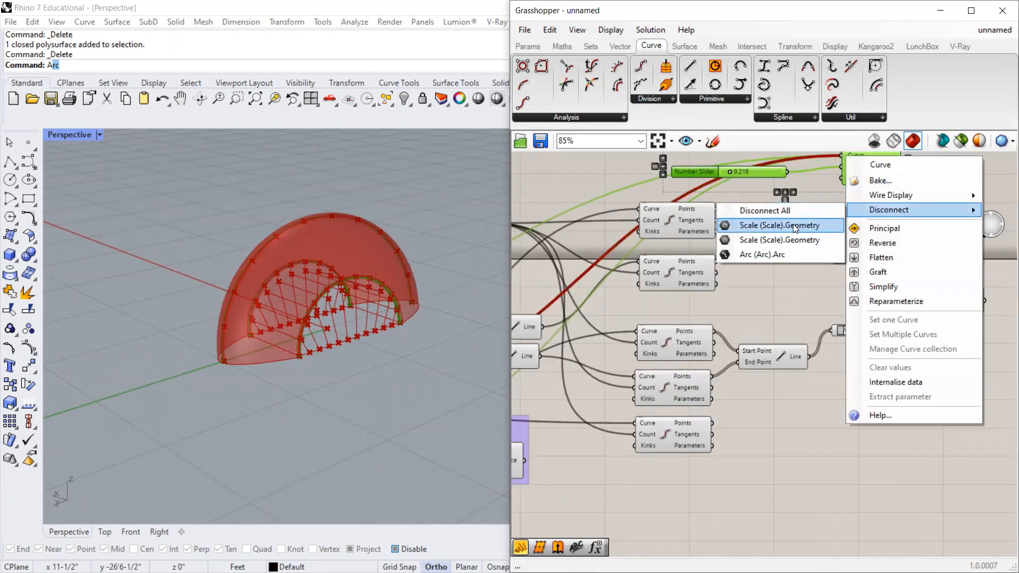
left_click(794, 224)
right_click(862, 159)
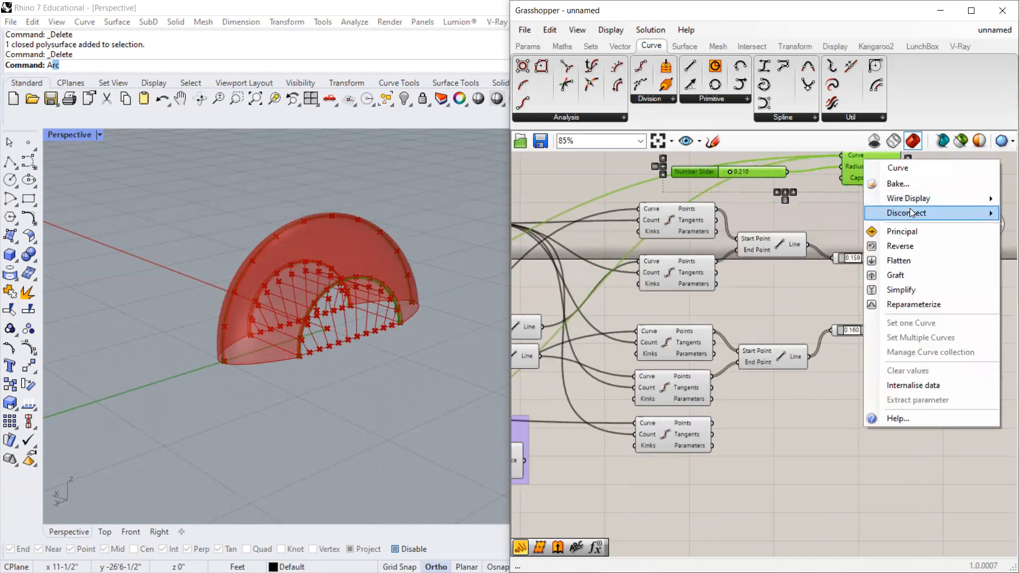
mouse_move(910, 213)
left_click(806, 225)
scroll(828, 199, "up", 1)
scroll(843, 191, "up", 1)
right_click(843, 187)
mouse_move(898, 241)
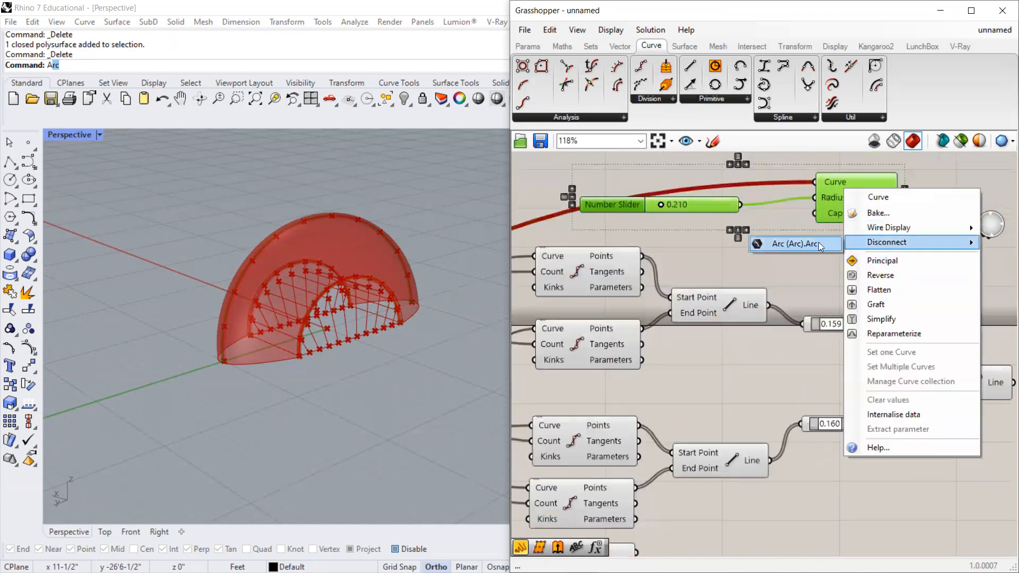
left_click(799, 243)
left_click_drag(847, 196, 845, 232)
left_click(771, 223)
Connect the upper Line component, which joins the first two Divide Curve outputs, to the copied Pipe's Curve input.
left_click(548, 277)
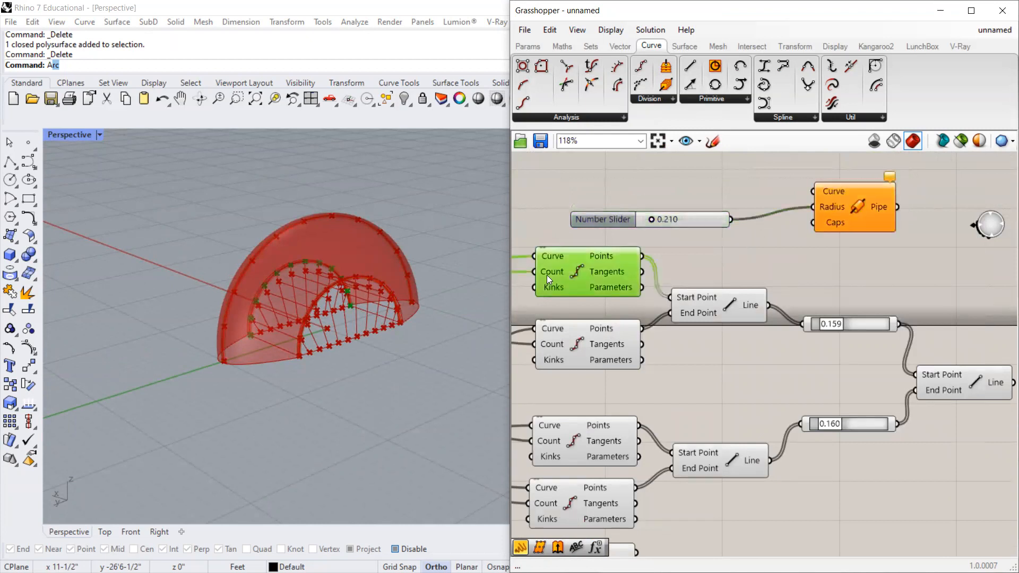
left_click(599, 351)
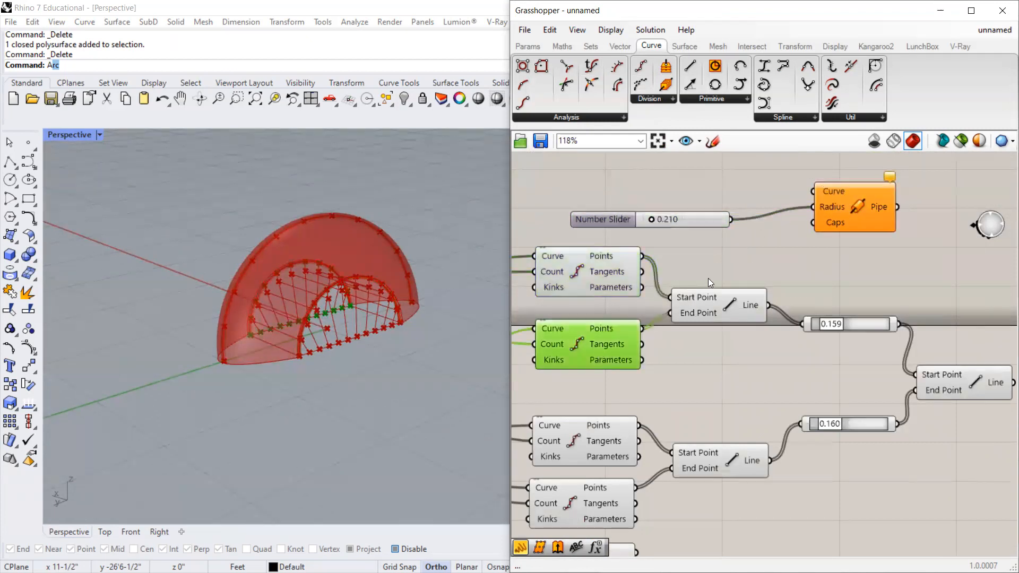
left_click(725, 304)
left_click_drag(772, 298, 813, 191)
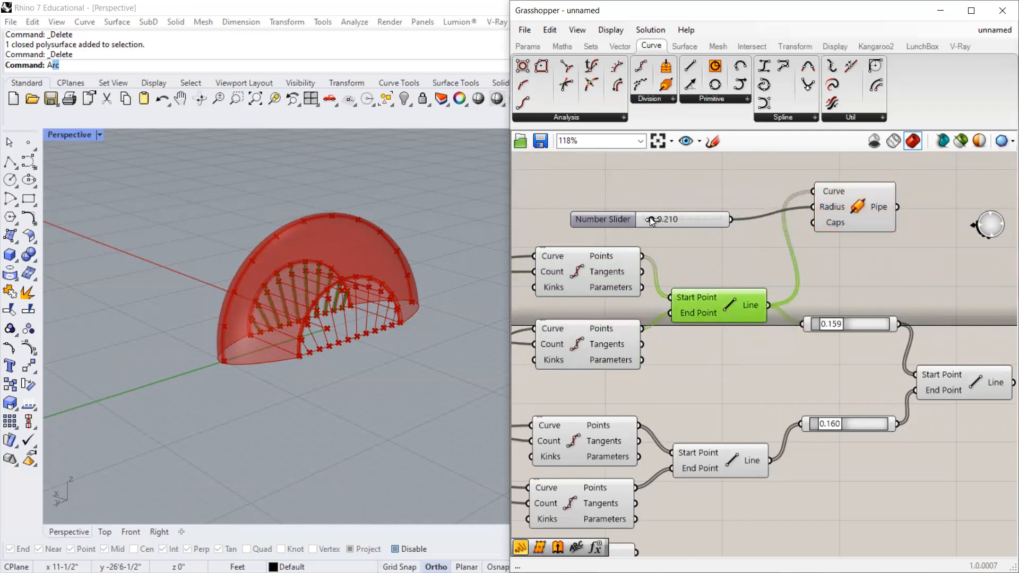
Set the maximum of the copied Pipe's radius slider to 1.
double_click(696, 219)
double_click(624, 224)
double_click(674, 260)
key("Return")
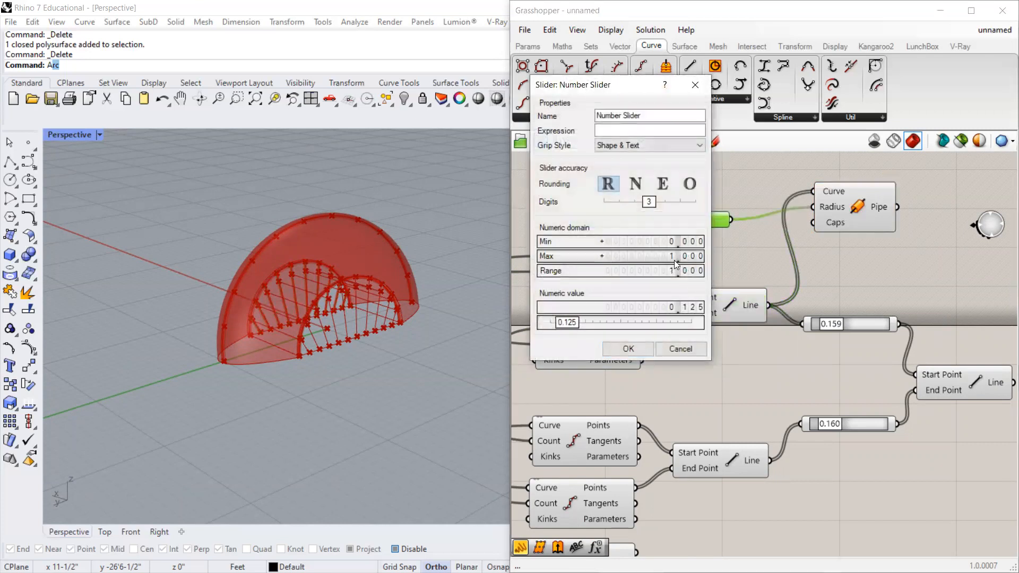
left_click(628, 349)
Reduce the framing Pipe's radius to 0.094 and check the pipe thickness in the model.
scroll(646, 251, "up", 2)
left_click_drag(656, 203, 653, 205)
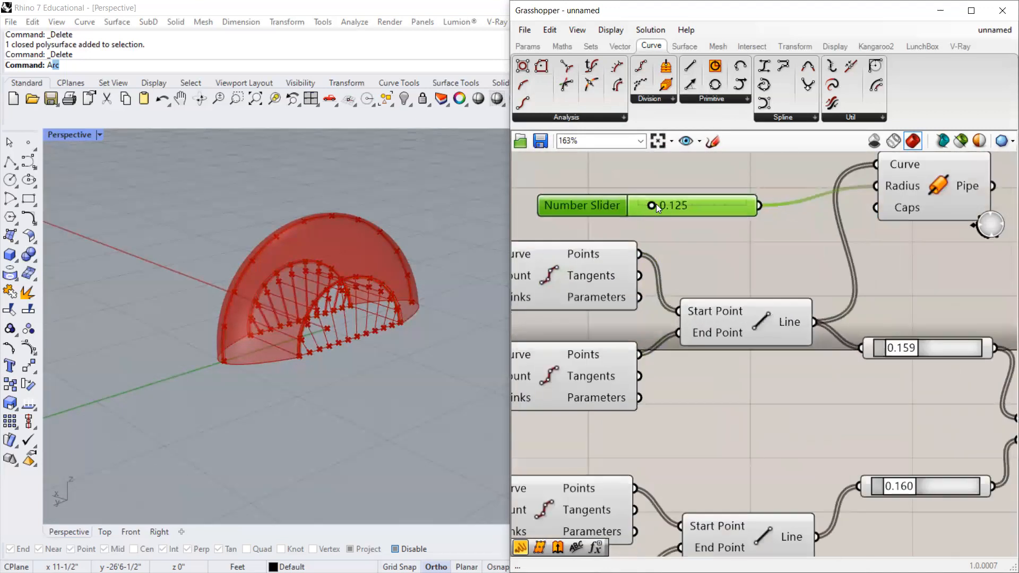
scroll(282, 321, "up", 10)
scroll(282, 321, "down", 7)
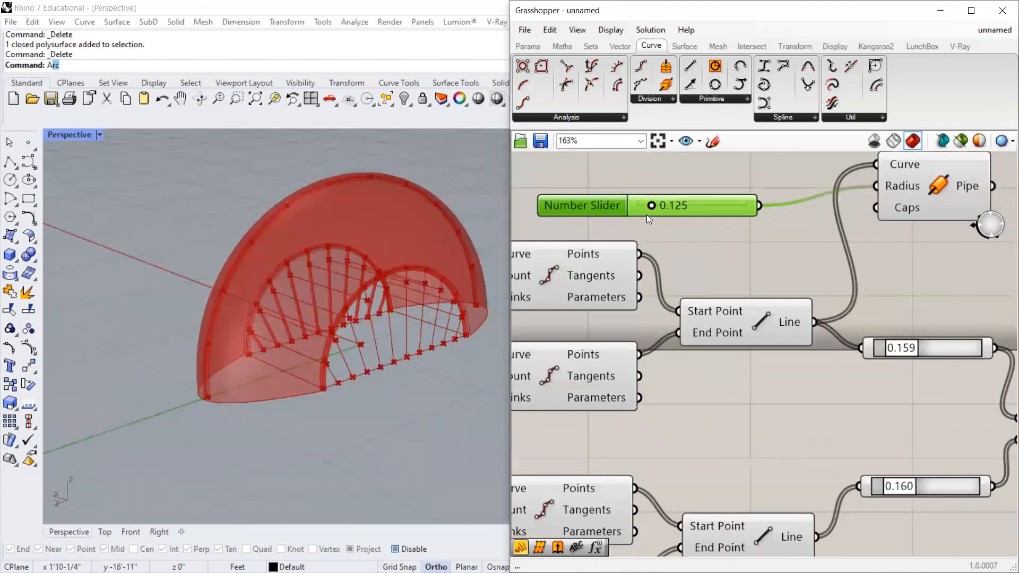
left_click_drag(652, 208, 647, 207)
scroll(312, 280, "up", 10)
scroll(584, 302, "down", 2)
Add the lower Line component to the framing Pipe's Curve input and check the pipes on the second small arc.
left_click(610, 284)
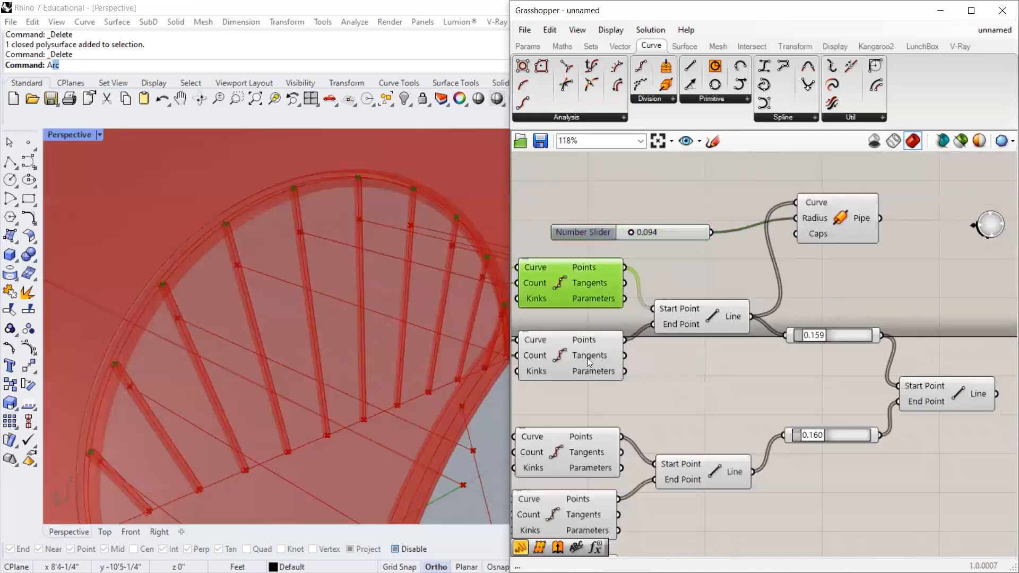
left_click(587, 357)
scroll(264, 297, "down", 10)
scroll(265, 294, "down", 4)
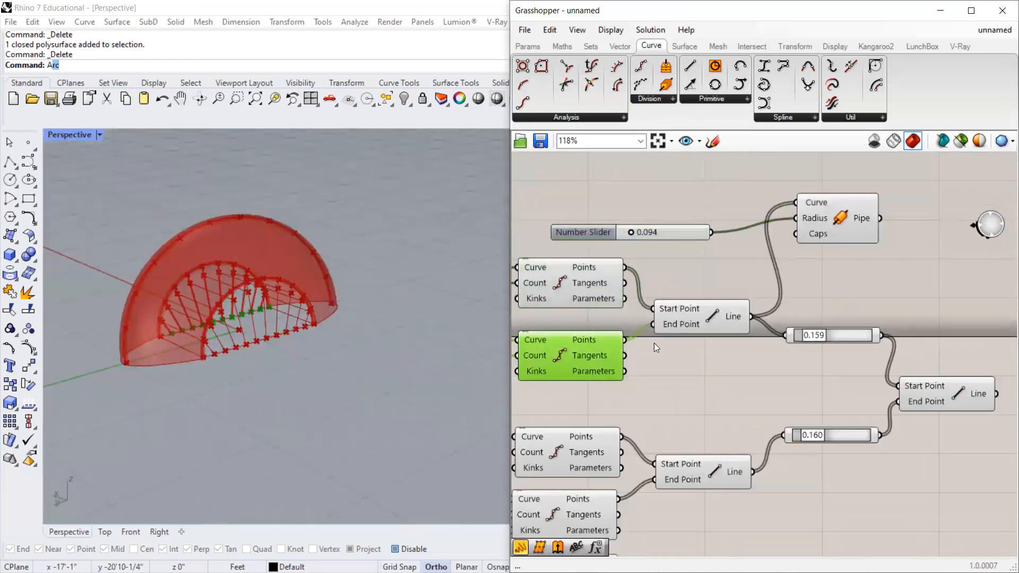
left_click(734, 470)
left_click_drag(754, 472, 798, 204, "shift")
left_click(828, 214)
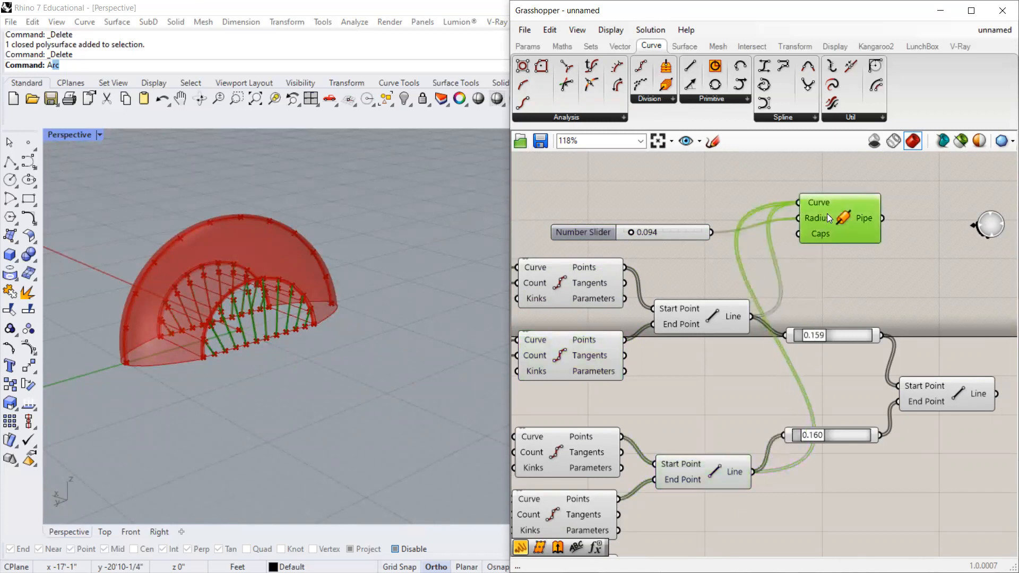
scroll(196, 307, "up", 3)
scroll(136, 311, "down", 3)
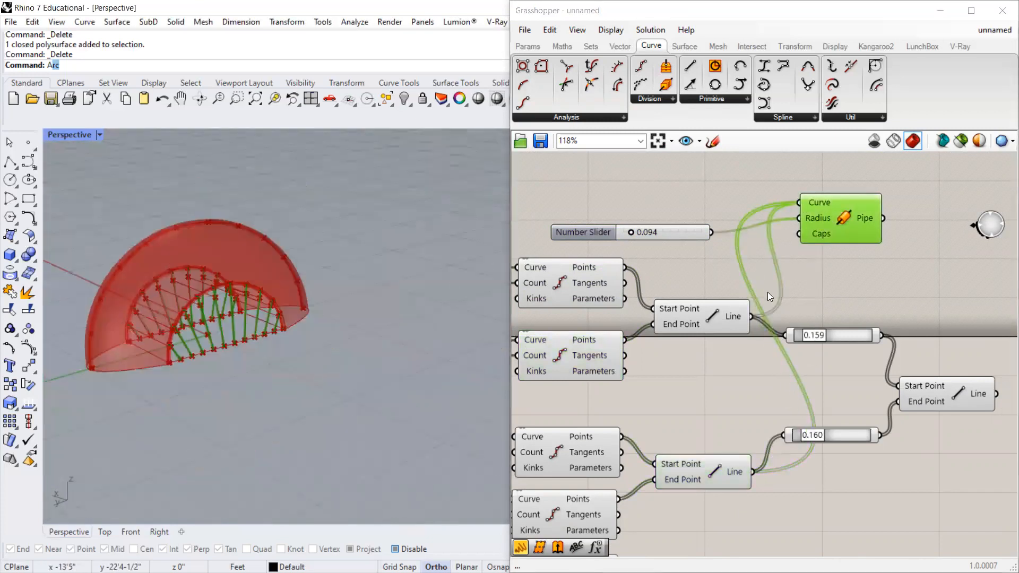
Add the cross lines between the arcs to the framing Pipe's Curve input and place the Pipe beyond their Line component.
scroll(473, 319, "down", 10)
scroll(849, 305, "up", 3)
scroll(672, 324, "down", 5)
scroll(685, 330, "down", 3)
scroll(792, 303, "up", 3)
left_click_drag(690, 277, 875, 353)
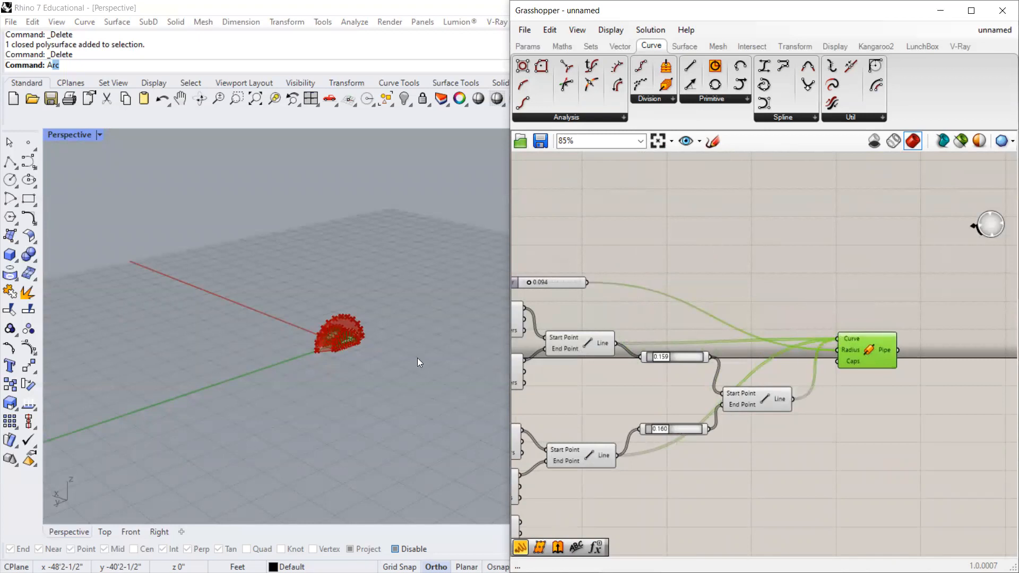
scroll(417, 358, "up", 8)
right_click_drag(261, 350, 258, 335)
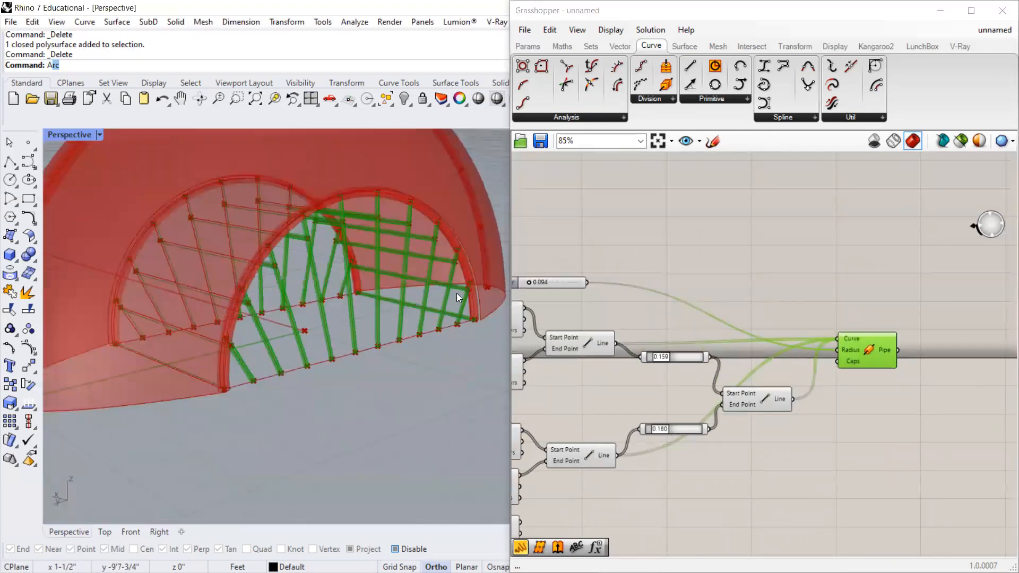
left_click(888, 310)
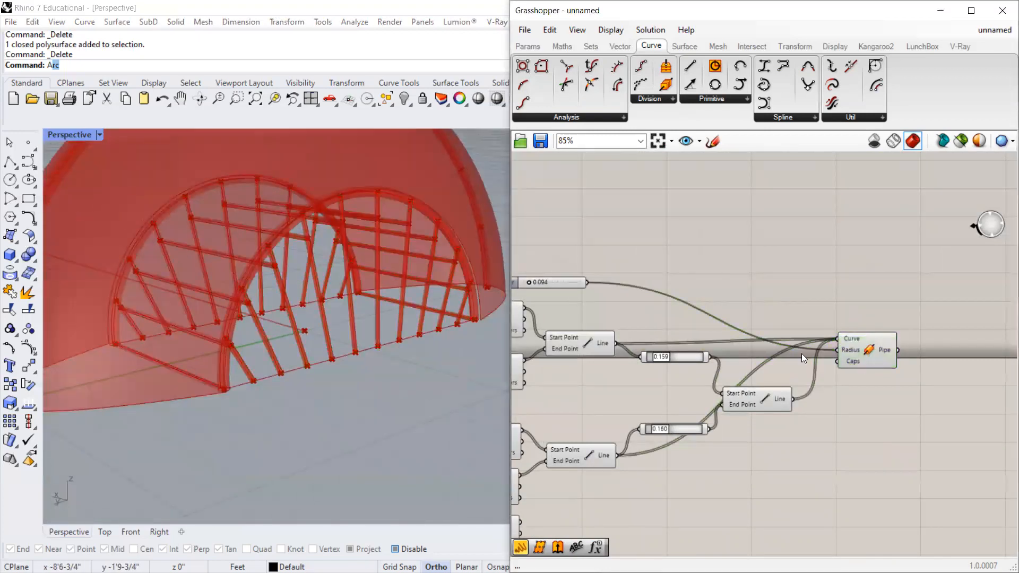
Set the upper curve-point parameter feeding the cross lines to 0.142 and the lower one to 0.143.
left_click_drag(668, 356, 656, 356)
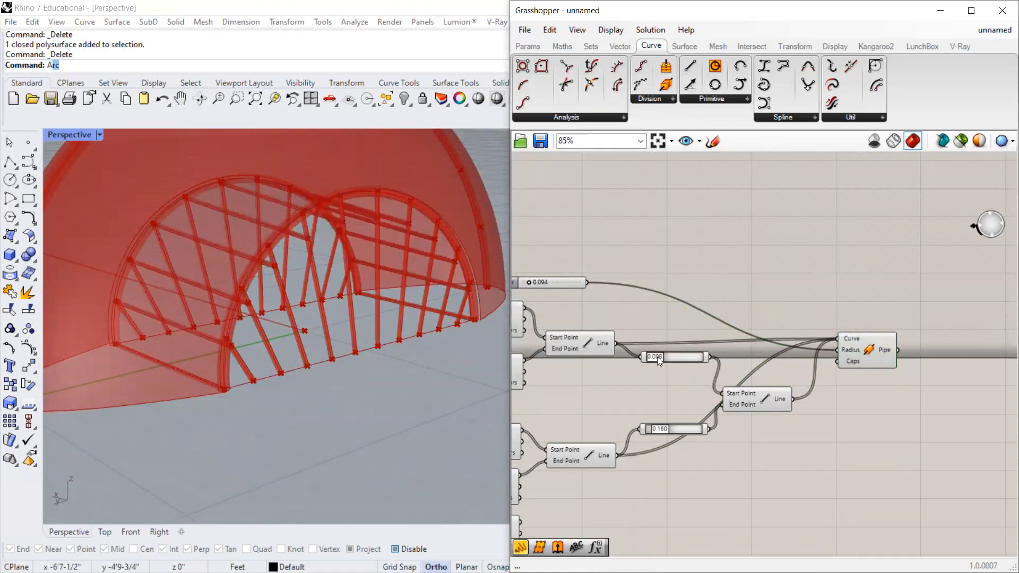
left_click_drag(660, 429, 671, 429)
left_click_drag(665, 429, 664, 429)
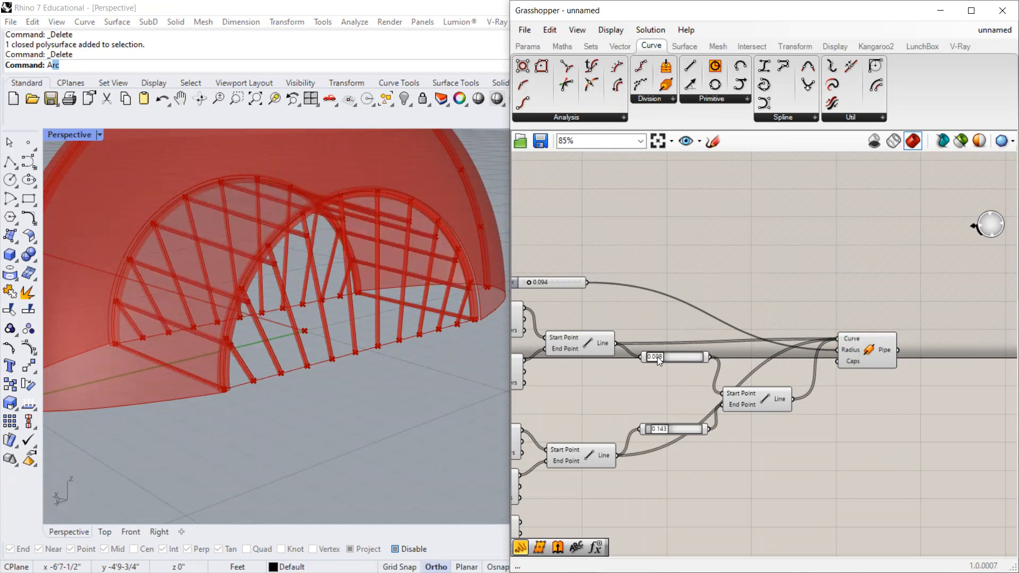
scroll(654, 365, "up", 3)
mouse_move(657, 351)
left_mouse_down()
mouse_move(666, 356)
mouse_move(666, 336)
left_mouse_up()
Examine the piped shell and its cross members in the perspective view, from a distance and close up.
scroll(378, 322, "down", 8)
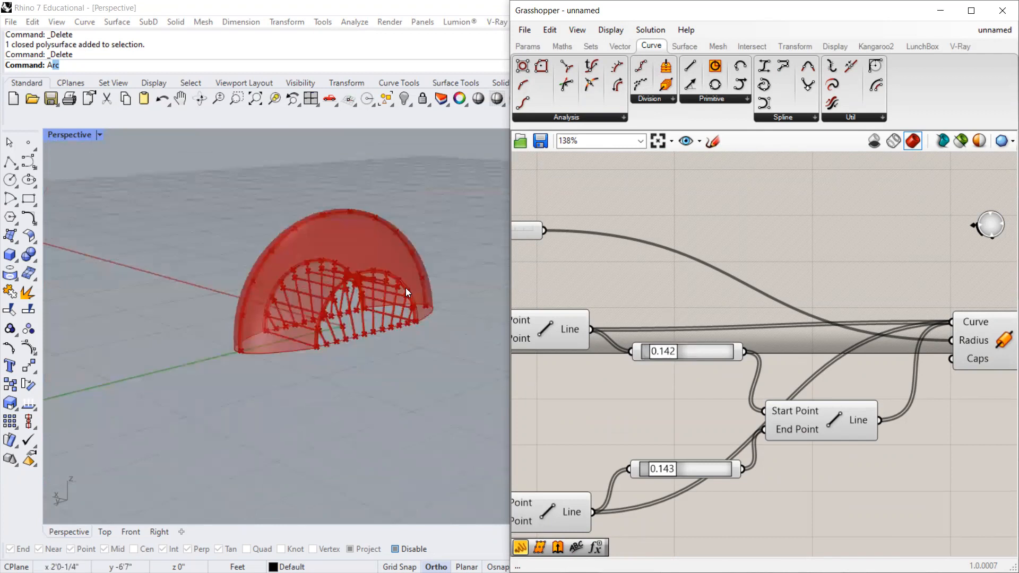
scroll(630, 307, "up", 1)
scroll(497, 322, "down", 8)
scroll(433, 315, "up", 5)
scroll(429, 297, "up", 3)
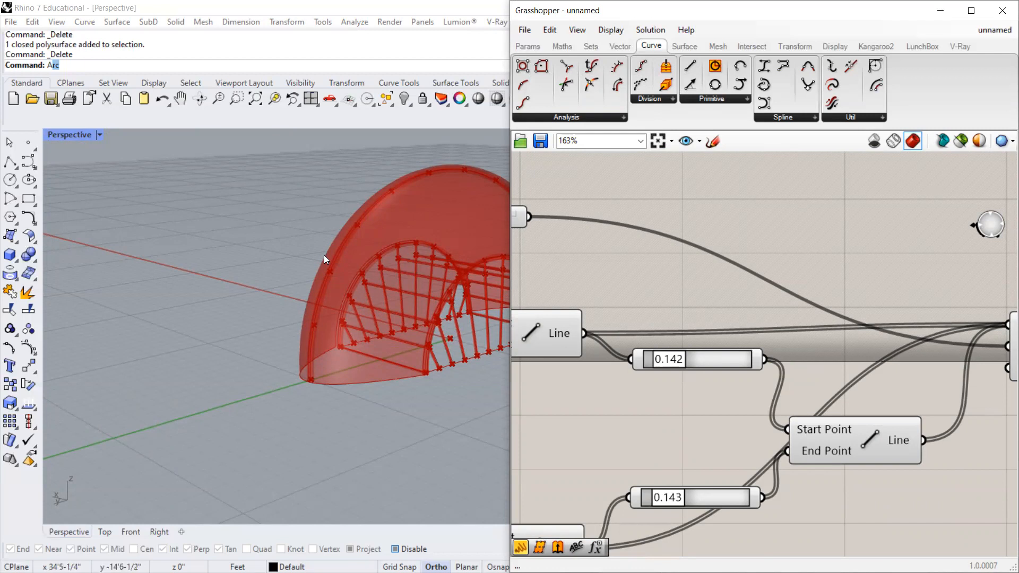
scroll(411, 265, "up", 3)
scroll(391, 287, "down", 3)
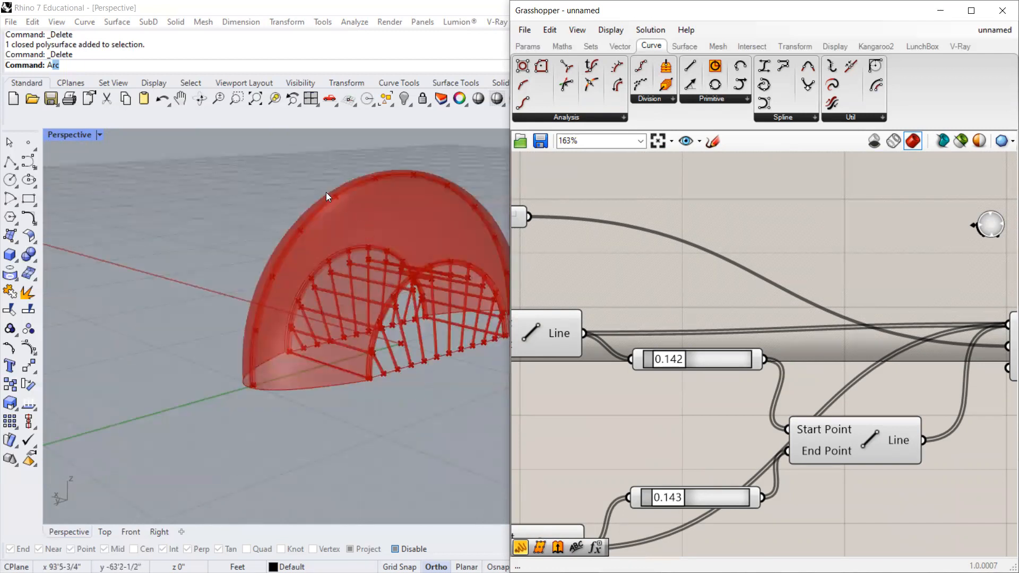
scroll(416, 310, "down", 4)
scroll(341, 303, "up", 5)
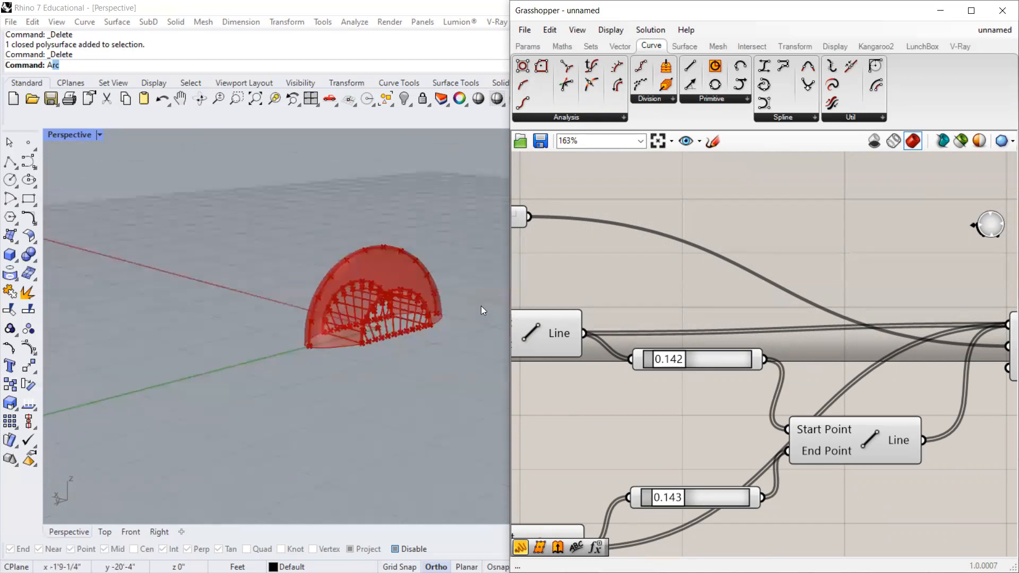
scroll(735, 319, "down", 2)
scroll(595, 433, "down", 4)
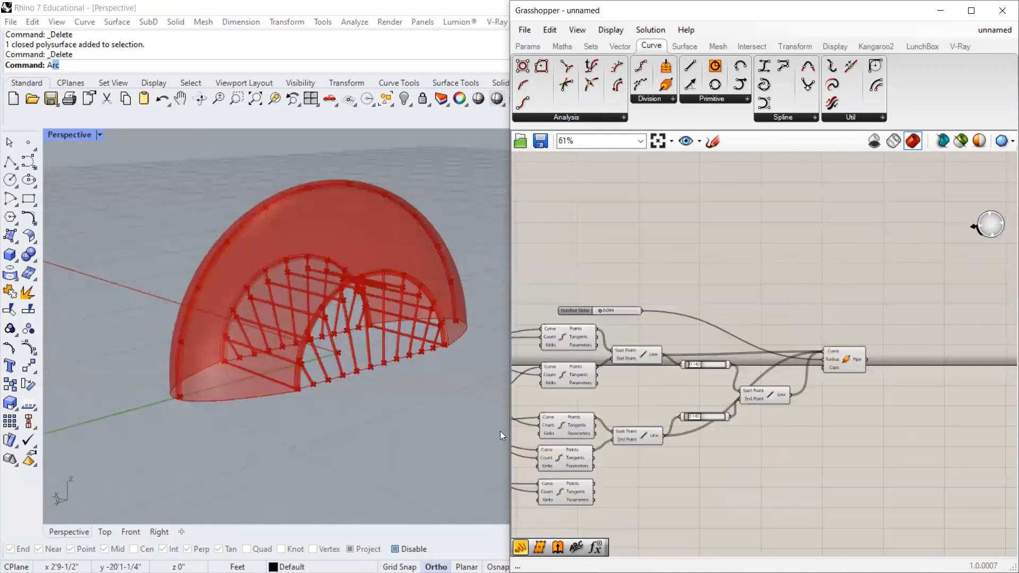
scroll(491, 379, "up", 3)
scroll(329, 235, "down", 5)
scroll(328, 239, "up", 5)
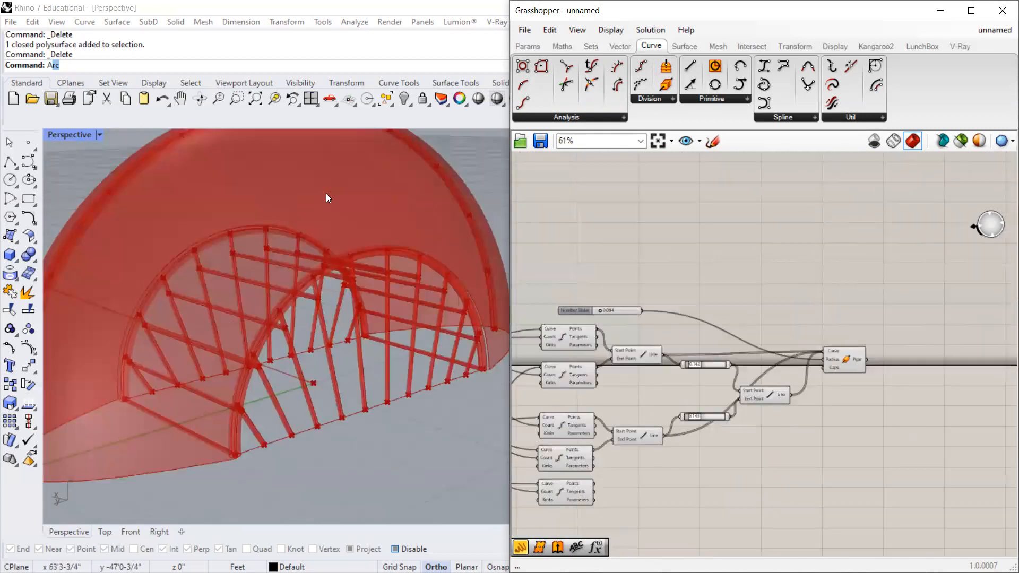
Duplicate the lower Line component, joining the second small arc's division points to the large arc's, and add it to the Pipe's Curve.
left_click(539, 439)
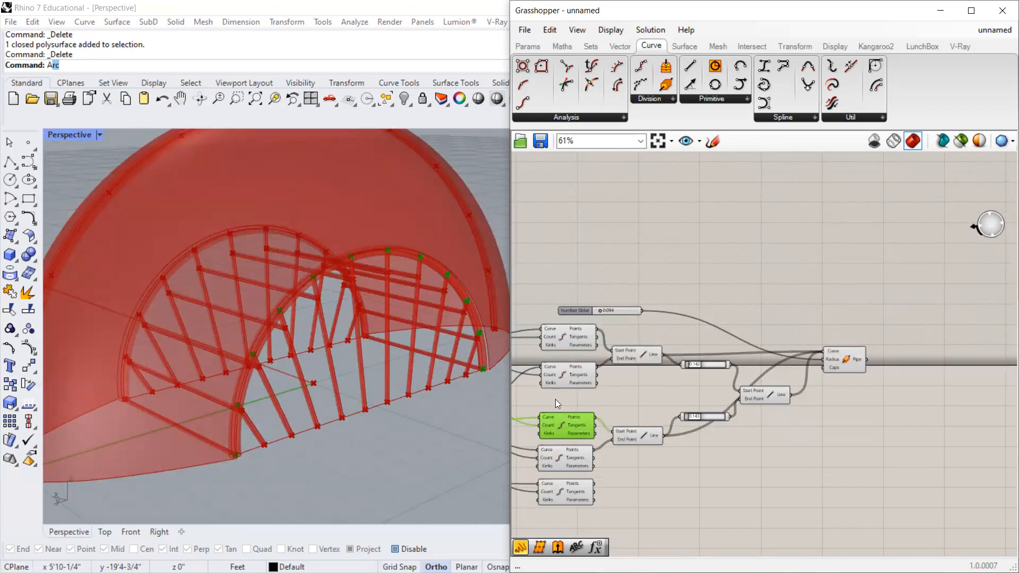
left_click(576, 497)
left_click(641, 437)
key("ctrl+c")
key("ctrl+v")
left_click(587, 420)
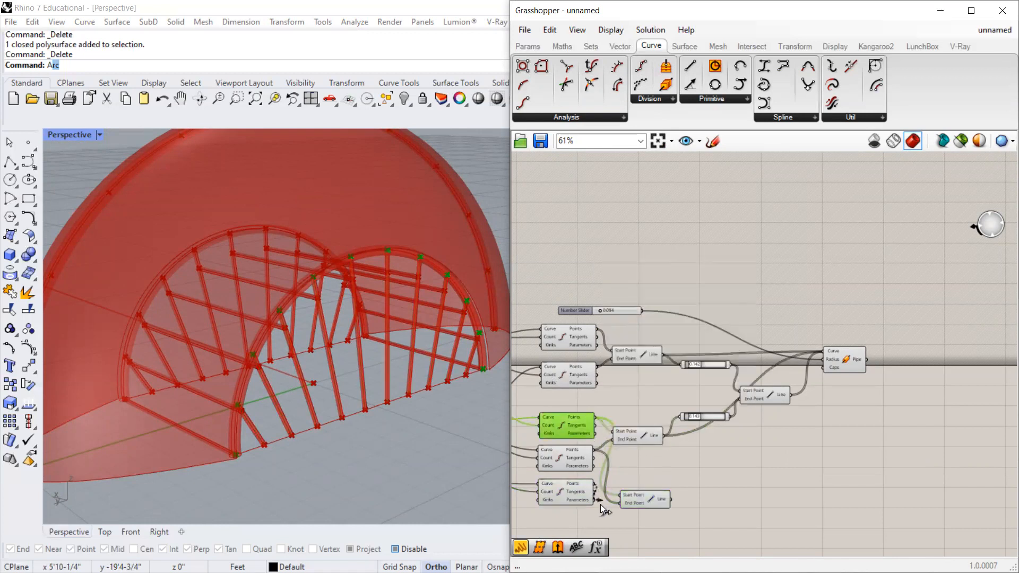
left_click_drag(621, 502, 852, 380)
Duplicate the new Line component and place the copy directly above it.
left_click(748, 485)
key("ctrl+c")
key("ctrl+v")
left_click_drag(755, 489, 750, 457)
Identify the first small arc's division points and connect them to the upper copied Line's Start Point.
scroll(452, 381, "up", 6)
left_click(557, 377)
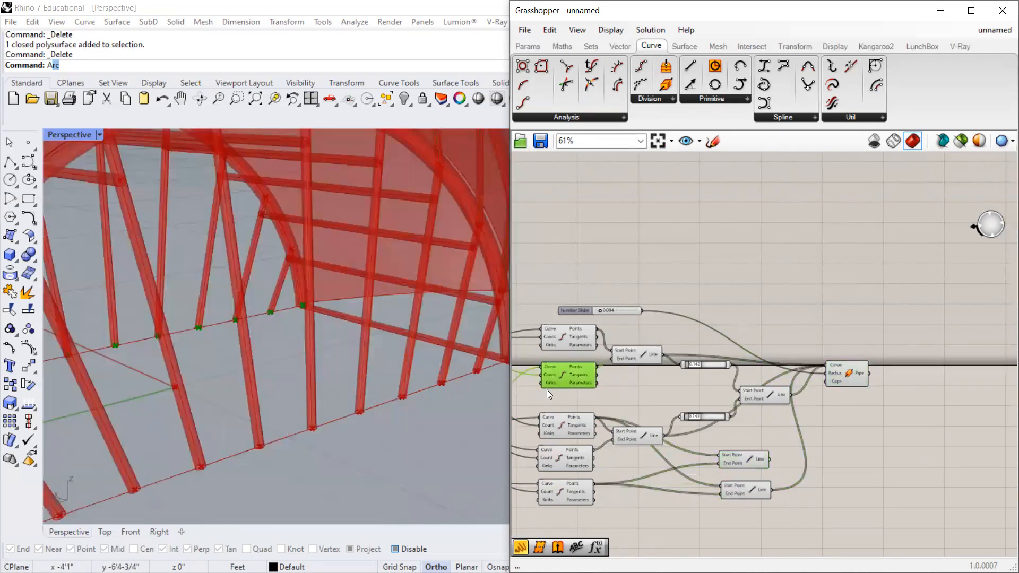
scroll(548, 388, "down", 2)
left_click(552, 357)
scroll(594, 367, "up", 2)
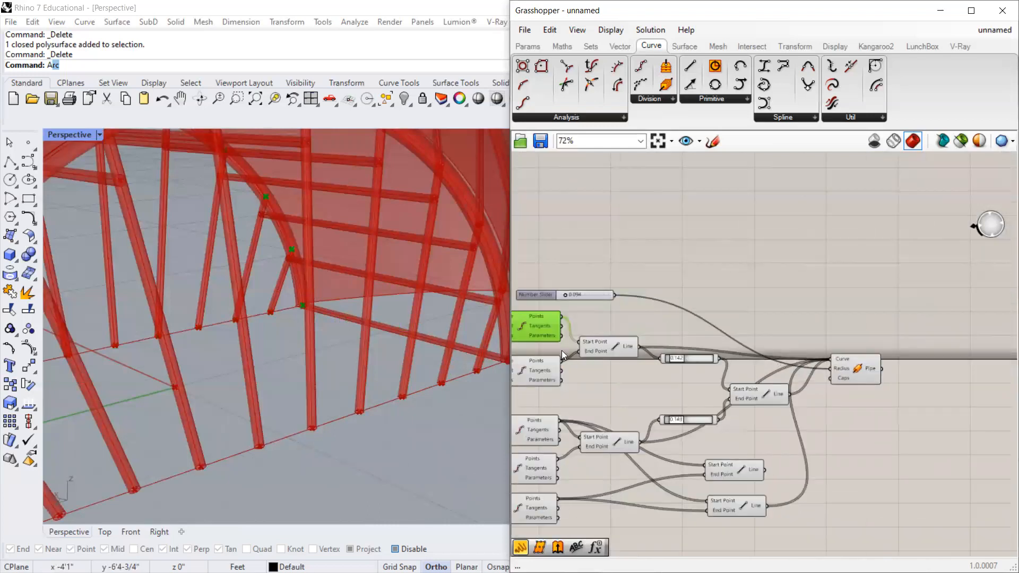
left_click_drag(561, 317, 698, 471)
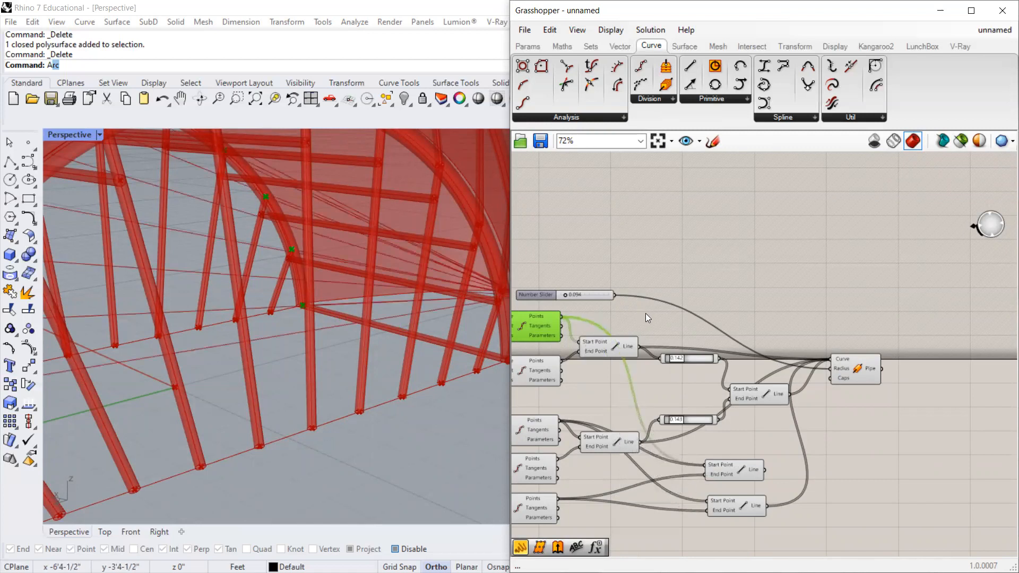
Connect the large arc's division points to the upper copied Line's End Point and inspect the lines drawn.
scroll(646, 316, "down", 1)
scroll(641, 439, "up", 1)
left_click(539, 478)
left_click_drag(560, 477, 721, 442)
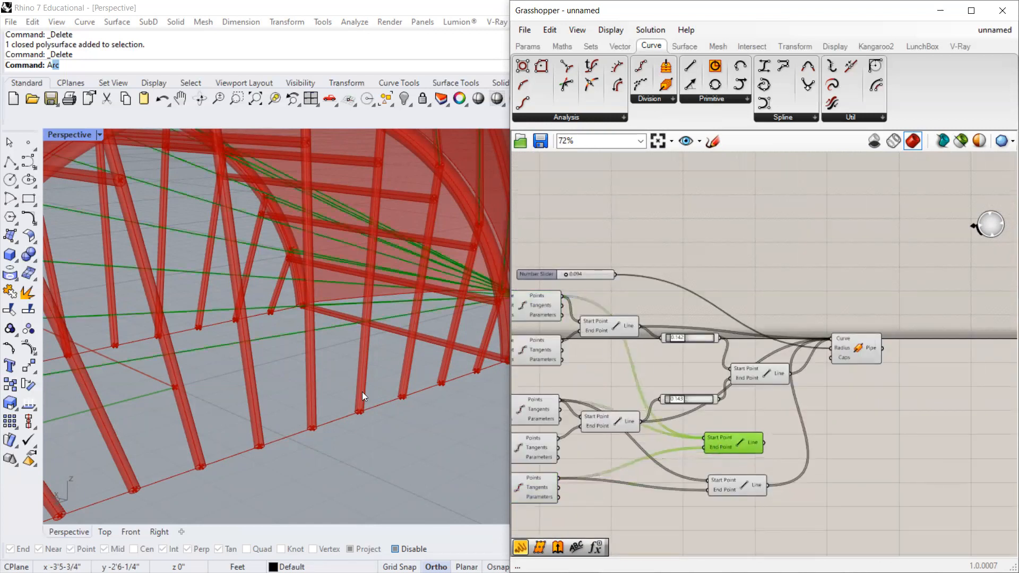
Delete the upper Line copy and duplicate the lower Line component again directly above the original.
scroll(365, 389, "down", 10)
scroll(372, 380, "up", 6)
key("Delete")
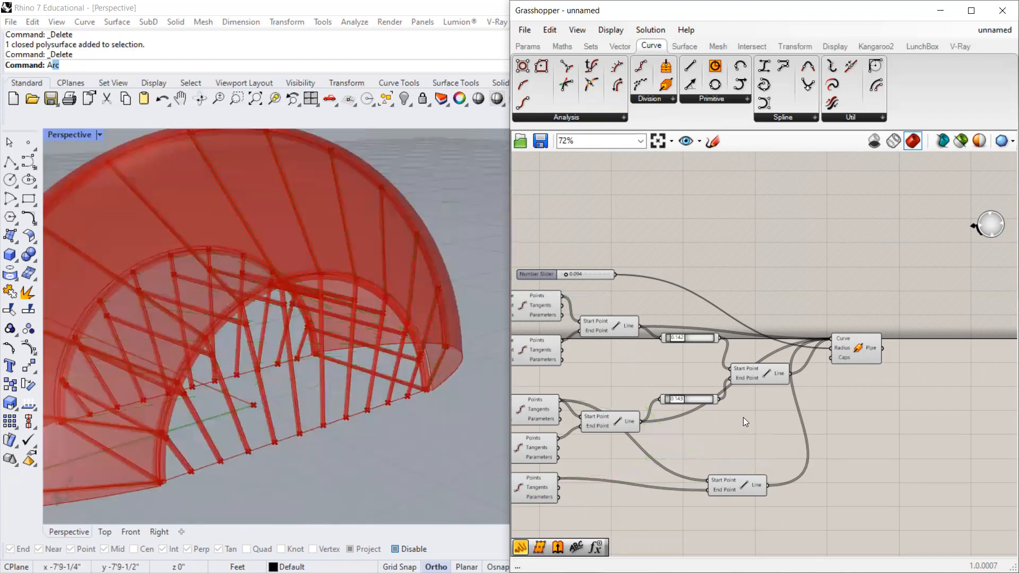
left_click(721, 476)
left_click_drag(730, 481, 729, 442, "alt")
right_click(711, 443)
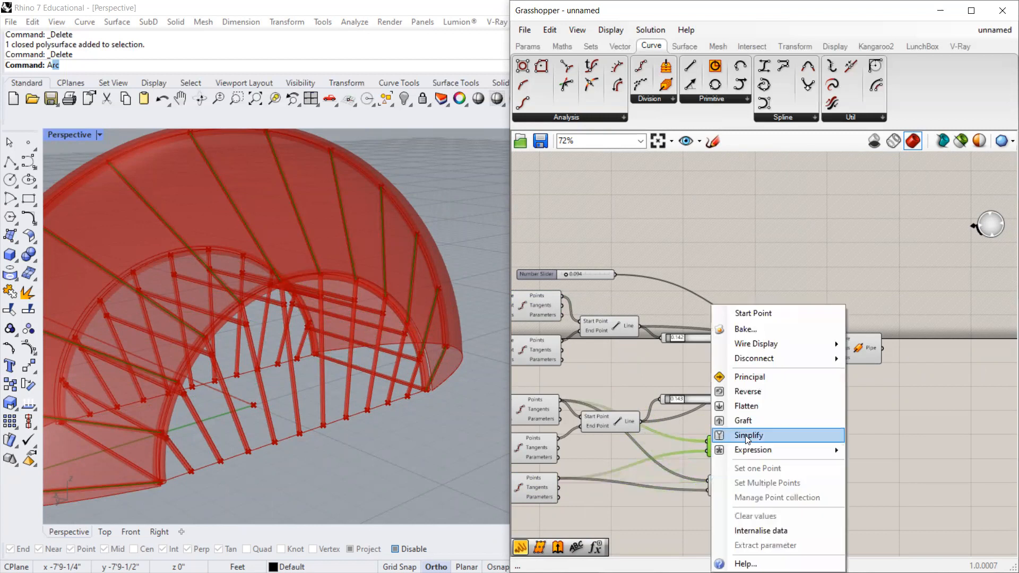
left_click(682, 424)
Disconnect the second small arc's points from the copied Line's Start Point and connect the first small arc's division points instead.
left_click_drag(708, 442, 560, 401, "ctrl")
left_click(532, 487)
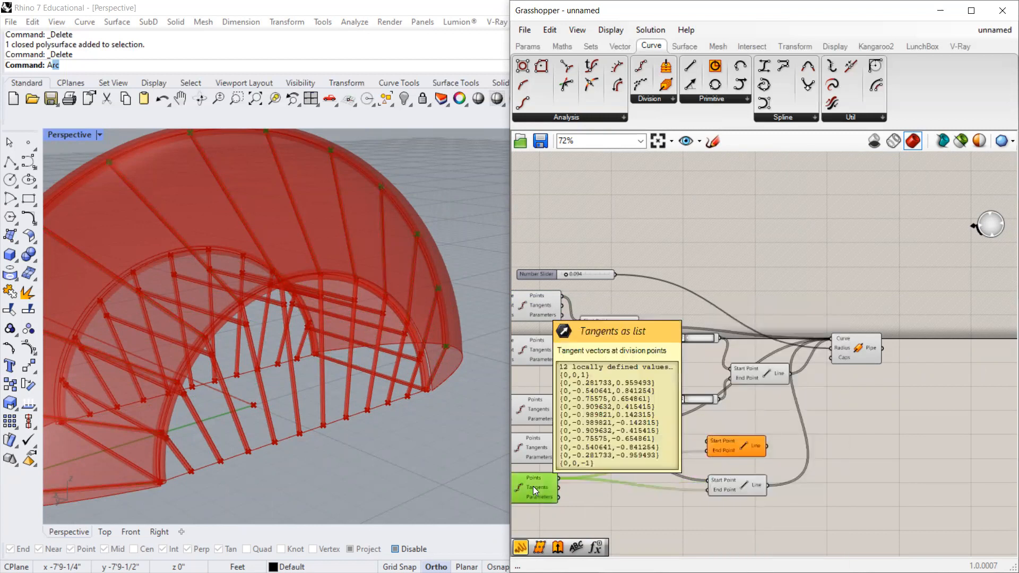
left_click(550, 405)
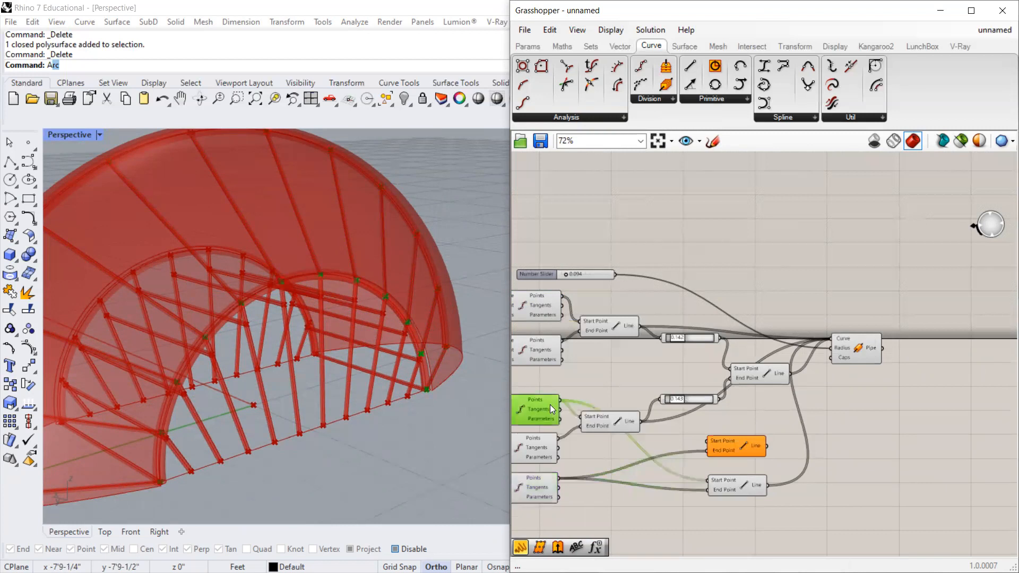
left_click(538, 346)
left_click(543, 304)
left_click_drag(562, 297, 707, 441)
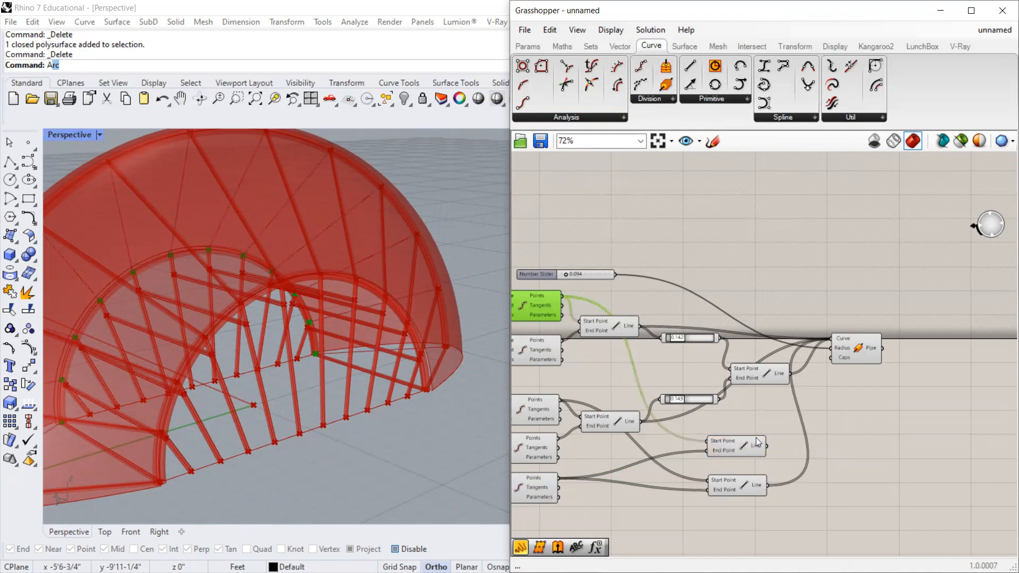
Add the copied Line's output to the Pipe's Curve and inspect the crossing members on the shell.
left_click_drag(768, 449, 831, 339)
scroll(377, 345, "down", 4)
scroll(382, 351, "up", 3)
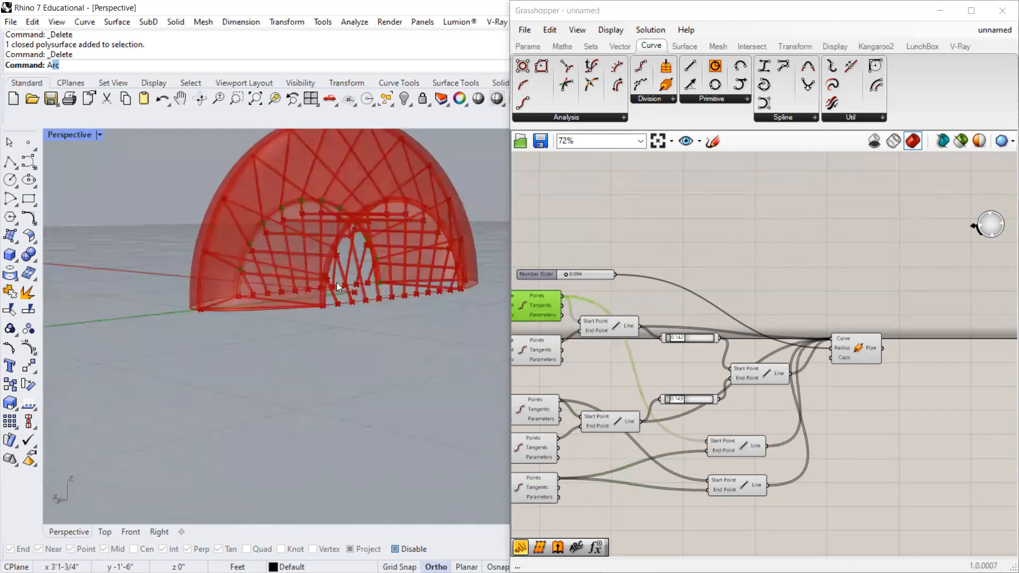
scroll(420, 236, "up", 5)
scroll(424, 240, "down", 6)
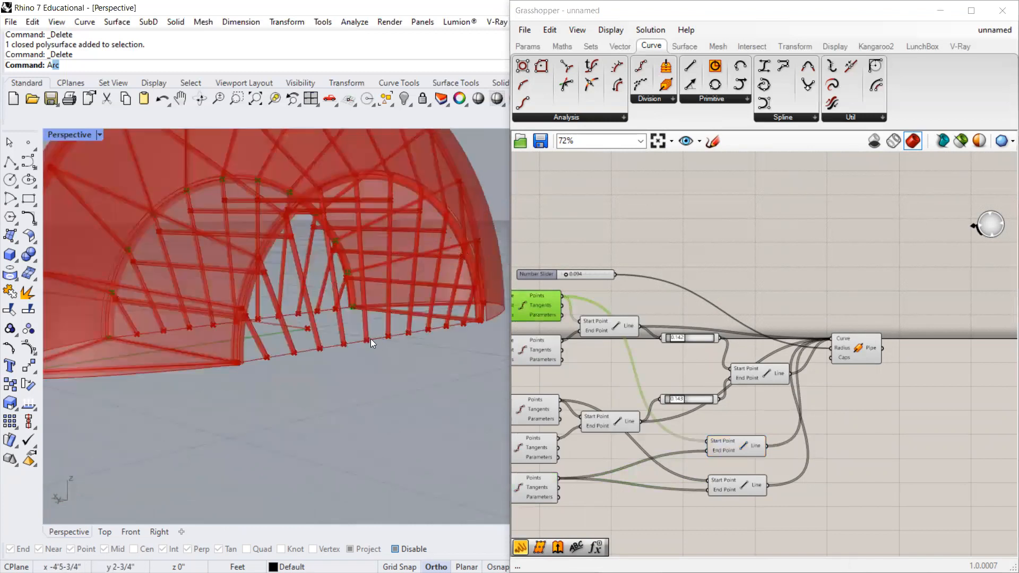
right_click_drag(389, 326, 348, 287)
scroll(340, 271, "up", 5)
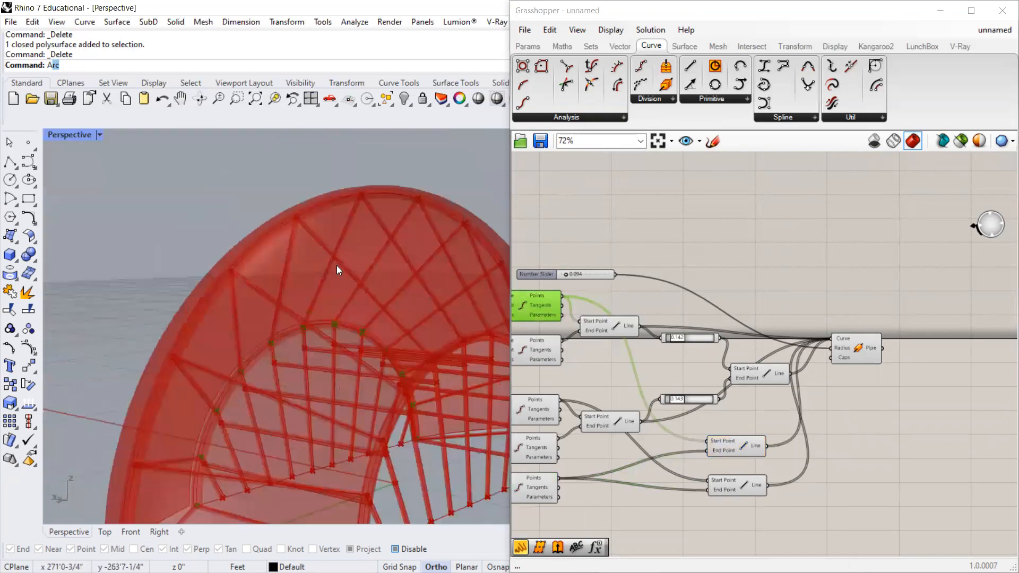
left_click(773, 270)
scroll(346, 335, "down", 5)
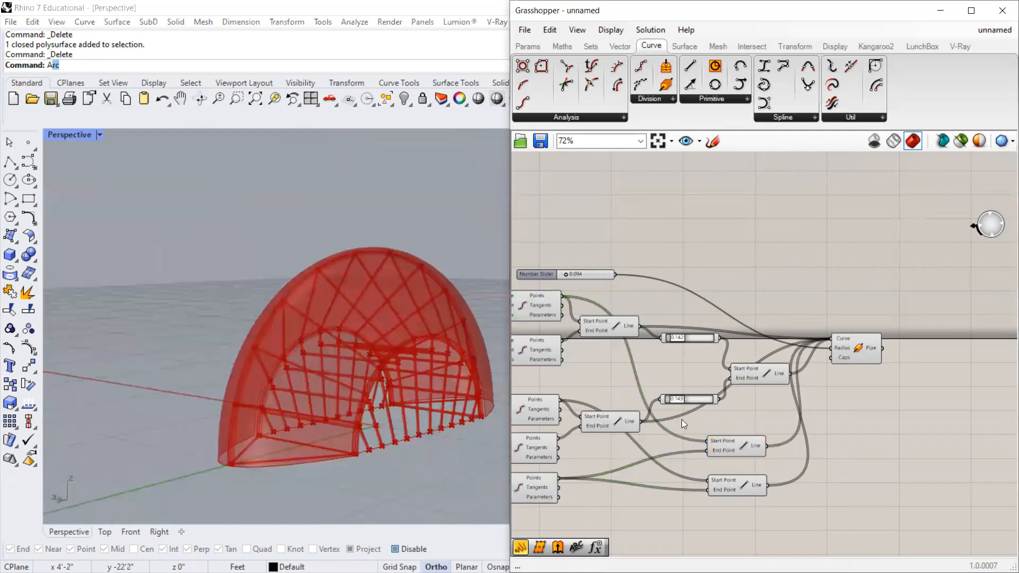
Add a Curve Middle component fed by the Line that joins the two points along the base lines.
left_click(764, 371)
double_click(878, 411)
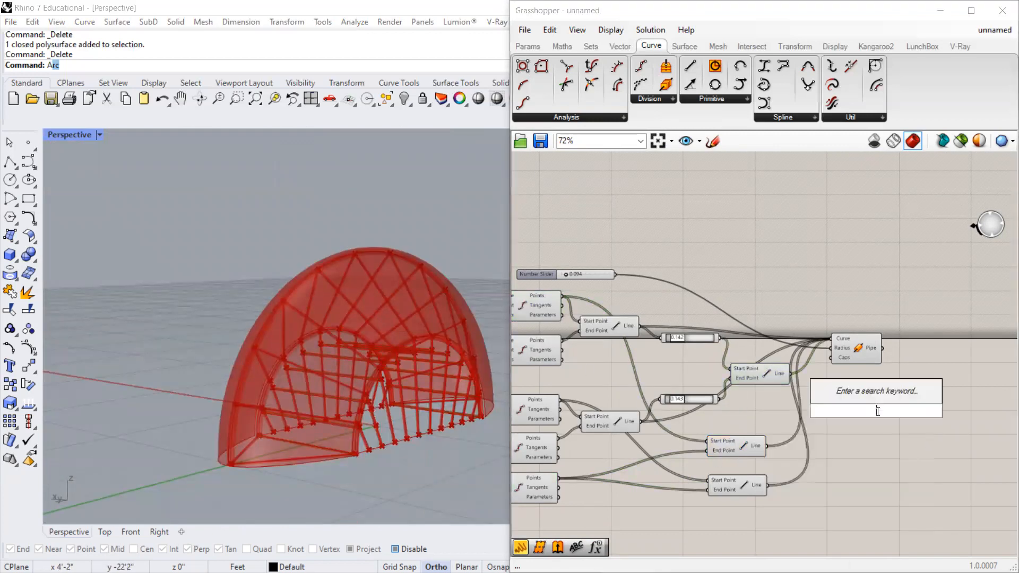
type("mid")
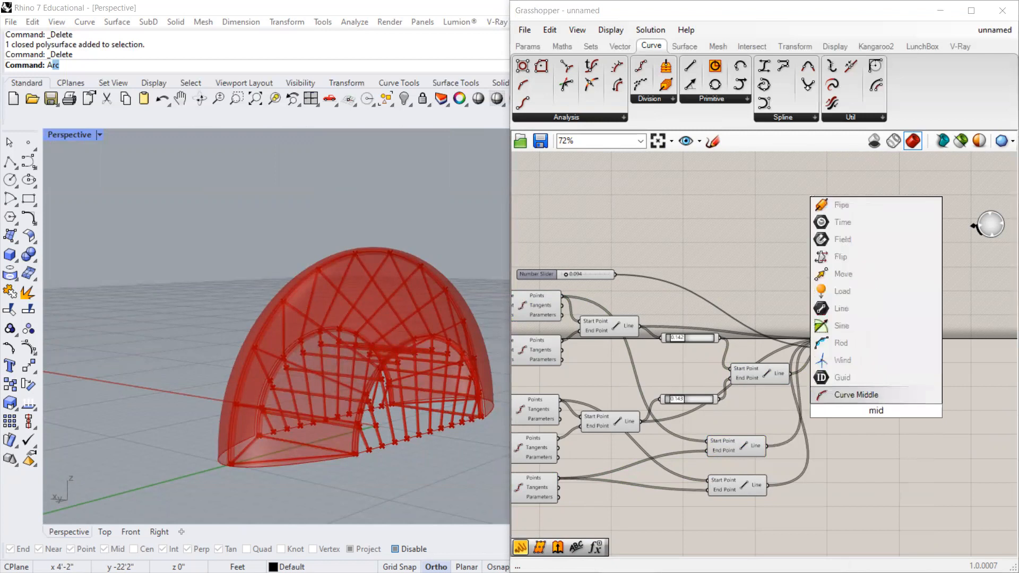
left_click(864, 395)
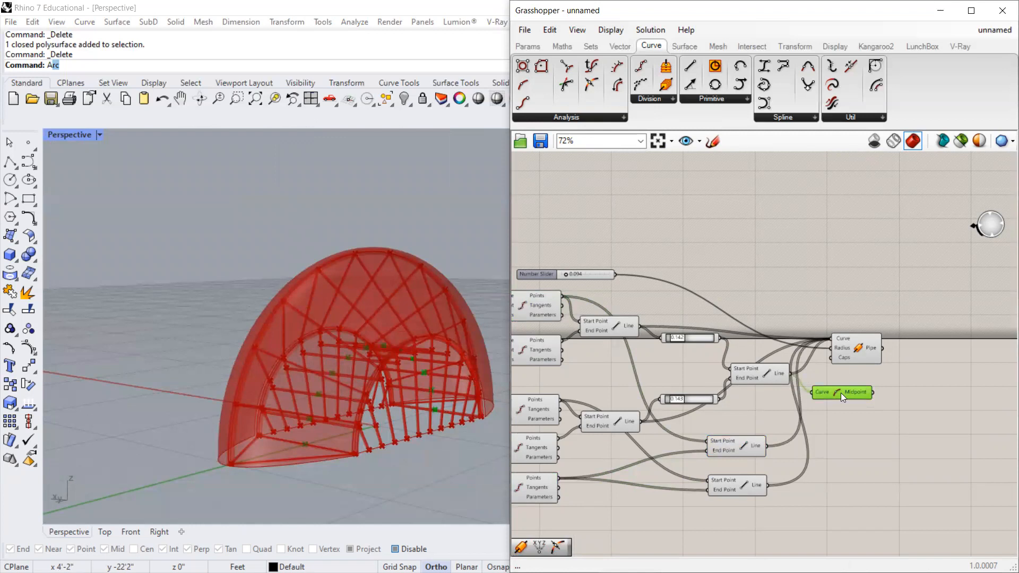
Duplicate the first small arc's Line component beneath Curve Middle and connect the midpoints to the copy's Start Point.
scroll(770, 382, "up", 2)
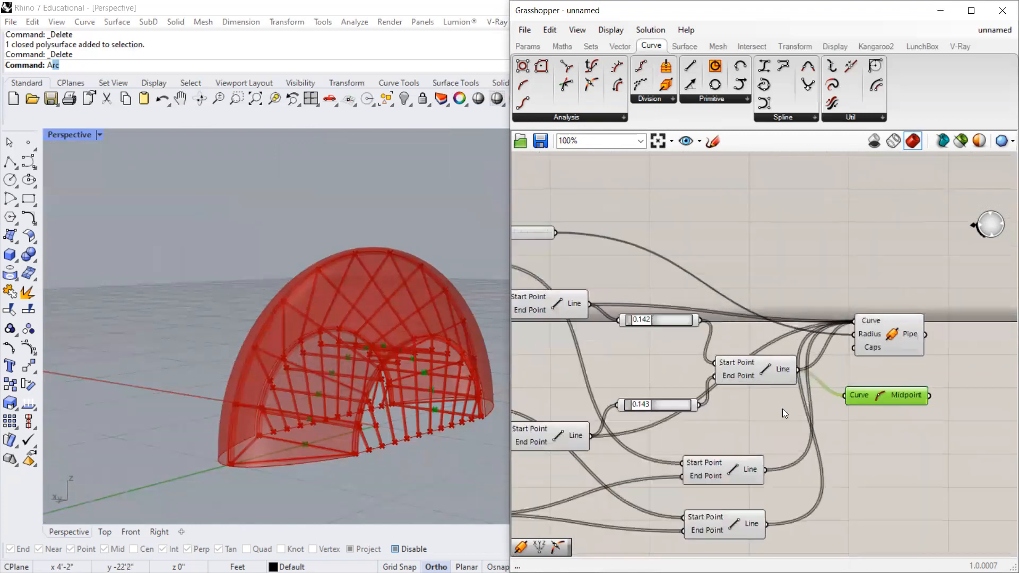
scroll(794, 408, "down", 1)
left_click(750, 455)
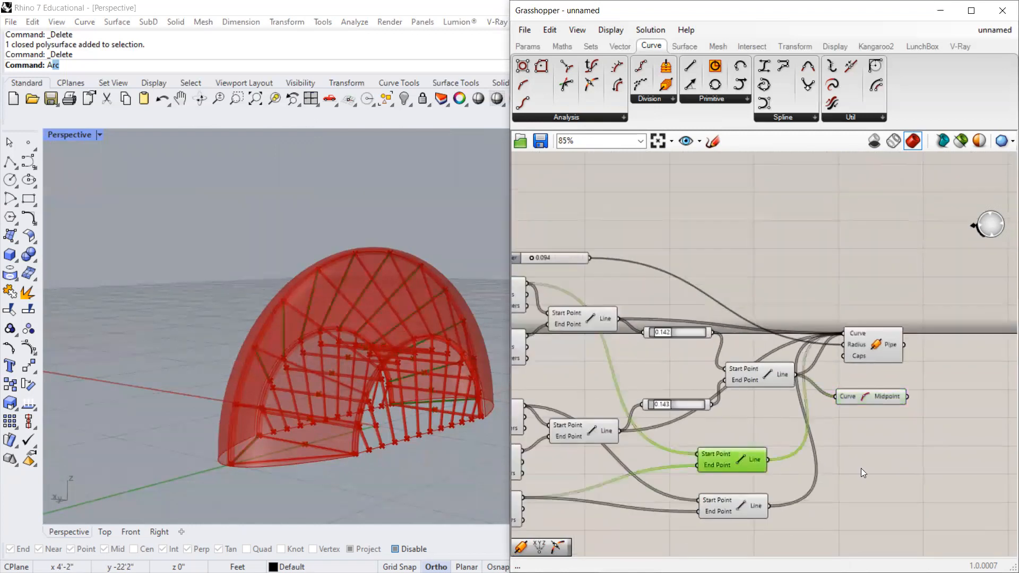
left_click_drag(743, 456, 902, 454)
left_click_drag(907, 397, 853, 455)
scroll(372, 366, "up", 3)
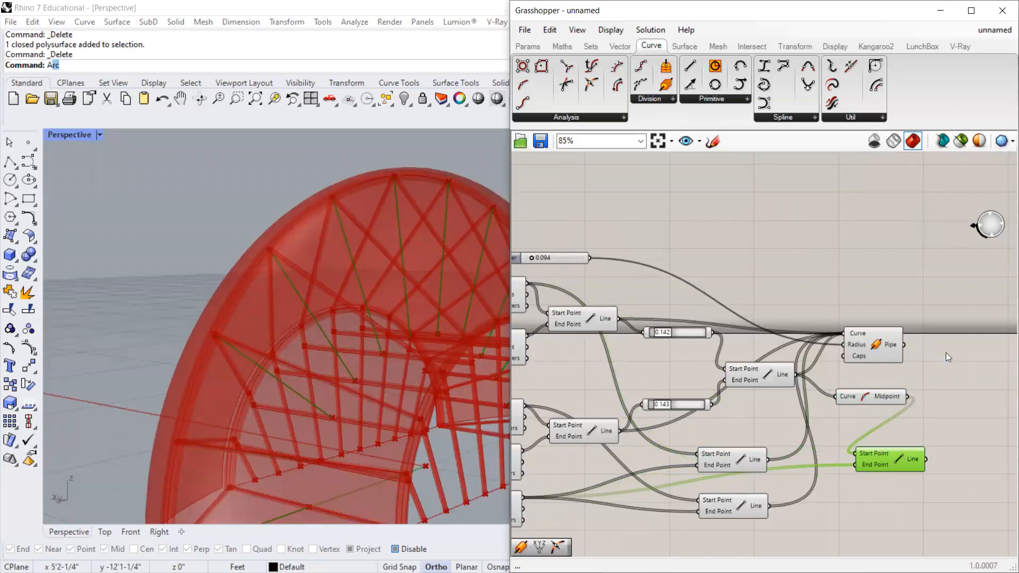
Move the Pipe component further right, add the midpoint Line to its Curve, and inspect the new members.
left_click_drag(875, 344, 979, 356)
left_click_drag(927, 459, 947, 346)
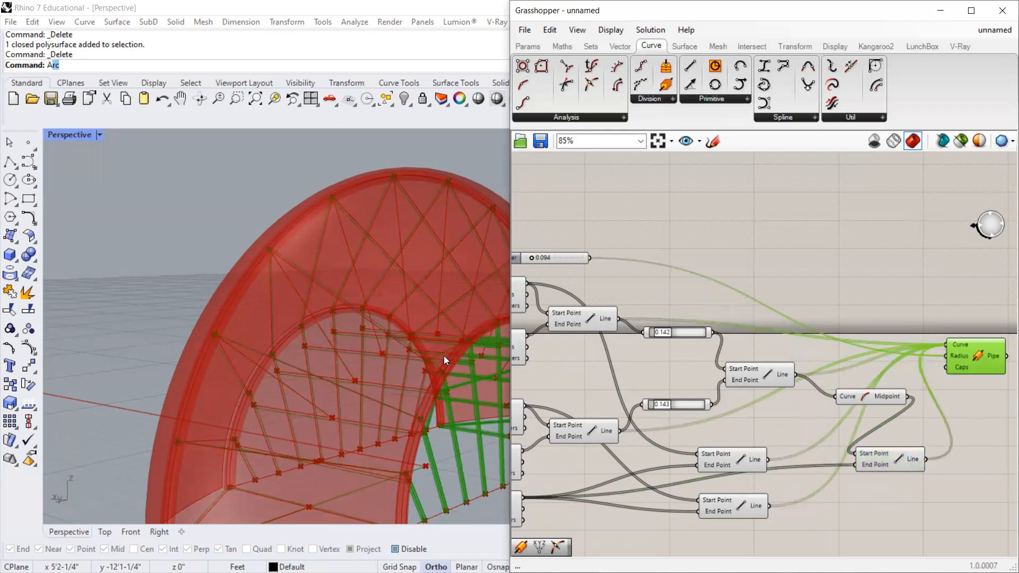
scroll(176, 225, "down", 4)
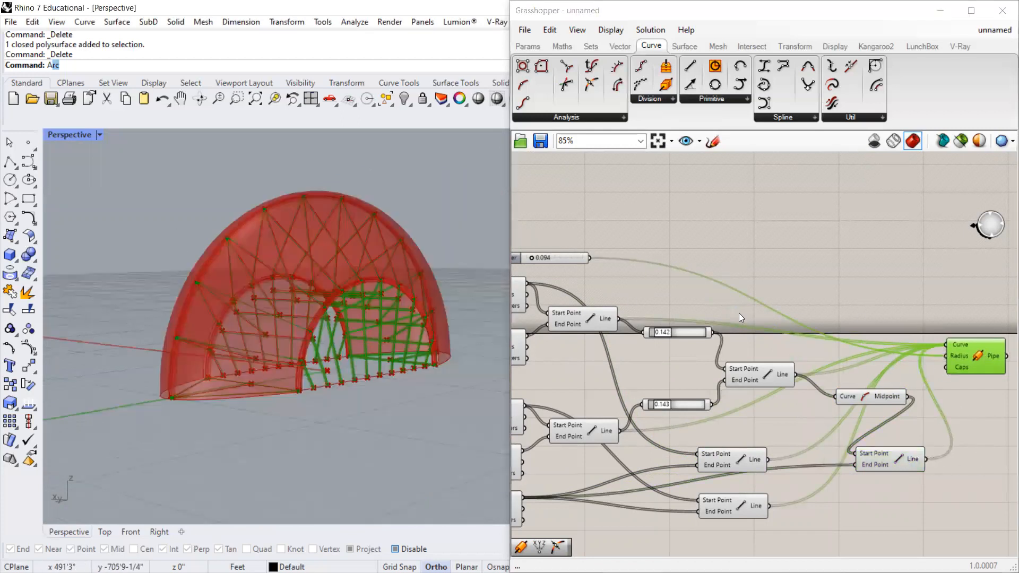
scroll(360, 295, "up", 4)
scroll(837, 290, "down", 3)
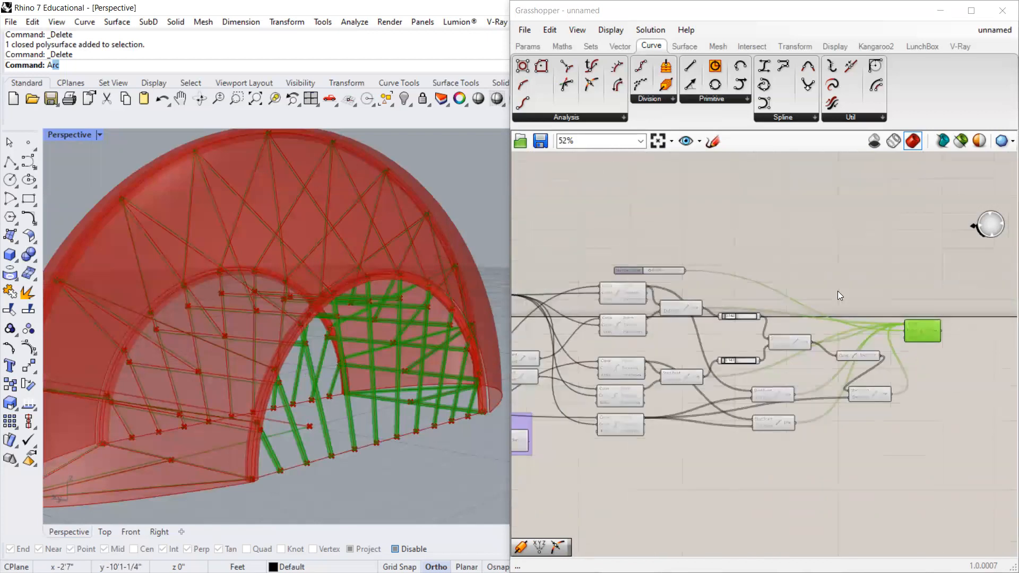
Turn off the preview of all the Divide Curve, Line, curve point and midpoint components feeding the Pipe.
scroll(878, 296, "up", 1)
left_click_drag(912, 480, 544, 276)
middle_click(582, 283)
left_click(628, 245)
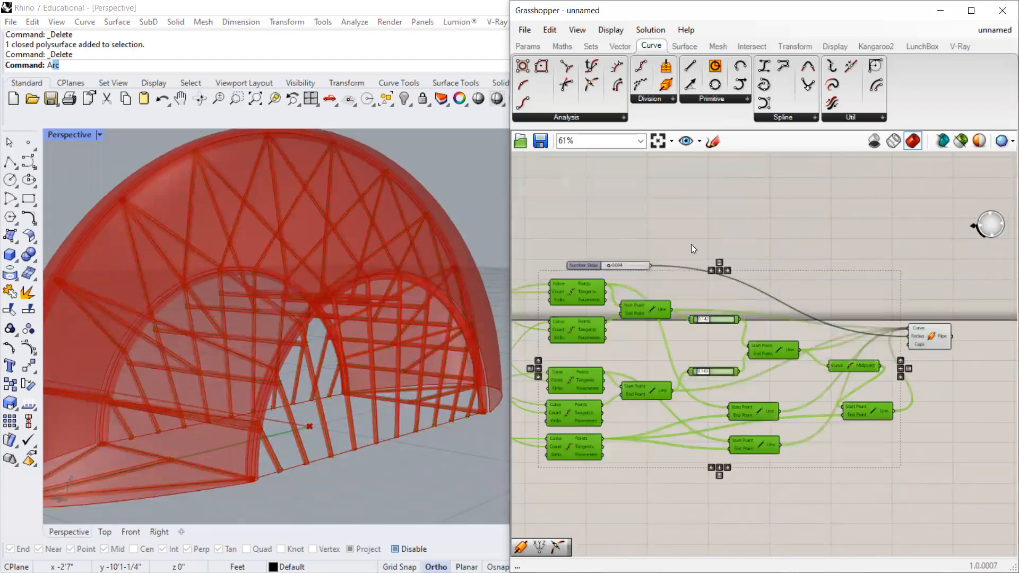
Widen the Rhino viewport and examine the piped framing from outside and near the ground.
scroll(743, 241, "down", 3)
scroll(246, 265, "up", 5)
right_click_drag(246, 265, 155, 220)
left_click(509, 189)
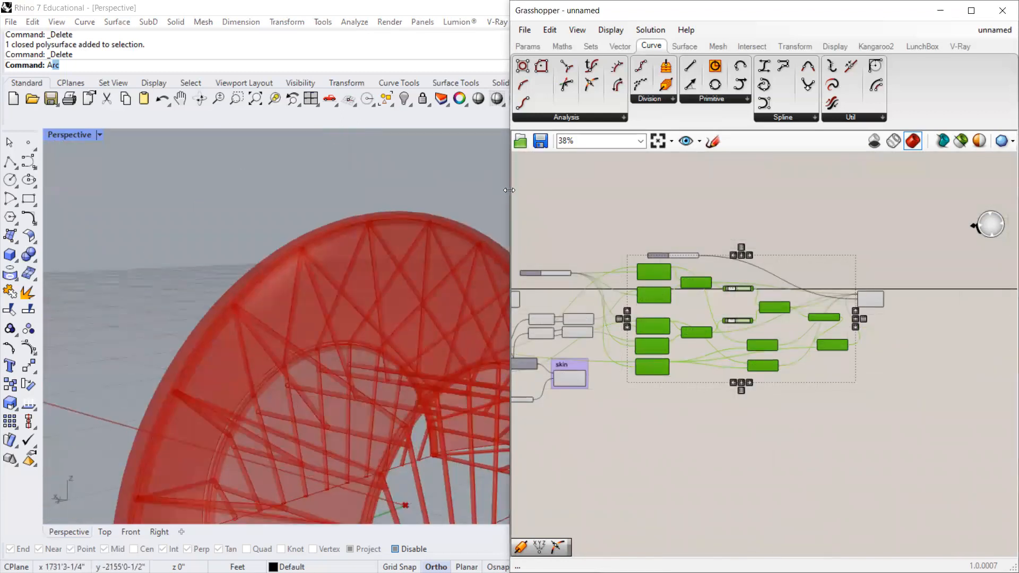
left_click_drag(633, 232, 647, 234)
scroll(515, 334, "down", 5)
scroll(554, 414, "up", 7)
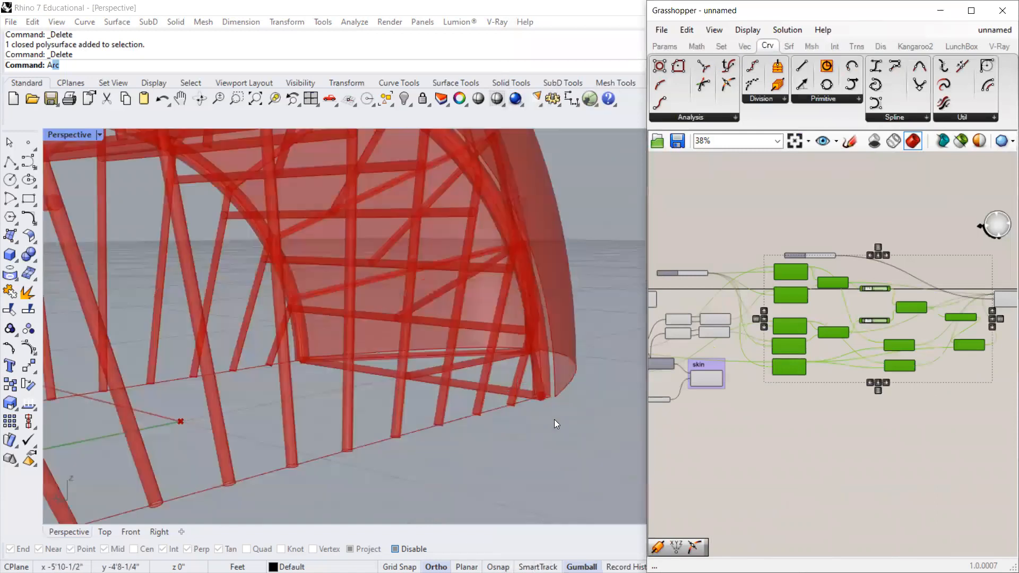
Move the number slider controlling the division count up and left, away from the Line components.
right_click_drag(815, 353, 768, 430)
scroll(768, 426, "up", 4)
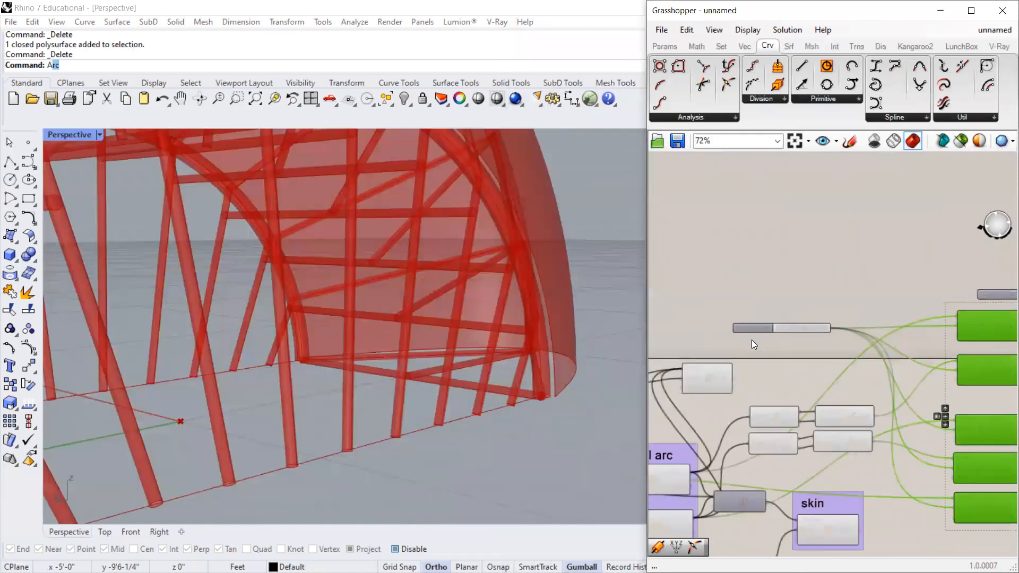
left_click_drag(754, 325, 704, 295)
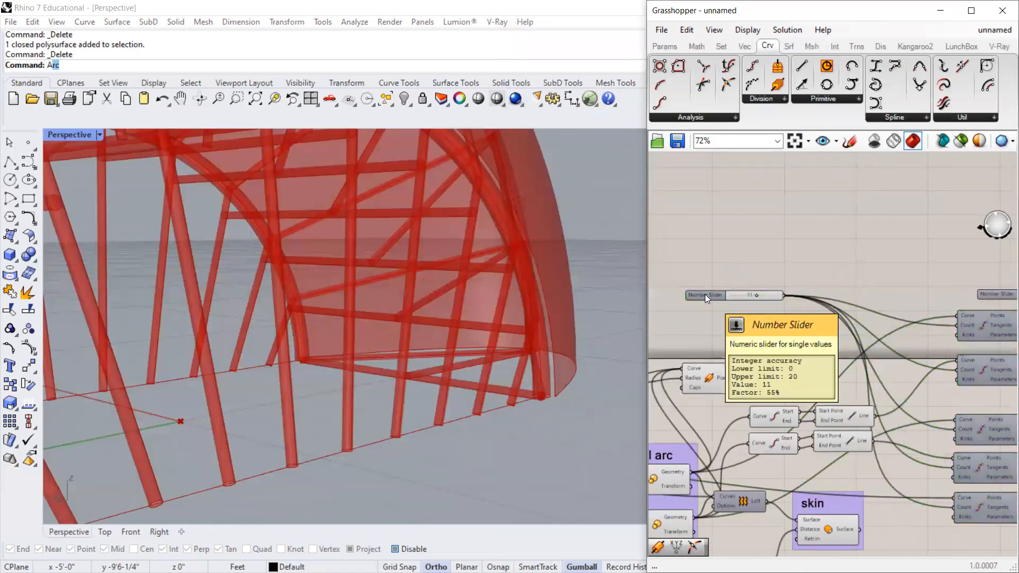
Review the definition from the large arc group through the small arc and skin groups, along with their sliders.
scroll(822, 304, "down", 5)
scroll(727, 389, "up", 3)
scroll(727, 389, "down", 3)
scroll(726, 389, "up", 3)
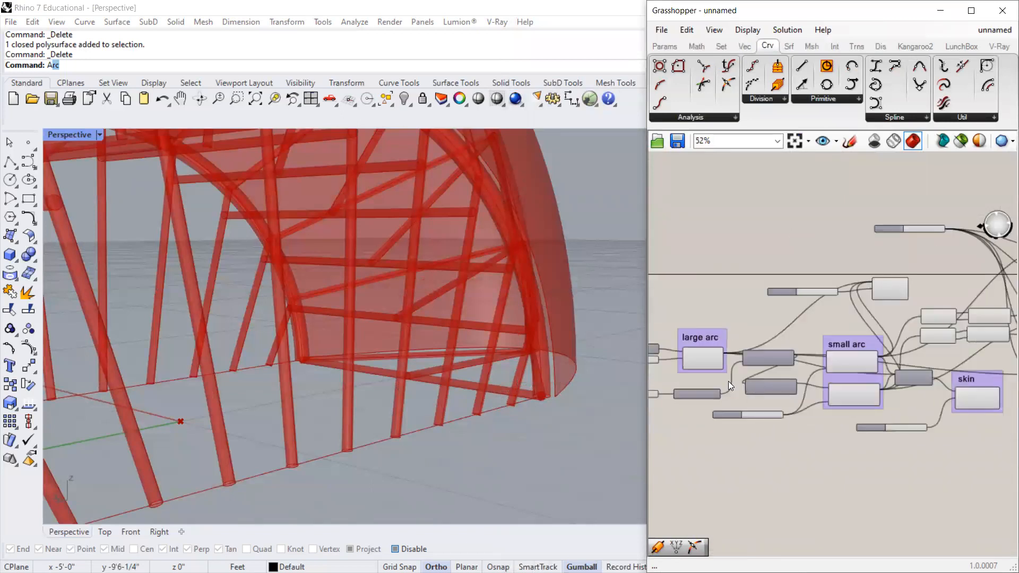
scroll(510, 396, "up", 4)
scroll(511, 396, "down", 4)
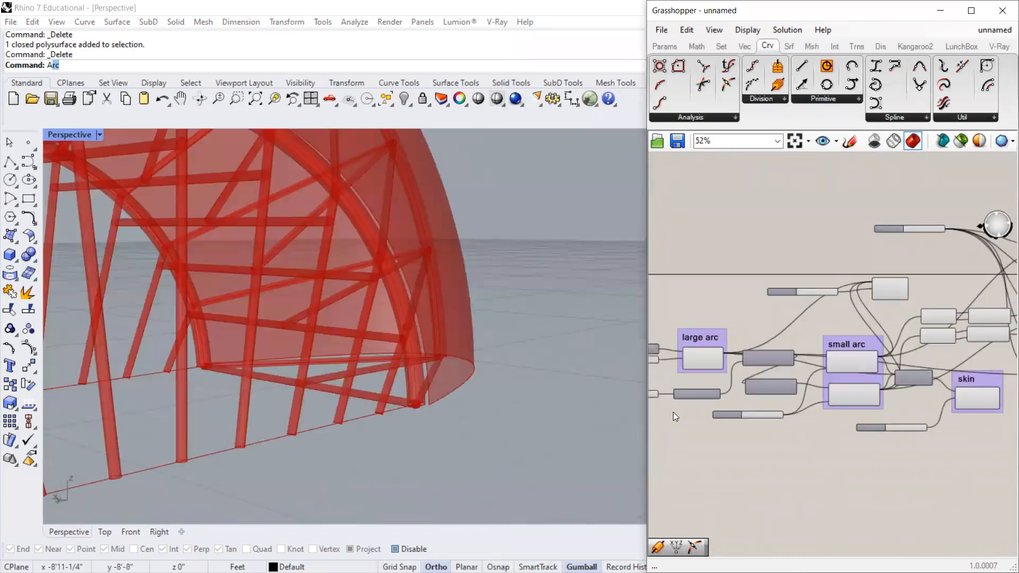
scroll(808, 367, "up", 3)
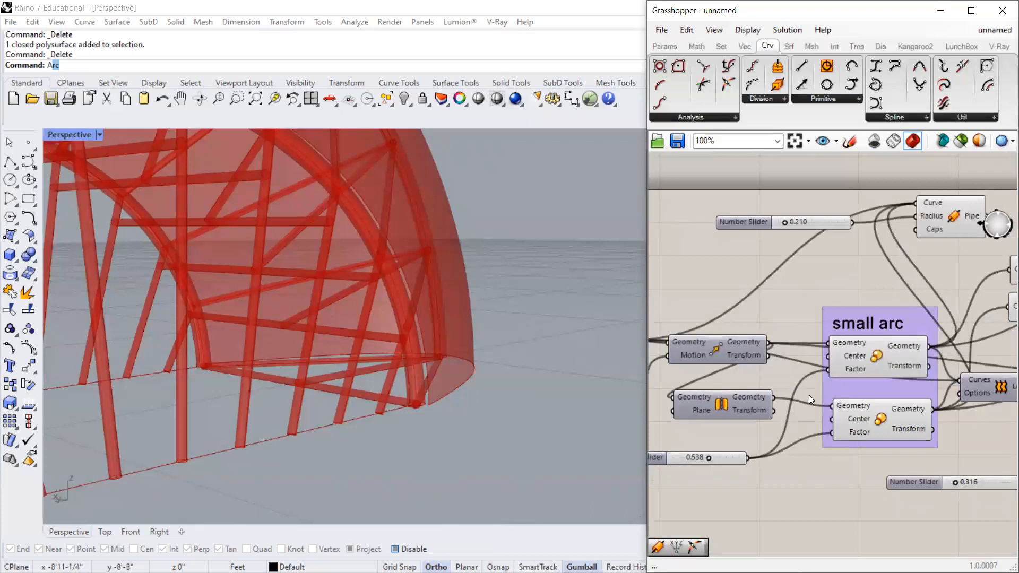
scroll(735, 386, "down", 3)
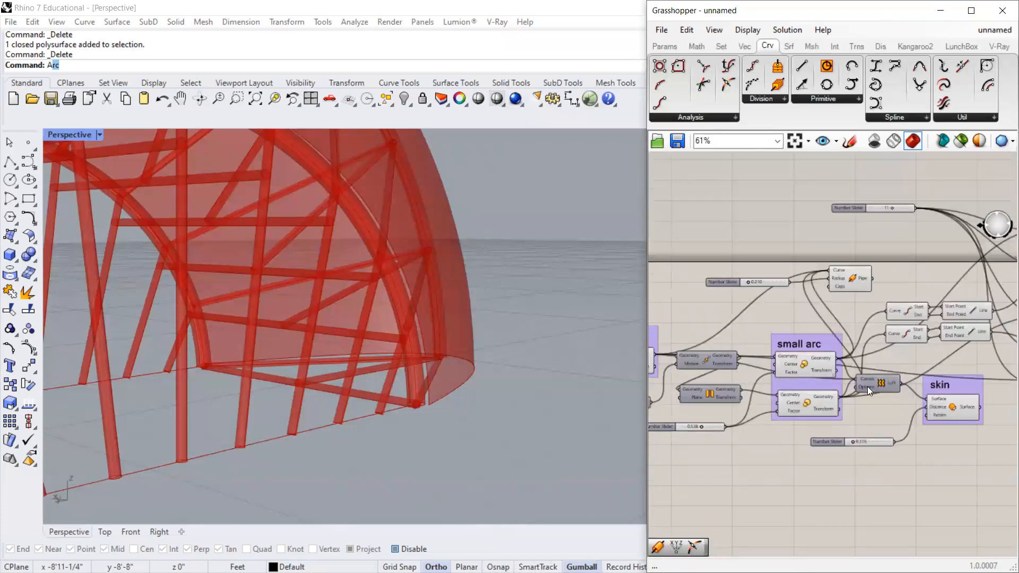
Widen the Grasshopper window and move the skin's Distance slider further down to leave room above it.
left_click_drag(646, 258, 539, 258)
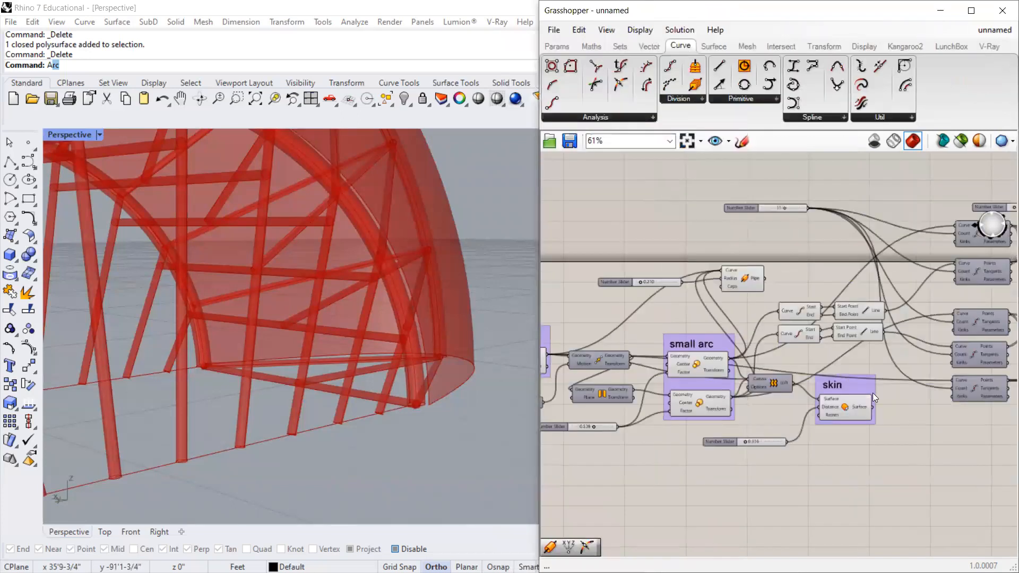
scroll(862, 384, "up", 2)
left_click_drag(706, 427, 699, 479)
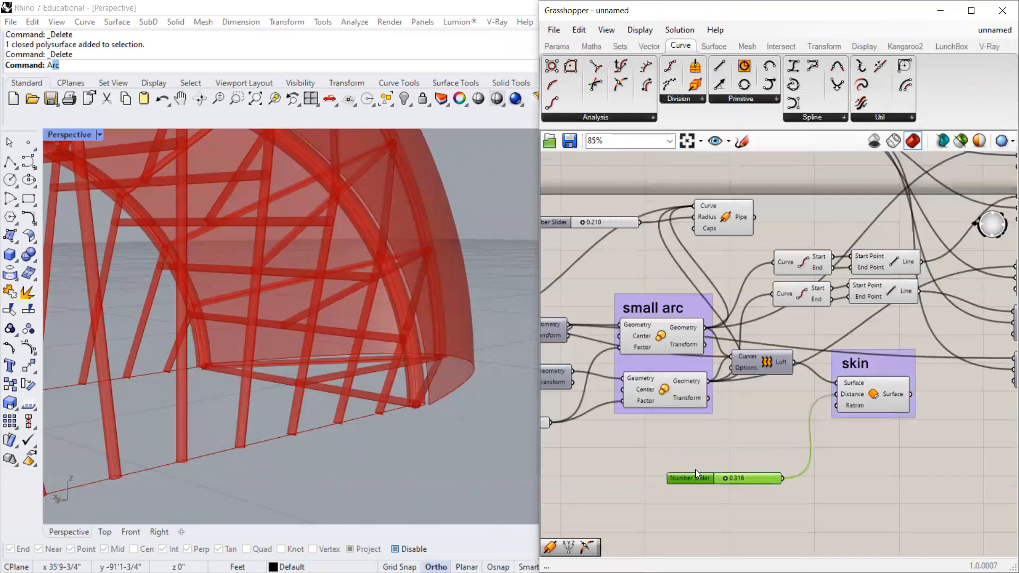
Add a Scribble label just above the skin's Distance slider and open its text for editing.
double_click(687, 443)
type("s")
key("BackSpace")
type("cs")
key("BackSpace")
key("BackSpace")
type("scri")
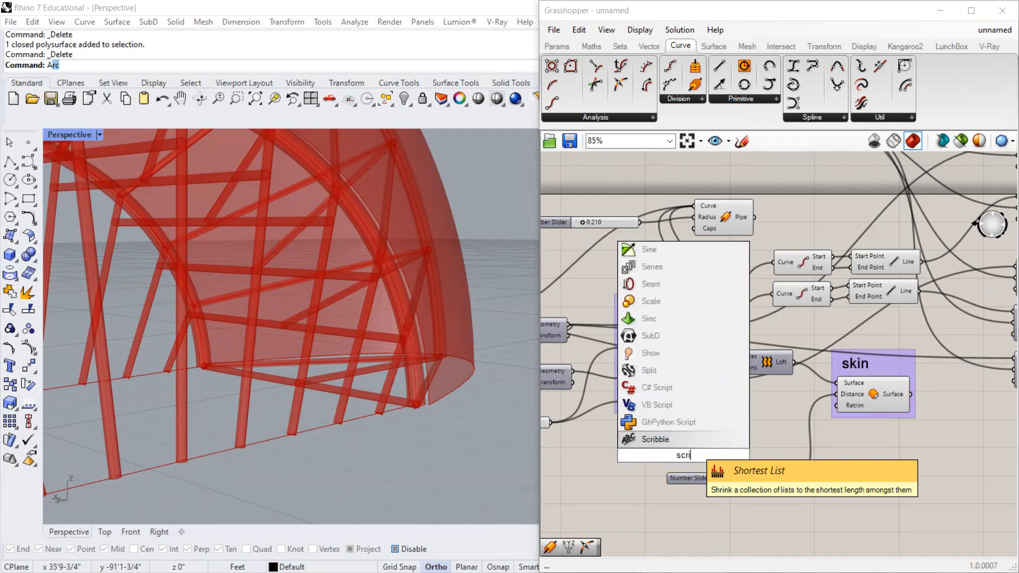
key("Return")
double_click(679, 458)
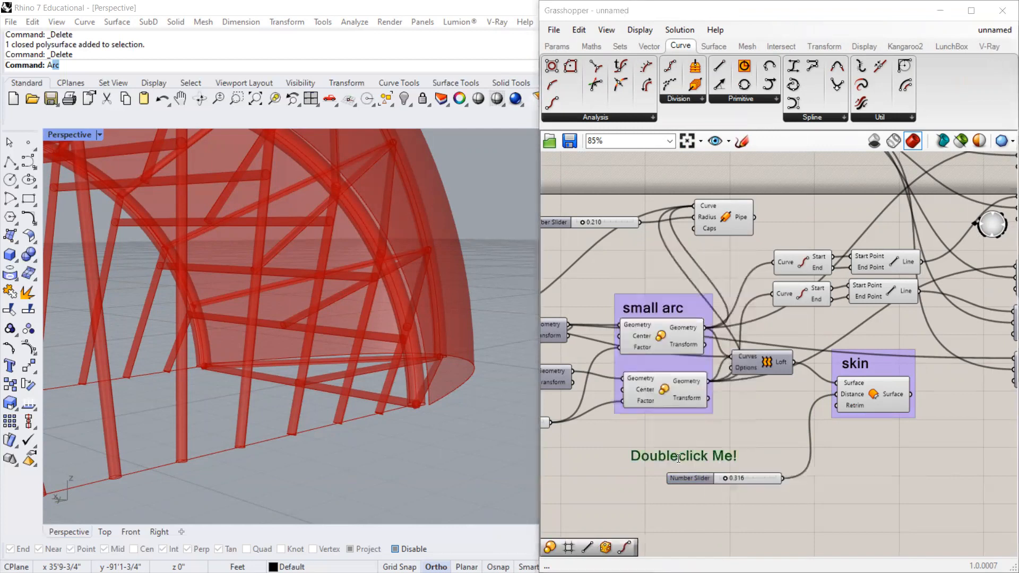
Set the text of the scribble note above the skin's distance slider to "skin offset".
key("ctrl+a")
type("s")
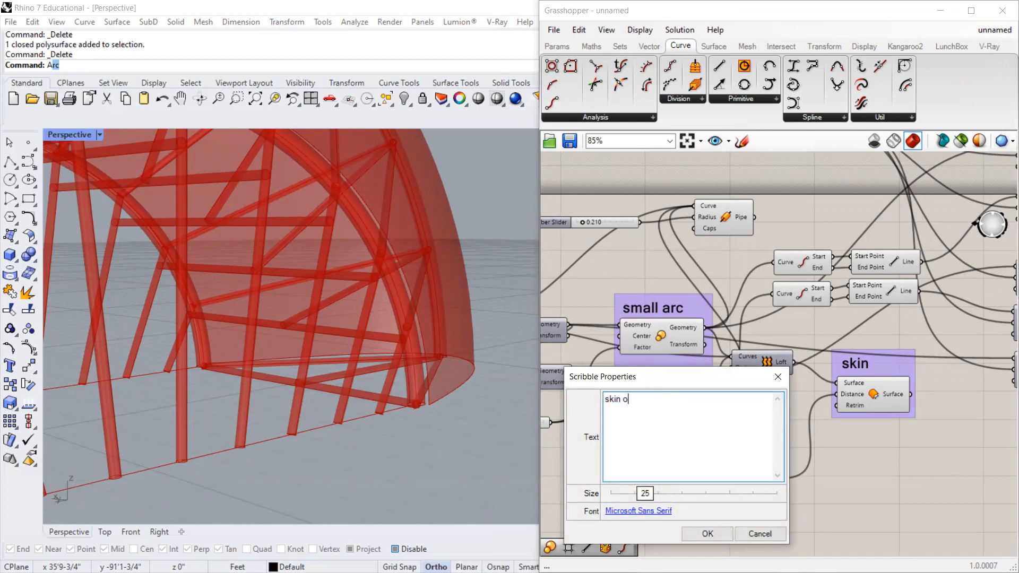
left_click(707, 534)
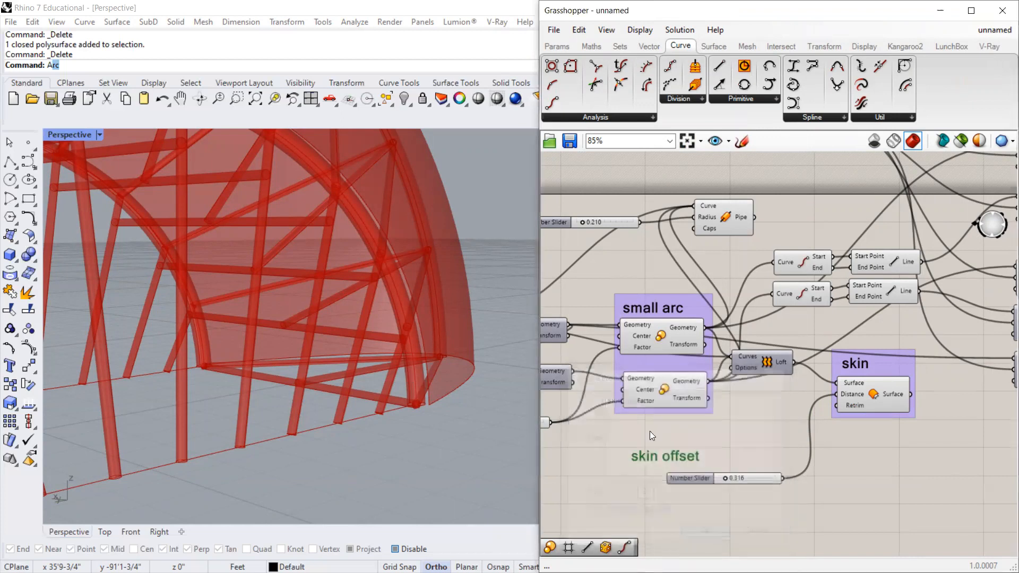
Group the "skin offset" label with its slider and move the group down, clear of the component network.
scroll(657, 426, "up", 2)
left_click_drag(668, 470, 727, 474)
left_click_drag(781, 439, 644, 522)
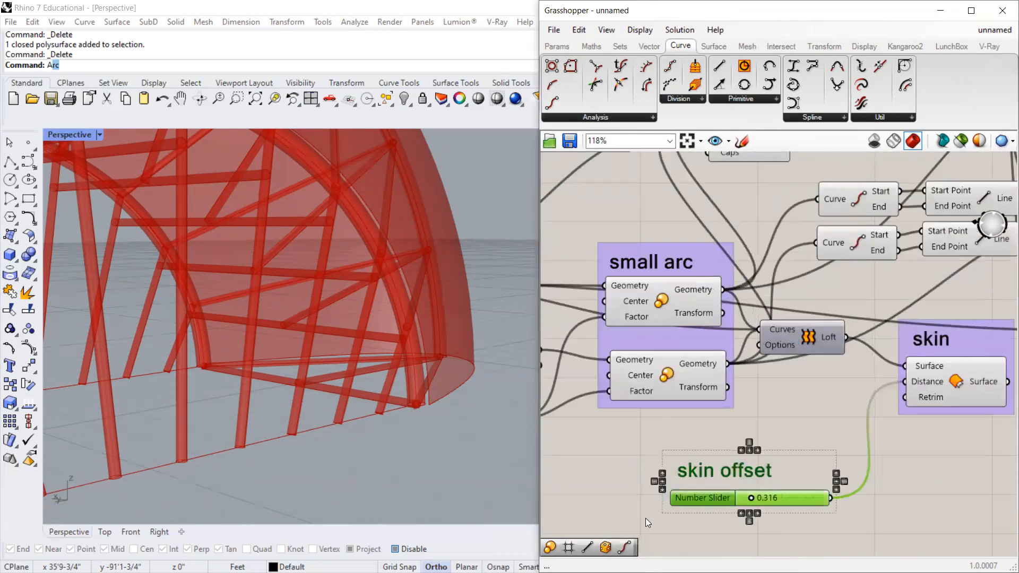
key("ctrl+g")
left_click(748, 419)
scroll(742, 461, "down", 5)
left_click_drag(702, 478, 668, 506)
Rename the number slider feeding the unit vector's factor to "adjust arc offset".
scroll(618, 430, "down", 2)
scroll(647, 430, "up", 5)
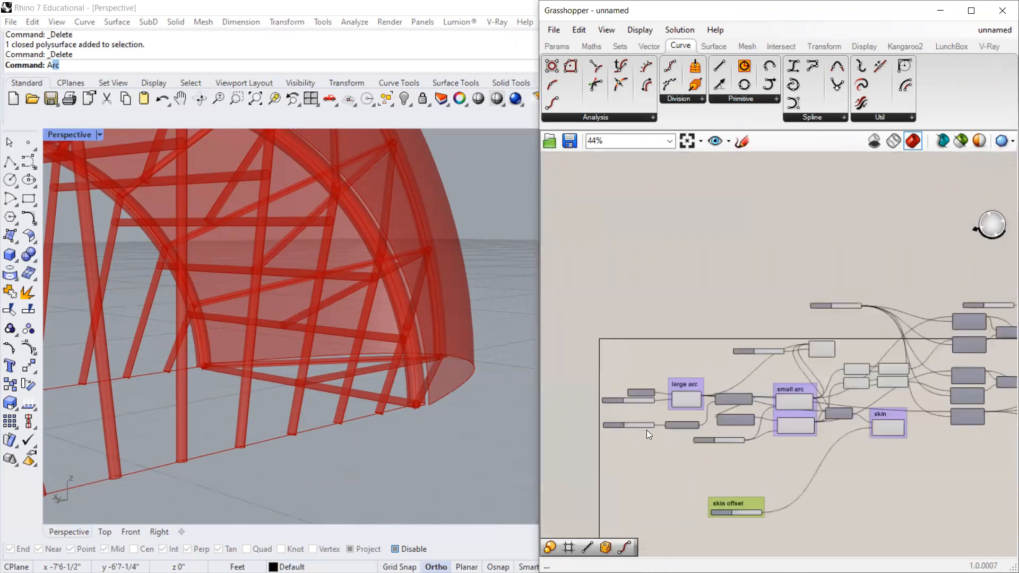
scroll(595, 397, "down", 3)
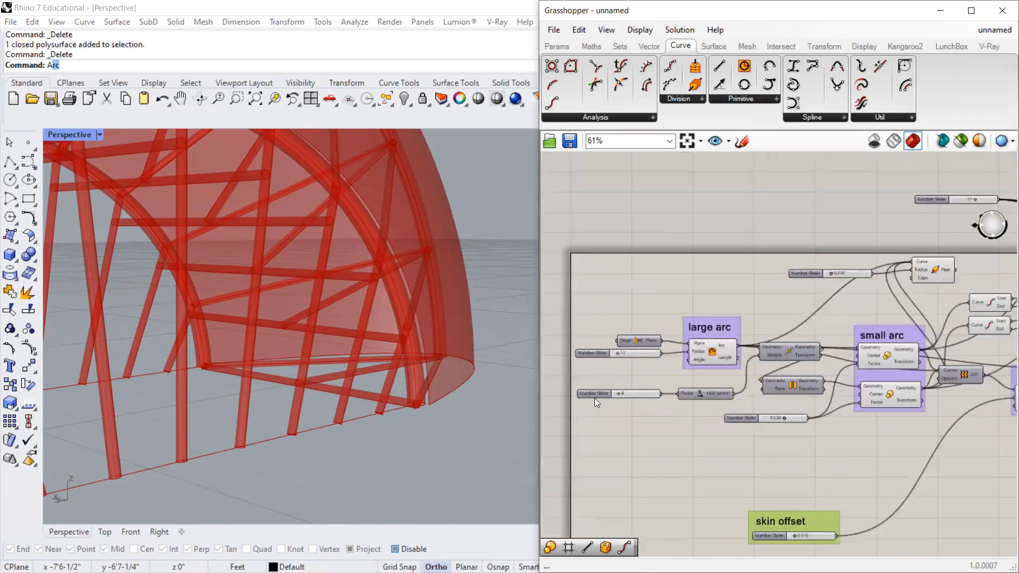
scroll(592, 396, "up", 3)
left_click(592, 393)
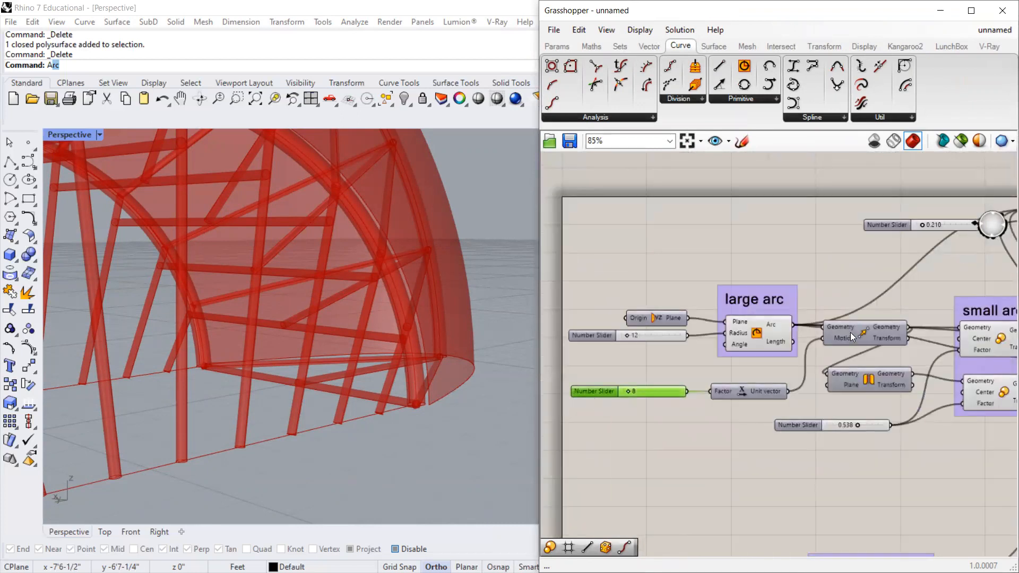
double_click(598, 389)
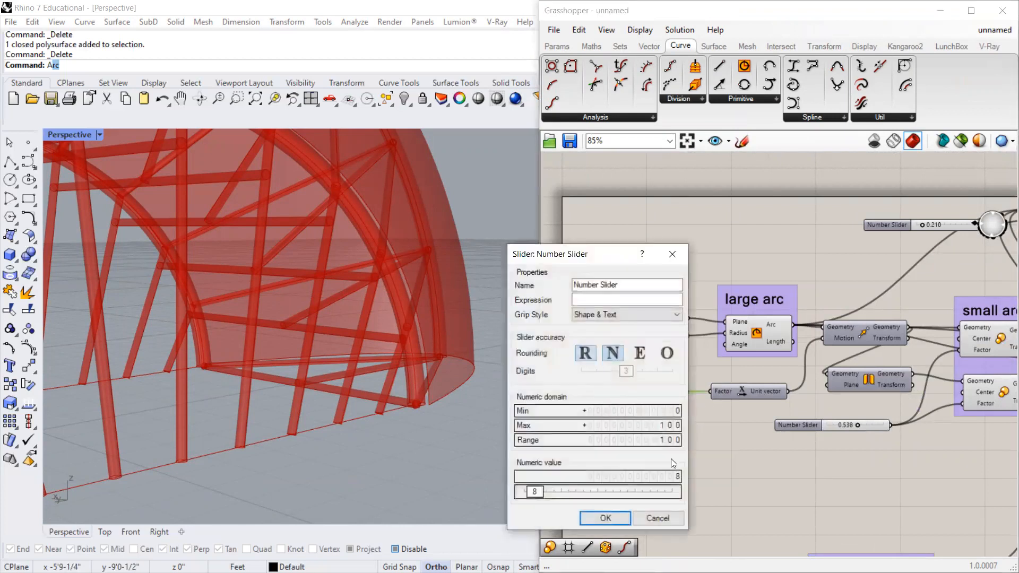
key("Escape")
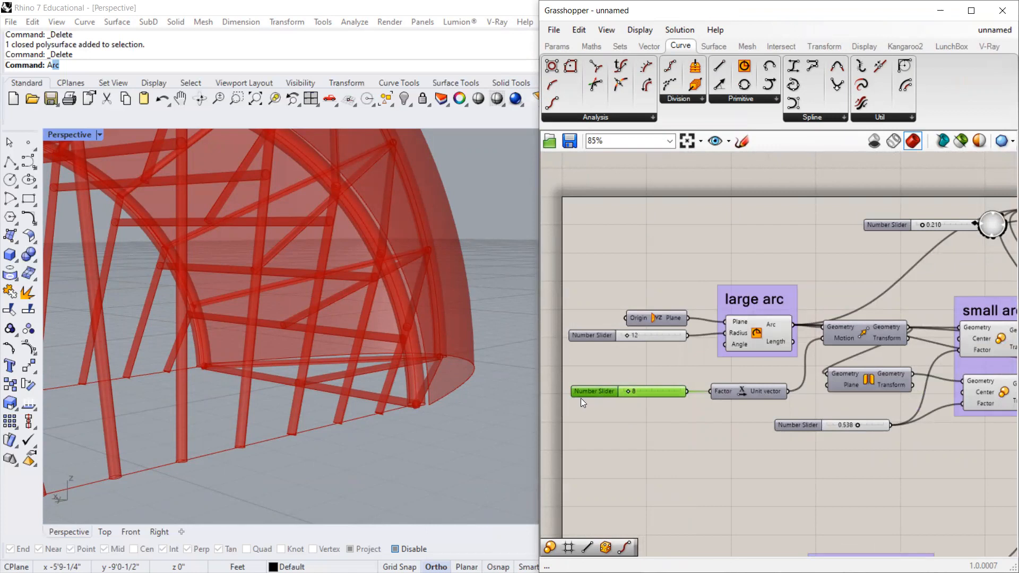
double_click(586, 393)
left_click_drag(620, 287, 515, 294)
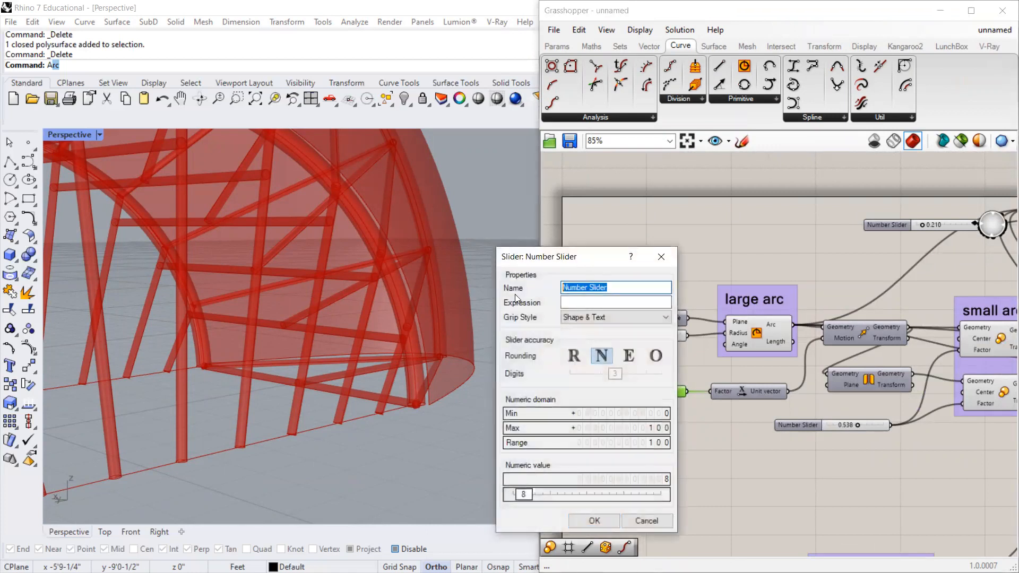
type("adjust ")
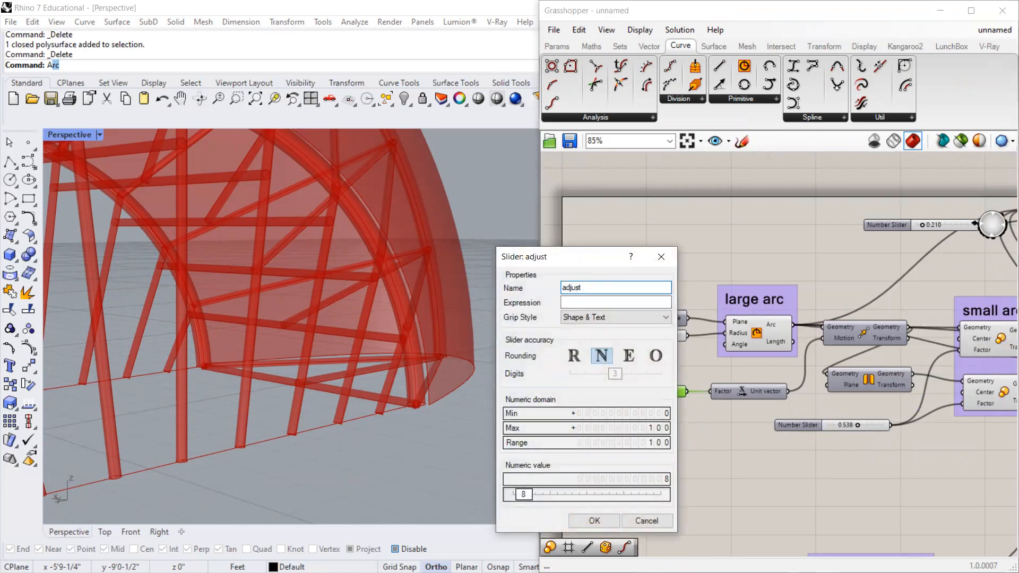
type("arc offset")
left_click(589, 520)
left_click_drag(595, 389, 585, 391)
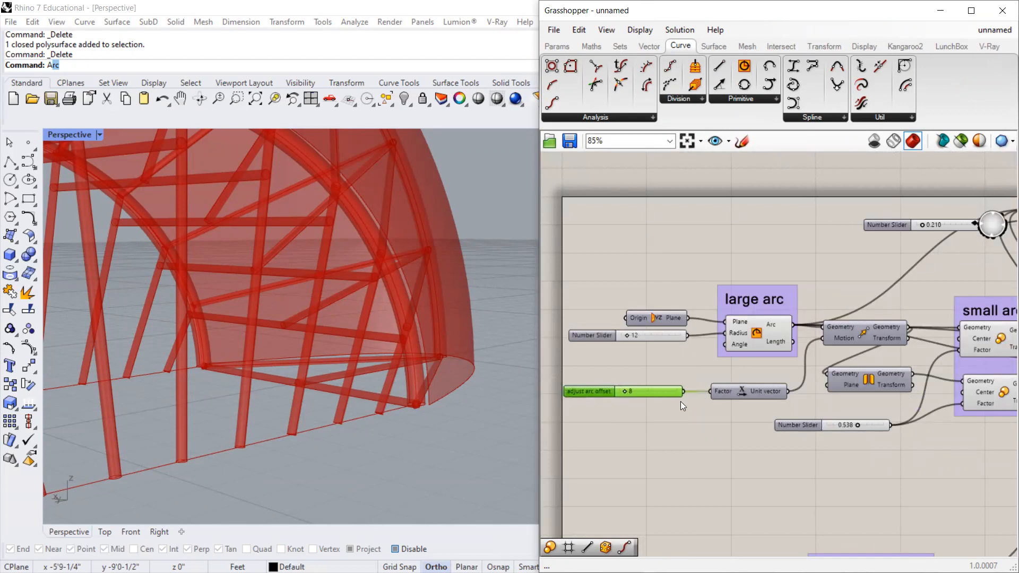
Move the "adjust arc offset" slider directly beneath the skin offset slider.
scroll(680, 401, "up", 1)
scroll(576, 389, "down", 3)
left_click_drag(569, 389, 748, 534)
mouse_move(838, 536)
left_mouse_down()
mouse_move(582, 436)
mouse_move(735, 482)
mouse_move(766, 503)
left_mouse_up()
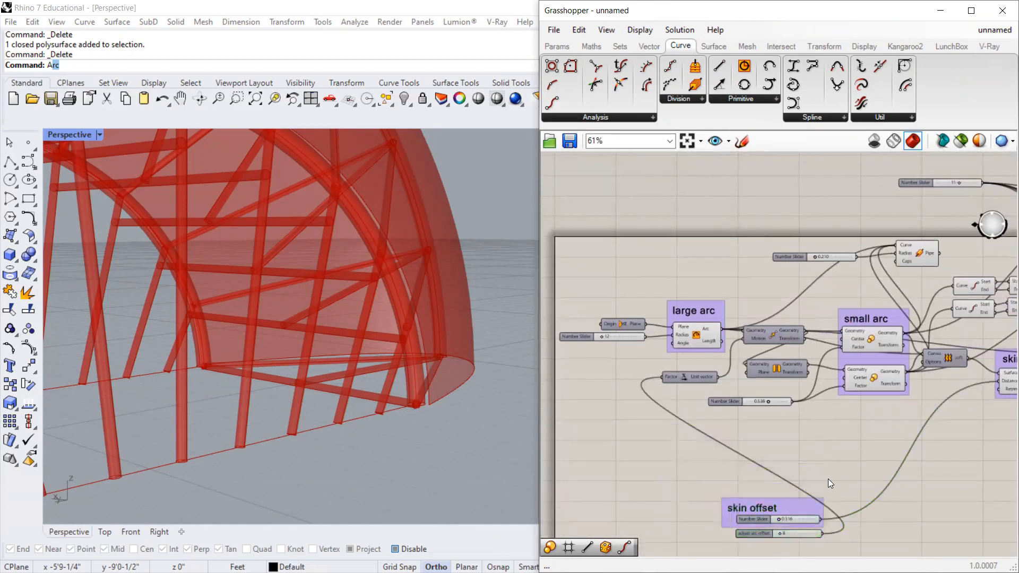
scroll(765, 528, "down", 3)
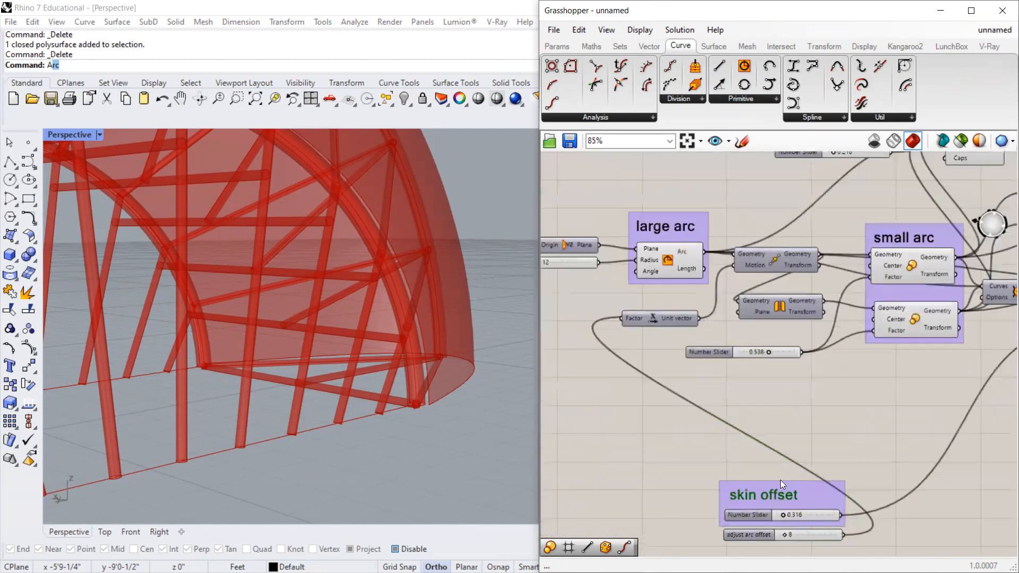
scroll(769, 475, "up", 4)
Move the skin group out of the component network into the empty canvas area below it.
scroll(429, 366, "down", 5)
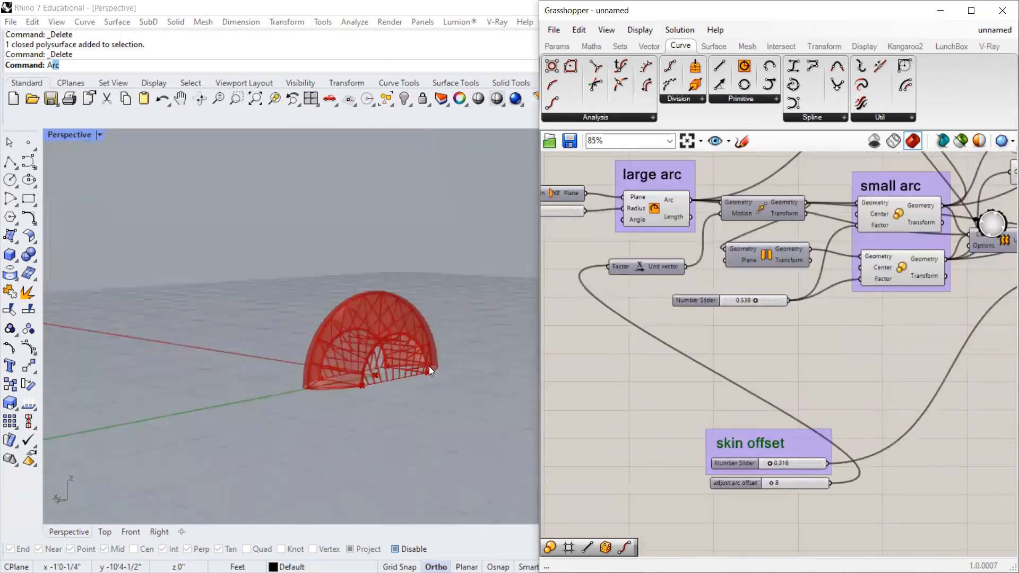
scroll(404, 329, "up", 3)
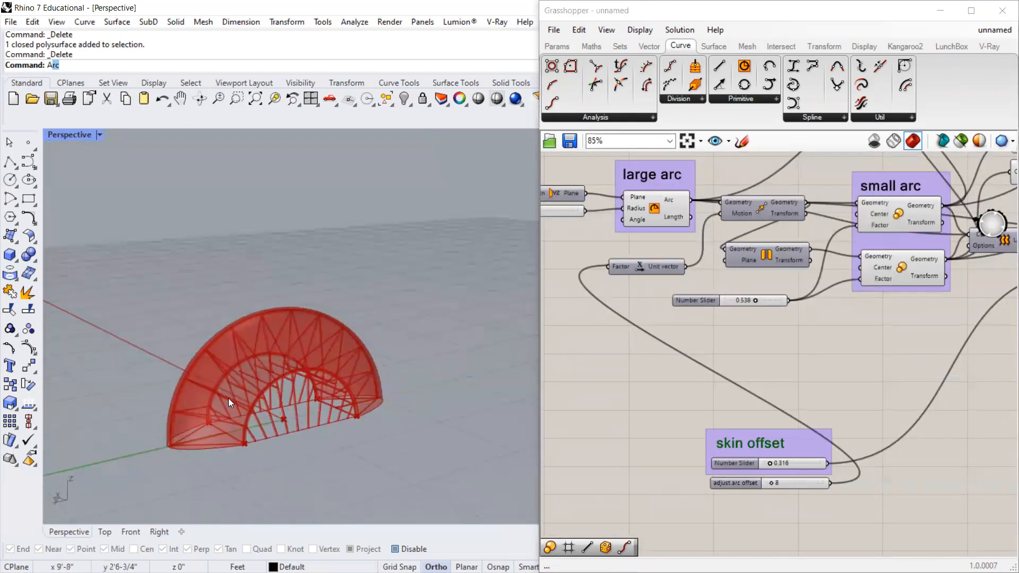
scroll(687, 421, "down", 3)
scroll(634, 398, "down", 2)
right_click_drag(688, 401, 556, 418)
scroll(556, 418, "up", 1)
scroll(609, 382, "up", 5)
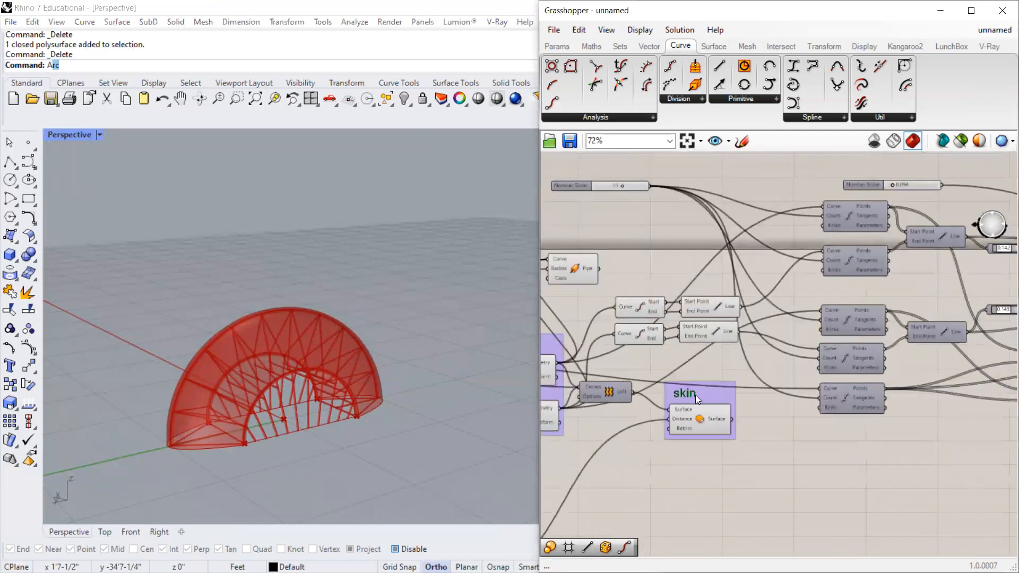
scroll(695, 395, "down", 3)
left_click_drag(710, 394, 834, 472)
scroll(930, 411, "down", 2)
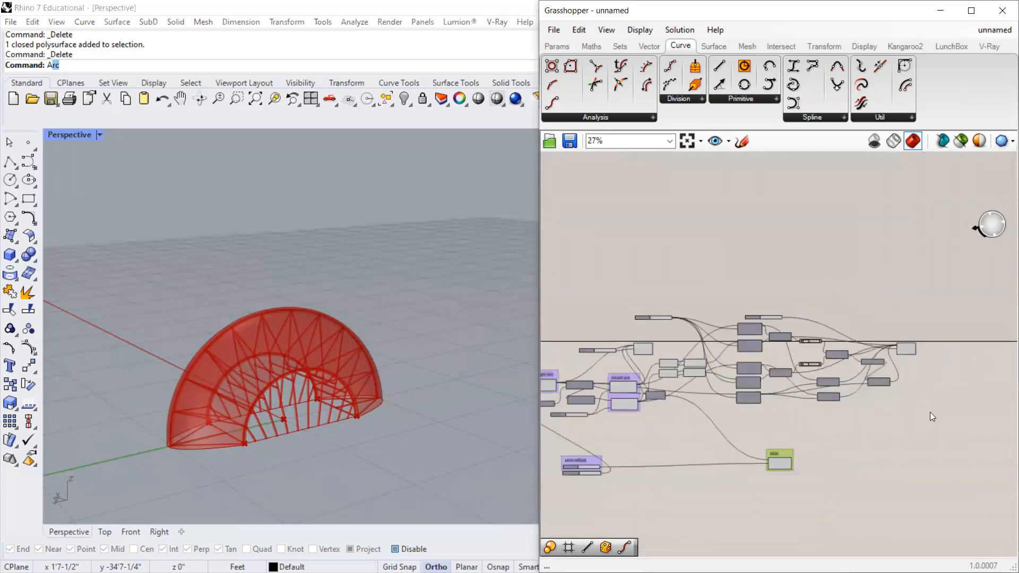
Move the Pipe component at the end of the strut network down beside the skin group.
scroll(929, 412, "up", 4)
left_click(870, 293)
left_click_drag(870, 293, 821, 533)
scroll(881, 429, "down", 2)
scroll(562, 313, "up", 2)
scroll(677, 256, "down", 5)
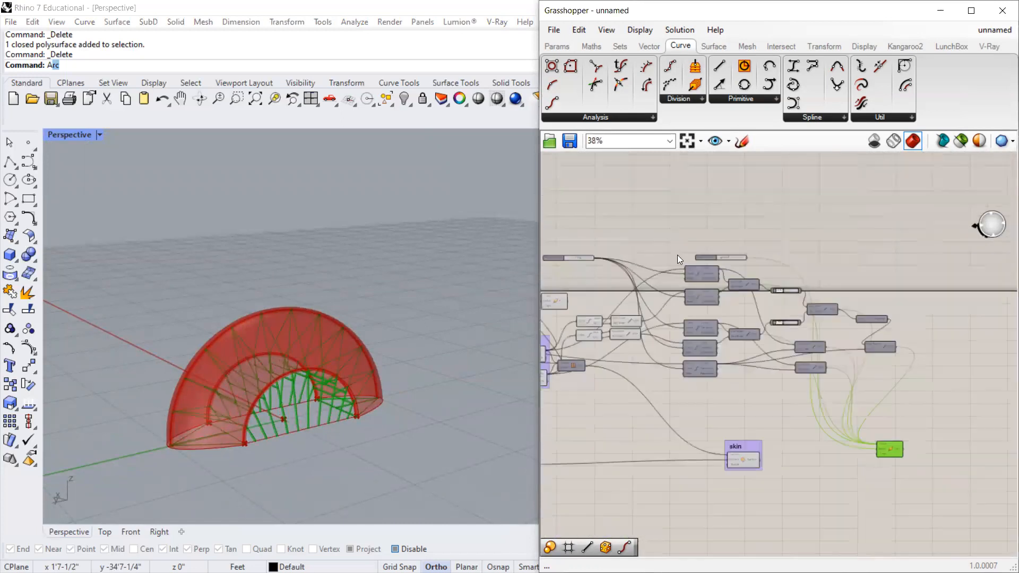
Move the arc Pipe component under the skin group and stack the strut Pipe component beneath it.
scroll(602, 260, "up", 4)
scroll(585, 298, "up", 3)
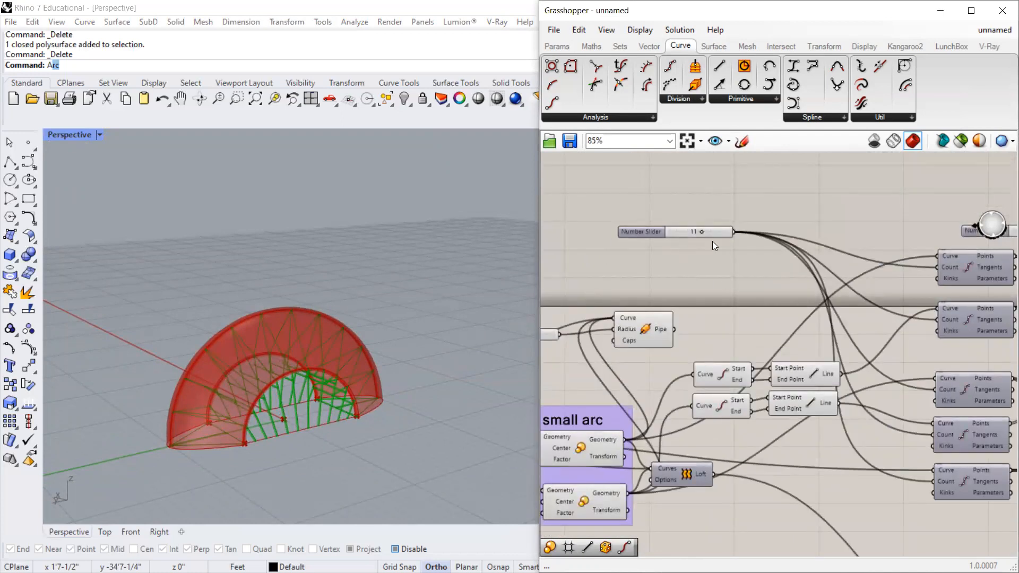
left_click(635, 330)
scroll(637, 313, "down", 4)
left_click_drag(638, 310, 833, 489)
left_click_drag(975, 461, 834, 511)
scroll(841, 508, "up", 2)
scroll(801, 427, "down", 3)
scroll(843, 472, "up", 4)
left_click_drag(847, 367, 736, 496)
Add a scribble note beside the two stacked Pipe components.
double_click(849, 432)
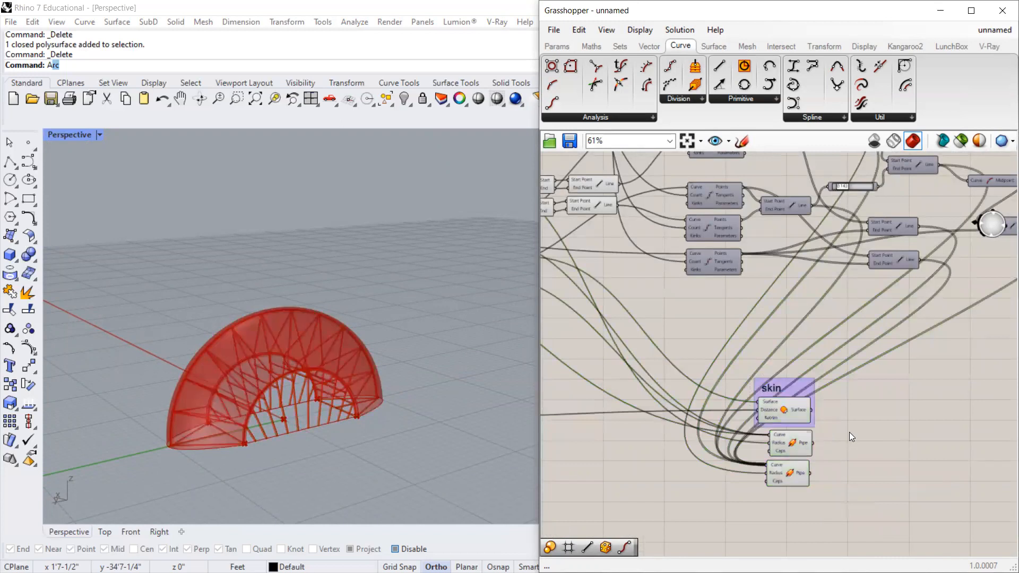
type("scribble")
key("Return")
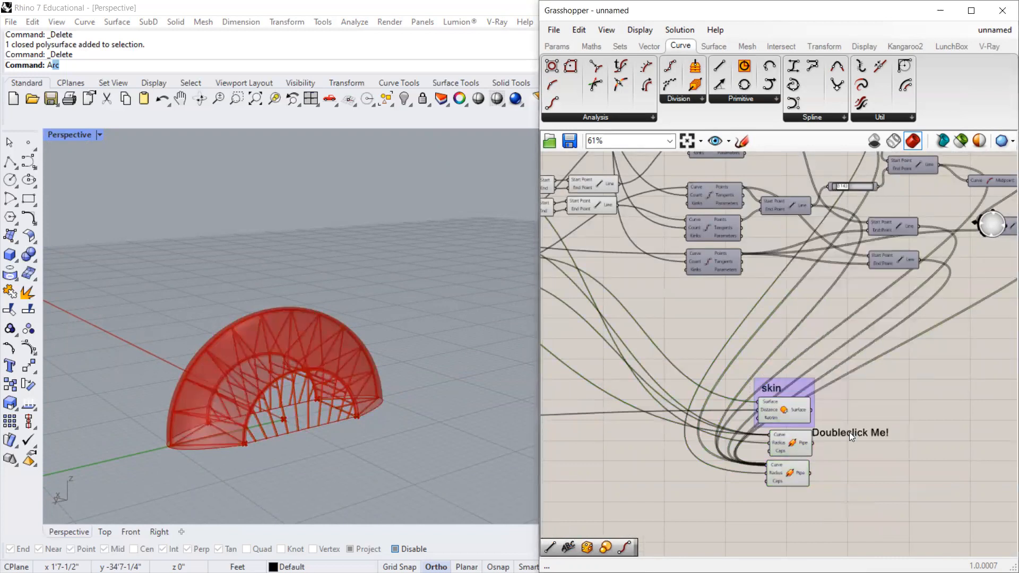
double_click(840, 442)
type("bake")
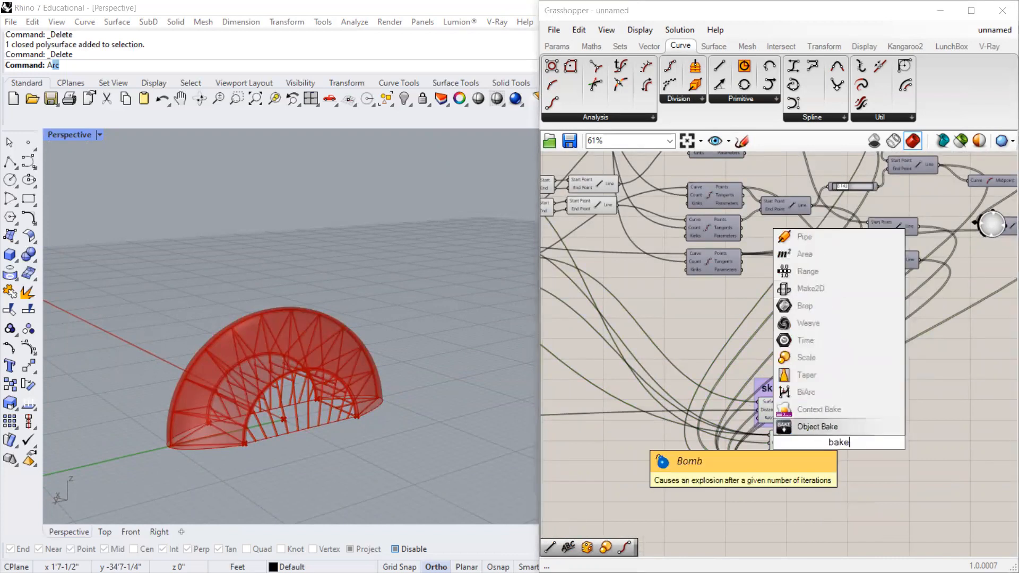
key("Return")
left_click(859, 423)
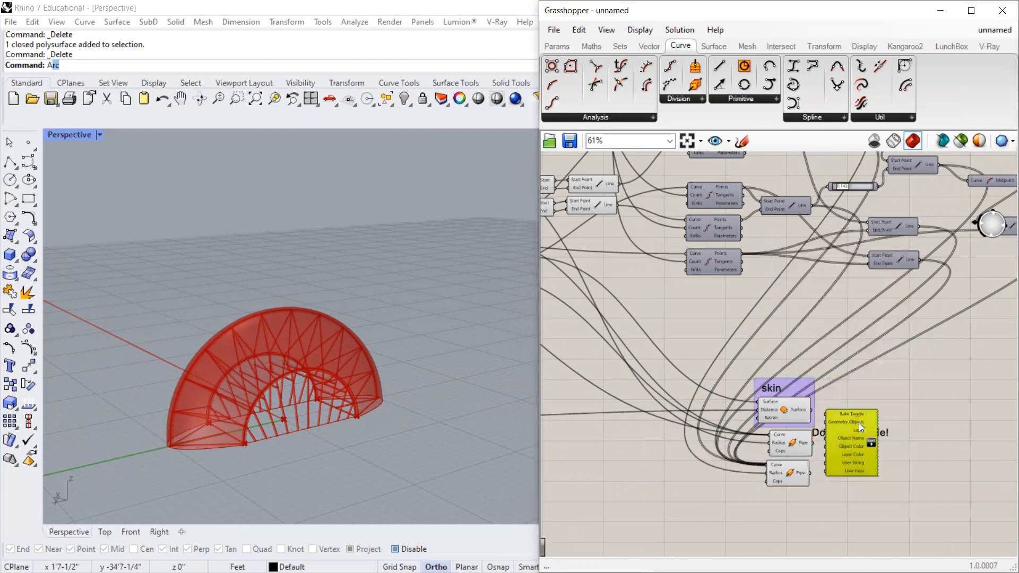
key("Delete")
Set the new scribble note's text to "bake".
double_click(853, 433)
key("BackSpace")
type("bake")
left_click(883, 510)
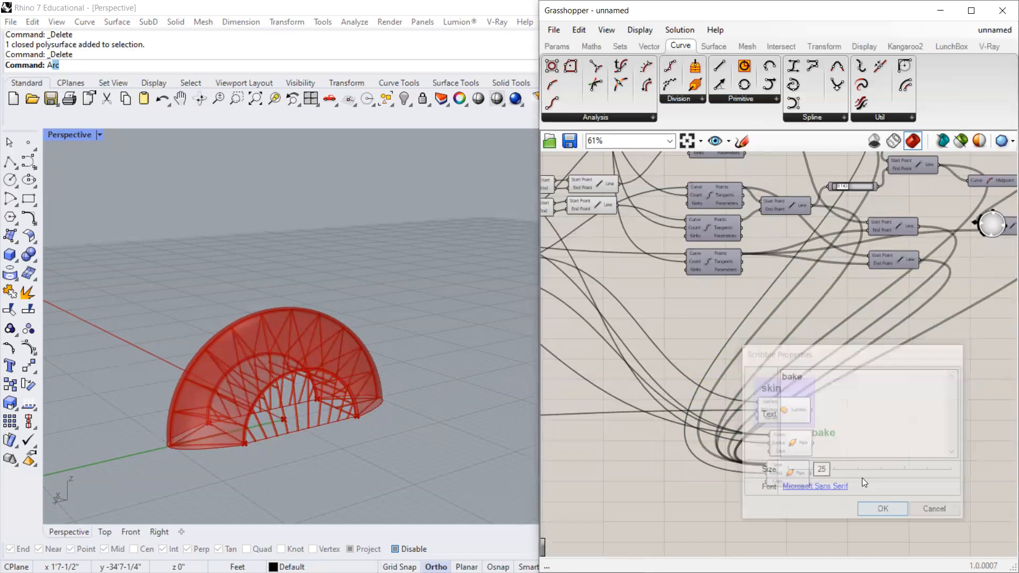
Place the "bake" label above the skin group and group it with the skin and both Pipe components.
left_click_drag(833, 505, 710, 317)
key("ctrl+g")
scroll(794, 376, "up", 2)
left_click(828, 364)
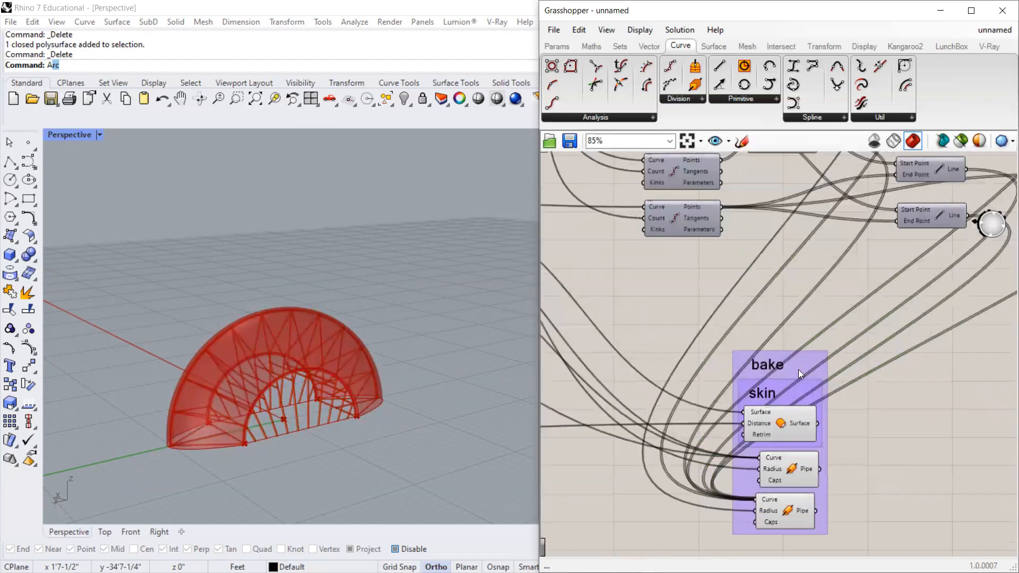
Bake the skin's Offset Surface component into Rhino on a chosen layer.
scroll(798, 369, "down", 4)
scroll(816, 466, "up", 6)
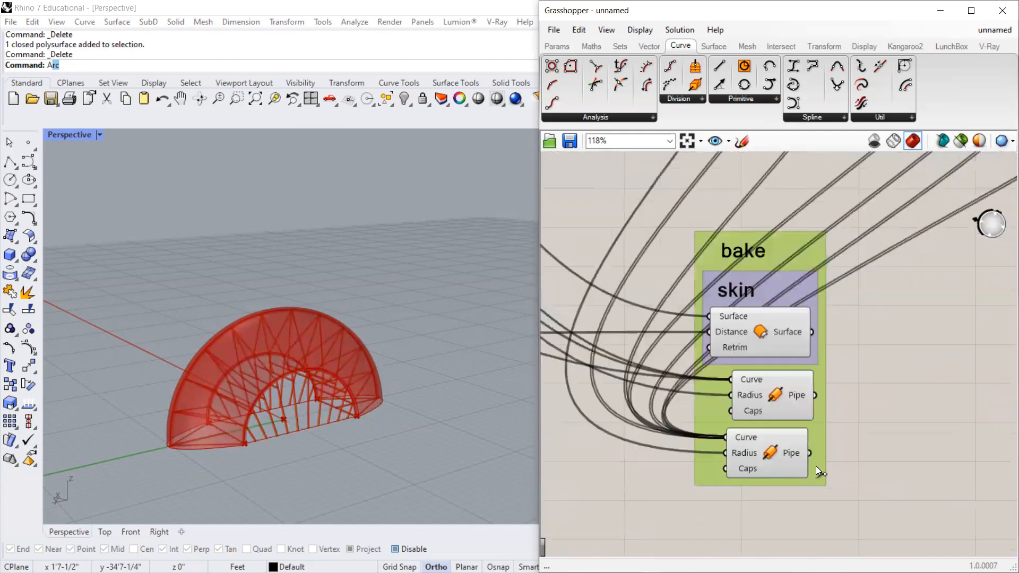
left_click(767, 339)
right_click(771, 337)
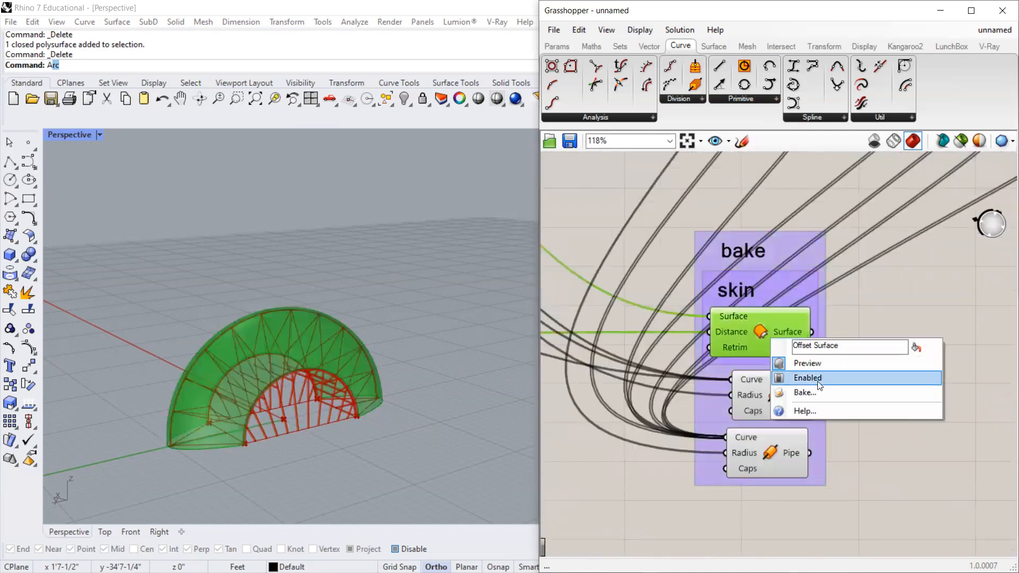
left_click(810, 393)
left_click(802, 302)
left_click(832, 511)
Turn off the preview of the arc Pipe component and bake its pipes onto a separate layer.
right_click(783, 394)
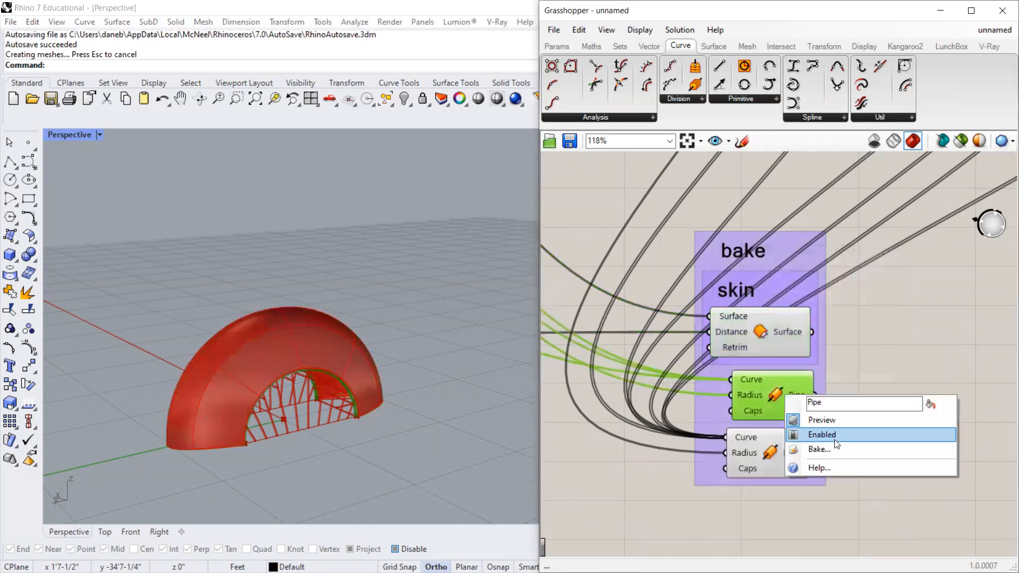
left_click(831, 424)
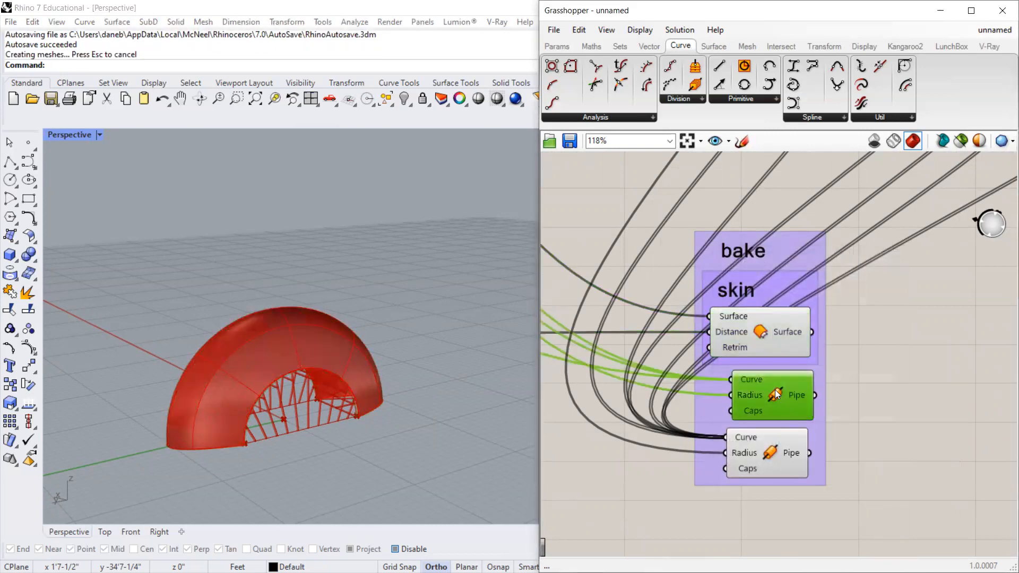
right_click(777, 393)
left_click(812, 444)
left_click(814, 364)
left_click(826, 558)
Bake the strut Pipe component's geometry onto Layer 03.
right_click(782, 449)
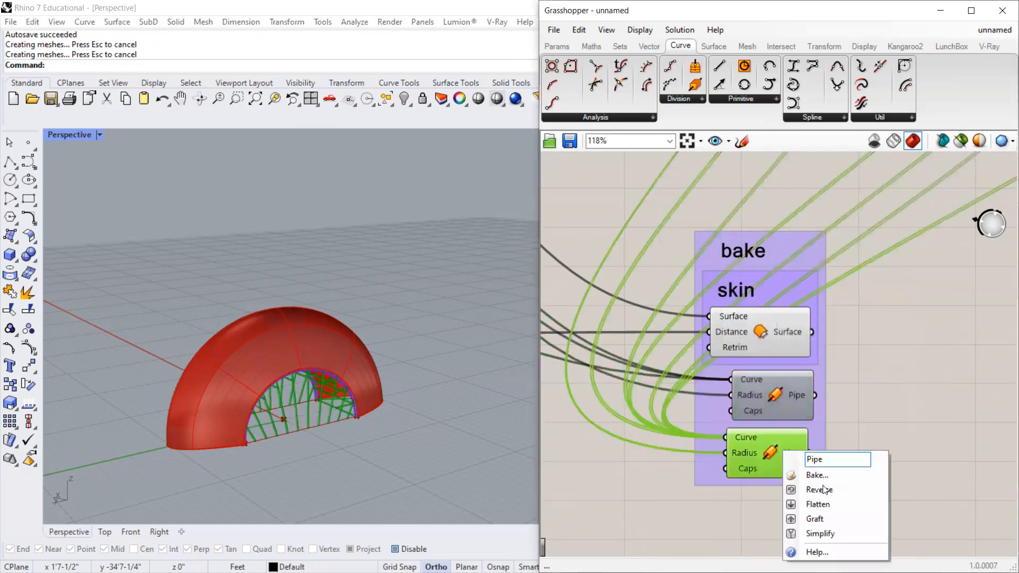
left_click(818, 475)
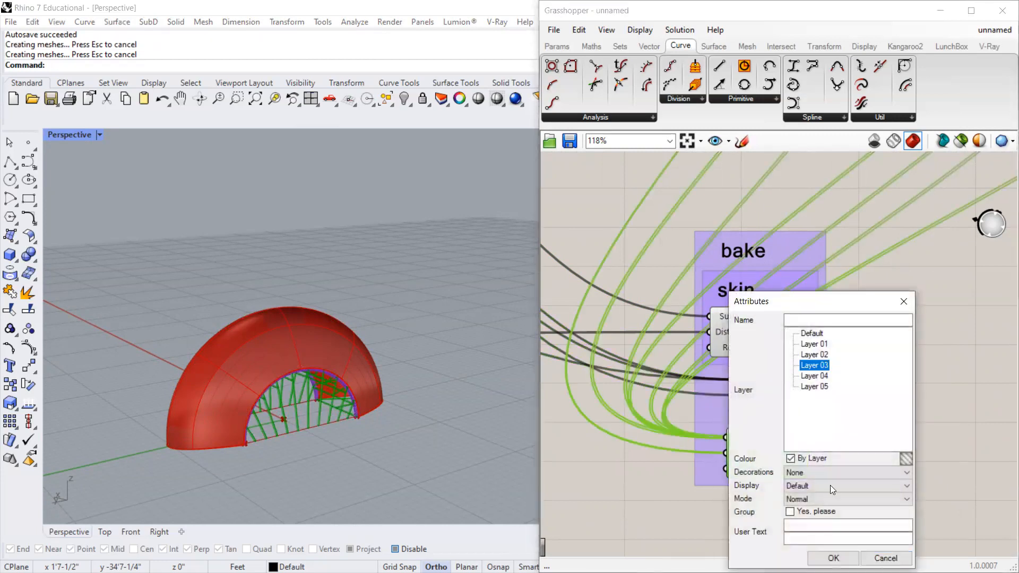
left_click(833, 558)
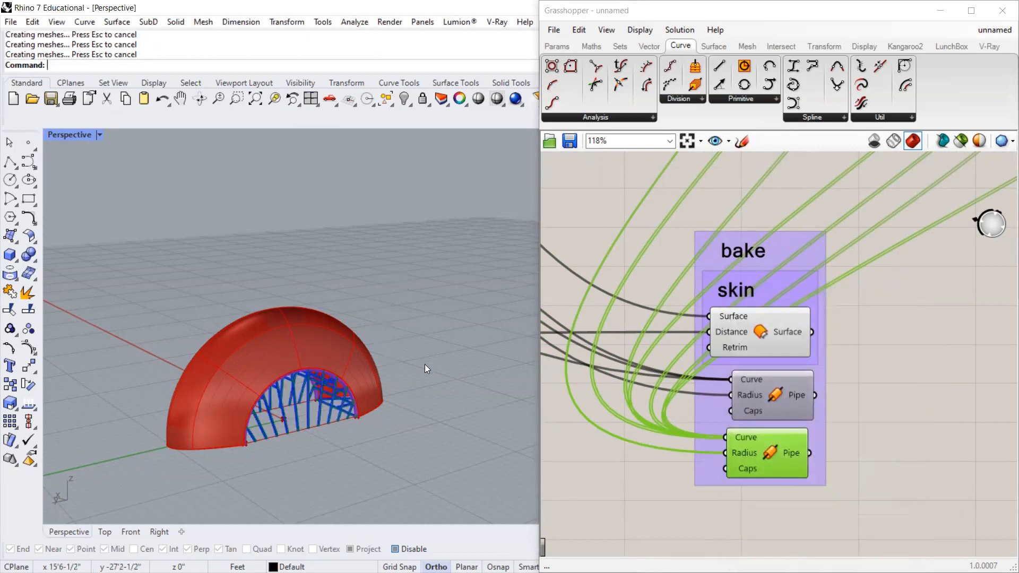
Select the baked geometry in the Rhino viewport and move it well away from the Grasshopper preview.
scroll(410, 252, "down", 5)
left_click_drag(409, 223, 303, 360)
left_click_drag(308, 293, 212, 284)
left_click(185, 262)
Examine the baked skin, arc pipes and struts up close and from several angles in the perspective view.
scroll(185, 262, "up", 6)
right_click_drag(207, 276, 270, 291)
scroll(271, 290, "up", 10)
right_click_drag(355, 358, 347, 298)
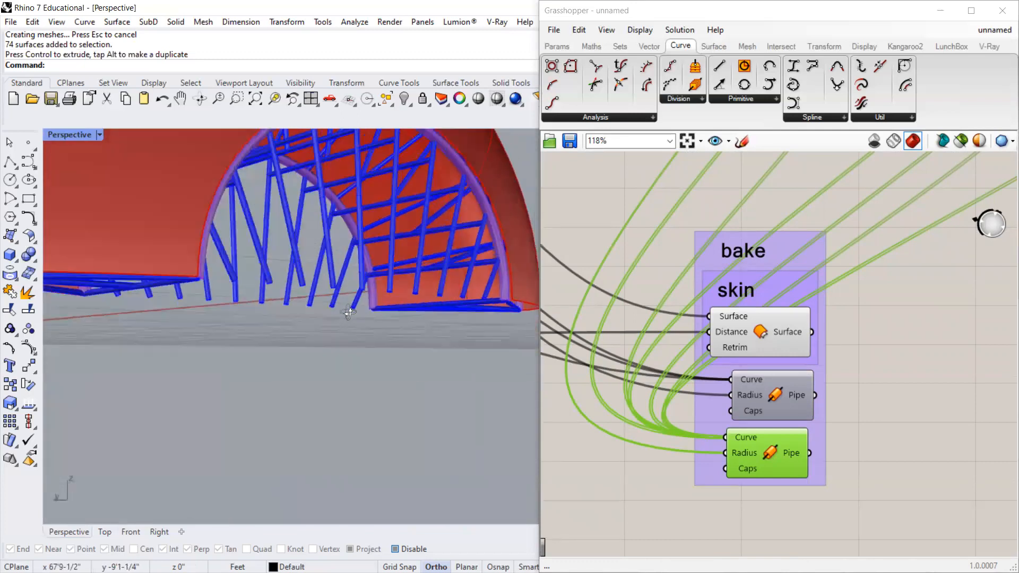
scroll(268, 249, "down", 8)
scroll(268, 254, "down", 6)
right_click_drag(269, 255, 280, 289)
scroll(280, 289, "up", 6)
scroll(210, 296, "down", 4)
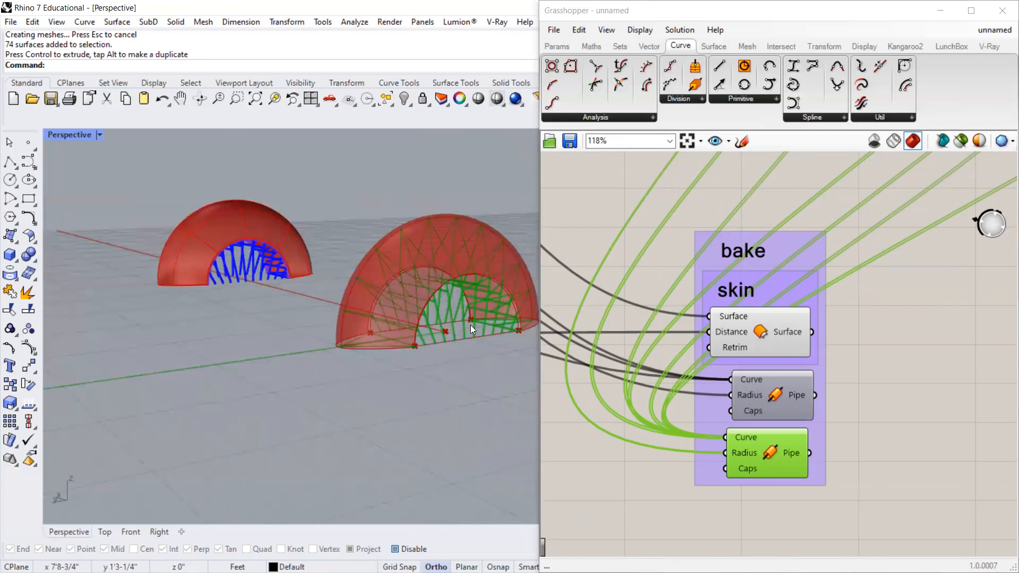
scroll(928, 358, "down", 10)
scroll(684, 349, "up", 4)
scroll(656, 340, "up", 3)
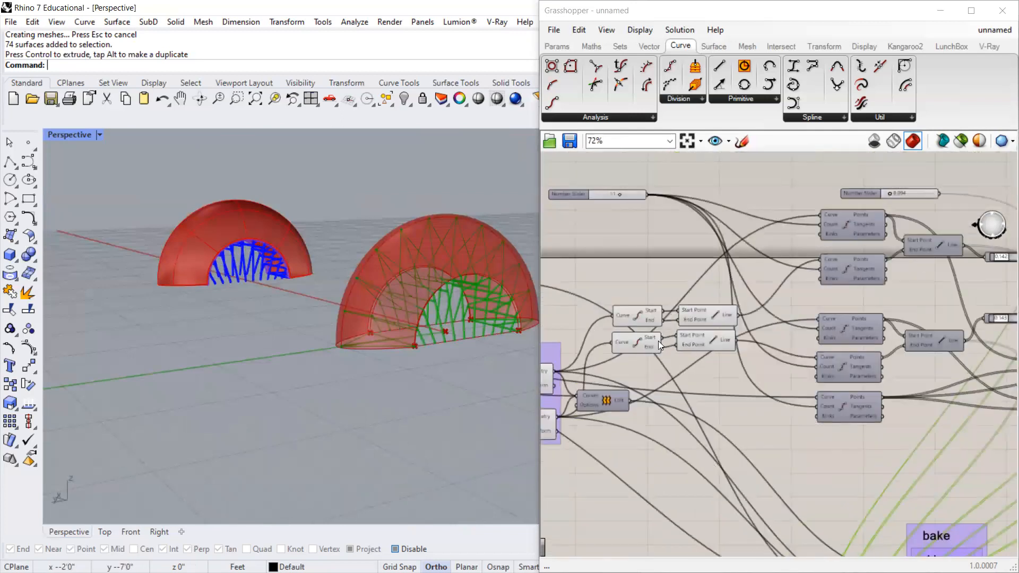
Lower the Number Slider driving the Divide Curve counts to 9.
scroll(654, 327, "down", 3)
scroll(843, 293, "up", 4)
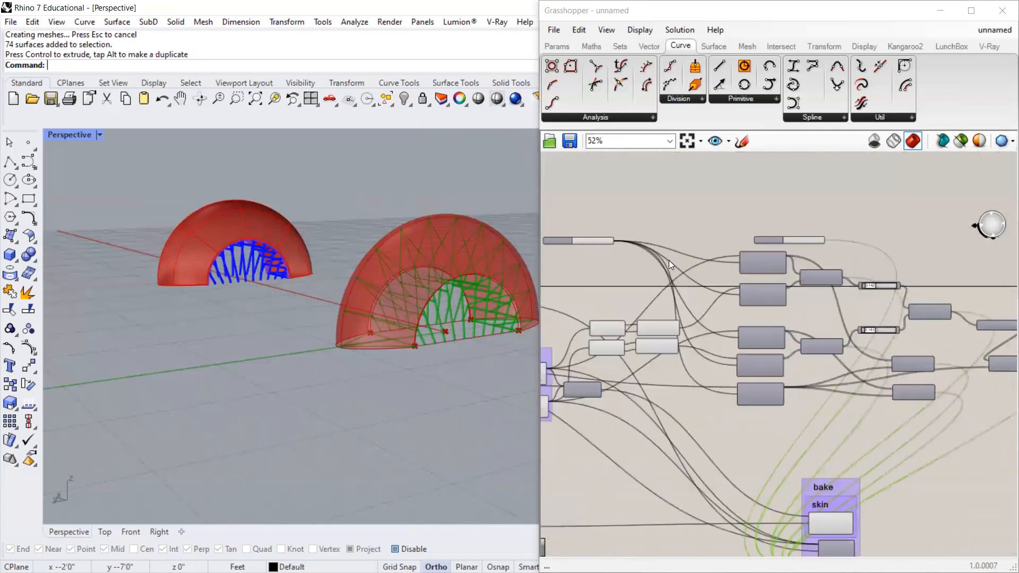
scroll(816, 338, "down", 3)
scroll(689, 270, "up", 8)
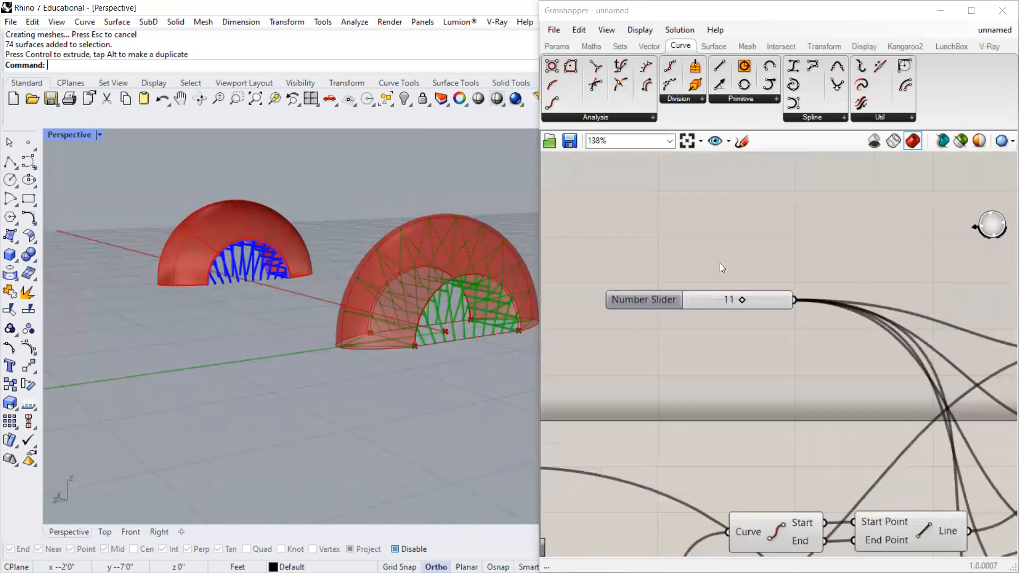
scroll(477, 307, "up", 5)
mouse_move(746, 312)
left_mouse_down()
mouse_move(714, 314)
mouse_move(729, 315)
left_mouse_up()
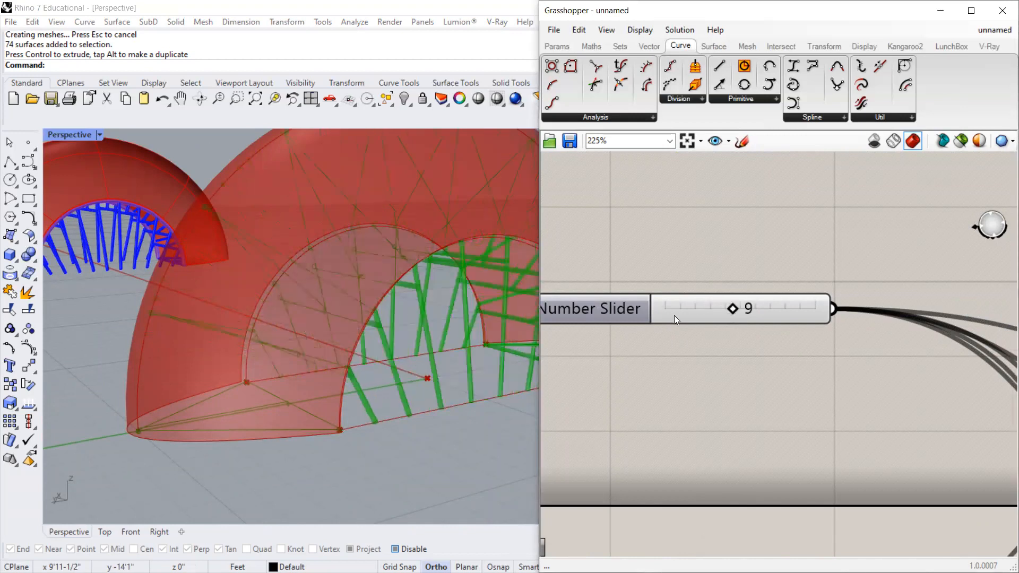
Set the Divide Curve count slider to 8 and check the sparser struts in the perspective view.
scroll(226, 438, "down", 5)
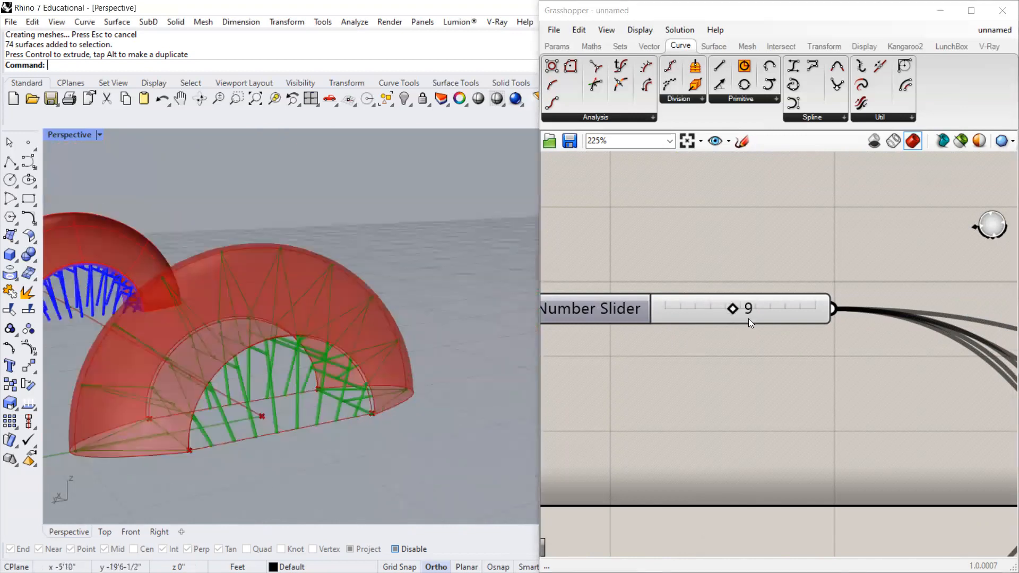
left_click_drag(735, 309, 727, 310)
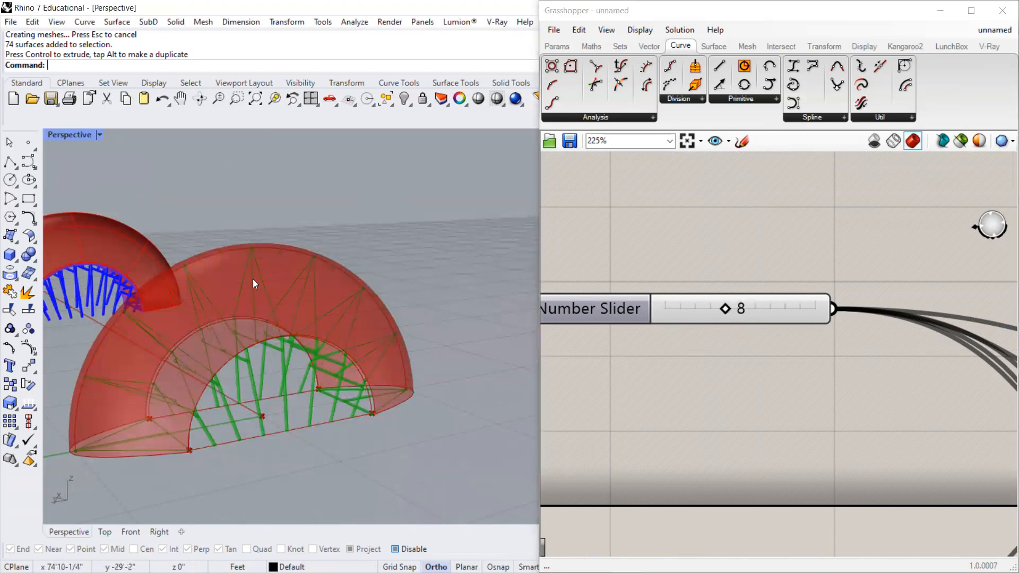
right_click_drag(253, 279, 276, 278)
scroll(255, 281, "down", 3)
scroll(759, 399, "down", 6)
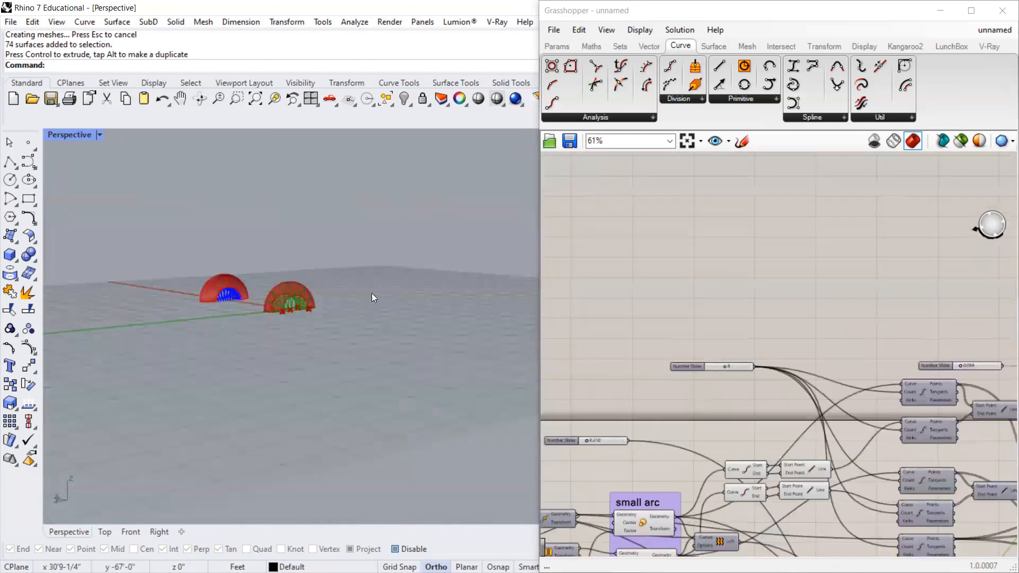
scroll(318, 297, "up", 3)
scroll(297, 318, "up", 2)
scroll(161, 332, "up", 2)
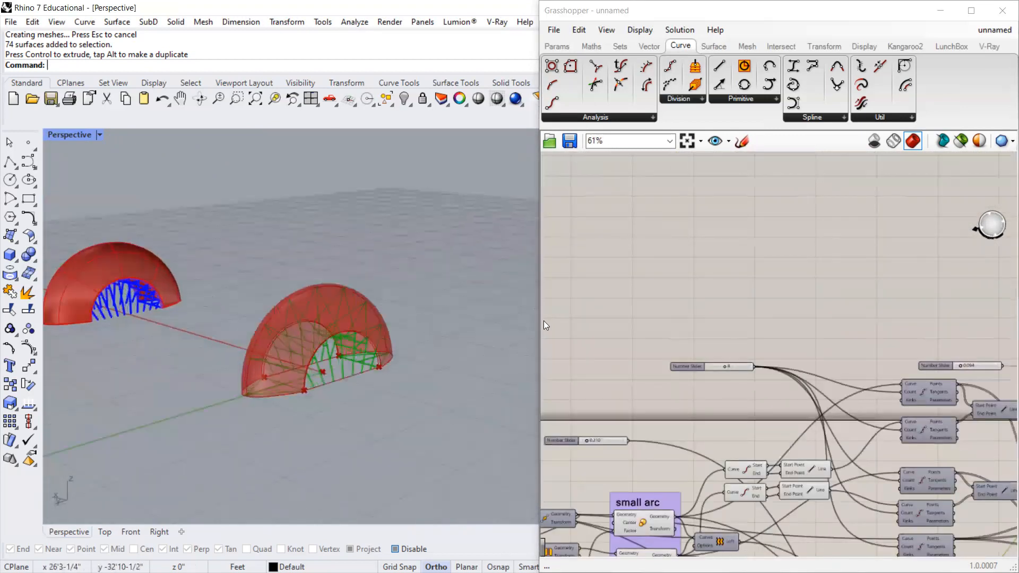
Lower the Number Slider controlling the small arcs' scale factor to 0.458.
scroll(661, 319, "down", 3)
scroll(835, 494, "up", 4)
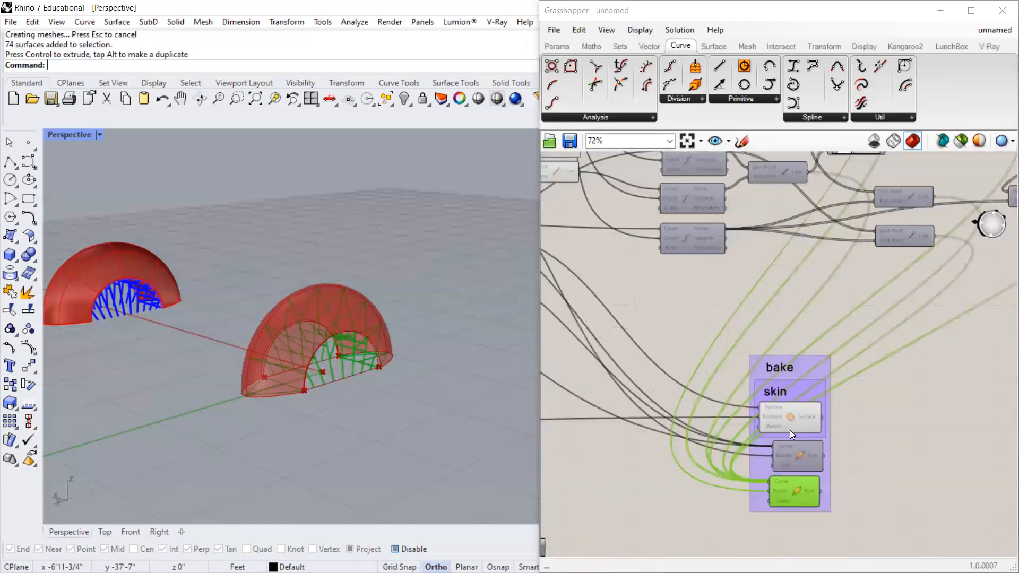
scroll(904, 354, "down", 3)
scroll(915, 414, "down", 3)
scroll(735, 335, "up", 8)
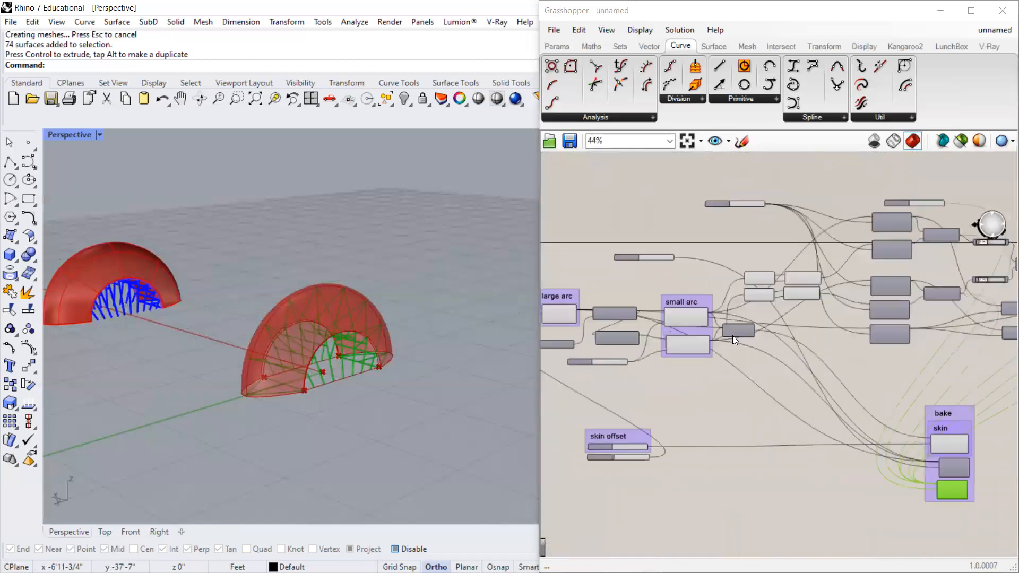
scroll(764, 337, "down", 4)
scroll(711, 434, "up", 4)
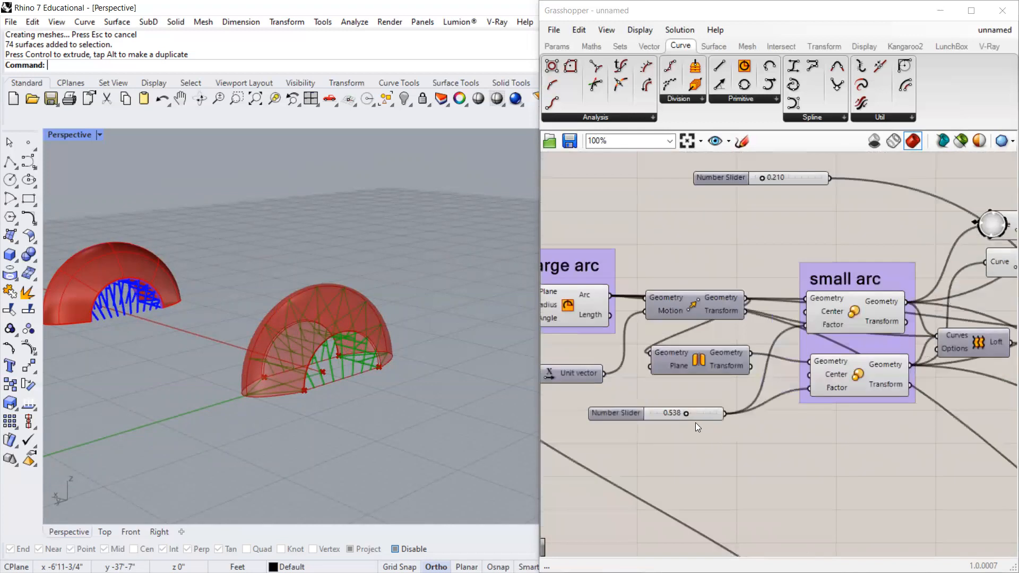
scroll(687, 420, "up", 2)
left_click_drag(683, 410, 677, 414)
scroll(677, 414, "down", 5)
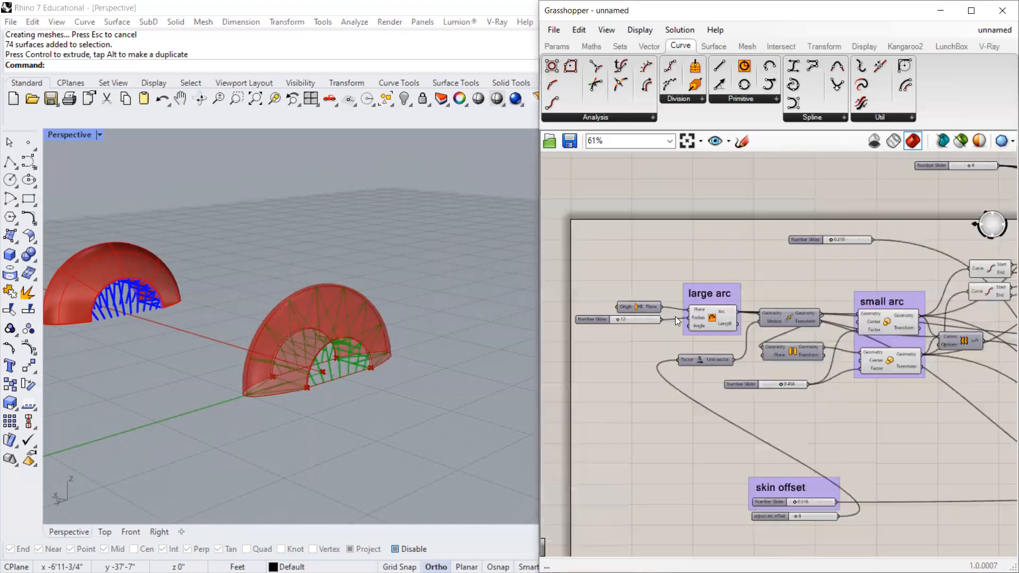
Adjust the large arc's radius slider and set the small arcs' scale factor slider to 0.470.
scroll(675, 316, "up", 3)
left_click_drag(565, 322, 576, 323)
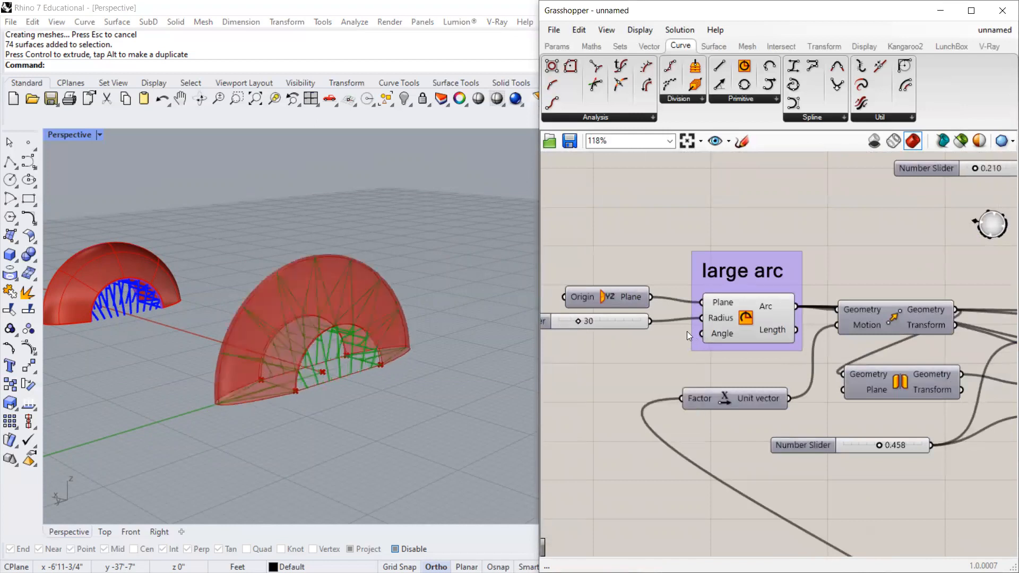
scroll(686, 328, "down", 2)
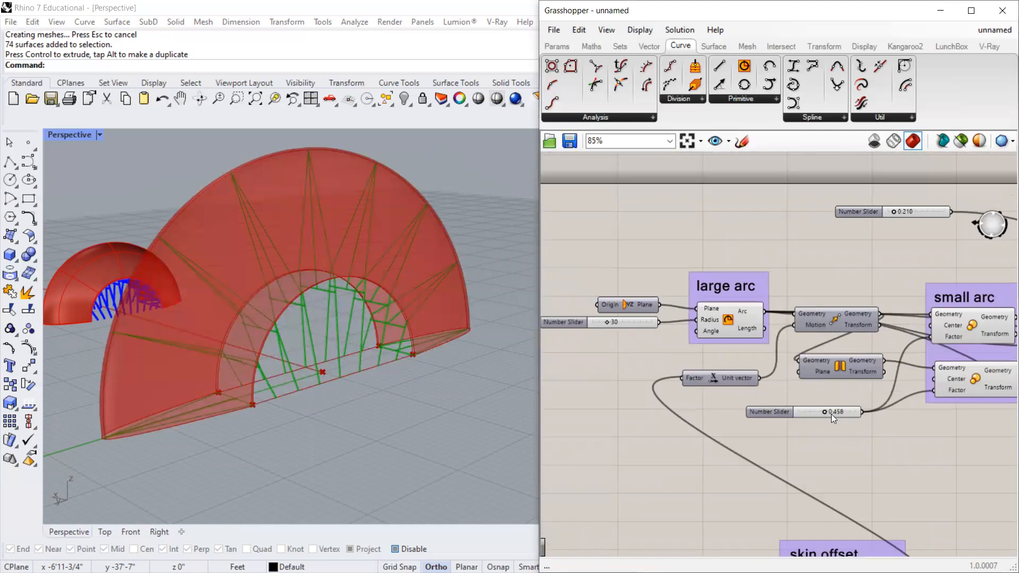
left_click_drag(835, 416, 823, 413)
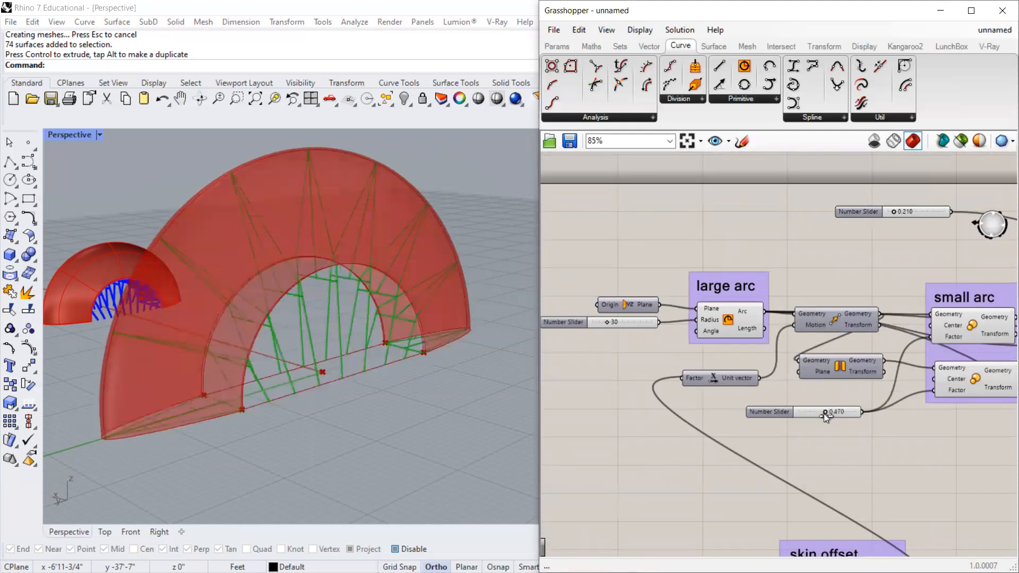
left_click_drag(606, 321, 604, 321)
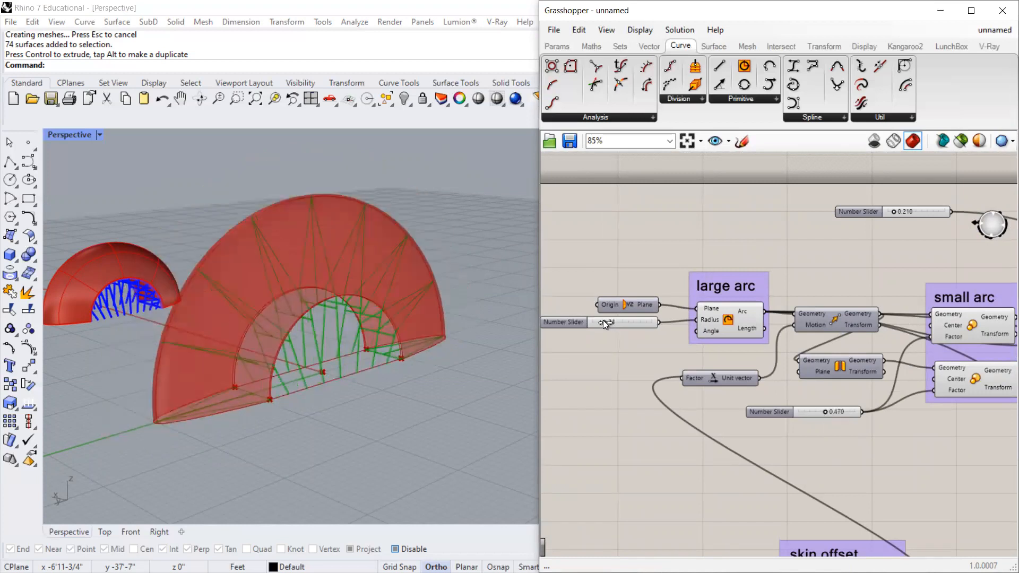
Set the skin offset slider to 0.249 and the adjust arc offset slider to 22.
scroll(824, 469, "down", 2)
scroll(822, 441, "up", 4)
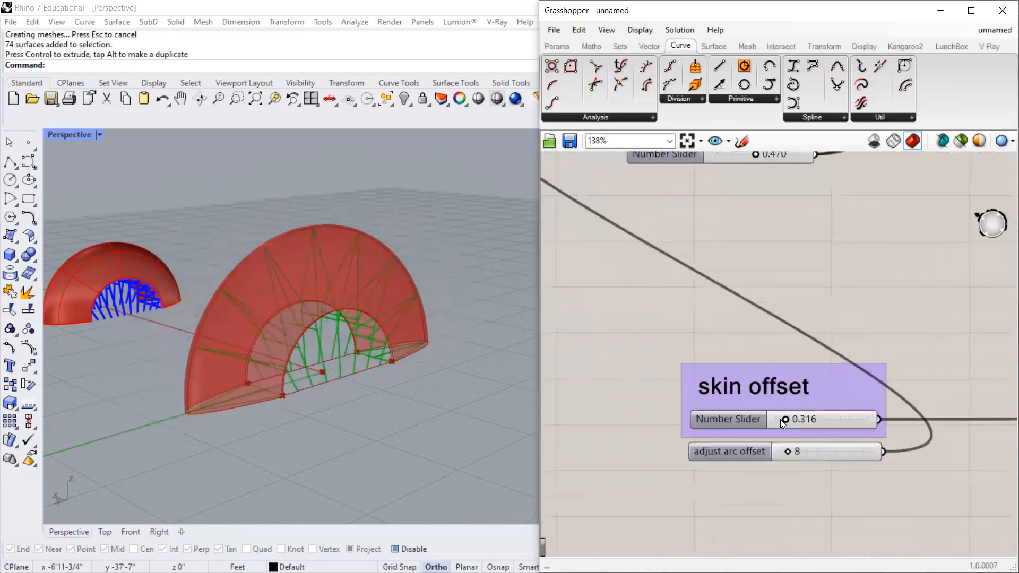
scroll(780, 419, "up", 3)
left_click_drag(796, 420, 787, 421)
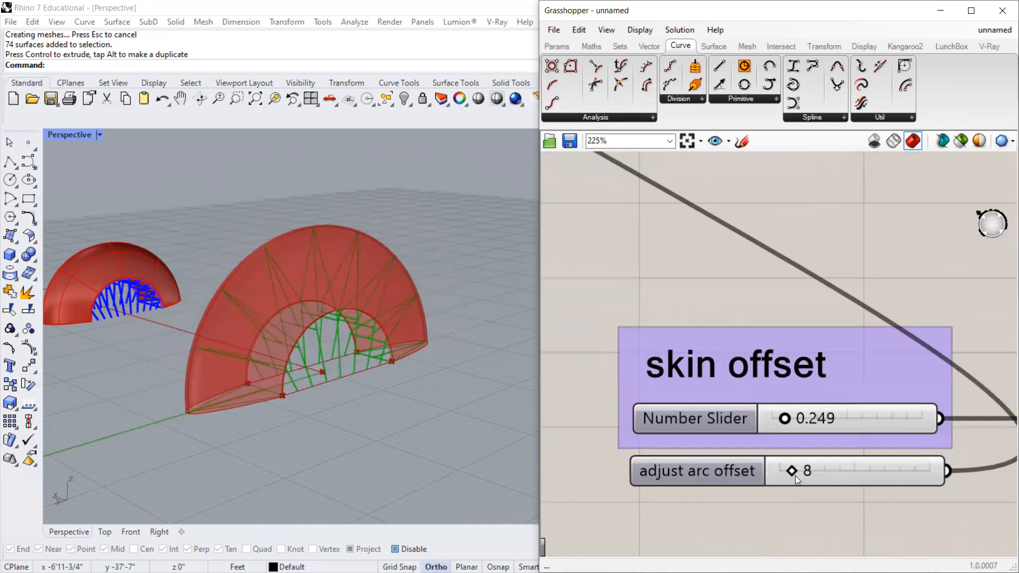
left_click_drag(793, 473, 814, 470)
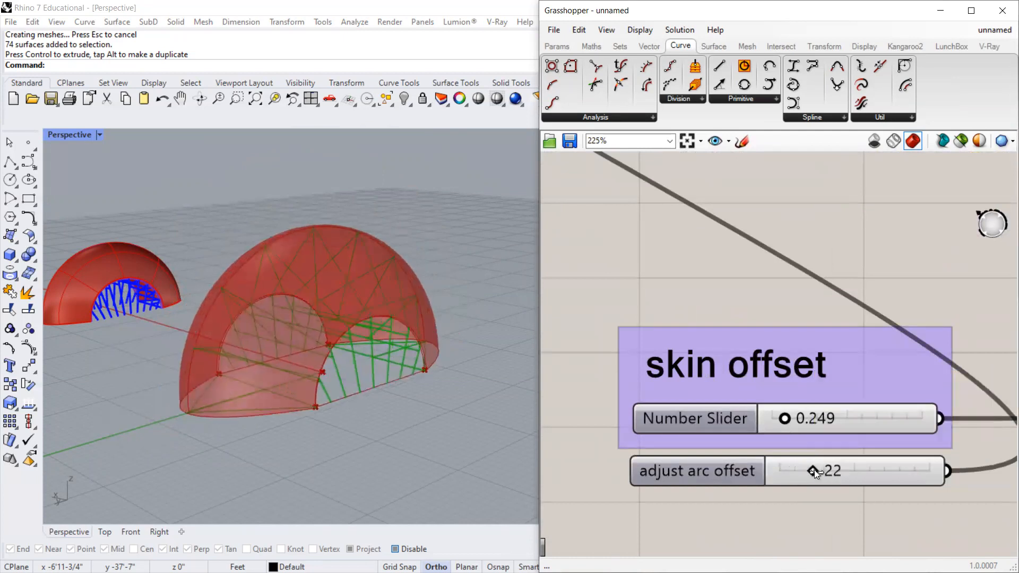
scroll(433, 356, "down", 5)
scroll(668, 367, "down", 8)
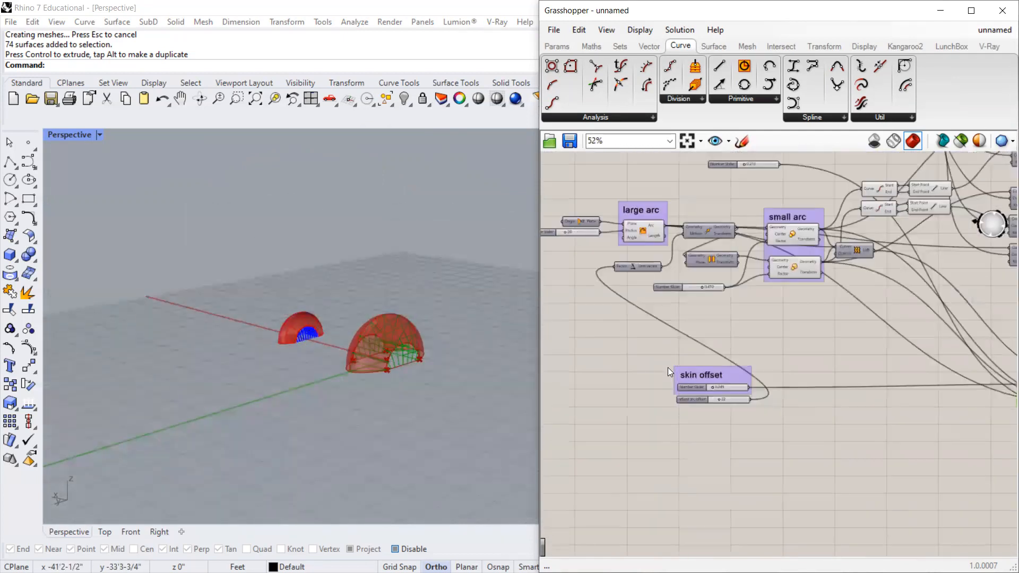
Set the upper Point On Curve slider to 0.557 and the lower one to 0.000.
scroll(787, 274, "up", 4)
scroll(745, 161, "up", 4)
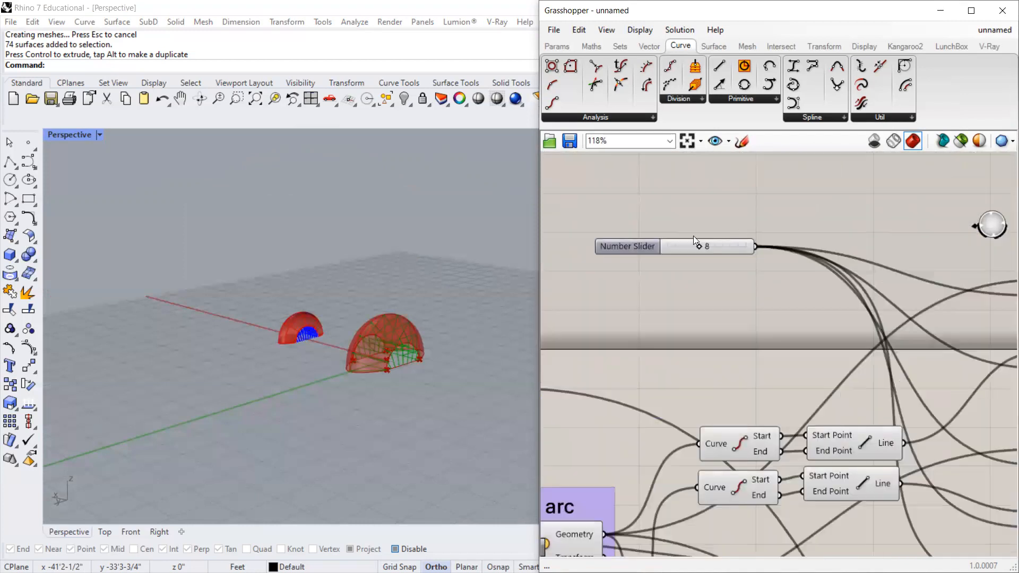
scroll(687, 235, "down", 4)
scroll(682, 216, "up", 1)
scroll(703, 256, "up", 1)
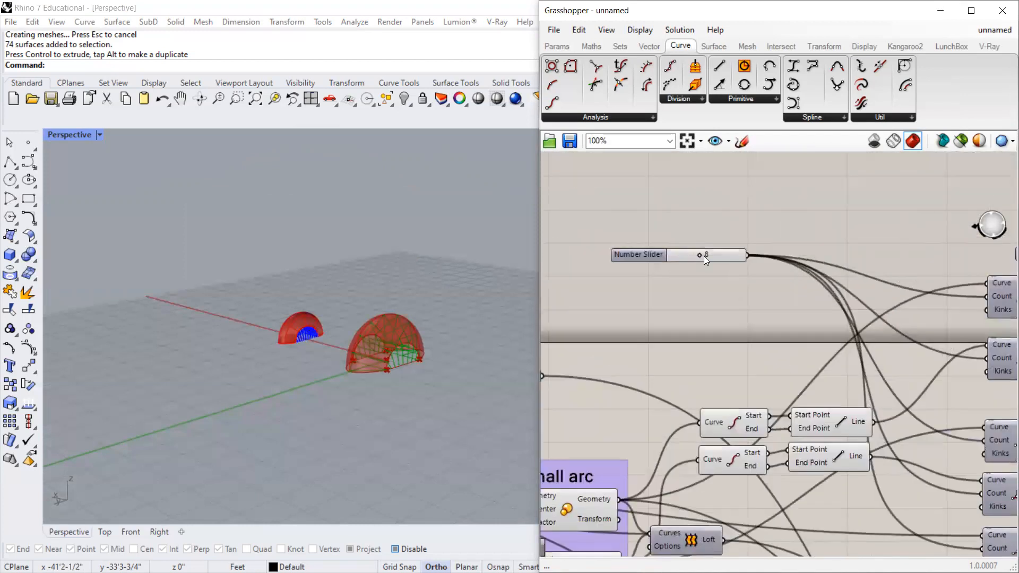
scroll(702, 199, "down", 4)
scroll(897, 444, "up", 4)
scroll(824, 381, "down", 4)
scroll(888, 255, "up", 2)
scroll(785, 264, "up", 2)
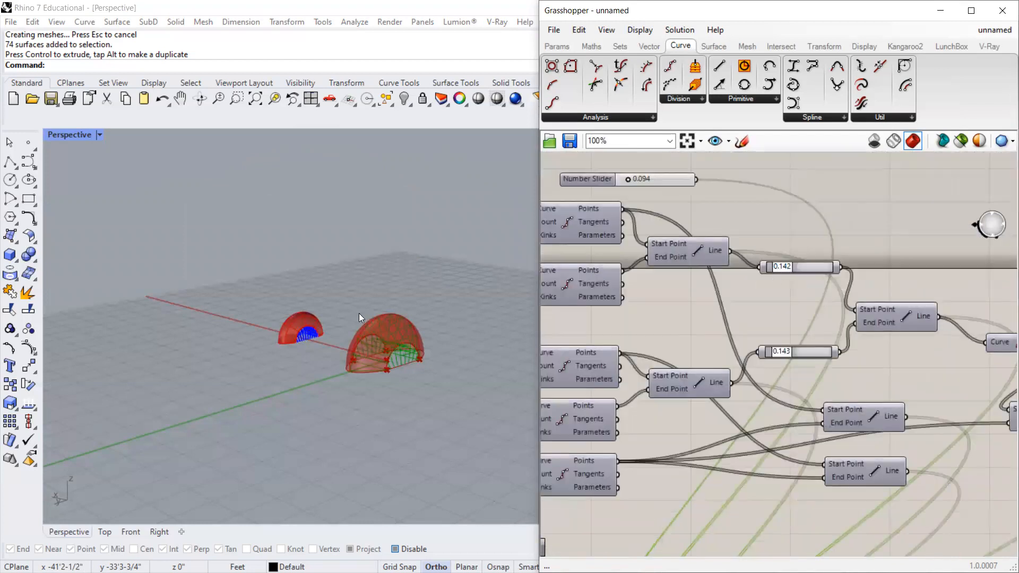
scroll(366, 329, "up", 4)
scroll(400, 395, "down", 2)
left_click_drag(790, 270, 802, 274)
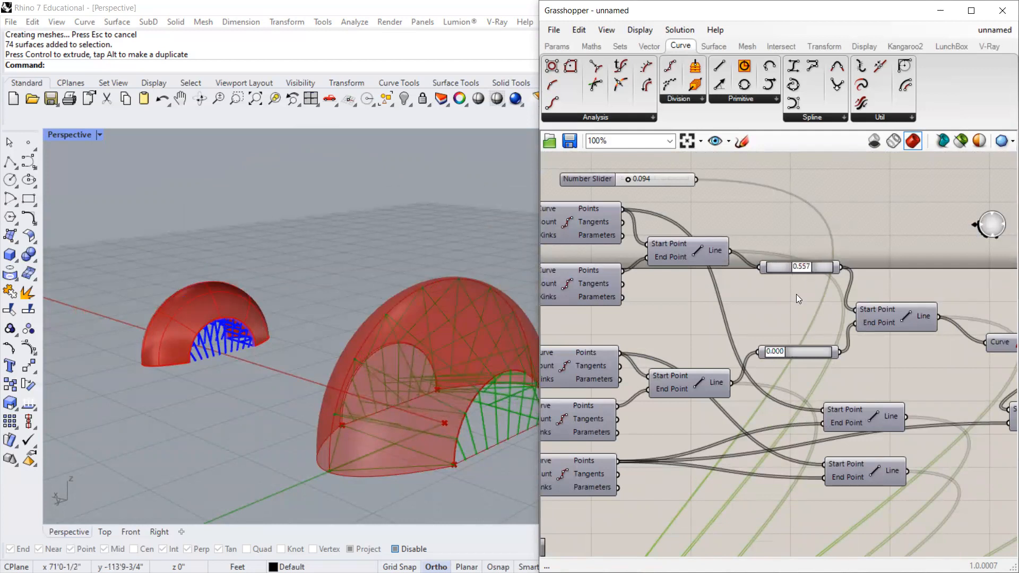
Examine the whole Grasshopper definition and the updated pavilion preview in the perspective view.
scroll(795, 294, "down", 3)
scroll(790, 319, "down", 3)
scroll(615, 329, "up", 6)
scroll(830, 297, "down", 4)
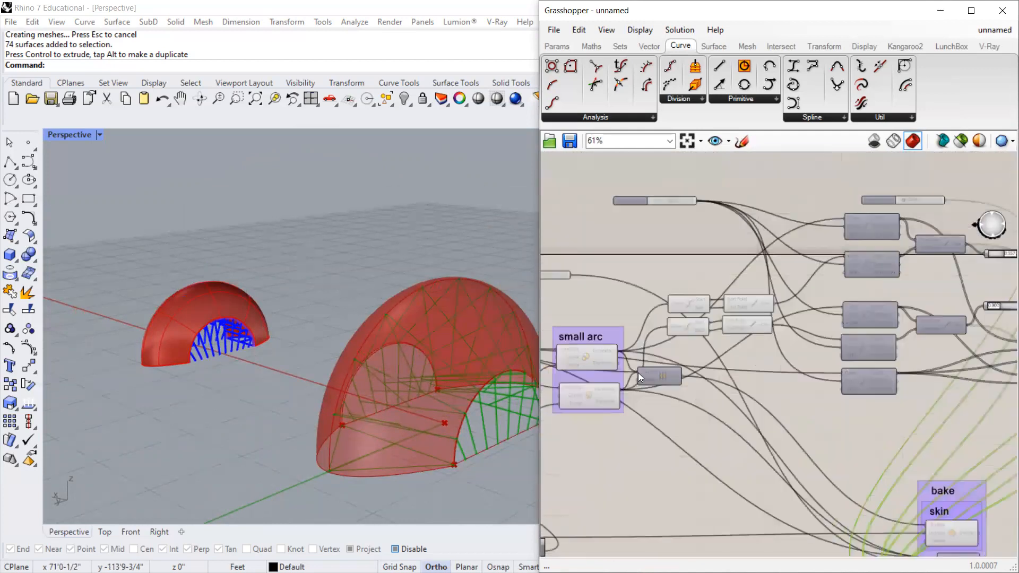
scroll(182, 298, "down", 3)
scroll(733, 391, "up", 3)
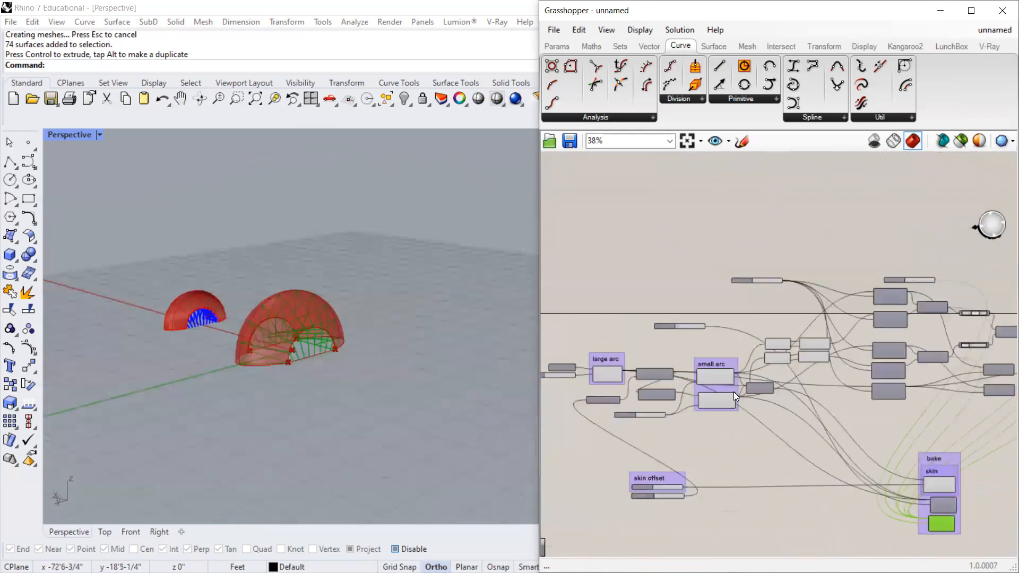
scroll(696, 390, "down", 1)
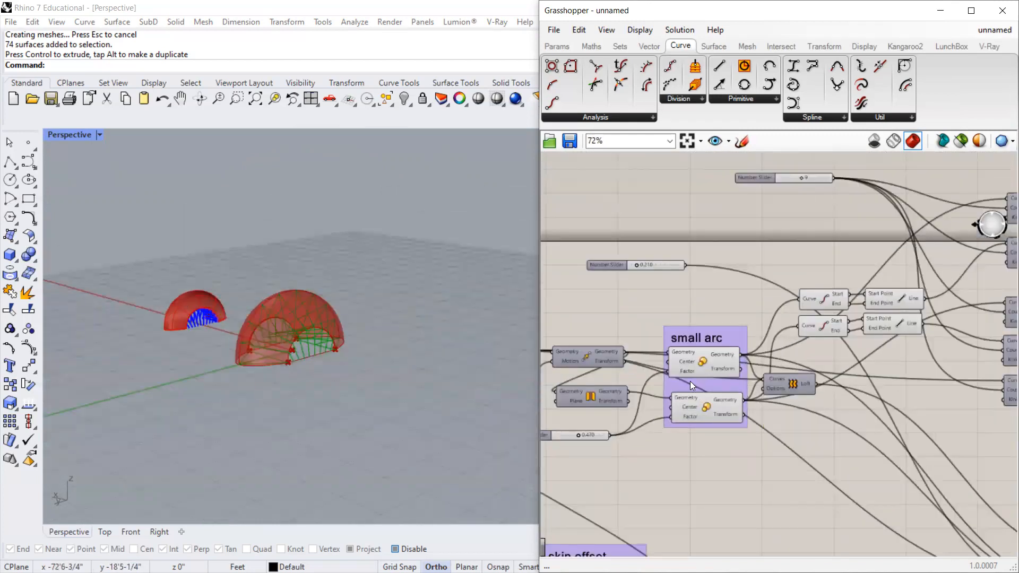
scroll(673, 384, "down", 1)
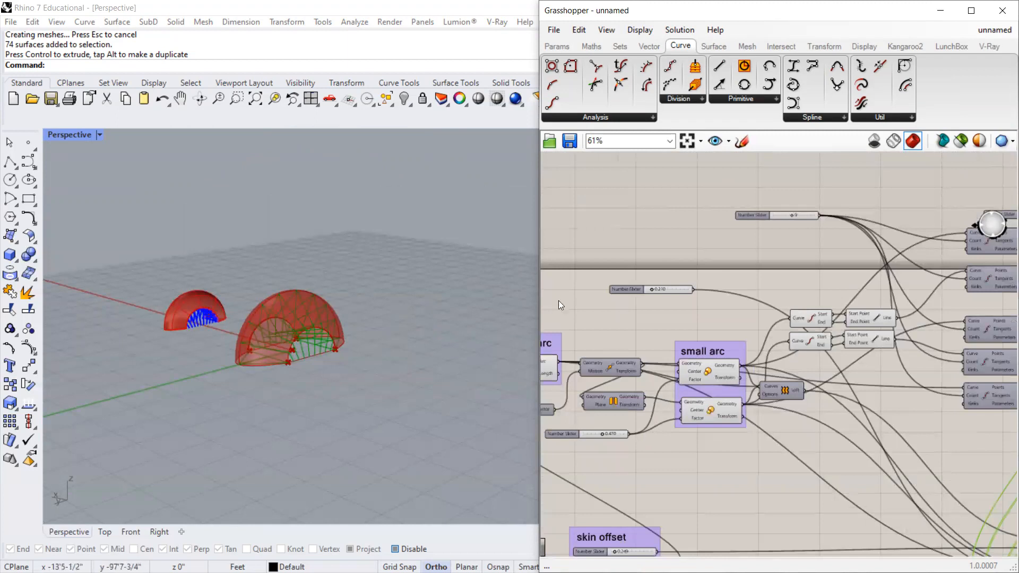
Bake the skin's Offset Surface geometry of the new pavilion variation onto Layer 01.
scroll(664, 281, "down", 2)
scroll(896, 416, "up", 4)
left_click(849, 413)
right_click(849, 413)
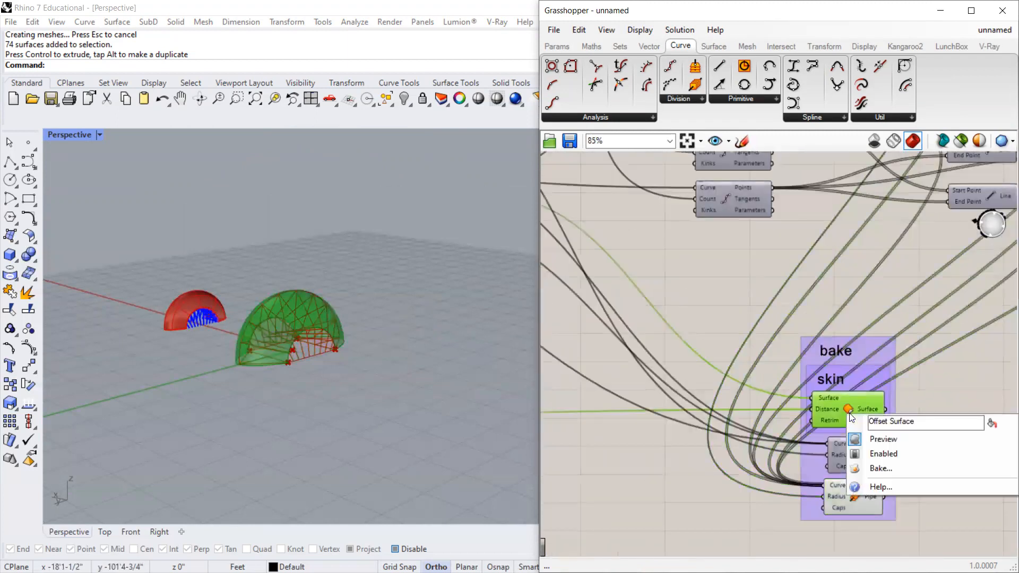
left_click(896, 467)
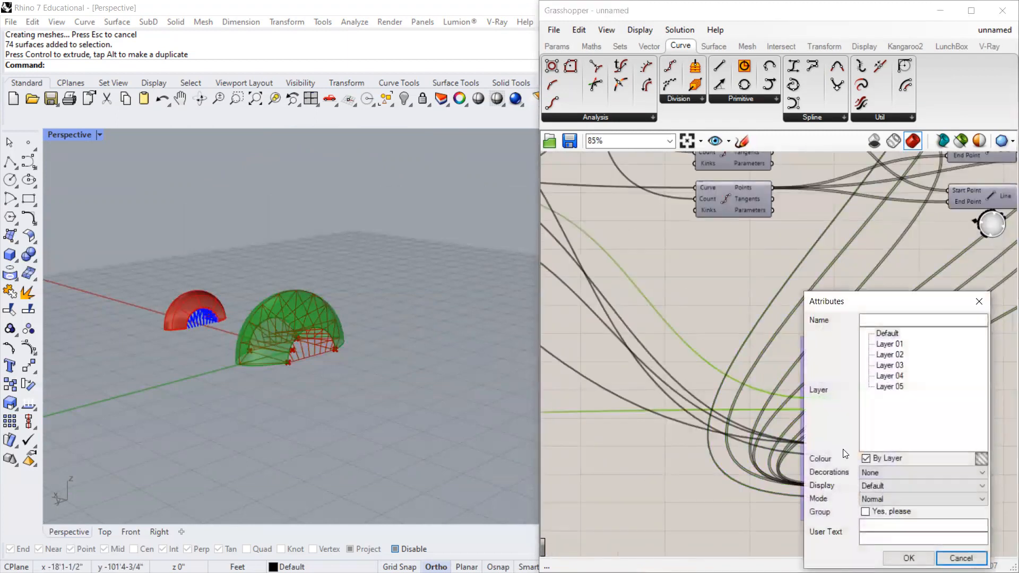
left_click(895, 345)
left_click(908, 558)
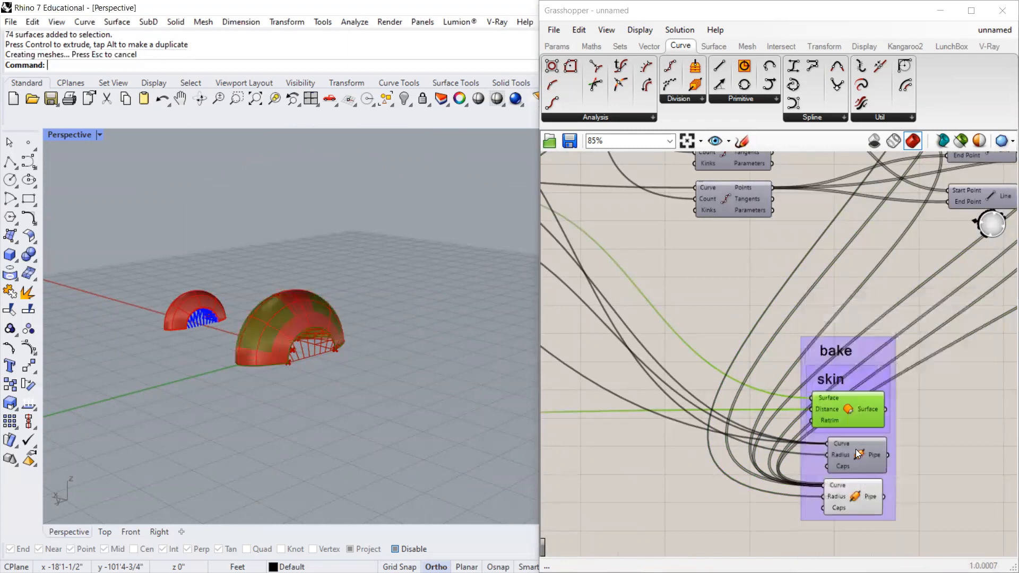
Bake the arc Pipe component's geometry of the new variation onto Layer 02.
right_click(852, 451)
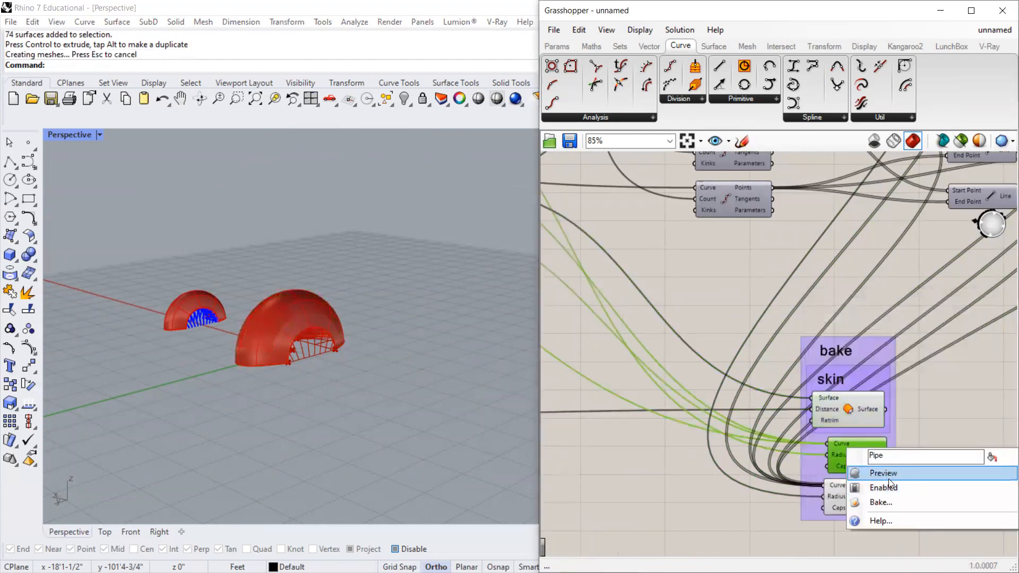
left_click(882, 502)
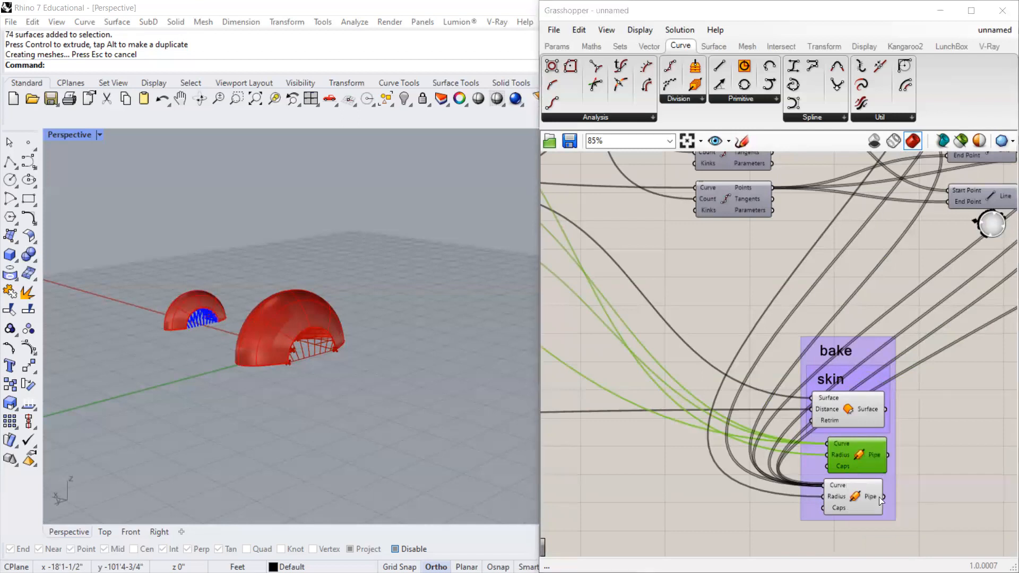
left_click(870, 354)
left_click(890, 558)
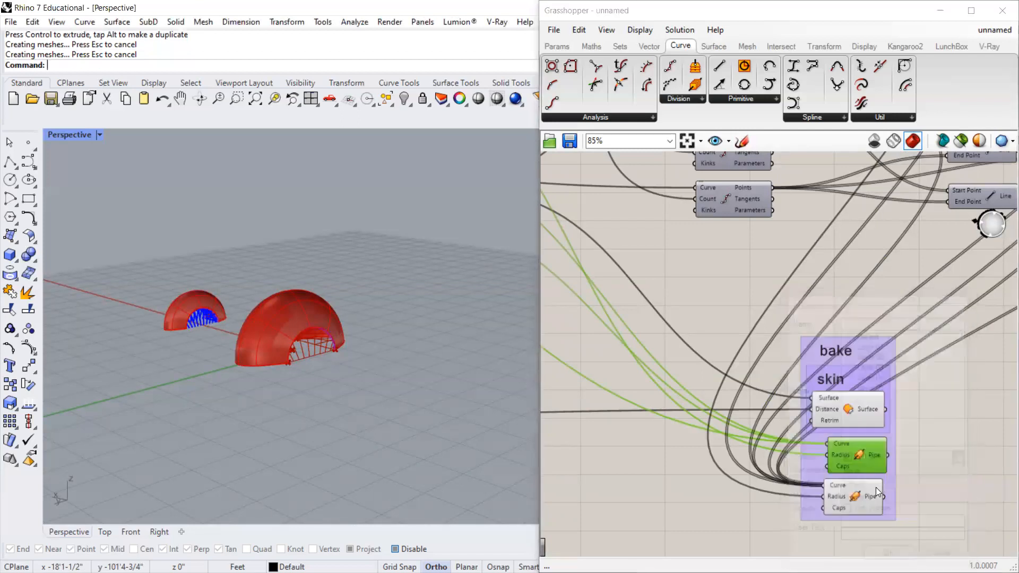
Bake the strut Pipe component's geometry of the new variation onto Layer 03.
right_click(855, 494)
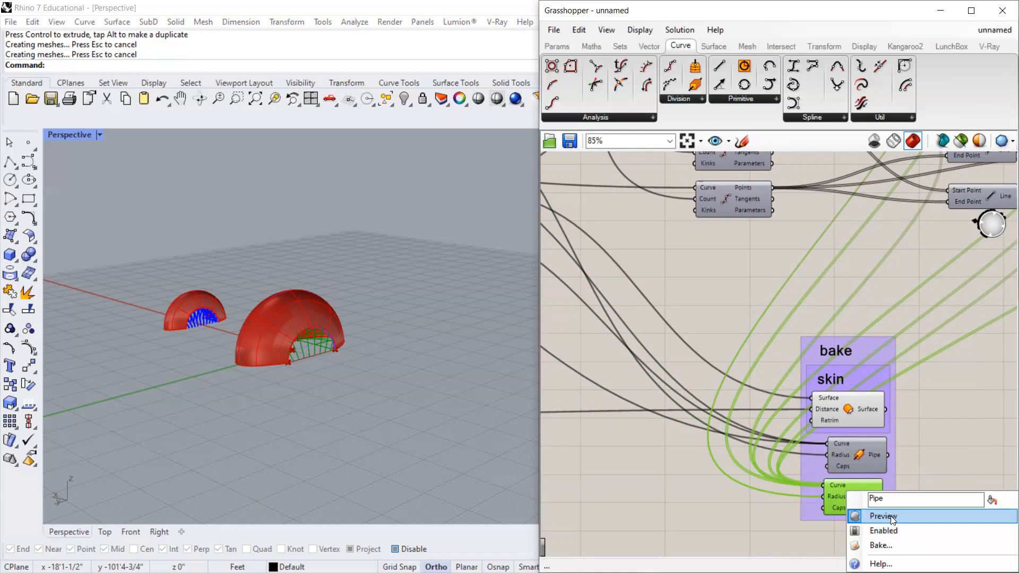
left_click(883, 544)
left_click(887, 364)
left_click(898, 558)
Select the newly baked pavilion and move it clear of the Grasshopper preview, opposite the first baked one.
left_click_drag(403, 253, 232, 405)
left_click_drag(266, 317, 355, 334)
left_click(350, 257)
scroll(353, 265, "up", 3)
Try the Ghosted display mode in the Perspective viewport and settle on Arctic.
left_click(101, 134)
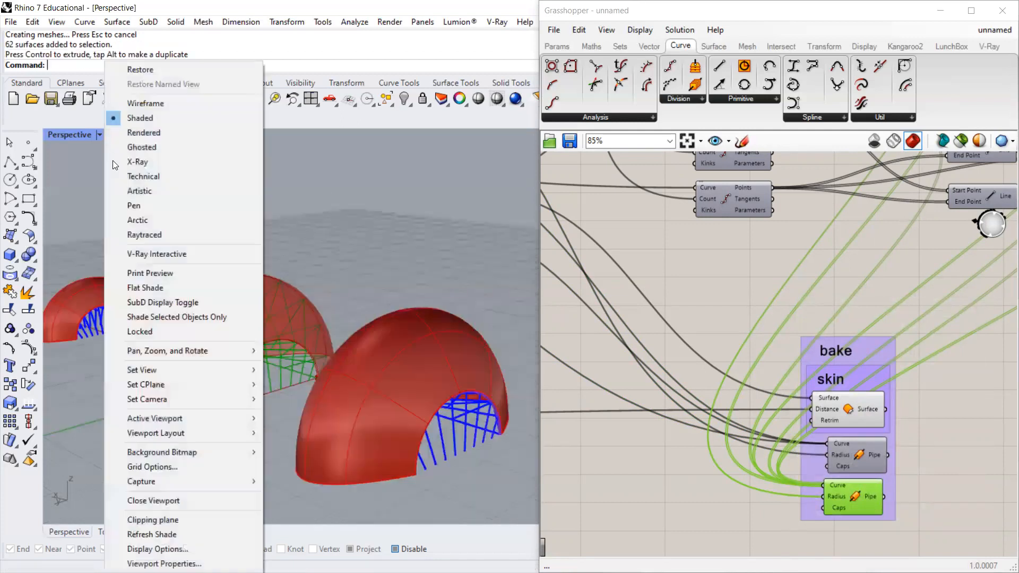
left_click(159, 147)
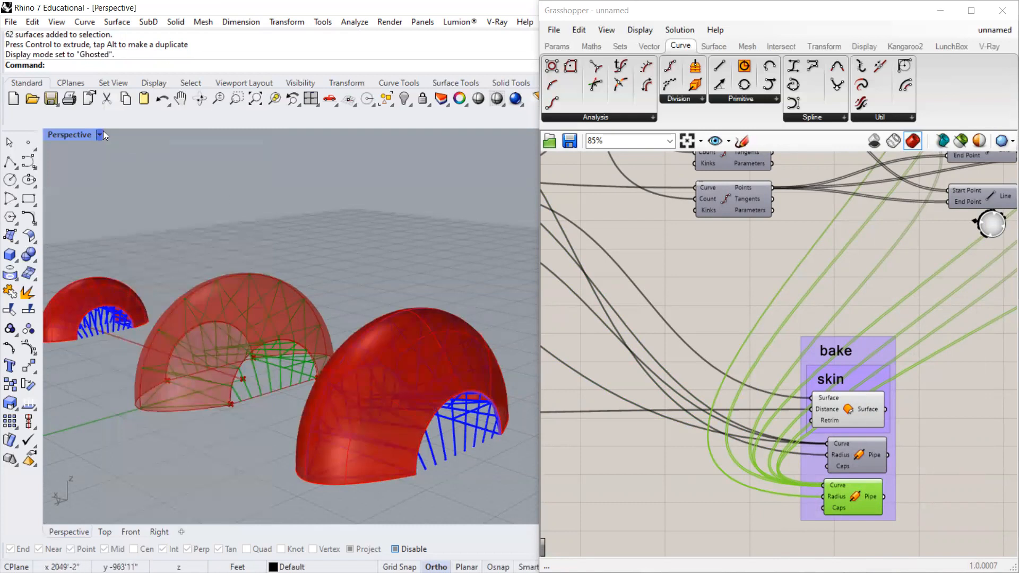
left_click(100, 134)
left_click(159, 213)
Examine the baked pavilions and their arched openings in Arctic display, and review the overall Grasshopper definition.
right_click_drag(360, 314, 418, 299)
scroll(418, 299, "down", 4)
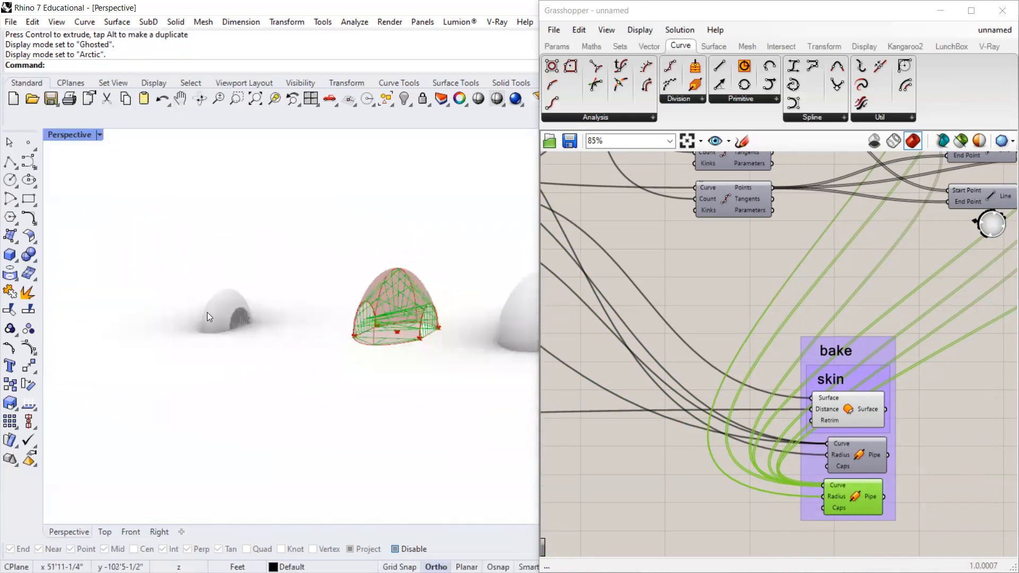
scroll(212, 317, "up", 5)
scroll(222, 319, "down", 2)
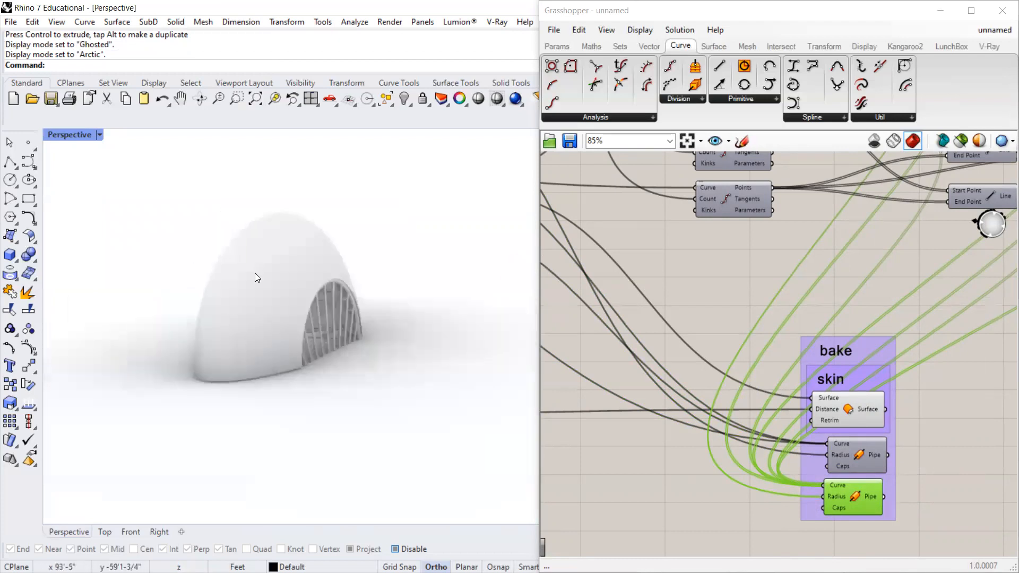
scroll(254, 277, "down", 3)
right_click_drag(431, 300, 476, 351)
scroll(409, 344, "up", 4)
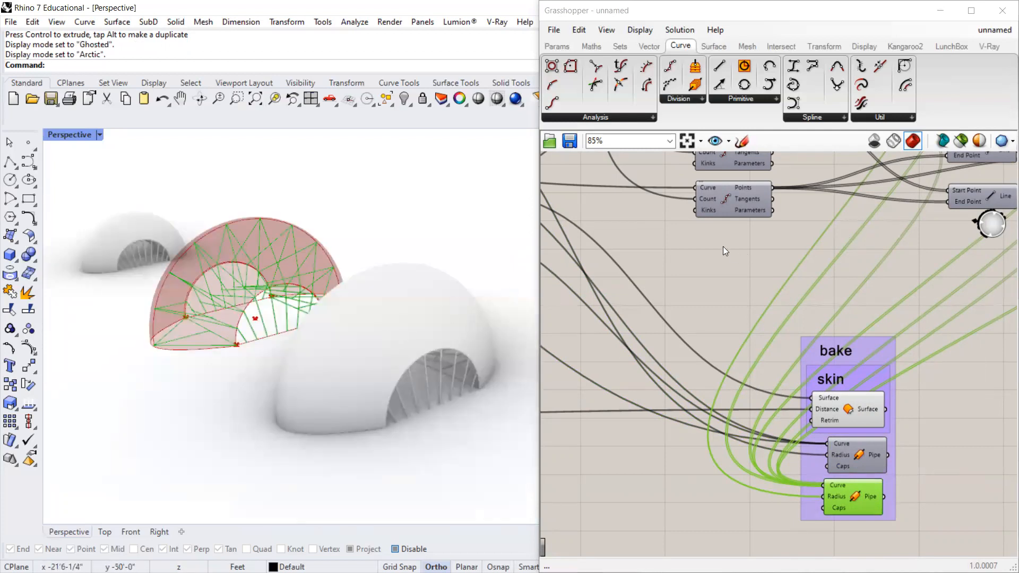
scroll(723, 249, "down", 6)
right_click_drag(657, 208, 778, 285)
scroll(778, 286, "down", 1)
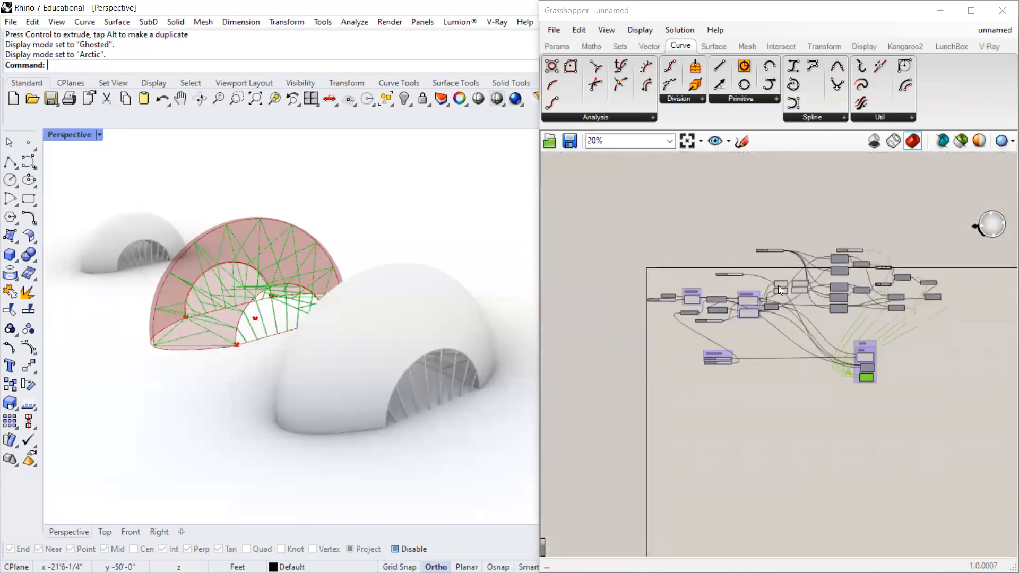
scroll(778, 286, "up", 2)
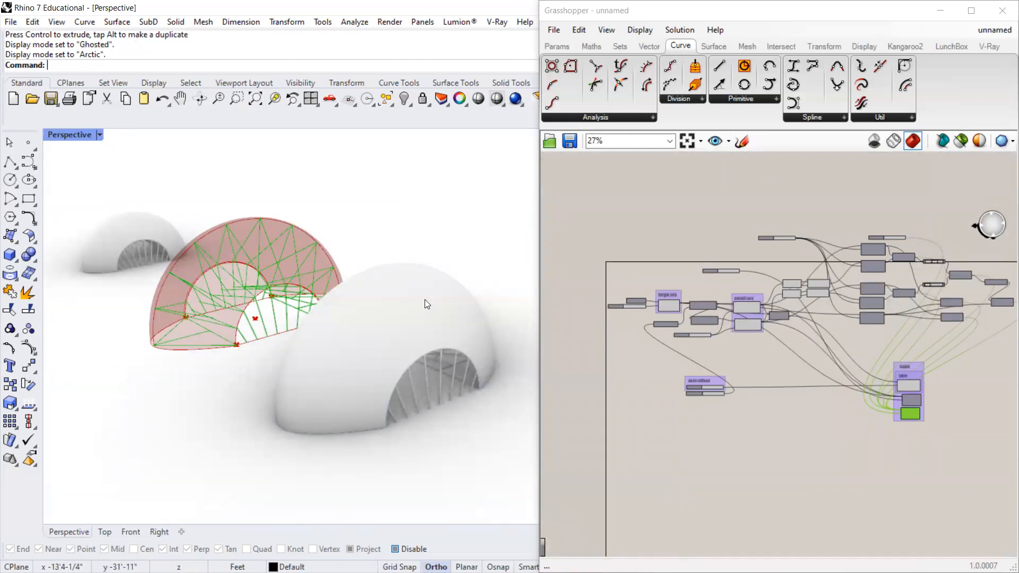
Inspect the larger baked pavilion's skin and struts up close, alongside the Grasshopper preview.
scroll(207, 290, "up", 3)
scroll(156, 311, "down", 2)
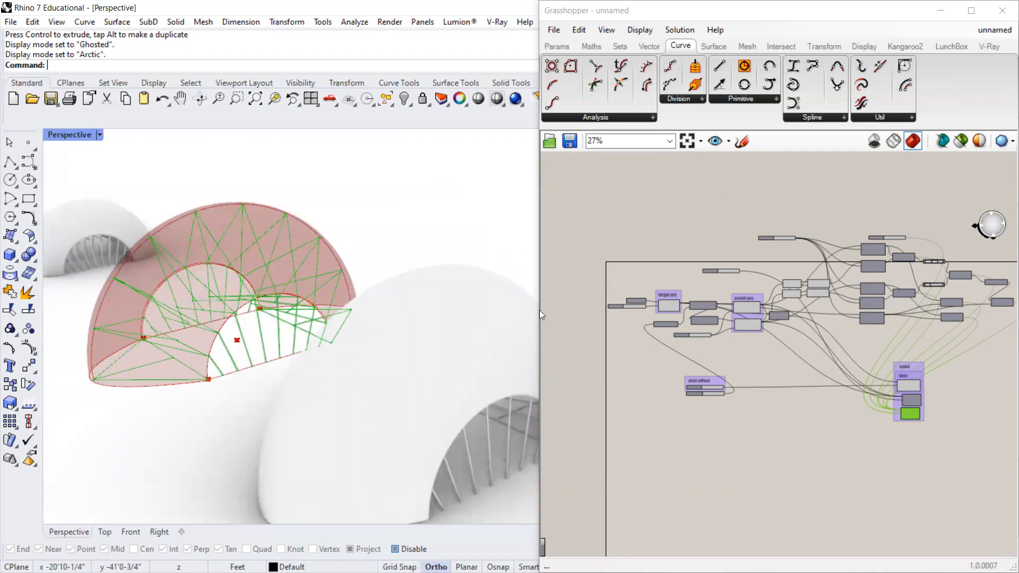
scroll(298, 367, "down", 3)
scroll(333, 392, "up", 4)
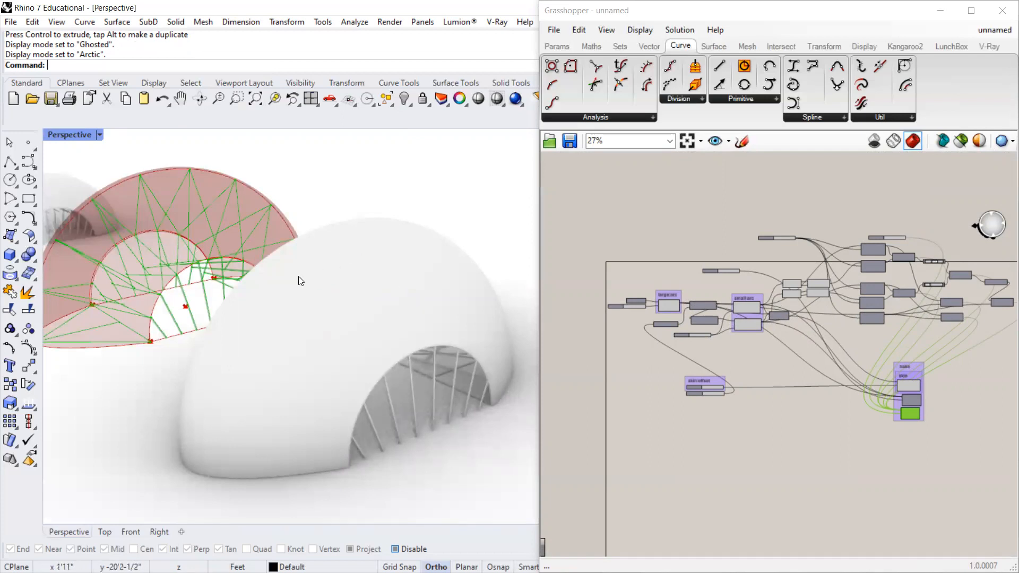
scroll(377, 361, "down", 2)
scroll(370, 343, "up", 5)
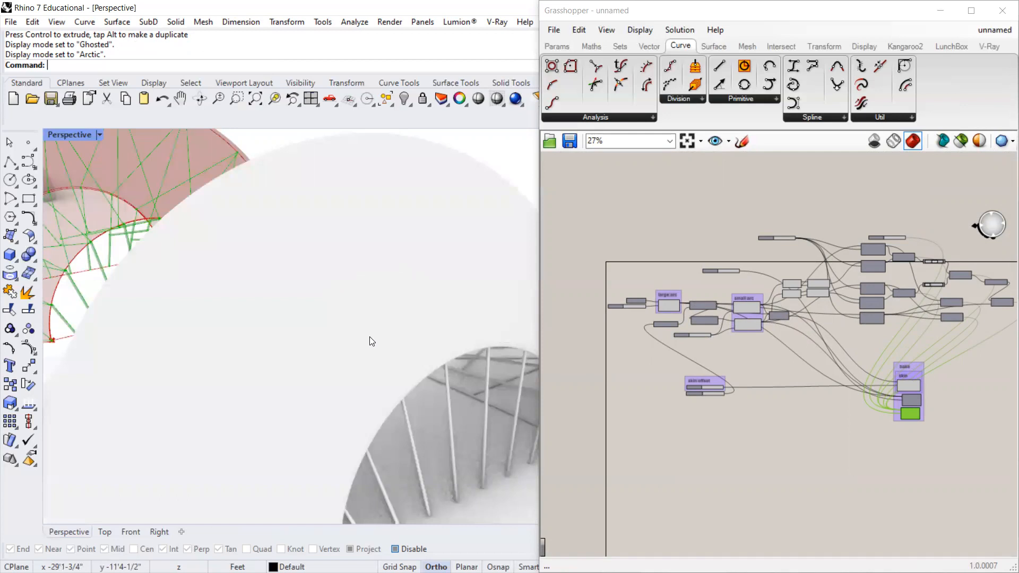
scroll(369, 335, "down", 5)
right_click_drag(341, 343, 357, 327)
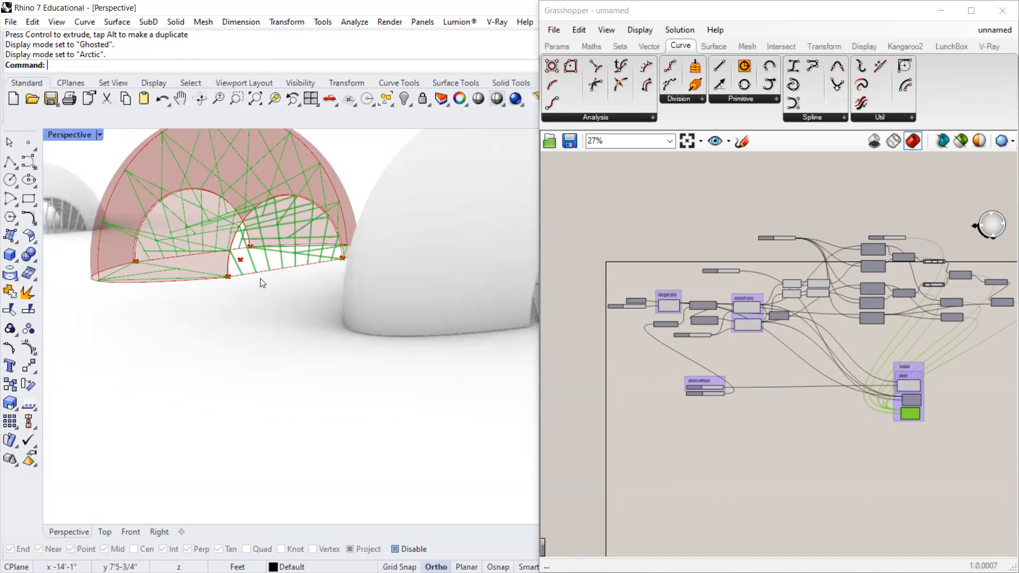
scroll(259, 278, "down", 5)
right_click_drag(243, 250, 493, 203)
Maximize the Rhino window and compare the Grasshopper preview with the baked pavilions on either side.
left_click_drag(334, 7, 309, 143)
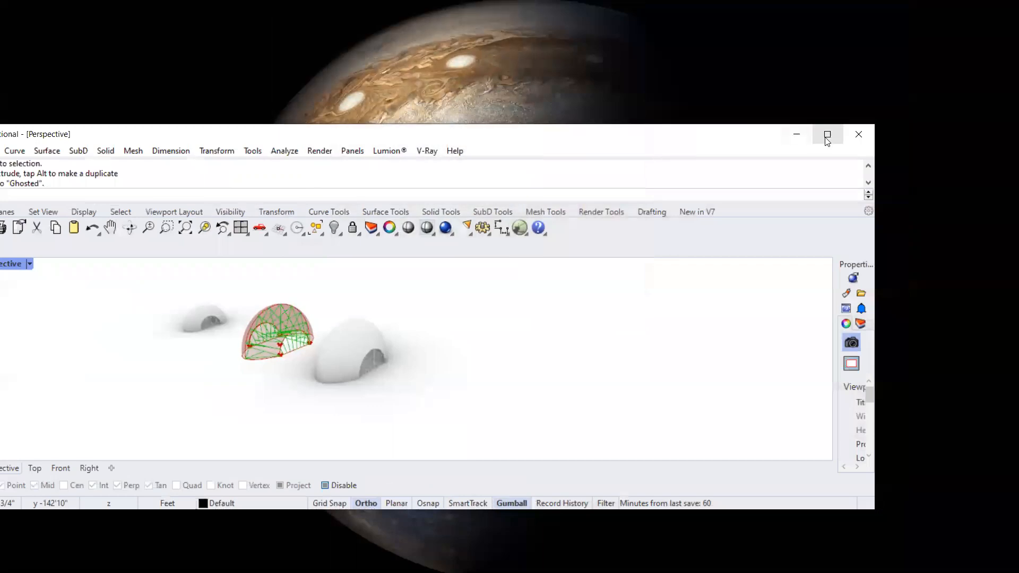
left_click(826, 137)
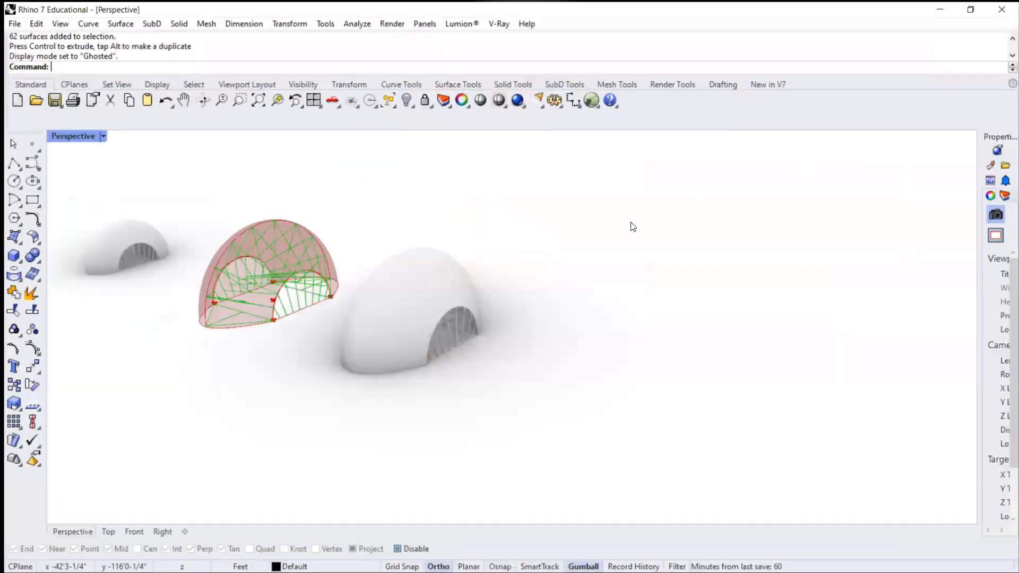
scroll(614, 246, "down", 5)
scroll(464, 194, "up", 4)
right_click_drag(614, 245, 509, 234)
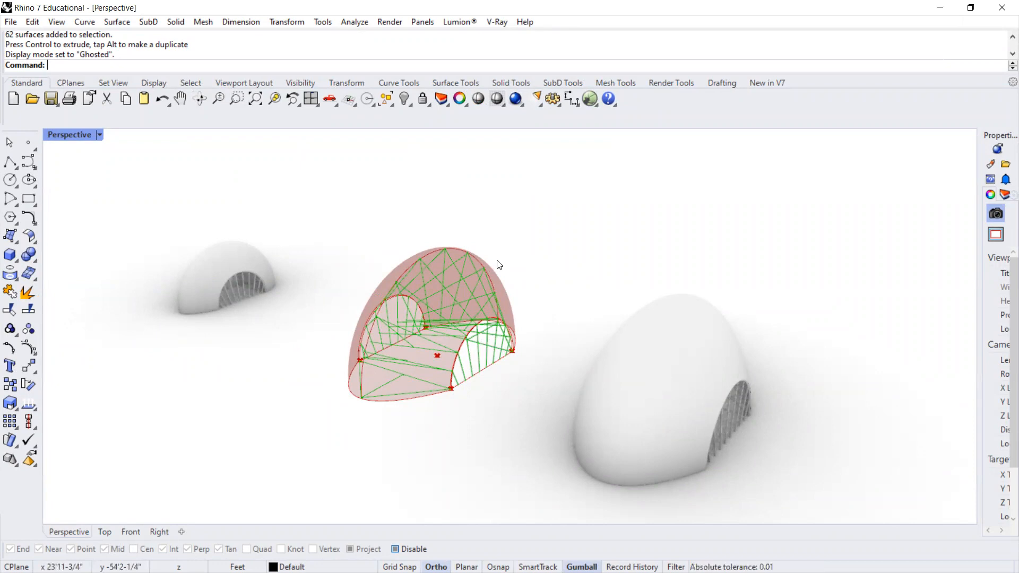
scroll(291, 239, "up", 3)
scroll(291, 239, "down", 2)
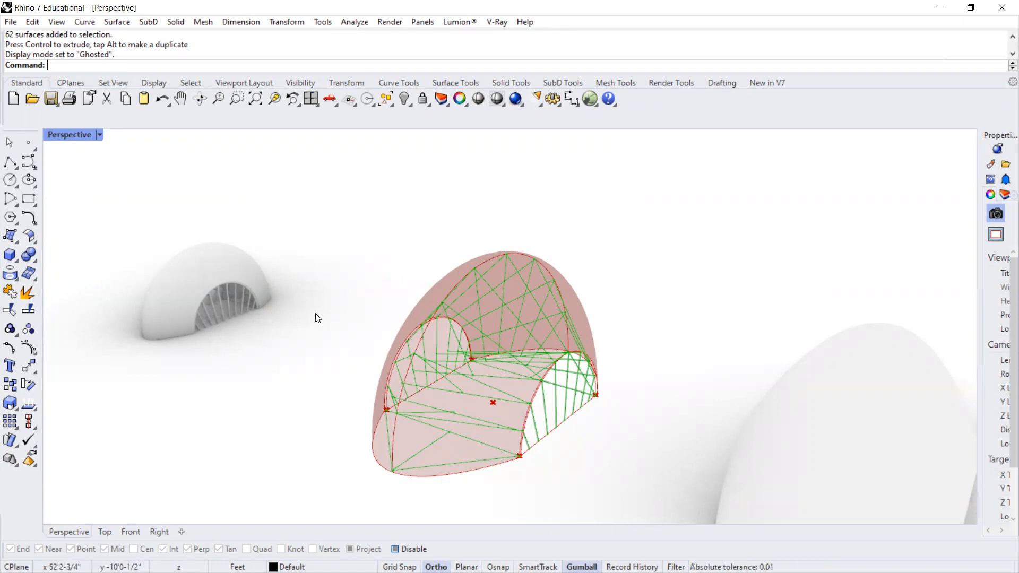
scroll(353, 284, "down", 4)
scroll(395, 280, "up", 2)
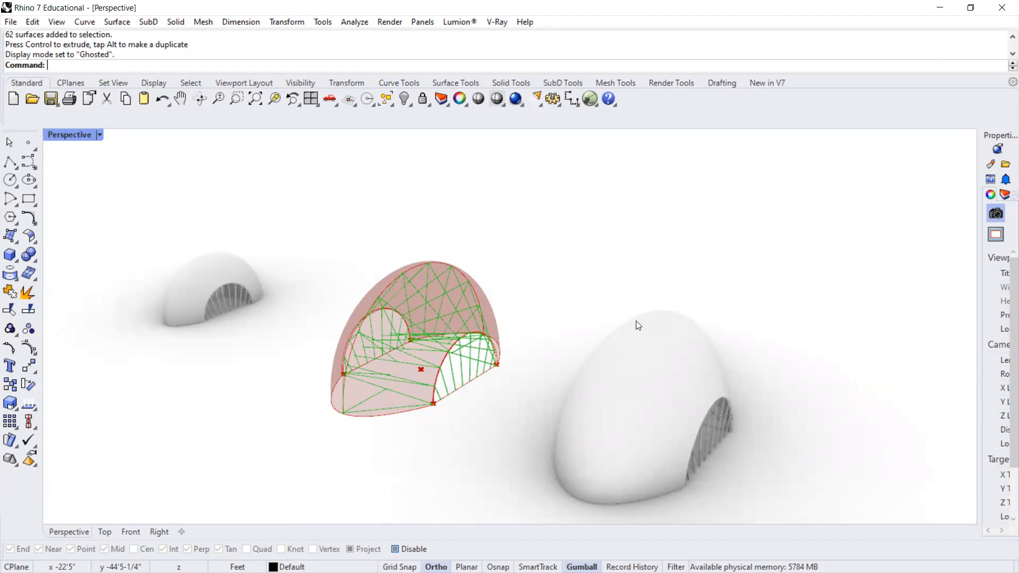
left_click(100, 135)
left_click(412, 170)
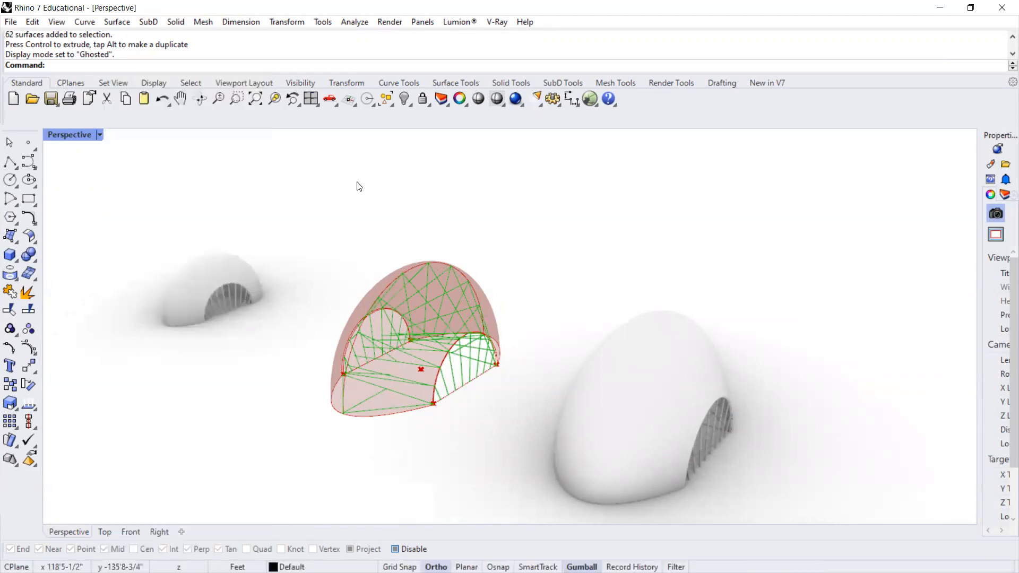
left_click(100, 136)
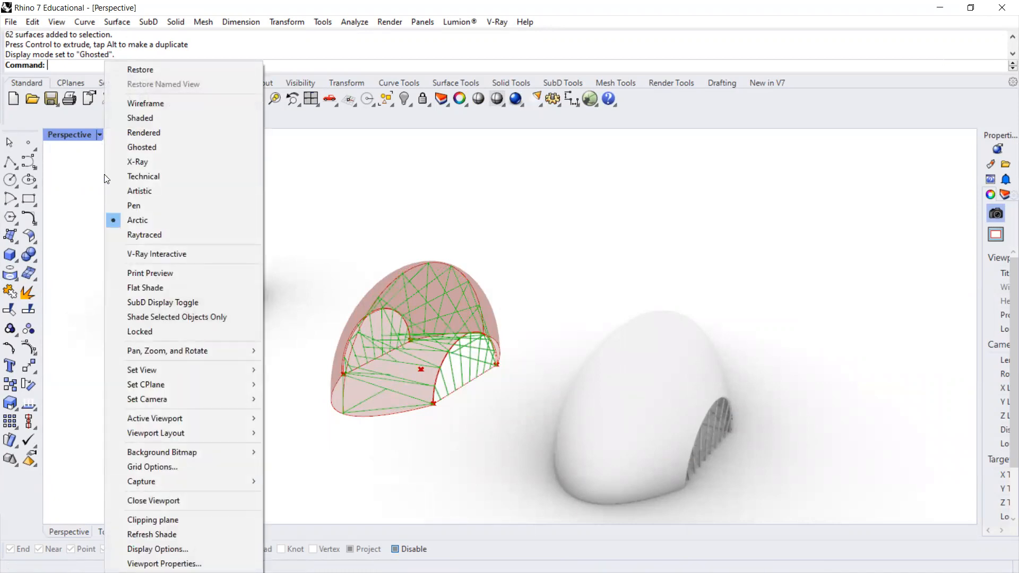
left_click(391, 200)
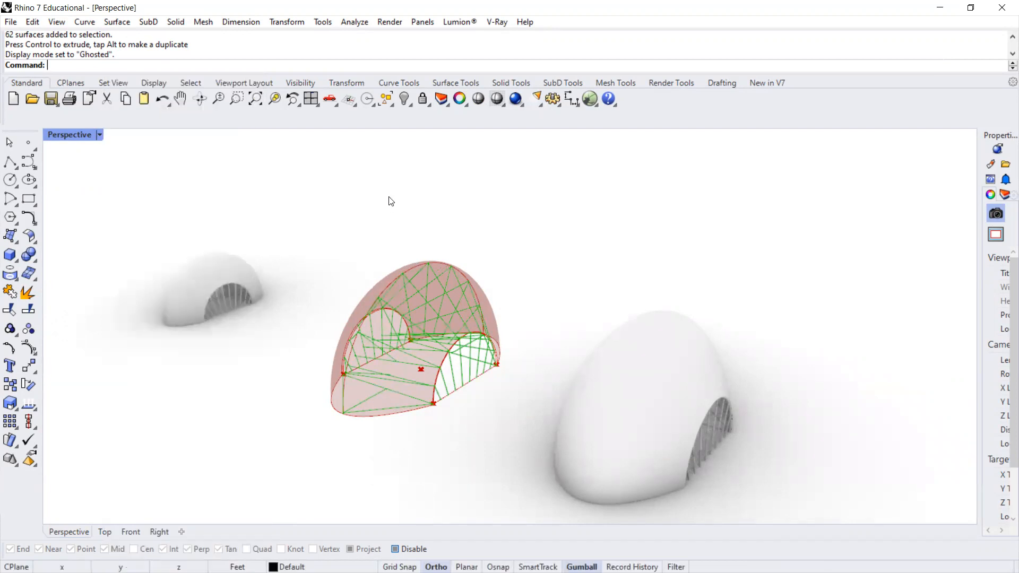
Bring back the Grasshopper window with the Grasshopper command and widen it to show more of the definition.
type("Gras")
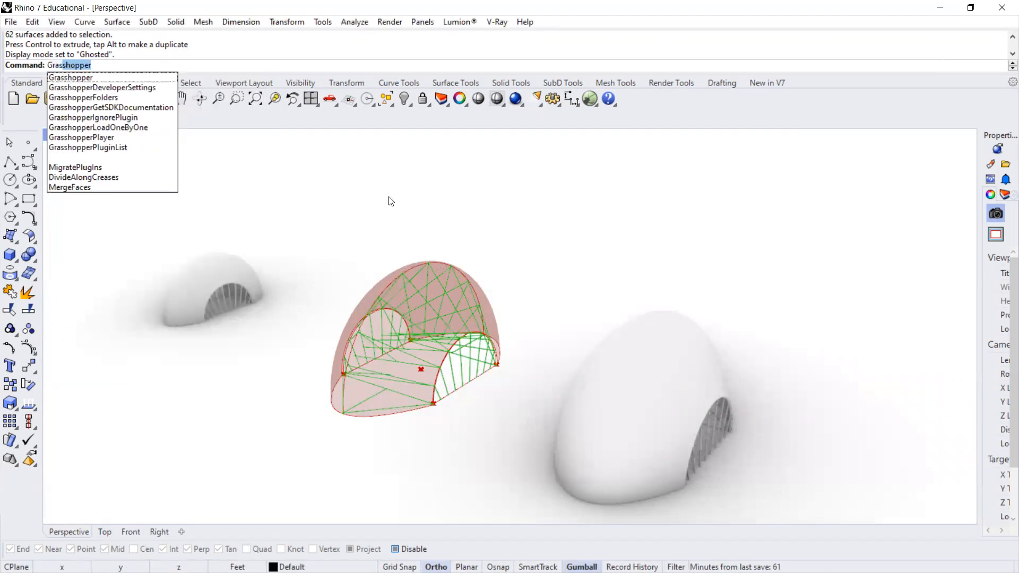
key("Return")
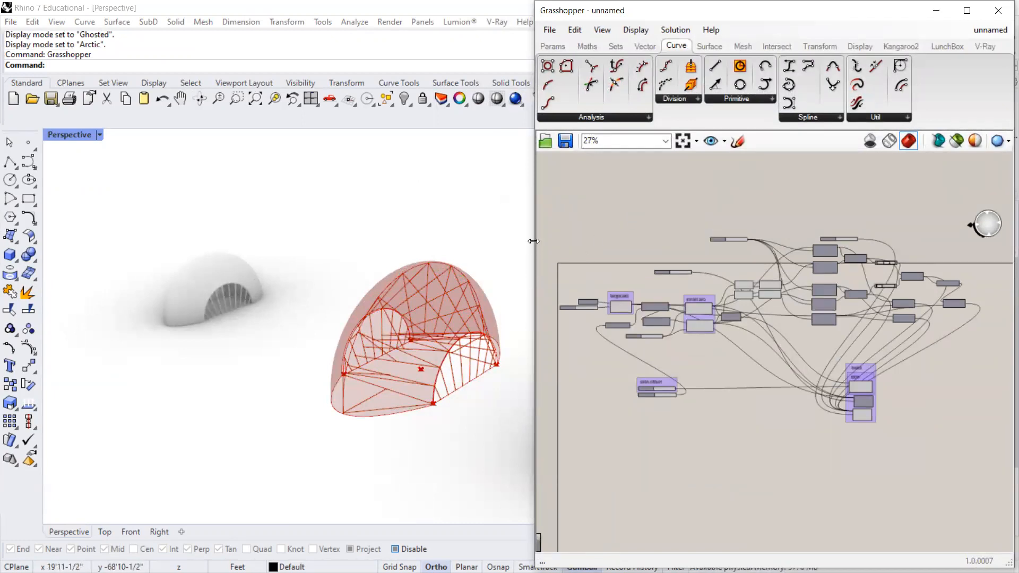
left_click_drag(533, 241, 437, 243)
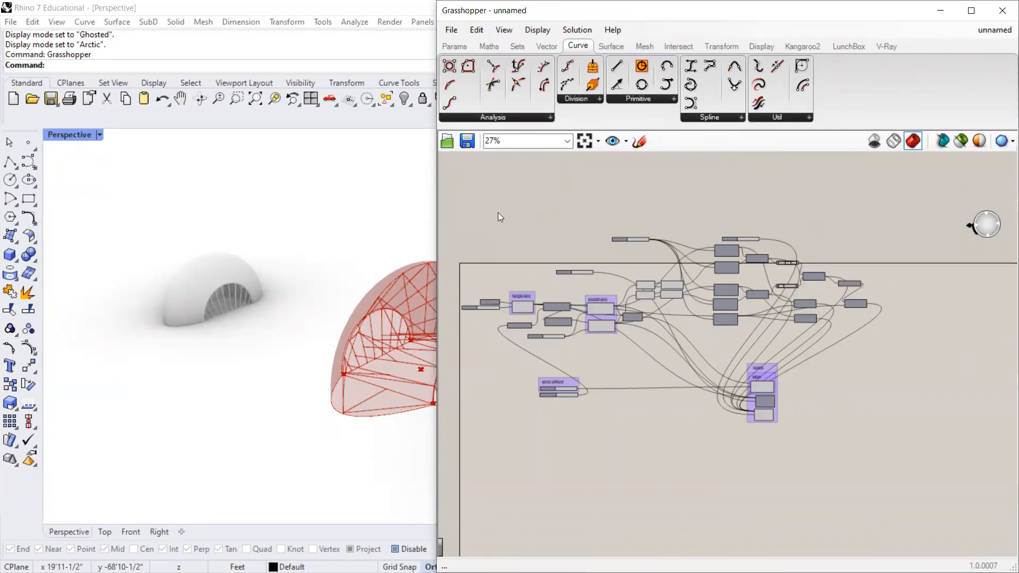
scroll(548, 232, "up", 2)
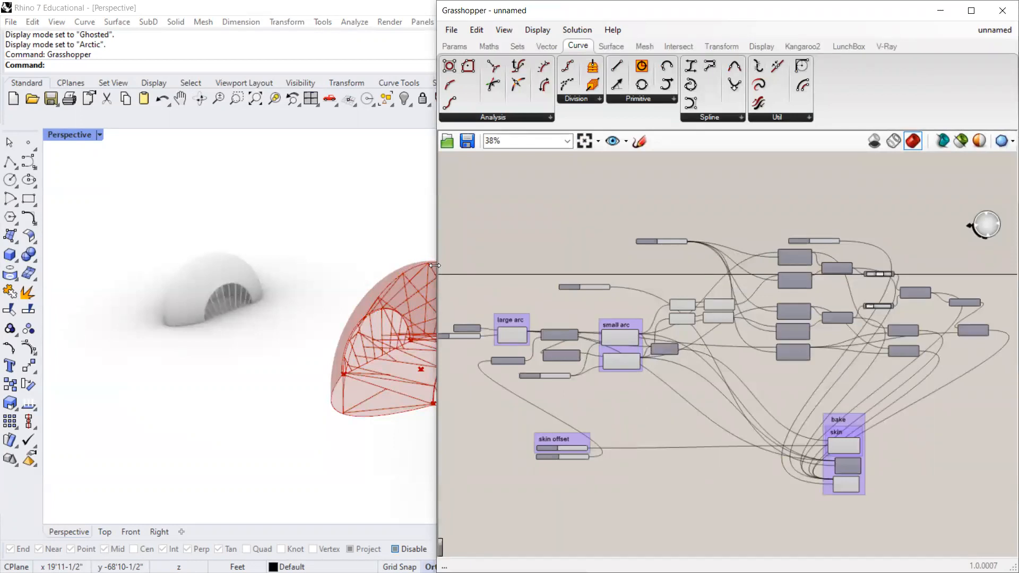
left_click_drag(435, 265, 385, 262)
Move the number slider feeding the Divide Curve counts to just above the 0.210 slider.
scroll(627, 248, "up", 1)
scroll(612, 236, "up", 1)
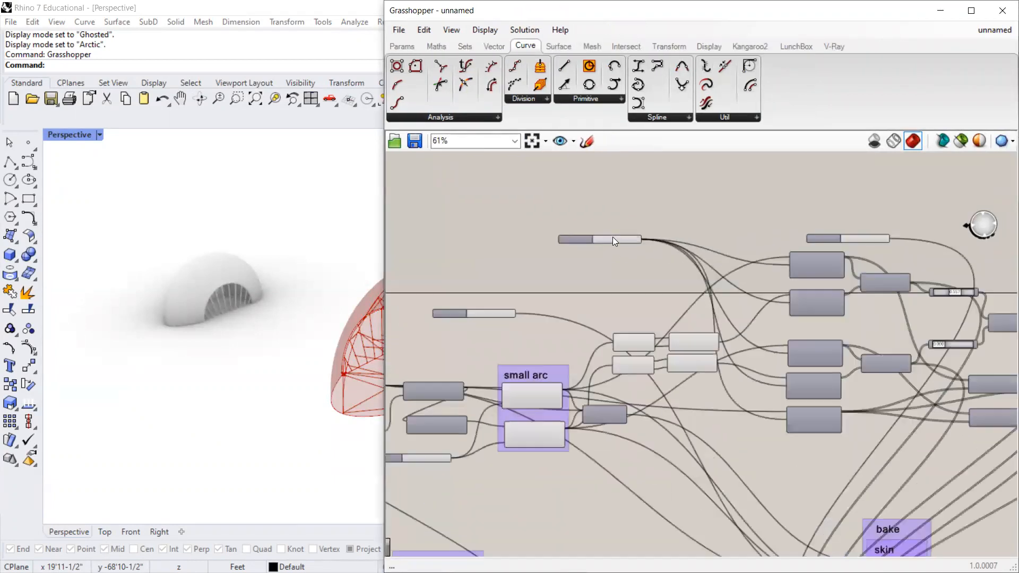
scroll(613, 236, "up", 2)
left_click(543, 245)
scroll(543, 245, "down", 2)
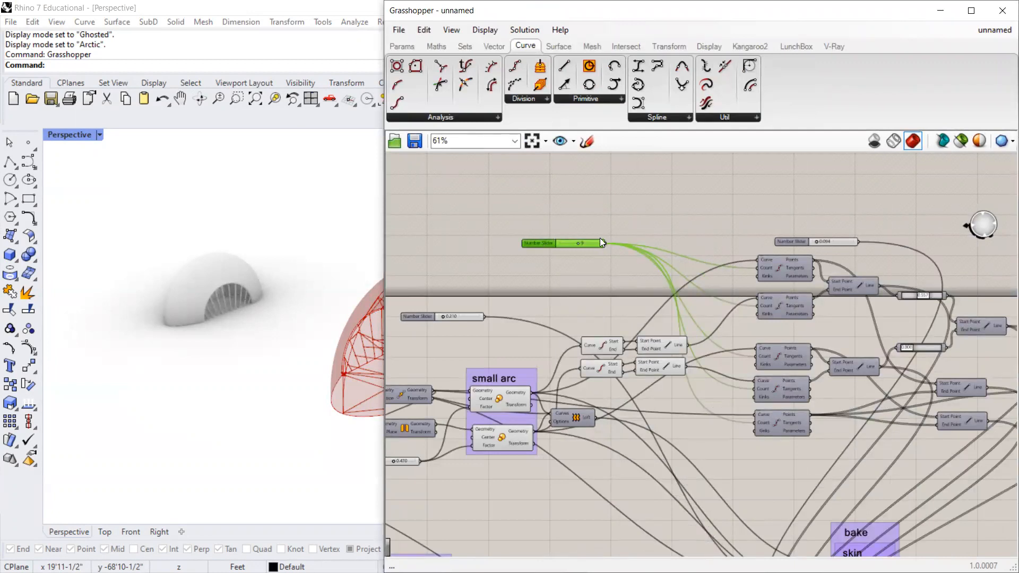
scroll(593, 240, "up", 1)
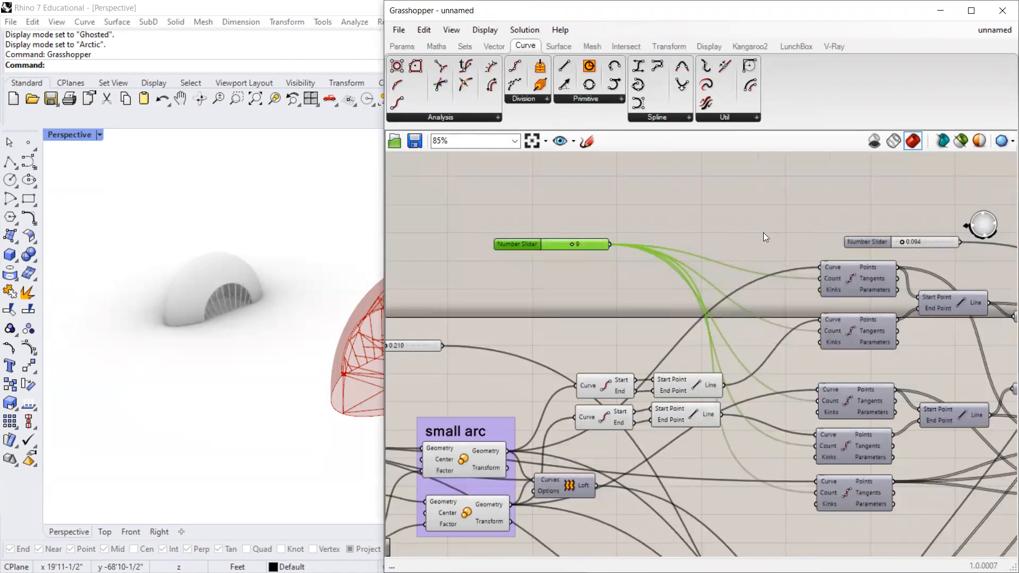
scroll(764, 232, "down", 2)
scroll(600, 250, "up", 1)
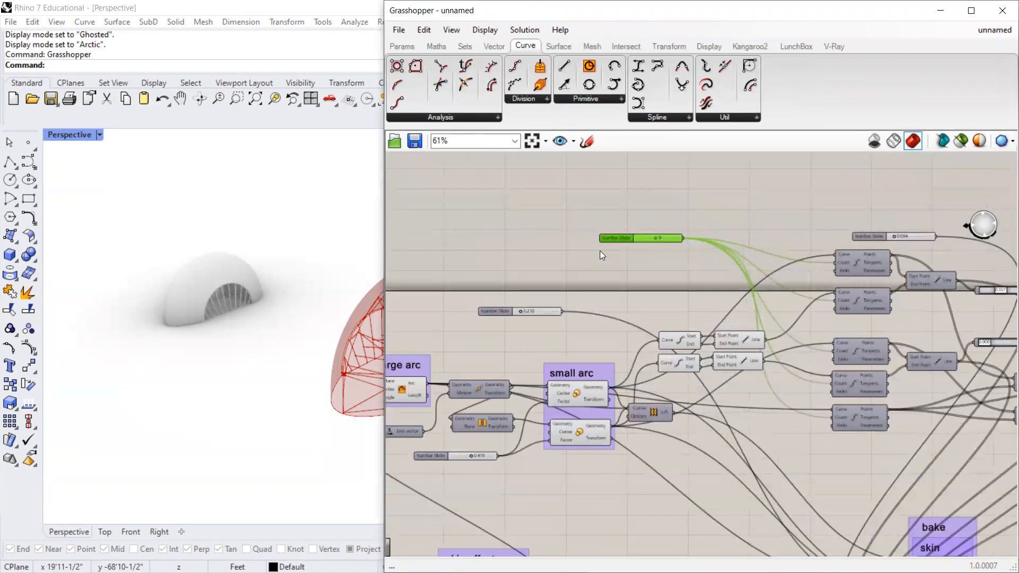
scroll(649, 249, "down", 3)
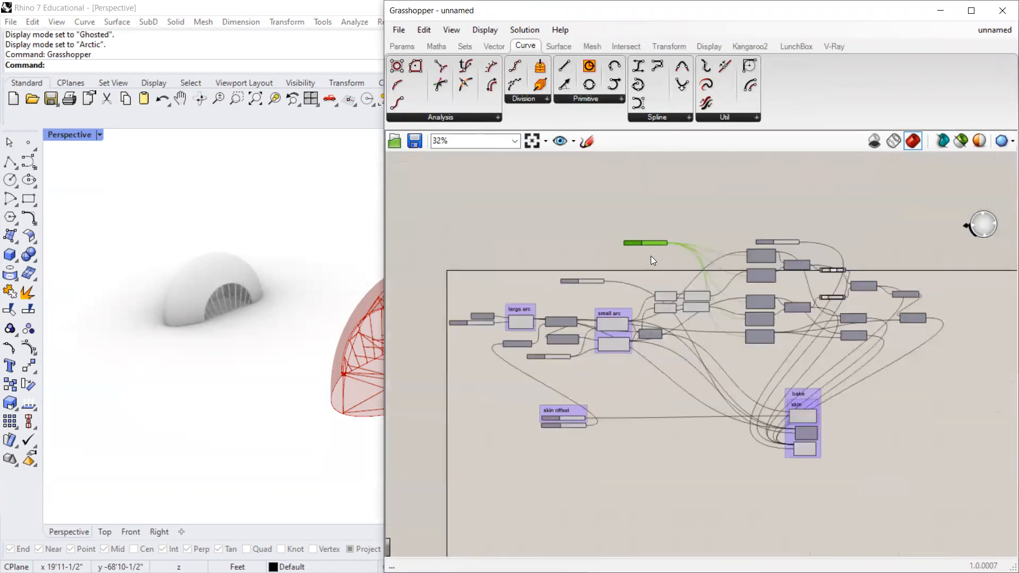
scroll(645, 251, "up", 2)
scroll(644, 255, "down", 1)
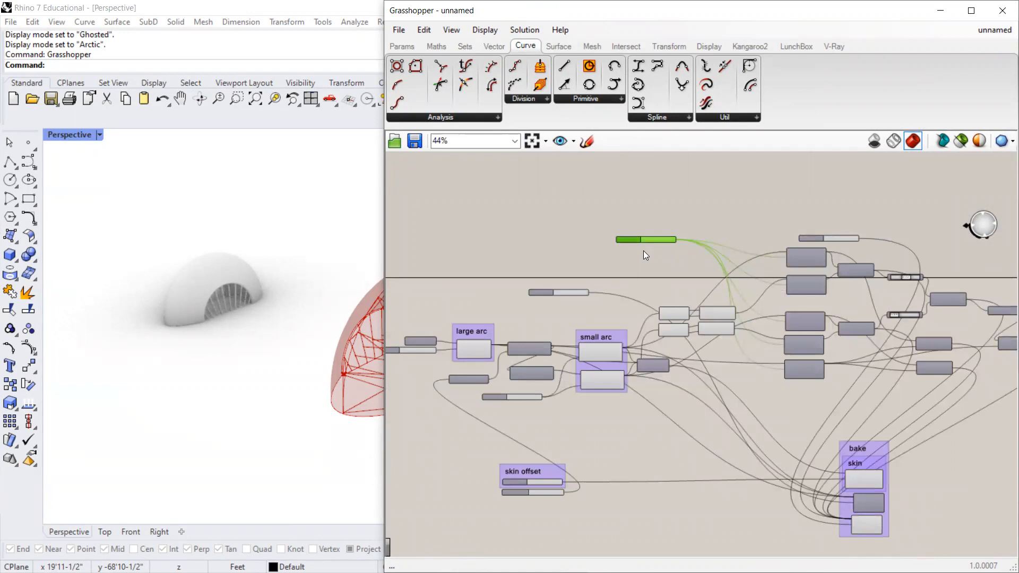
left_click_drag(631, 244, 541, 282)
scroll(541, 280, "up", 2)
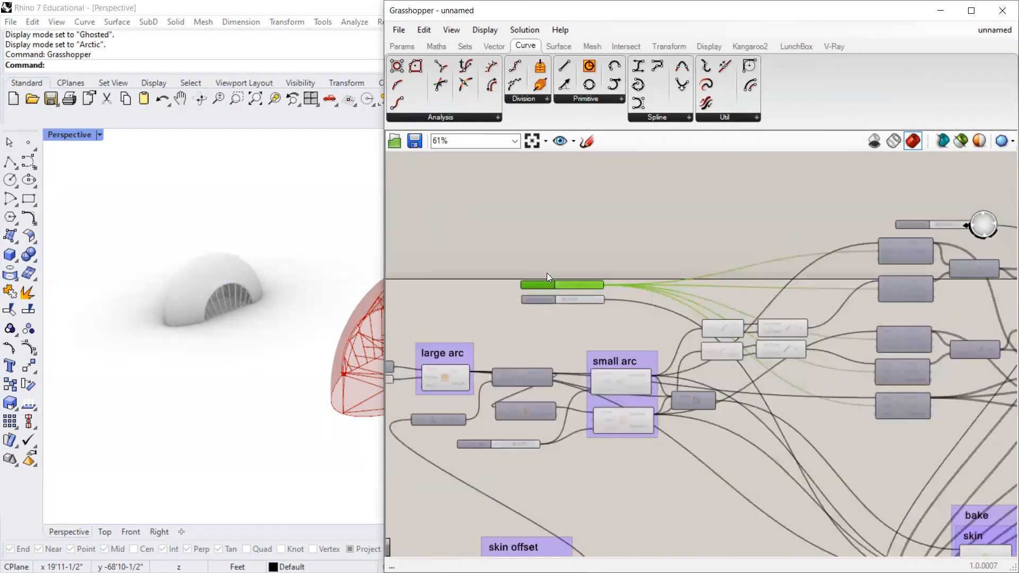
left_click_drag(487, 248, 672, 332)
left_click(638, 207)
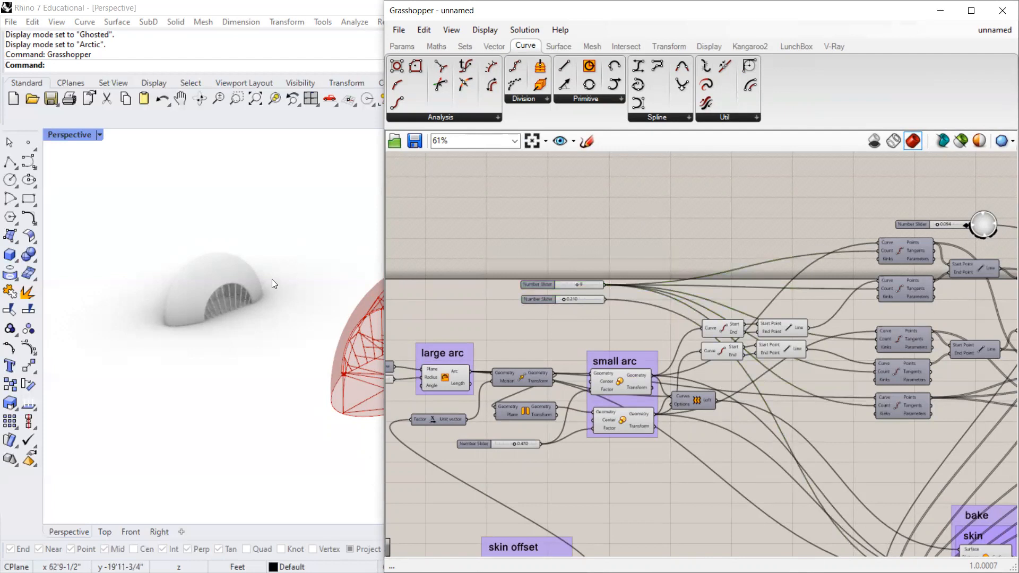
Narrow the Grasshopper window and view the two baked pavilions together with the preview in the Perspective viewport.
left_click(164, 262)
scroll(164, 262, "down", 4)
scroll(170, 250, "down", 4)
scroll(335, 251, "up", 3)
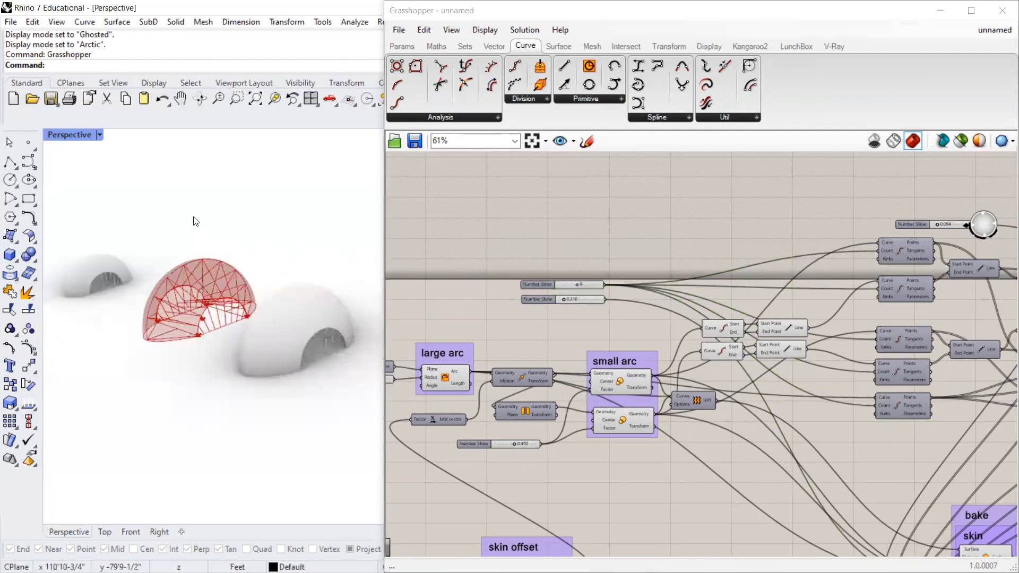
scroll(642, 239, "down", 2)
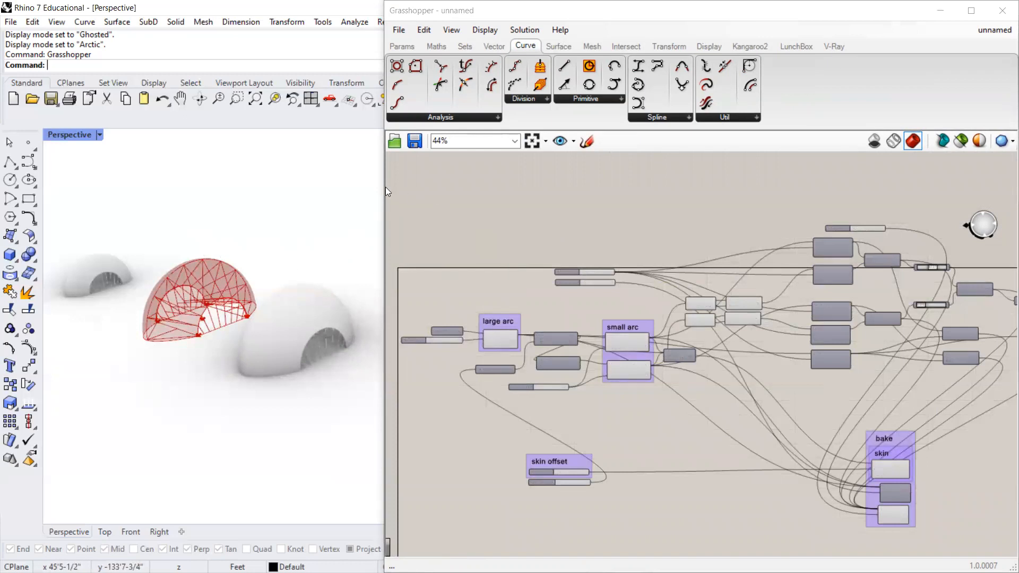
left_click_drag(383, 187, 536, 187)
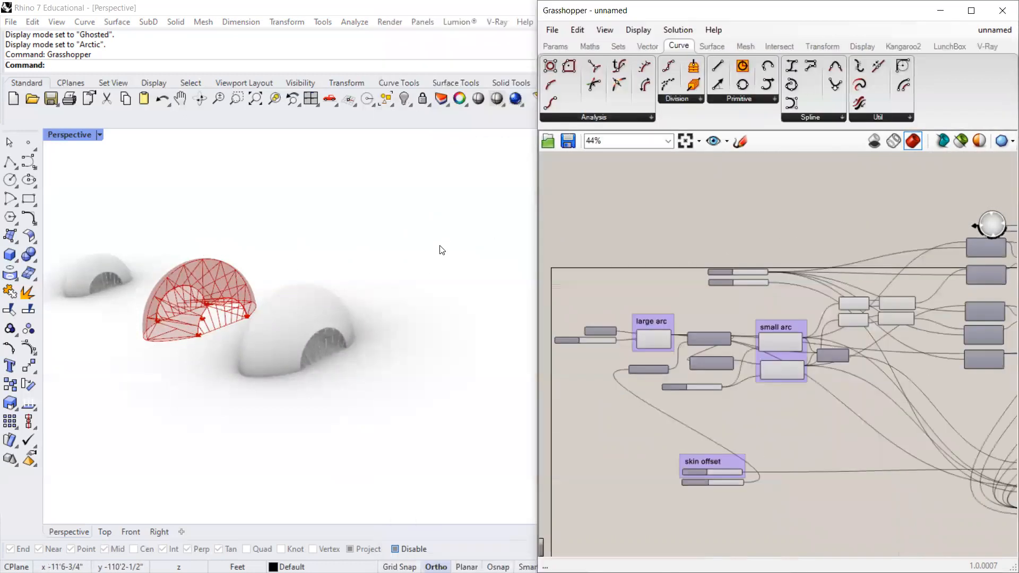
scroll(441, 249, "down", 5)
scroll(280, 240, "up", 2)
right_click_drag(463, 244, 382, 260)
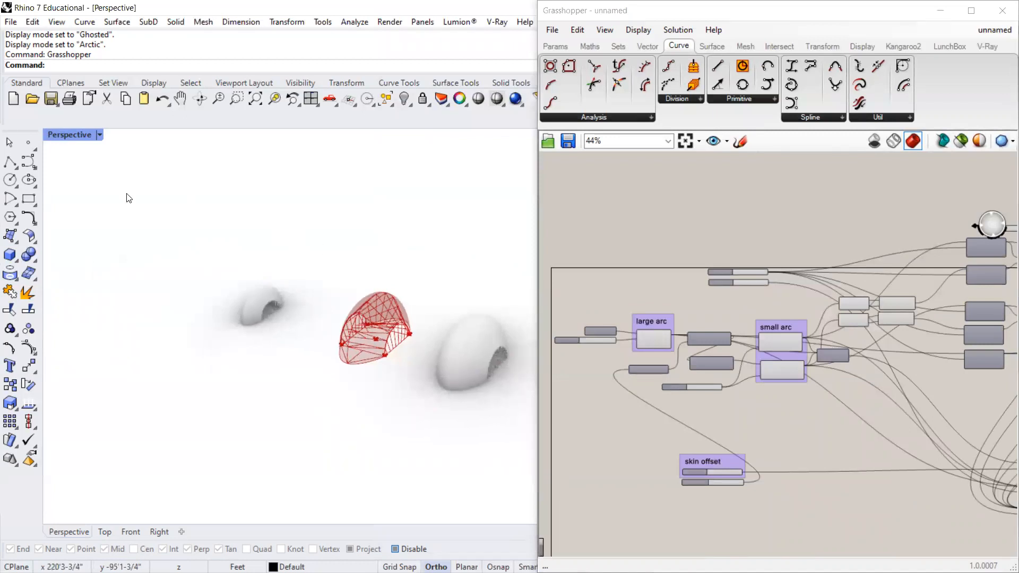
Switch the Perspective viewport to Shaded display and delete the two baked pavilions on either side of the preview.
left_click(99, 135)
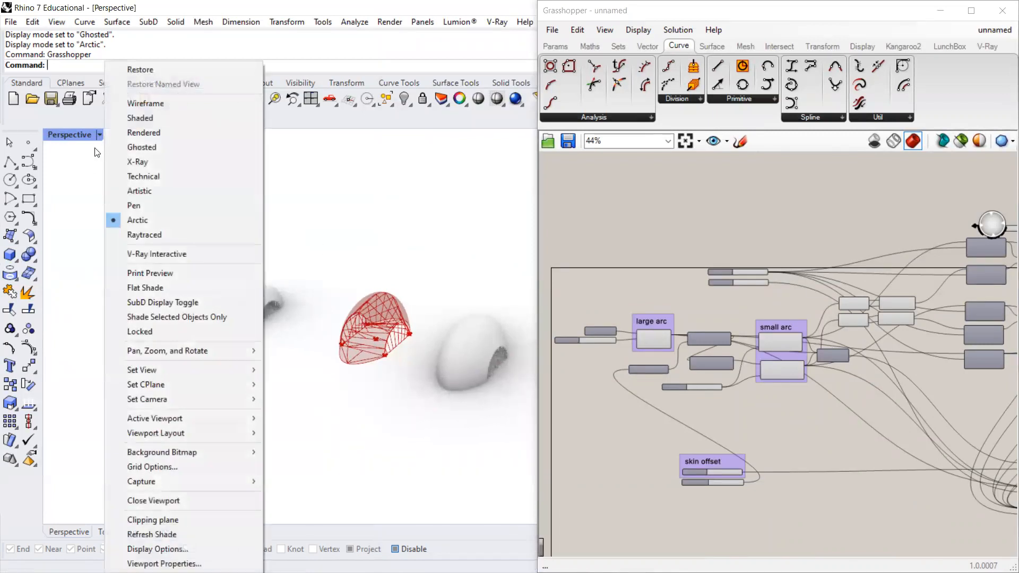
left_click(147, 123)
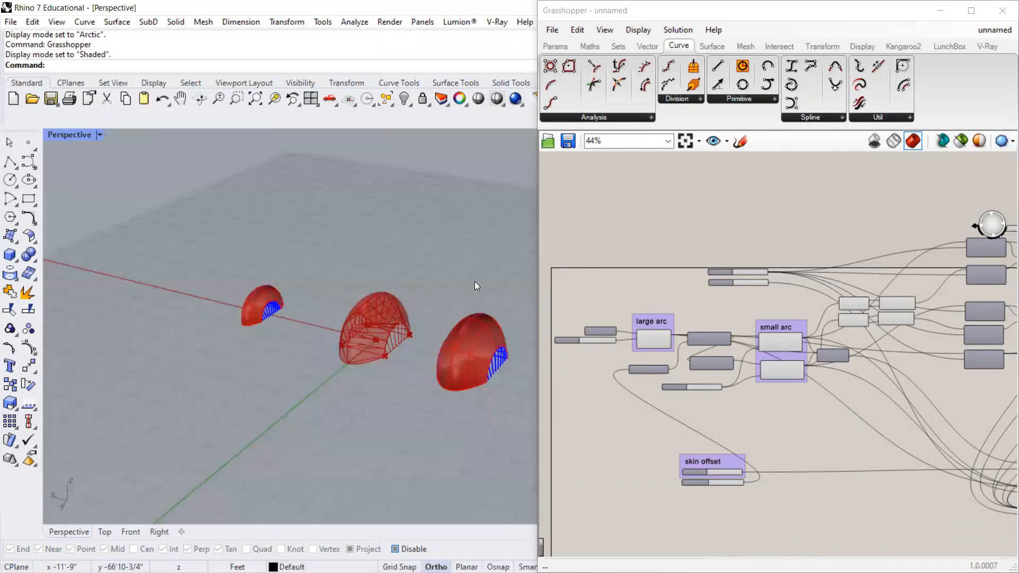
right_click_drag(474, 282, 438, 283)
left_click_drag(401, 404, 358, 420)
key("Delete")
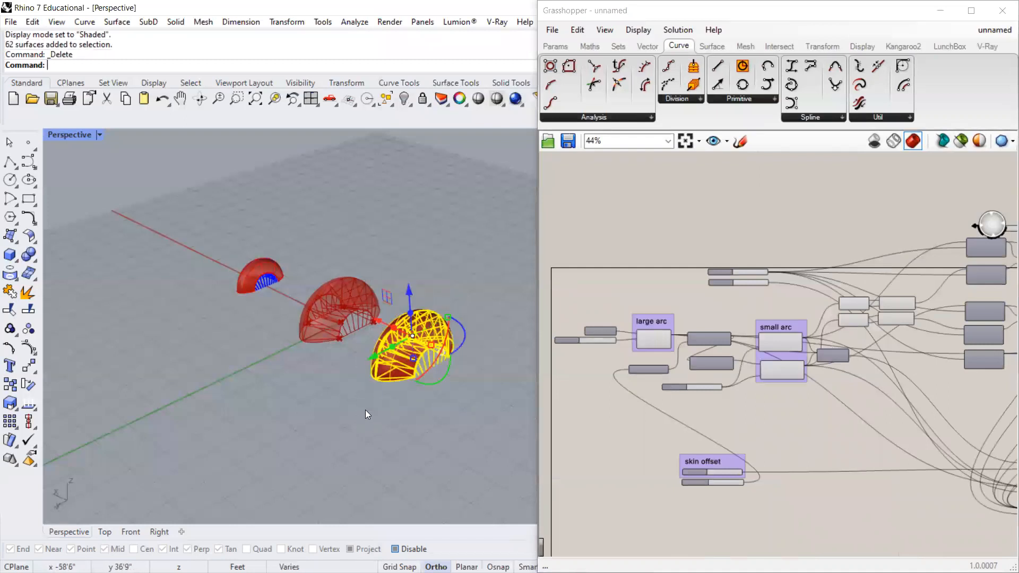
left_click_drag(313, 218, 193, 313)
key("Delete")
Maximize the Grasshopper window and review the whole definition from the large arc to the bake group.
scroll(731, 305, "down", 4)
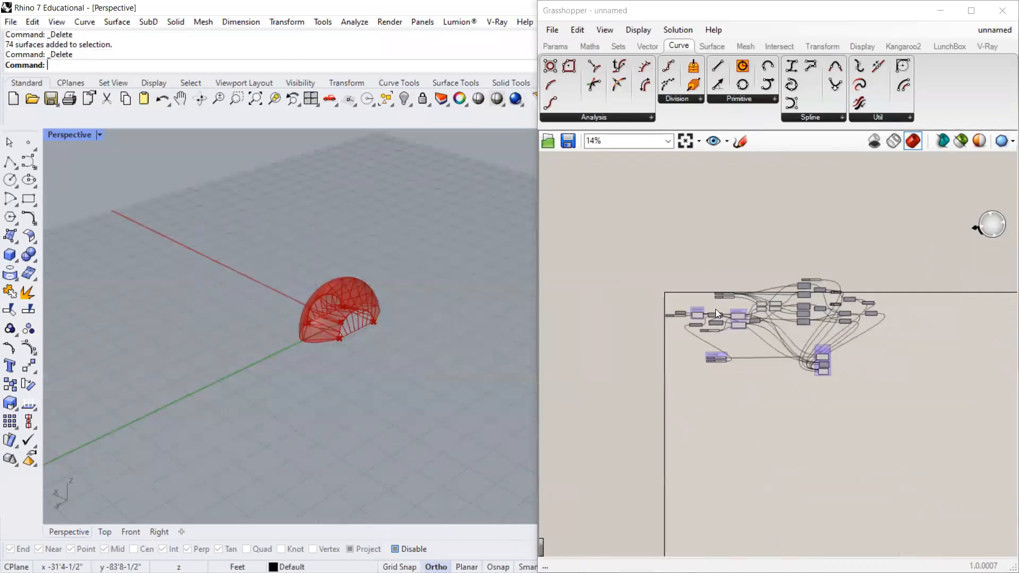
scroll(715, 309, "up", 2)
left_click(971, 11)
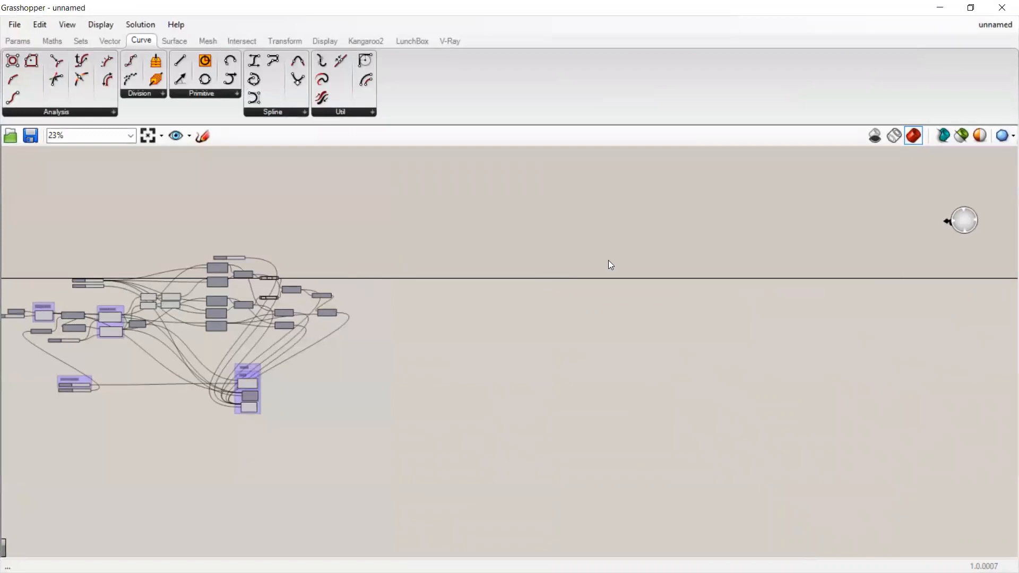
scroll(183, 252, "up", 3)
scroll(234, 296, "up", 2)
middle_click(448, 265)
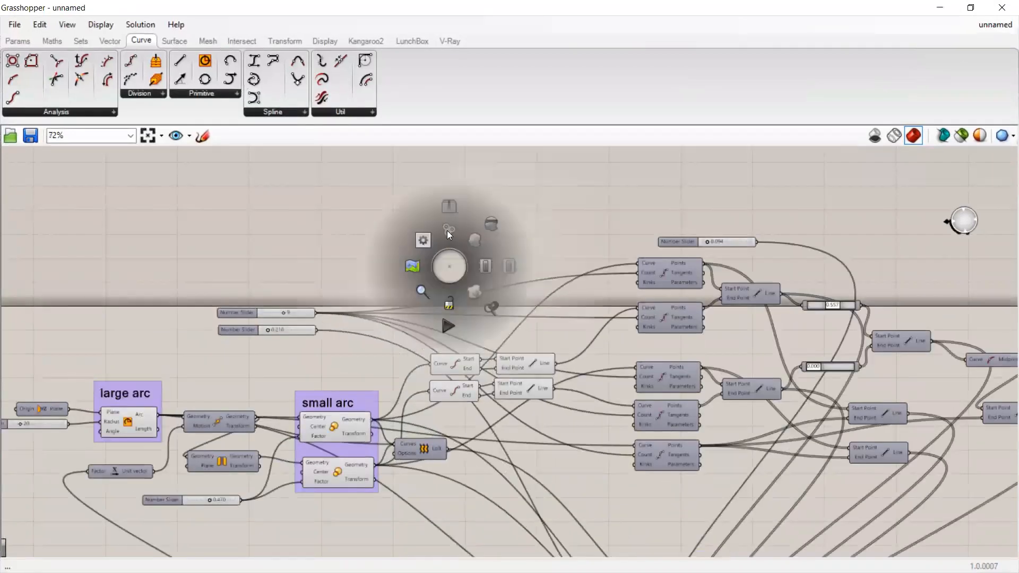
scroll(338, 221, "down", 2)
scroll(395, 236, "up", 2)
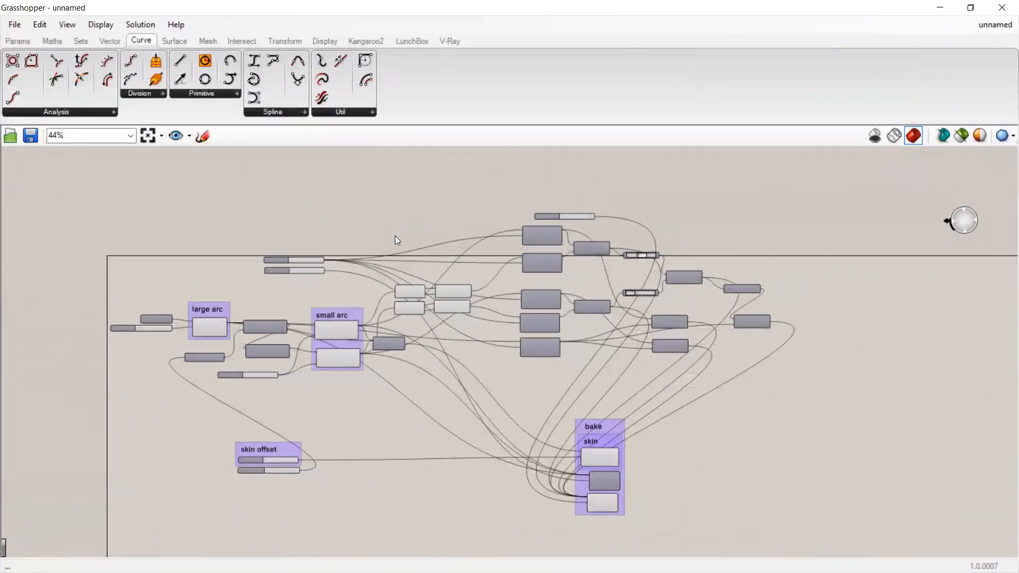
right_click_drag(395, 235, 434, 176)
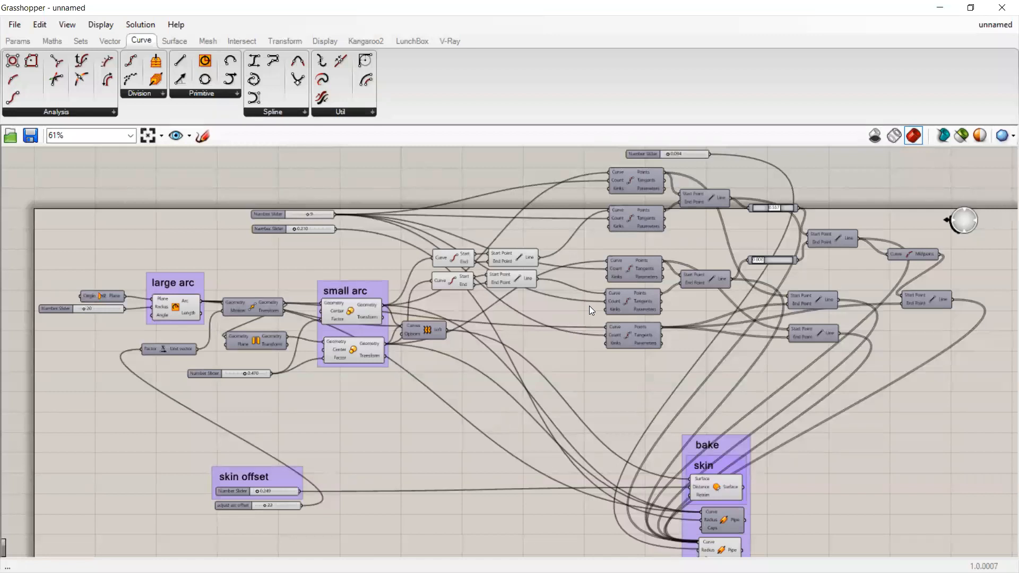
Move the bake group closer to the rest of the definition and nudge the small arc group.
left_click_drag(728, 443, 701, 390)
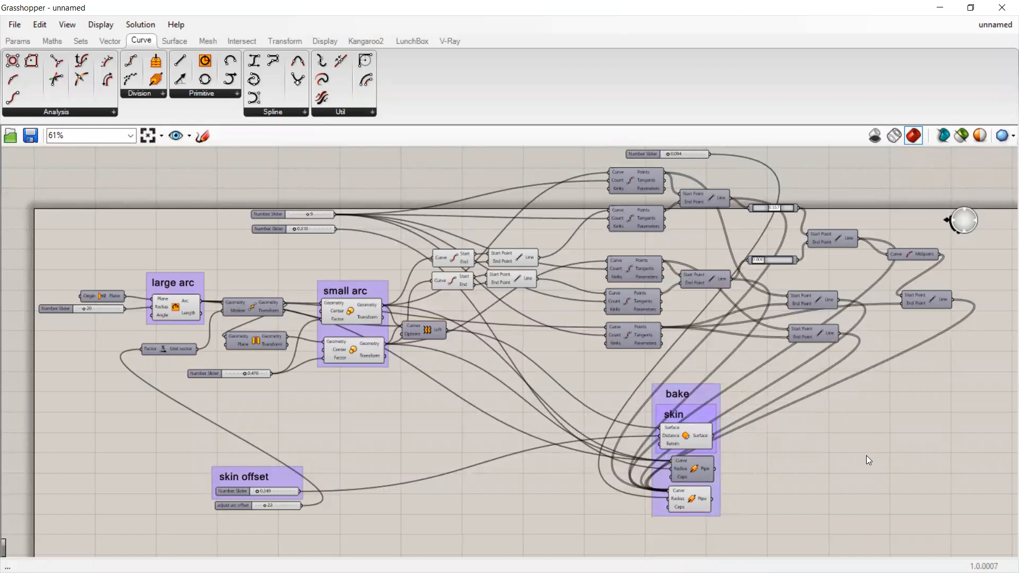
middle_click(894, 471)
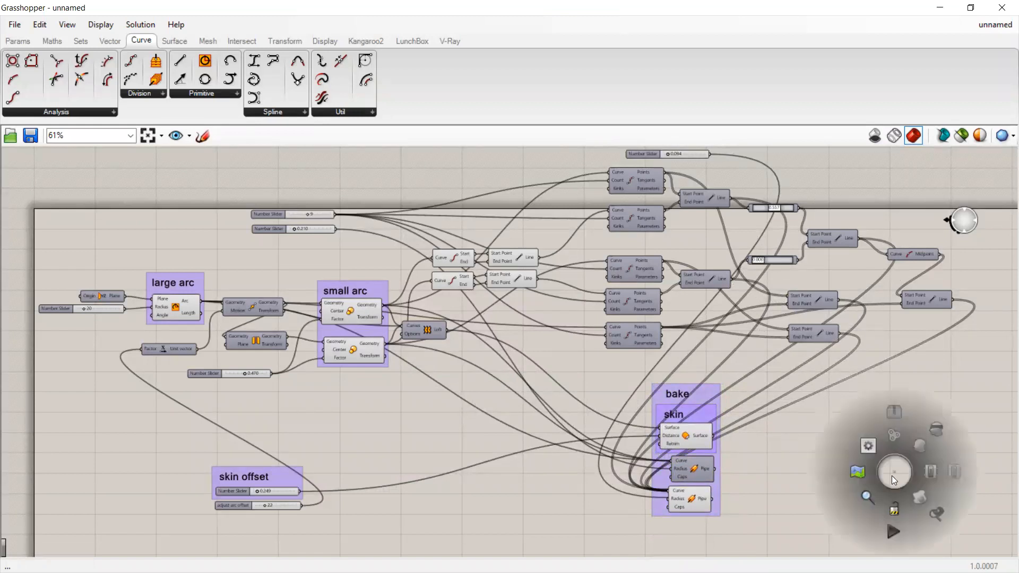
right_click_drag(768, 445, 770, 459)
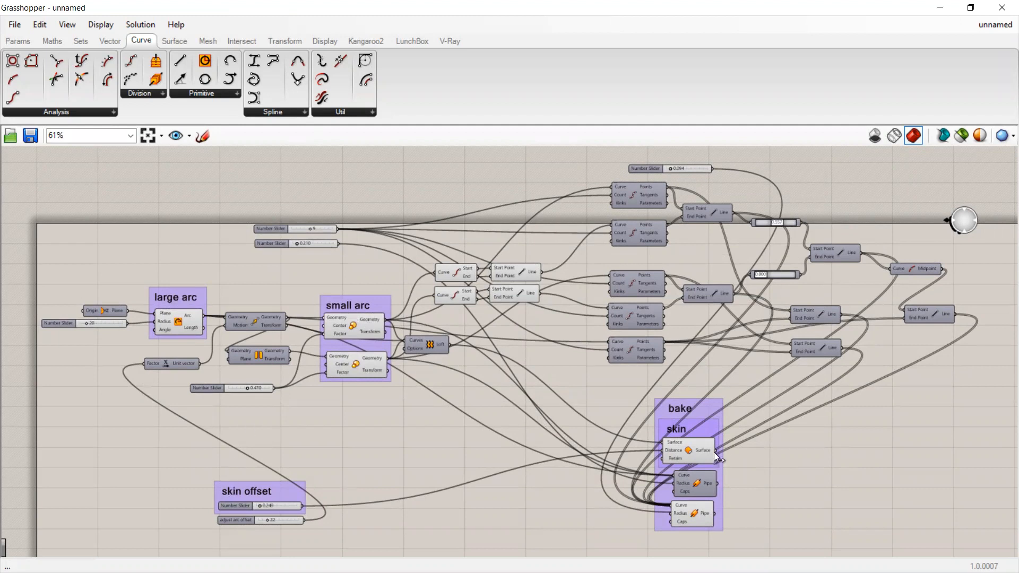
mouse_move(703, 410)
left_mouse_down()
mouse_move(694, 404)
mouse_move(683, 409)
mouse_move(689, 416)
left_mouse_up()
left_click_drag(370, 297, 379, 305)
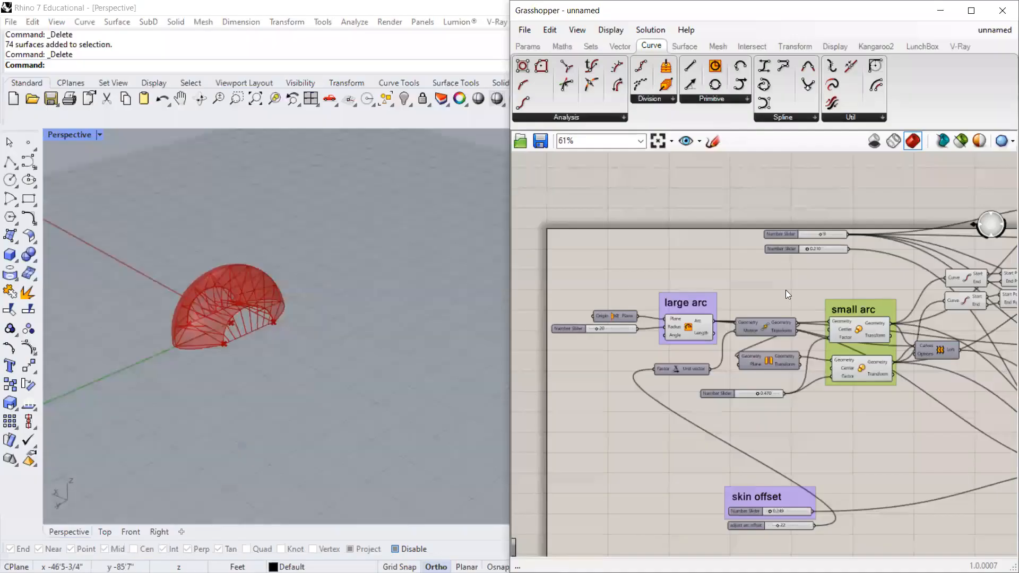
Widen the Grasshopper window and select the Line and End Points components after the small arcs to check their geometry.
scroll(676, 235, "down", 3)
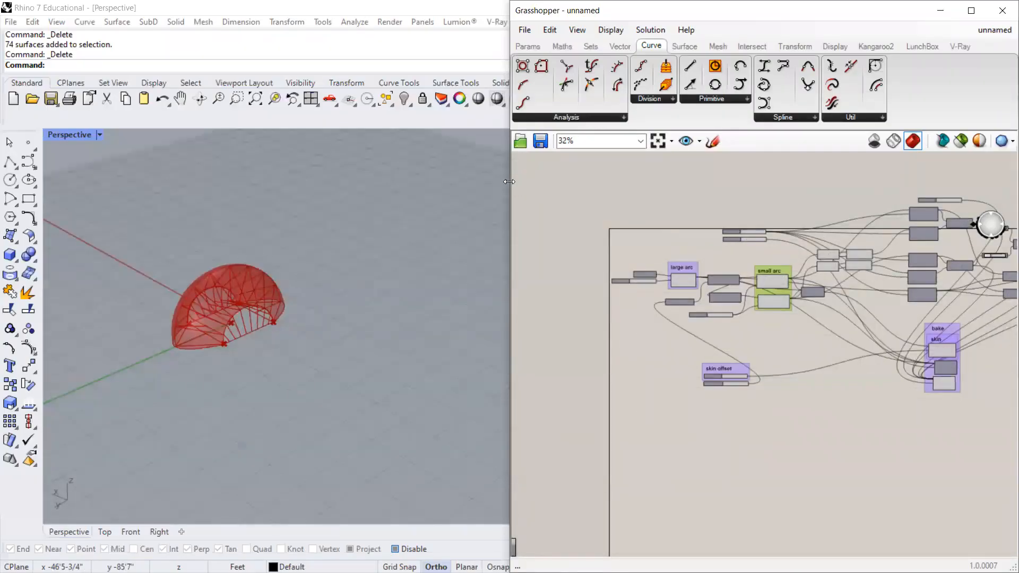
left_click_drag(511, 183, 396, 223)
scroll(727, 239, "up", 2)
scroll(727, 239, "up", 3)
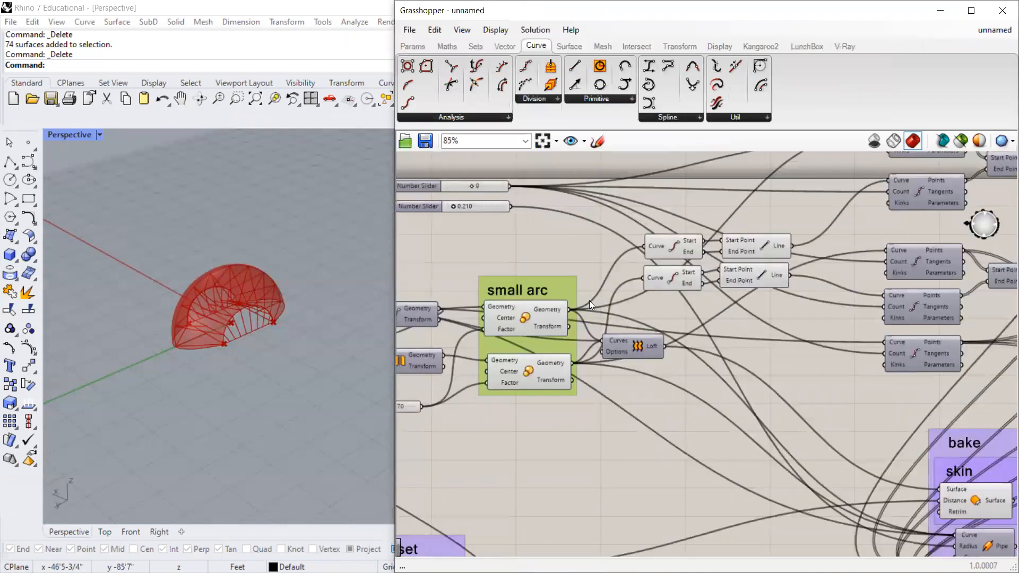
left_click(774, 246)
left_click(771, 281)
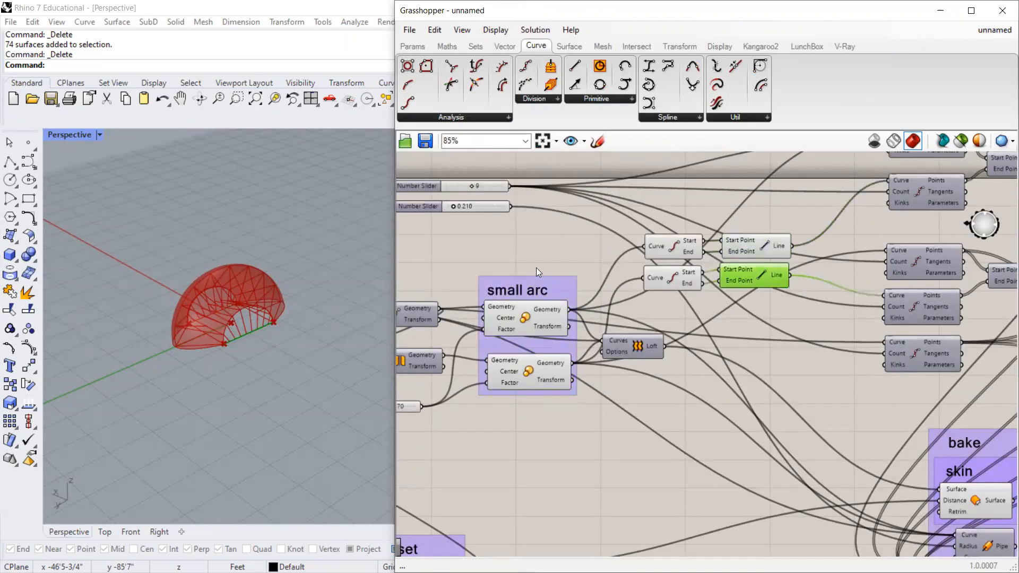
right_click_drag(820, 241, 740, 249)
left_click(606, 252)
left_click(588, 287)
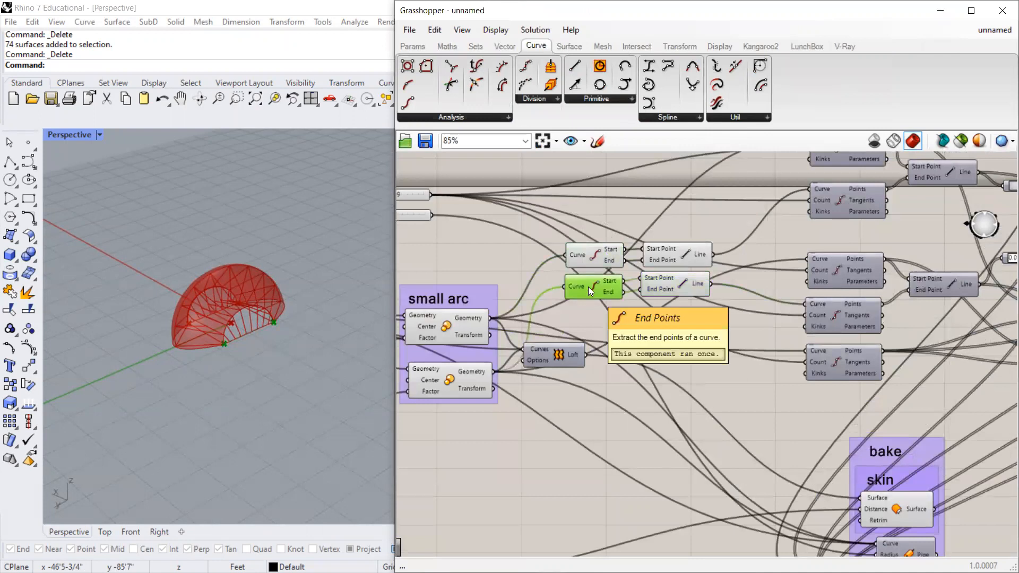
scroll(557, 297, "down", 3)
scroll(557, 297, "down", 2)
left_click_drag(845, 185, 625, 448)
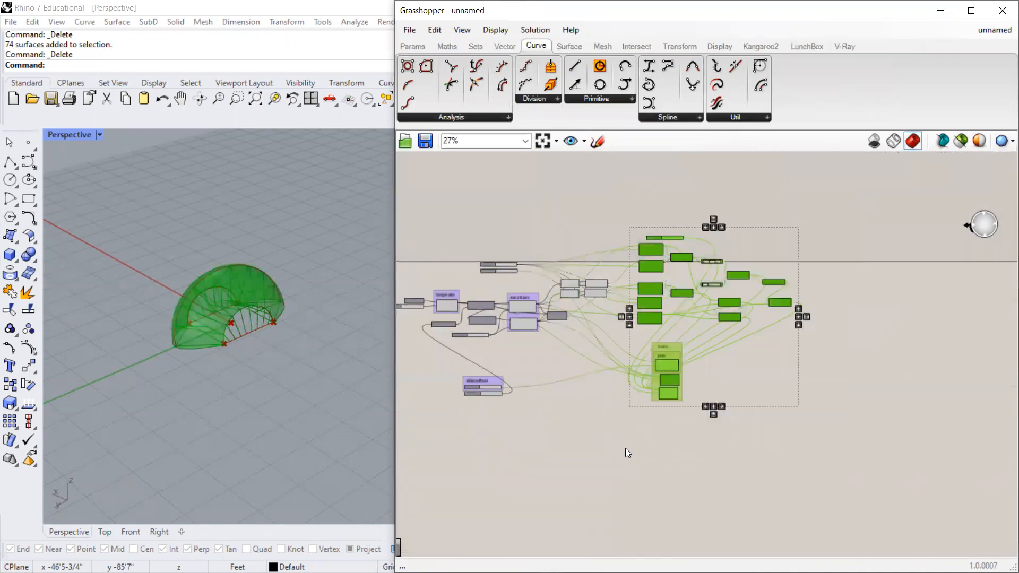
key("Delete")
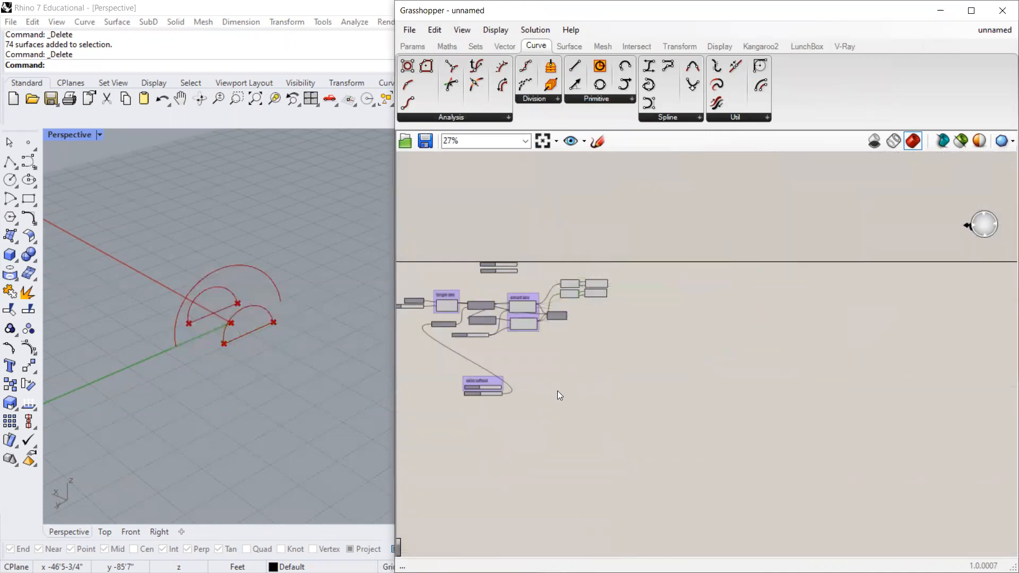
key("ctrl+z")
Move the bake group aside and delete all Divide Curve, Line, Midpoint and slider components downstream of the small arc lines.
scroll(645, 308, "up", 3)
left_click_drag(687, 362, 414, 408)
scroll(495, 400, "down", 3)
left_click_drag(804, 199, 531, 384)
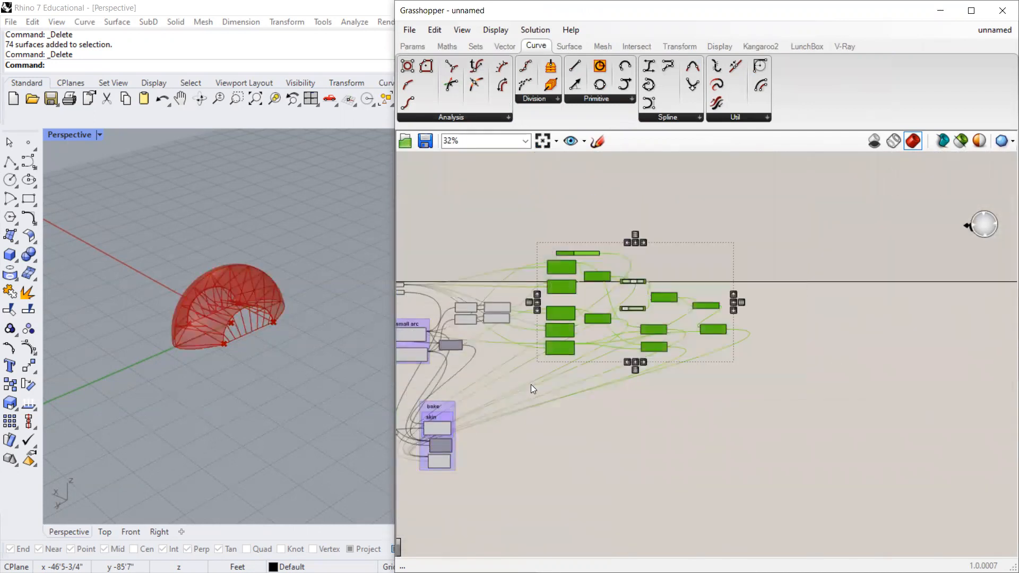
key("Delete")
Reposition the bake group and delete both Pipe components from it, keeping the skin's offset surface.
scroll(445, 415, "up", 3)
left_click_drag(456, 394, 599, 300)
scroll(577, 319, "up", 3)
left_click(581, 468)
key("Delete")
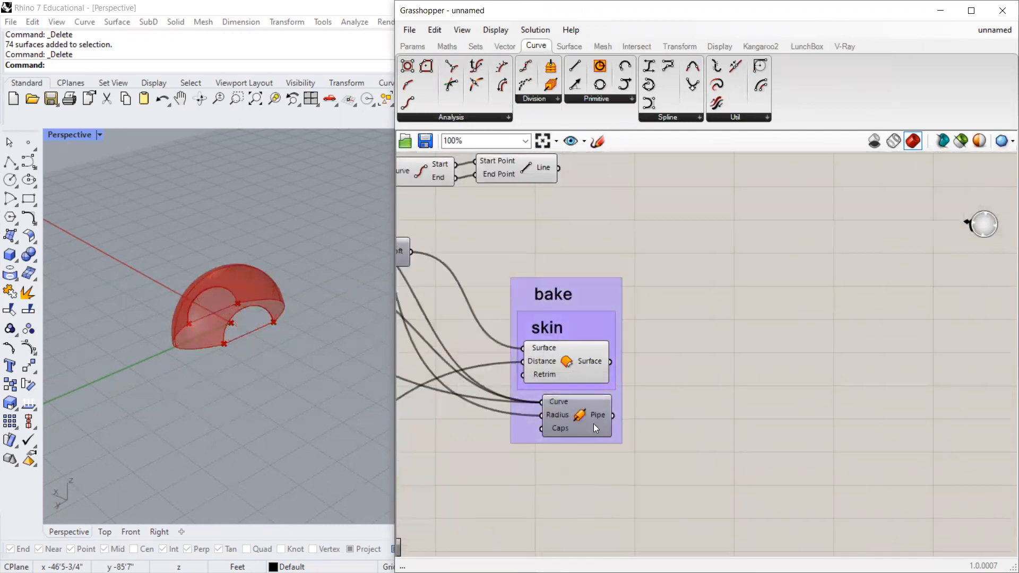
left_click(593, 423)
key("Delete")
Place the bake group near the Loft component and reposition the skin offset group below the small arc group.
scroll(648, 299, "down", 3)
scroll(648, 300, "up", 1)
left_click_drag(623, 300, 584, 292)
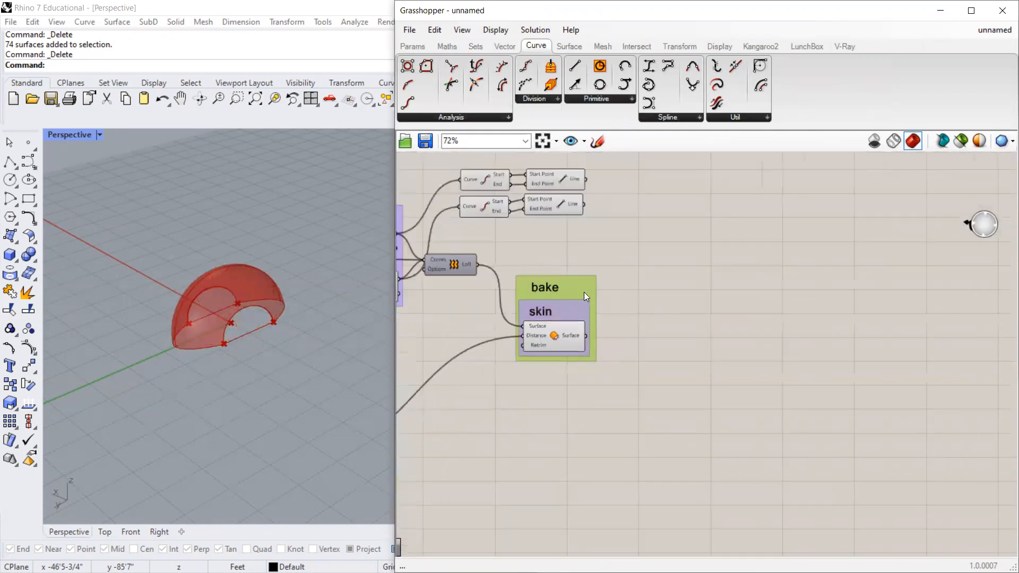
scroll(669, 258, "down", 4)
scroll(520, 353, "up", 2)
left_click_drag(454, 354, 489, 329)
scroll(206, 308, "up", 3)
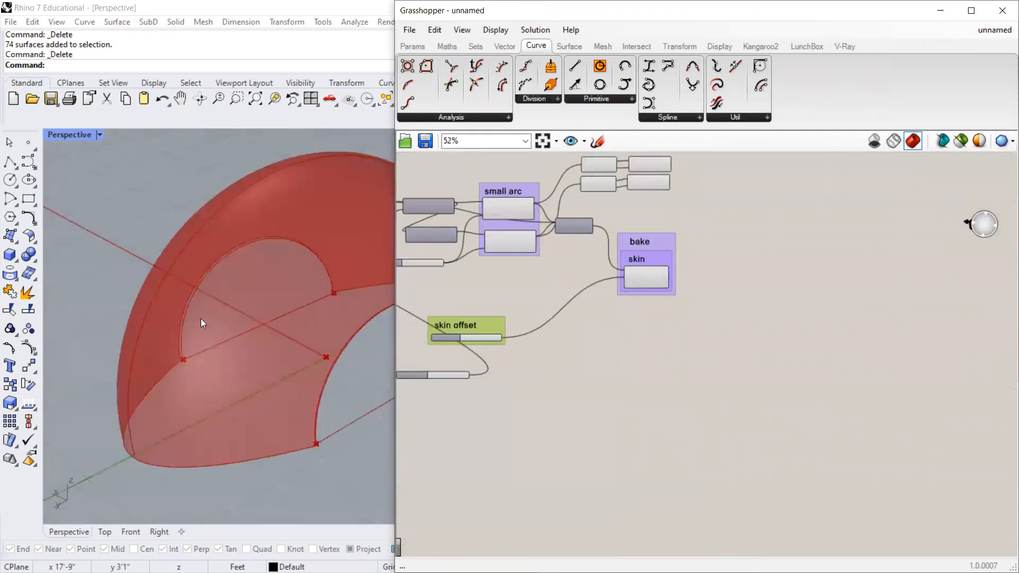
Narrow the Grasshopper window and examine the simplified lofted shell and its arched openings in the Perspective viewport.
scroll(201, 318, "down", 1)
left_click_drag(393, 221, 568, 269)
scroll(787, 377, "down", 4)
scroll(585, 241, "up", 3)
scroll(667, 308, "up", 1)
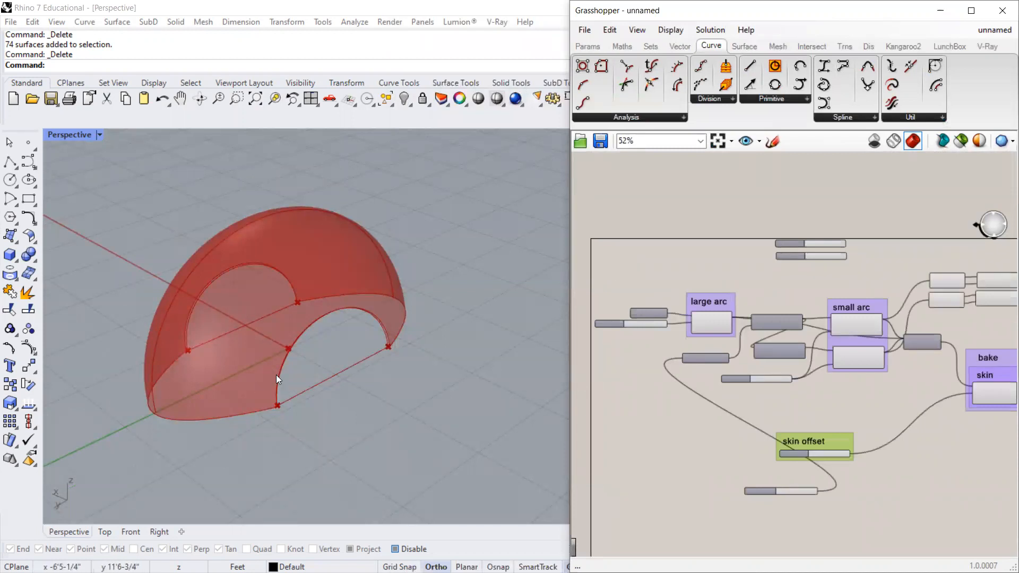
scroll(425, 361, "down", 2)
scroll(733, 367, "down", 2)
scroll(712, 410, "up", 3)
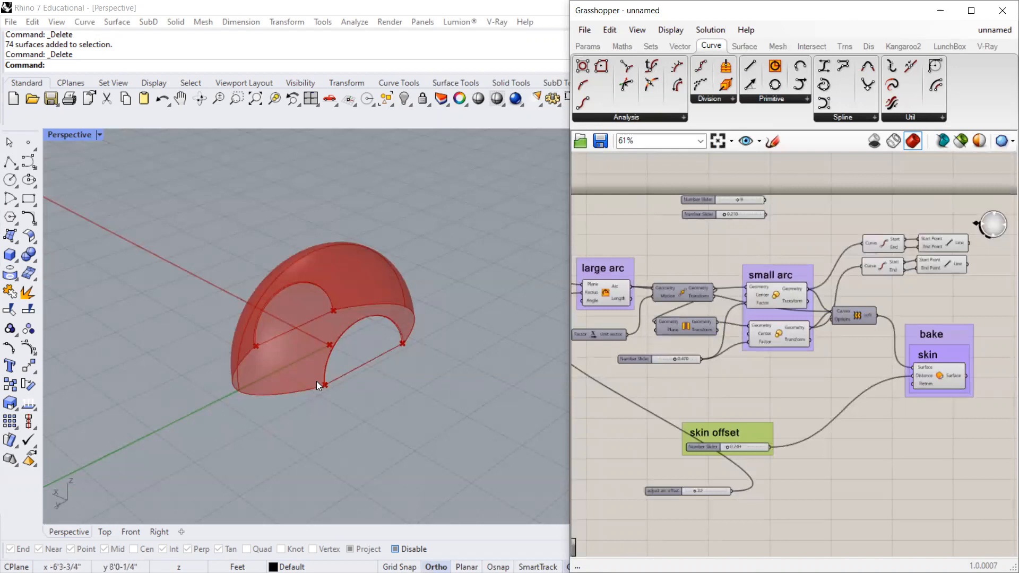
scroll(324, 385, "up", 2)
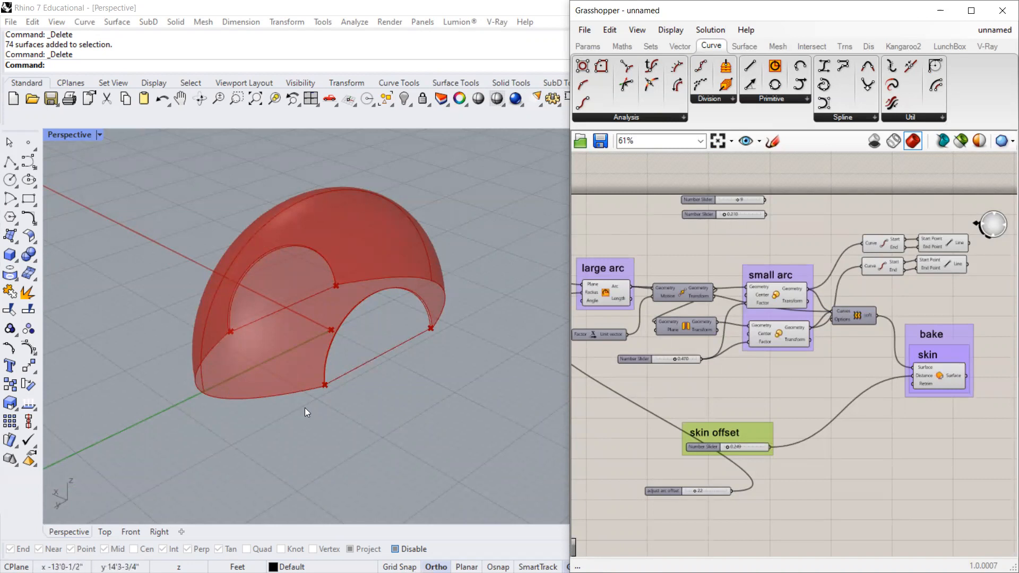
left_click(226, 376)
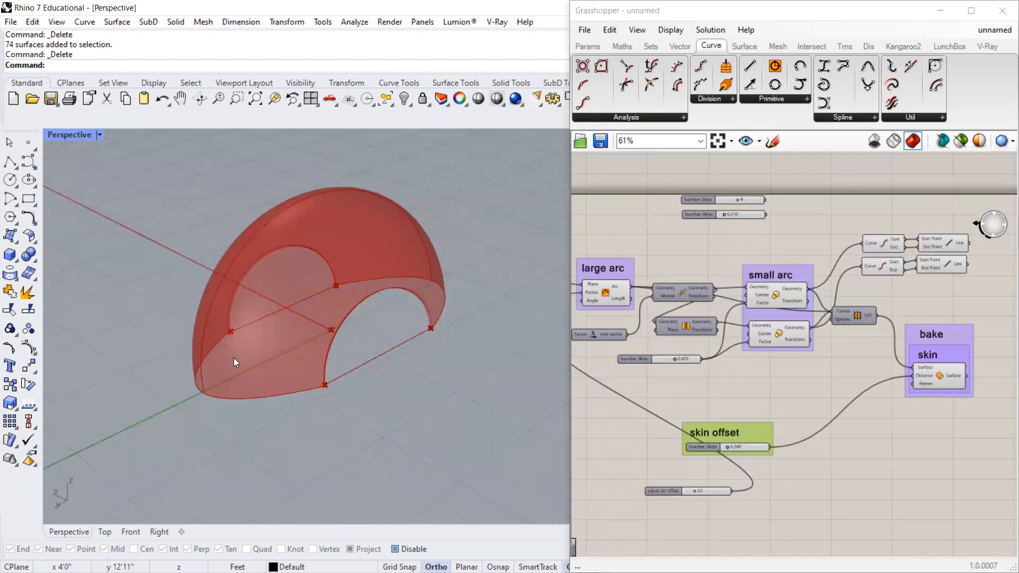
Move the bake group directly below the Loft component and select the Loft.
scroll(716, 426, "down", 2)
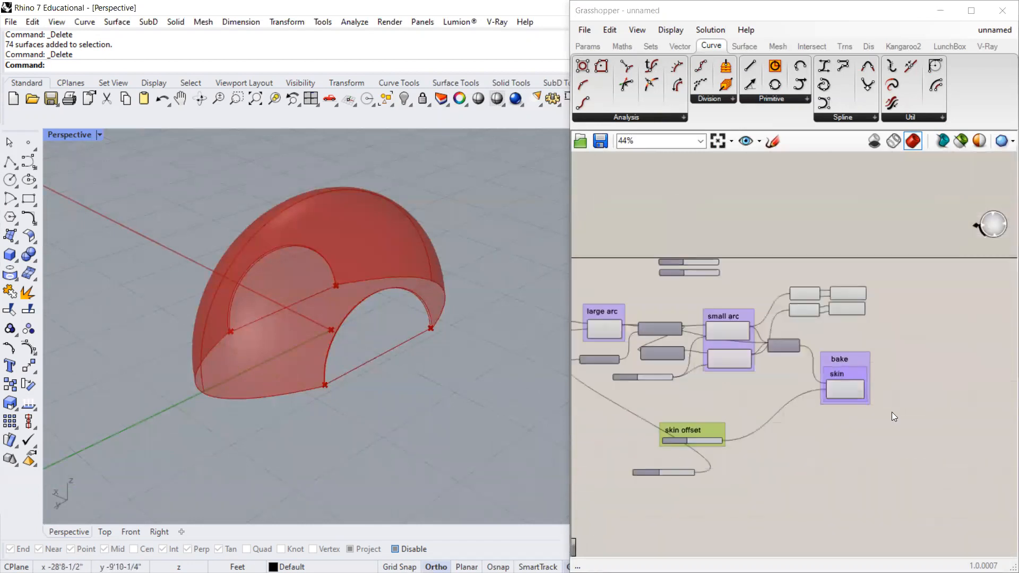
scroll(891, 412, "up", 2)
left_click_drag(852, 341, 799, 382)
left_click_drag(757, 326, 762, 329)
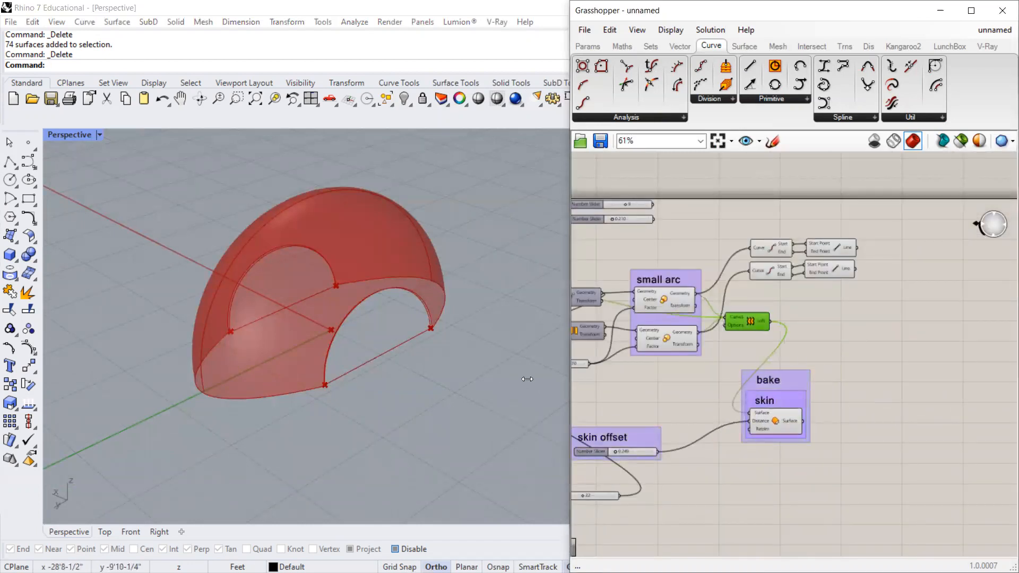
Select each small arc Scale component in turn to identify its arch on the shell preview.
scroll(319, 382, "up", 2)
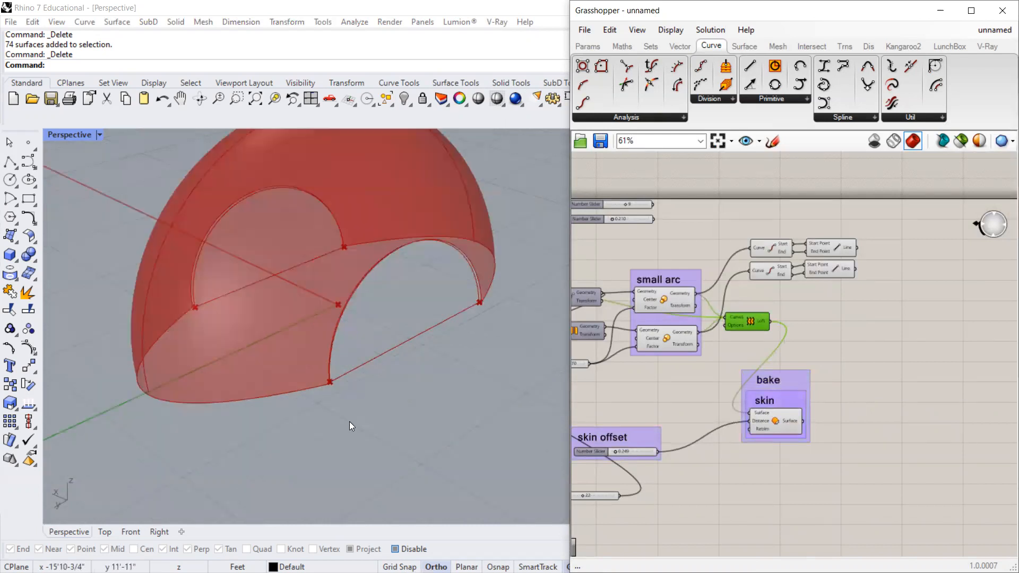
scroll(348, 422, "down", 2)
scroll(353, 260, "up", 2)
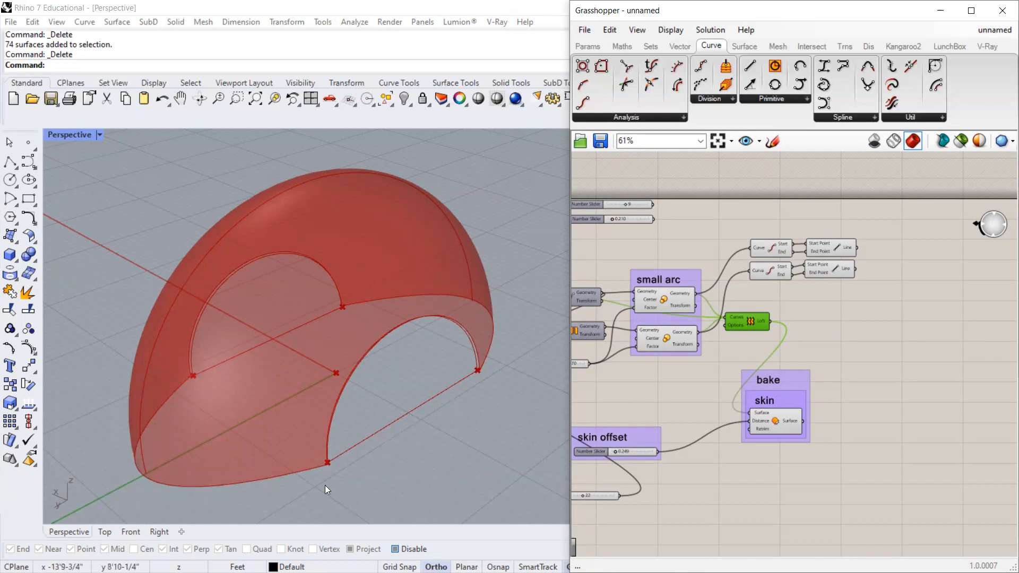
left_click(659, 329)
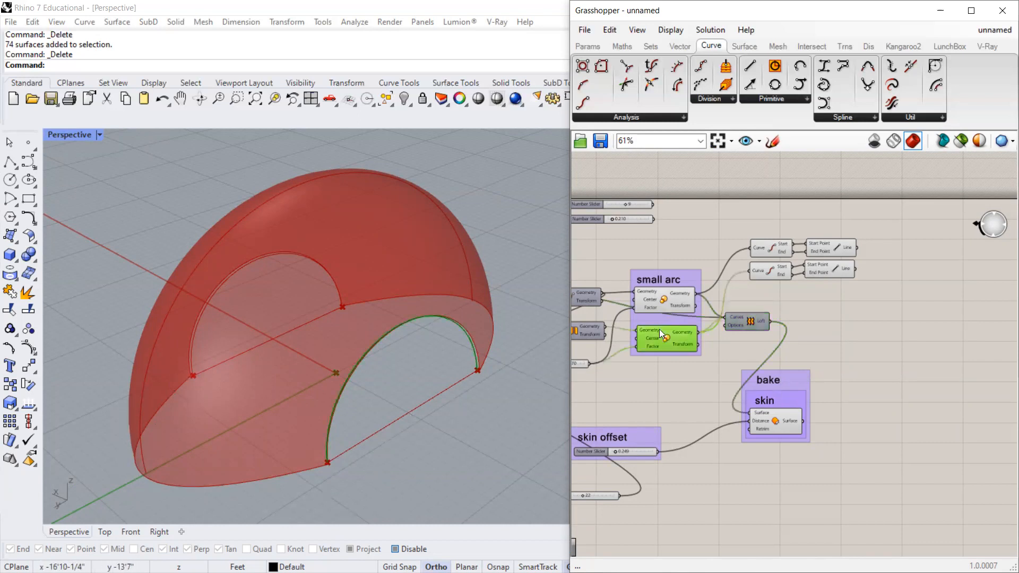
left_click(664, 298)
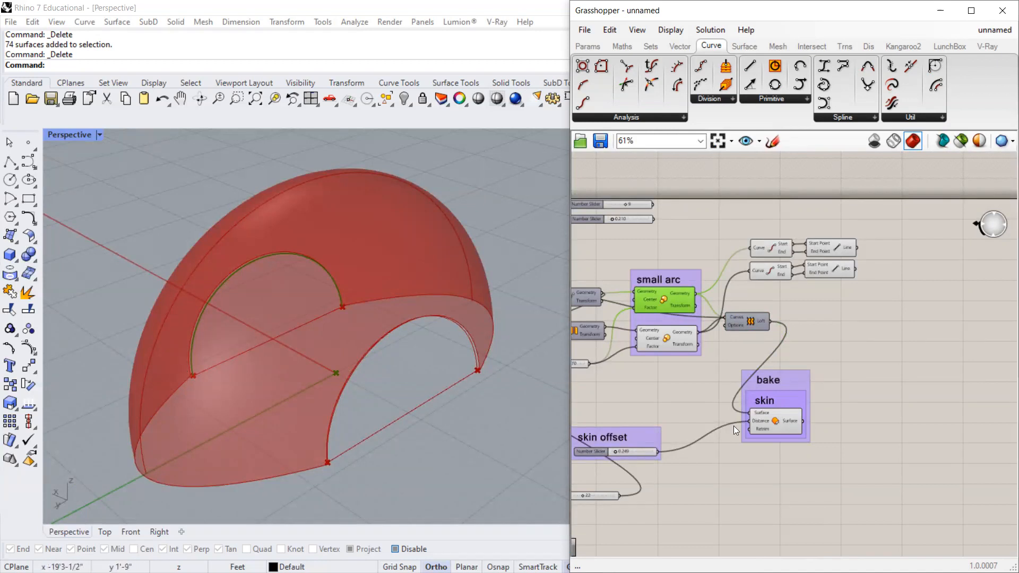
left_click(884, 379)
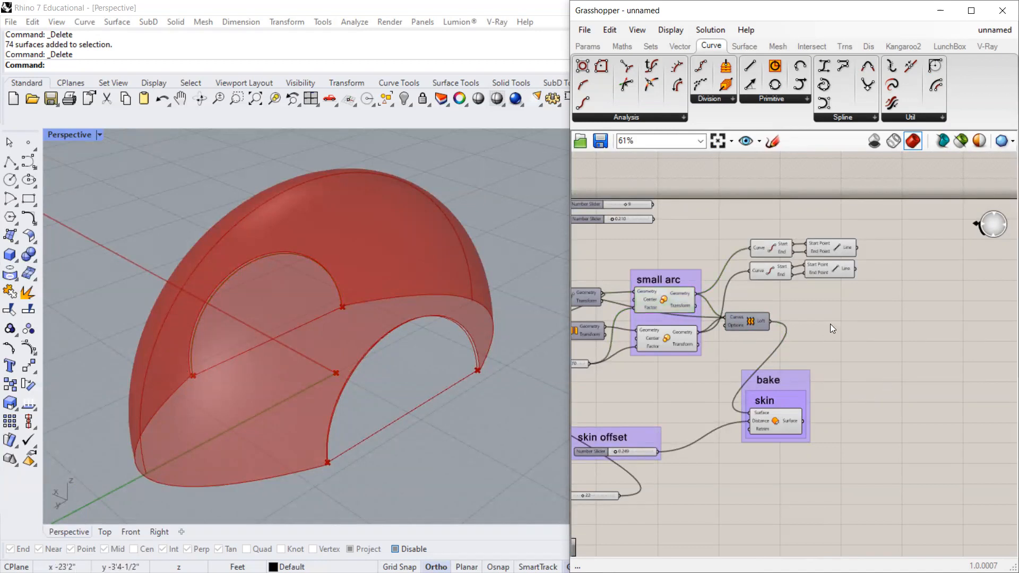
double_click(840, 304)
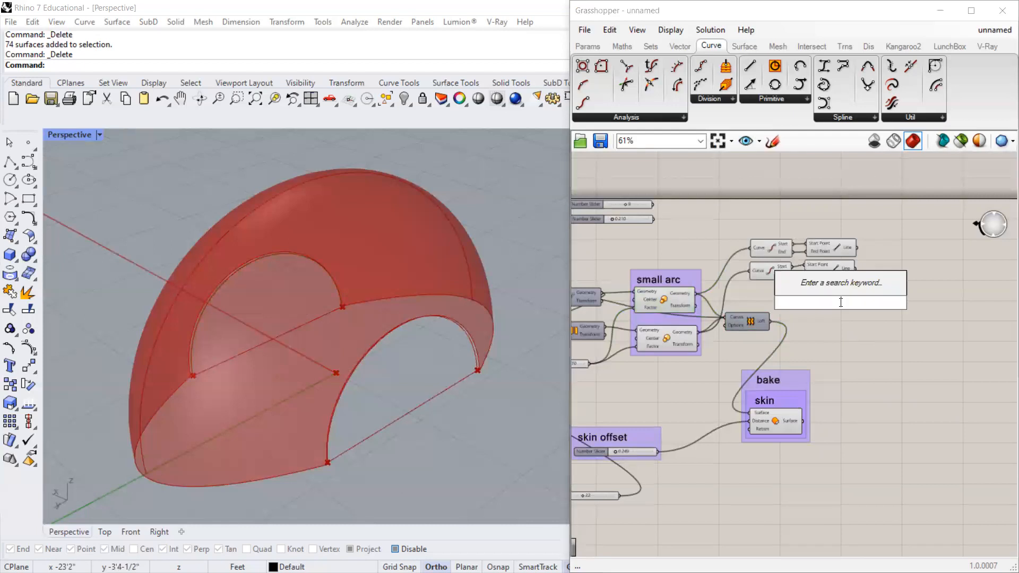
type("edg")
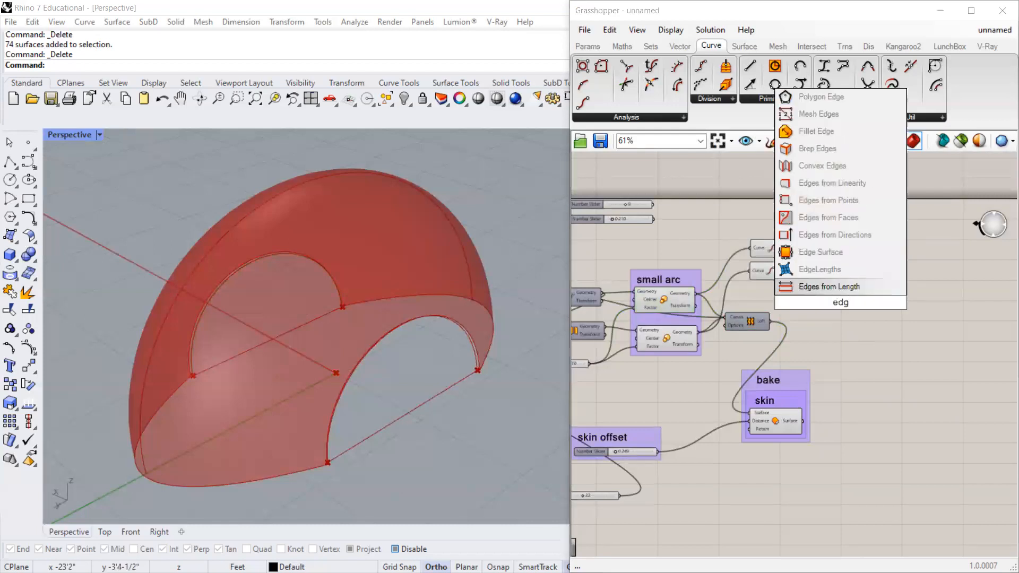
left_click(837, 252)
scroll(835, 303, "up", 1)
left_click_drag(839, 305, 874, 362)
key("Delete")
type("edg")
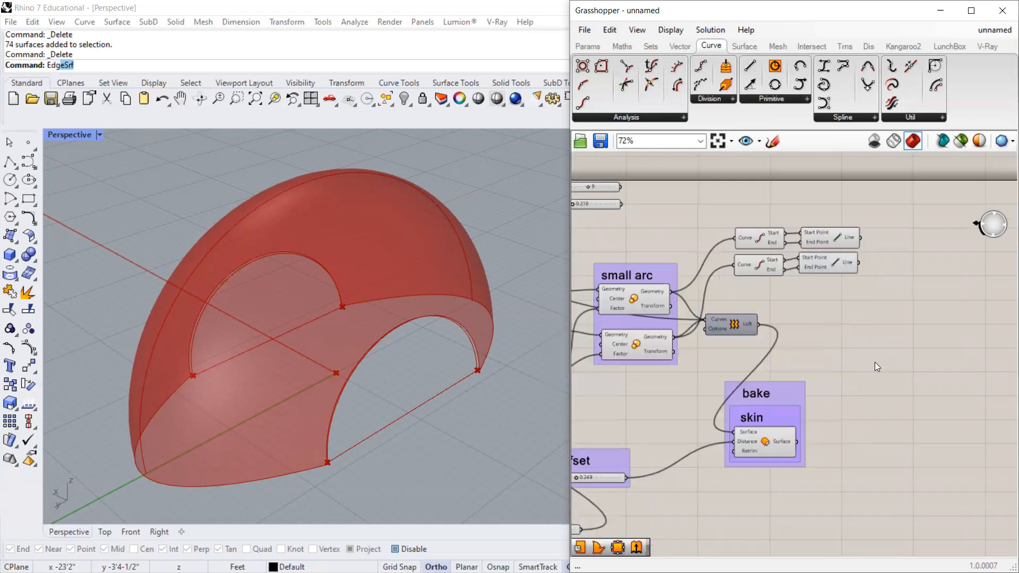
Add an Edges from Faces component to the empty canvas area beside the Loft and bake group.
double_click(873, 363)
type("ed")
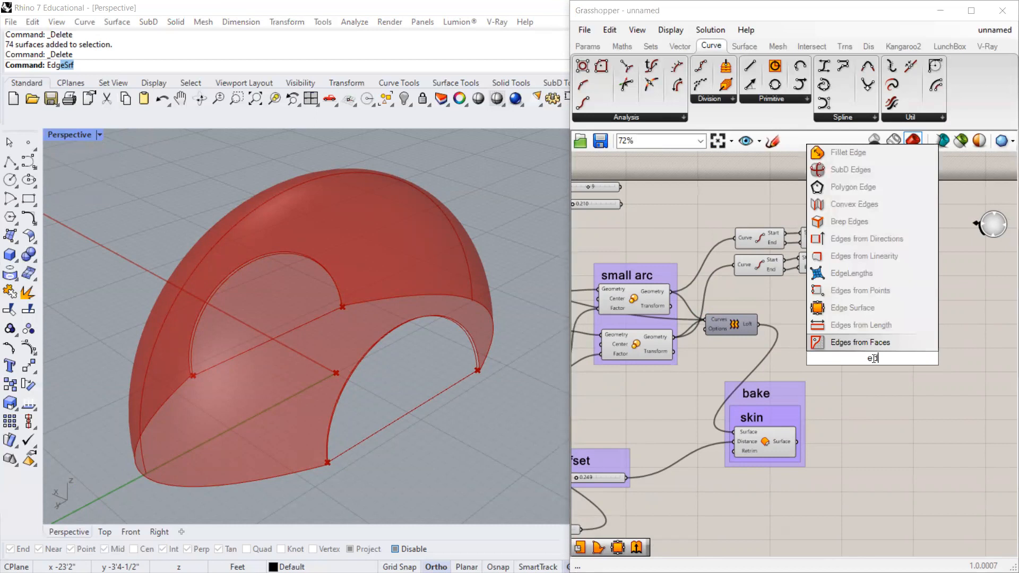
left_click(875, 342)
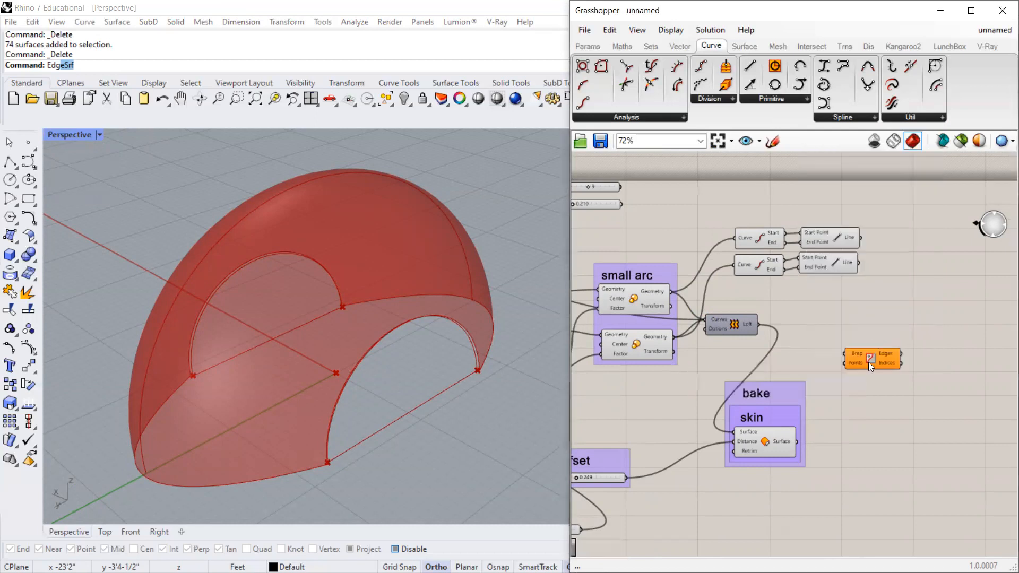
Search the component library for "dup edge".
double_click(866, 375)
type("dup")
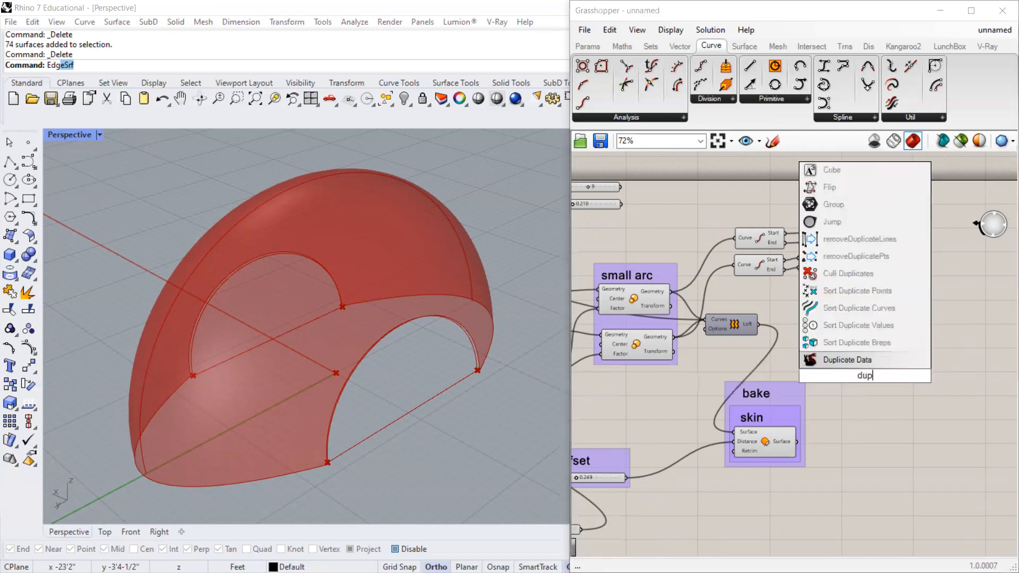
type(" edge")
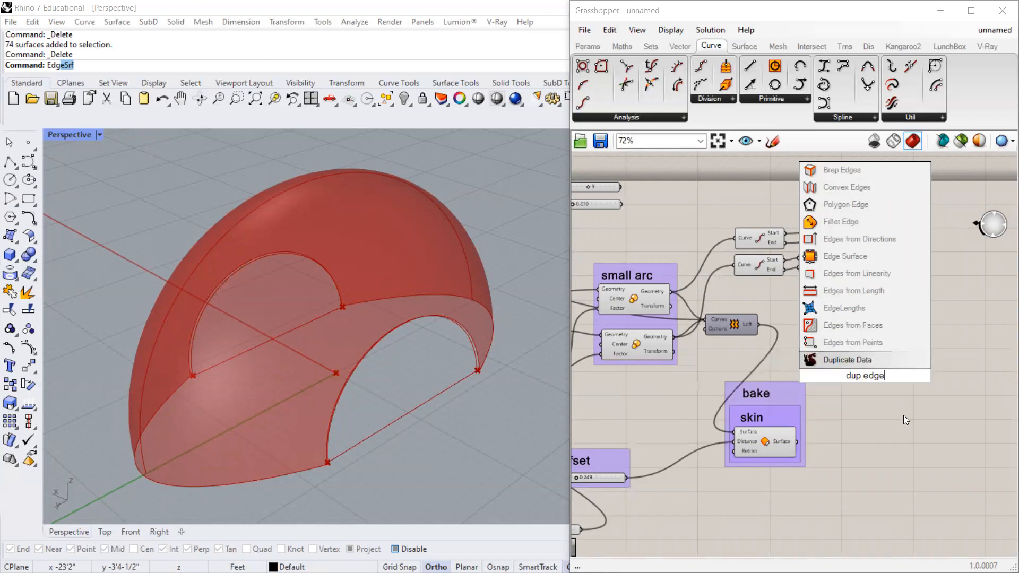
left_click(856, 327)
Position the Edges from Faces component beside the Loft and connect the Loft output to its Brep input.
scroll(858, 330, "up", 4)
left_click_drag(868, 332, 875, 369)
scroll(870, 366, "down", 2)
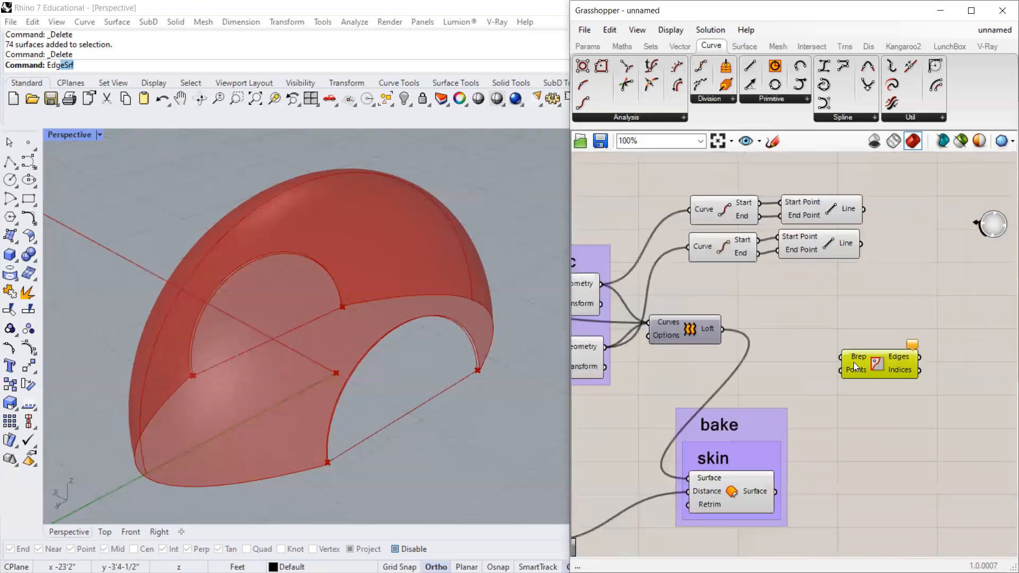
left_click_drag(724, 329, 892, 362)
scroll(891, 362, "up", 2)
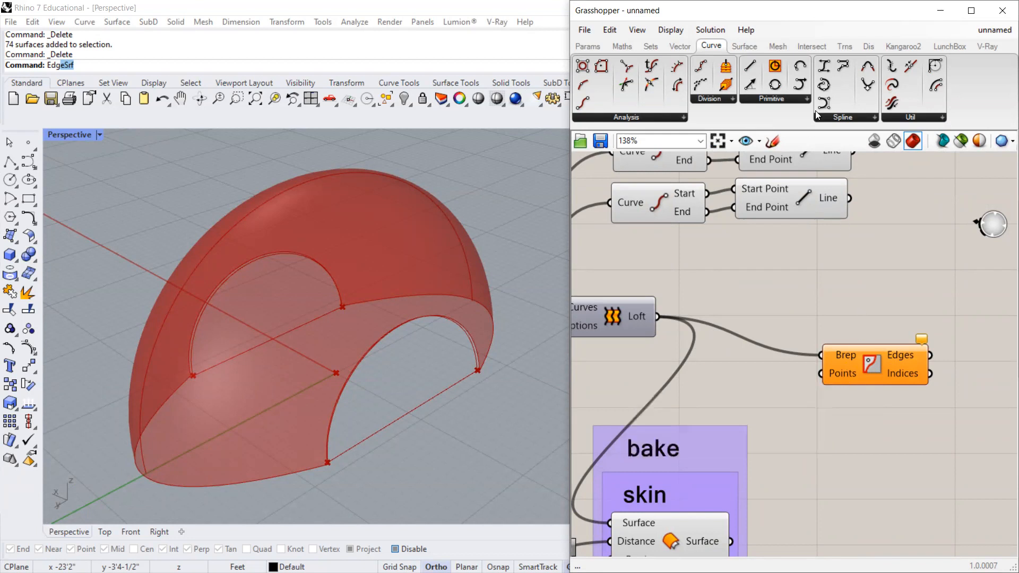
left_click(743, 46)
left_click(807, 100)
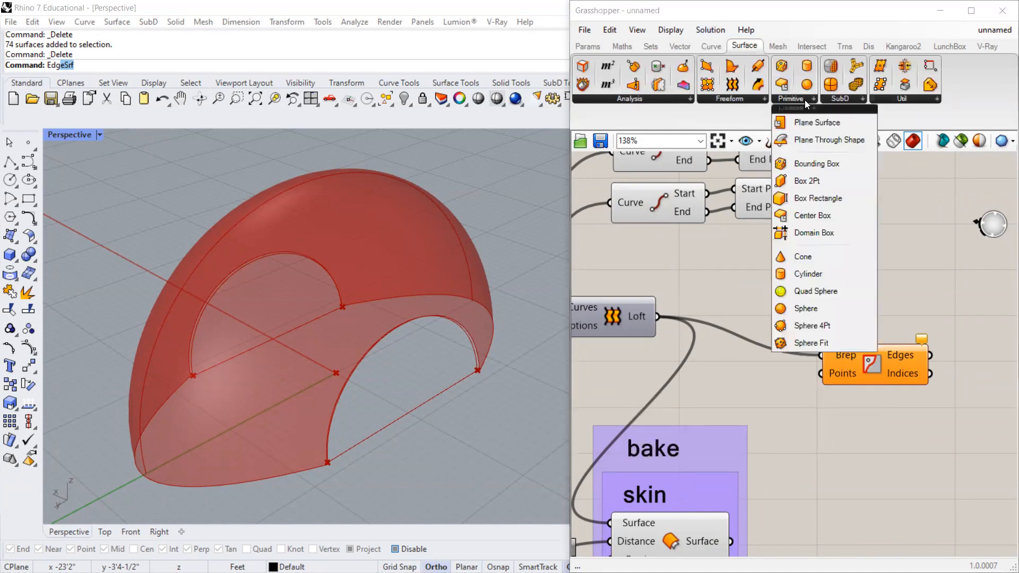
left_click(635, 99)
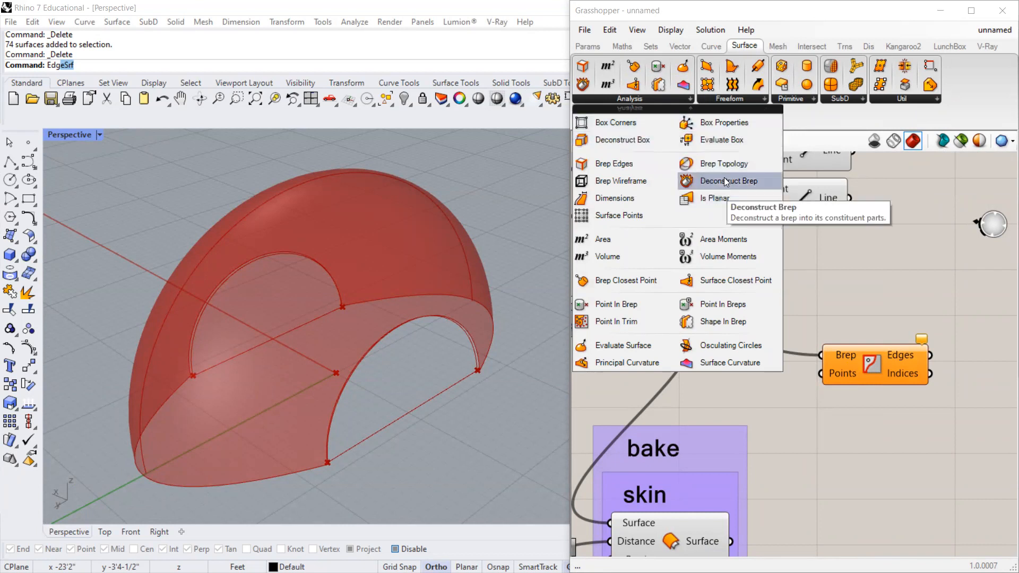
Add a Panel fed by the Loft output and place it above the Edges from Faces component.
double_click(770, 300)
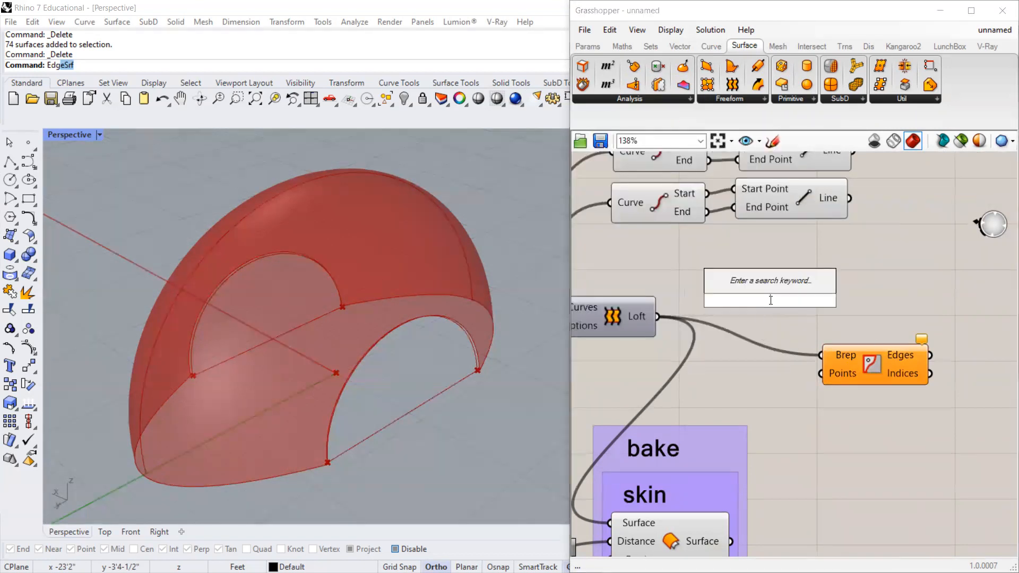
type("panel")
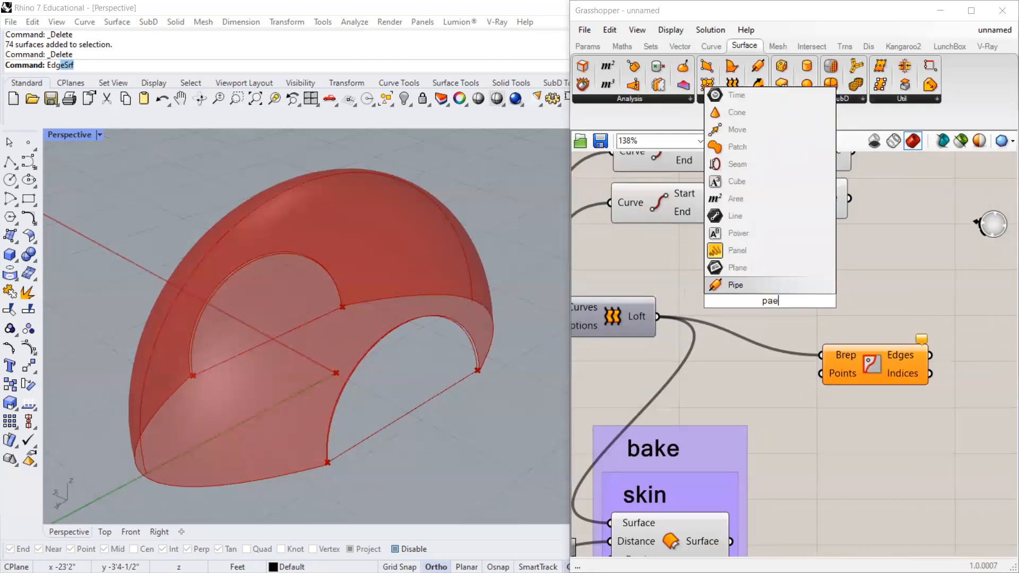
key("Return")
left_click_drag(657, 317, 694, 300)
left_click_drag(806, 295, 879, 271)
left_click_drag(907, 364, 895, 366)
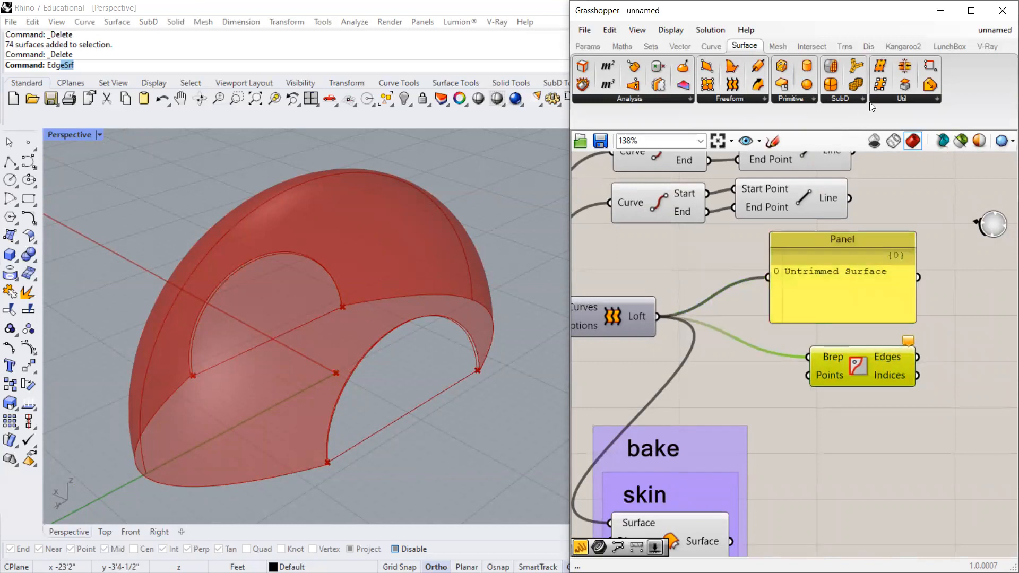
Read the descriptions of the brep edge selection components and check the warning on Edges from Faces.
left_click(887, 101)
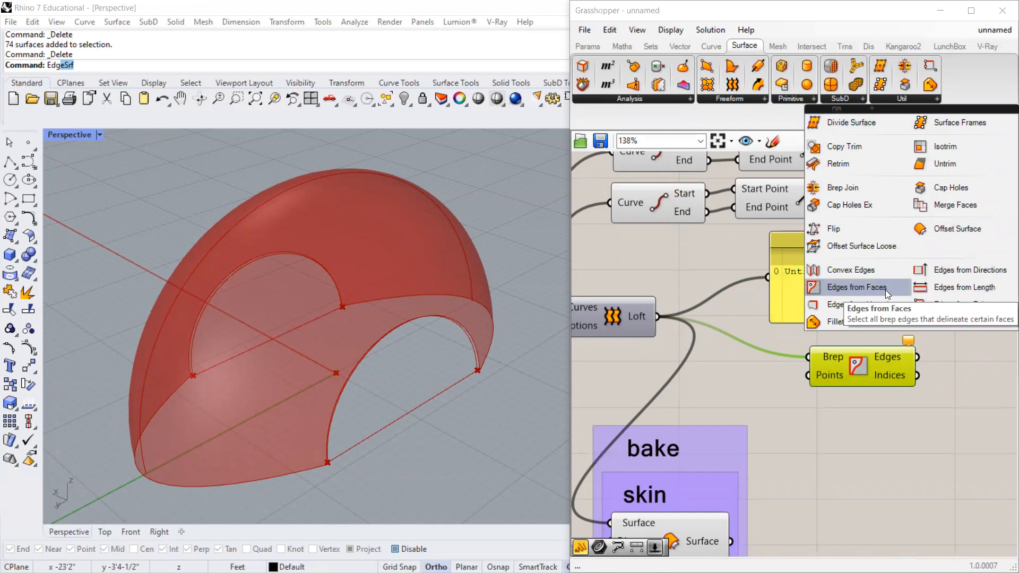
scroll(713, 221, "down", 2)
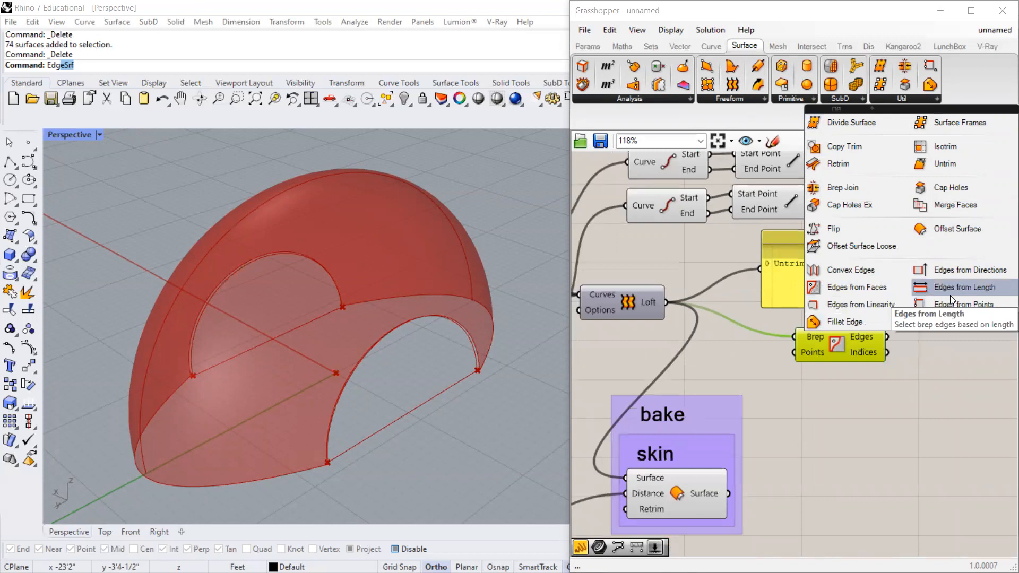
left_click(817, 376)
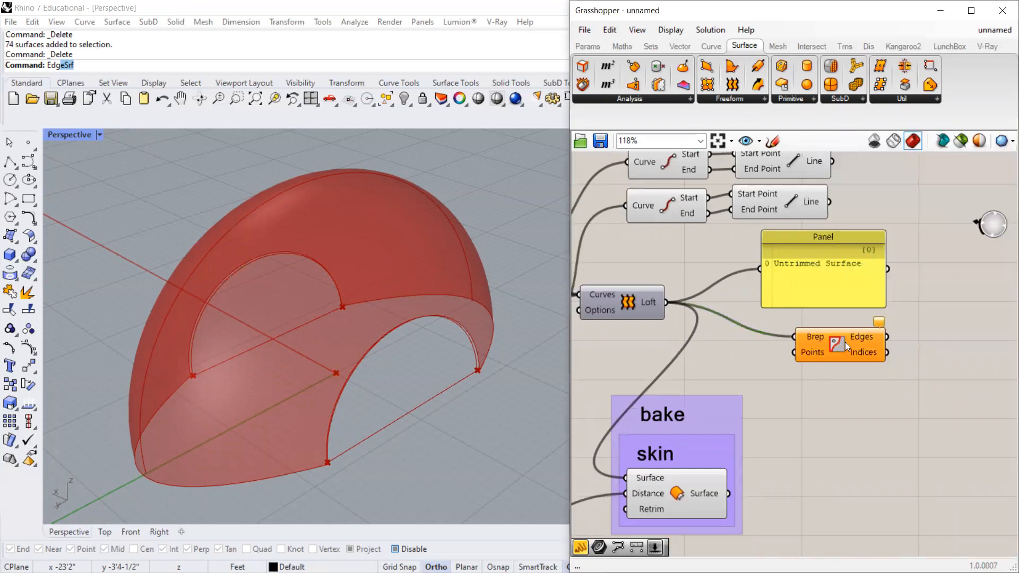
mouse_move(877, 320)
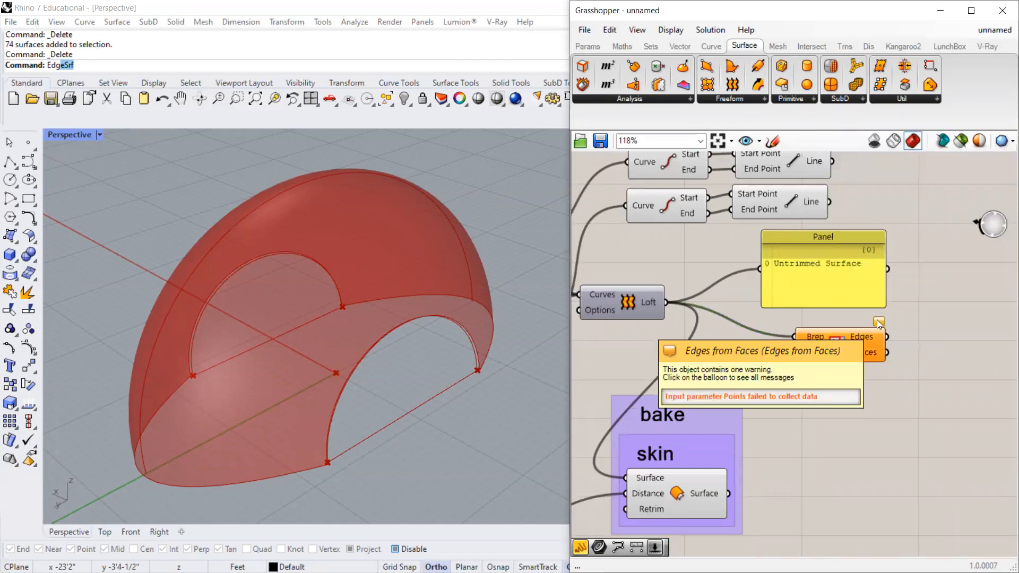
mouse_move(810, 351)
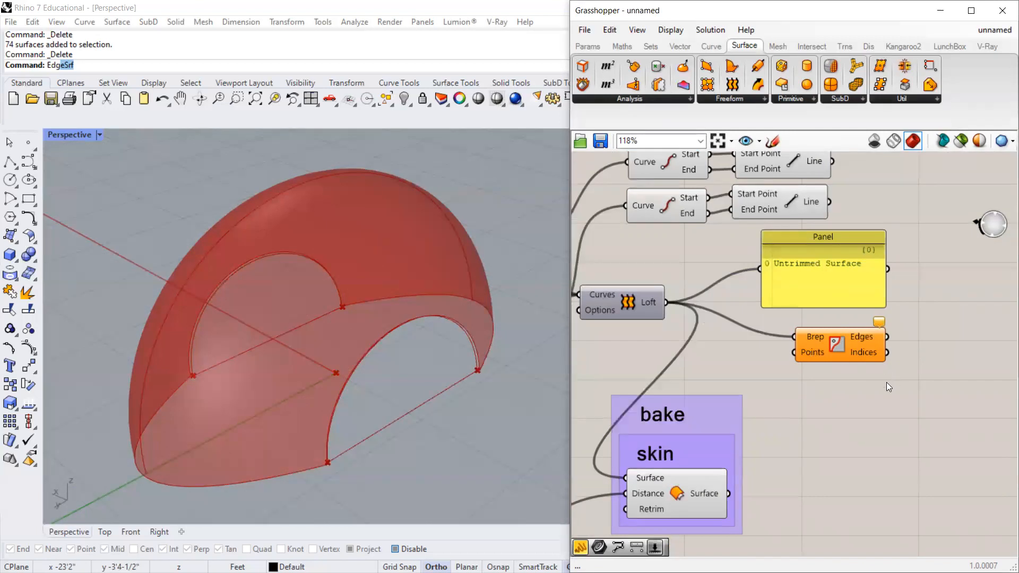
Connect the Start output of the upper End Points component to the Points input of Edges from Faces.
scroll(897, 348, "down", 2)
scroll(747, 334, "up", 2)
left_click_drag(727, 316, 733, 323)
right_click_drag(883, 354, 1010, 363)
left_click(686, 338)
scroll(765, 339, "down", 1)
scroll(765, 343, "down", 1)
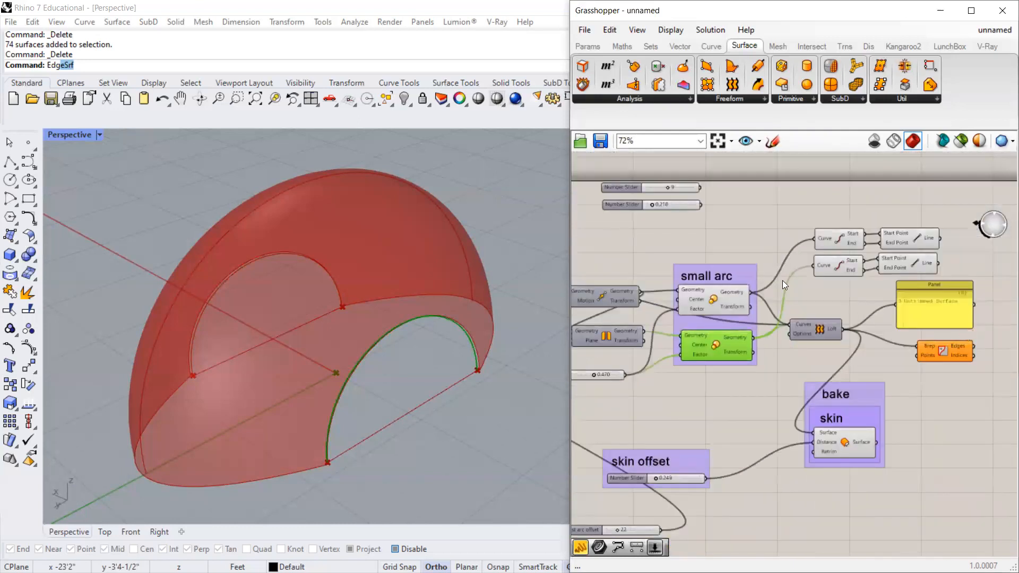
left_click(850, 236)
scroll(921, 333, "up", 2)
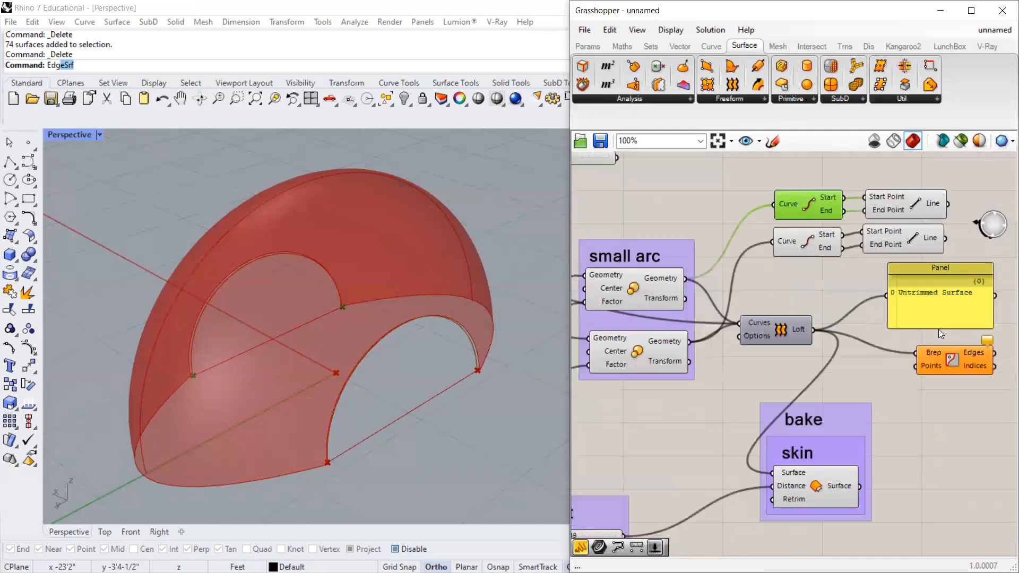
scroll(671, 338, "down", 1)
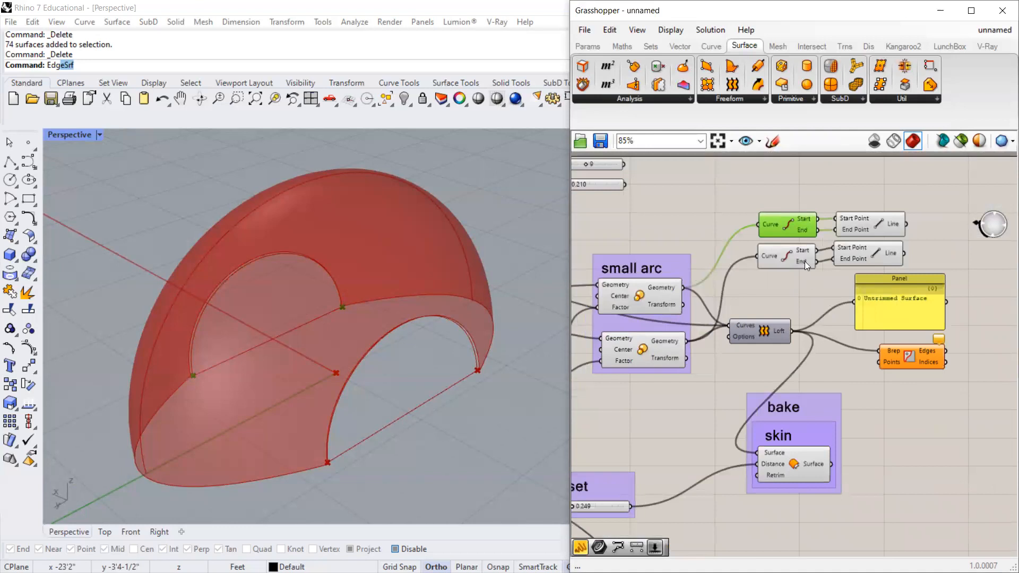
left_click_drag(817, 218, 878, 362)
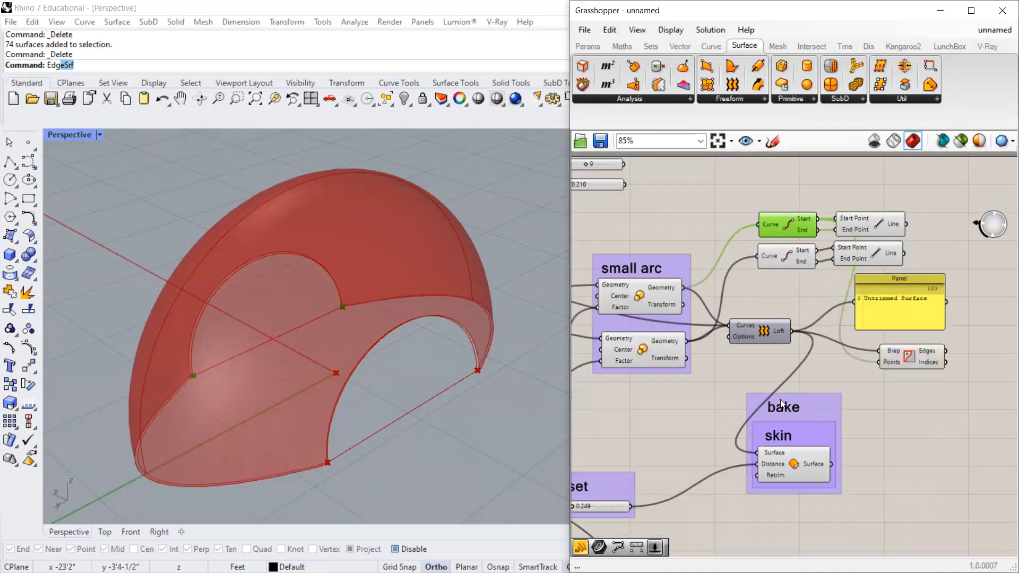
Select Edges from Faces and inspect its output edges around the shell openings and base in the Perspective viewport.
left_click(919, 354)
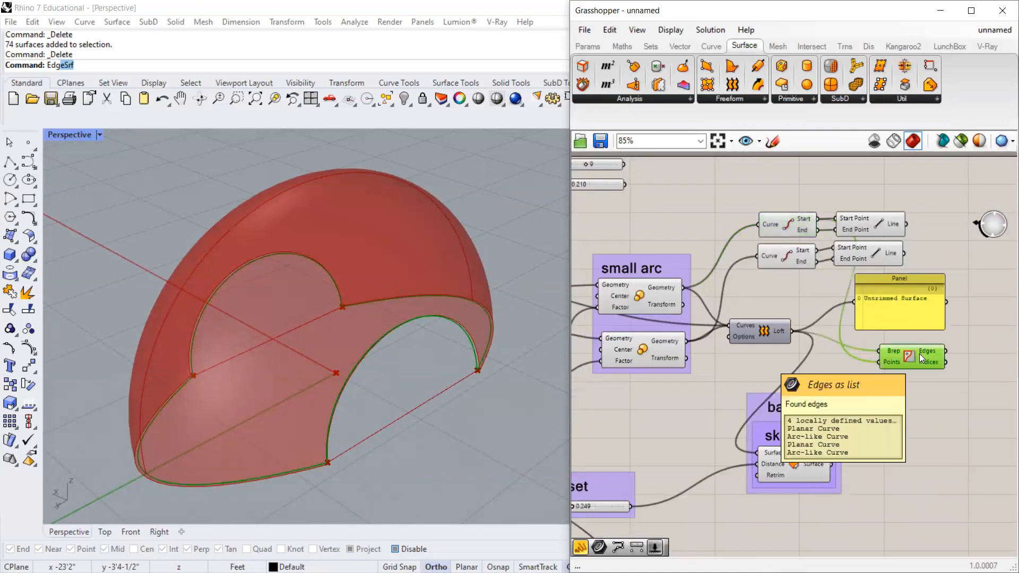
scroll(205, 379, "up", 4)
scroll(206, 379, "down", 4)
right_click_drag(262, 381, 257, 383)
scroll(151, 366, "up", 4)
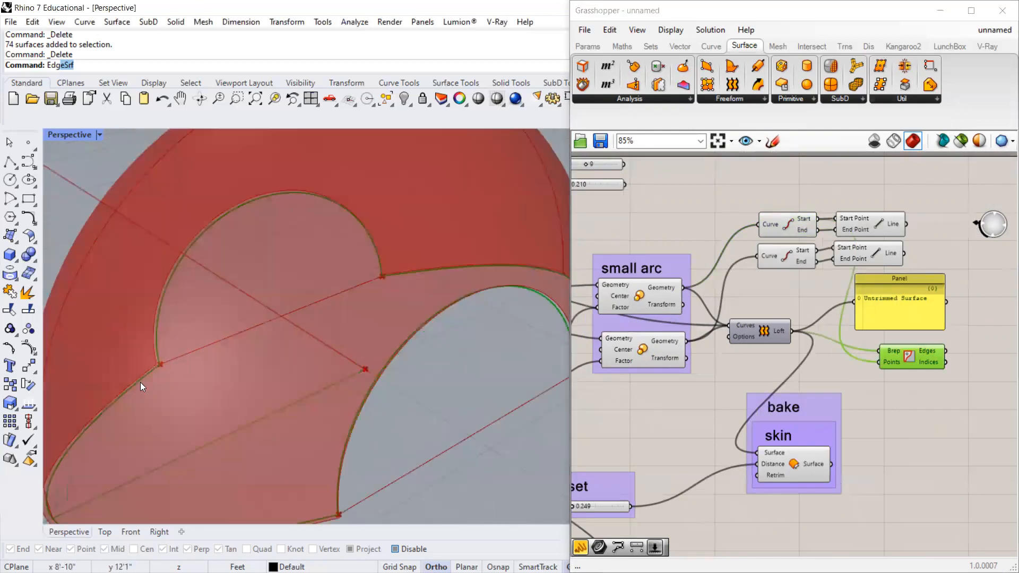
scroll(140, 382, "down", 5)
scroll(220, 387, "up", 2)
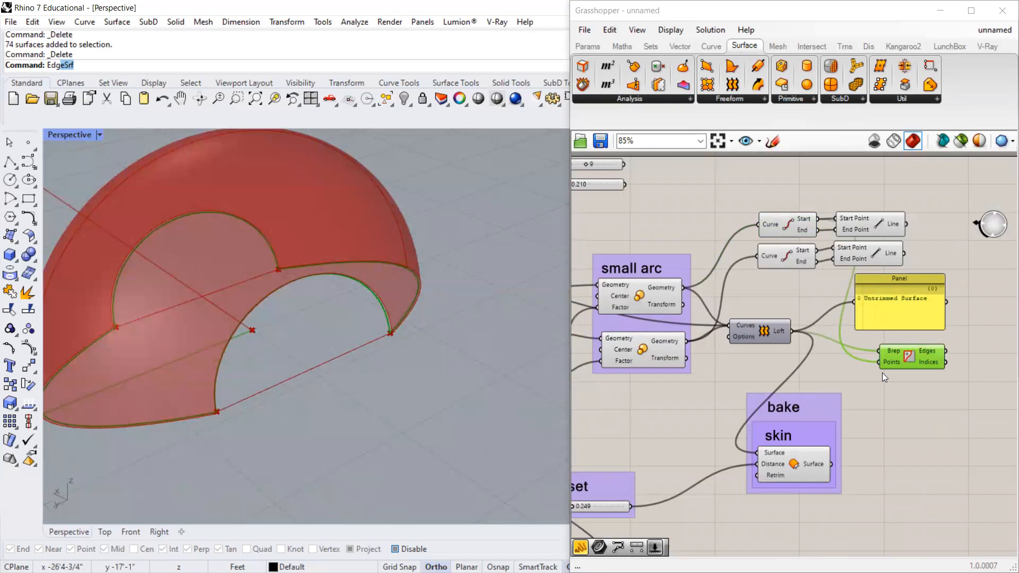
Move the Panel beyond Edges from Faces and feed it the Edges output in place of the Loft.
left_click(902, 363)
left_click_drag(902, 362, 882, 372)
left_click_drag(902, 310, 1018, 347)
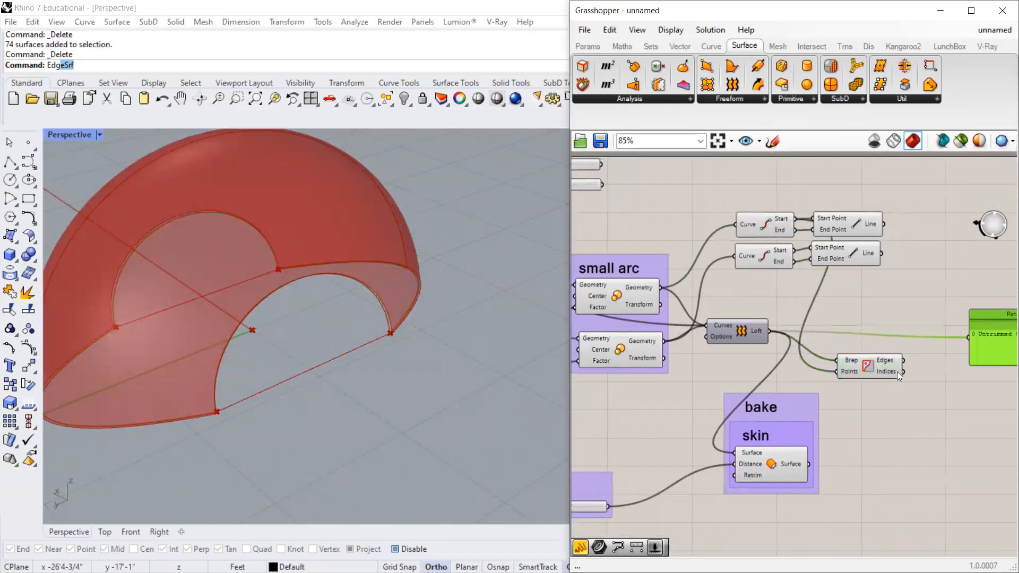
left_click_drag(905, 361, 935, 337)
scroll(763, 356, "down", 2)
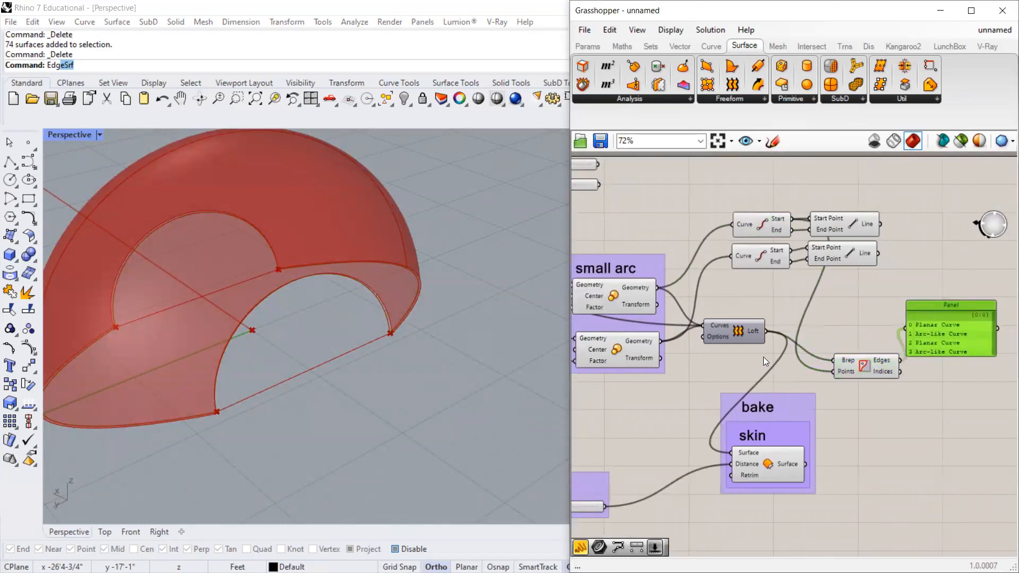
Fine-tune the Panel's placement directly beside the Edges output of Edges from Faces.
scroll(872, 333, "up", 2)
scroll(888, 331, "up", 1)
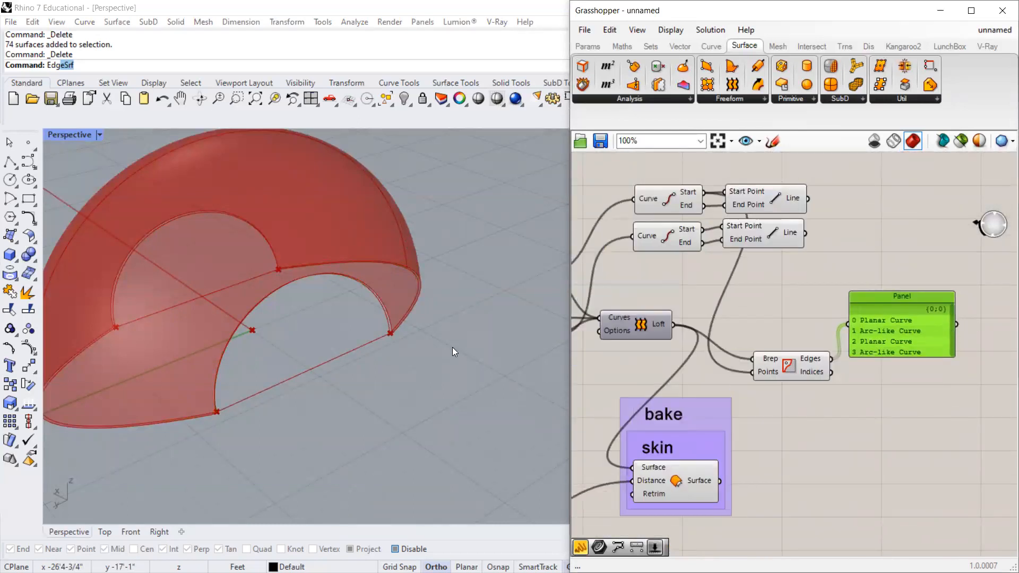
left_click_drag(873, 349, 878, 359)
right_click_drag(237, 333, 147, 370)
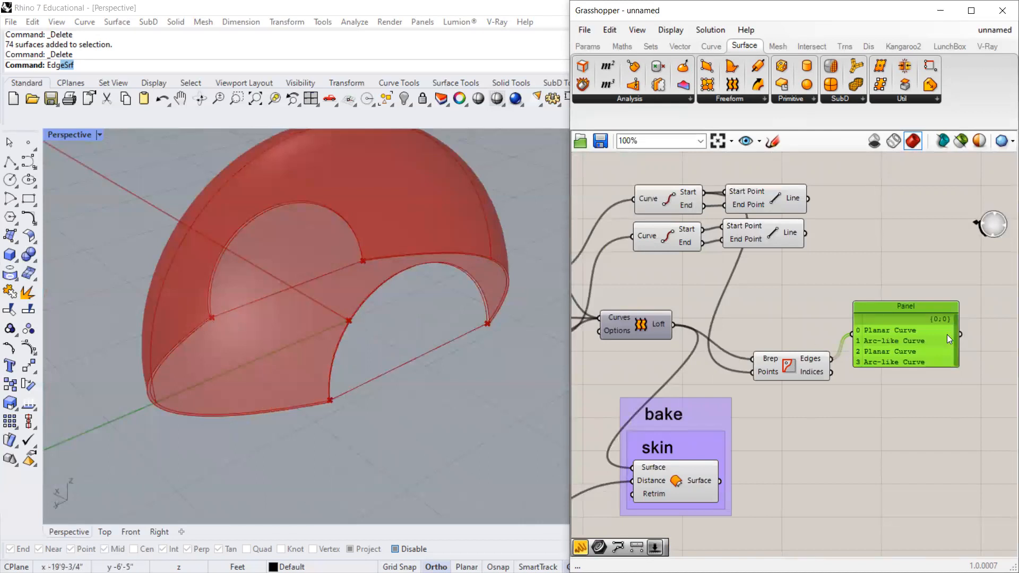
left_click_drag(902, 351, 889, 374)
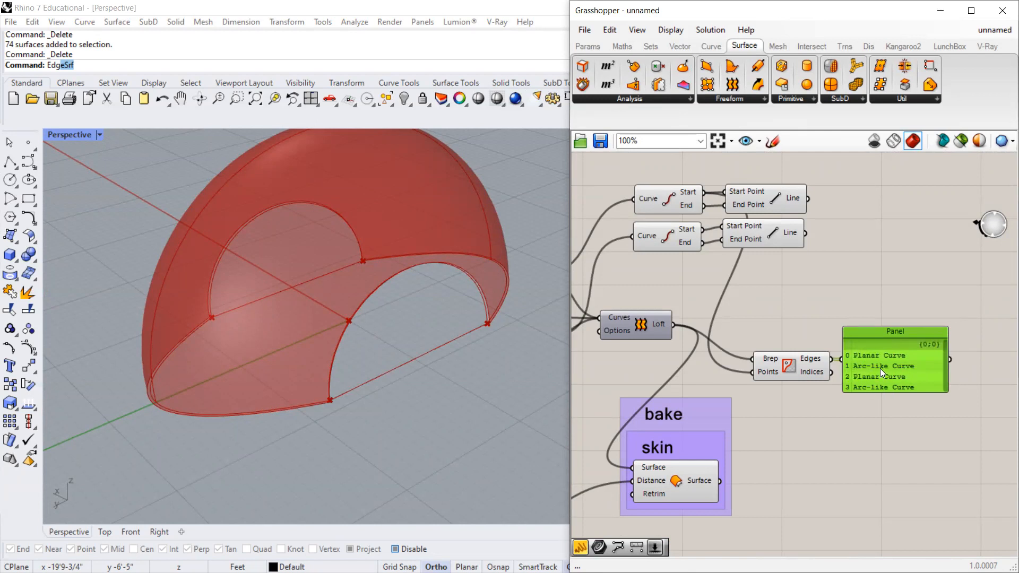
left_click_drag(897, 368, 897, 361)
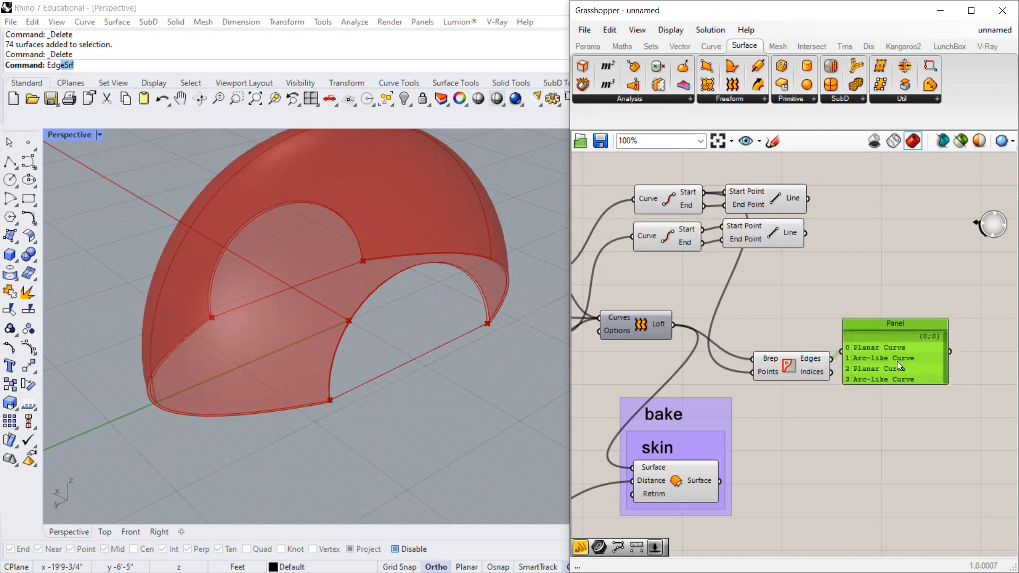
left_click_drag(875, 363, 873, 367)
Highlight the Edges from Faces result again and compare its curves with the whole shell.
left_click(780, 364)
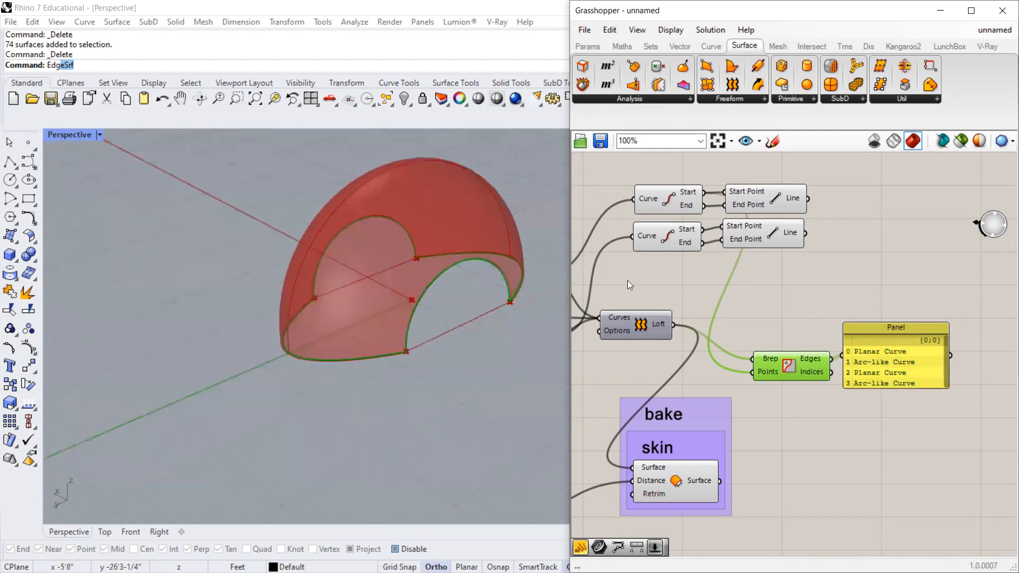
scroll(356, 259, "up", 2)
scroll(222, 340, "down", 4)
scroll(221, 337, "up", 2)
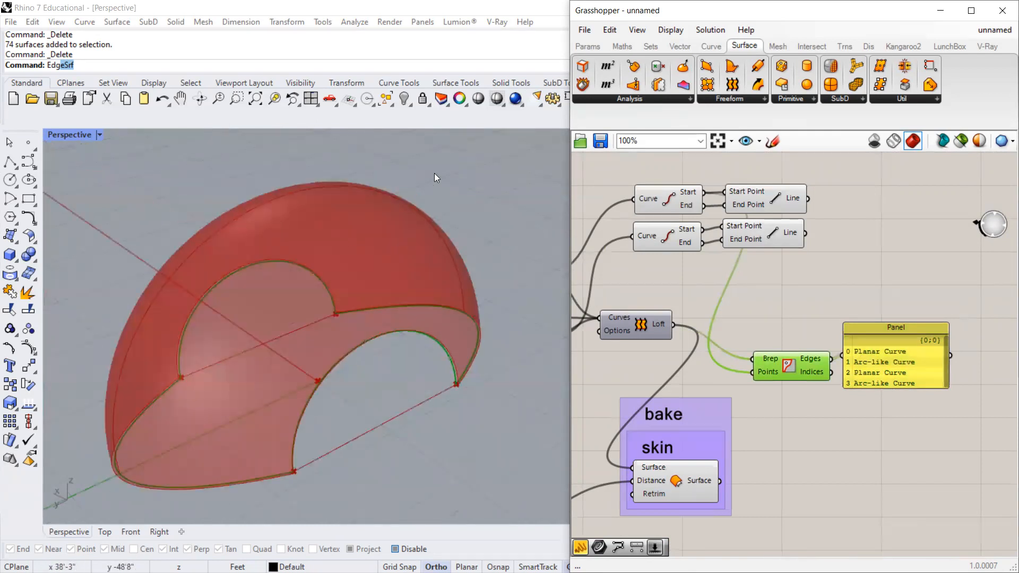
Deselect Edges from Faces and shift the Panel slightly higher beside its Edges output.
left_click_drag(907, 290, 763, 351)
left_click(738, 392)
scroll(711, 420, "down", 2)
scroll(837, 386, "up", 1)
left_click_drag(825, 347, 828, 327)
Place an Item Index component on the empty canvas below the Panel.
double_click(820, 417)
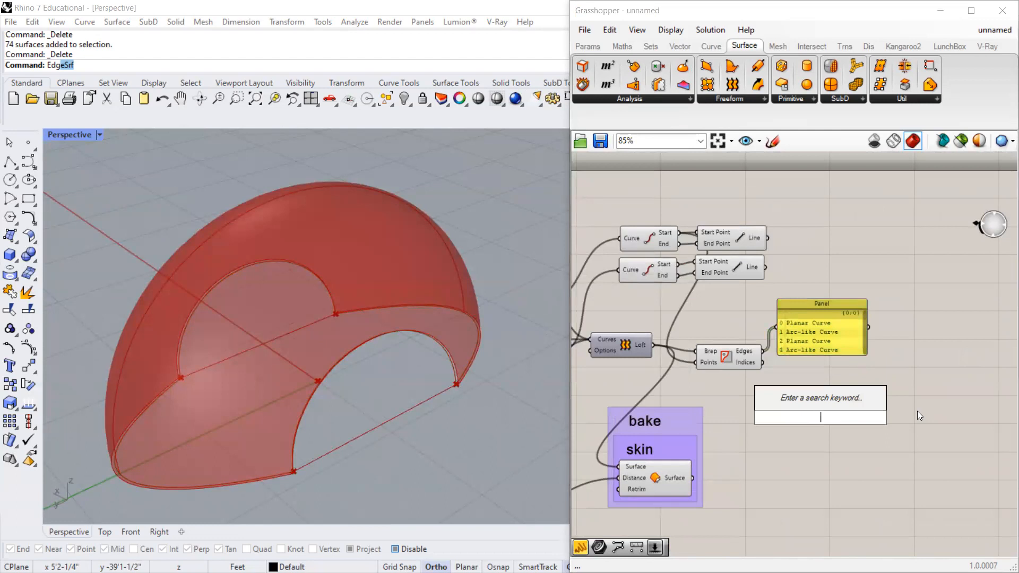
left_click(650, 47)
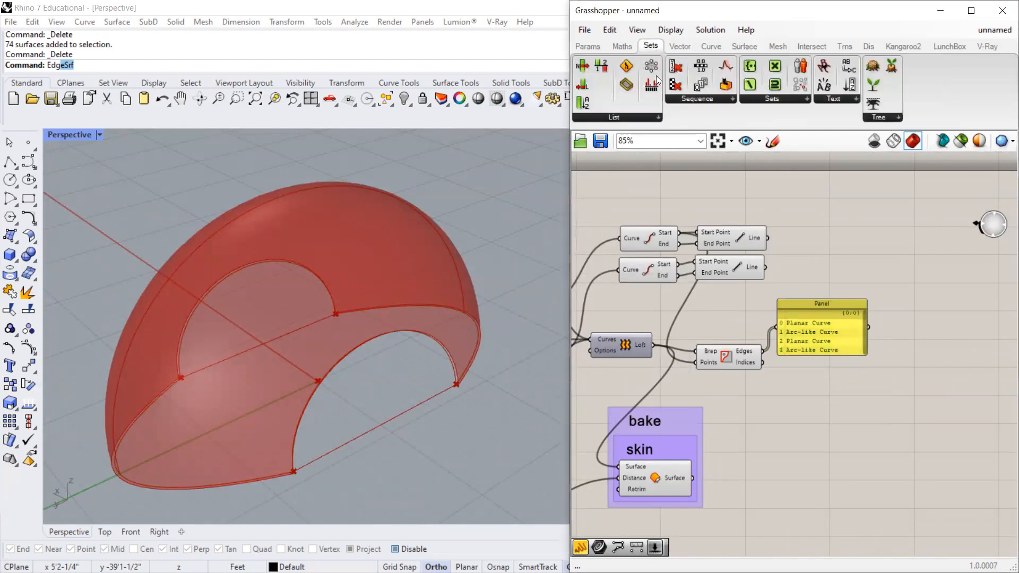
left_click(646, 117)
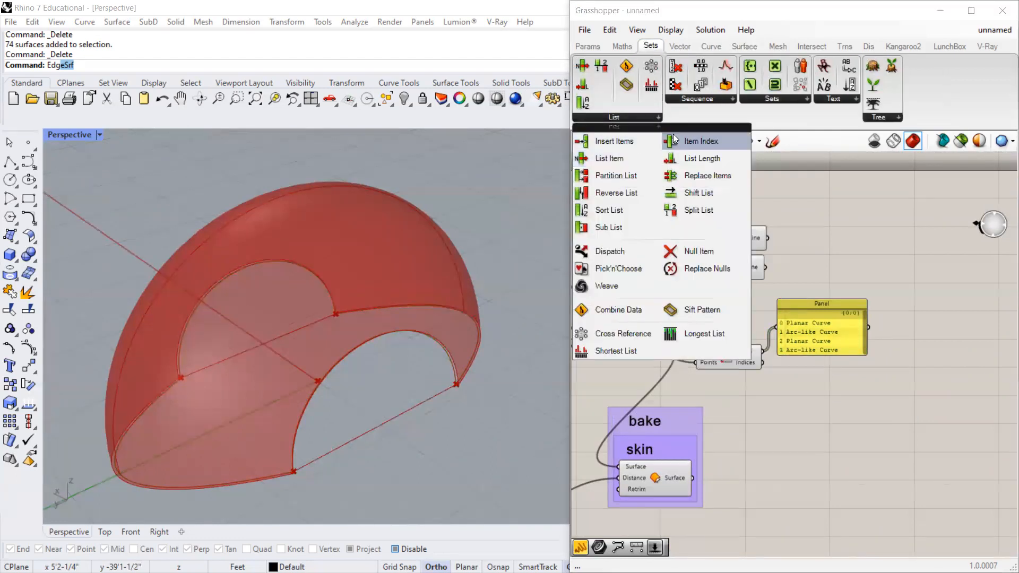
left_click_drag(673, 141, 846, 420)
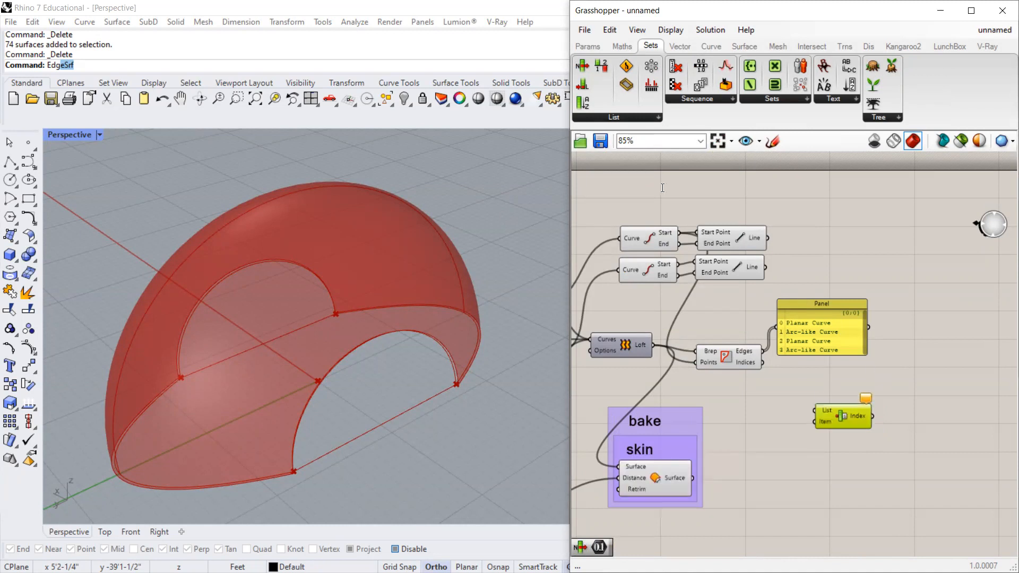
Add a List Item component beside the Panel and delete the Item Index component.
left_click(615, 116)
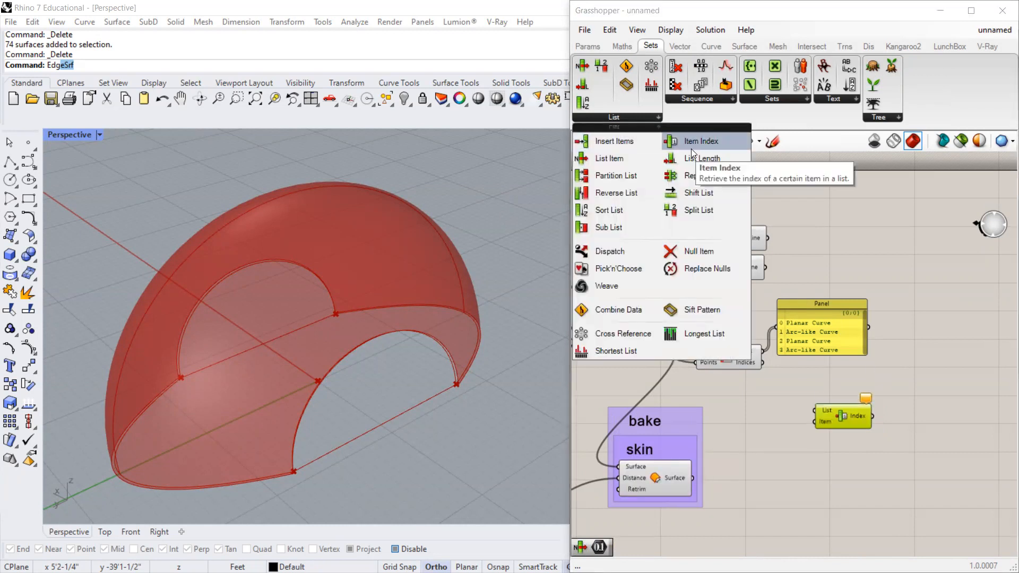
left_click_drag(601, 158, 913, 387)
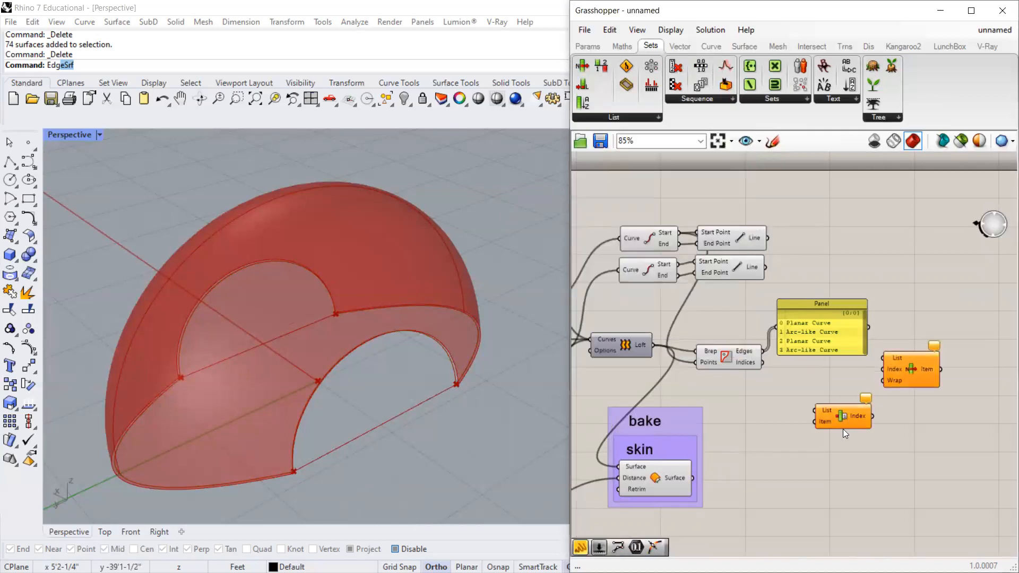
left_click(824, 427)
key("Delete")
Move the Panel up and connect its output to the List input of List Item.
left_click(817, 309)
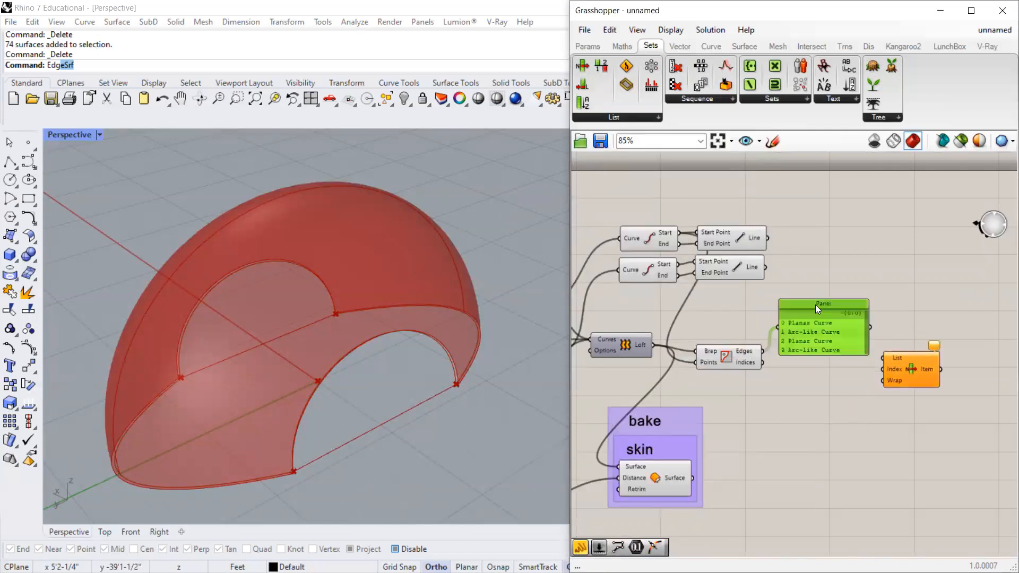
left_click_drag(816, 308, 809, 286)
left_click_drag(868, 346, 884, 360)
scroll(908, 351, "up", 3)
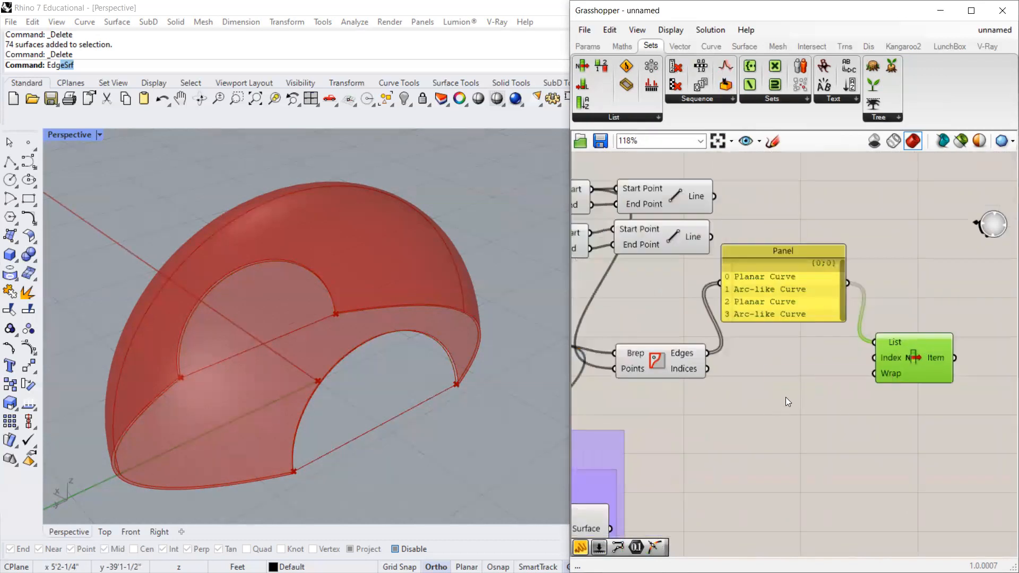
scroll(828, 306, "up", 1)
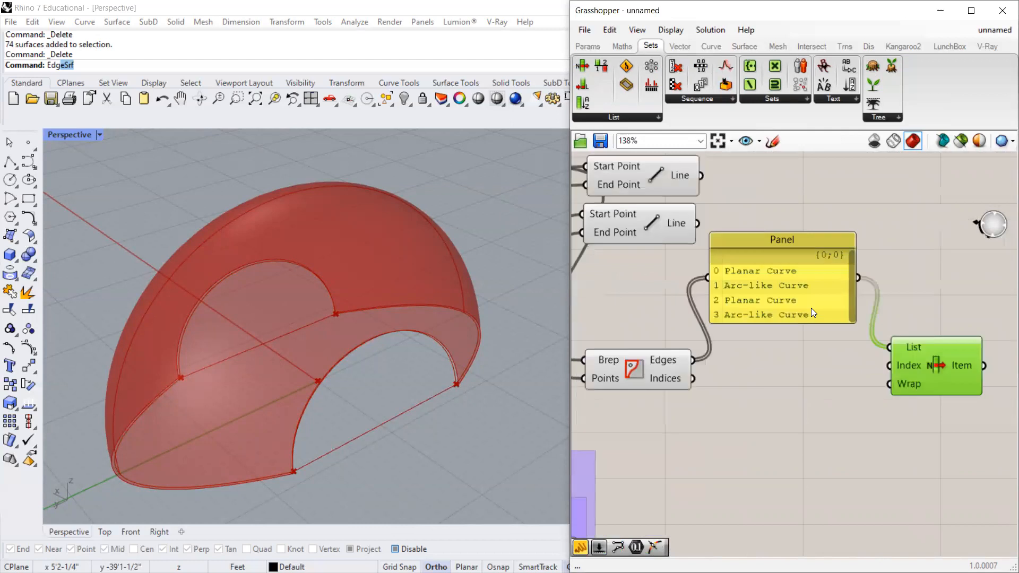
Add a Number Slider below the Panel with integer rounding and a maximum of 4.
double_click(779, 381)
type("number")
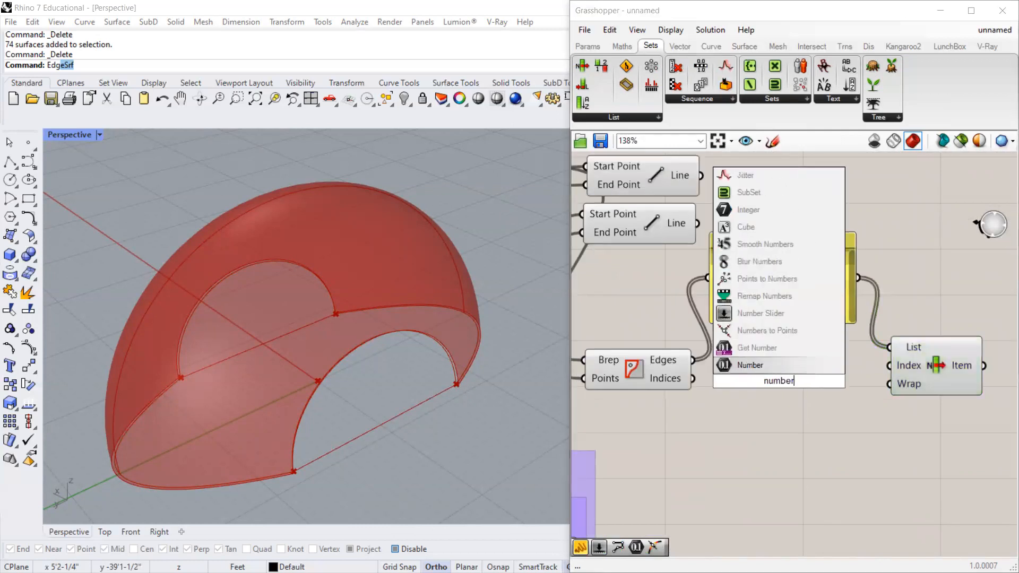
left_click(764, 312)
double_click(716, 379)
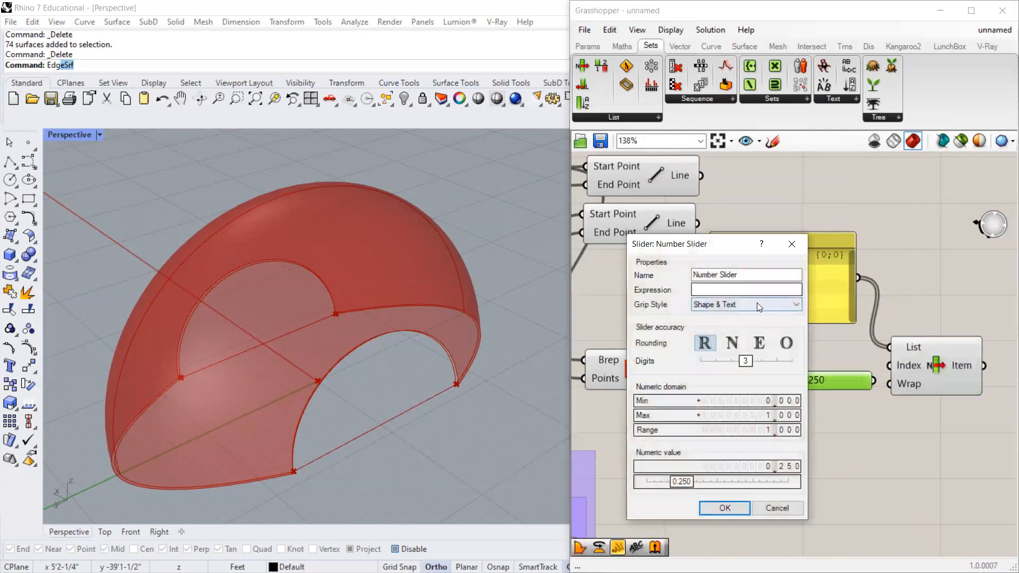
double_click(785, 416)
type("4")
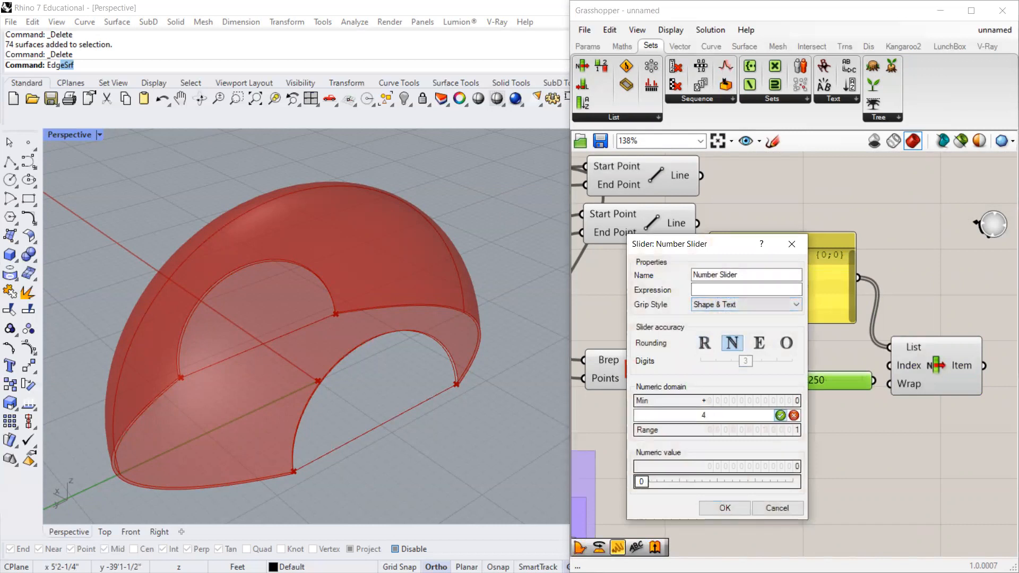
key("Return")
left_click(725, 508)
Connect the Number Slider to List Item's Index input and set the slider to 1.
left_click_drag(819, 379, 858, 426)
left_click(934, 372)
scroll(726, 361, "down", 2)
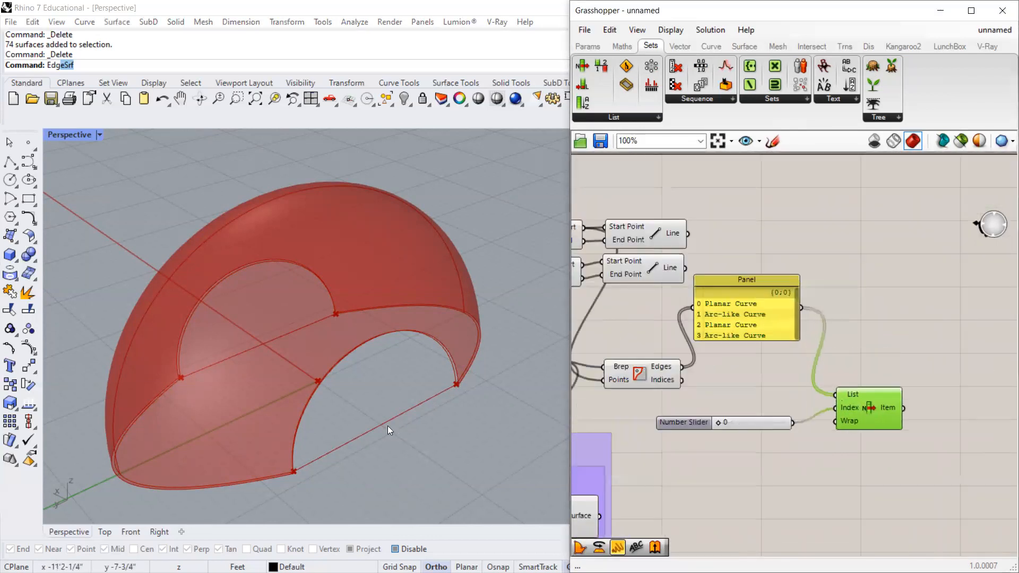
scroll(325, 431, "up", 4)
left_click(398, 378)
scroll(403, 375, "down", 4)
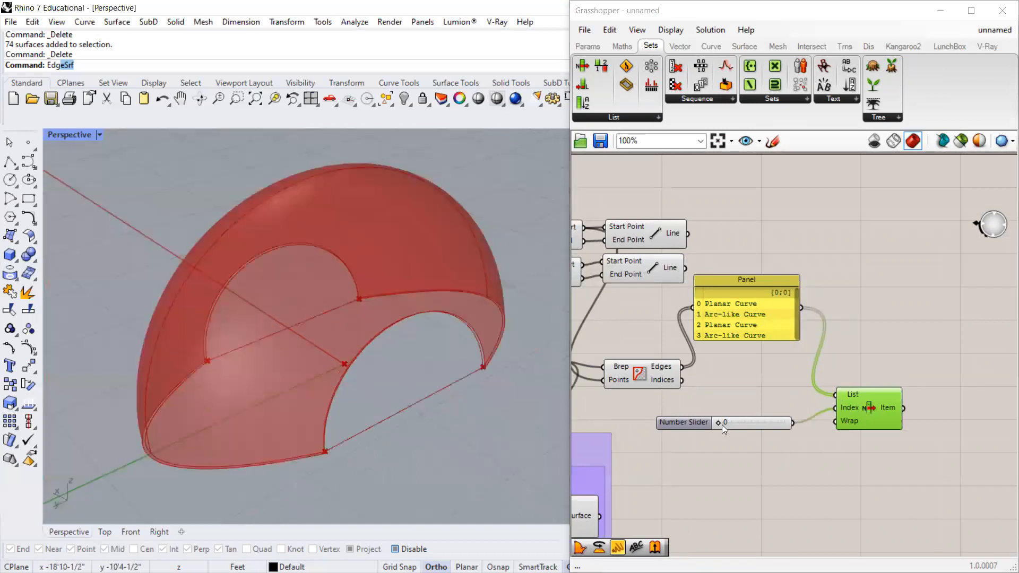
left_click(720, 425)
left_click_drag(721, 423, 735, 422)
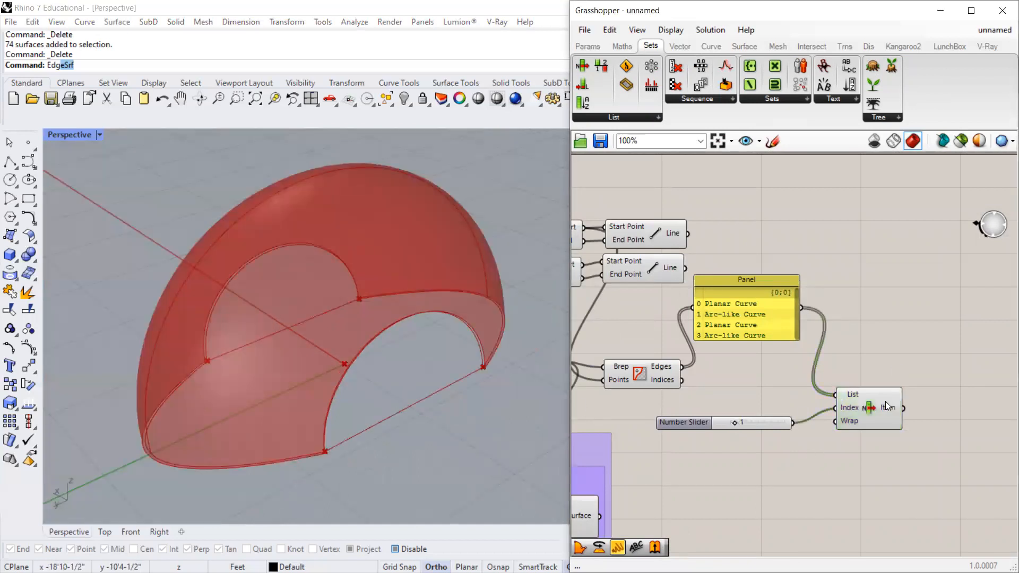
scroll(333, 322, "up", 2)
scroll(333, 322, "down", 4)
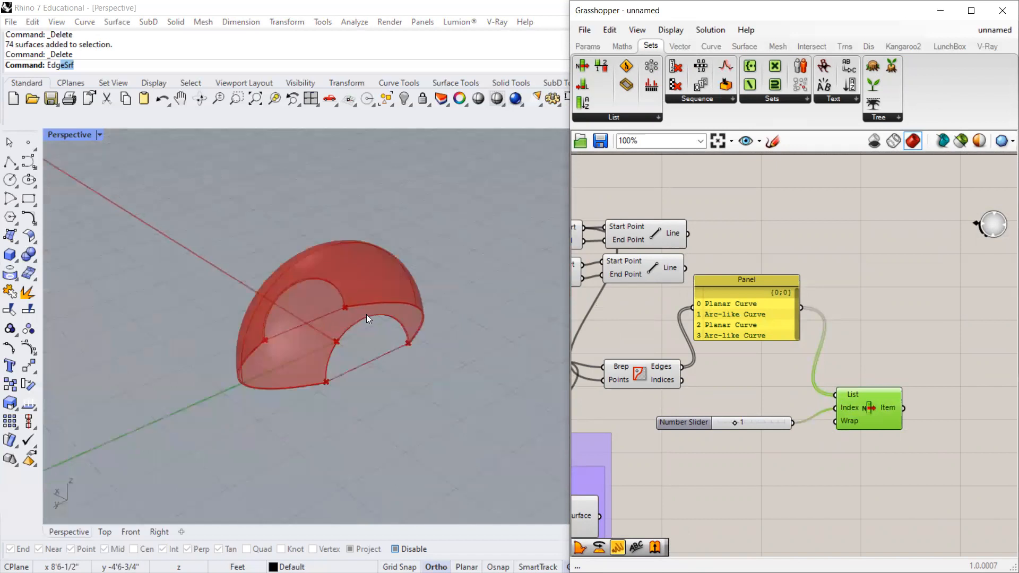
Move the Panel closer to List Item and turn off the preview of Edges from Faces.
left_click_drag(783, 302, 798, 325)
left_click(643, 373)
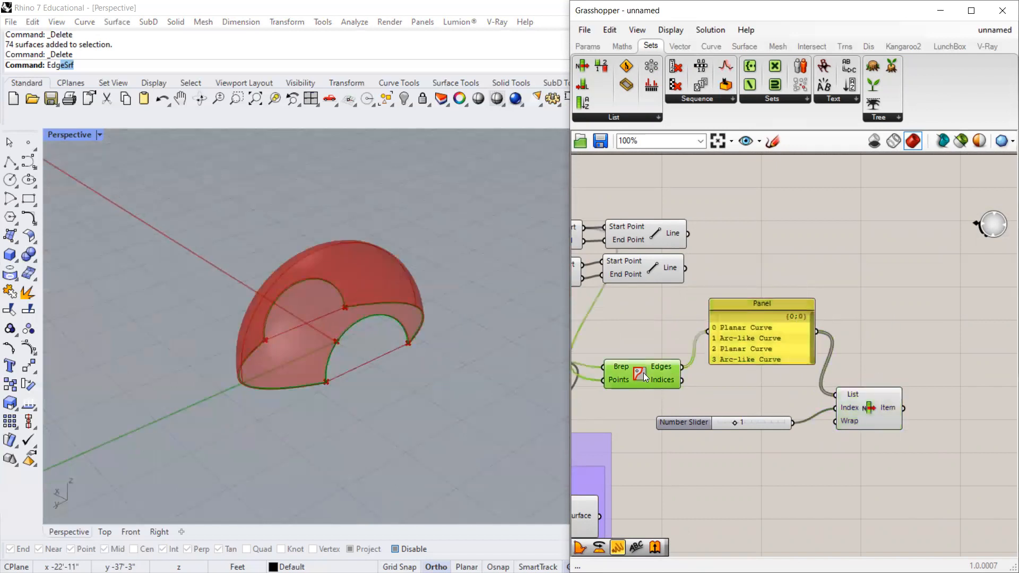
right_click(642, 372)
left_click(679, 398)
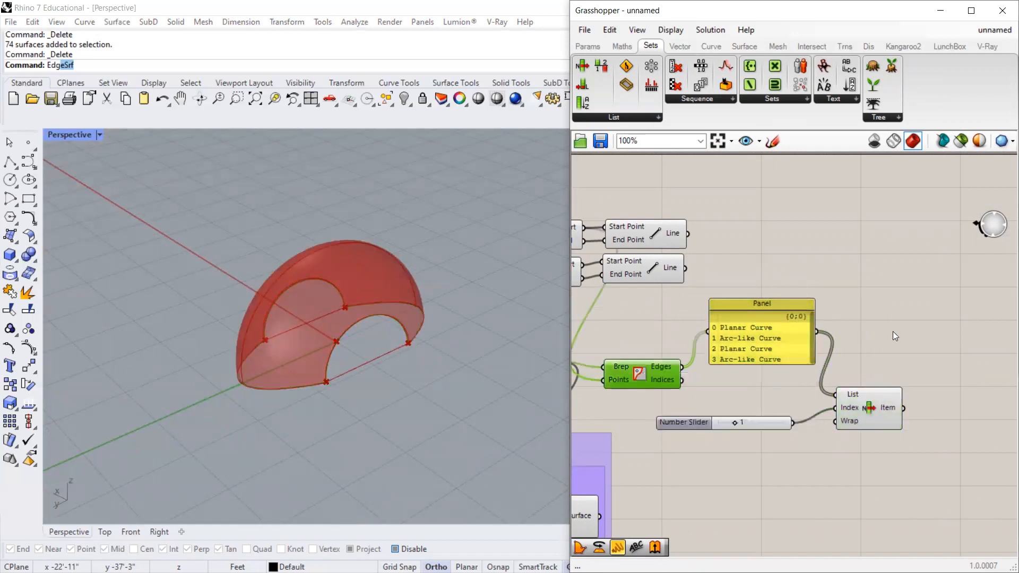
left_click(866, 412)
scroll(325, 355, "up", 2)
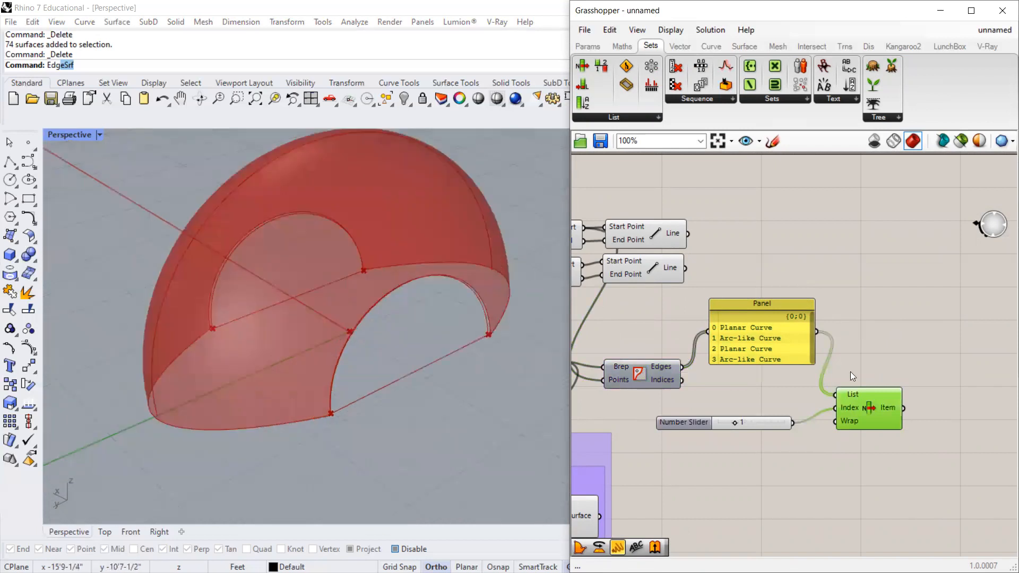
Duplicate the Panel beyond List Item and feed the copy from the Item output.
left_click(763, 329)
left_click_drag(763, 330, 1002, 384, "alt")
left_click_drag(890, 407, 915, 381)
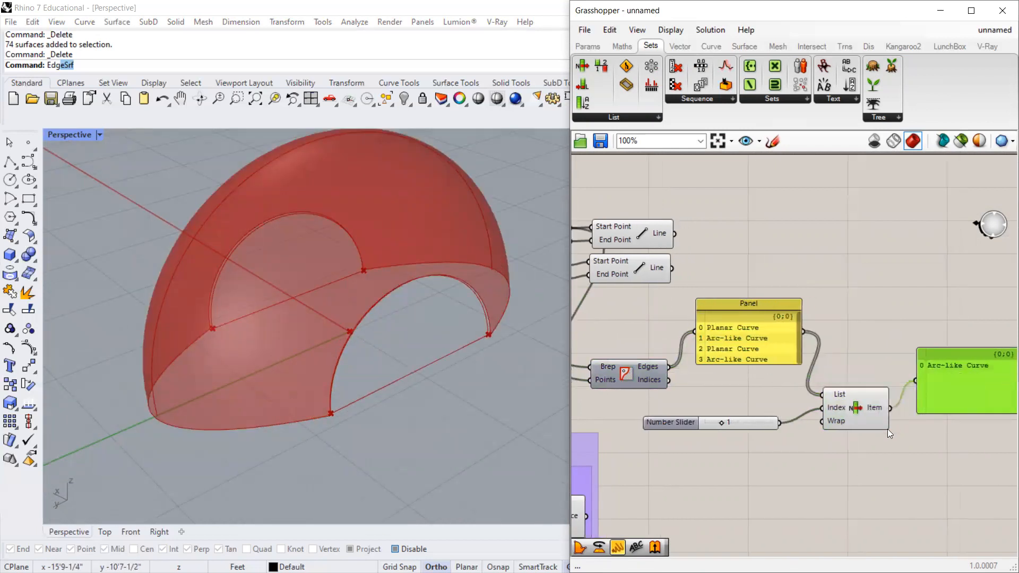
left_click(880, 315)
Try feeding List Item's output into a new Curve parameter and remove that parameter again.
left_click(587, 46)
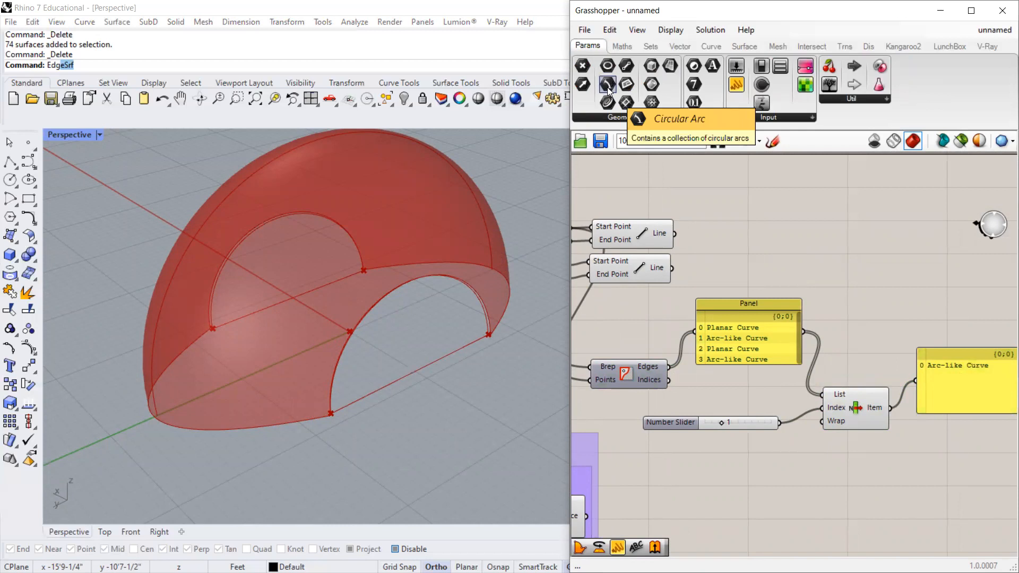
left_click_drag(607, 101, 990, 468)
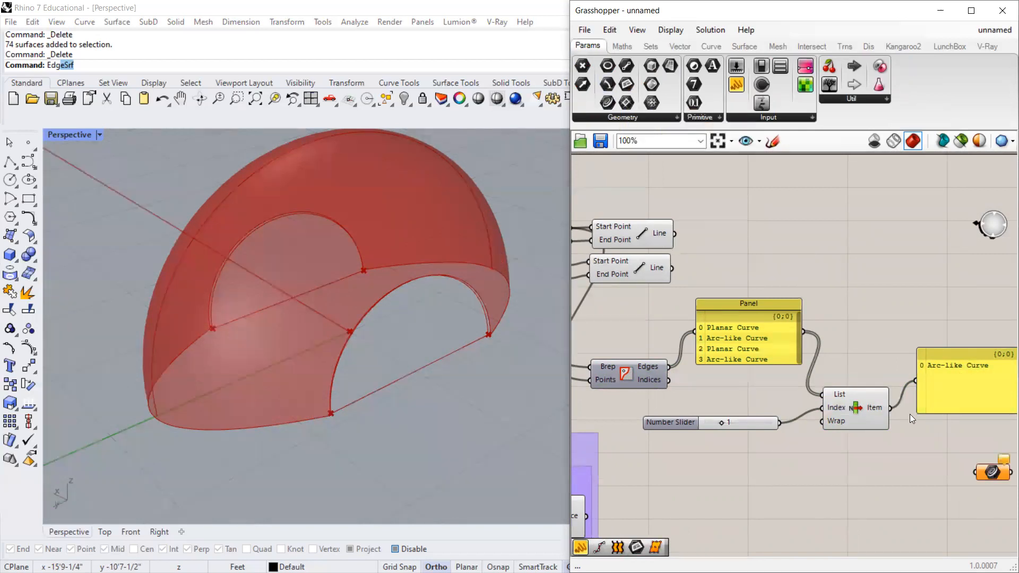
left_click_drag(890, 408, 986, 472)
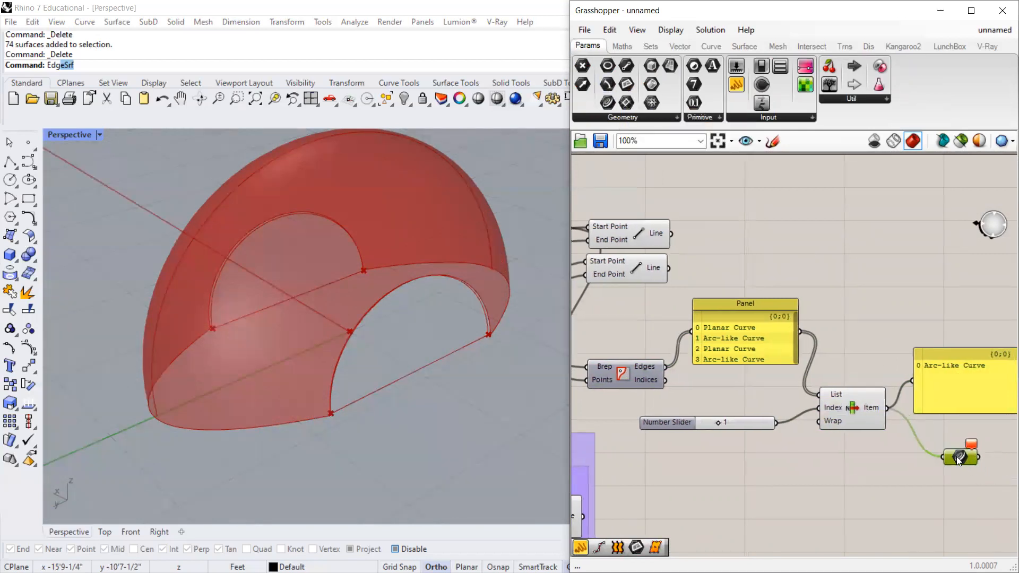
key("Delete")
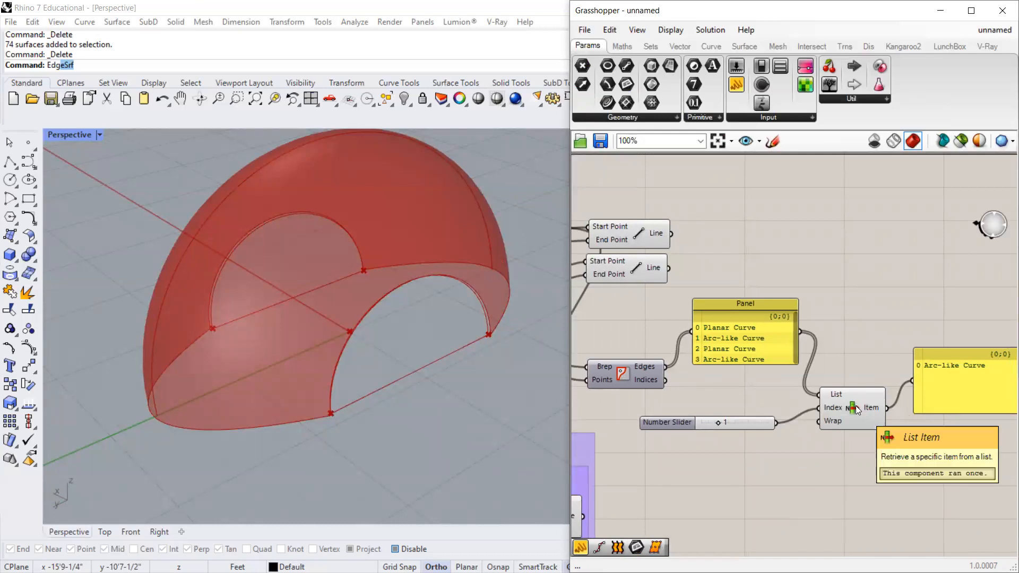
Reposition the second Panel directly beside the Item output of List Item.
left_click_drag(963, 378, 957, 389)
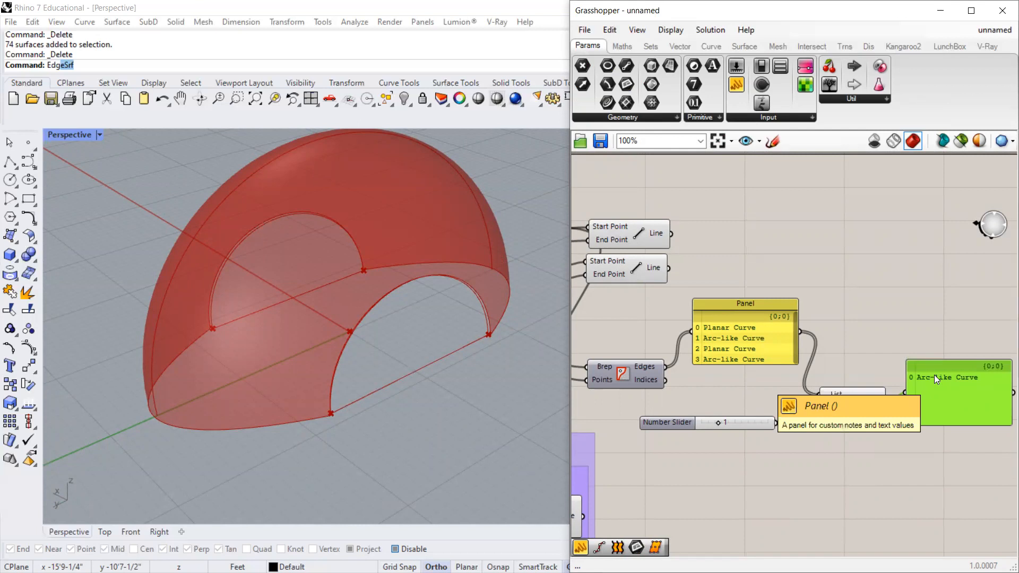
left_click_drag(935, 375, 934, 357)
left_click(880, 325)
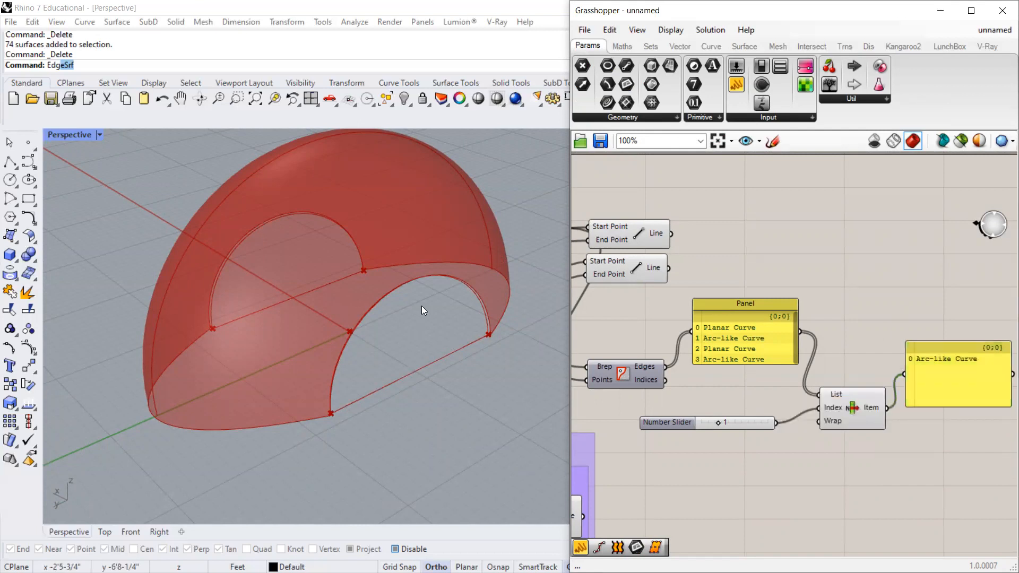
Select all components of the definition and turn off their preview.
scroll(792, 376, "down", 5)
scroll(832, 372, "up", 3)
scroll(794, 373, "down", 2)
scroll(794, 373, "up", 1)
scroll(795, 374, "down", 1)
left_click_drag(780, 285, 595, 463)
middle_click(782, 361)
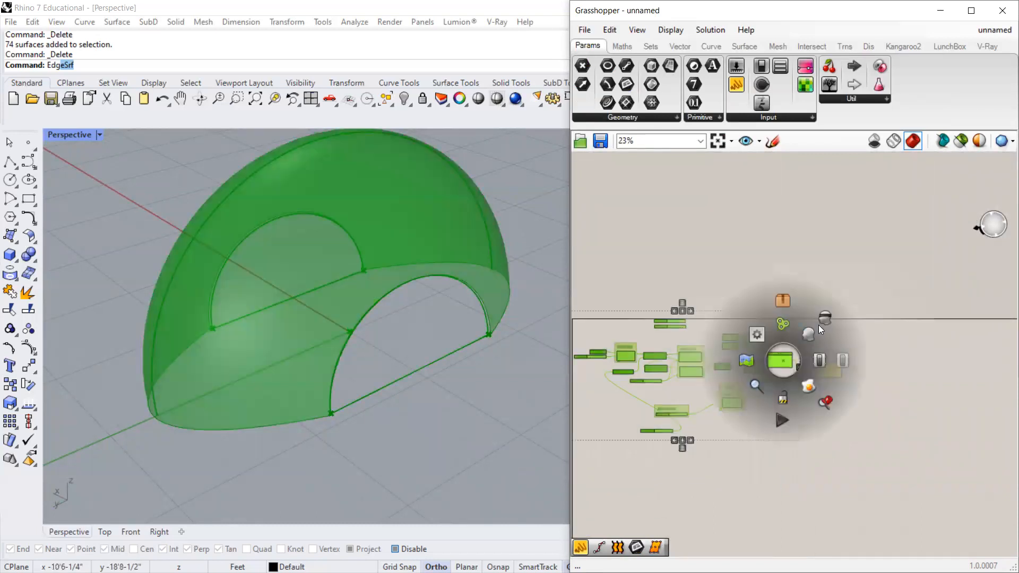
left_click(819, 322)
scroll(806, 380, "up", 3)
scroll(510, 387, "down", 2)
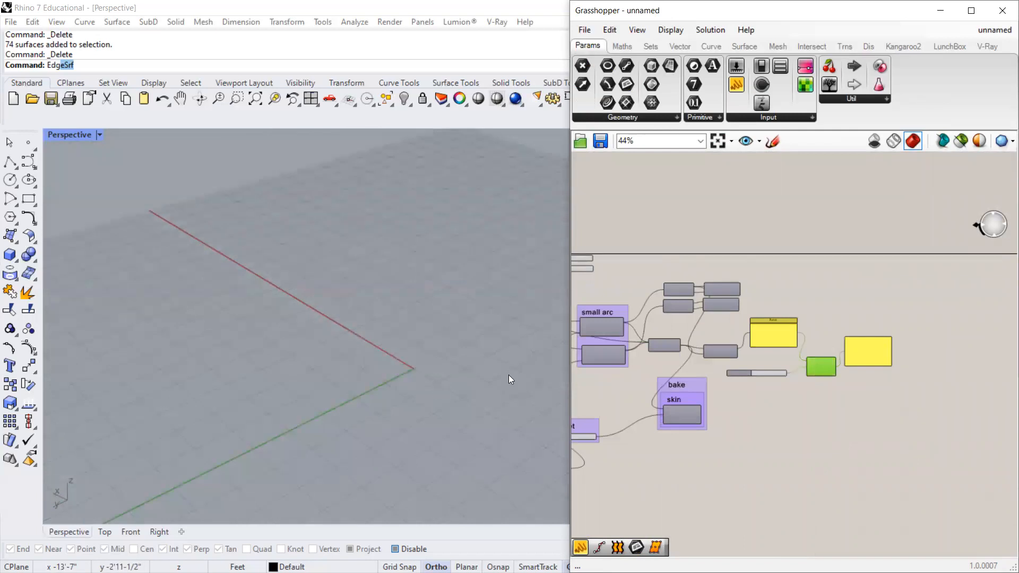
Align the second Panel level with the List Item component.
scroll(826, 380, "up", 5)
mouse_move(780, 389)
left_mouse_down()
mouse_move(787, 402)
mouse_move(784, 372)
left_mouse_up()
left_click_drag(911, 354, 914, 379)
scroll(328, 363, "down", 3)
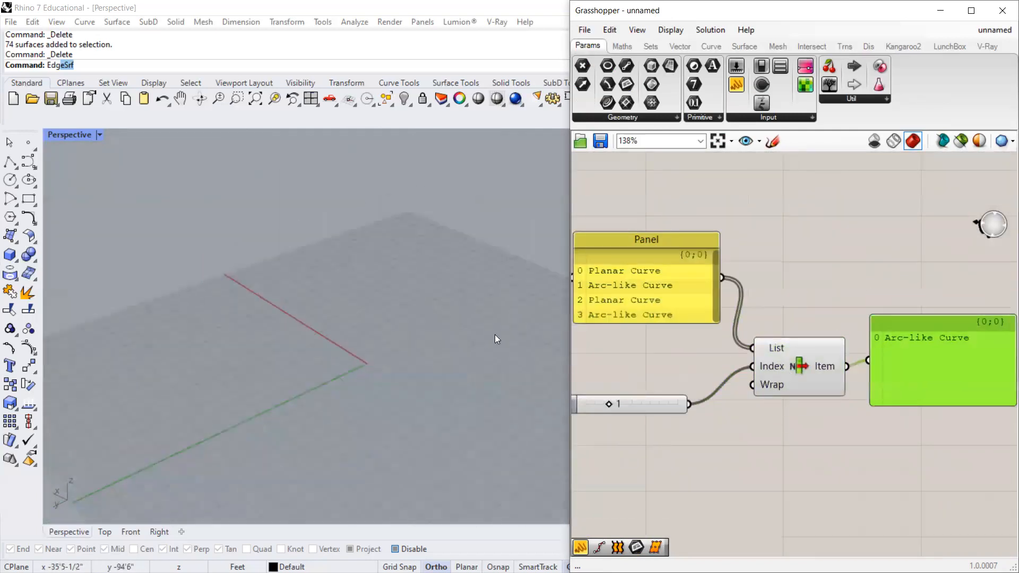
scroll(828, 365, "down", 4)
left_click(640, 348)
right_click(640, 345)
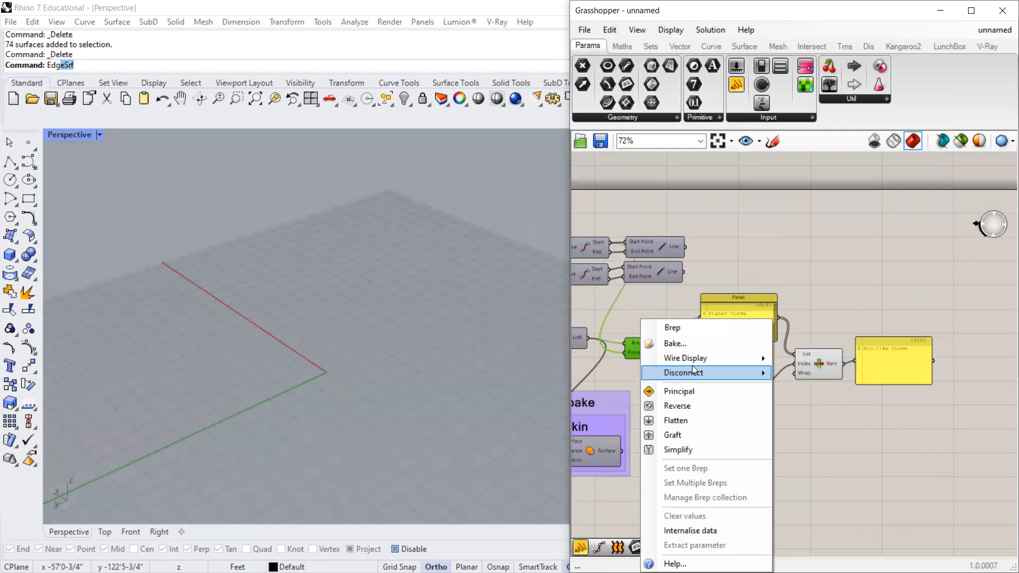
mouse_move(692, 369)
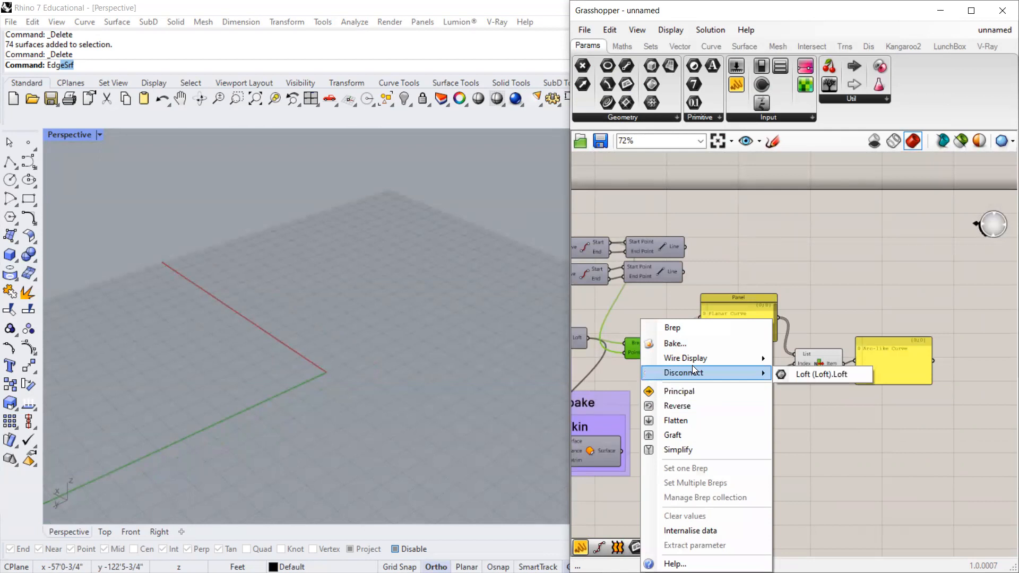
left_click(857, 287)
Turn the preview of Edges from Faces on so only the shell's boundary edges are displayed.
scroll(675, 361, "up", 2)
left_click(655, 337)
right_click(654, 337)
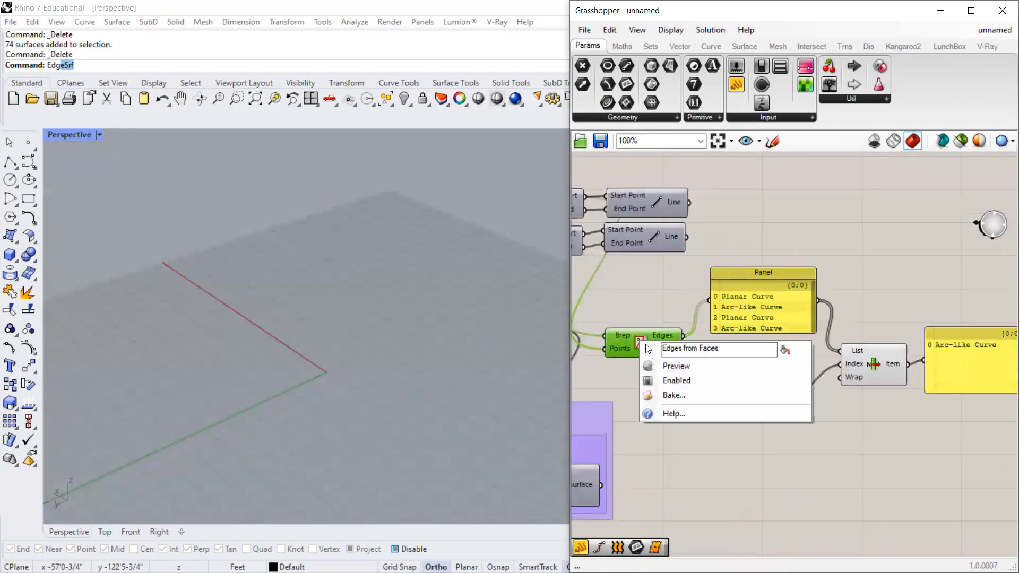
left_click(670, 369)
scroll(381, 351, "up", 3)
scroll(381, 352, "up", 2)
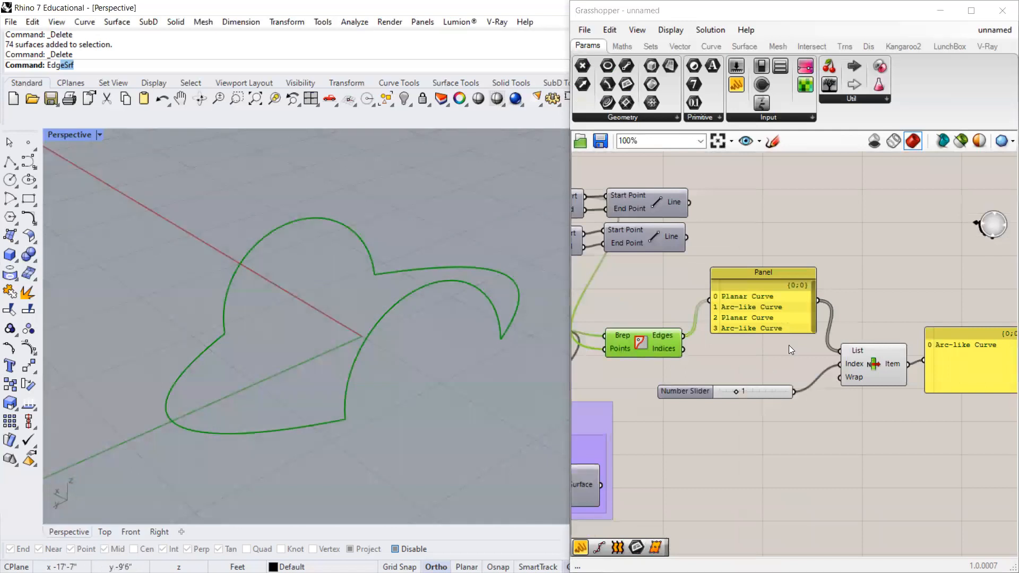
Add an Explode curve component and place it below the second Panel.
double_click(837, 272)
type("wiz")
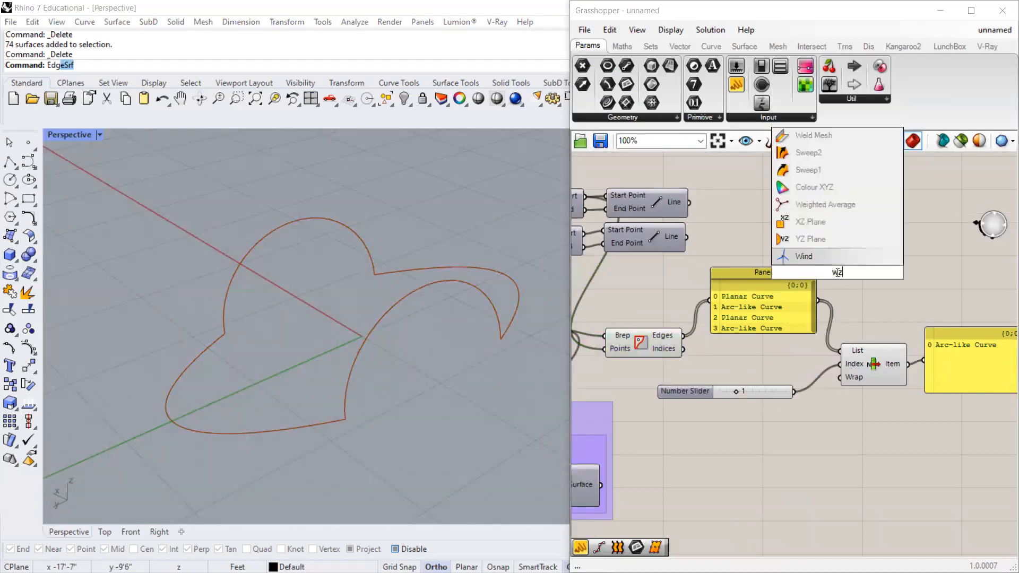
key("BackSpace")
key("BackSpace")
key("BackSpace")
type("explode")
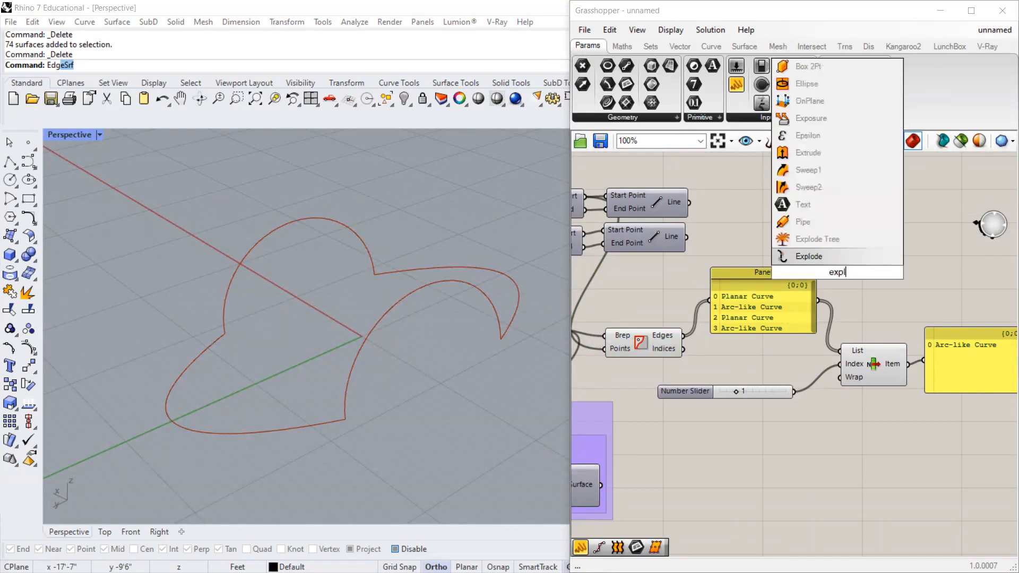
key("Return")
left_click_drag(837, 272, 974, 434)
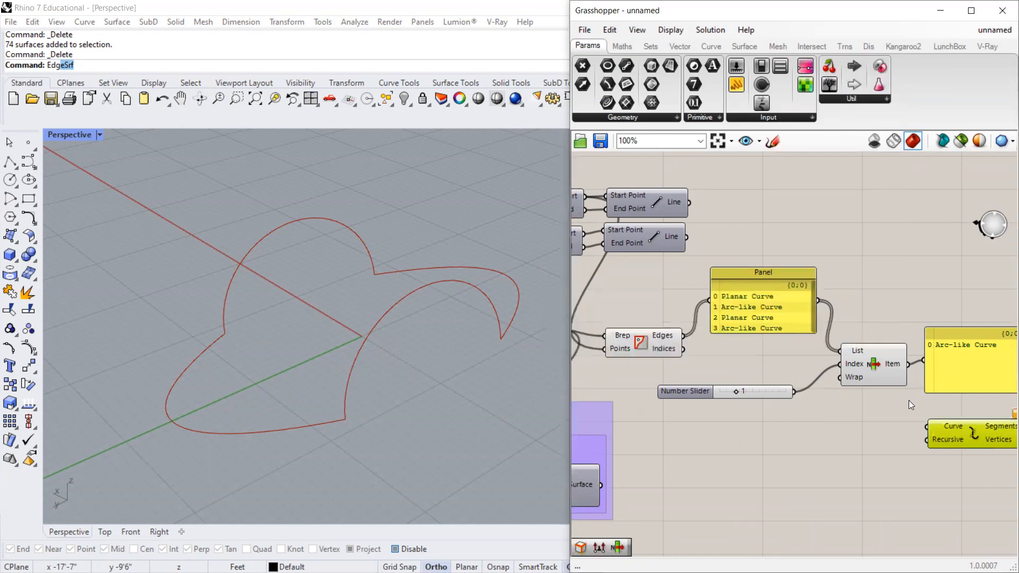
Feed the Edges output of Edges from Faces into Explode's Curve input and Explode's Segments into the second Panel.
left_click_drag(753, 368, 917, 384)
scroll(669, 374, "down", 2)
scroll(887, 413, "up", 1)
left_click_drag(865, 416, 828, 424)
left_click_drag(925, 390, 910, 378)
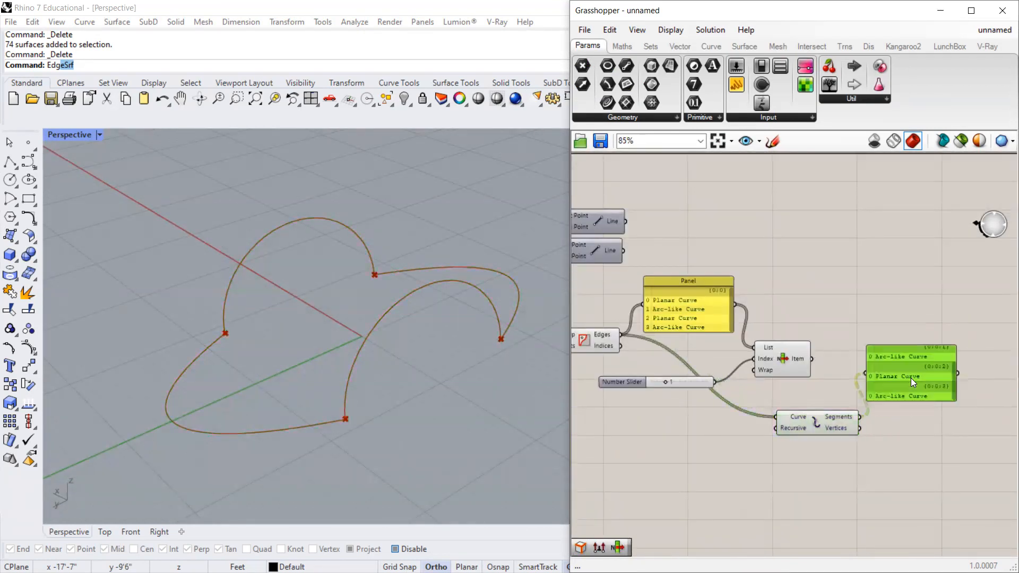
Place List Item beyond the second Panel and feed that Panel into its List input.
left_click_drag(782, 354, 1009, 329)
left_click_drag(921, 360, 965, 320)
left_click_drag(815, 422, 789, 421)
left_click(970, 356)
left_click(981, 336)
scroll(643, 300, "down", 2)
scroll(893, 317, "up", 3)
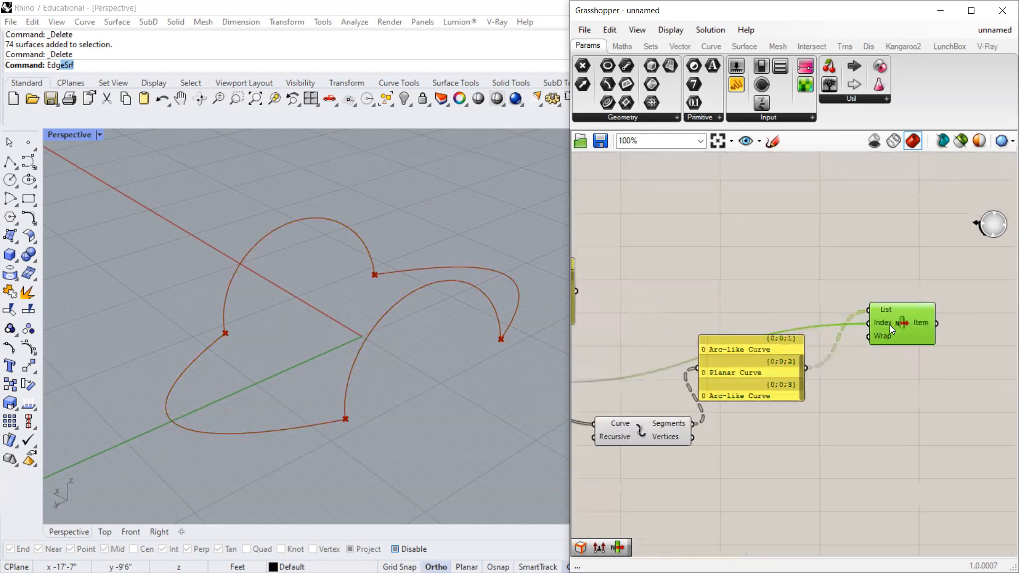
left_click_drag(889, 325, 857, 333)
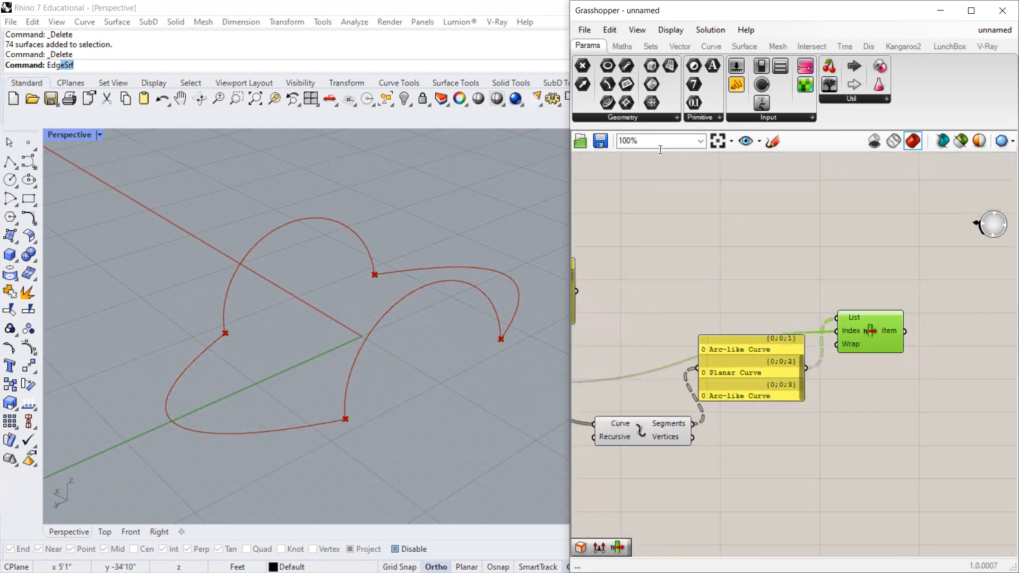
Try connecting the second Panel and the List Item output to a new Circular Arc parameter, and delete the parameter.
left_click(636, 117)
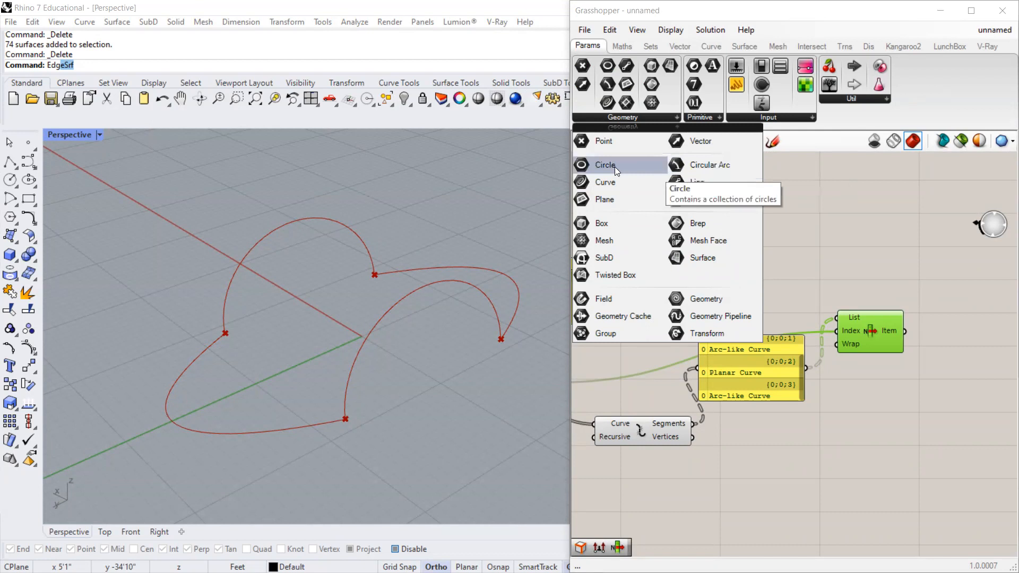
left_click_drag(692, 165, 866, 422)
left_click_drag(806, 367, 854, 418)
left_click_drag(904, 331, 908, 406)
key("Delete")
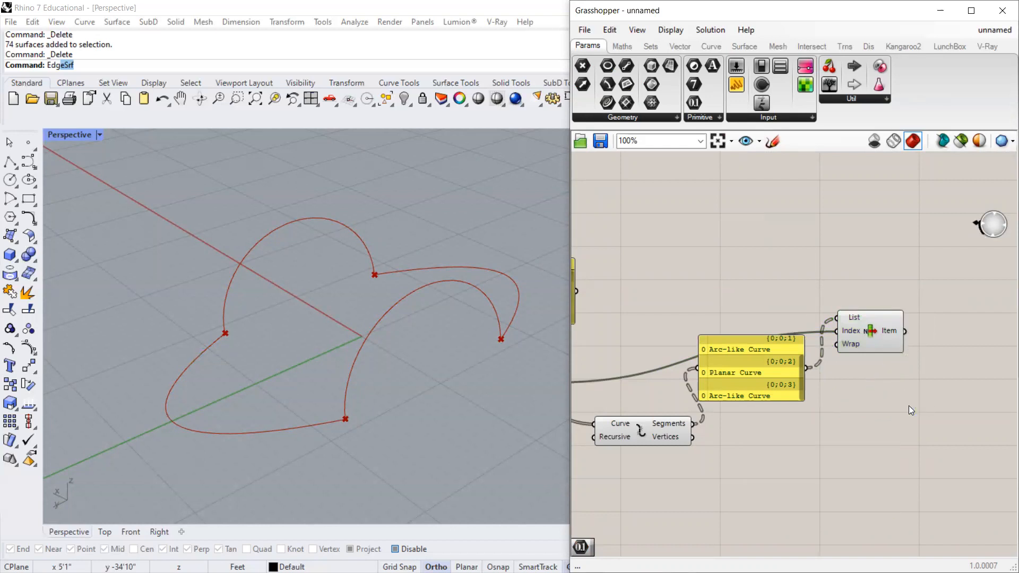
scroll(860, 403, "down", 3)
scroll(759, 439, "up", 3)
left_click(717, 396)
left_click_drag(959, 262, 817, 350)
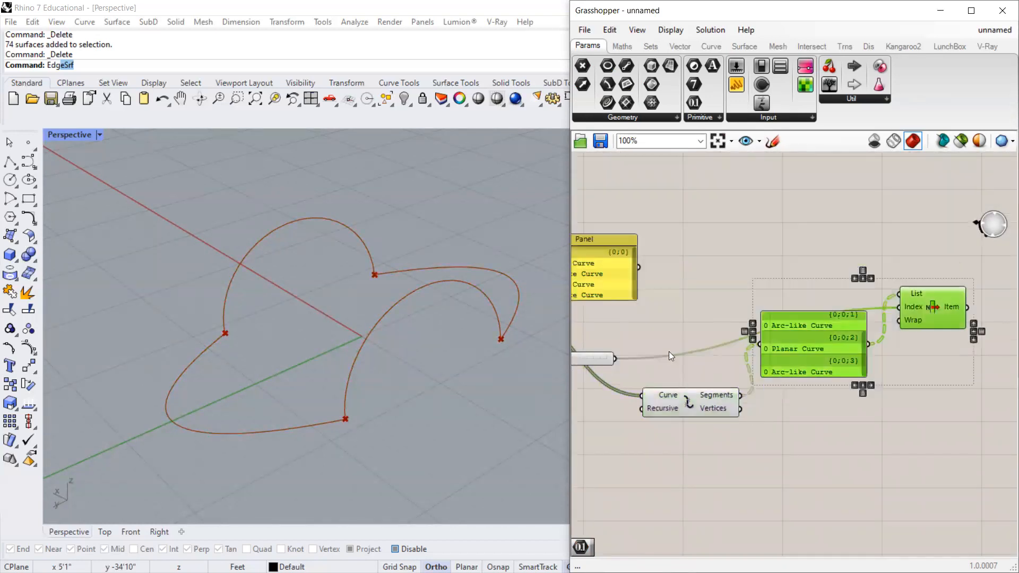
scroll(679, 345, "down", 3)
right_click_drag(434, 359, 392, 373, "shift")
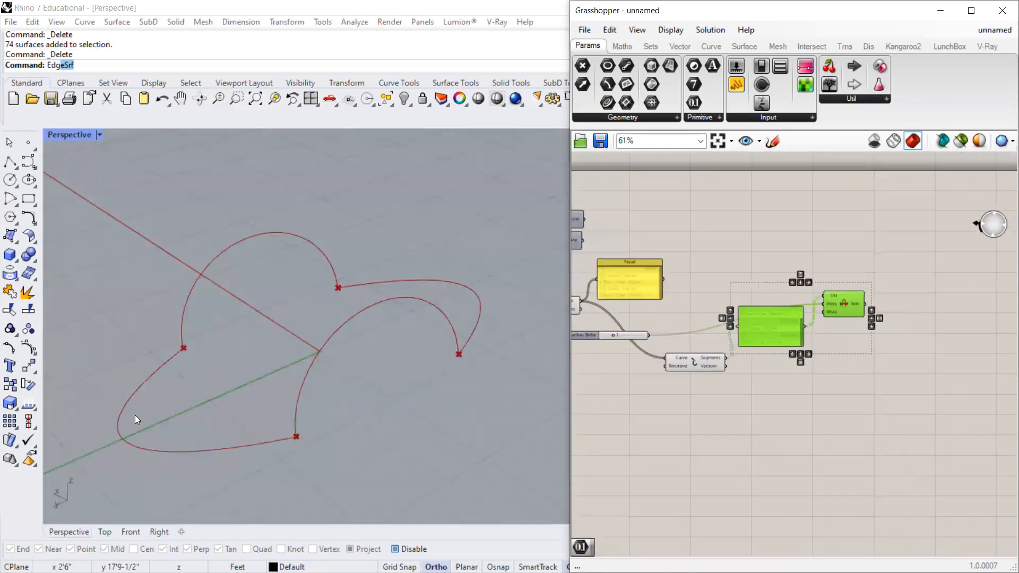
scroll(764, 278, "down", 1)
double_click(766, 260)
scroll(807, 316, "up", 3)
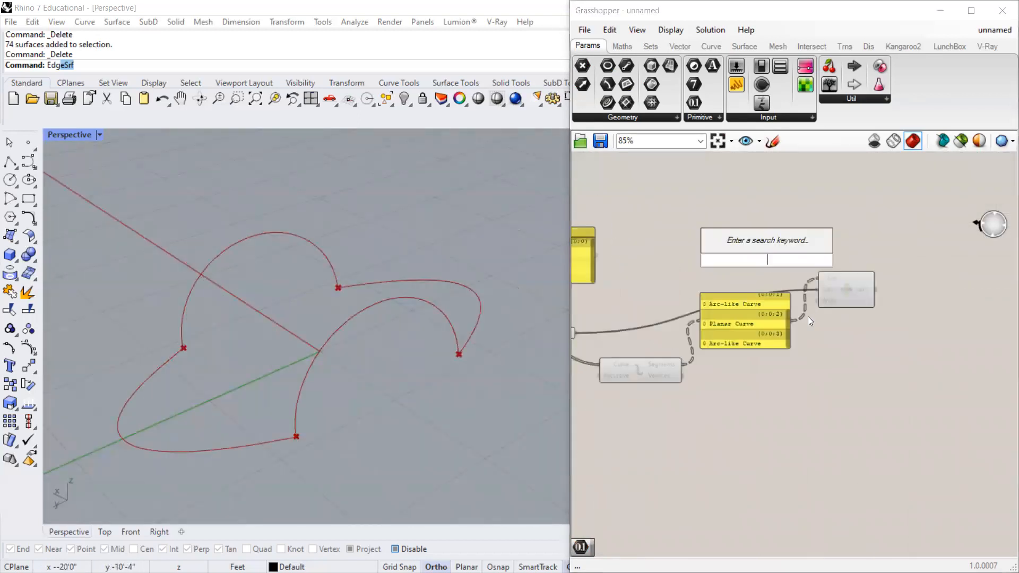
left_click(726, 208)
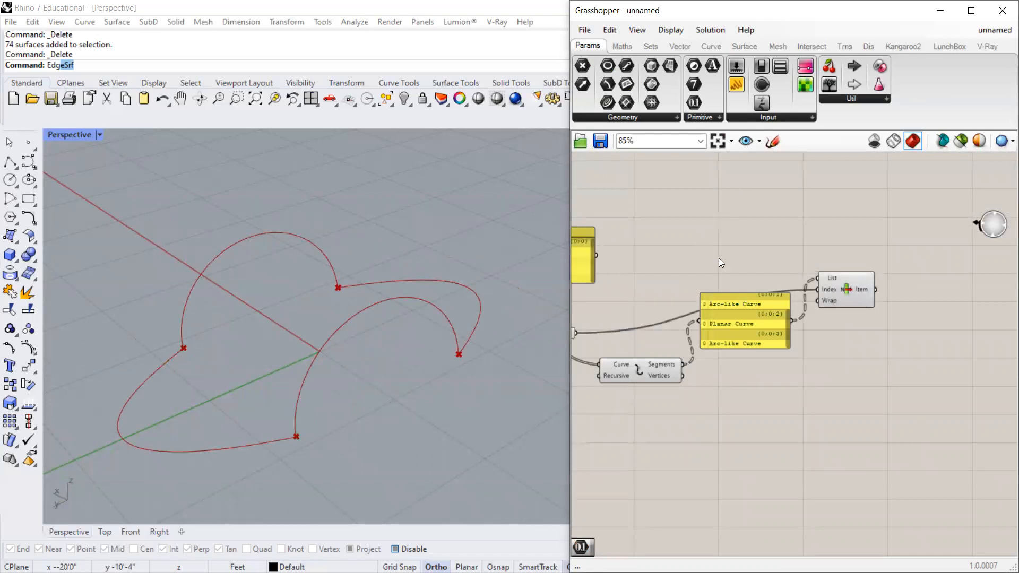
Copy an End Points component next to List Item and connect the Item output to its Curve input.
scroll(765, 249, "down", 2)
left_click(593, 207)
left_click_drag(604, 219, 914, 361)
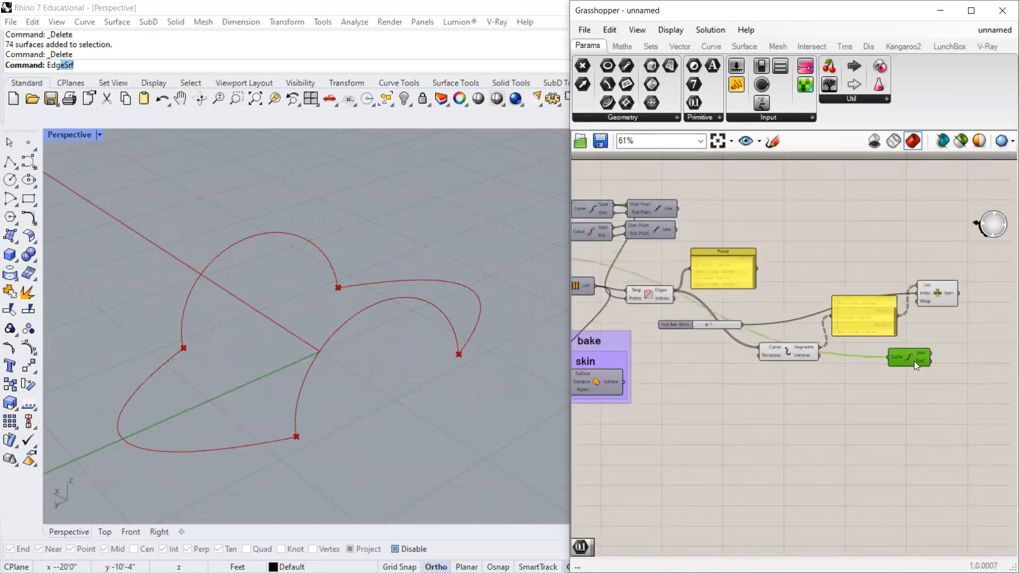
scroll(923, 351, "up", 2)
left_click_drag(925, 268, 904, 285)
left_click_drag(908, 353, 1000, 317)
left_click_drag(950, 272, 981, 342)
scroll(831, 354, "down", 1)
scroll(955, 345, "up", 2)
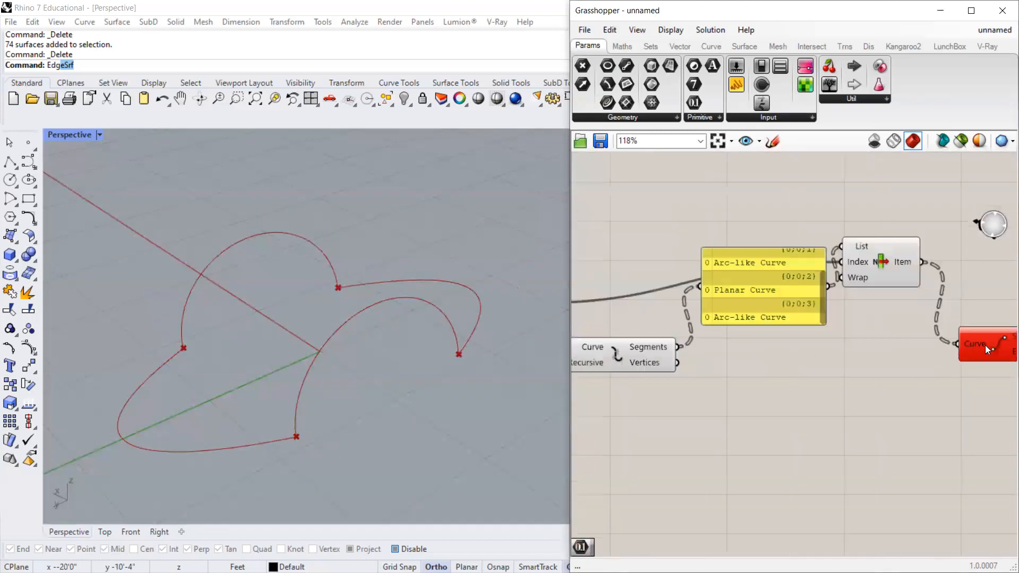
Reposition List Item near the End Points copy and move the second Panel away from it.
mouse_move(893, 269)
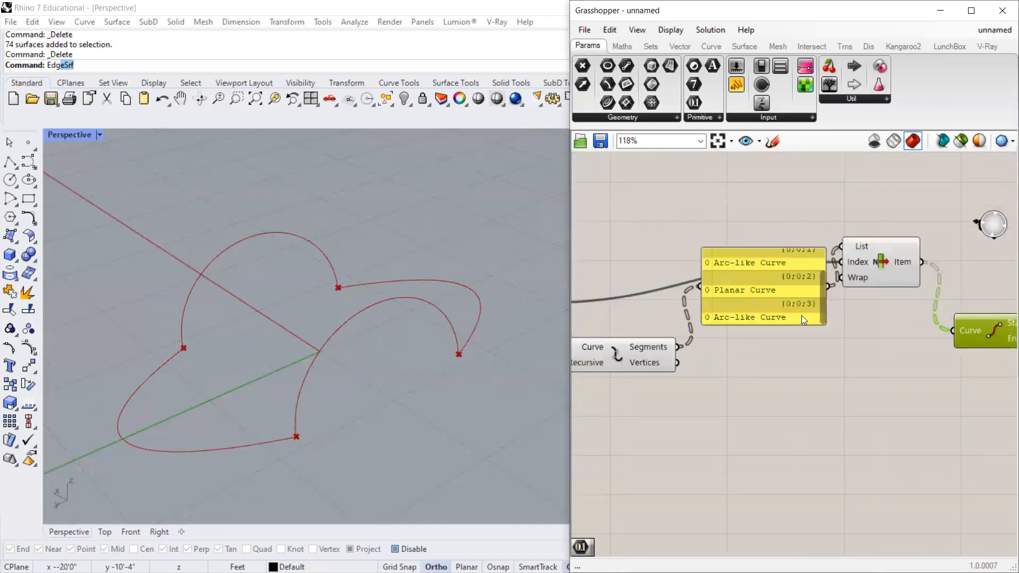
scroll(785, 334, "down", 3)
scroll(843, 312, "up", 3)
left_click_drag(861, 282, 878, 314)
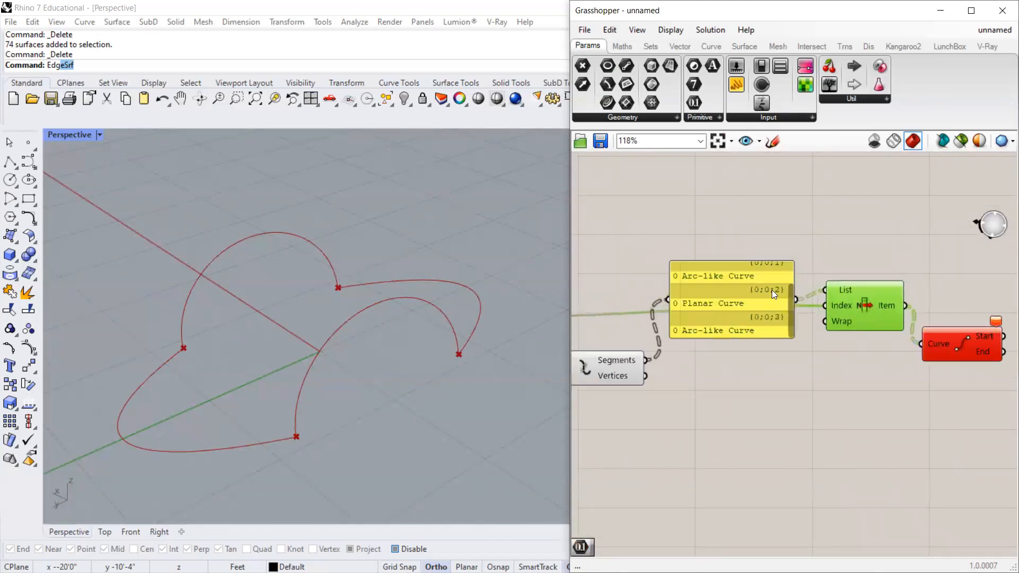
left_click_drag(767, 287, 741, 264)
Connect the Edges output directly to the second Panel and delete the Explode component.
mouse_move(832, 292)
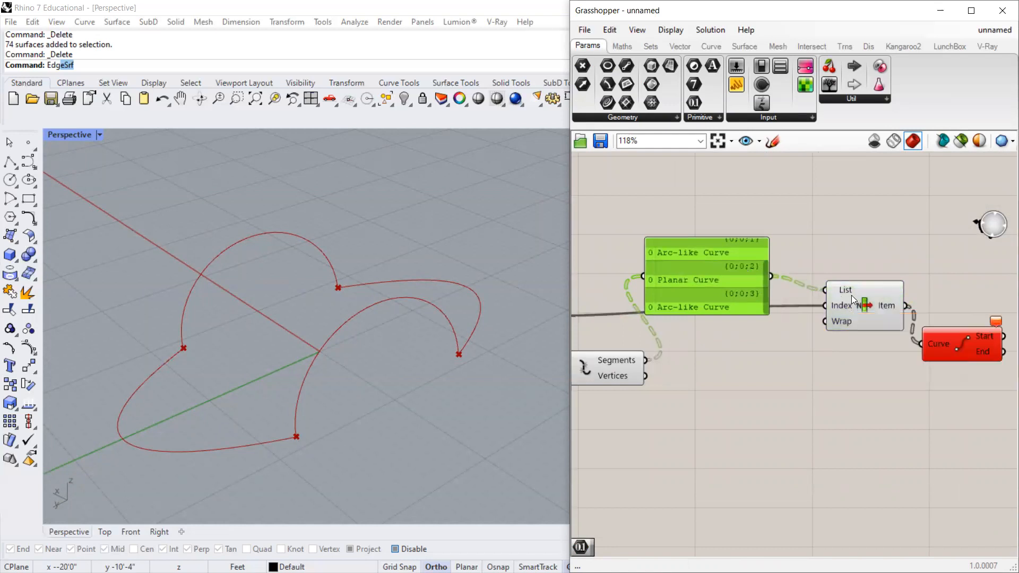
scroll(847, 304, "down", 4)
scroll(675, 290, "up", 4)
scroll(768, 336, "down", 5)
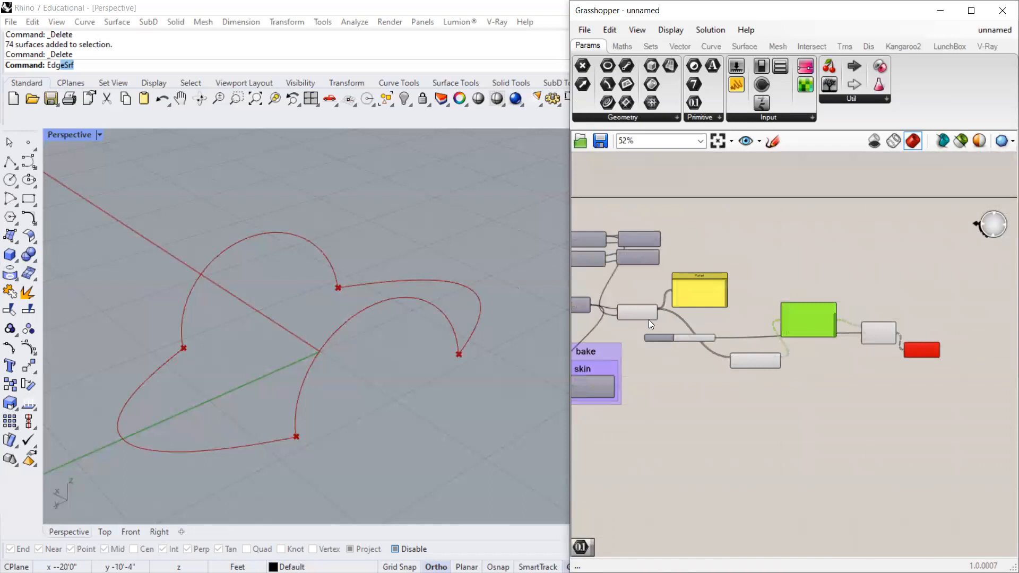
scroll(648, 320, "up", 2)
left_click(805, 367)
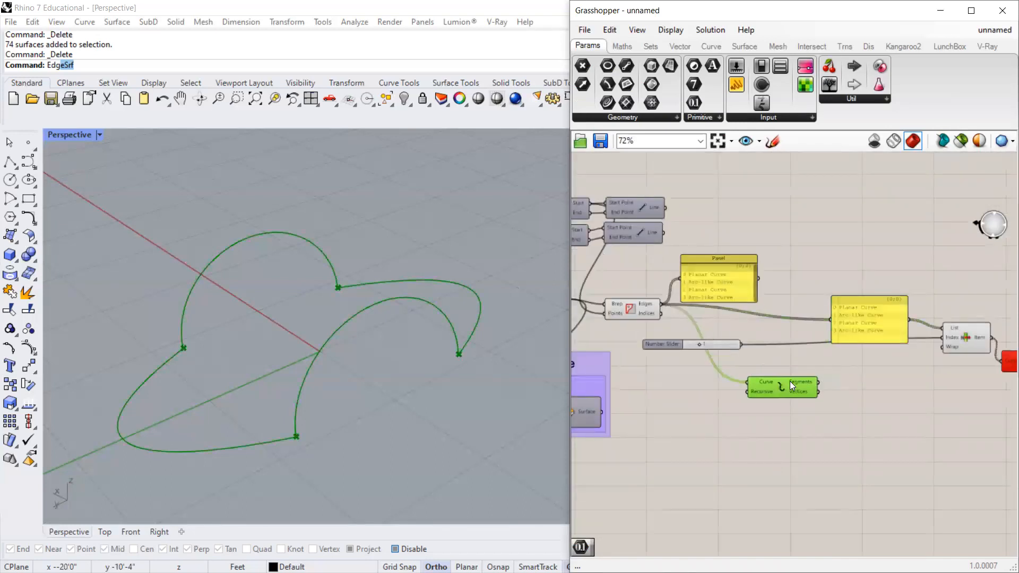
key("Delete")
Move List Item and the End Points copy closer to the second Panel.
scroll(832, 307, "down", 2)
scroll(955, 301, "up", 2)
left_click_drag(955, 301, 802, 391)
left_click_drag(881, 334, 804, 339)
left_click(812, 313)
scroll(831, 337, "up", 3)
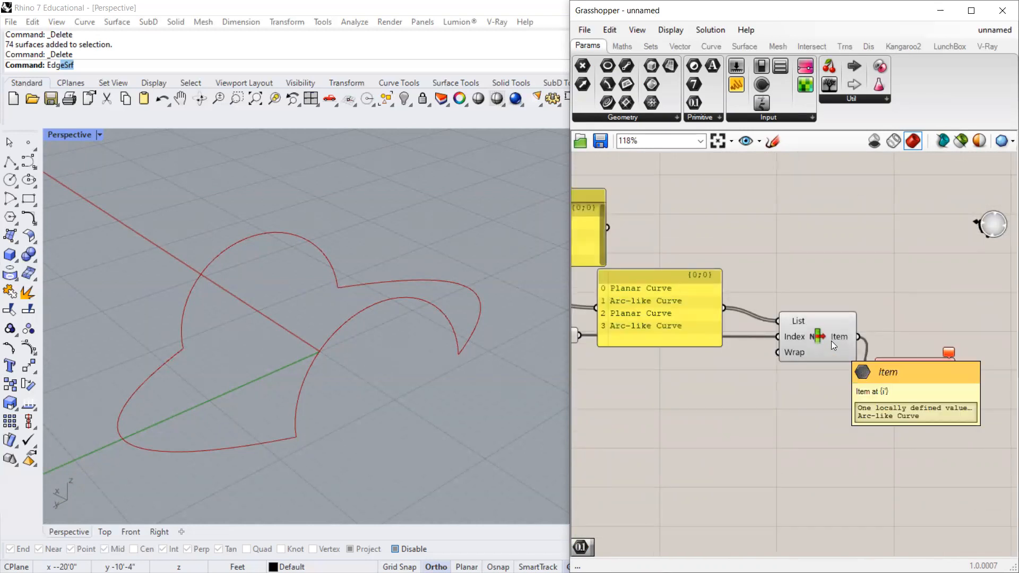
Check the error message on the End Points copy and delete that component.
scroll(831, 341, "up", 2)
scroll(850, 317, "down", 1)
right_click_drag(906, 357, 818, 297)
left_click_drag(849, 327, 849, 313)
left_click(878, 249)
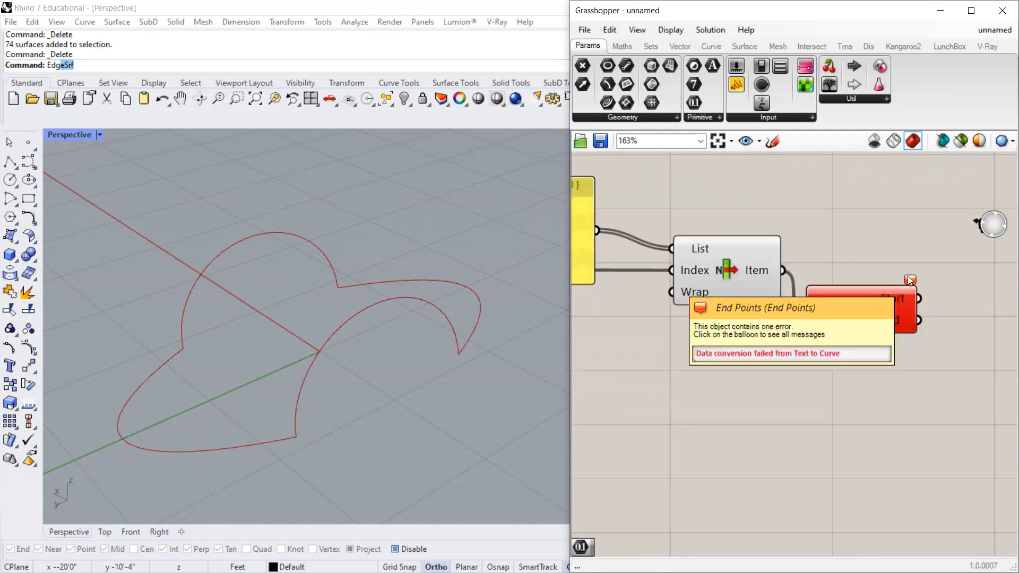
left_click(871, 280)
key("Delete")
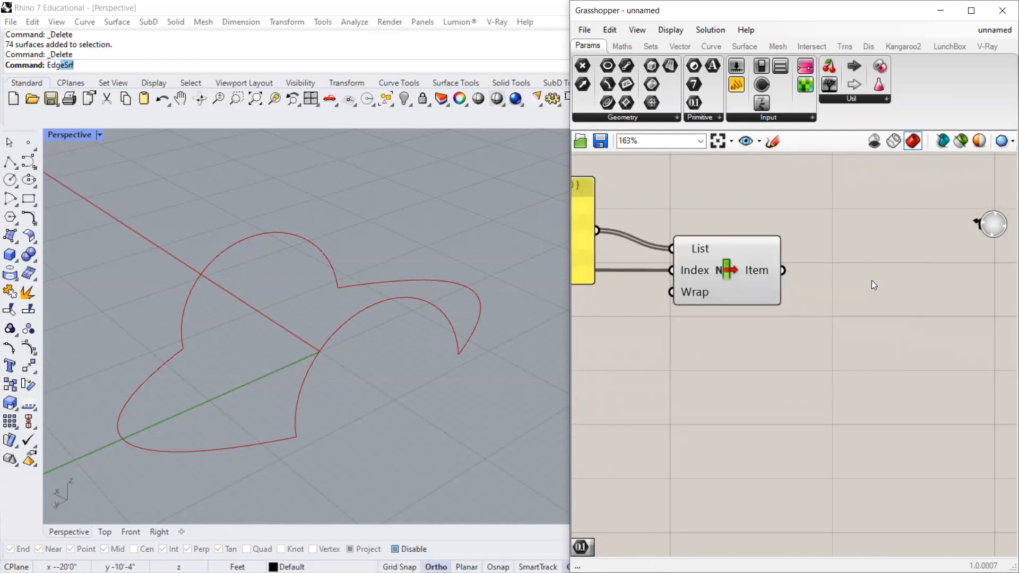
Search the component library for "curve" and inspect the Edges output of Edges from Faces.
scroll(871, 281, "down", 3)
scroll(665, 290, "up", 3)
scroll(762, 284, "down", 3)
scroll(767, 206, "up", 1)
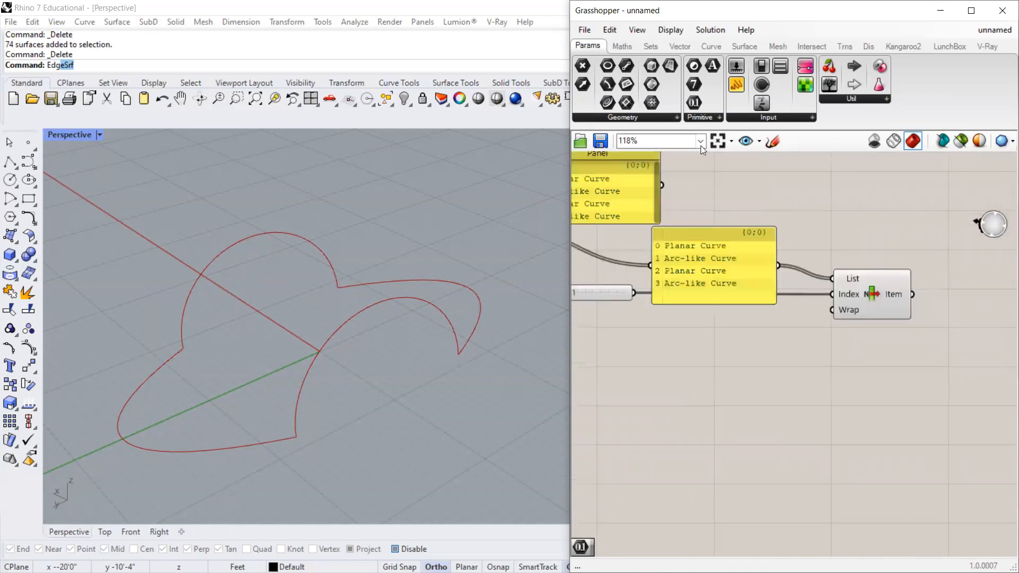
double_click(759, 186)
type("curve")
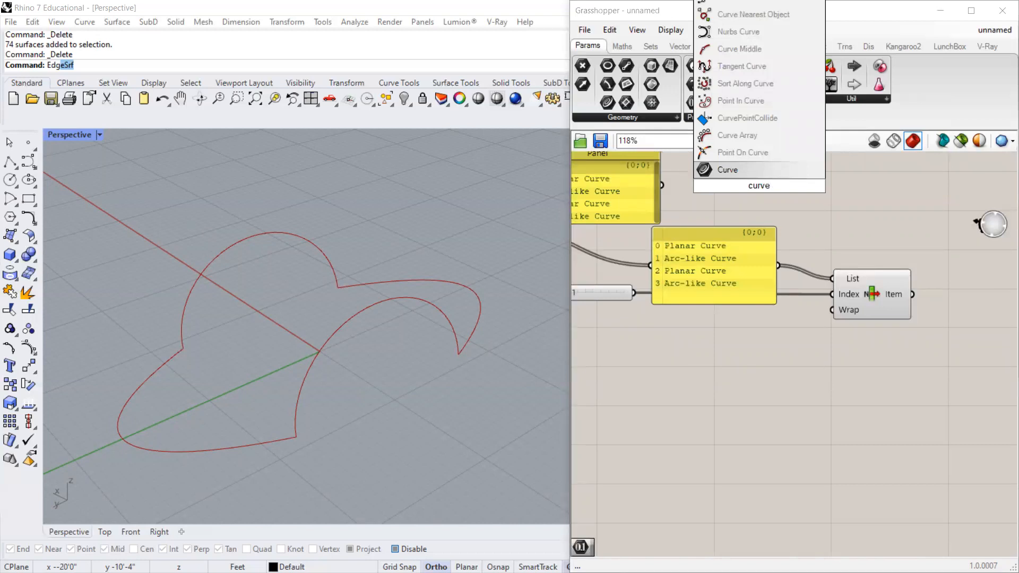
scroll(706, 311, "down", 5)
scroll(522, 276, "up", 10)
scroll(616, 305, "up", 3)
scroll(621, 300, "up", 3)
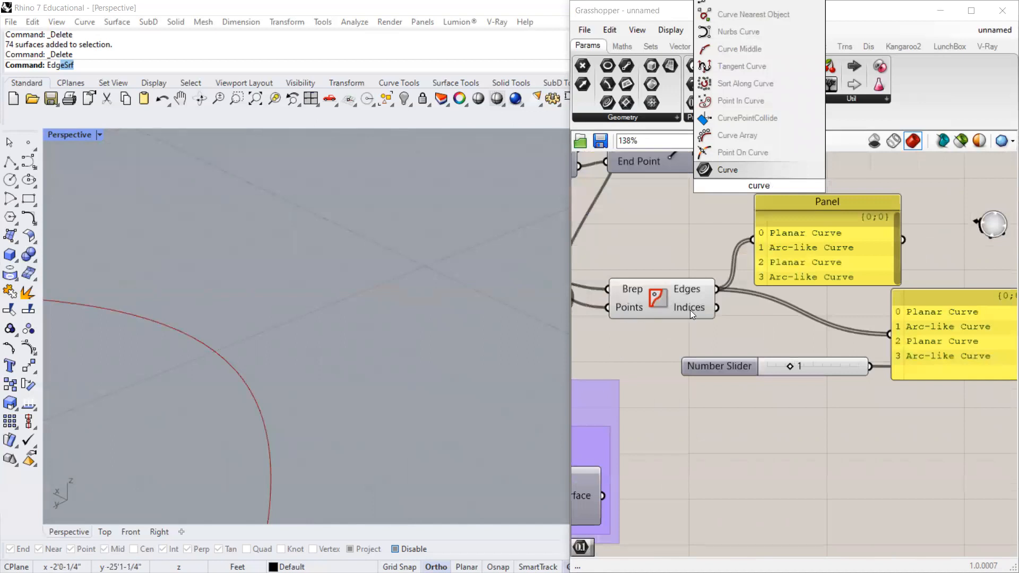
mouse_move(690, 288)
Search the component library for "edge curve" and clear the search.
double_click(742, 414)
type("edg")
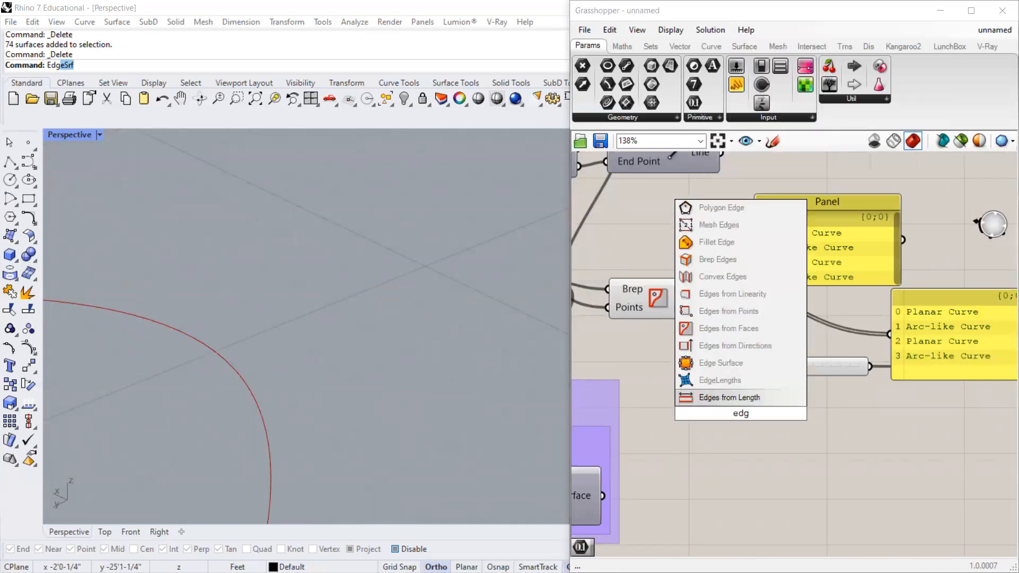
type("e")
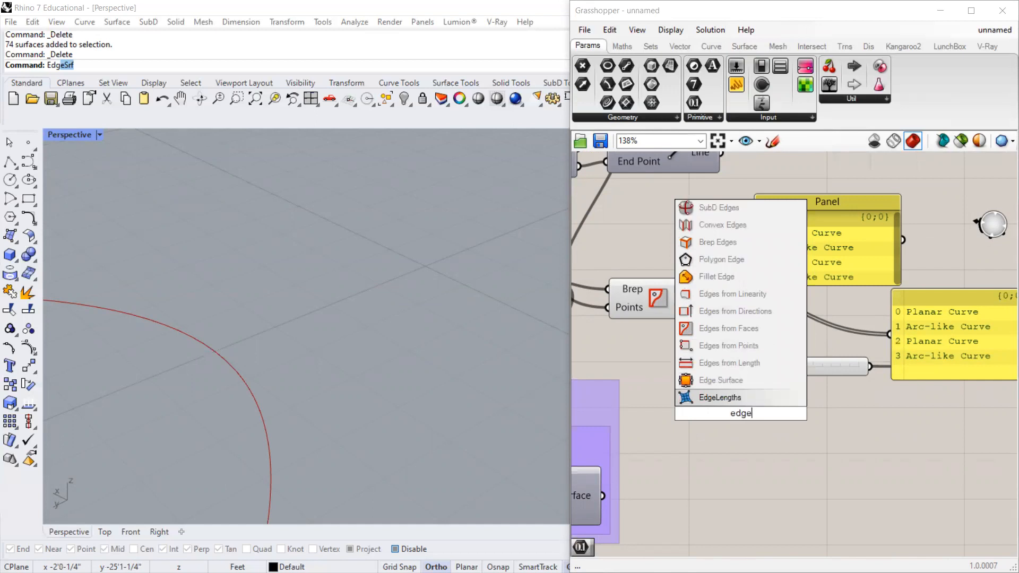
type(" cur")
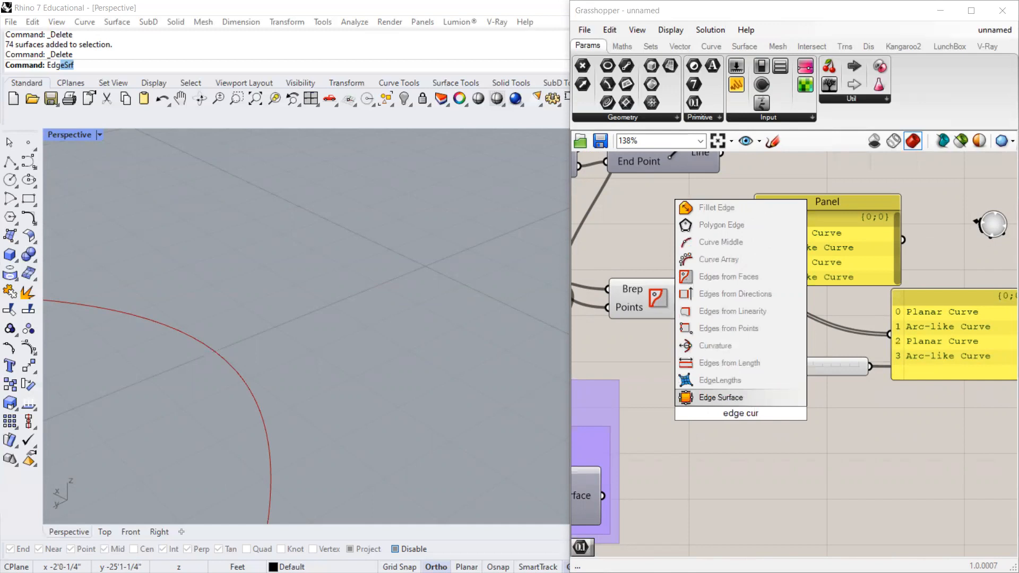
type("ve")
key("BackSpace")
key("BackSpace")
key("BackSpace")
key("BackSpace")
key("BackSpace")
key("BackSpace")
key("BackSpace")
key("BackSpace")
key("BackSpace")
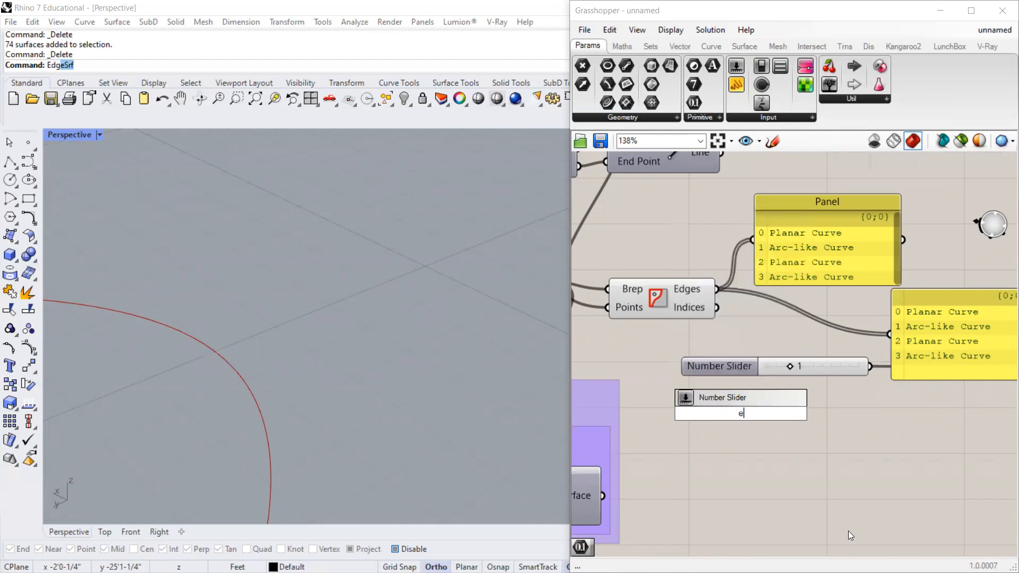
Turn on the Loft component's preview and examine the shell surface along its base edges and openings.
scroll(856, 422, "down", 3)
scroll(657, 340, "up", 2)
left_click_drag(806, 372, 803, 341)
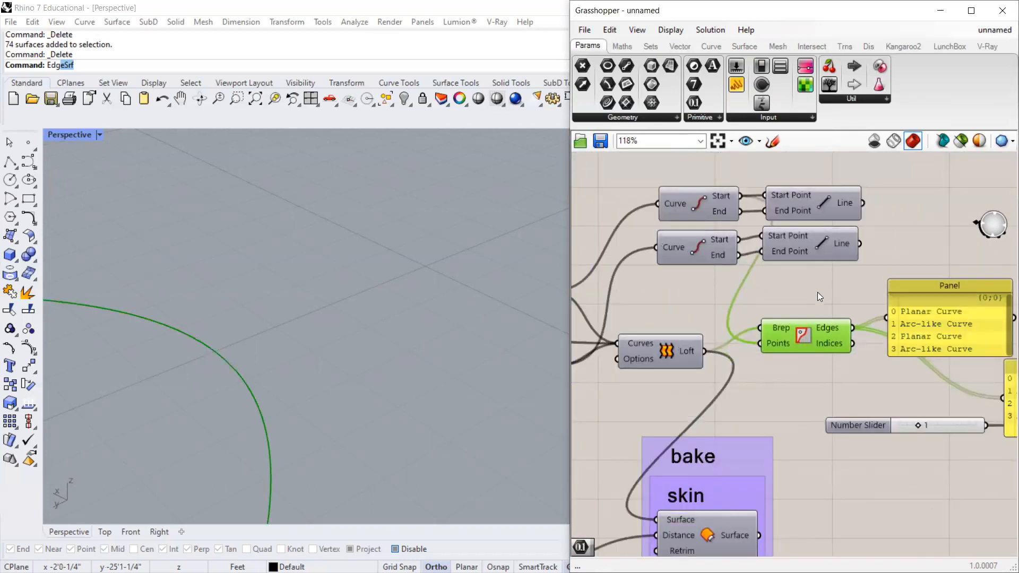
scroll(822, 280, "down", 3)
scroll(291, 396, "down", 5)
scroll(273, 367, "up", 3)
scroll(347, 328, "down", 3)
scroll(362, 272, "up", 2)
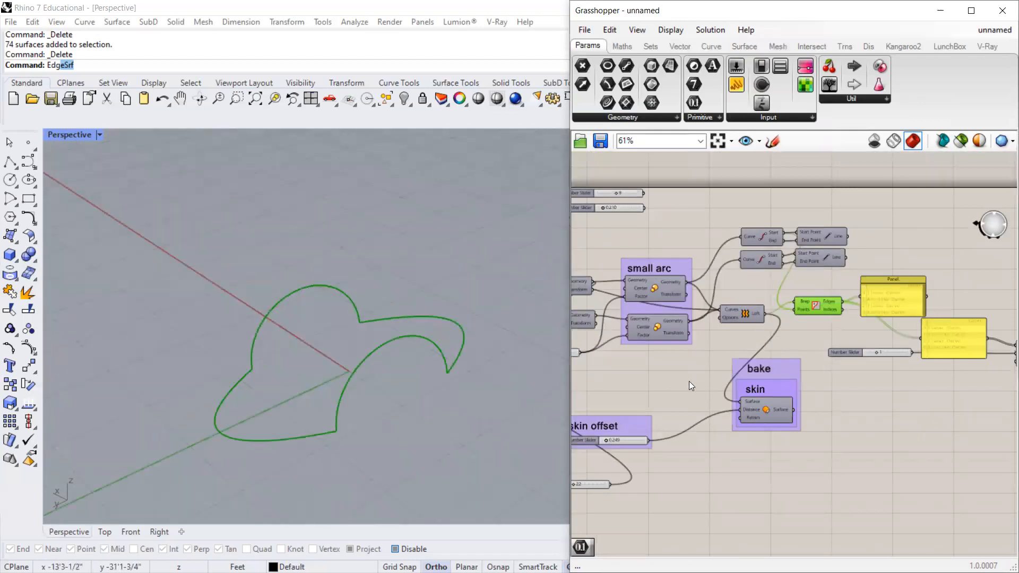
scroll(828, 324, "up", 3)
left_click(720, 302)
scroll(719, 300, "up", 3)
right_click(721, 318)
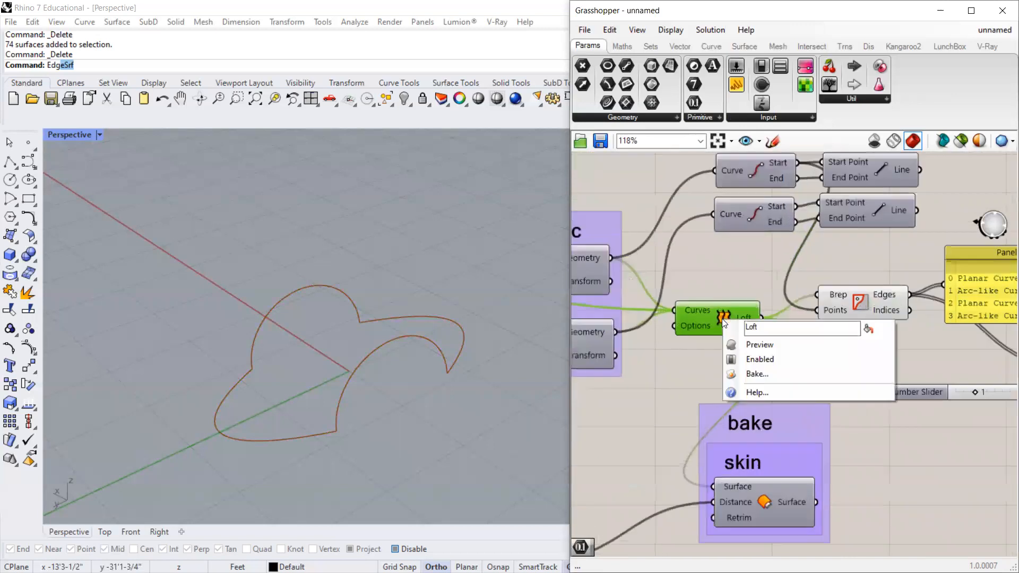
left_click(738, 349)
scroll(354, 386, "up", 5)
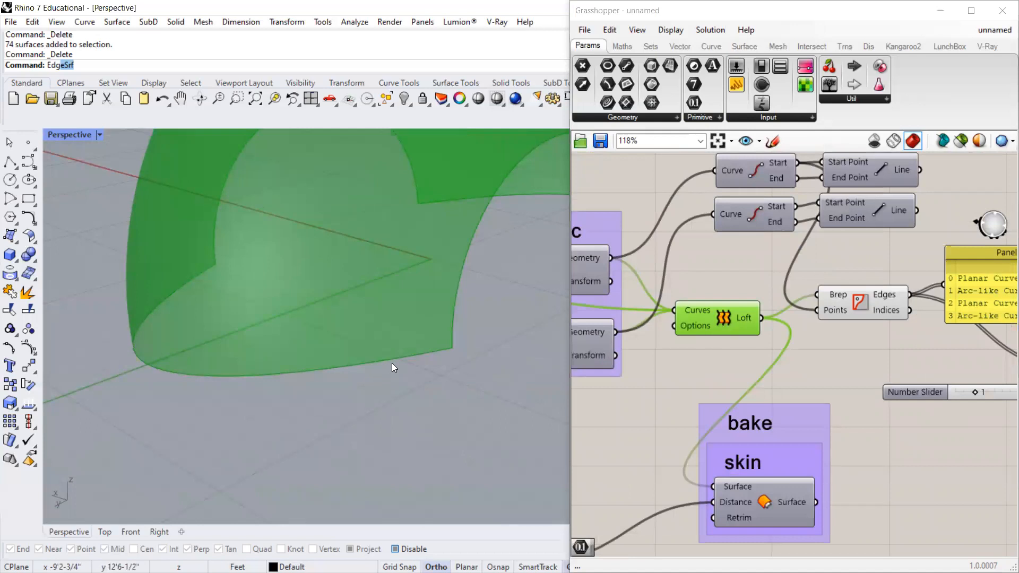
scroll(284, 376, "down", 7)
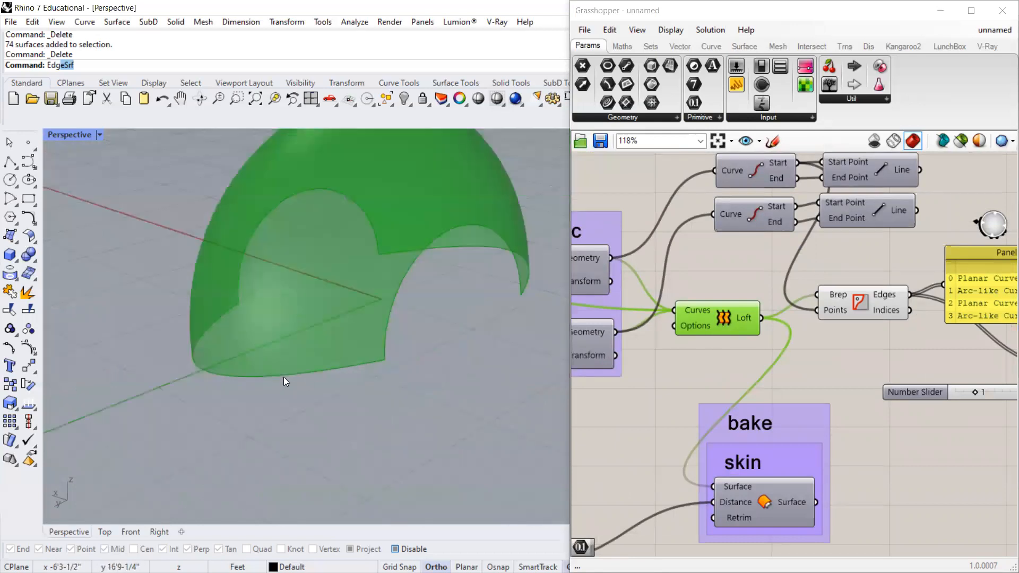
scroll(352, 280, "up", 3)
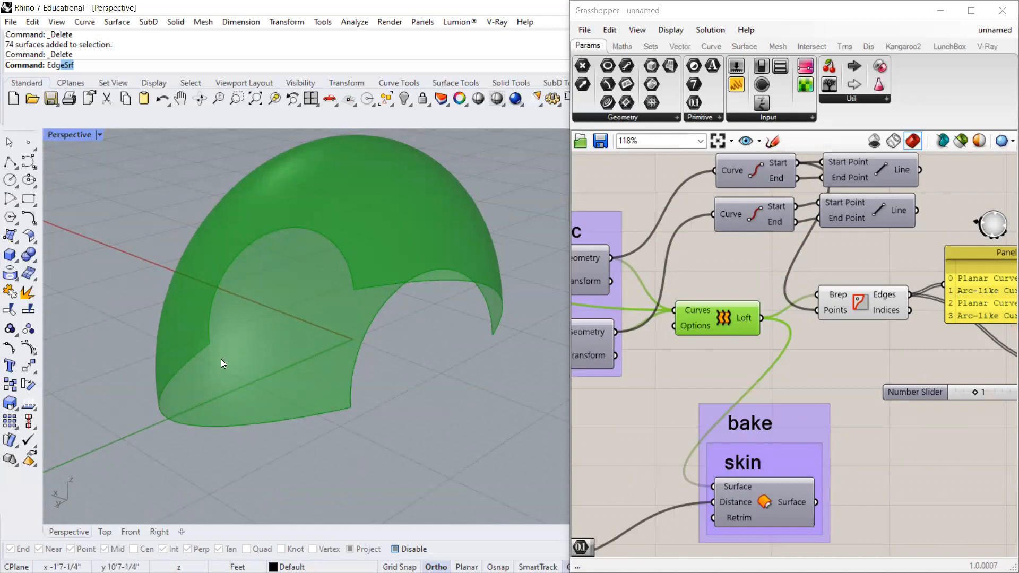
Search the component library for "curve" to find a way of extracting the shell's edge curves.
mouse_move(263, 375)
right_mouse_down()
mouse_move(264, 391)
mouse_move(237, 368)
mouse_move(270, 375)
right_mouse_up()
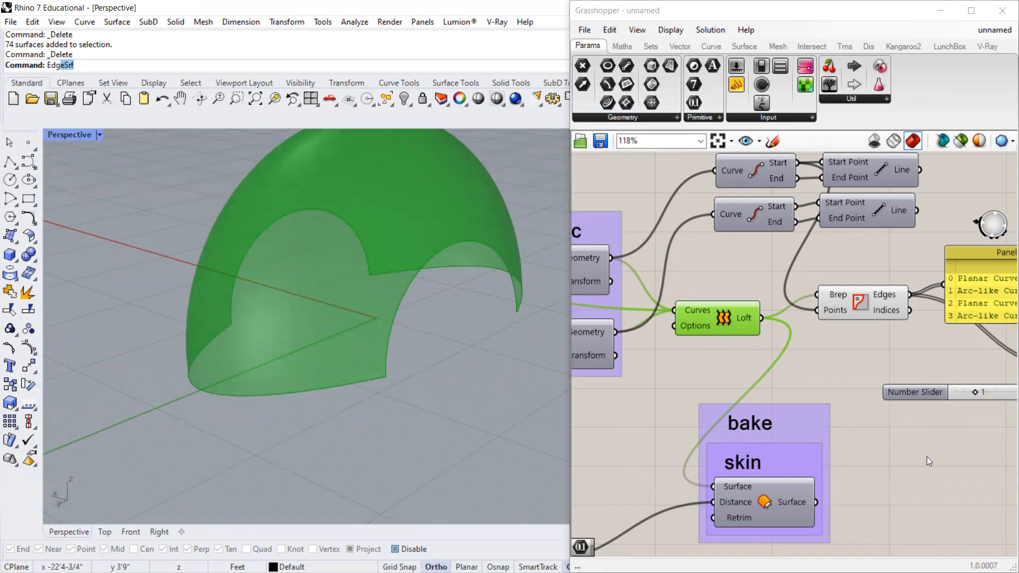
double_click(977, 477)
type("in")
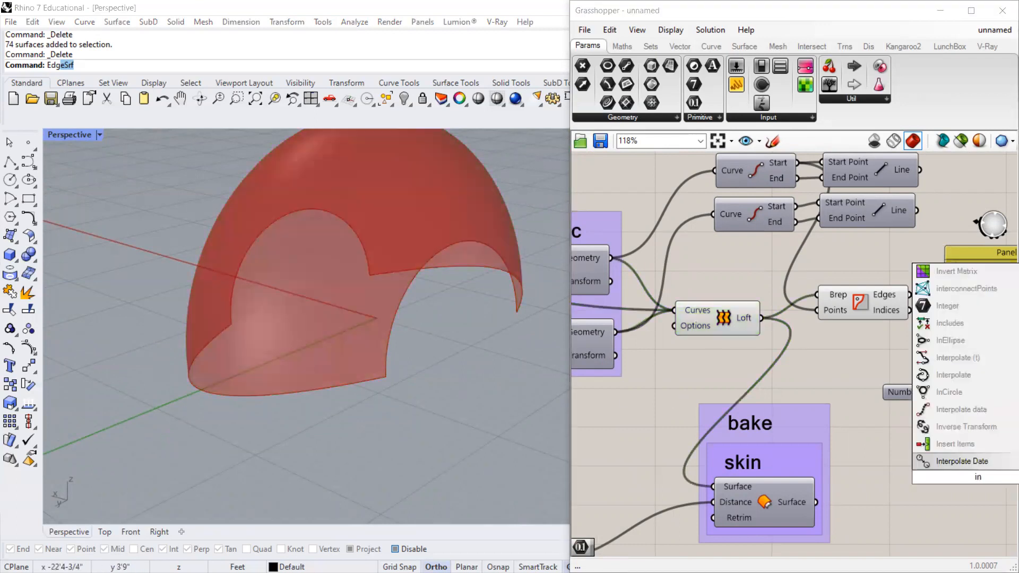
key("BackSpace")
key("BackSpace")
type("curve")
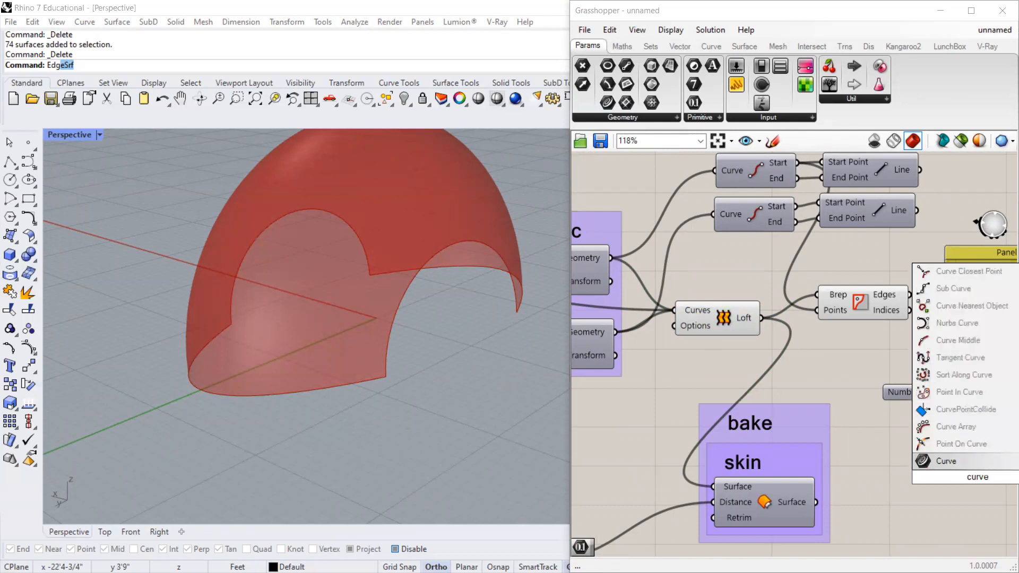
Add a Brep Edges component beside the Loft and connect the Loft output to its Brep input.
left_click(736, 45)
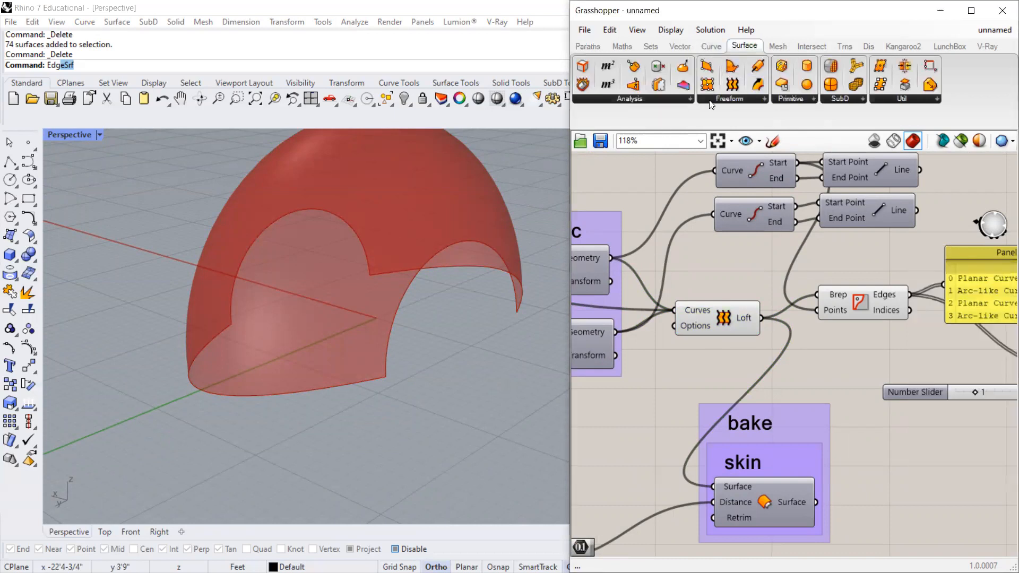
left_click(646, 98)
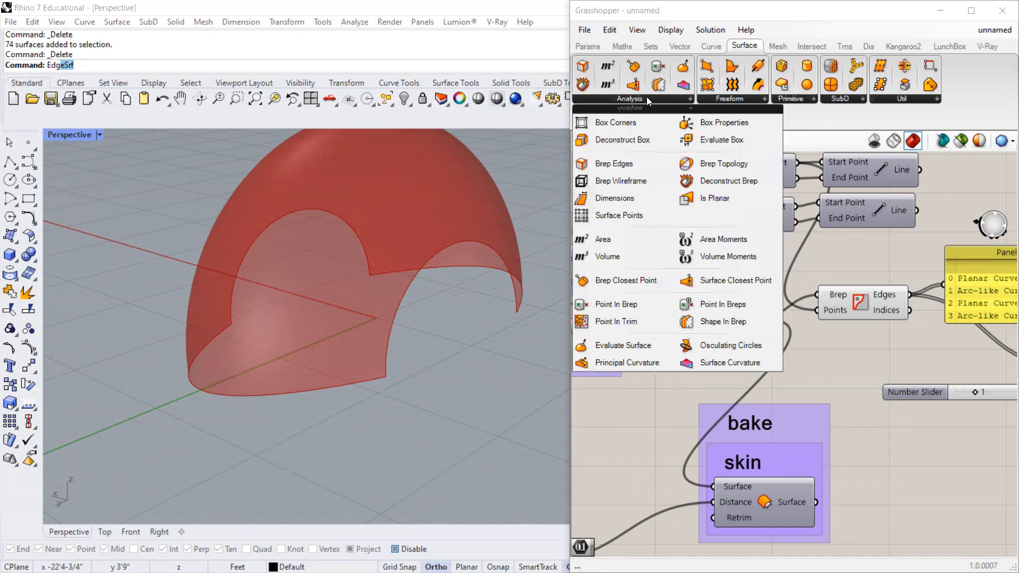
left_click(620, 163)
left_click(856, 345)
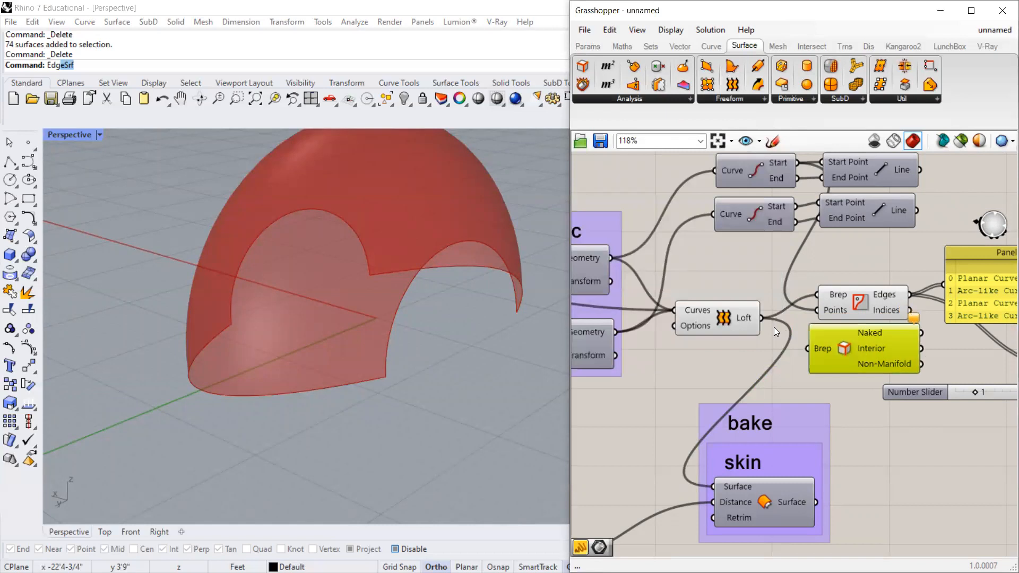
left_click_drag(805, 346, 809, 348)
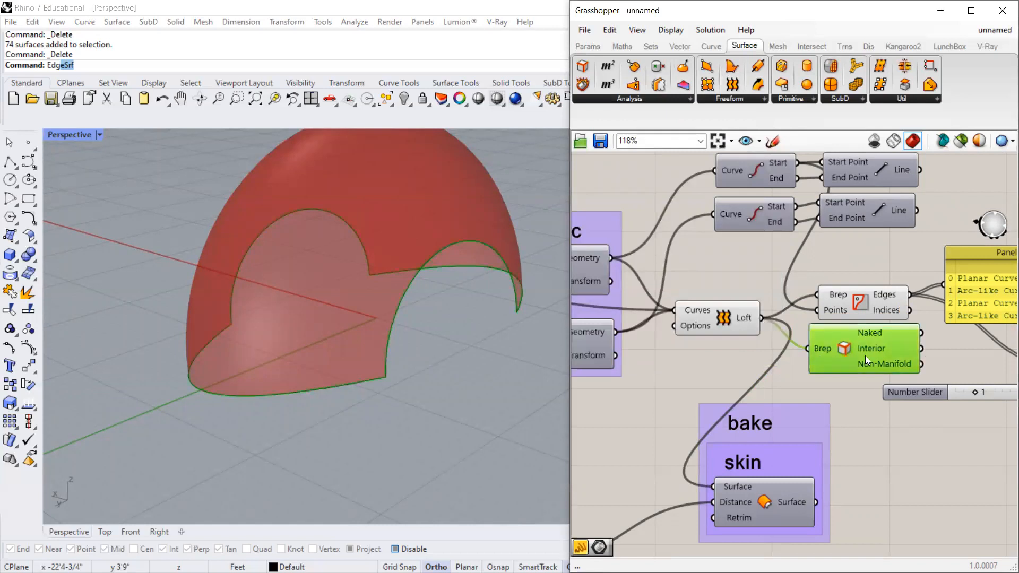
Delete the Edges from Faces component and the leftover panels, number slider and List Item that depended on it.
left_click(858, 279)
left_click(857, 297)
key("Delete")
scroll(736, 318, "down", 3)
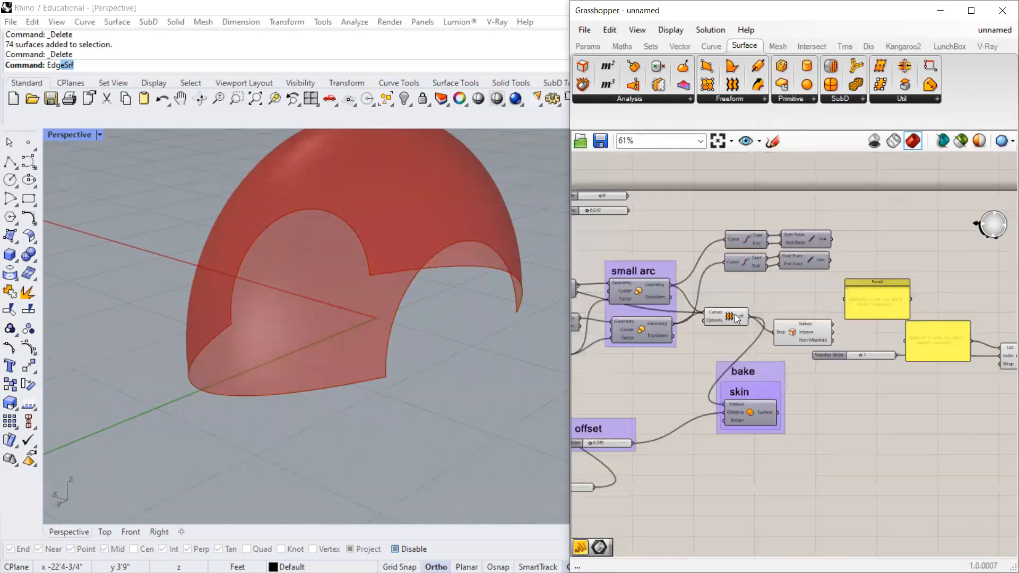
scroll(735, 318, "down", 2)
scroll(958, 320, "up", 3)
left_click_drag(908, 255, 742, 392)
key("Delete")
Add a Panel, connect the Interior output of Brep Edges to it, and inspect the Interior and Non-Manifold outputs.
scroll(654, 344, "up", 2)
left_click_drag(660, 338, 673, 308)
mouse_move(670, 311)
double_click(769, 296)
type("panel")
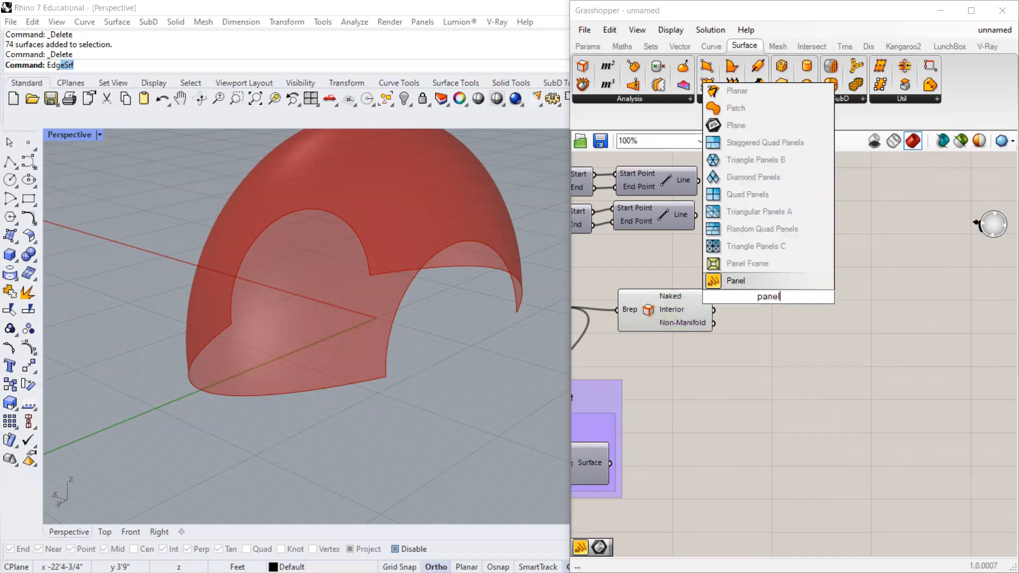
key("Return")
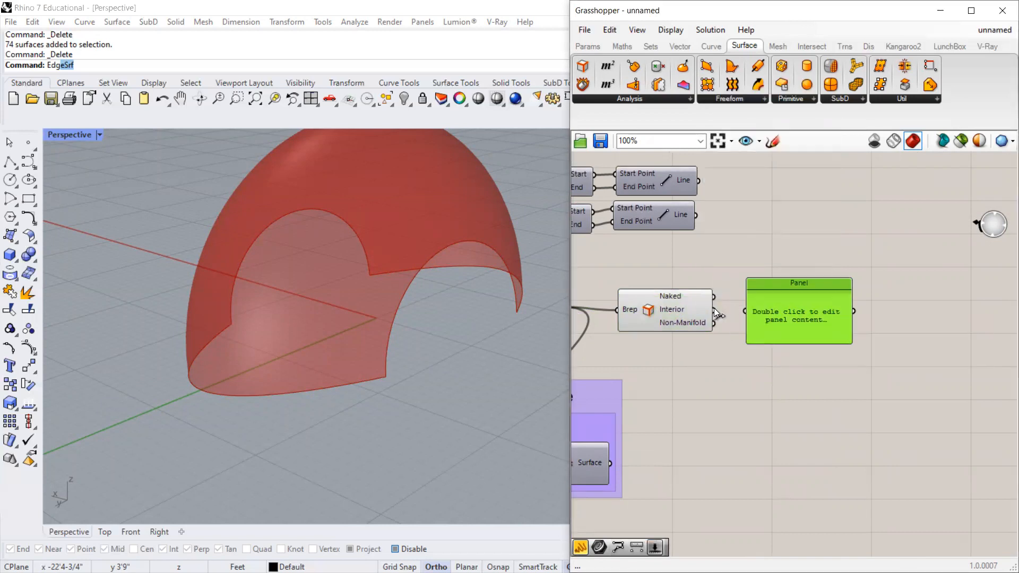
left_click_drag(714, 308, 745, 311)
scroll(796, 273, "down", 2)
scroll(702, 303, "up", 4)
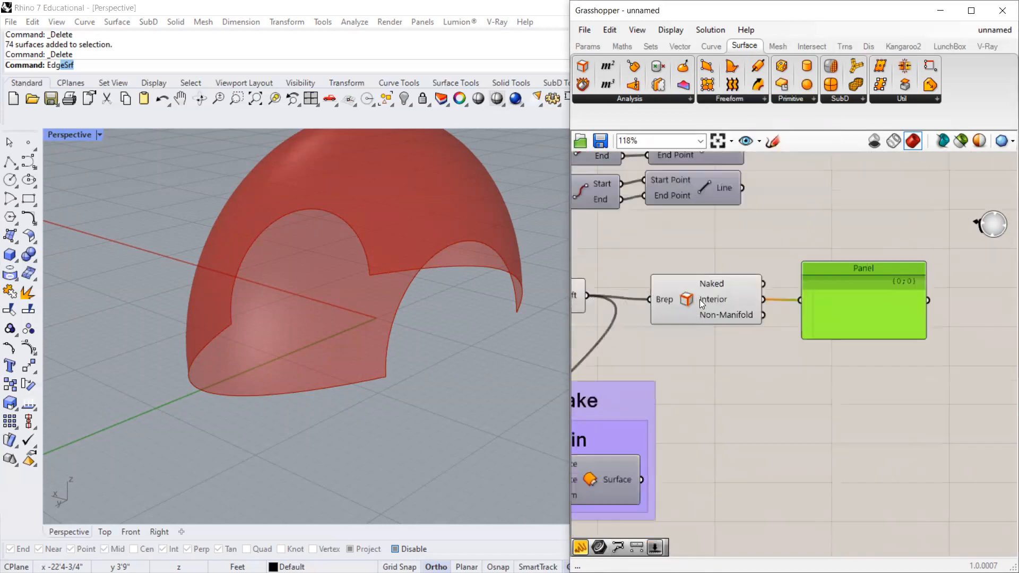
scroll(732, 306, "up", 2)
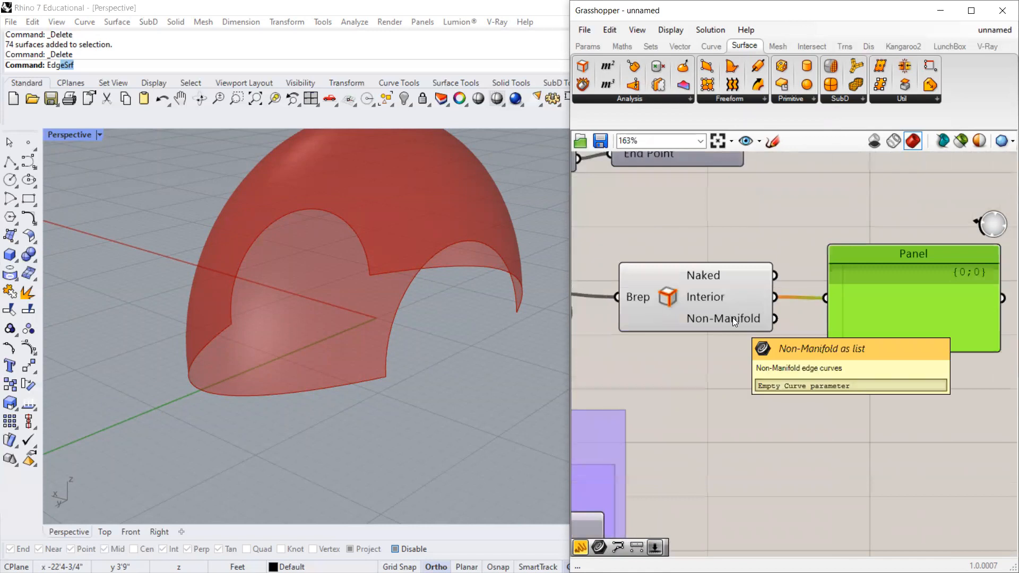
Replace the panel with a Curve parameter connected to the Interior output of Brep Edges.
left_click(588, 45)
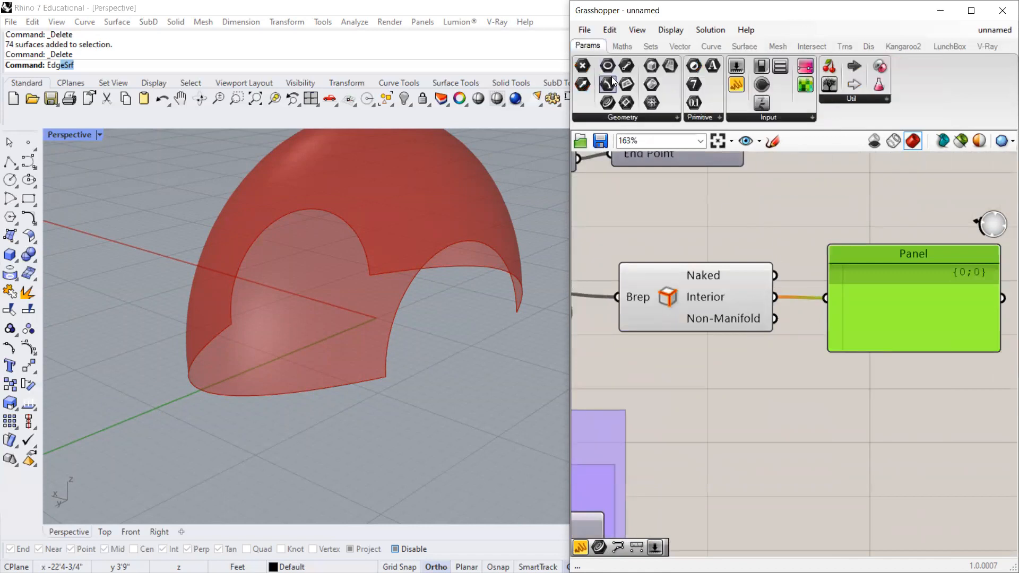
left_click_drag(609, 84, 804, 219)
left_click(888, 240)
left_click_drag(881, 280, 882, 323)
key("Delete")
left_click(839, 218)
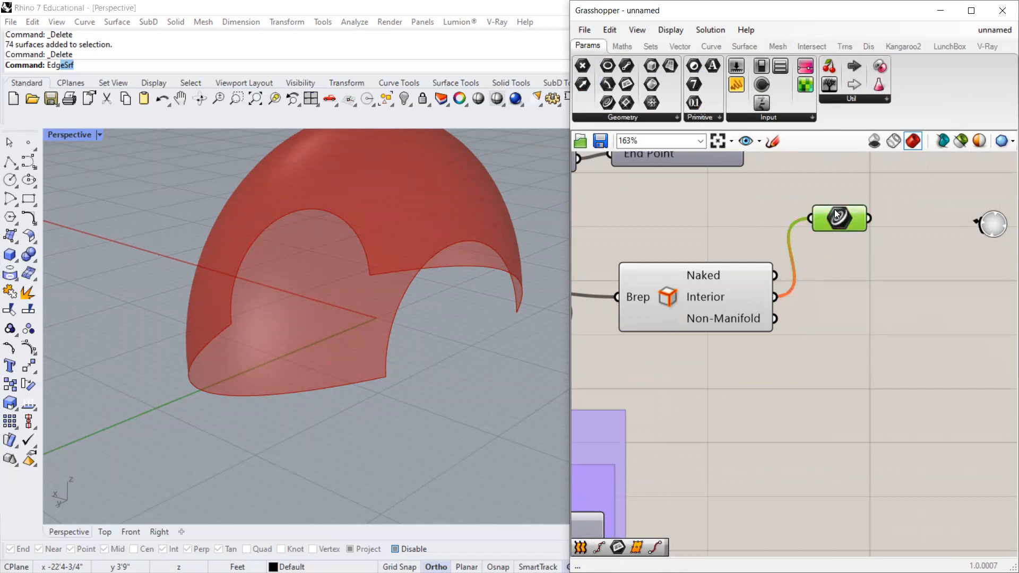
Rewire the Curve parameter to the Naked output of Brep Edges and preview its curves on the shell.
left_click(841, 298)
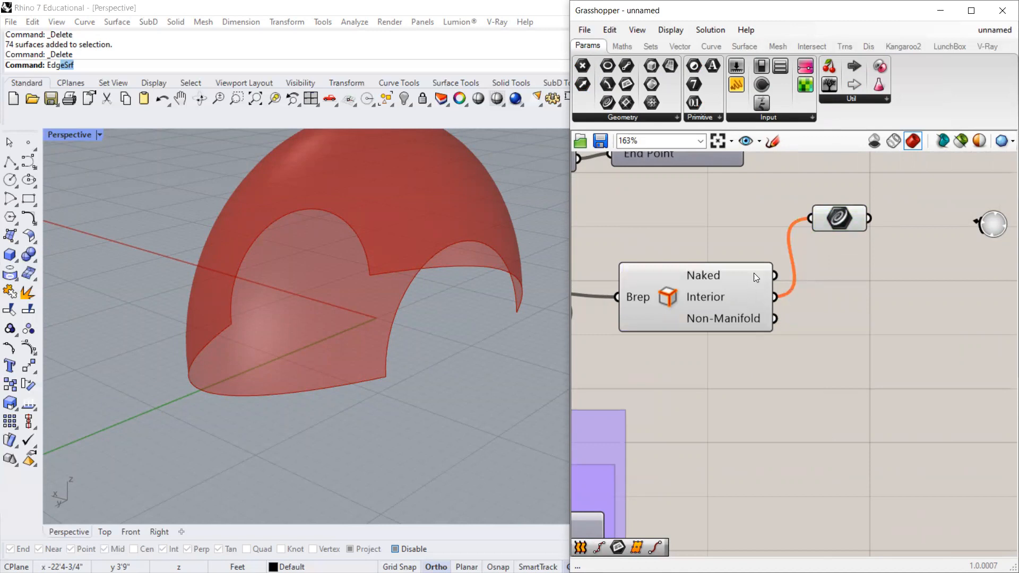
left_click_drag(774, 275, 813, 227)
left_click(839, 218)
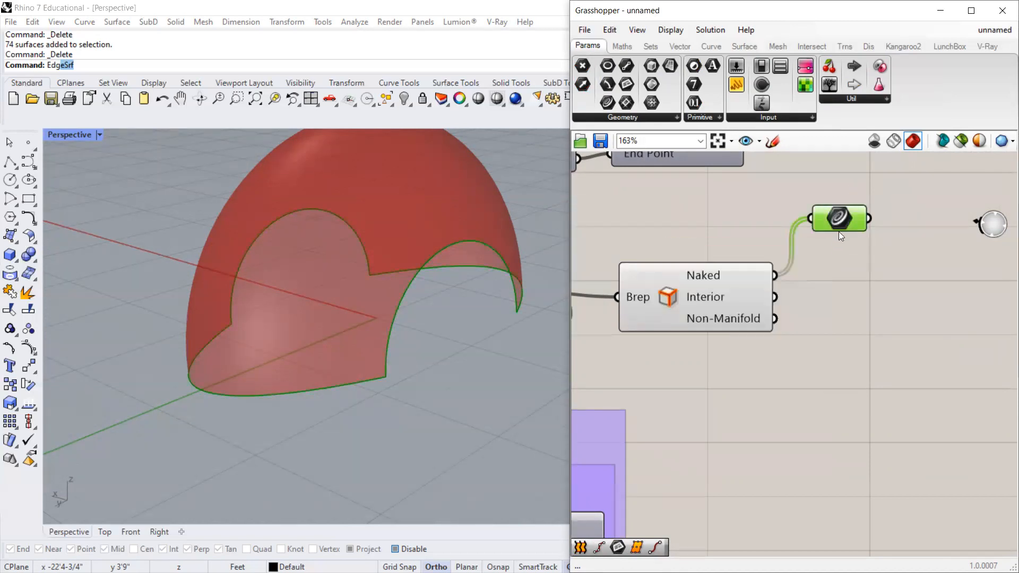
scroll(816, 276, "down", 3)
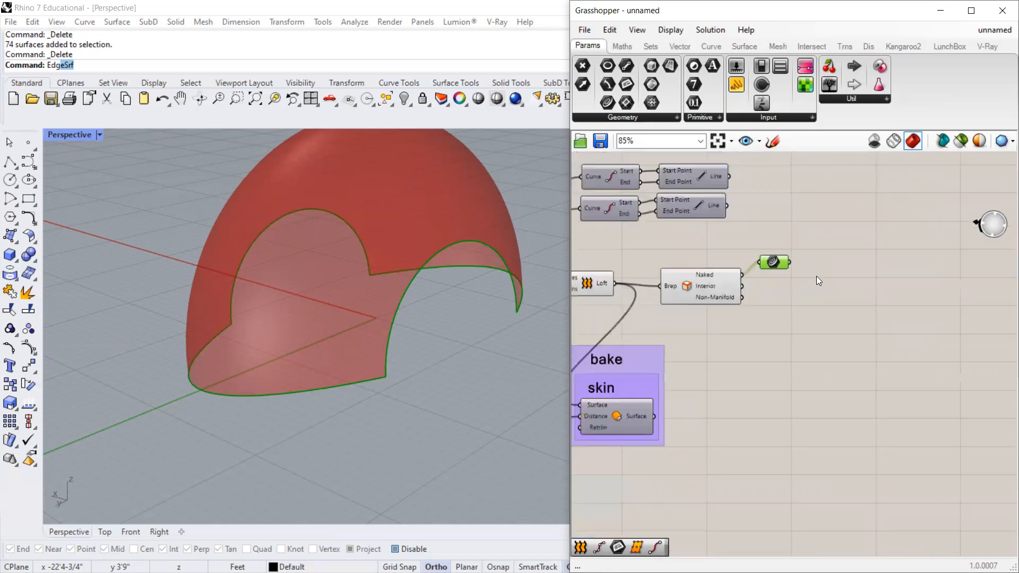
Attach a Panel to the Curve parameter to read its list of edge curves, and delete the panel.
scroll(816, 275, "up", 2)
left_click_drag(736, 85, 856, 243)
left_click_drag(772, 253, 794, 218)
left_click_drag(854, 241, 836, 275)
scroll(730, 314, "down", 3)
scroll(817, 275, "up", 3)
scroll(775, 306, "down", 3)
scroll(721, 299, "up", 3)
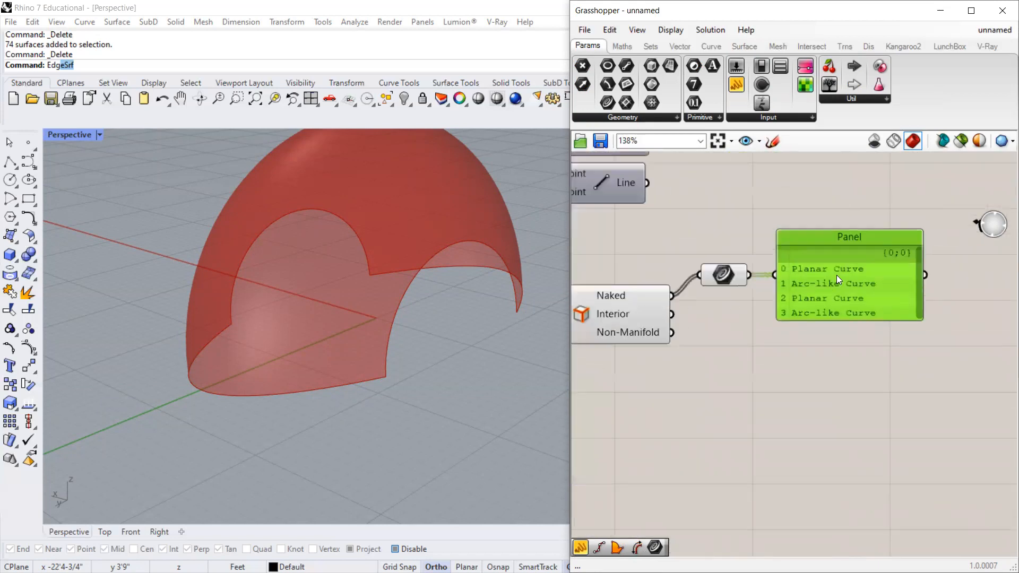
key("Delete")
scroll(802, 301, "down", 1)
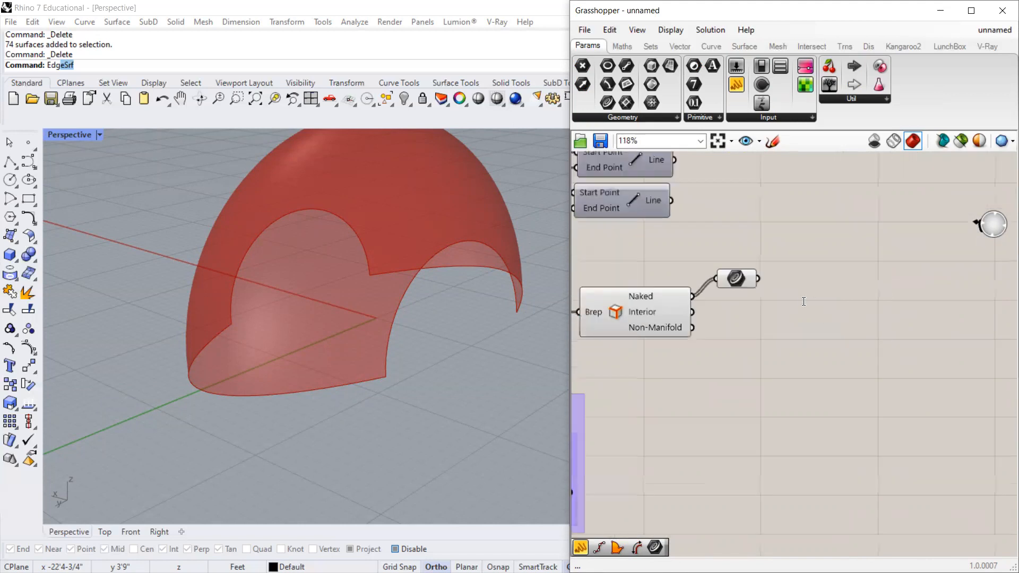
double_click(803, 300)
type("list")
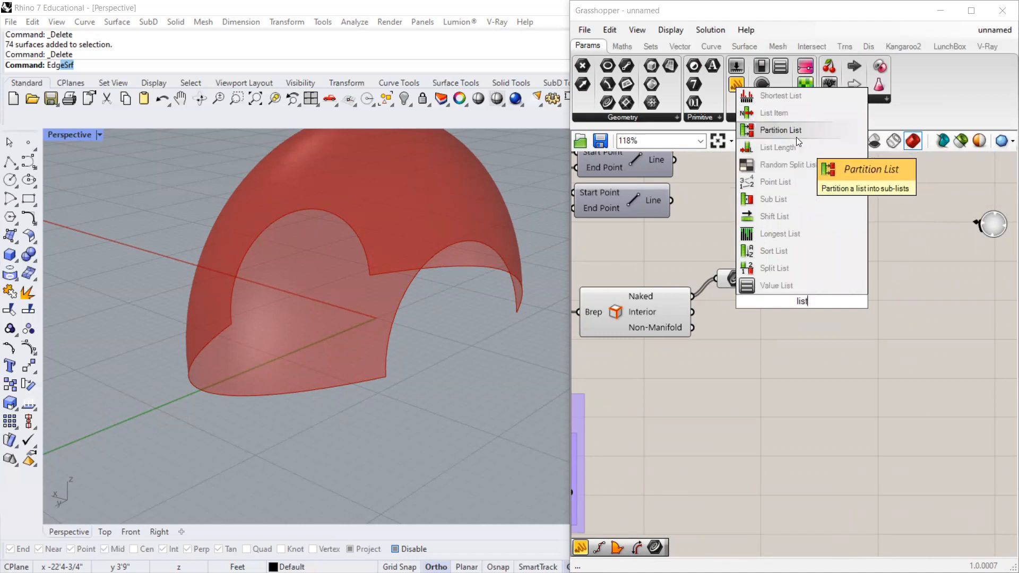
type("index")
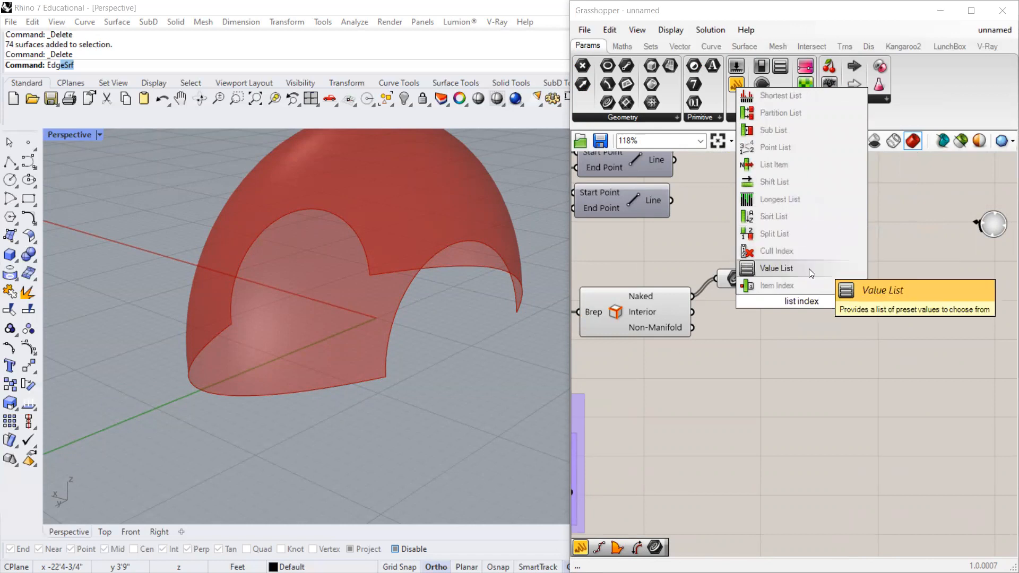
left_click(812, 285)
mouse_move(741, 280)
left_mouse_down()
mouse_move(737, 255)
mouse_move(739, 269)
left_mouse_up()
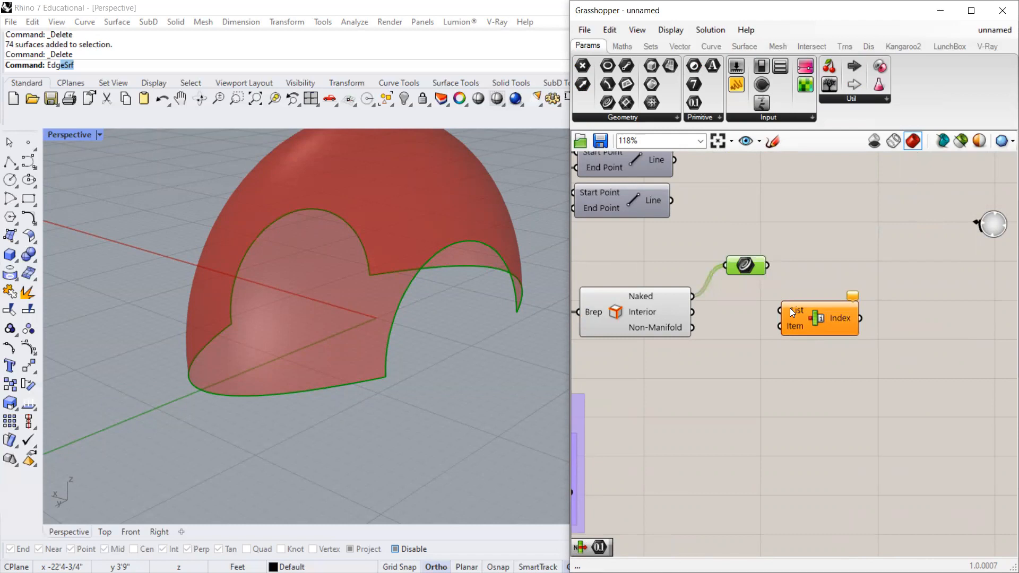
double_click(787, 275)
type("list")
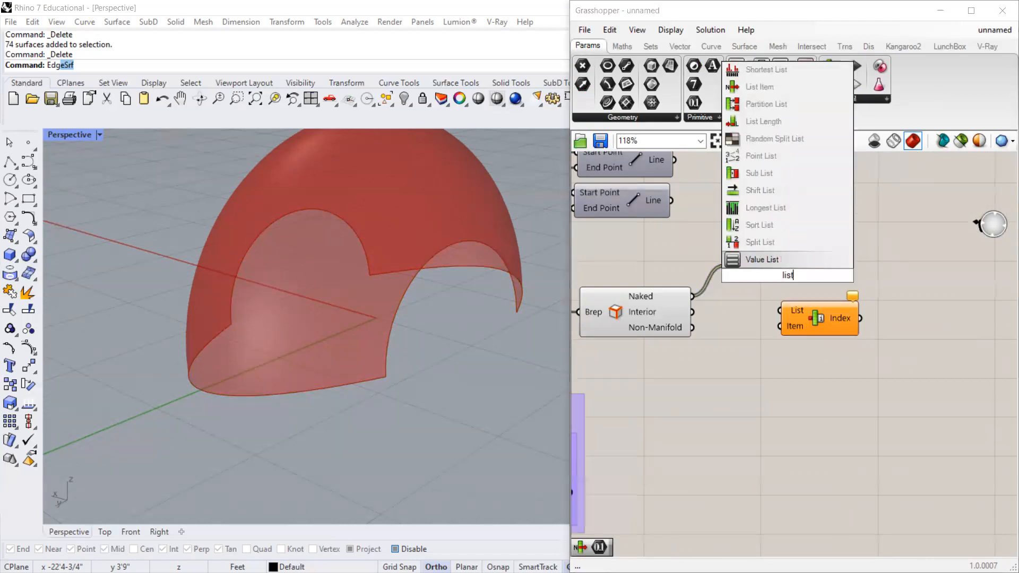
type(" item")
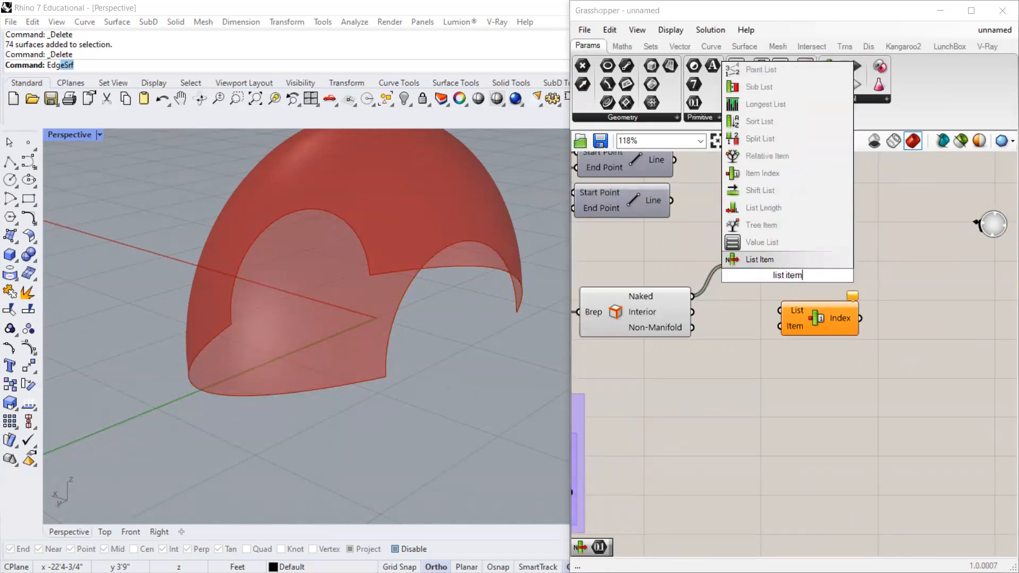
left_click(772, 174)
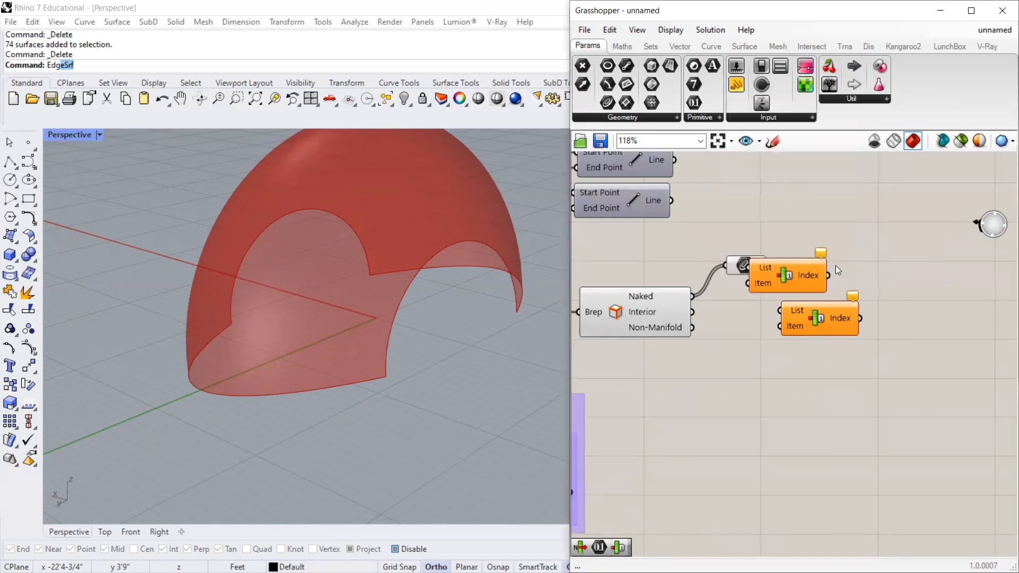
Add a List Item component fed by the Curve parameter, and delete the two Item Index components.
double_click(863, 248)
type("lis")
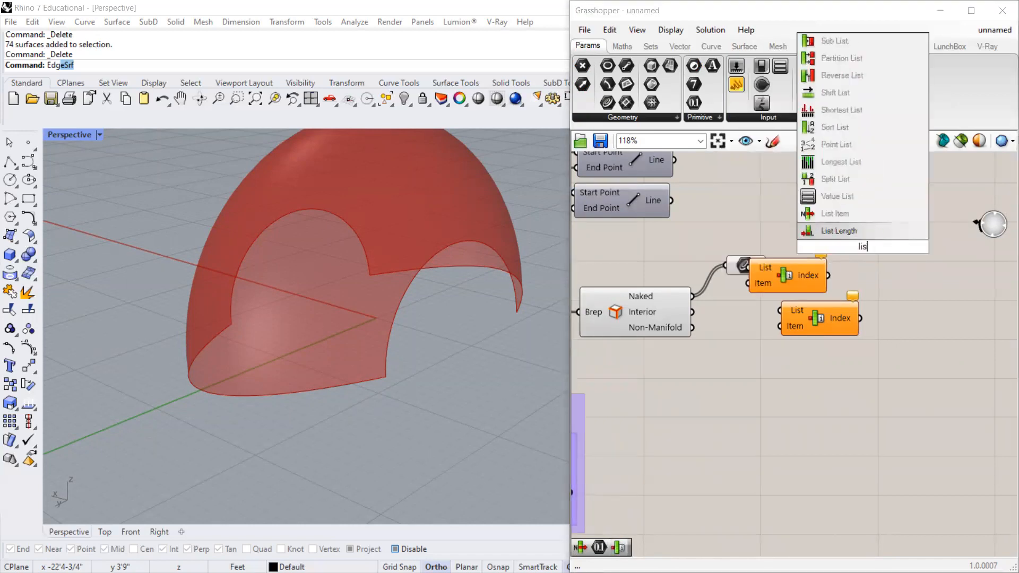
type("t item")
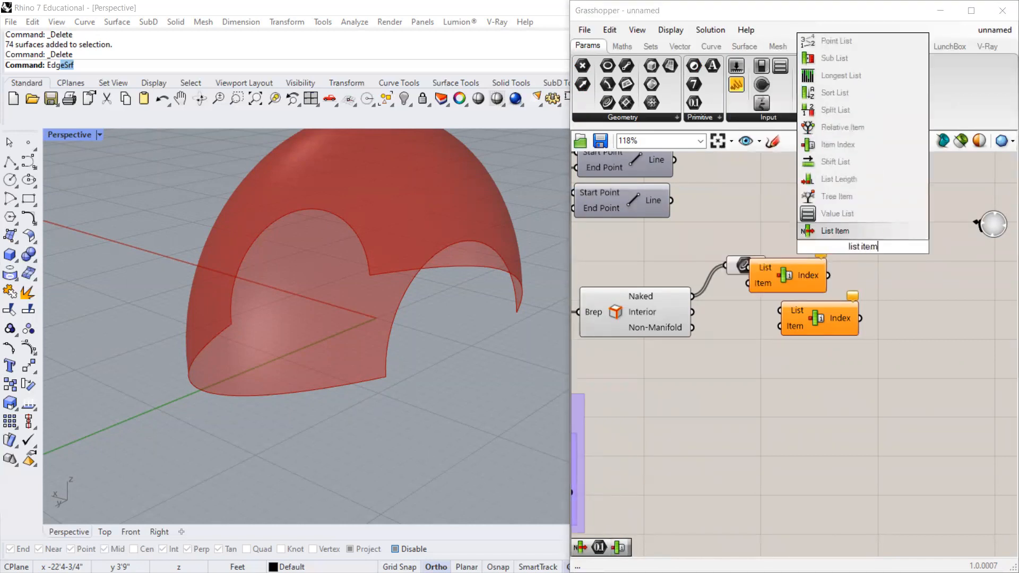
left_click(848, 235)
left_click_drag(857, 255, 811, 279)
key("Delete")
left_click_drag(903, 363, 822, 320)
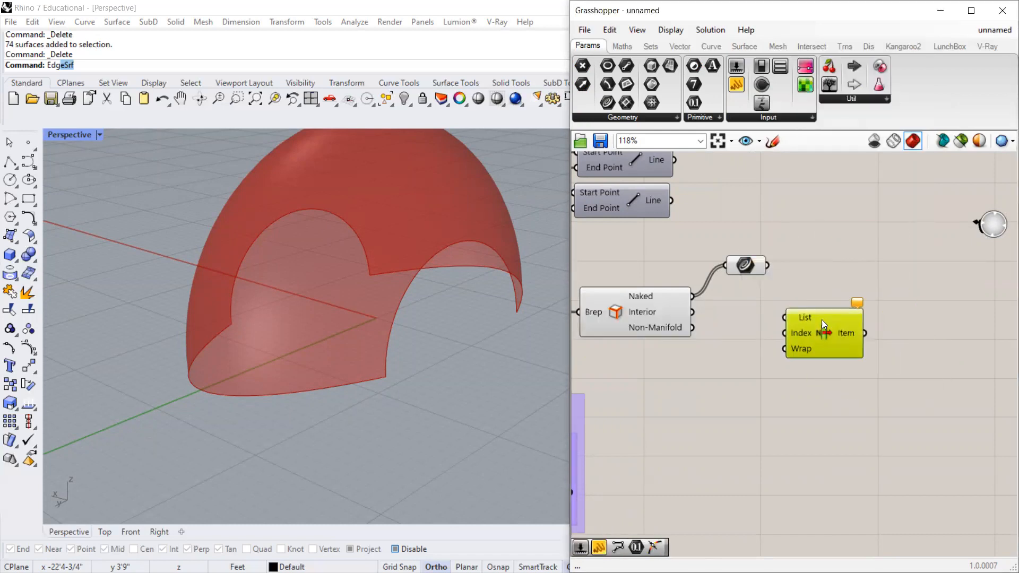
Add a Number Slider below Brep Edges with N rounding, a minimum of 0 and a maximum of 4.
double_click(723, 367)
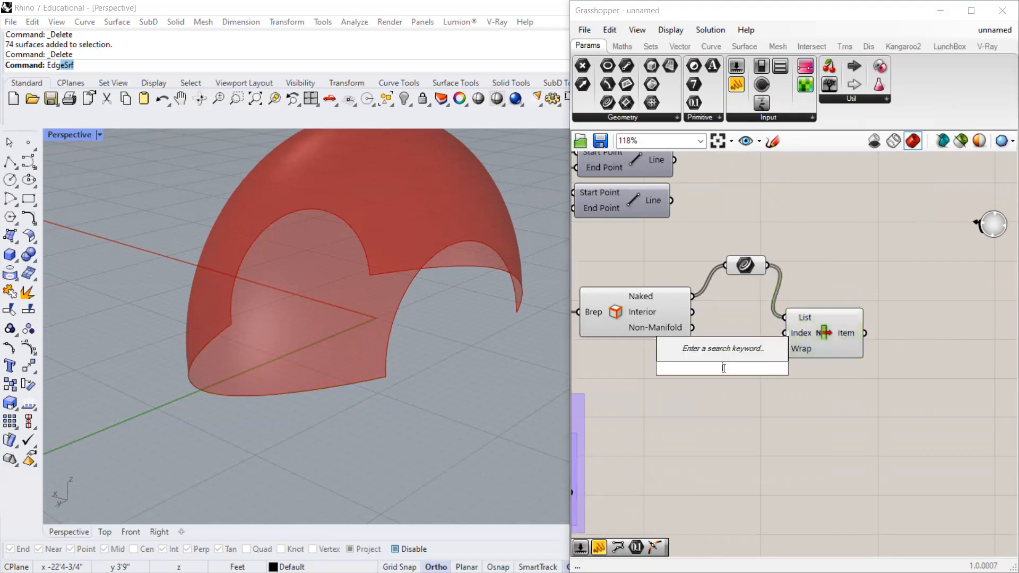
type("number")
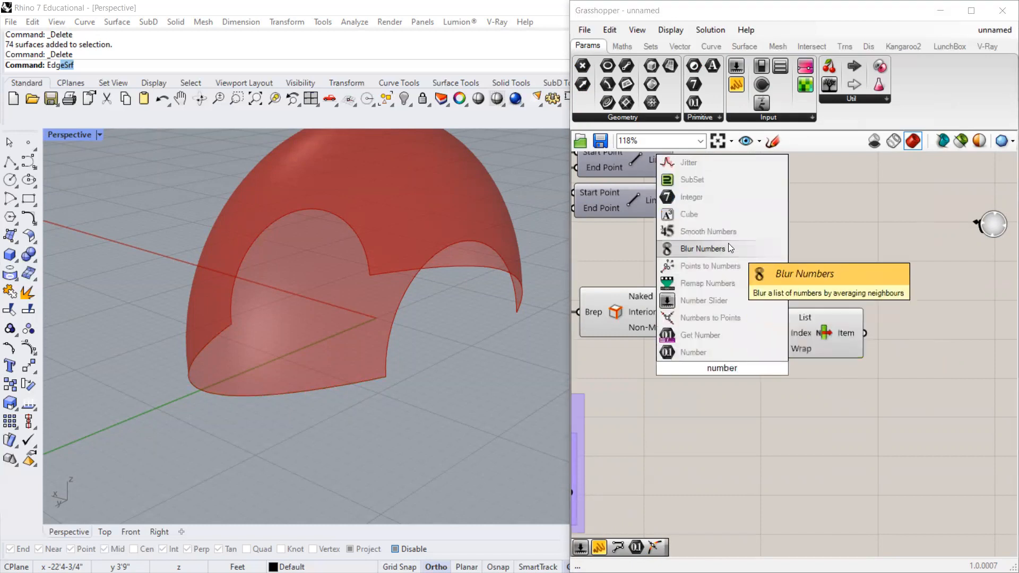
left_click(716, 300)
double_click(716, 363)
left_click(667, 374)
double_click(667, 374)
double_click(729, 412)
left_click(729, 410)
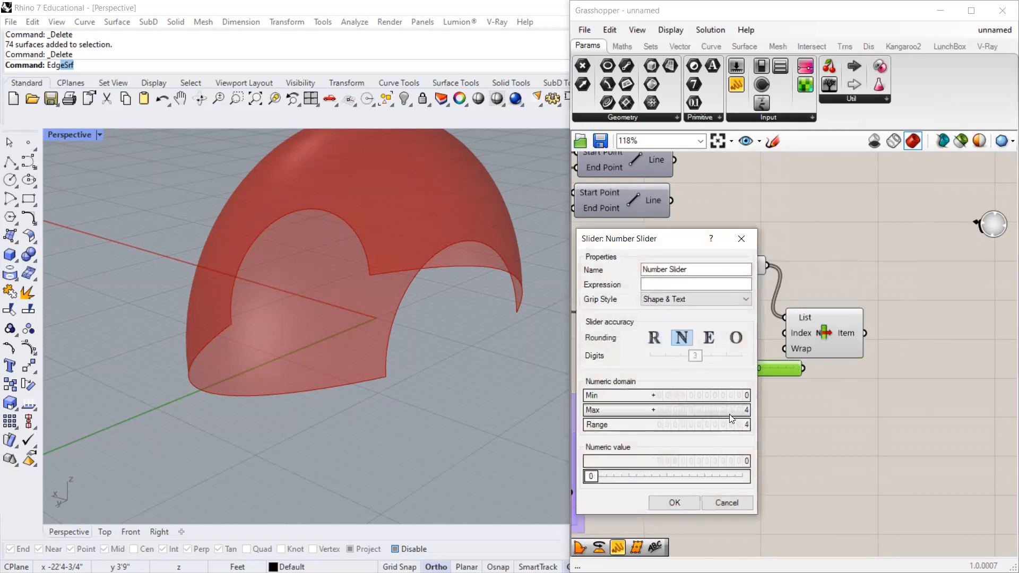
left_click(675, 501)
Connect the Number Slider to List Item's Index input and space out the two components.
mouse_move(822, 338)
left_mouse_down()
mouse_move(861, 342)
mouse_move(825, 337)
left_mouse_up()
left_click(760, 380)
left_click_drag(770, 367, 735, 364)
left_click(786, 352)
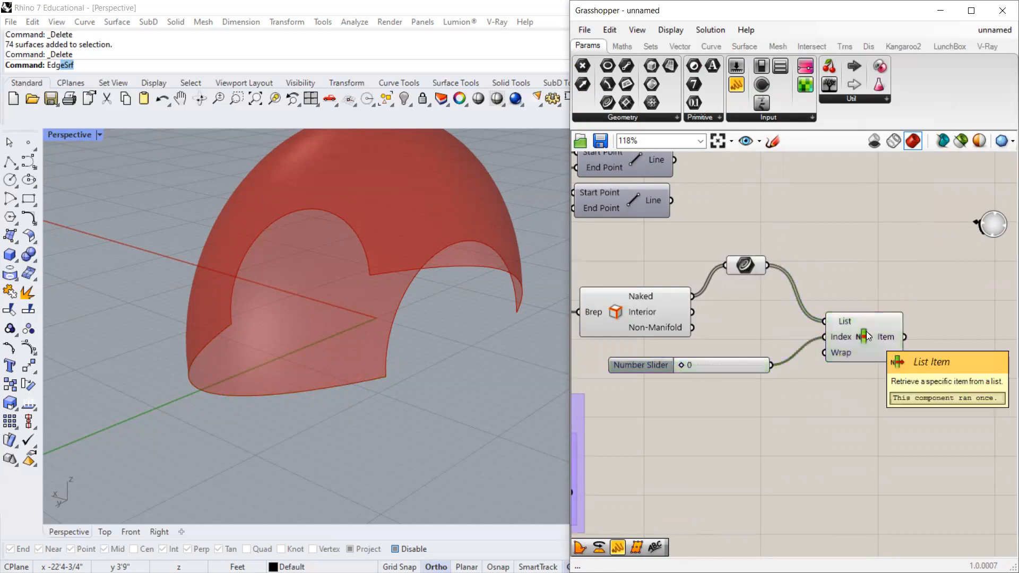
Vary the index slider and preview List Item to check which shell edge each index picks out.
left_click(866, 331)
left_click(685, 364)
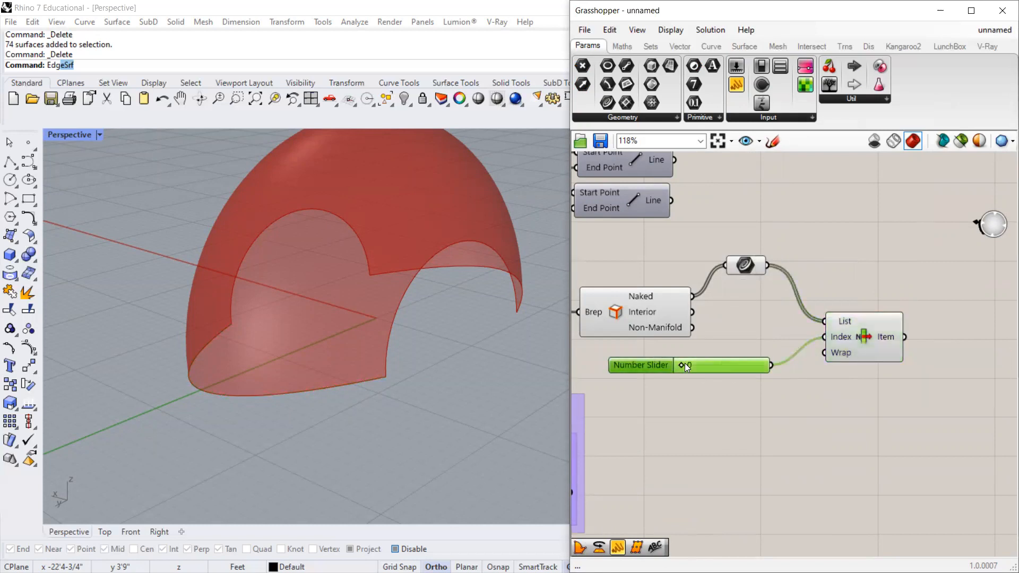
left_click_drag(694, 365, 711, 365)
left_click(852, 344)
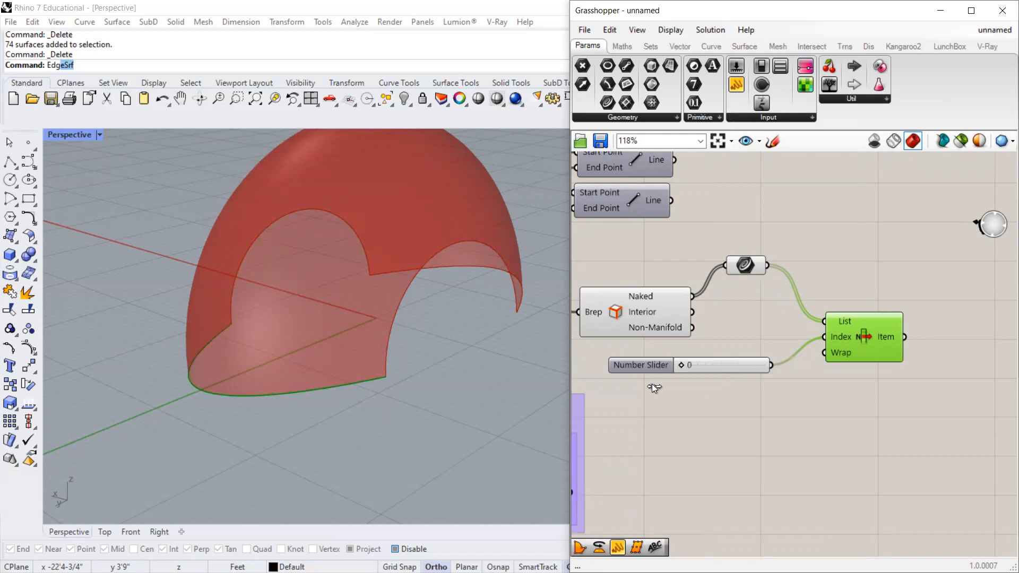
scroll(360, 425, "down", 3)
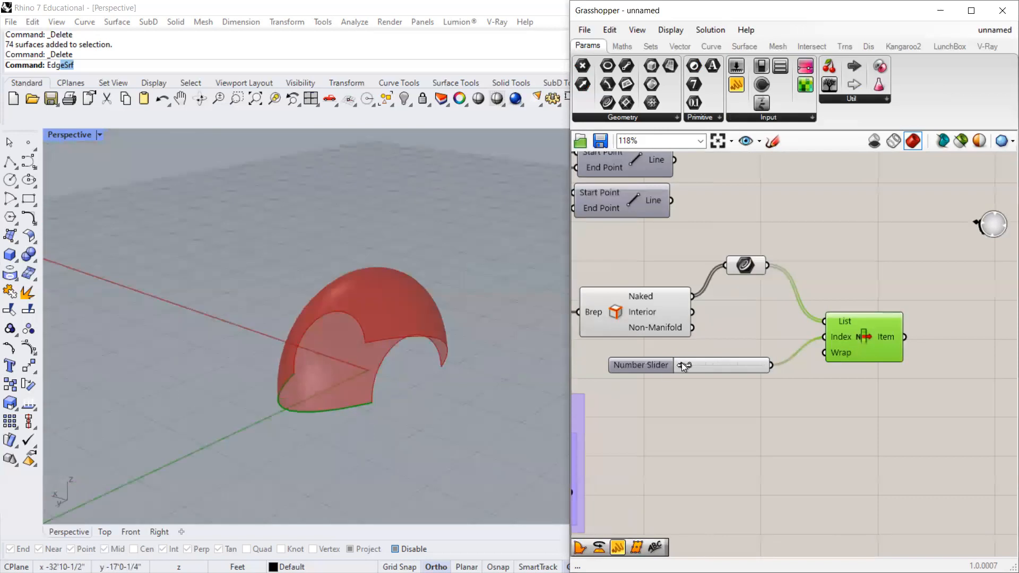
Preview Brep Edges and the Curve parameter to compare the full set of naked shell edges with the edge picked by List Item.
scroll(418, 371, "up", 3)
scroll(420, 368, "down", 2)
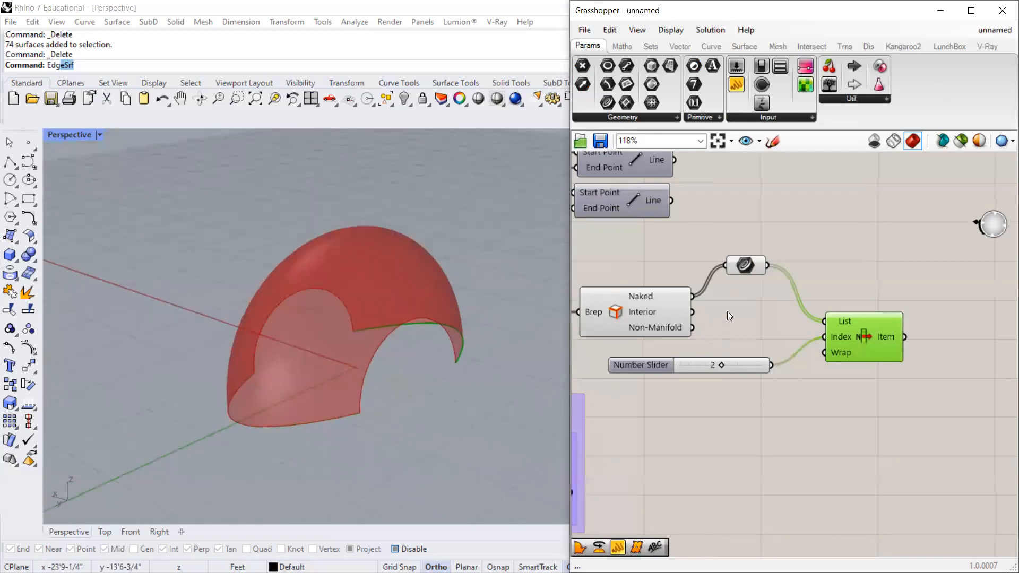
scroll(762, 268, "down", 2)
scroll(689, 306, "up", 3)
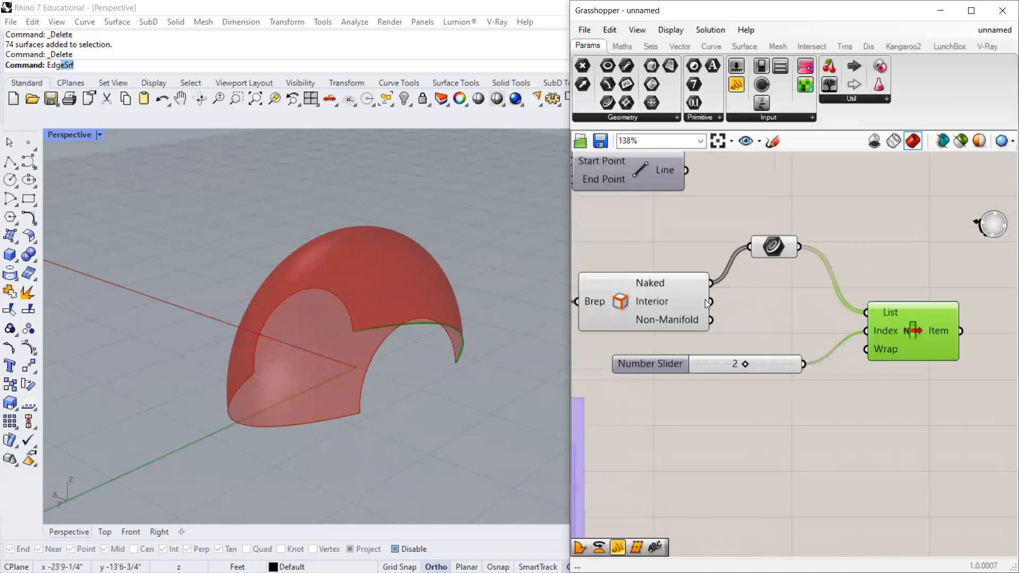
scroll(706, 300, "down", 2)
scroll(585, 285, "up", 3)
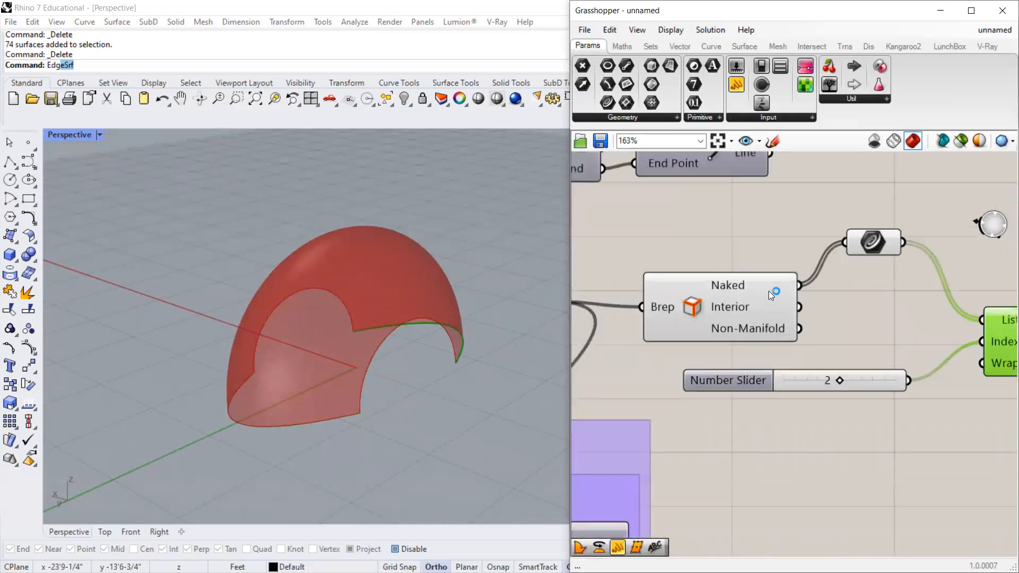
left_click(733, 299)
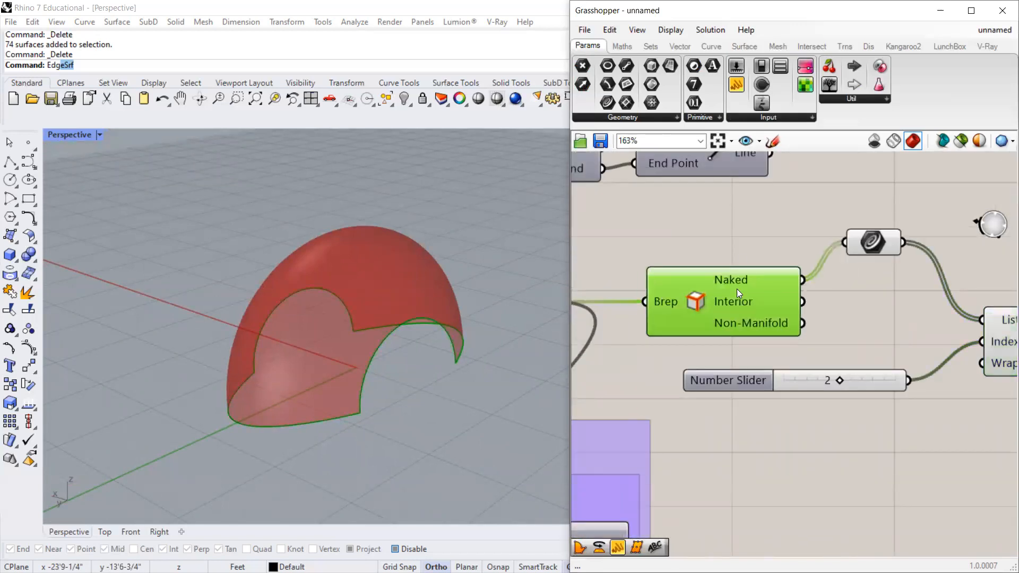
scroll(734, 298, "down", 2)
left_click(890, 264)
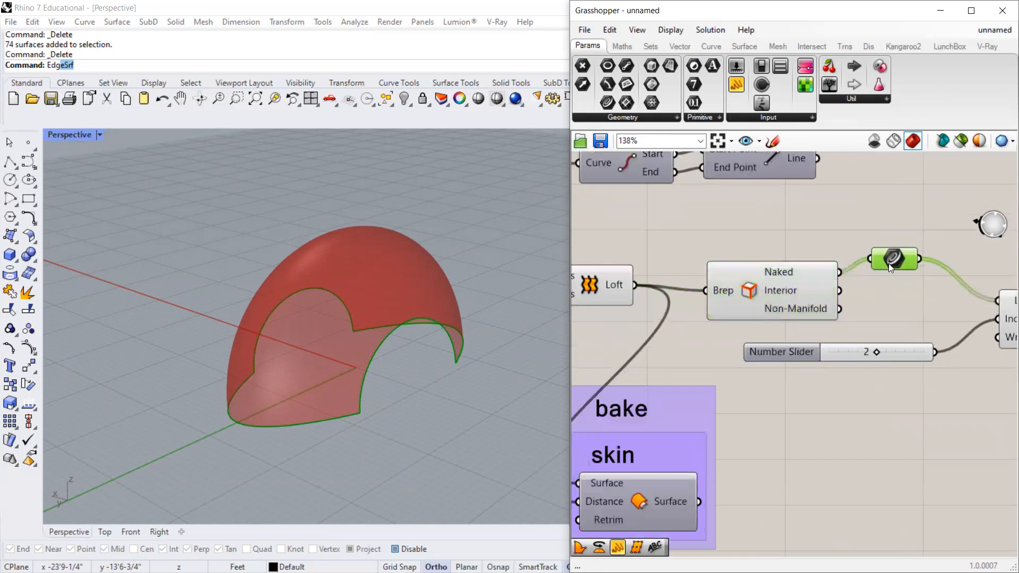
scroll(902, 270, "down", 1)
scroll(904, 274, "up", 2)
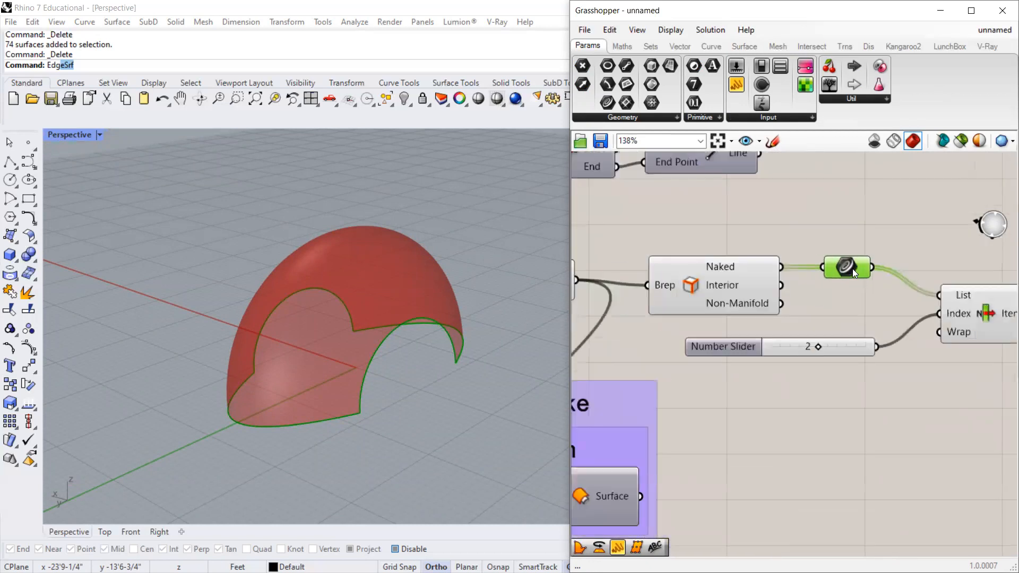
Connect Brep Edges' Naked output directly to List Item's List input and delete the intermediate Curve parameter.
mouse_move(733, 267)
left_click_drag(991, 320, 983, 327)
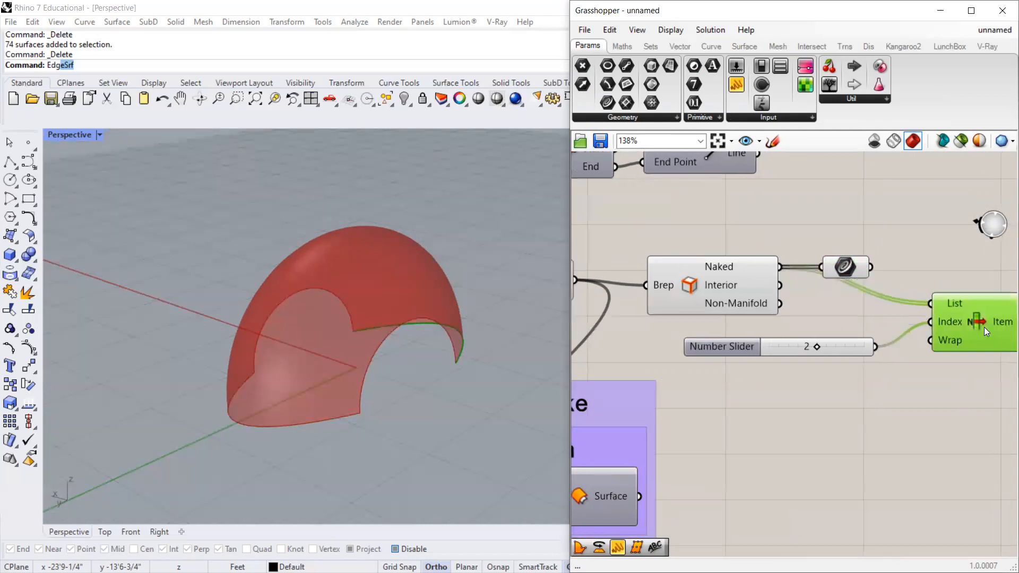
left_click_drag(847, 268, 852, 240)
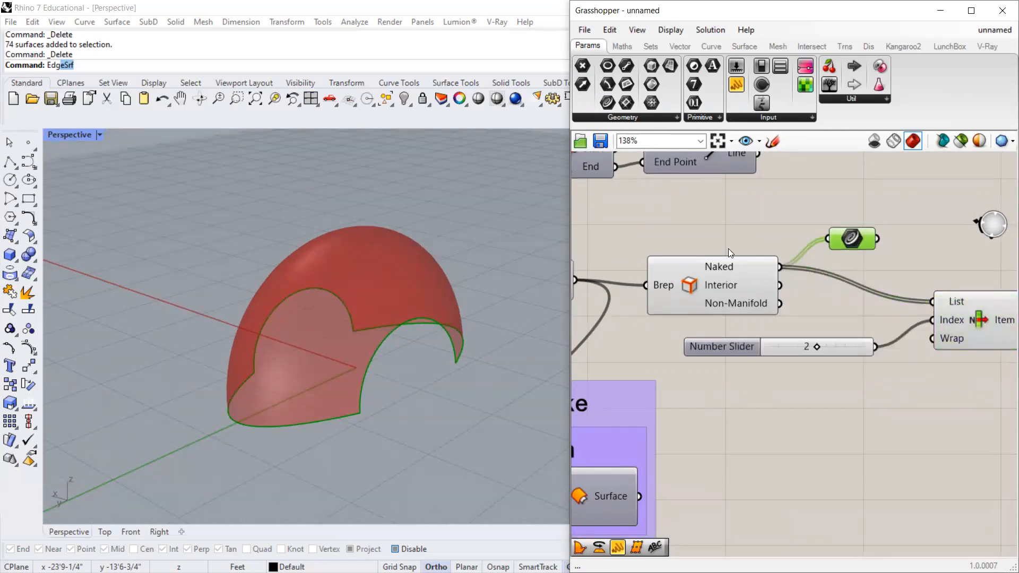
key("Delete")
scroll(710, 252, "down", 3)
scroll(863, 271, "up", 2)
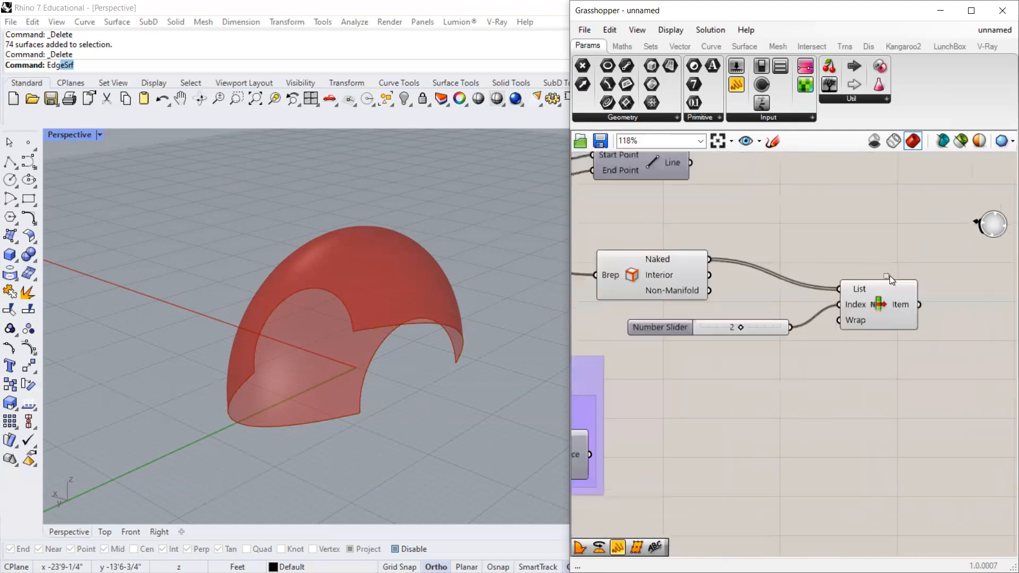
Set the index slider to 0 and reposition List Item and Brep Edges into a tidier layout.
left_click_drag(890, 275, 695, 332)
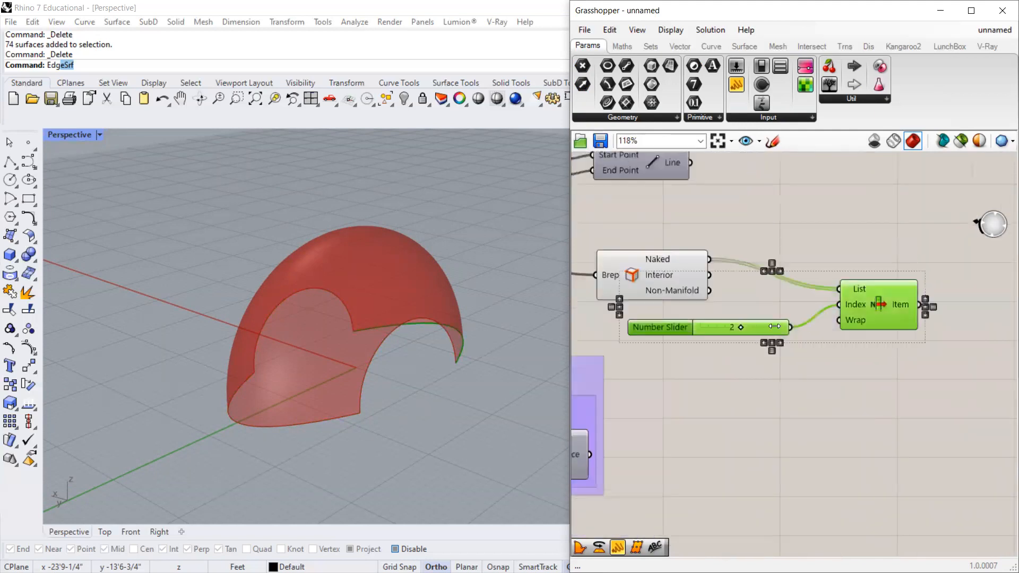
left_click(744, 310)
left_click_drag(866, 307, 861, 301)
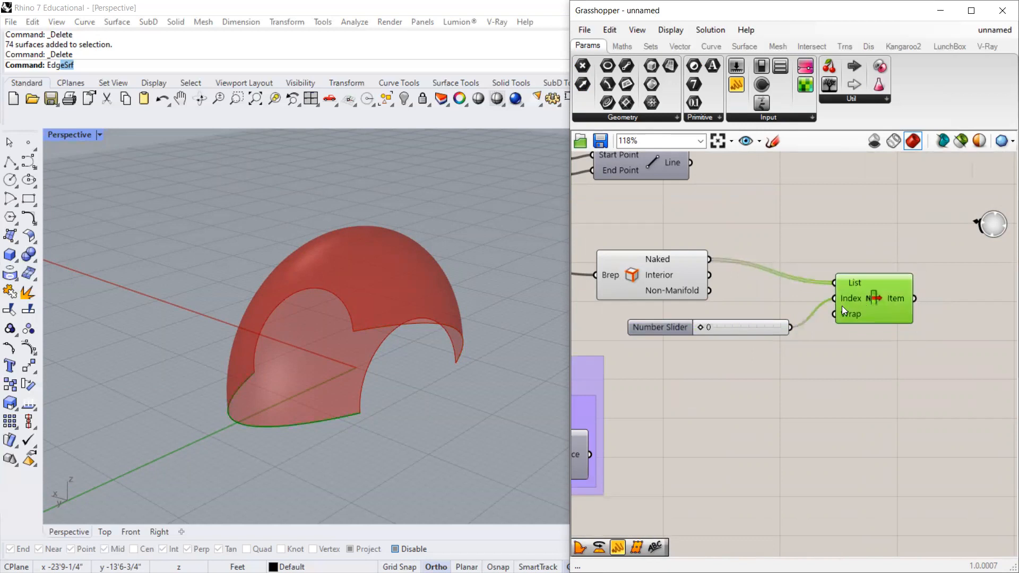
left_click_drag(675, 327, 656, 329)
left_click_drag(878, 292, 873, 292)
left_click_drag(673, 267, 705, 270)
scroll(705, 270, "down", 2)
scroll(854, 250, "up", 2)
left_click(855, 247)
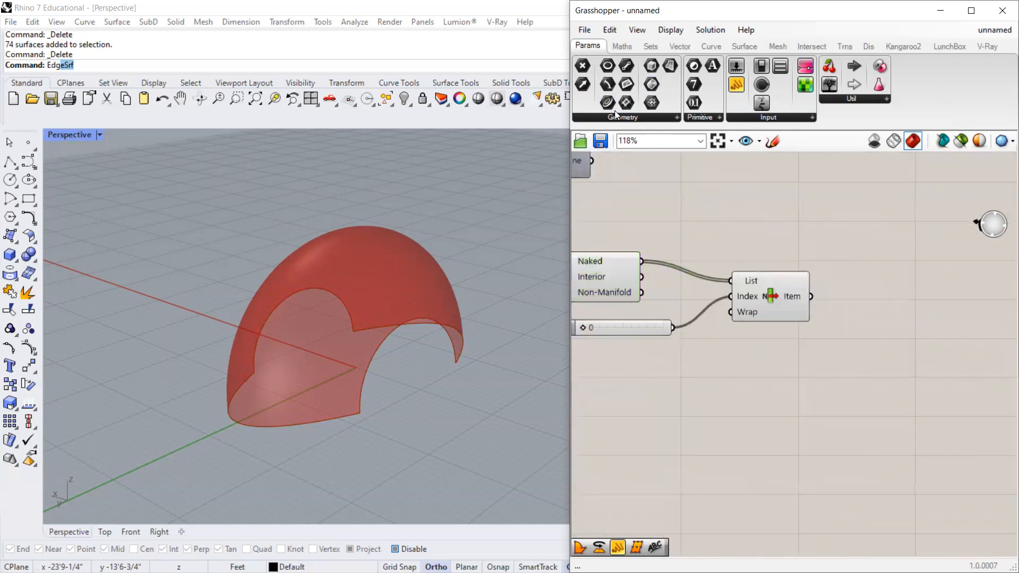
Widen the Grasshopper window, then add a Polar Array component with List Item's Item output connected to its Geometry input.
left_click_drag(566, 135, 455, 136)
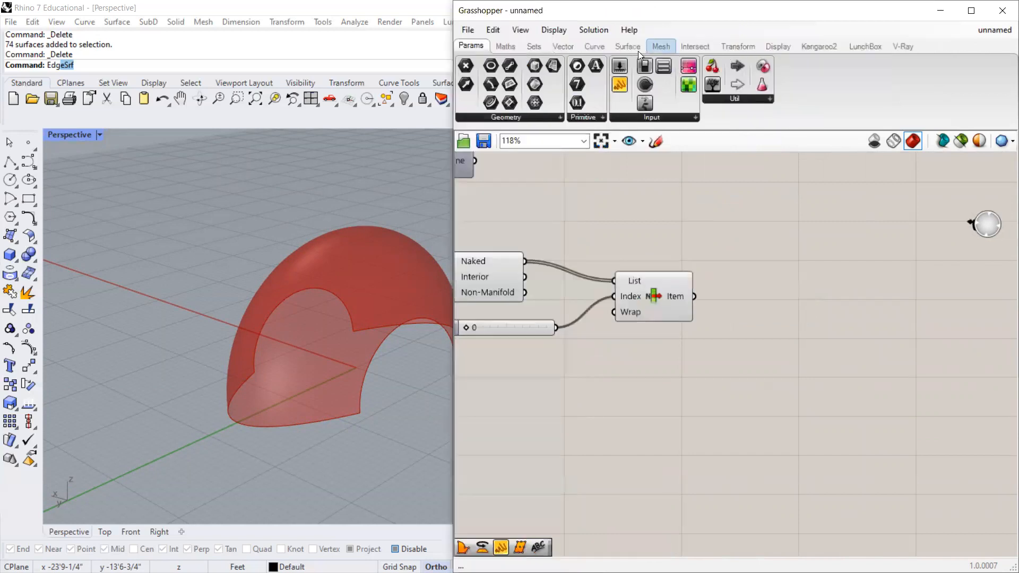
left_click(626, 46)
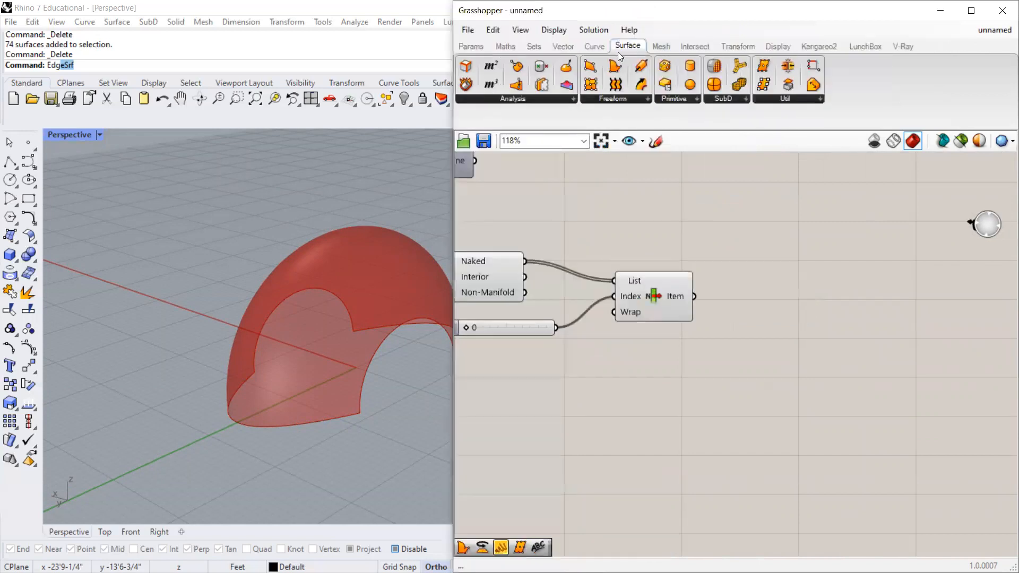
double_click(766, 252)
type("arra")
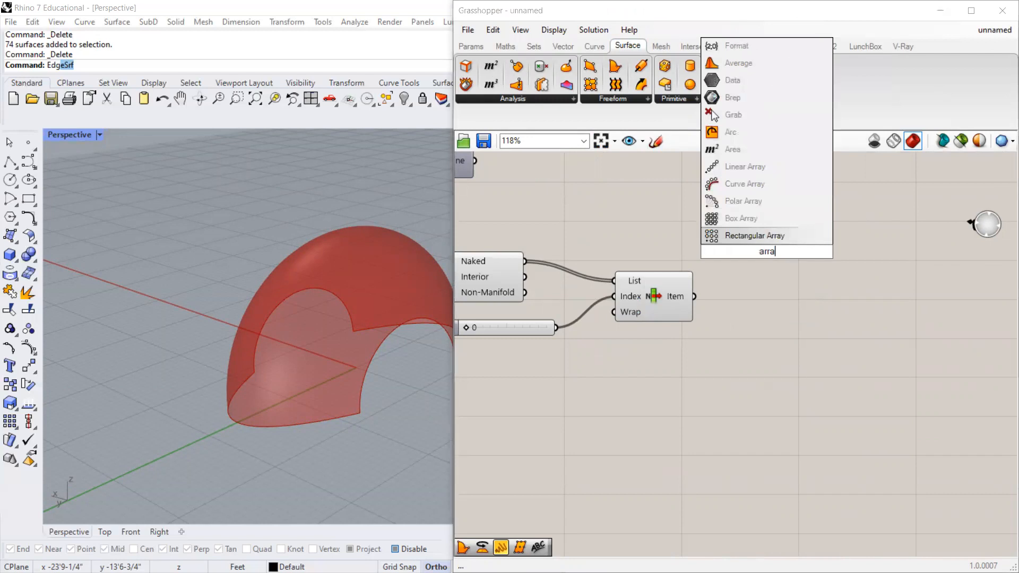
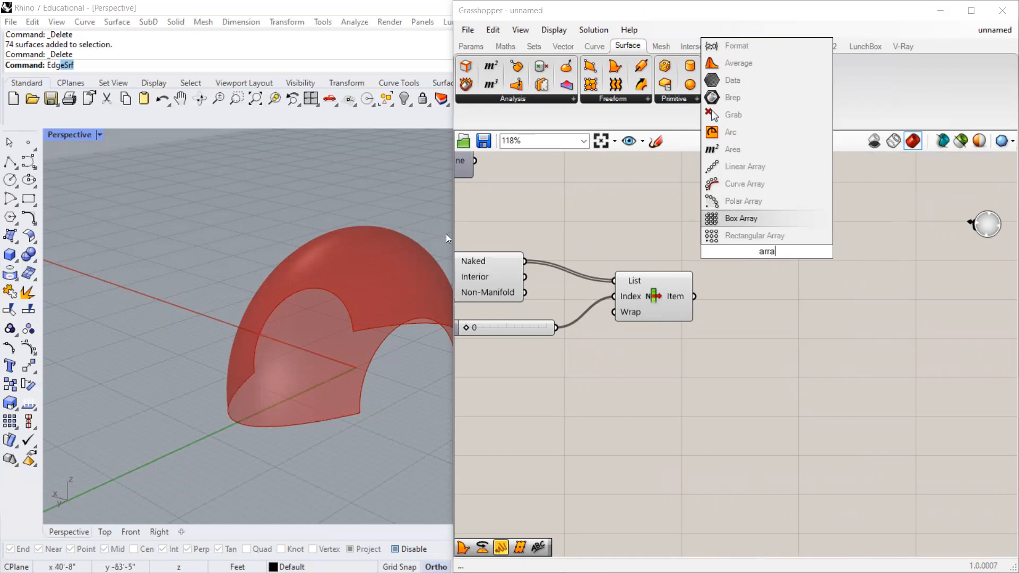
left_click(738, 216)
left_click(790, 318)
left_click_drag(677, 300, 679, 306)
left_click_drag(744, 317, 748, 317)
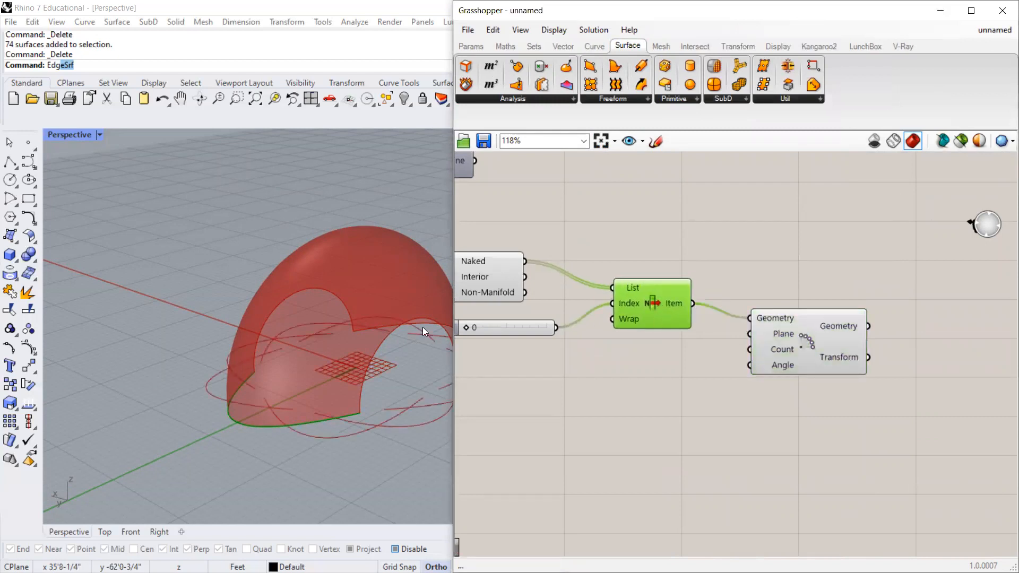
scroll(169, 322, "down", 6)
scroll(292, 363, "up", 6)
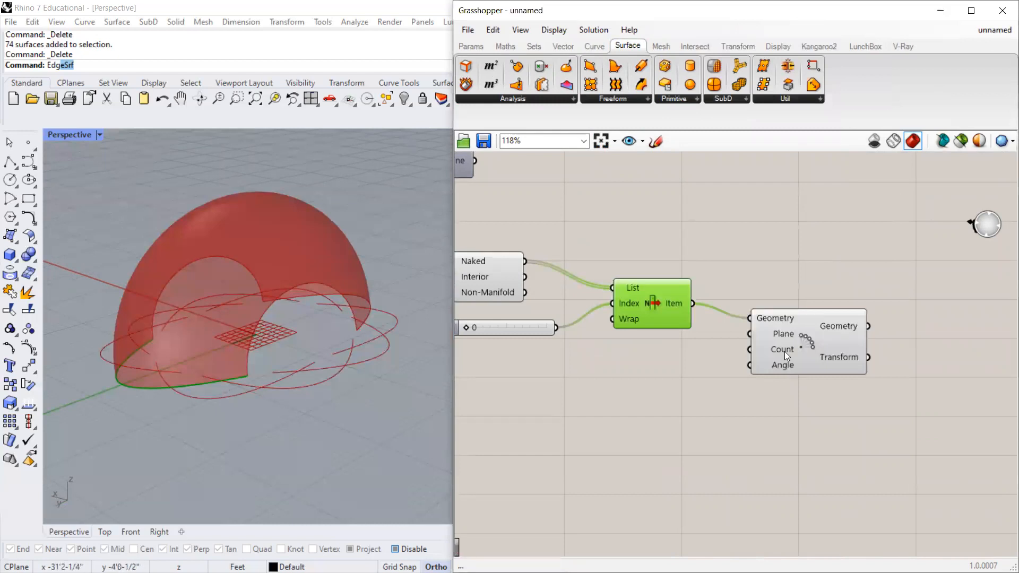
left_click_drag(784, 352, 781, 358)
mouse_move(780, 342)
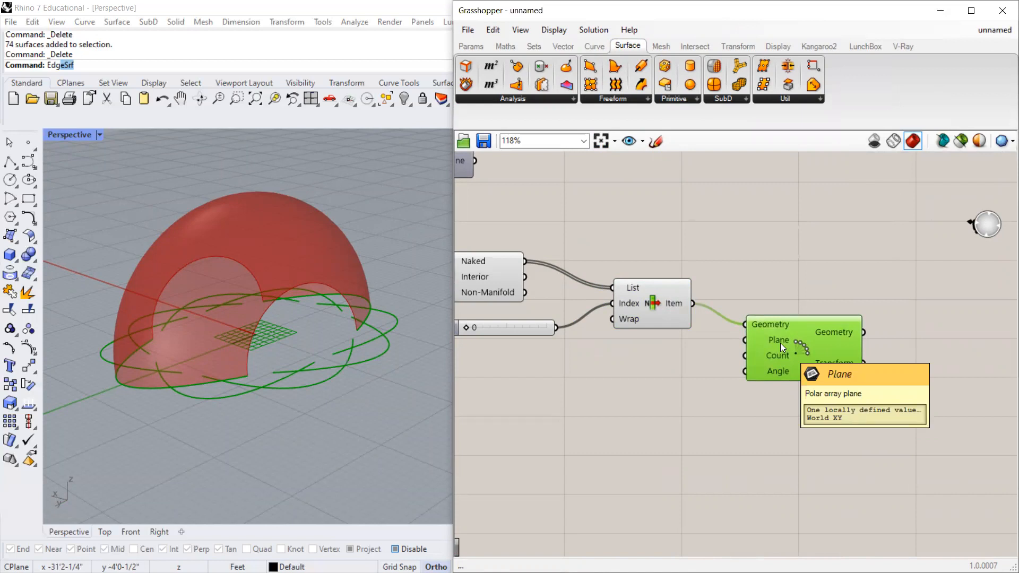
left_click(790, 240)
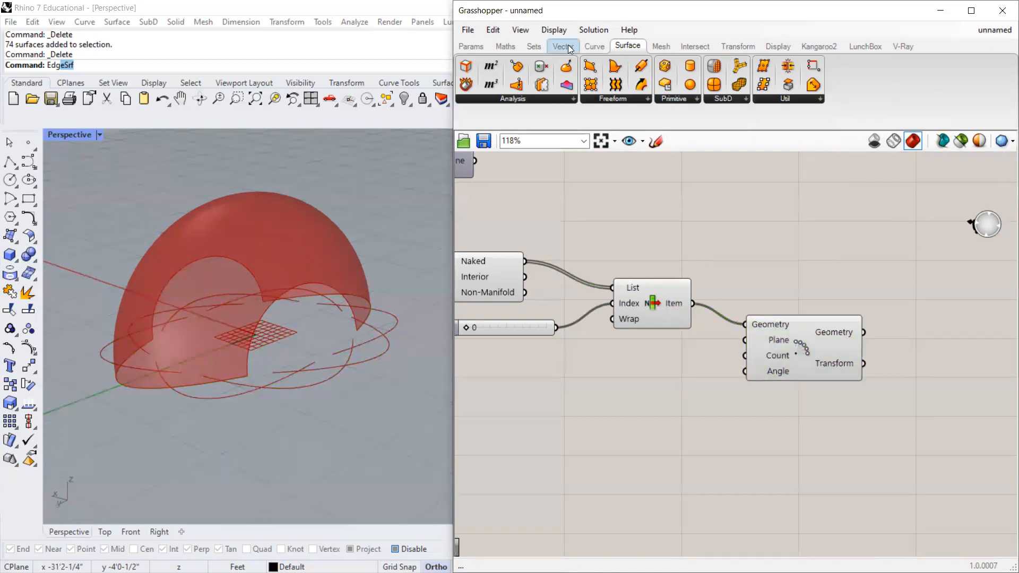
left_click(569, 47)
left_click(593, 100)
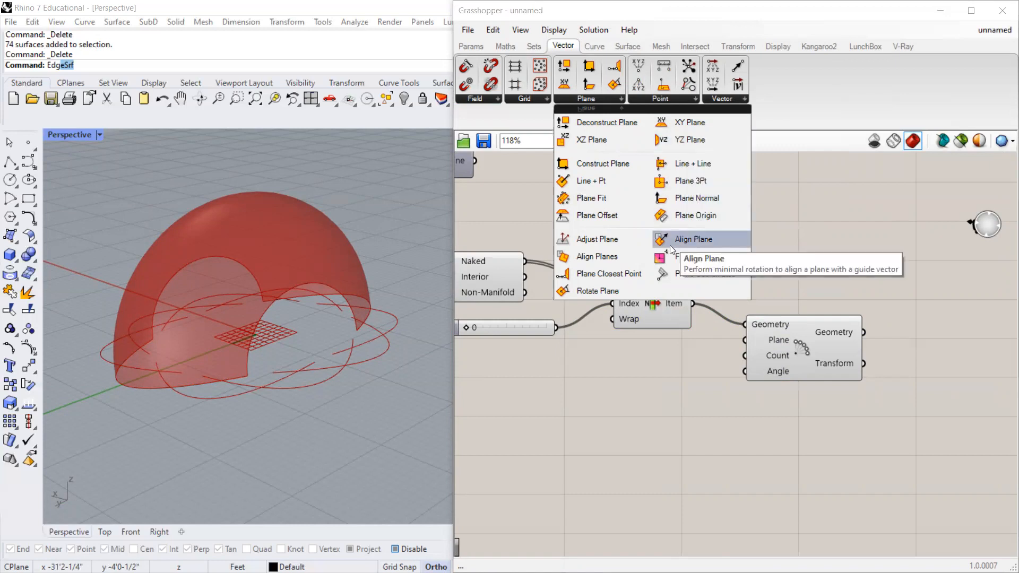
left_click_drag(681, 122, 644, 373)
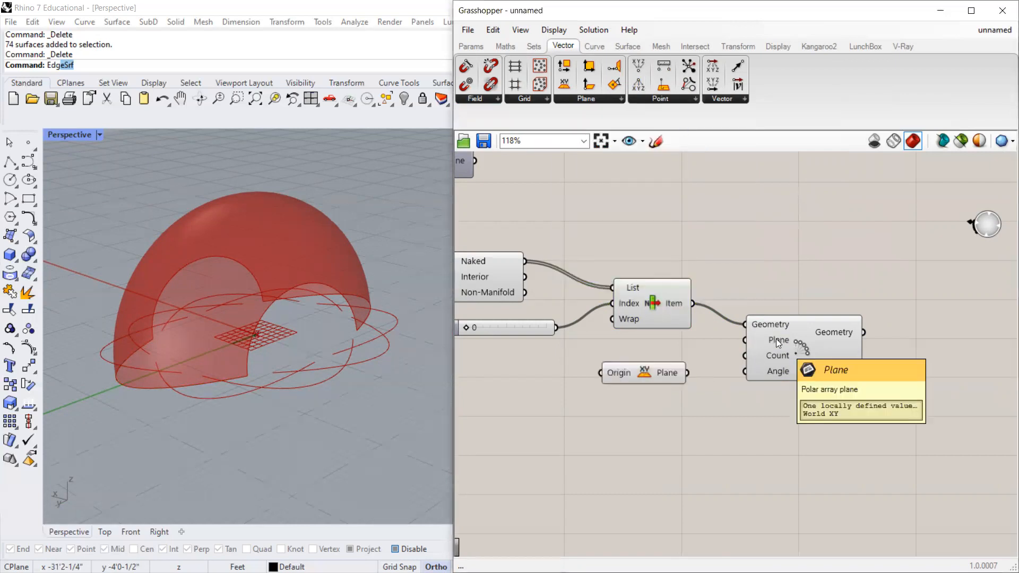
left_click(679, 373)
key("Delete")
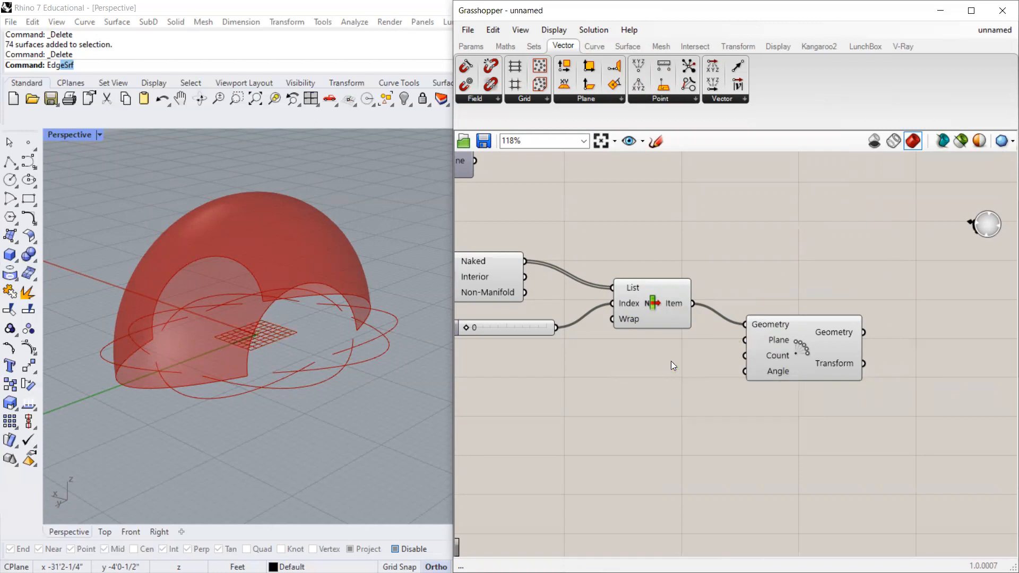
Add a YZ Plane component below List Item and connect its Plane output to the Polar Array's Plane input.
left_click(726, 101)
left_click(610, 99)
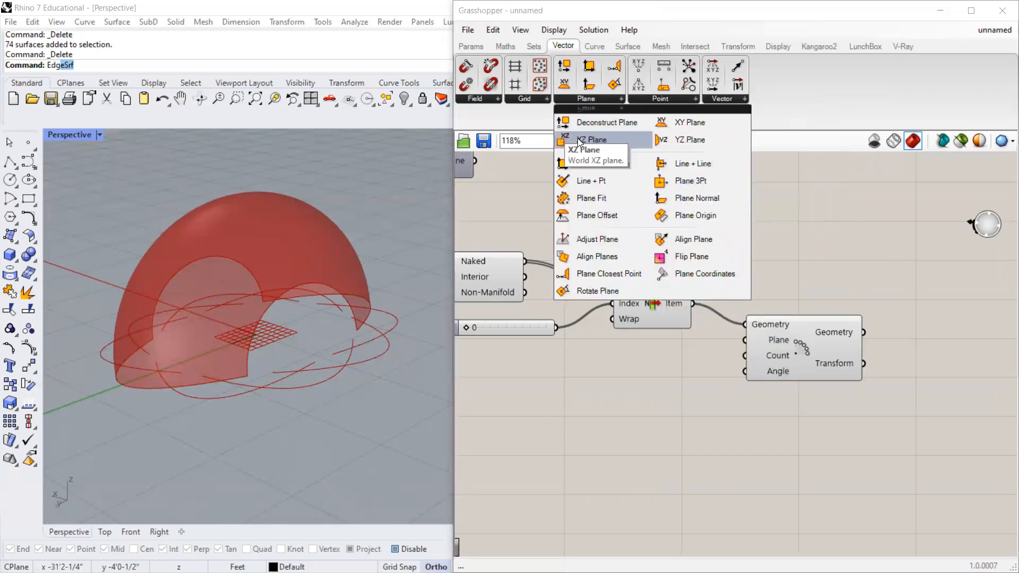
left_click(697, 144)
left_click(649, 362)
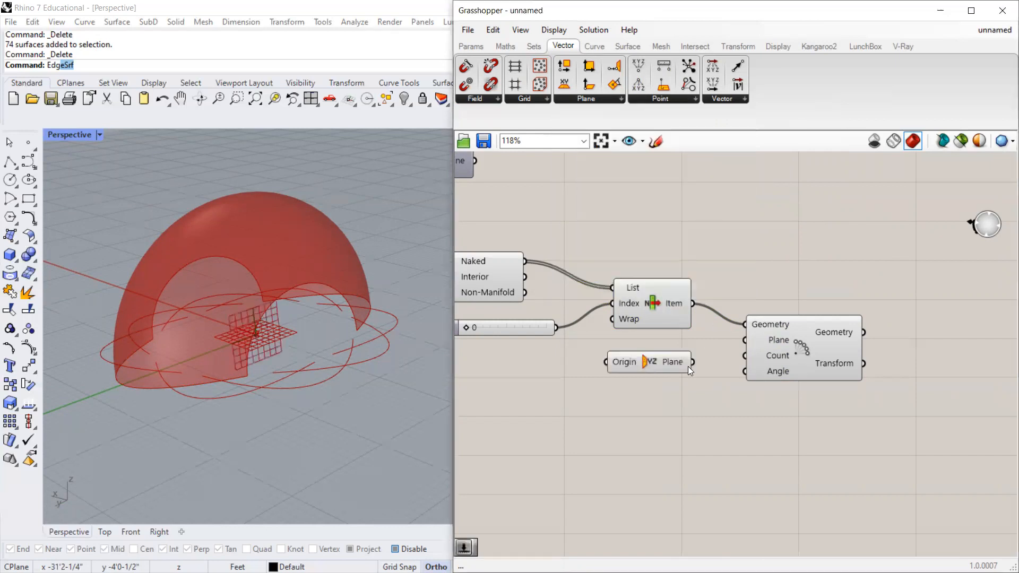
left_click_drag(693, 362, 746, 343)
right_click_drag(294, 340, 314, 367)
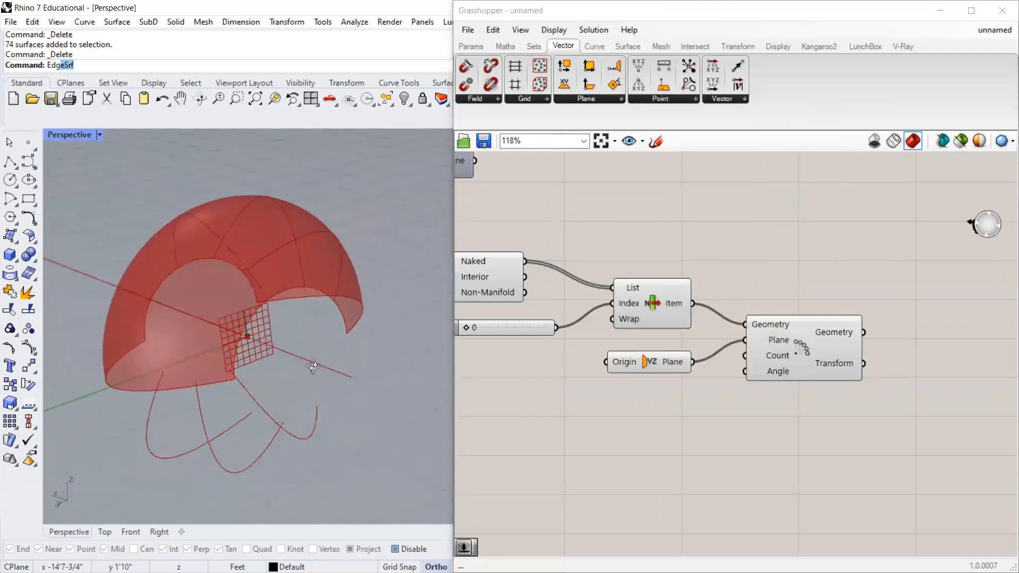
right_click_drag(161, 332, 138, 307)
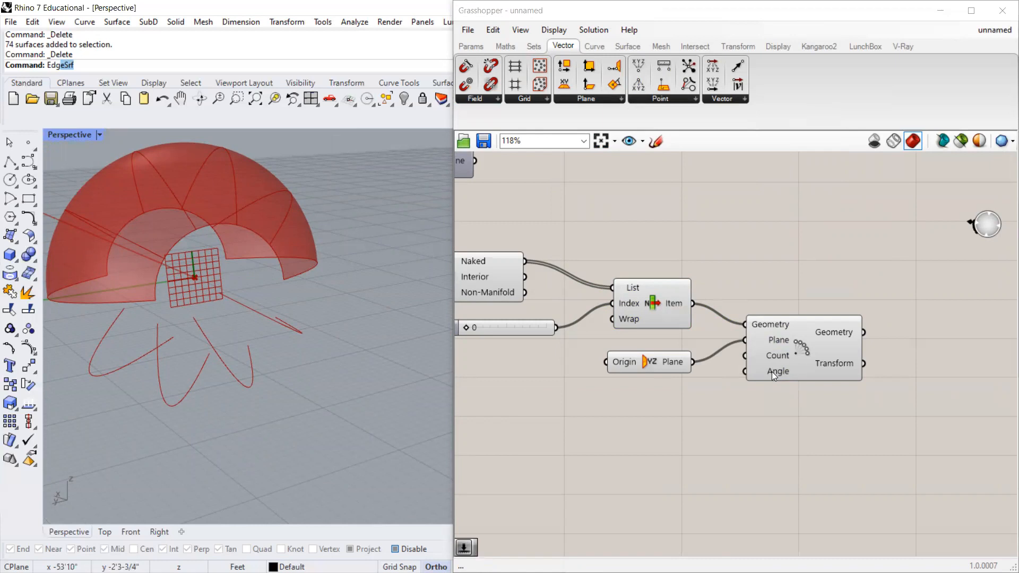
Move the Polar Array and YZ Plane components so that the wire between them runs straight.
mouse_move(771, 372)
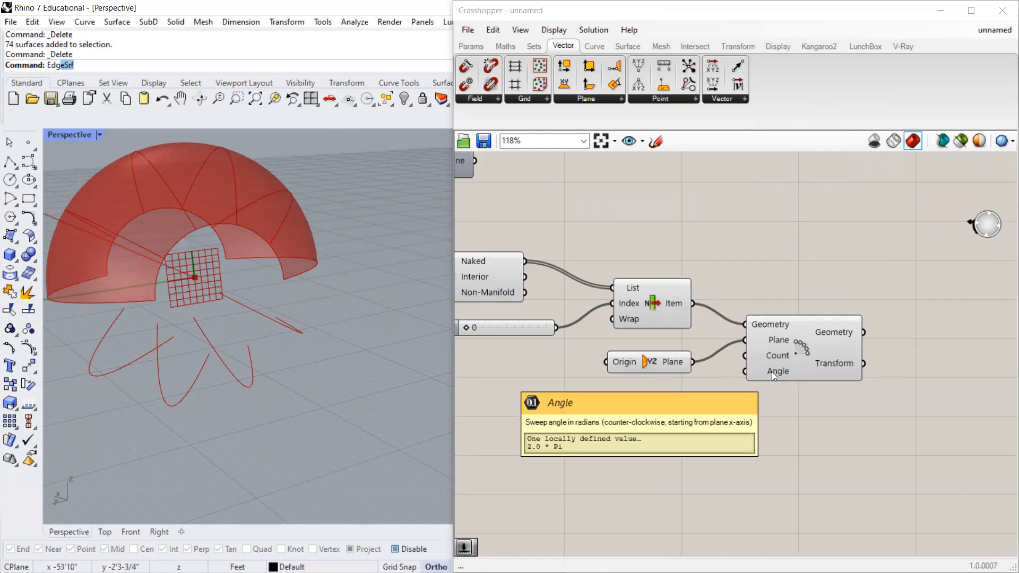
left_click_drag(778, 351, 780, 364)
left_click_drag(660, 366, 657, 354)
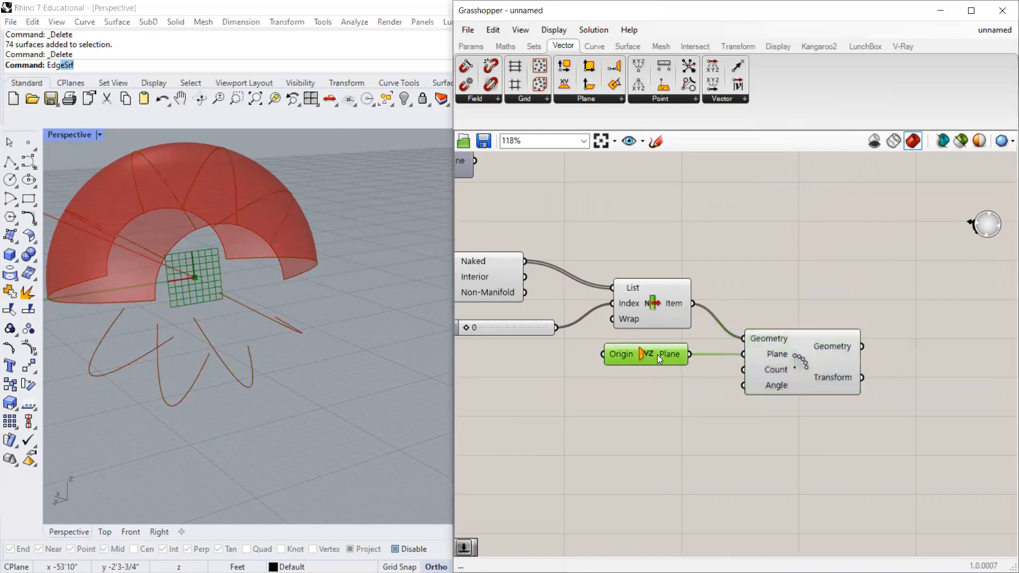
left_click(758, 259)
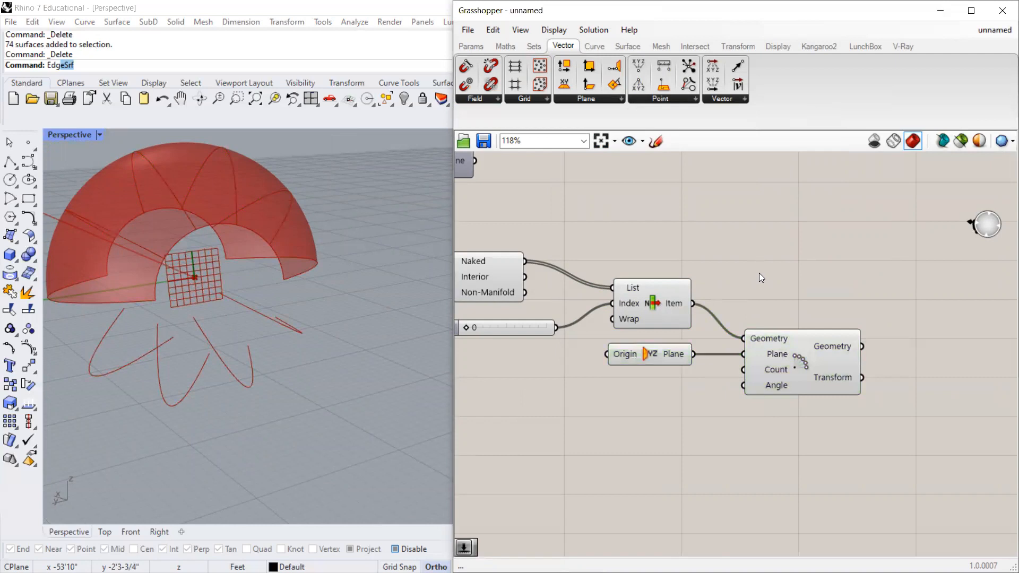
Add a Number Slider component below the YZ Plane component.
scroll(793, 250, "down", 1)
scroll(691, 332, "up", 2)
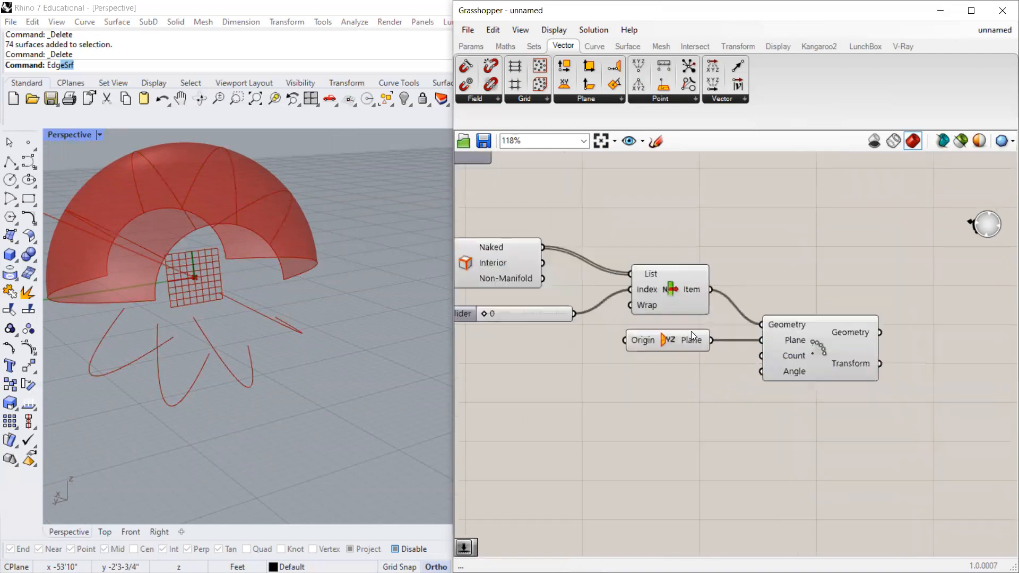
double_click(610, 382)
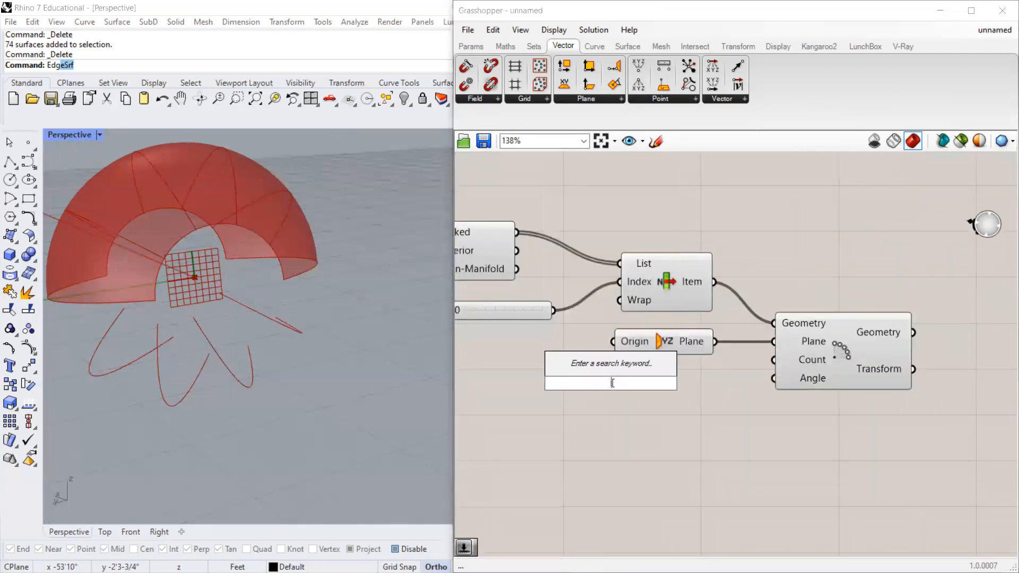
type("number")
key("Up")
key("Up")
key("Return")
Configure the new slider for integer values with a maximum of 25.
double_click(559, 382)
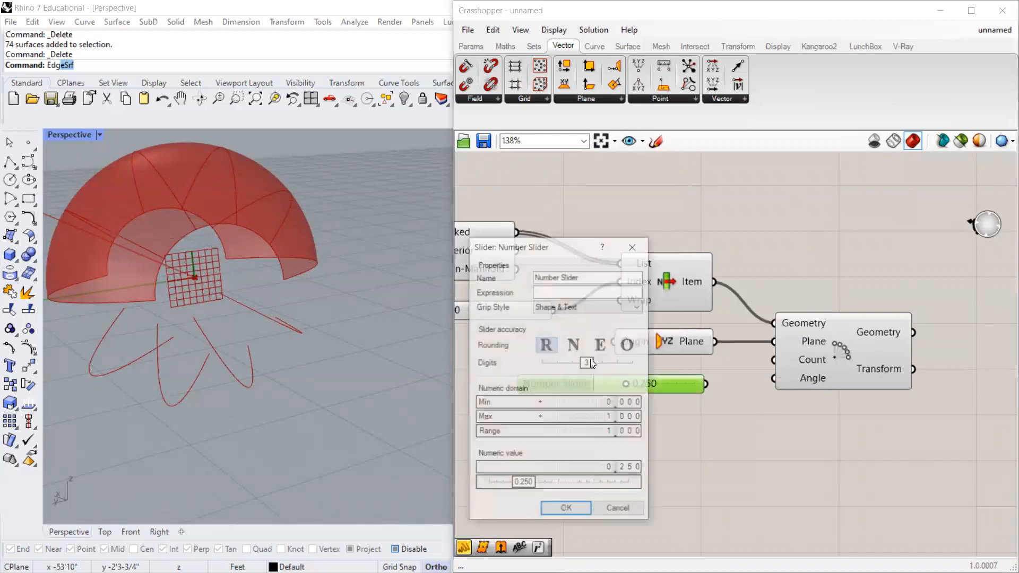
left_click(573, 345)
double_click(601, 418)
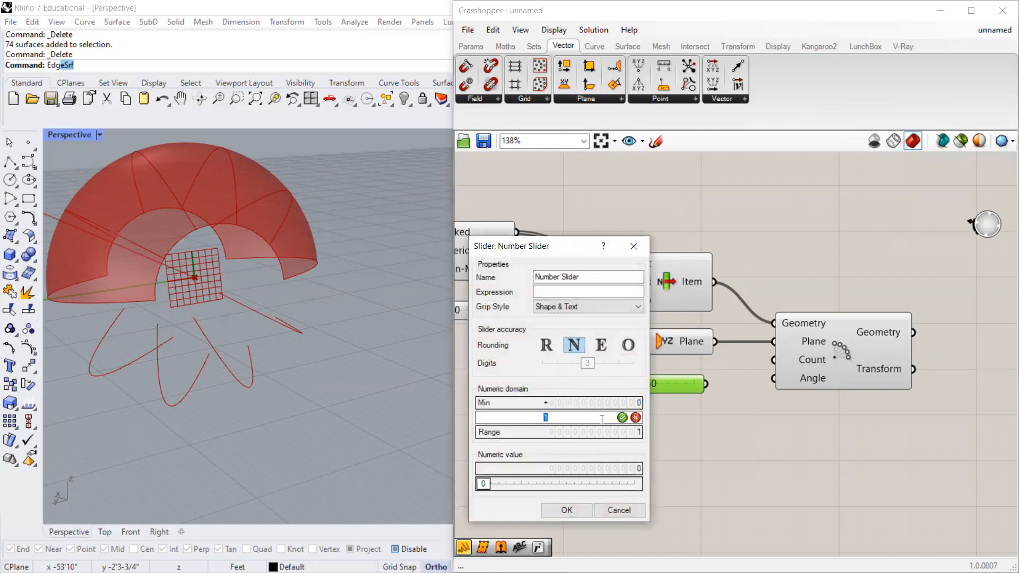
type("10")
key("Return")
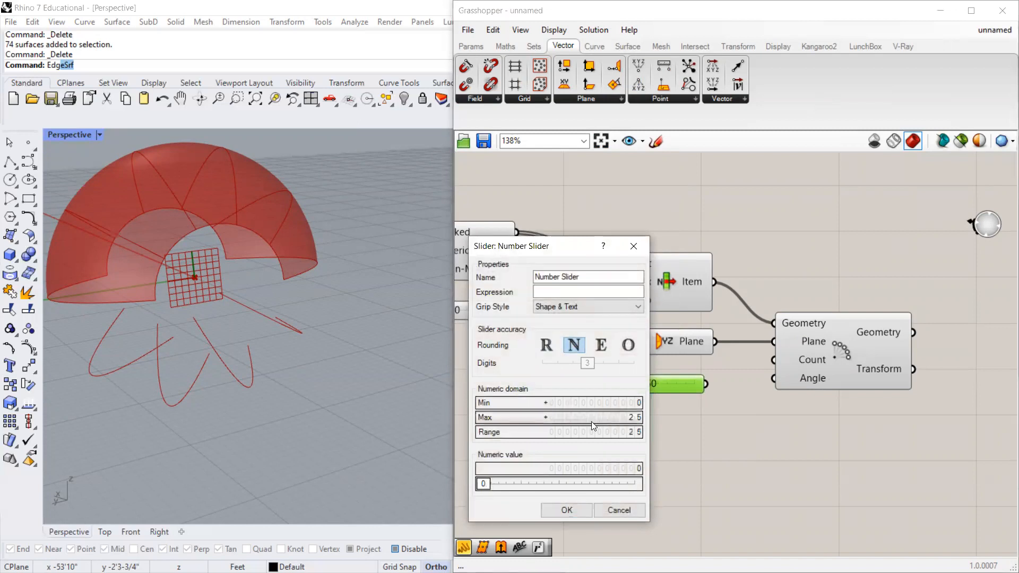
left_click(567, 511)
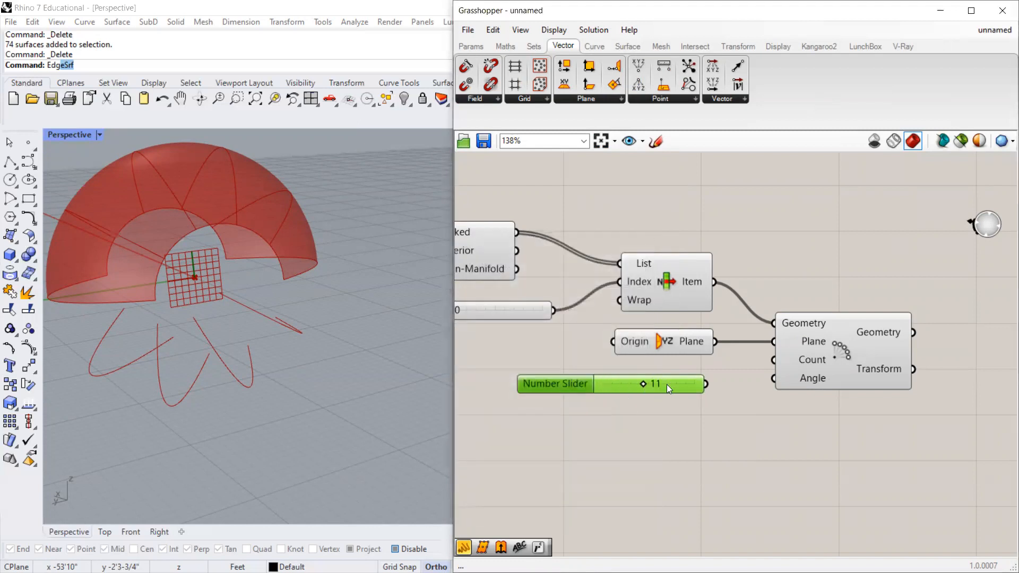
Set the slider to 12, connect it to Polar Array's Count input, and shift both components into line.
left_click_drag(645, 384, 623, 381)
left_click_drag(810, 378, 804, 407)
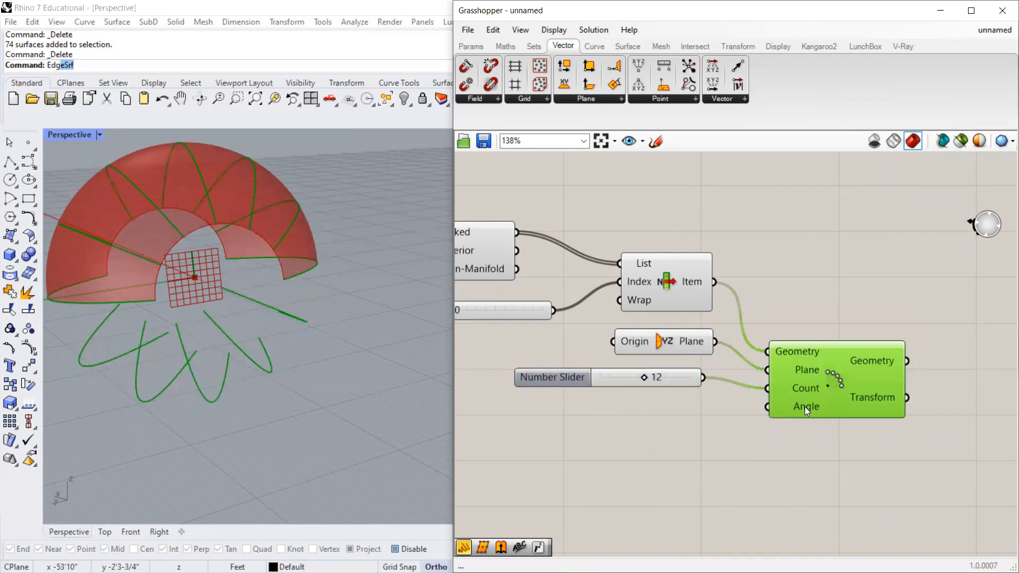
mouse_move(804, 407)
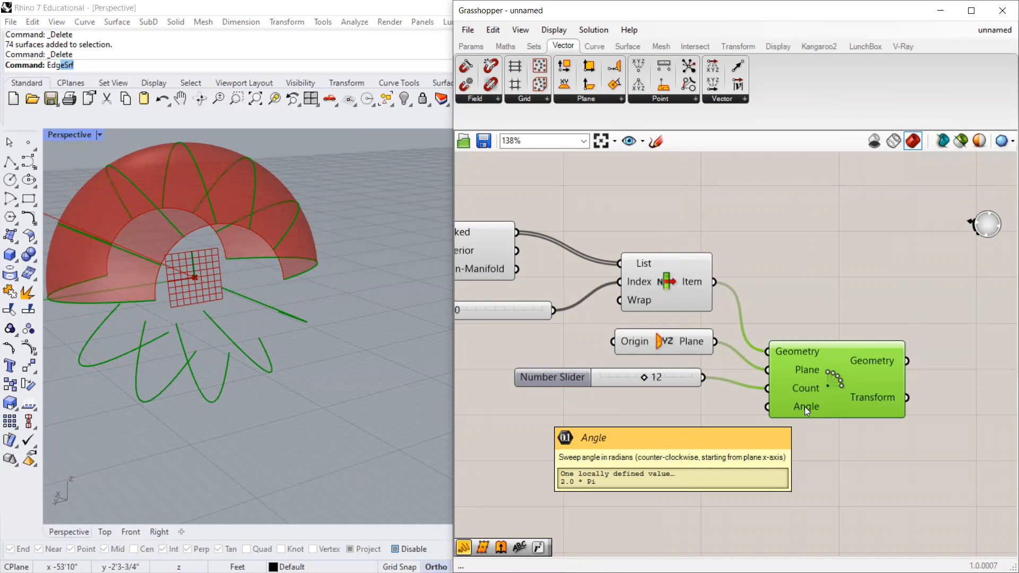
left_click_drag(572, 382, 572, 386)
Add a Radians component and, below it, a number slider with the value 180.
double_click(671, 423)
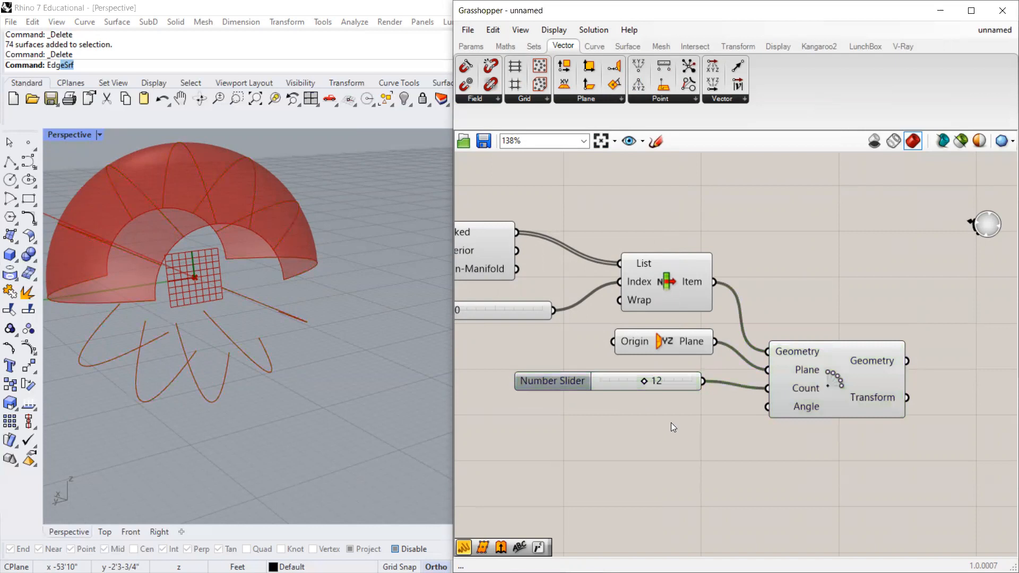
type("radia")
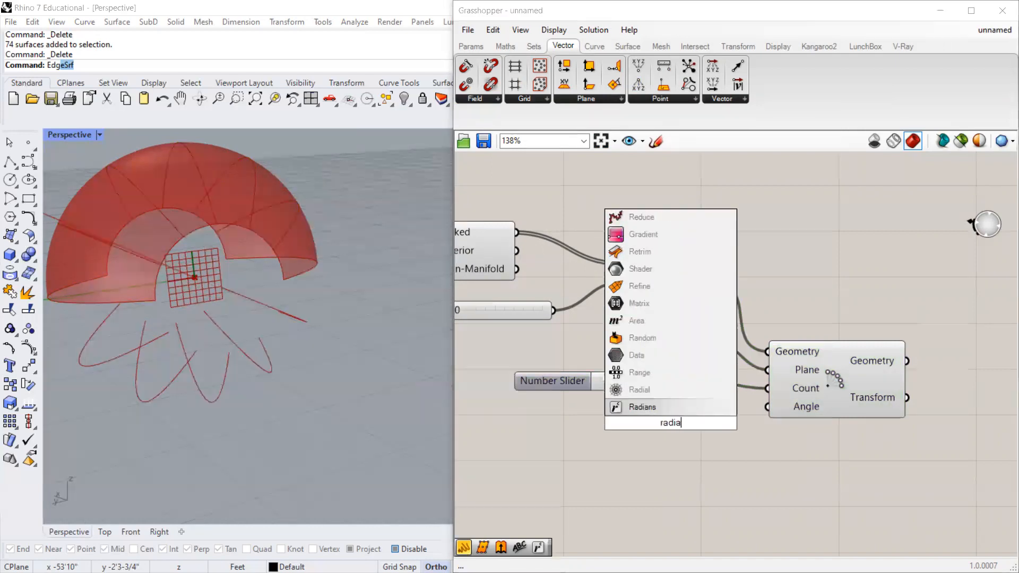
key("Return")
double_click(599, 461)
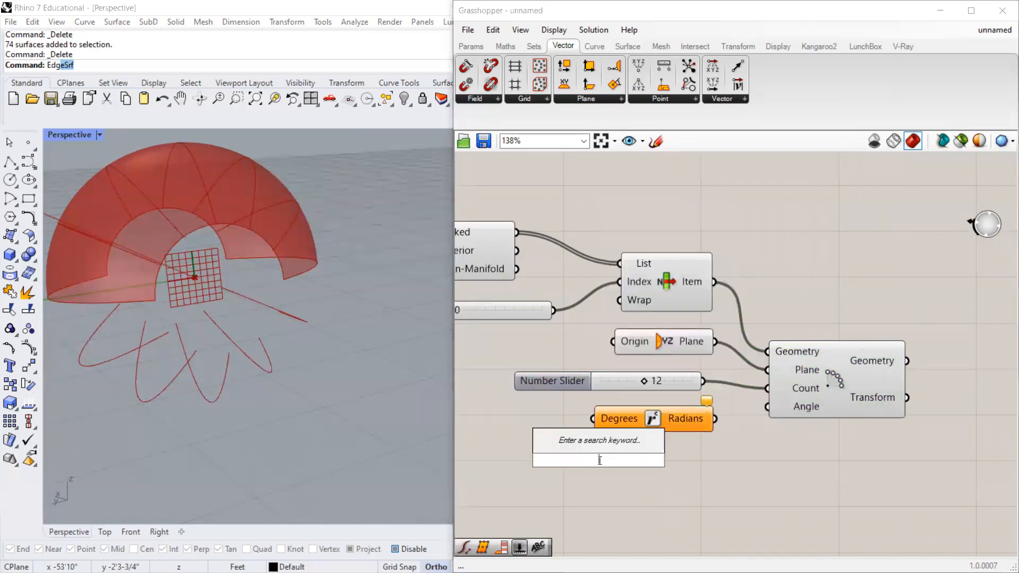
type("180")
key("Return")
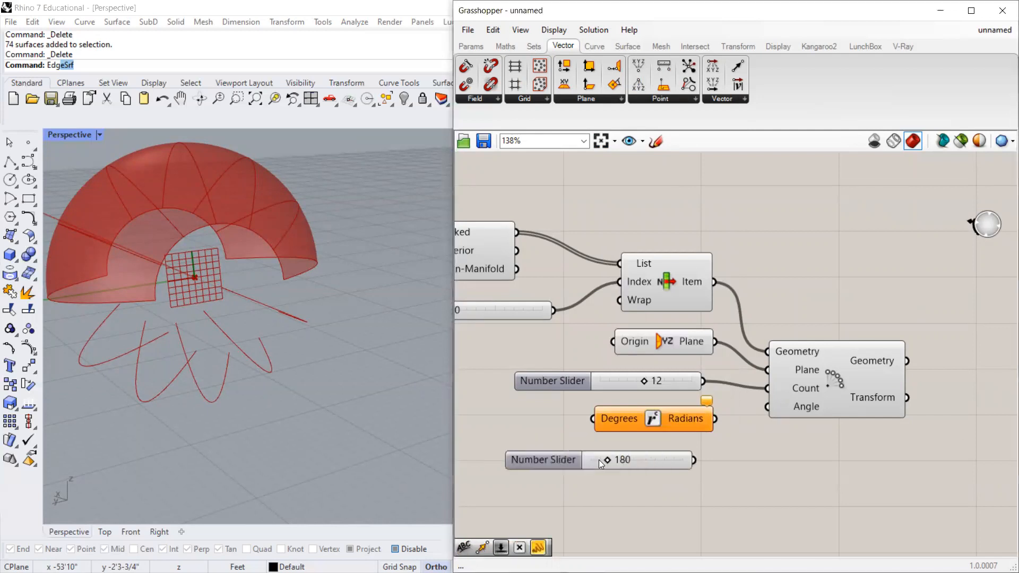
Set the maximum of the 180 slider's numeric domain to 180.
double_click(544, 460)
left_click(544, 463)
type("180")
key("Return")
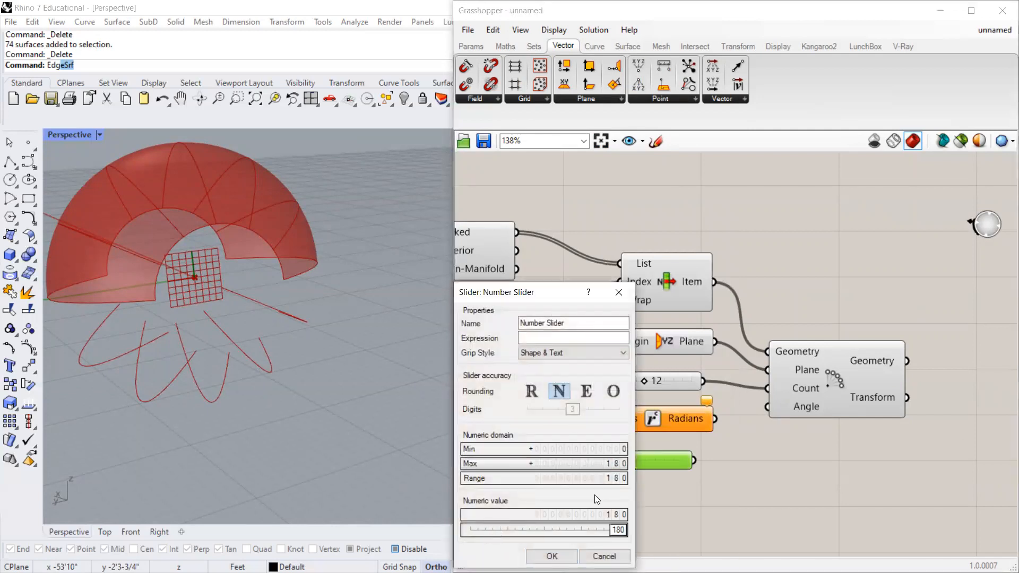
left_click(567, 555)
Connect the 180 slider through Radians to Polar Array's Angle input and set the count slider to 10.
left_click_drag(532, 461, 494, 440)
left_click_drag(665, 420, 700, 435)
left_click_drag(572, 432, 522, 423)
mouse_move(658, 436)
left_mouse_down()
mouse_move(668, 434)
mouse_move(656, 422)
left_mouse_up()
left_click_drag(740, 423, 768, 407)
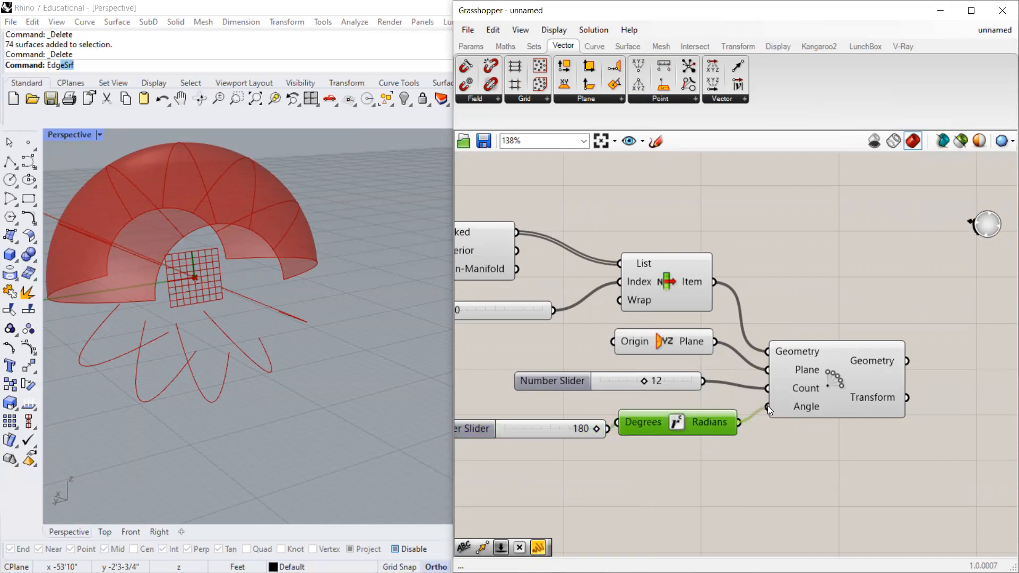
left_click_drag(596, 429, 615, 438)
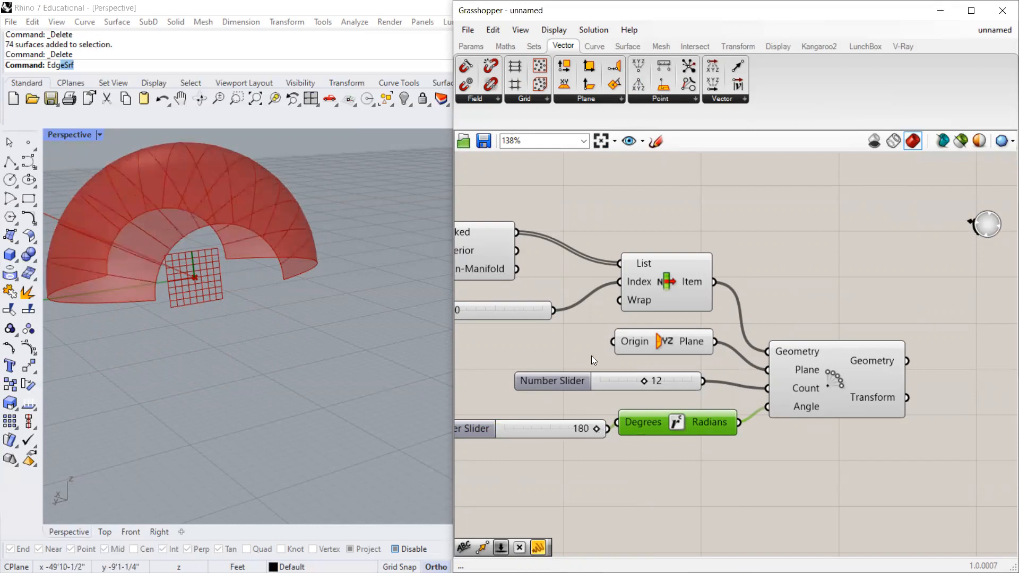
mouse_move(647, 378)
left_mouse_down()
mouse_move(619, 383)
mouse_move(648, 384)
mouse_move(638, 384)
left_mouse_up()
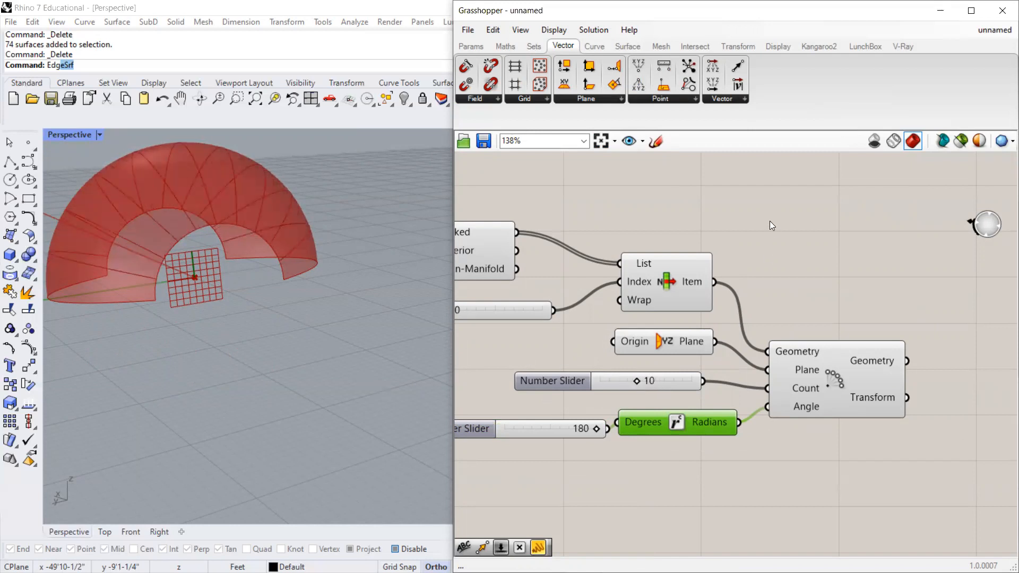
Add a Pipe component beside Polar Array and connect Polar Array's Geometry output to its Curve input.
scroll(769, 220, "down", 3)
double_click(777, 202)
type("pip")
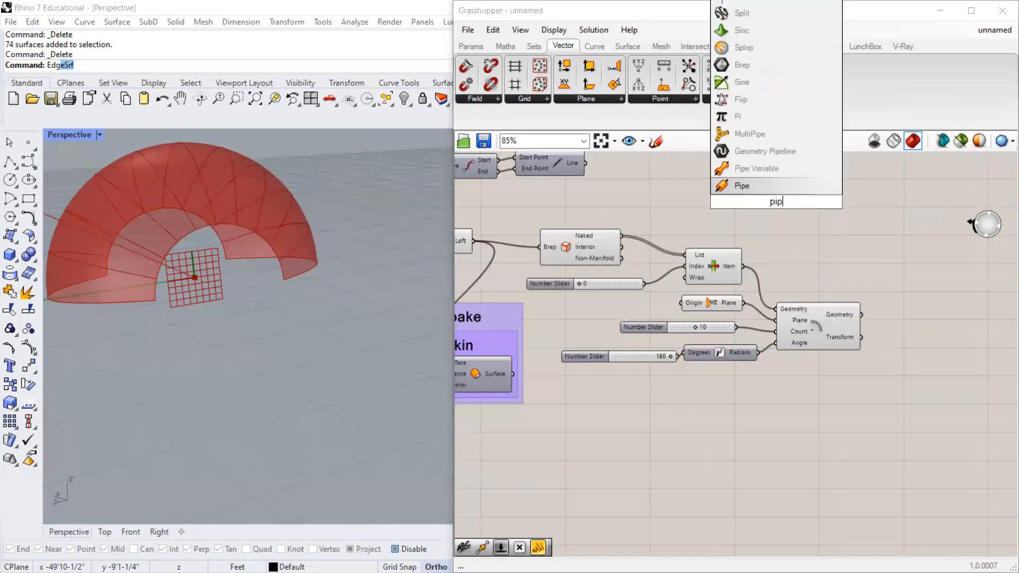
key("Return")
left_click_drag(777, 201, 988, 304)
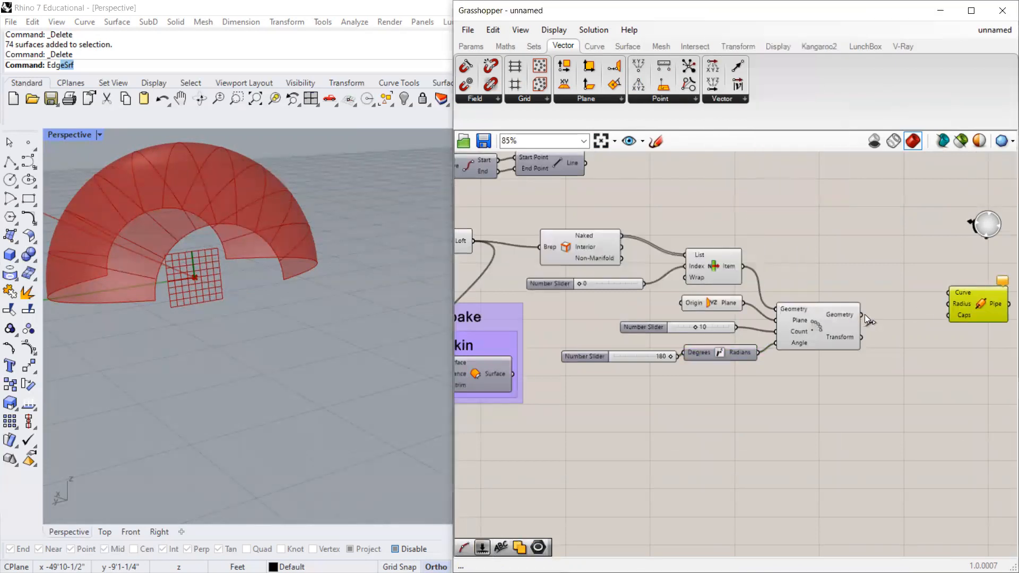
left_click_drag(862, 315, 943, 338)
Add a Number Slider, connect it to Pipe's Radius input, and set it to 0.168.
double_click(867, 374)
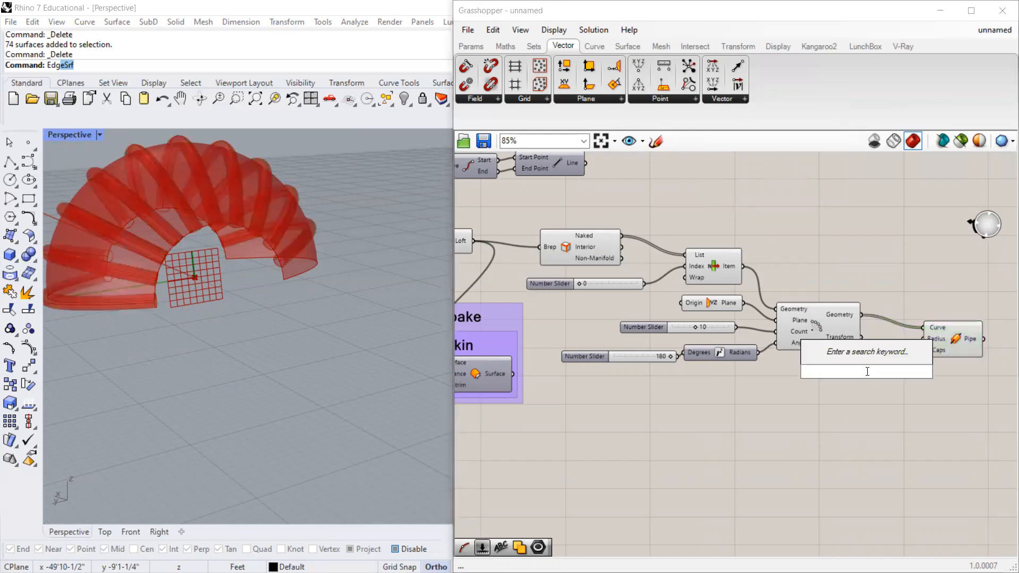
type("number")
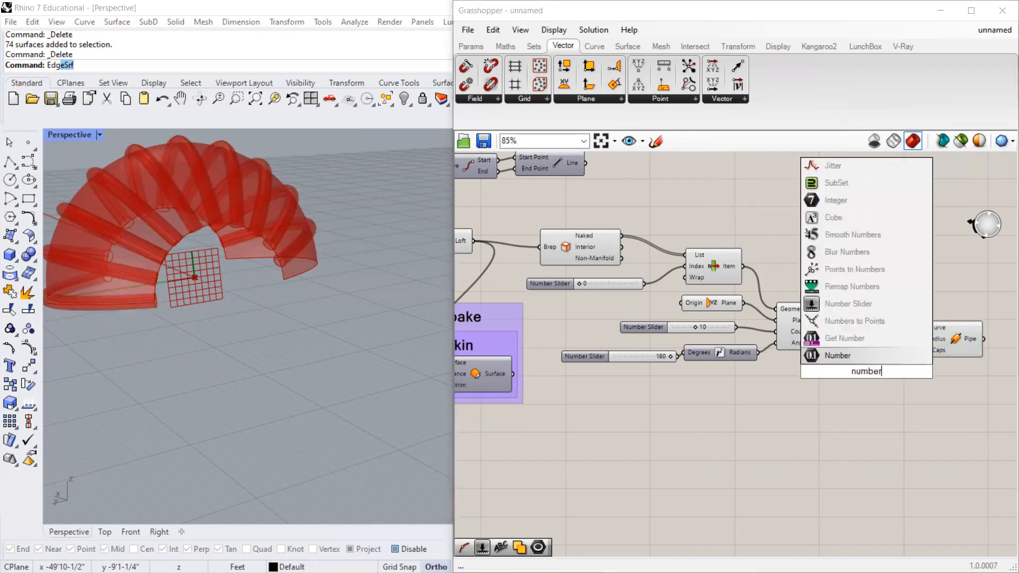
key("Return")
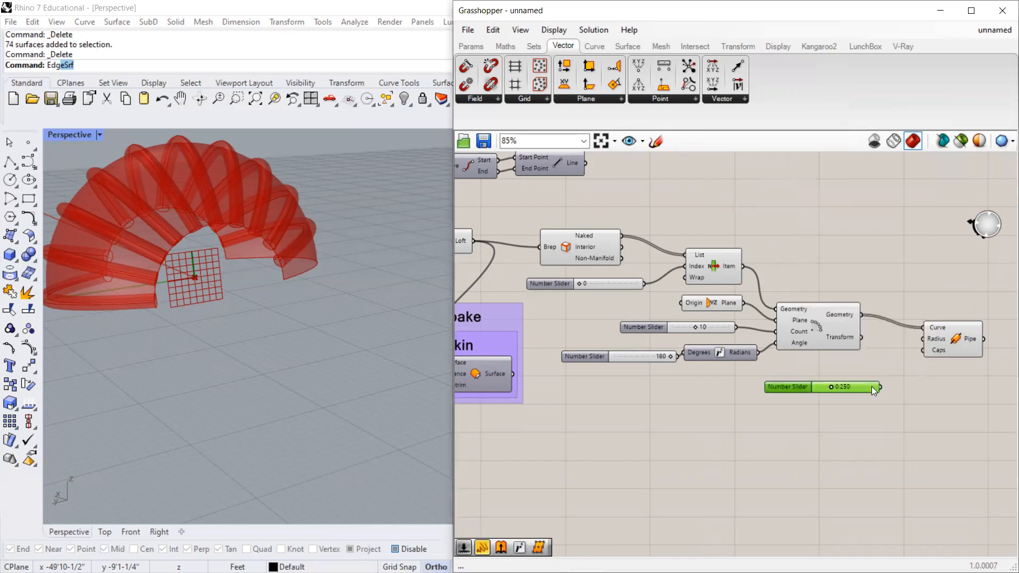
left_click_drag(882, 387, 922, 338)
left_click_drag(831, 386, 827, 387)
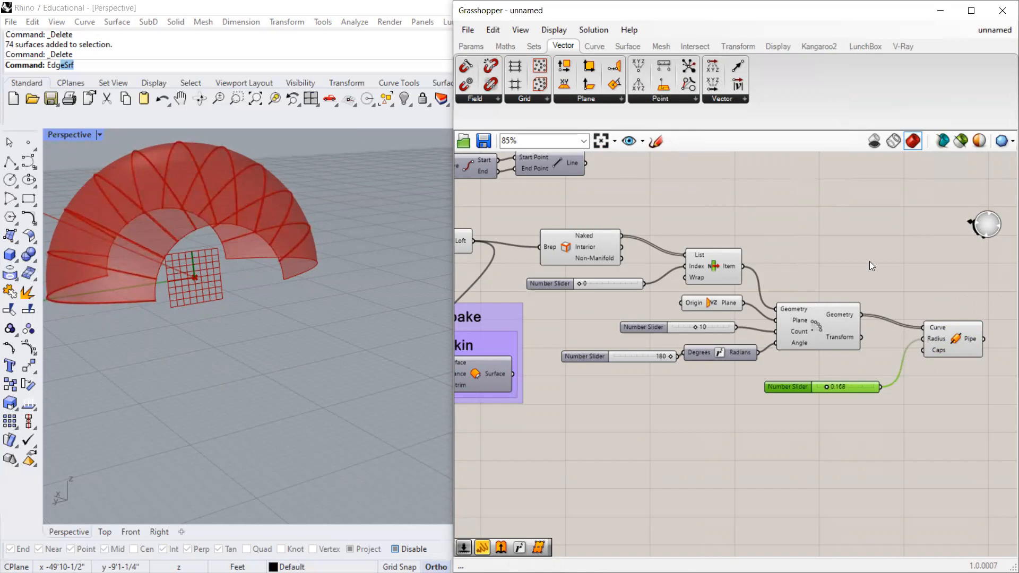
Add the Geometry outputs of both Scale components in the small arc group to Pipe's Curve input.
scroll(871, 261, "down", 5)
scroll(625, 176, "up", 5)
left_click(710, 224)
scroll(529, 251, "down", 4)
left_click(529, 251)
left_click_drag(554, 246, 896, 329)
left_click_drag(555, 281, 890, 323)
scroll(239, 247, "up", 3)
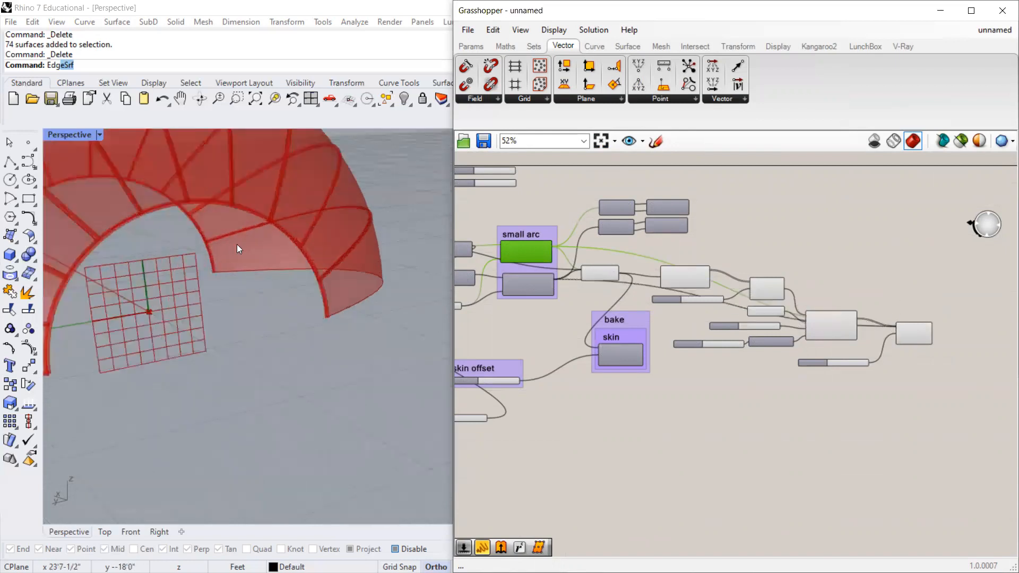
scroll(717, 311, "down", 2)
scroll(564, 287, "up", 2)
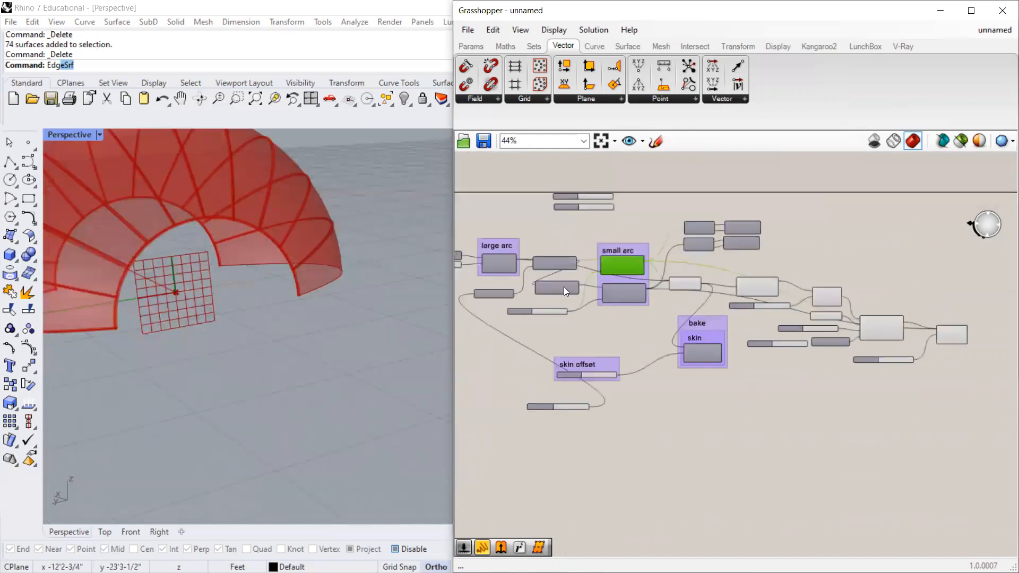
Add the large arc component's output to Pipe's Curve input alongside the existing connections.
left_click(627, 293)
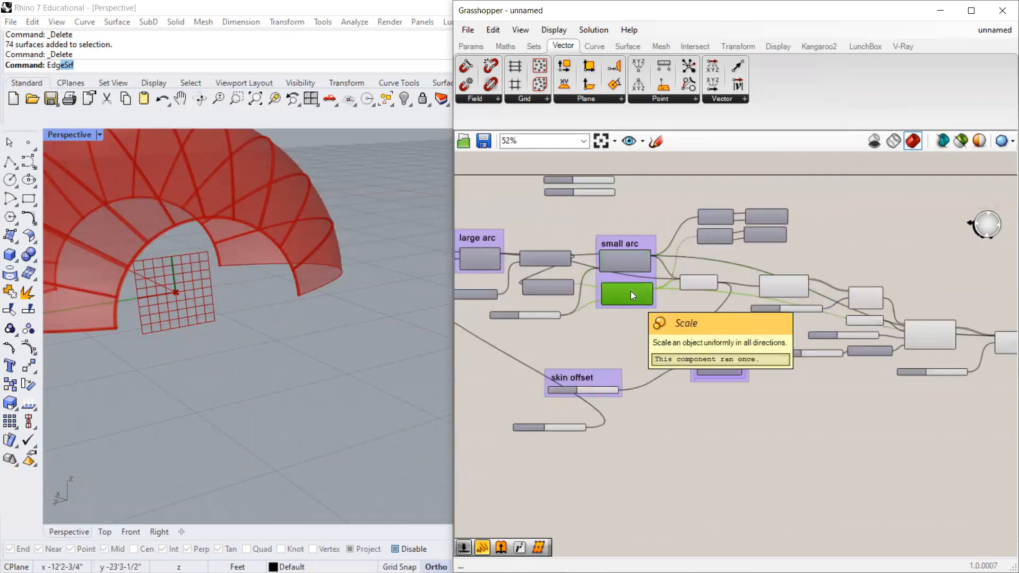
scroll(661, 303, "up", 1)
scroll(558, 285, "down", 3)
scroll(547, 266, "up", 2)
scroll(546, 266, "down", 1)
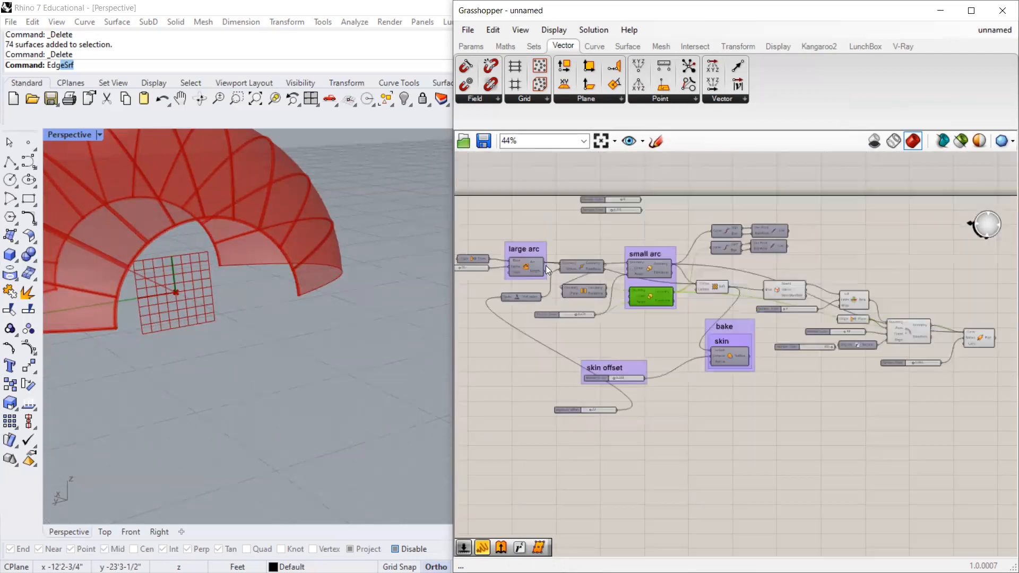
left_click_drag(960, 337, 962, 332, "shift")
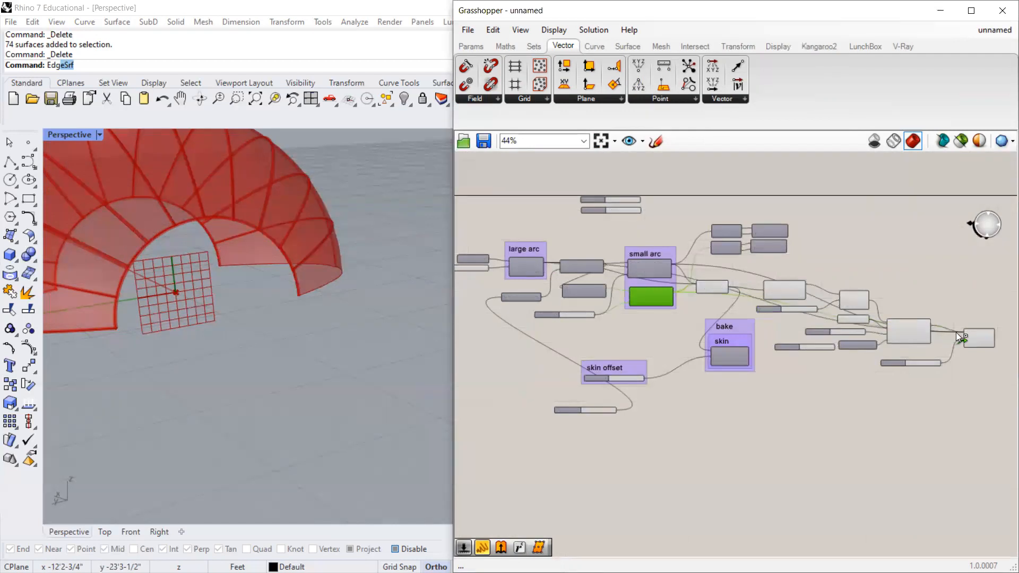
Enable the Offset Surface component in the skin group.
scroll(366, 294, "down", 6)
scroll(733, 297, "up", 4)
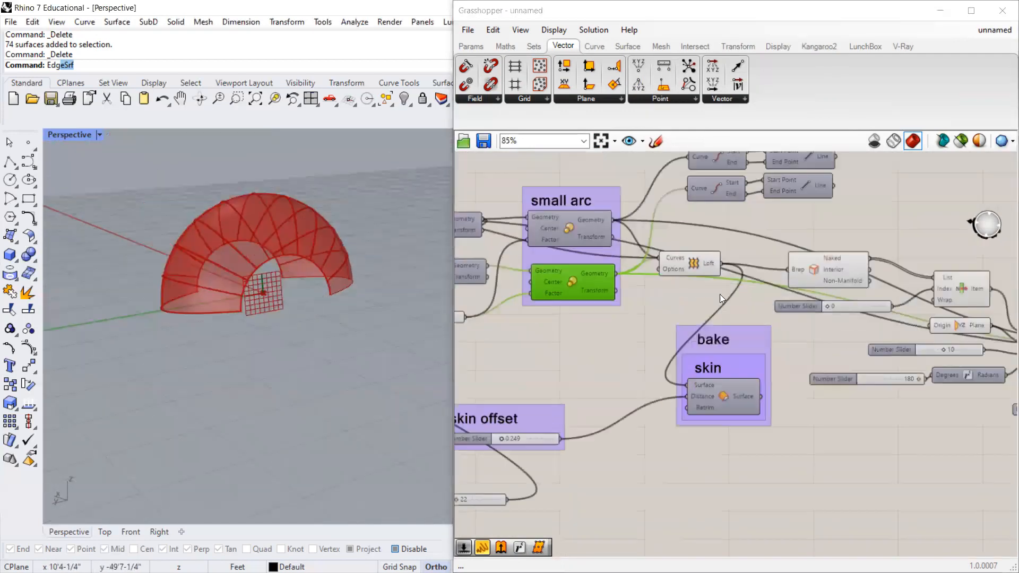
left_click_drag(722, 258, 723, 408)
right_click(710, 404)
left_click(643, 366)
right_click(728, 408)
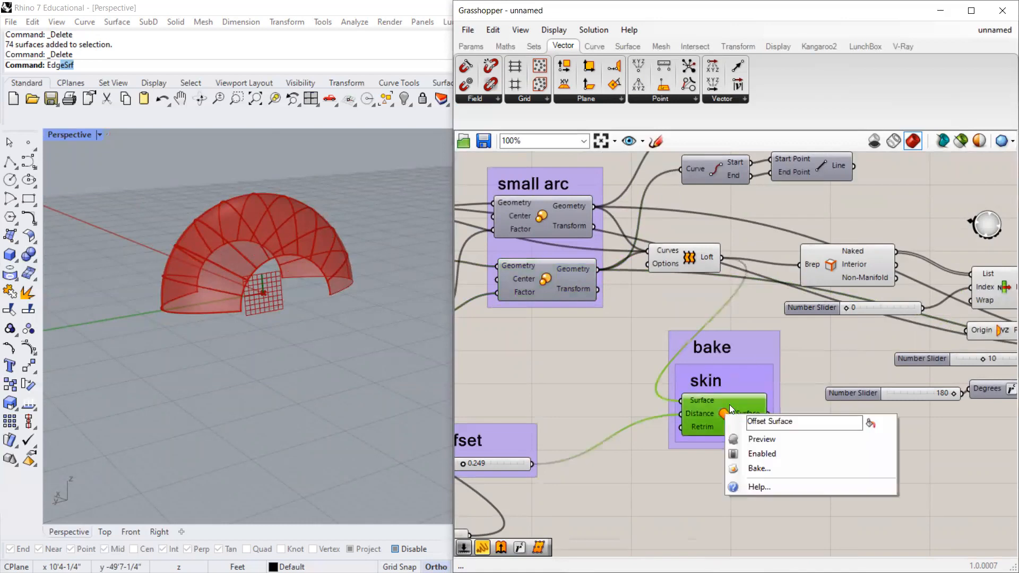
left_click(774, 454)
scroll(685, 371, "down", 2)
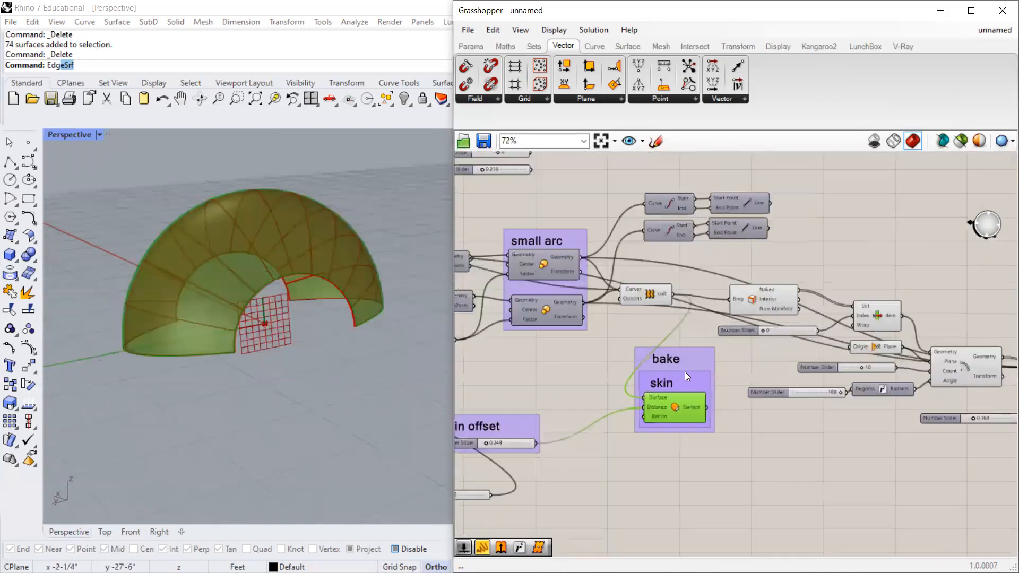
left_click(744, 360)
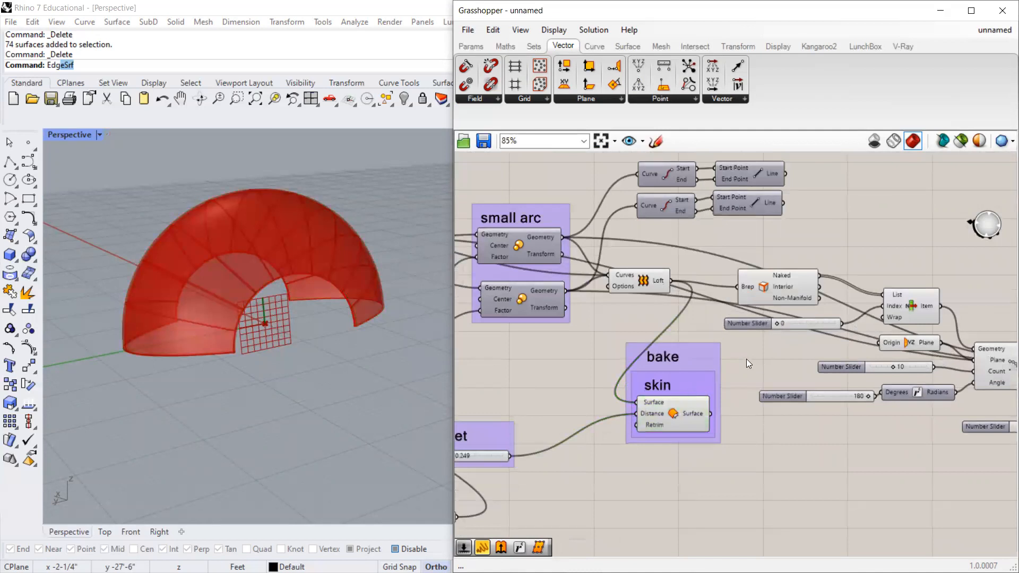
Turn off the viewport preview of the Loft component.
scroll(746, 359, "down", 1)
left_click(758, 302)
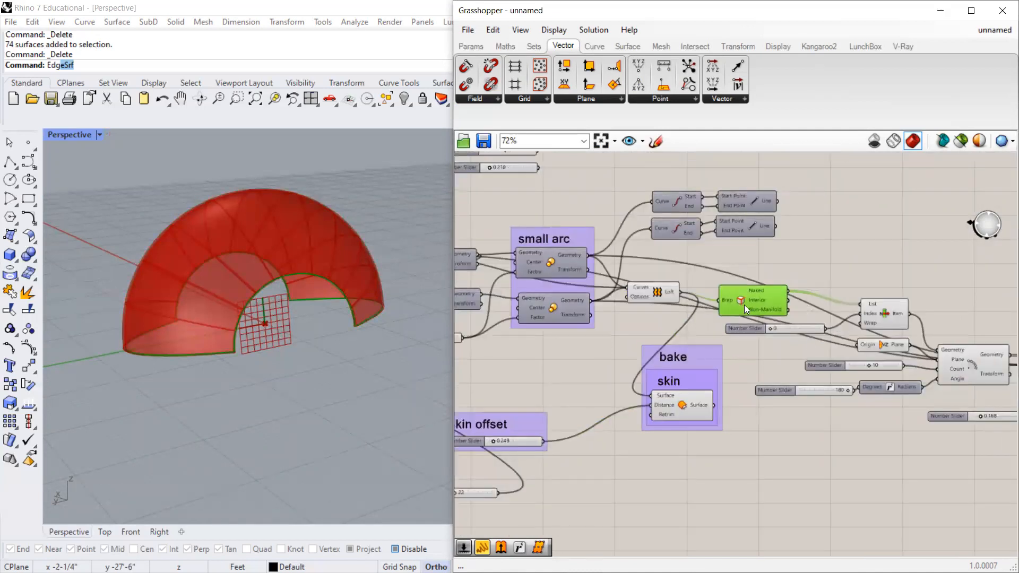
scroll(642, 312, "up", 1)
left_click(659, 289)
right_click(658, 289)
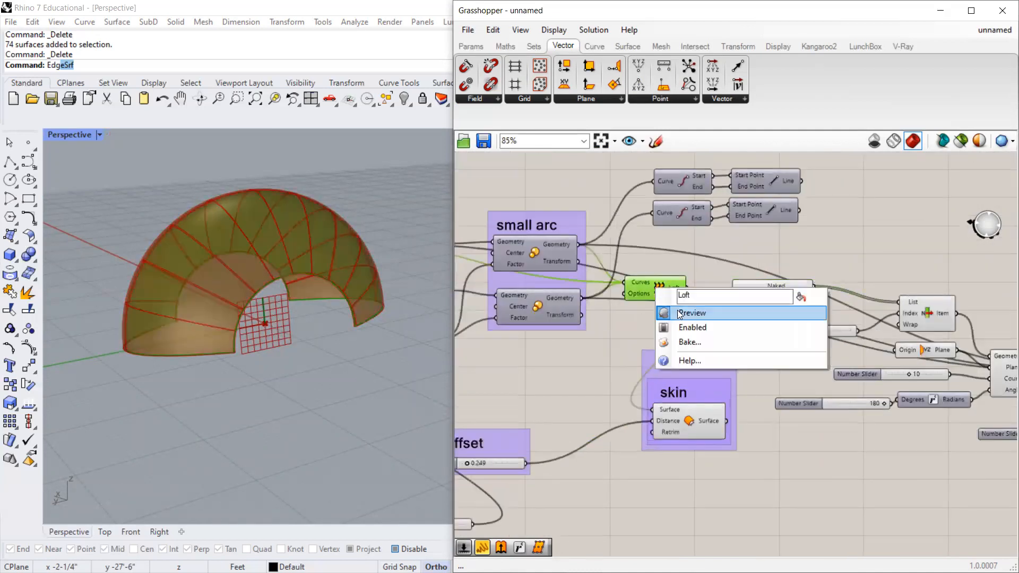
left_click(684, 315)
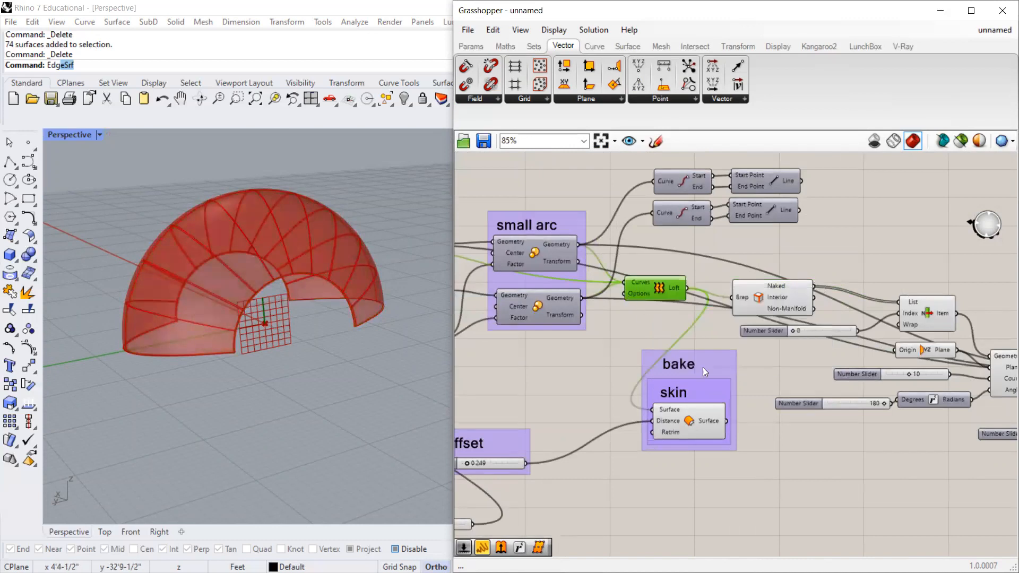
scroll(657, 304, "down", 1)
scroll(902, 350, "up", 1)
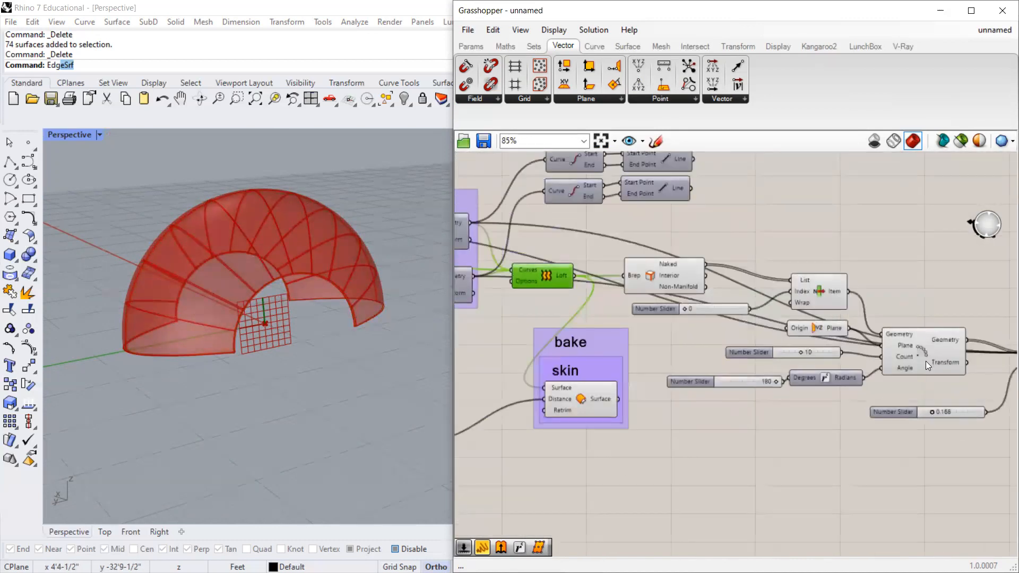
Turn off the viewport preview of the Offset Surface component in the skin group.
left_click(924, 357)
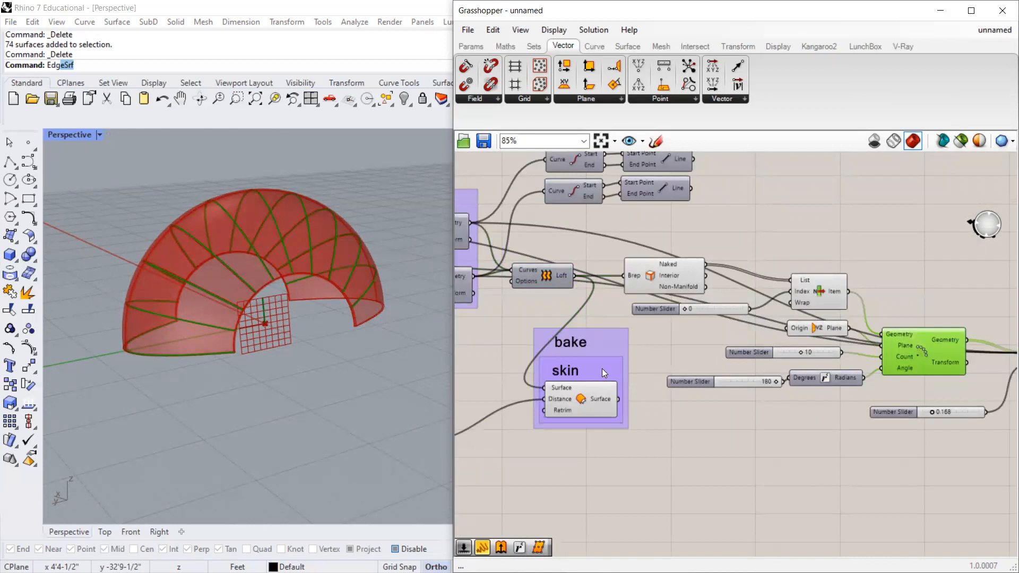
left_click(583, 356)
left_click(585, 392)
right_click(583, 392)
left_click(630, 418)
scroll(312, 327, "up", 3)
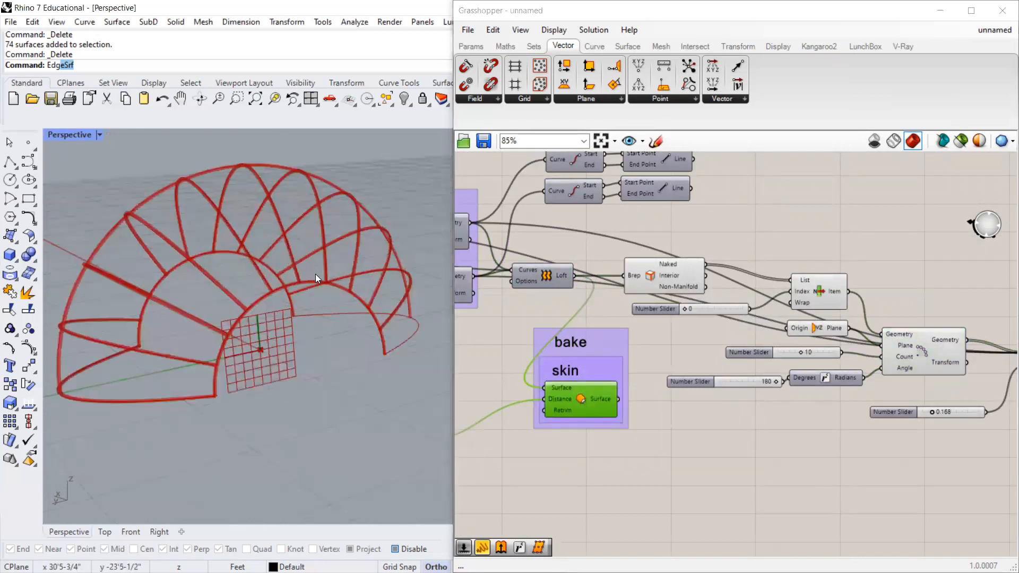
Duplicate the List Item component and its index slider below the polar array, keeping the List input connected to the Naked edges output.
scroll(313, 327, "up", 4)
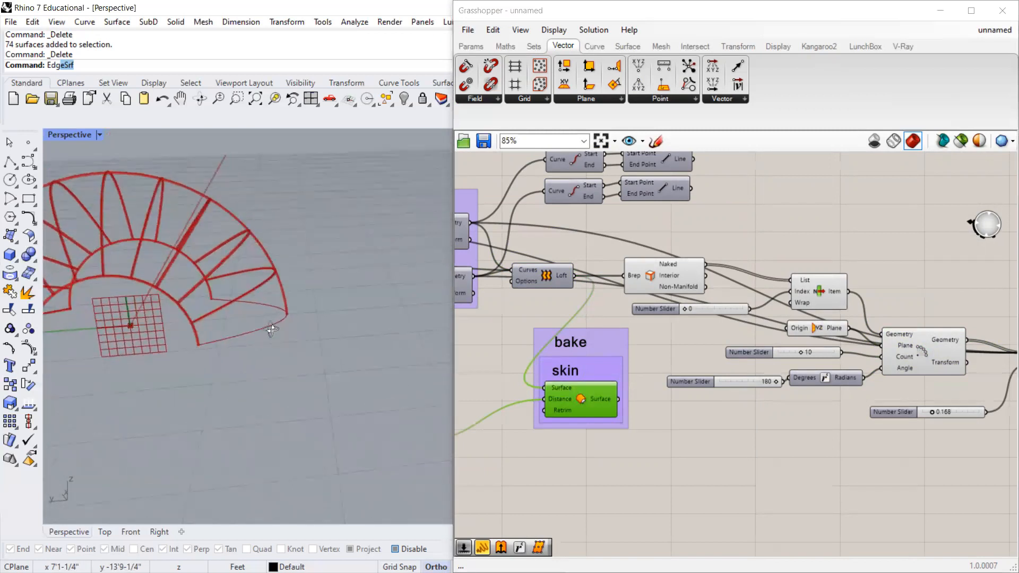
scroll(240, 328, "up", 1)
scroll(215, 286, "up", 3)
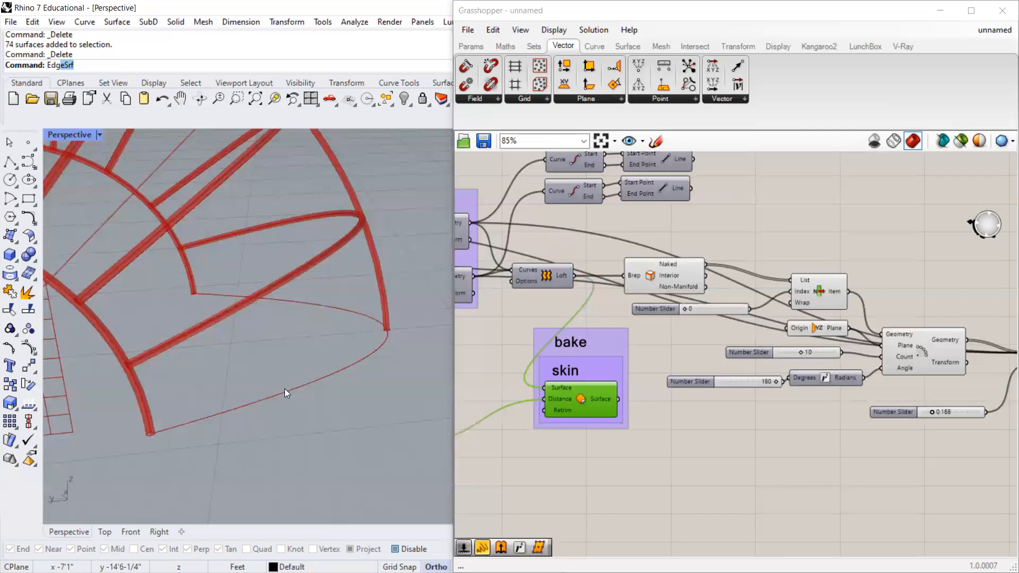
scroll(273, 382, "down", 1)
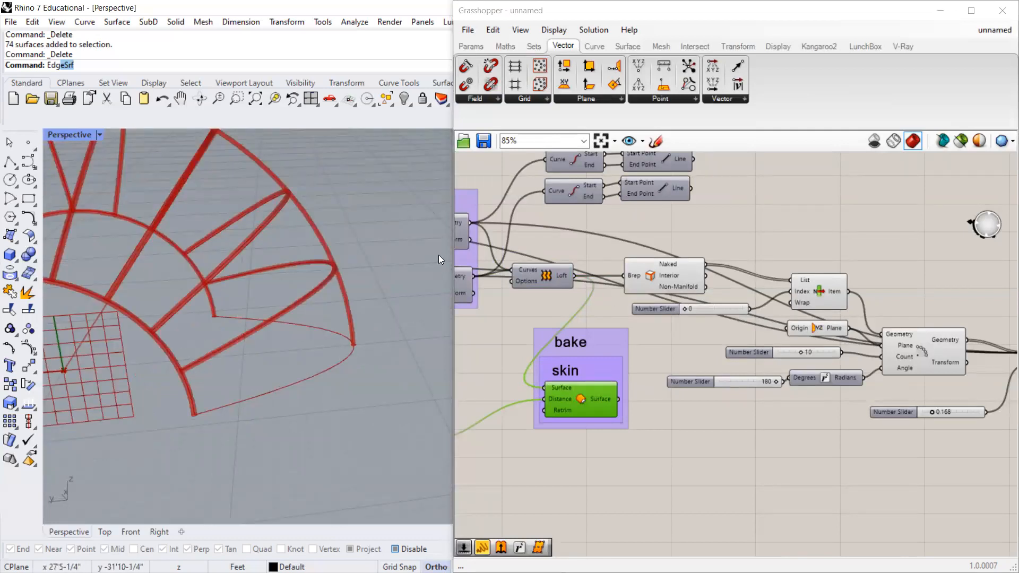
scroll(315, 265, "down", 3)
scroll(672, 286, "up", 1)
scroll(672, 285, "up", 1)
right_click_drag(952, 351, 834, 325)
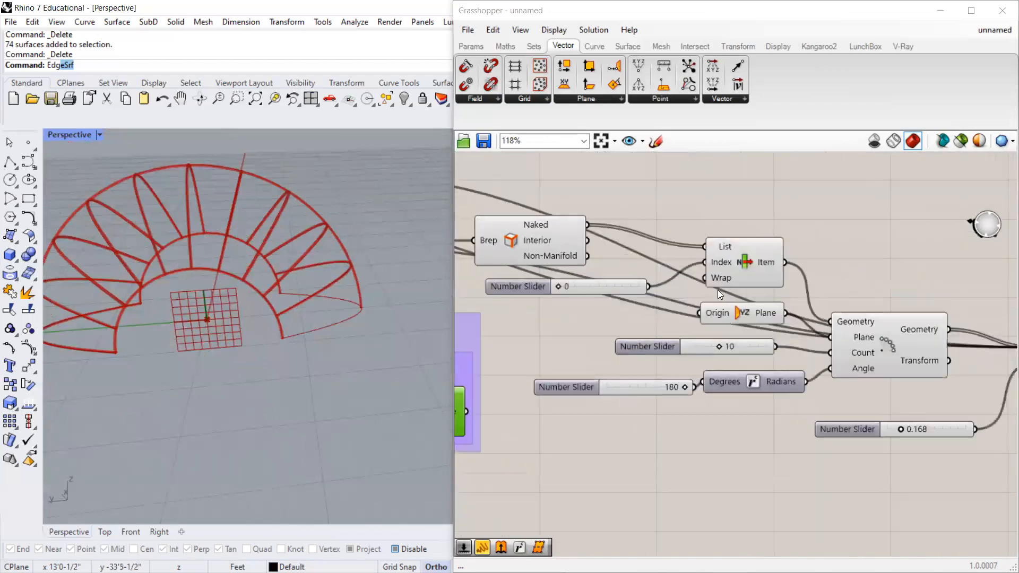
left_click(733, 268)
left_click(596, 285, "shift")
left_click_drag(778, 283, 785, 511, "alt")
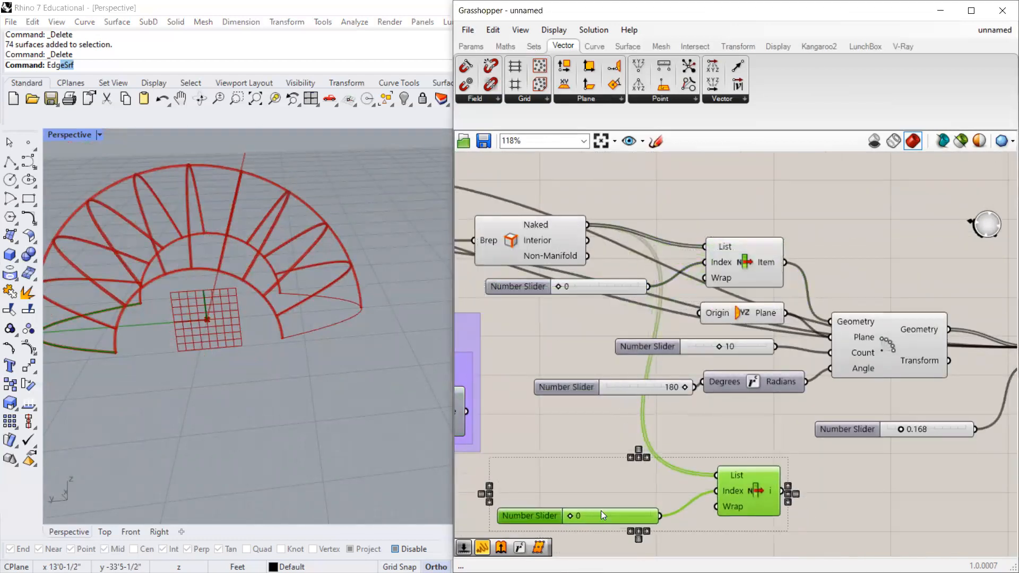
Set the duplicated List Item's index to 2 and add its output to Pipe's existing Curve connections.
left_click(578, 480)
left_click(760, 468)
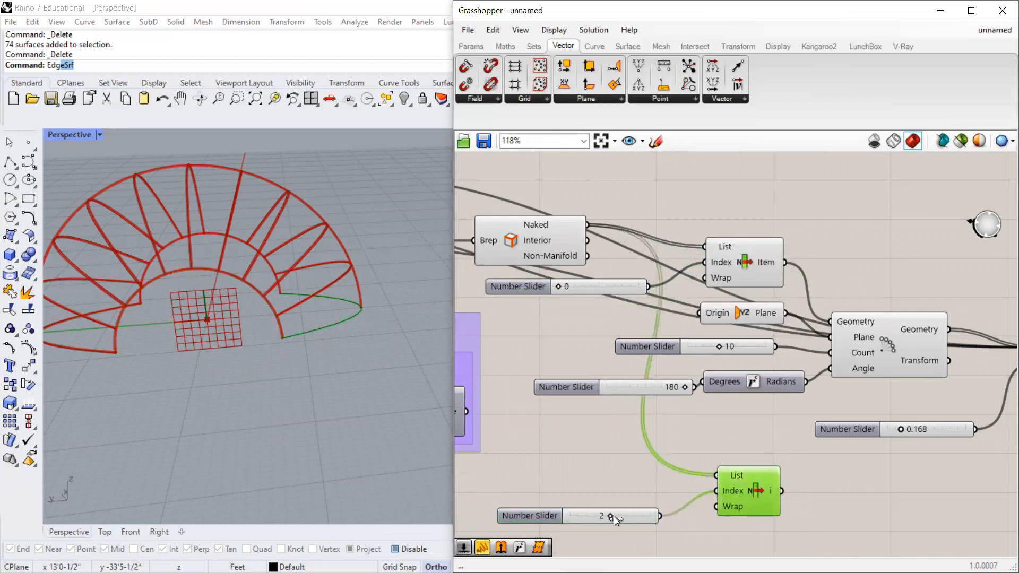
scroll(720, 471, "down", 2)
left_click_drag(746, 478, 928, 376, "shift")
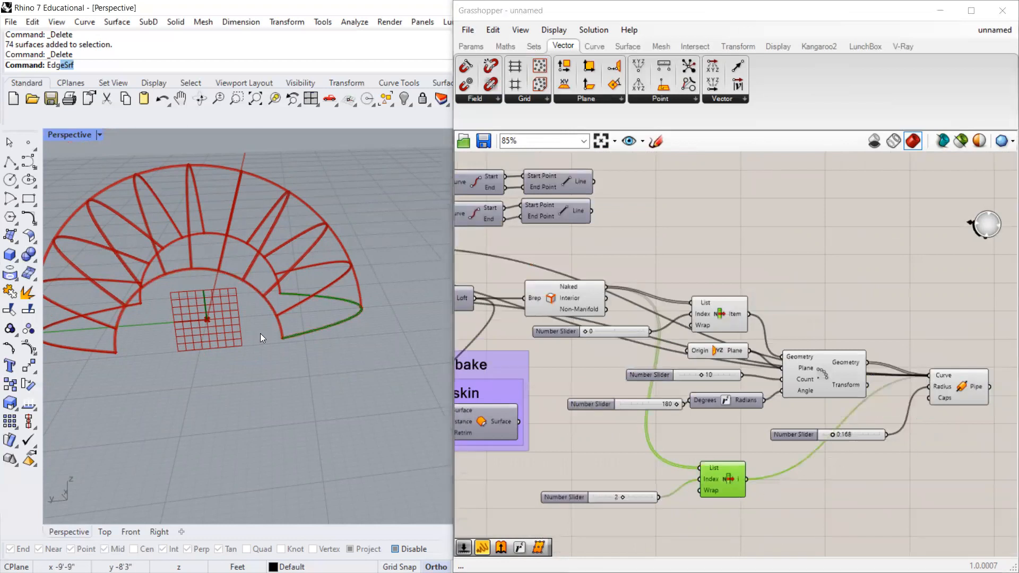
Set the polar array's count to 9.
right_click_drag(260, 333, 329, 215)
scroll(674, 403, "up", 2)
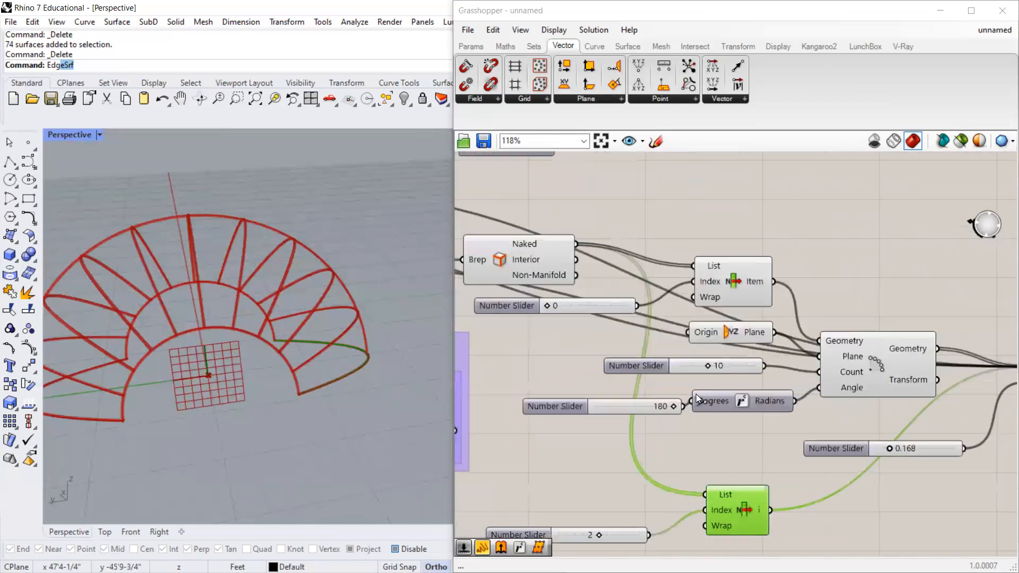
left_click_drag(712, 365, 705, 368)
Set the large arc's radius to 17 and the small arc's scale factor to 0.445.
scroll(665, 319, "down", 5)
scroll(627, 299, "up", 3)
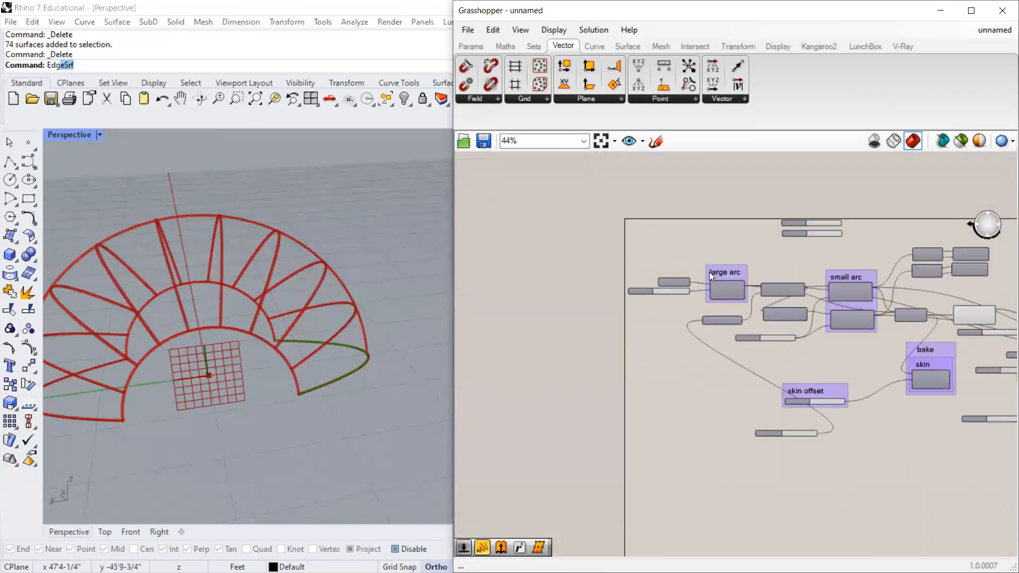
scroll(709, 271, "up", 4)
mouse_move(621, 278)
left_mouse_down()
mouse_move(637, 281)
mouse_move(618, 283)
left_mouse_up()
left_click_drag(932, 405, 929, 408)
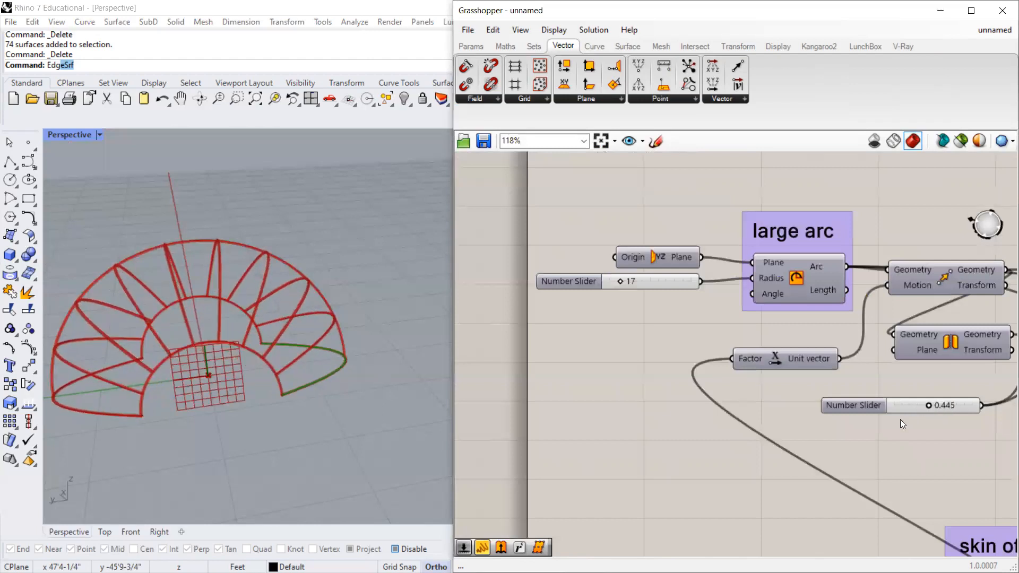
Set the adjust arc offset slider to 21.
scroll(685, 396, "down", 4)
scroll(819, 439, "up", 4)
right_click_drag(819, 440, 823, 383)
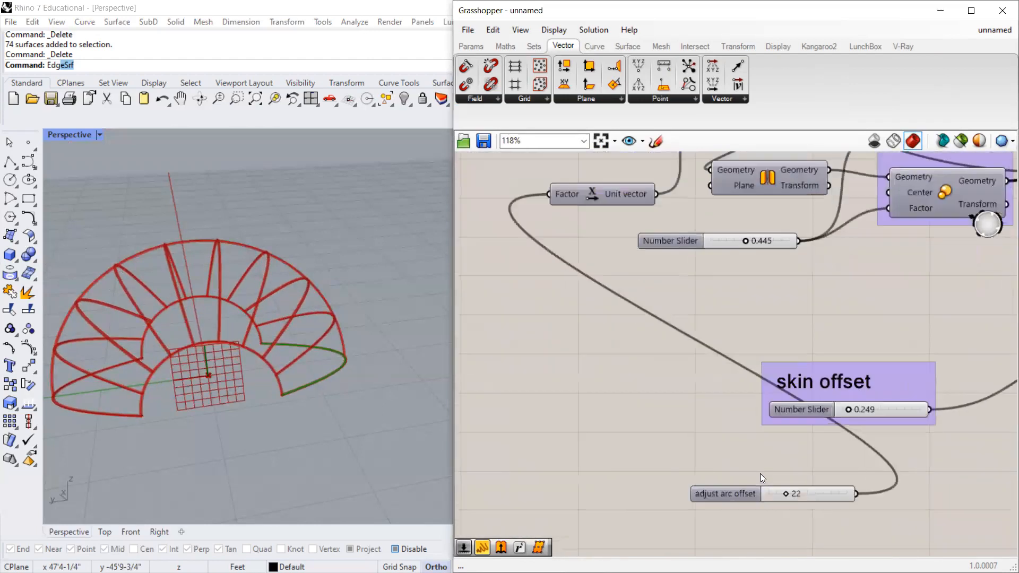
scroll(791, 492, "up", 1)
mouse_move(787, 494)
left_mouse_down()
mouse_move(811, 493)
mouse_move(784, 494)
left_mouse_up()
Examine the piped rib structure in the Perspective viewport from several angles and distances.
right_click_drag(345, 297, 252, 306)
scroll(262, 265, "down", 3)
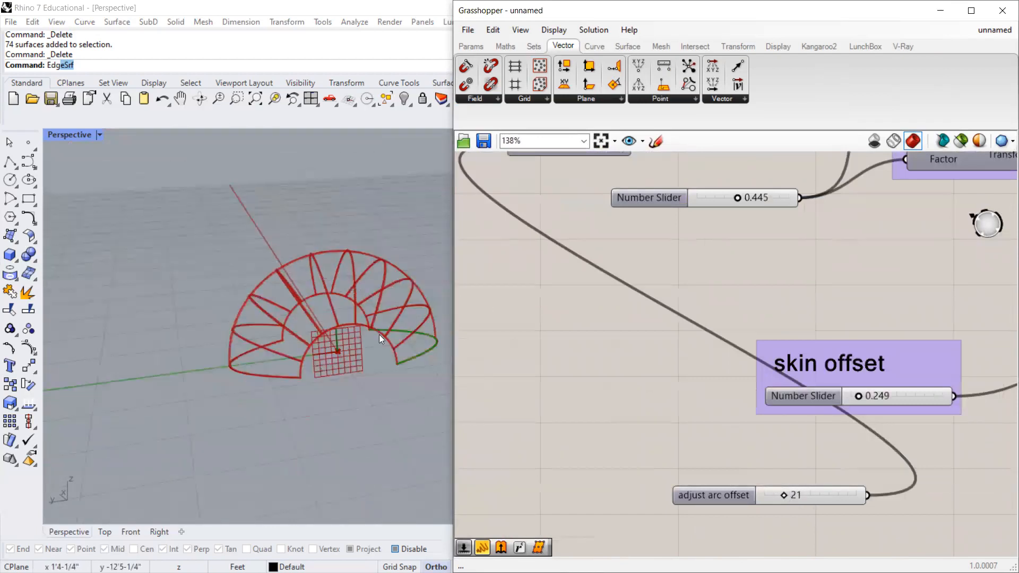
scroll(316, 340, "up", 6)
scroll(284, 331, "down", 6)
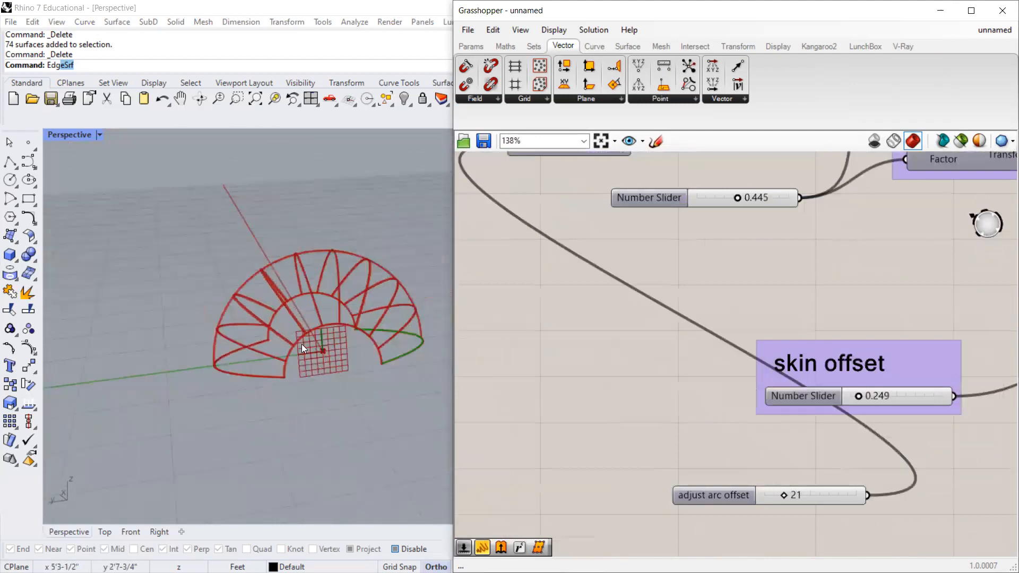
scroll(301, 344, "up", 3)
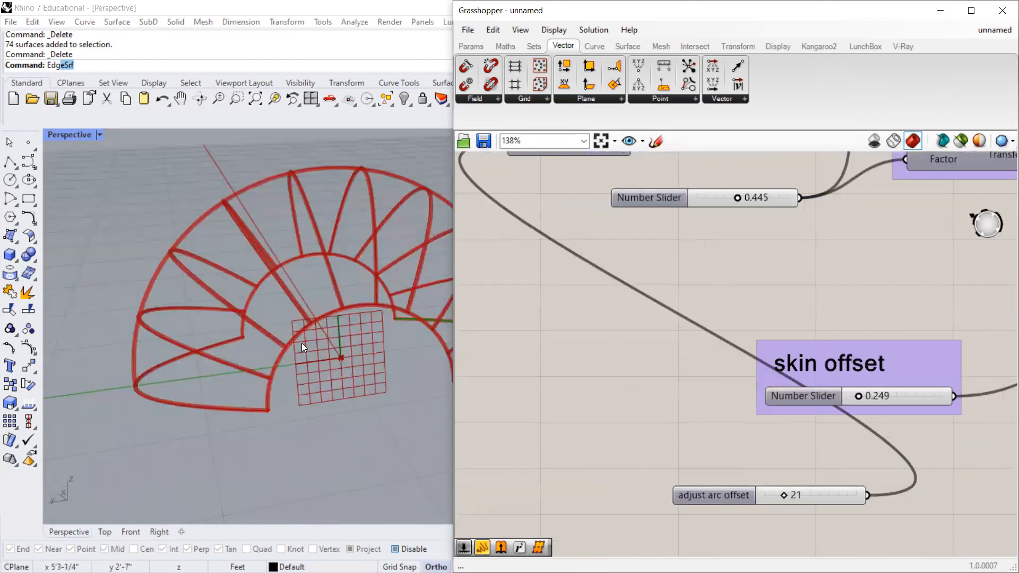
right_click_drag(331, 243, 209, 284)
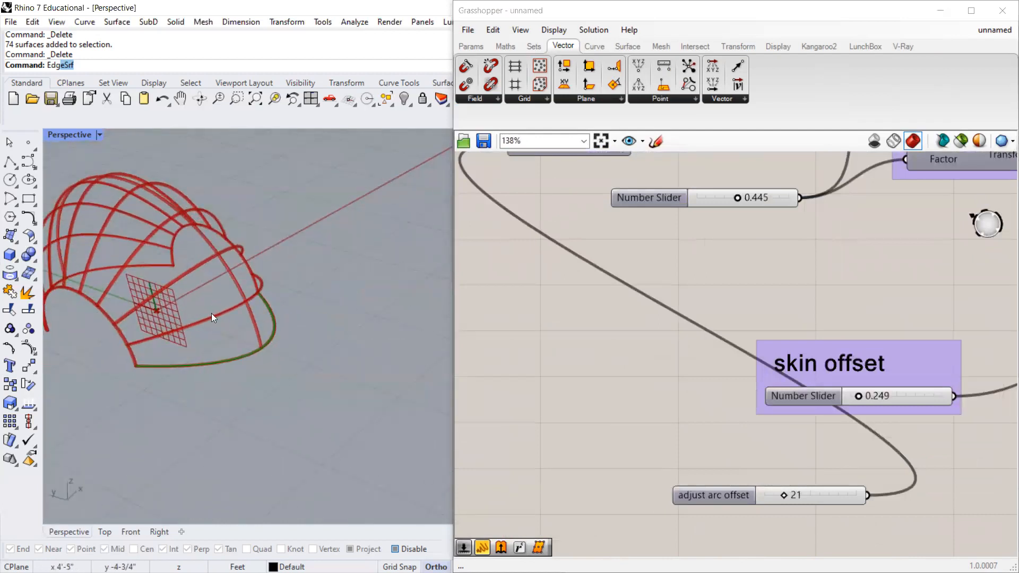
scroll(299, 284, "down", 2)
scroll(154, 274, "up", 5)
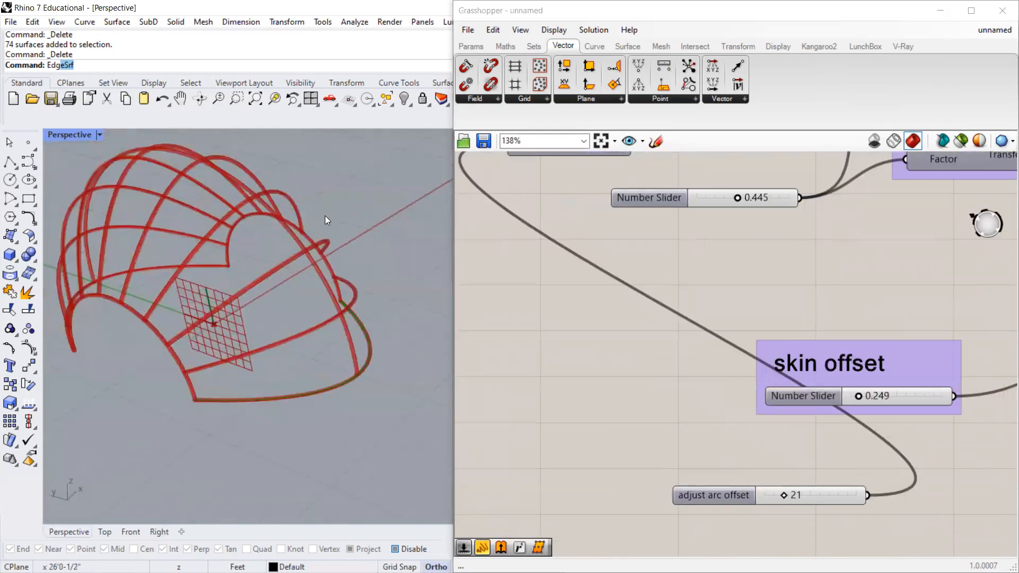
scroll(213, 255, "down", 2)
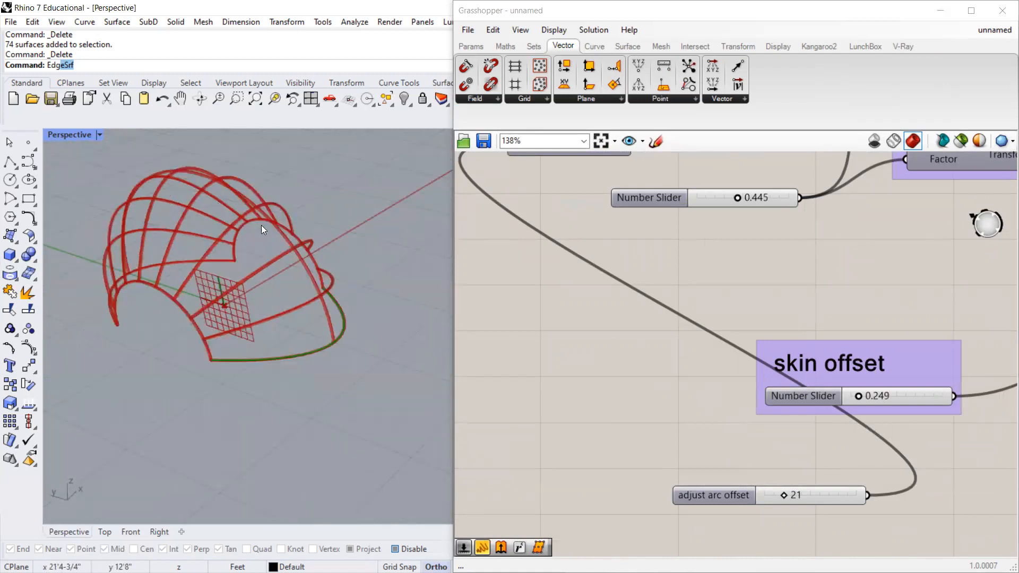
scroll(140, 243, "down", 2)
scroll(574, 290, "down", 5)
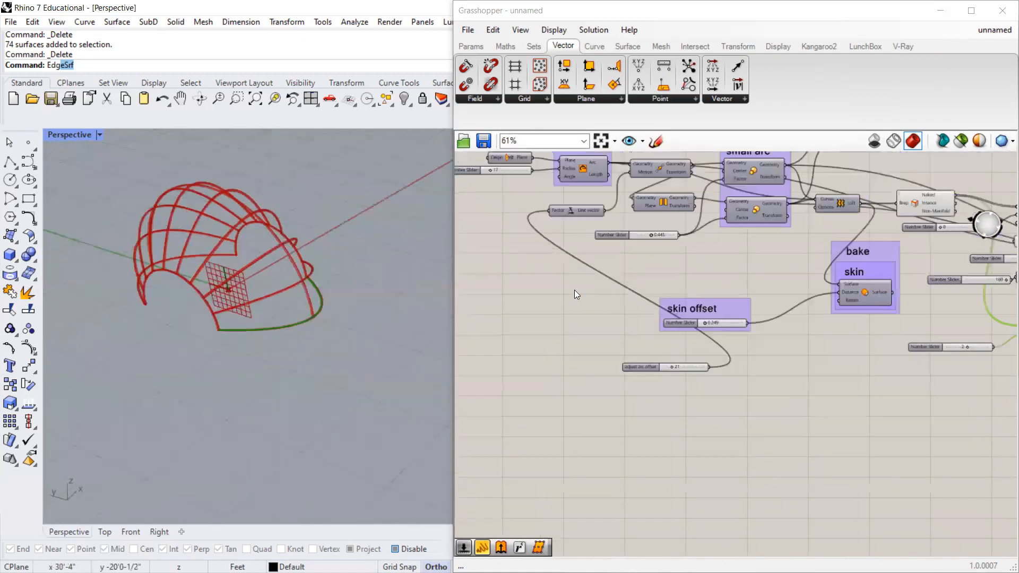
scroll(191, 255, "up", 3)
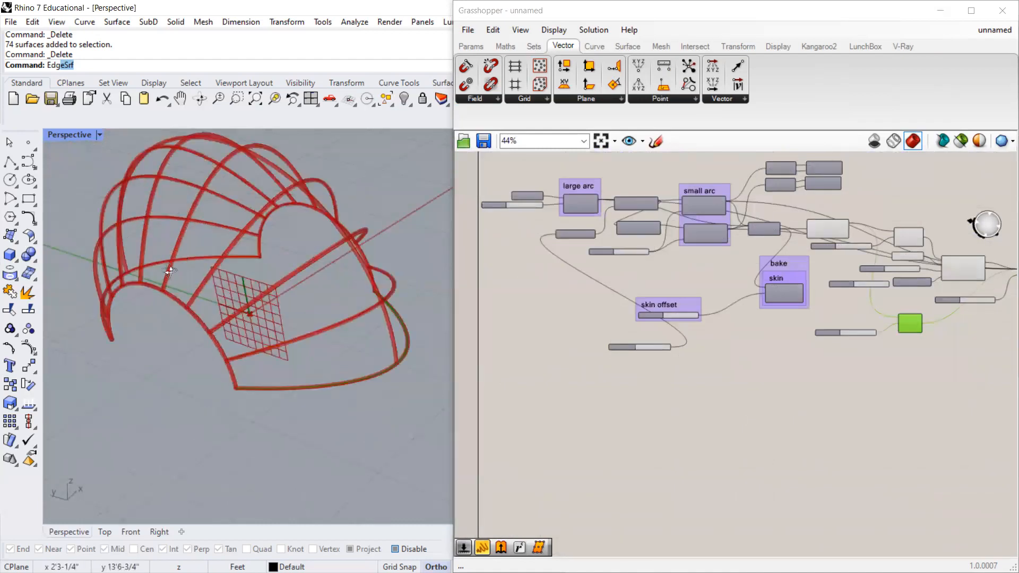
right_click_drag(275, 235, 306, 159)
scroll(192, 234, "down", 2)
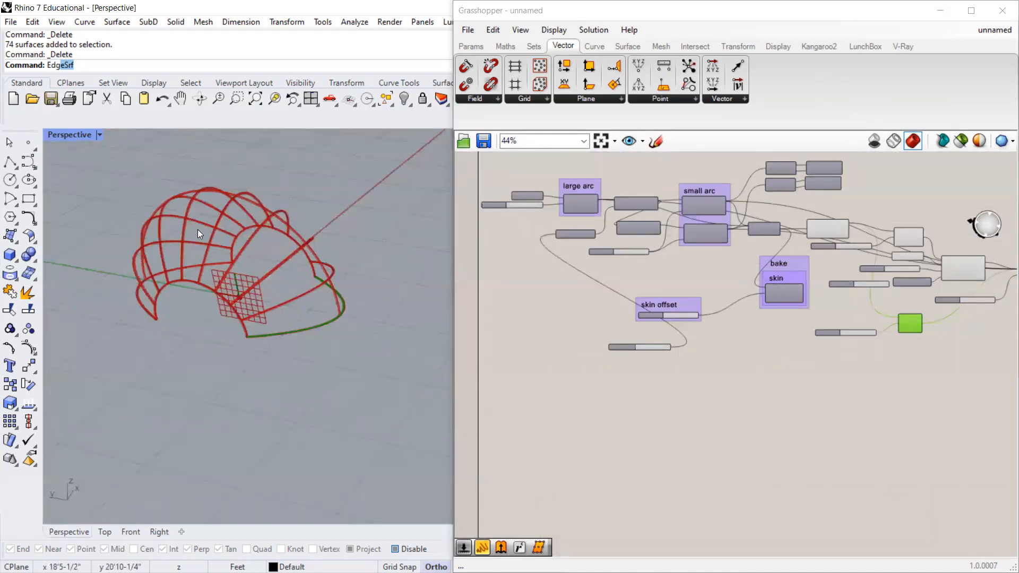
scroll(157, 277, "up", 4)
scroll(169, 267, "down", 4)
right_click_drag(167, 310, 265, 271, "shift")
scroll(264, 272, "down", 4)
scroll(265, 267, "up", 3)
scroll(535, 167, "up", 4)
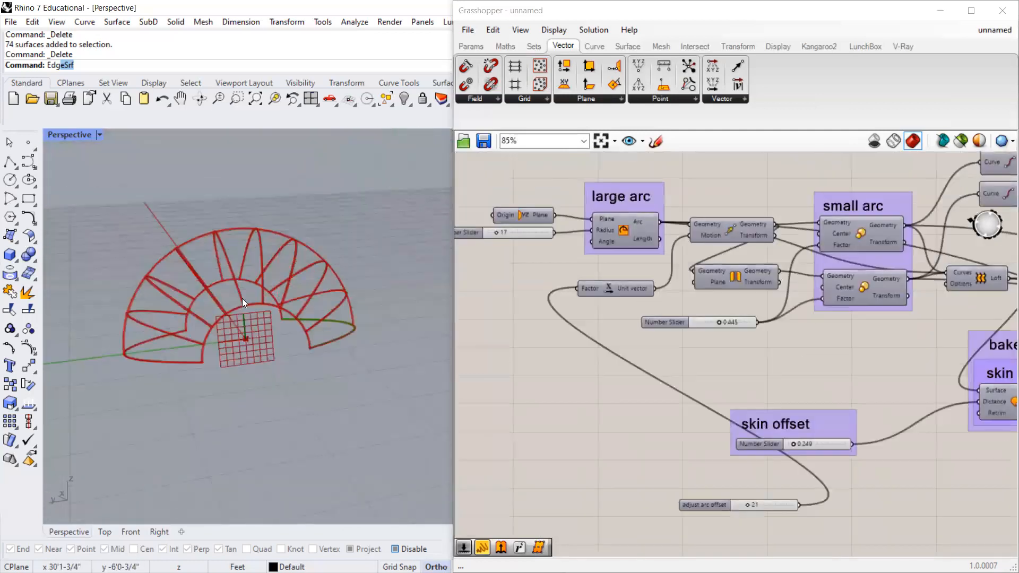
scroll(243, 298, "up", 3)
scroll(264, 289, "down", 2)
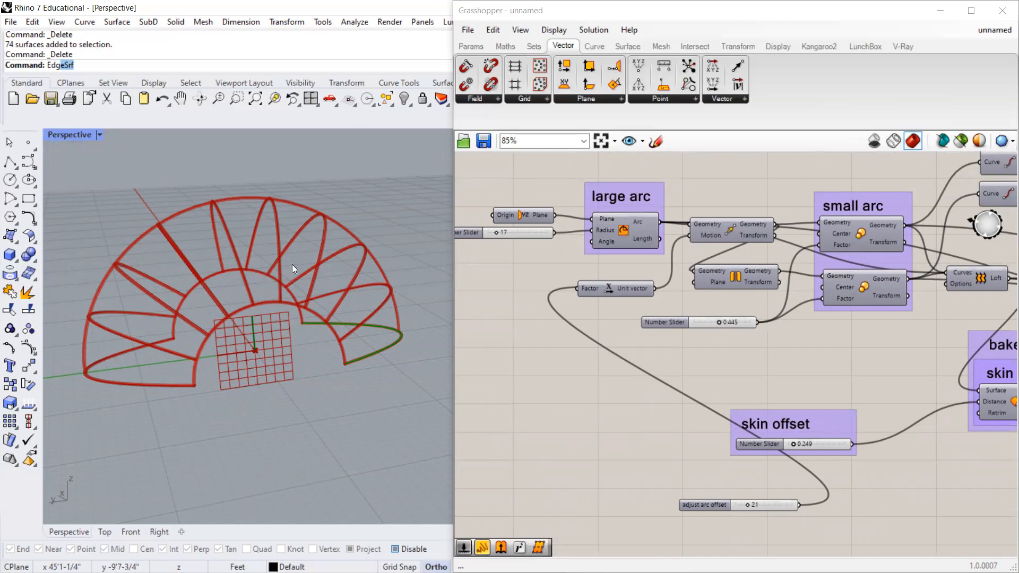
Tidy the canvas by placing the adjust arc offset slider beside Unit X, moving the skin offset group closer, and nudging the bake group.
left_click_drag(713, 503, 508, 286)
left_click_drag(799, 429, 745, 364)
scroll(700, 392, "down", 4)
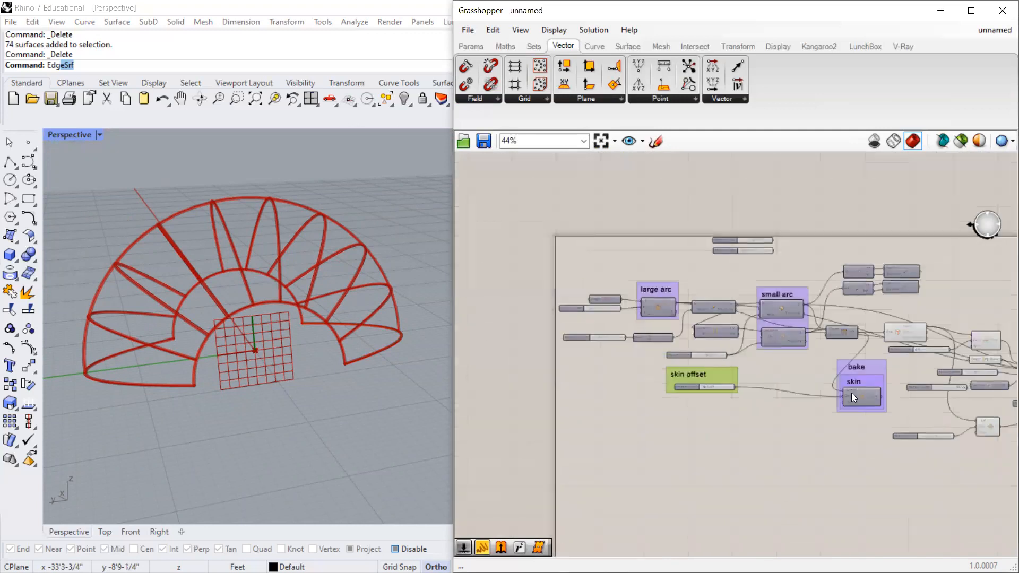
scroll(902, 393, "up", 2)
left_click(873, 358)
left_click_drag(872, 358, 877, 355)
Delete the two unconnected number sliders above the large arc group.
left_click_drag(745, 159, 628, 223)
key("Delete")
scroll(614, 250, "down", 3)
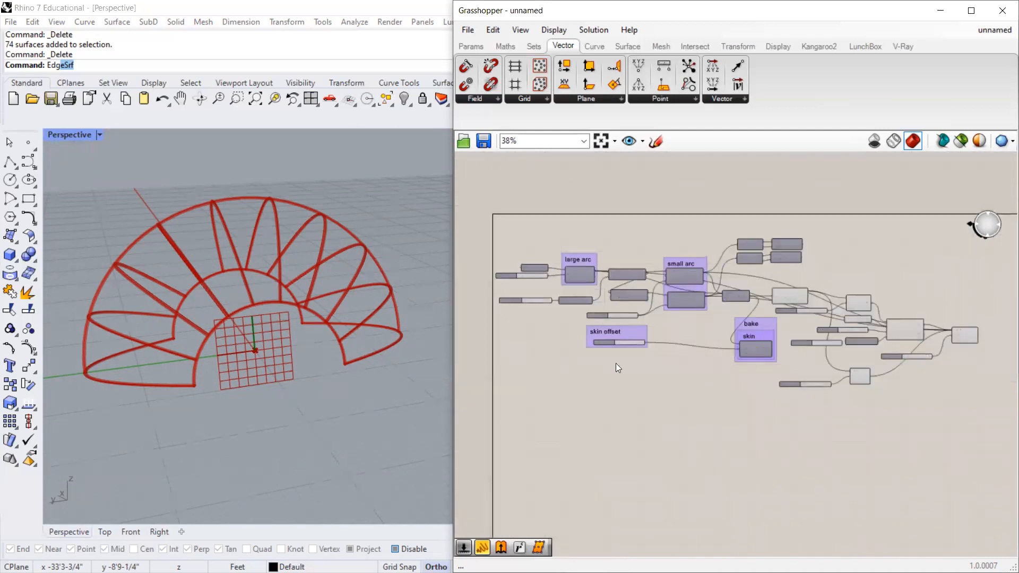
Set the adjust arc offset slider to 22.
scroll(613, 318, "up", 5)
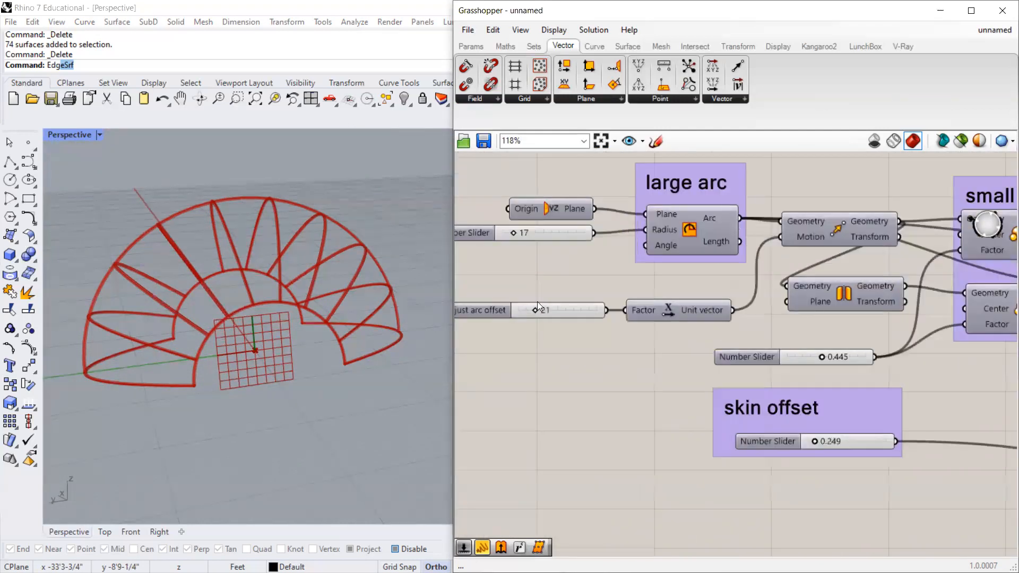
left_click_drag(534, 310, 534, 312)
scroll(548, 319, "down", 6)
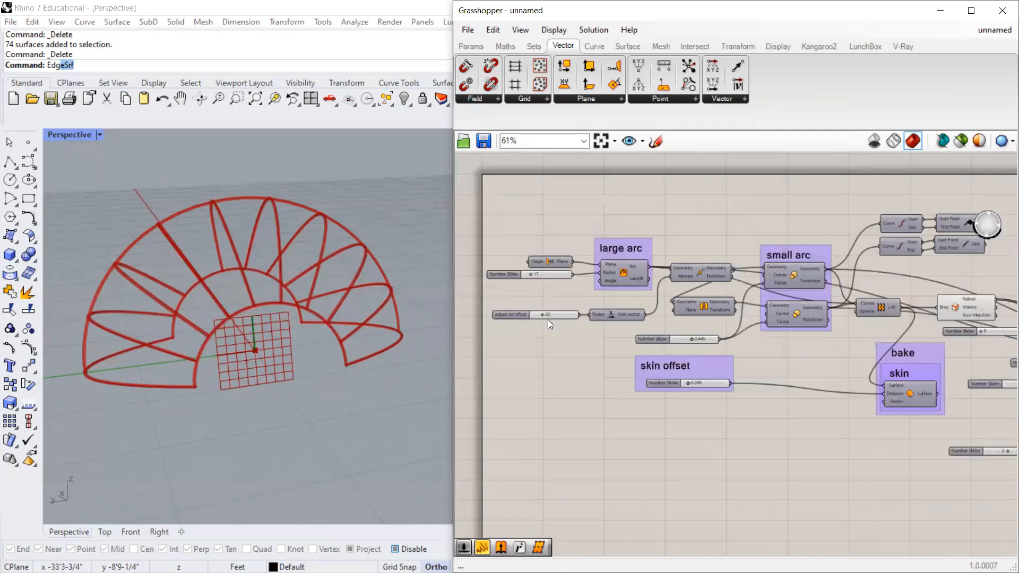
Look over the component chain from the large arc group through to Pipe.
scroll(840, 364, "up", 1)
scroll(966, 365, "up", 1)
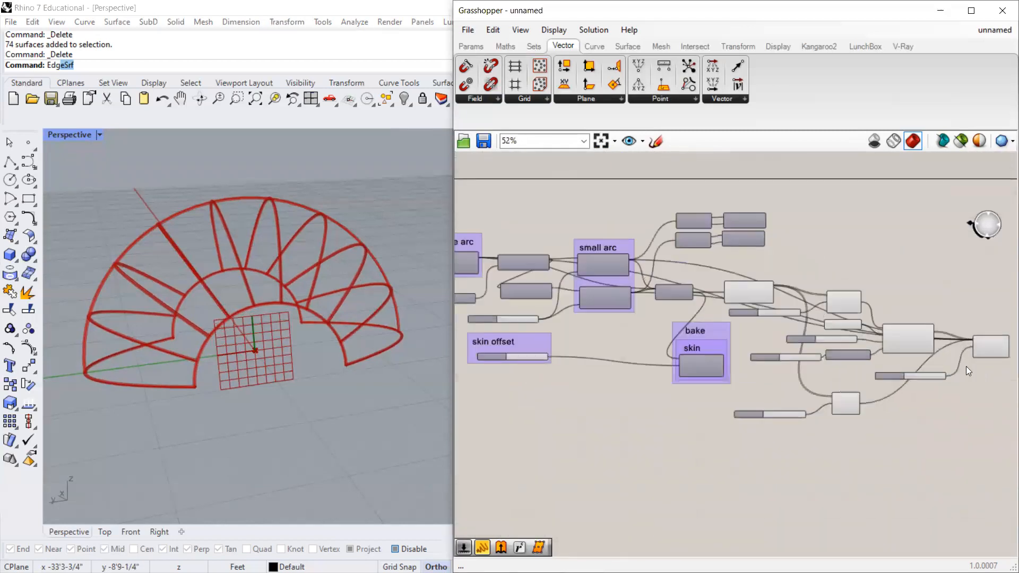
scroll(590, 291, "up", 3)
left_click(577, 282)
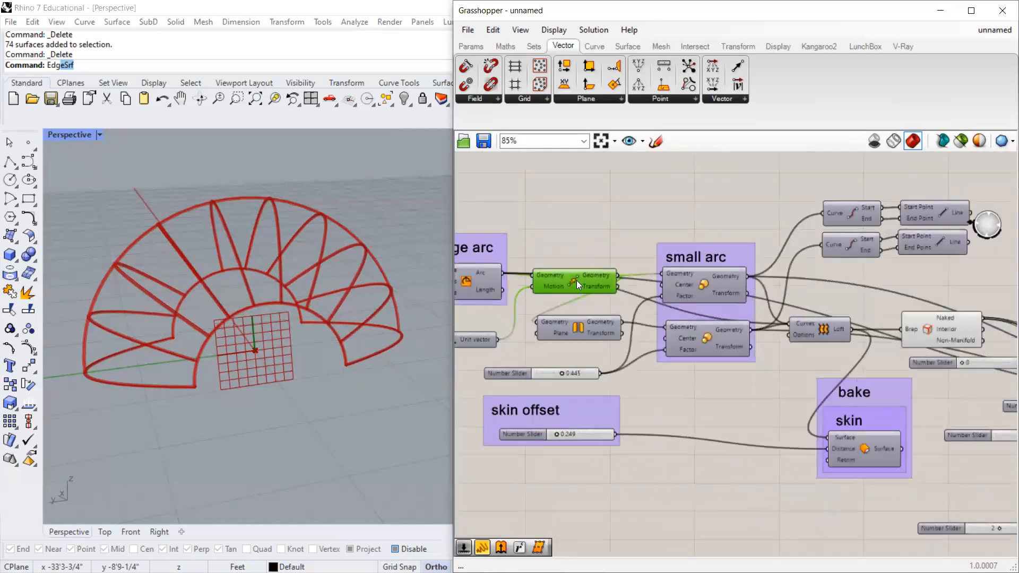
left_click(586, 236)
scroll(725, 264, "down", 4)
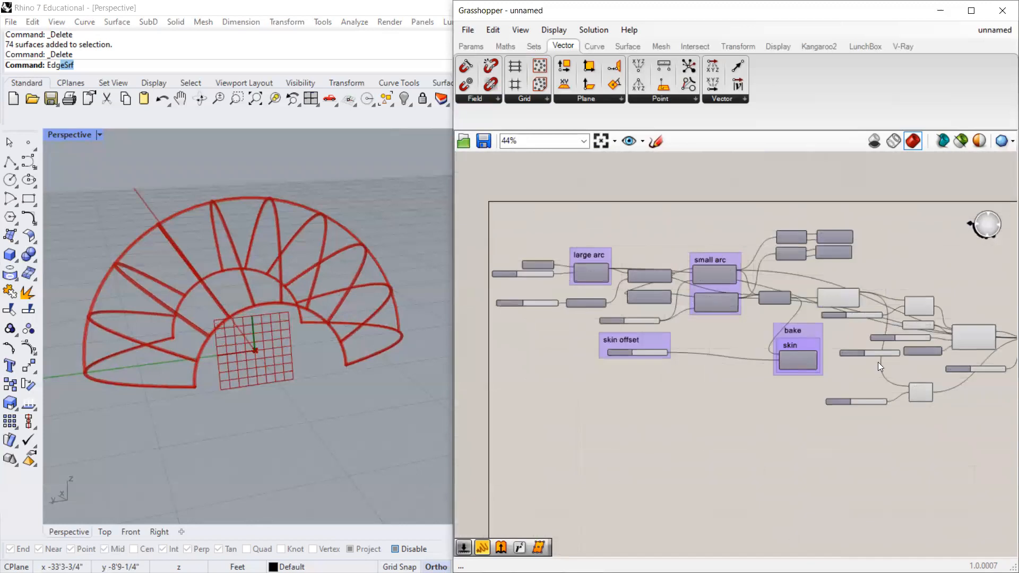
scroll(981, 302, "up", 3)
scroll(946, 325, "down", 4)
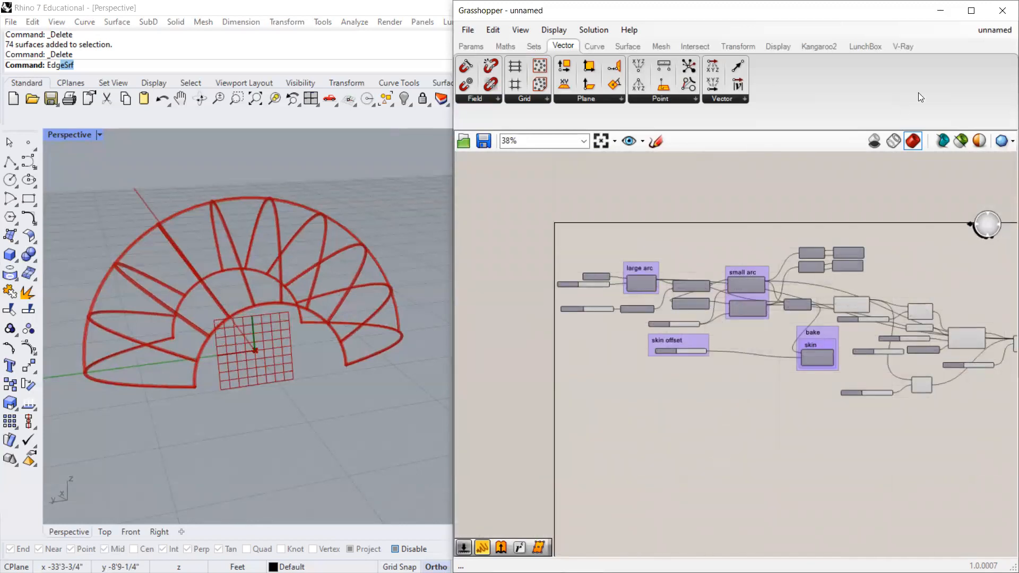
Maximize the Grasshopper window and frame the whole definition on the canvas.
left_click_drag(841, 14, 652, 127)
left_click(844, 131)
scroll(373, 280, "up", 5)
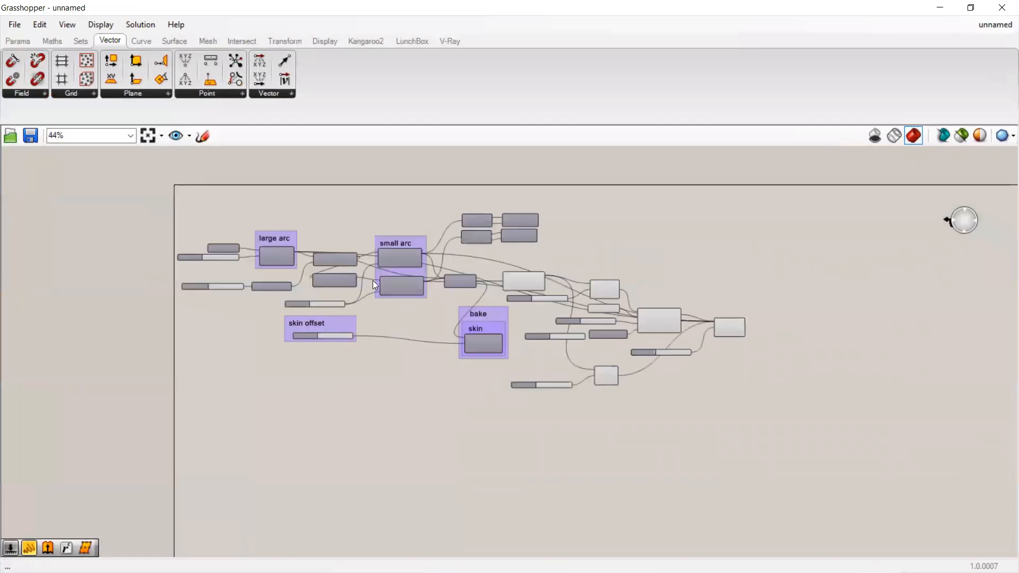
scroll(371, 261, "down", 2)
middle_click(357, 191)
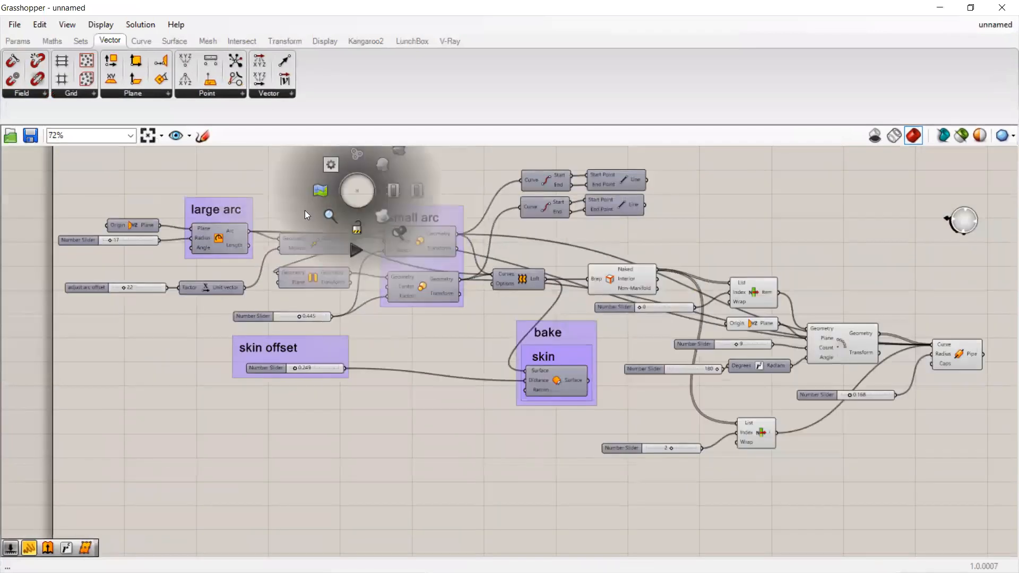
right_click_drag(261, 170, 249, 219)
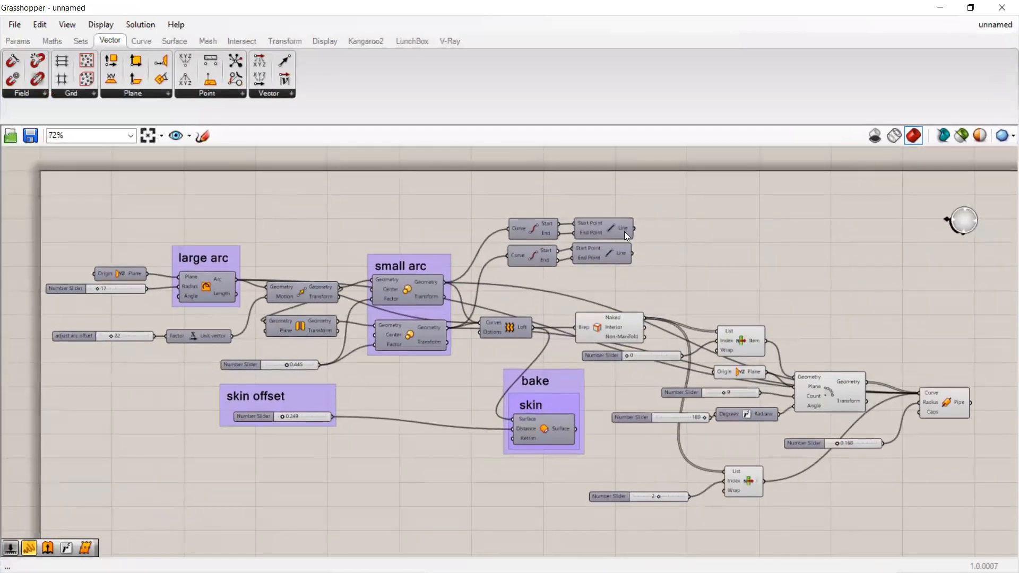